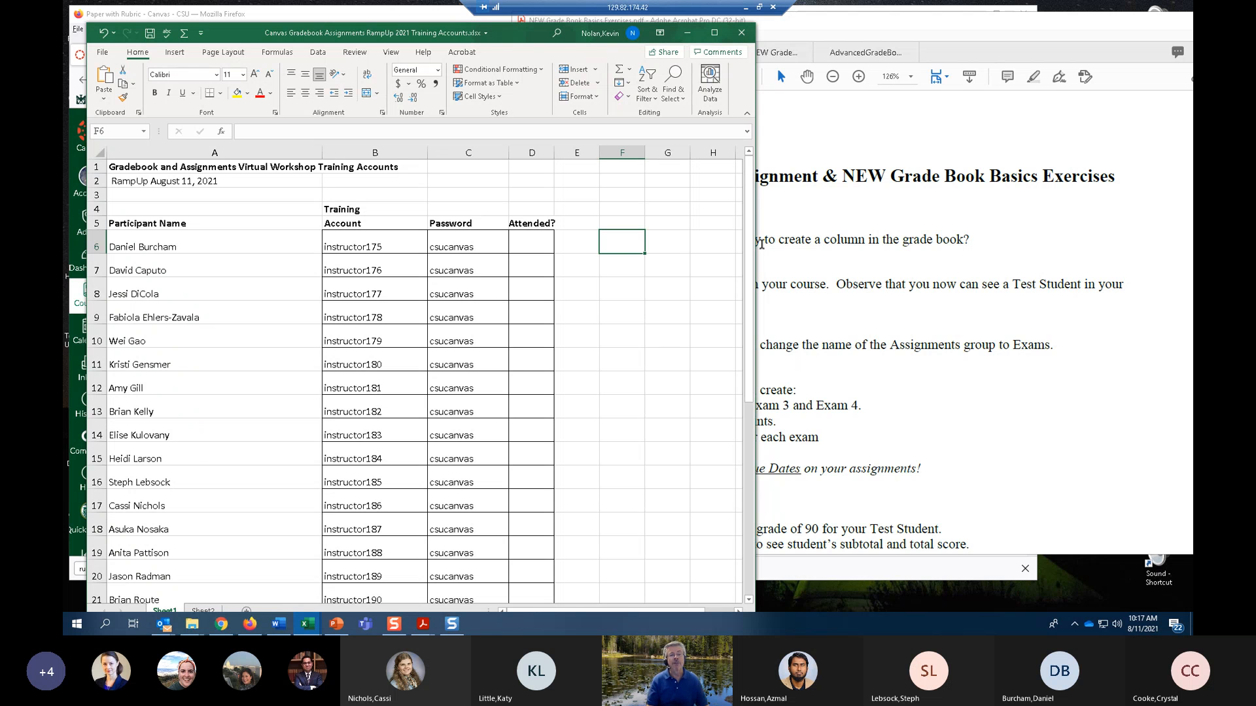
Switch to Chrome, go to canvas.colostate.edu and open the Noncredit Login page.
scroll(605, 349, "down", 1)
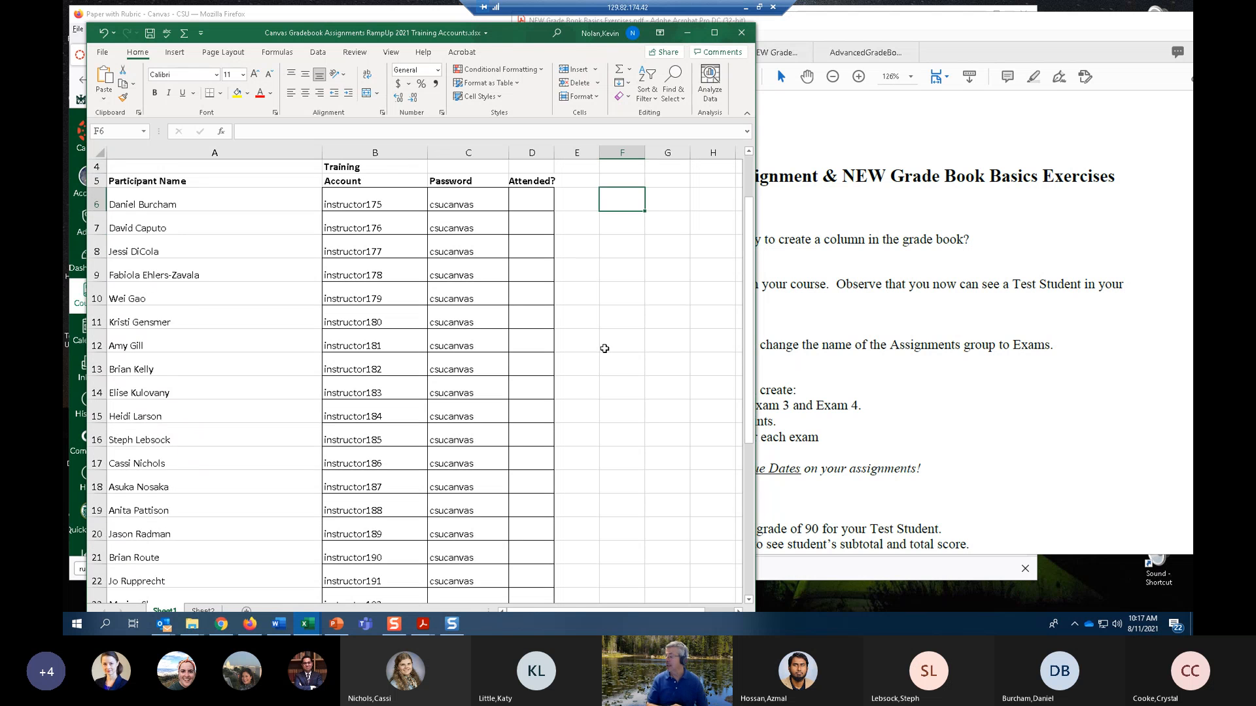
scroll(605, 349, "up", 1)
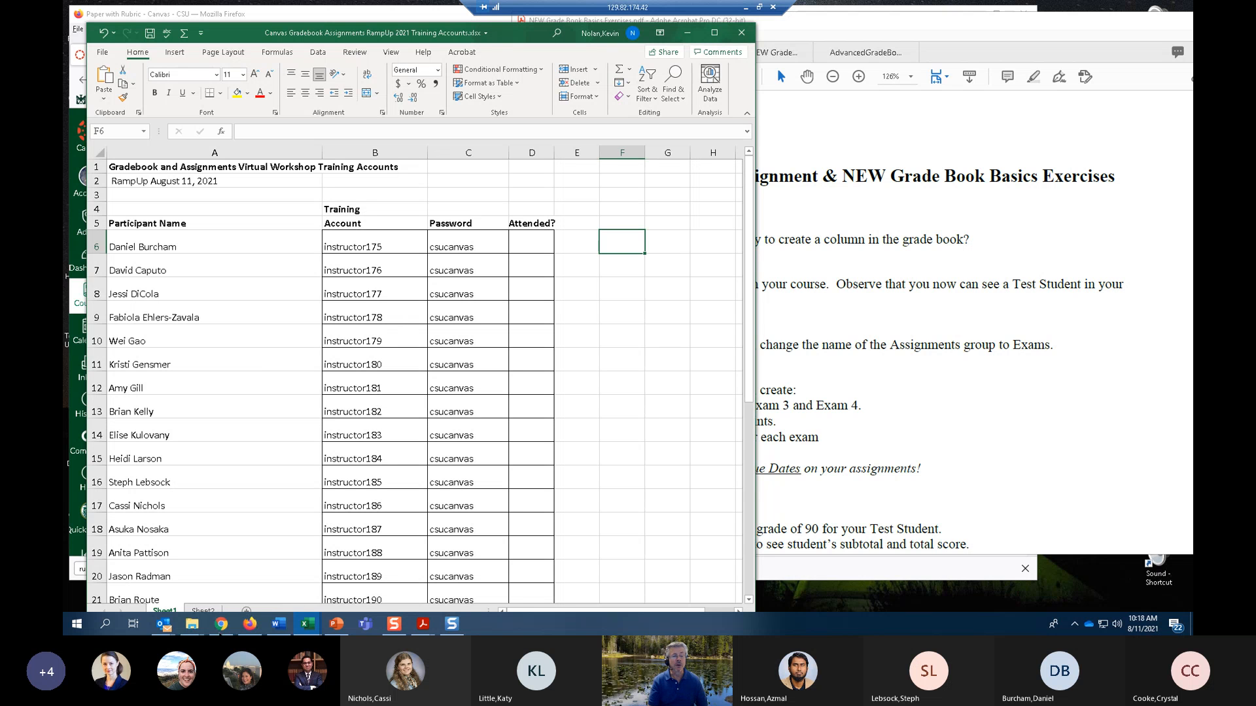
left_click(221, 625)
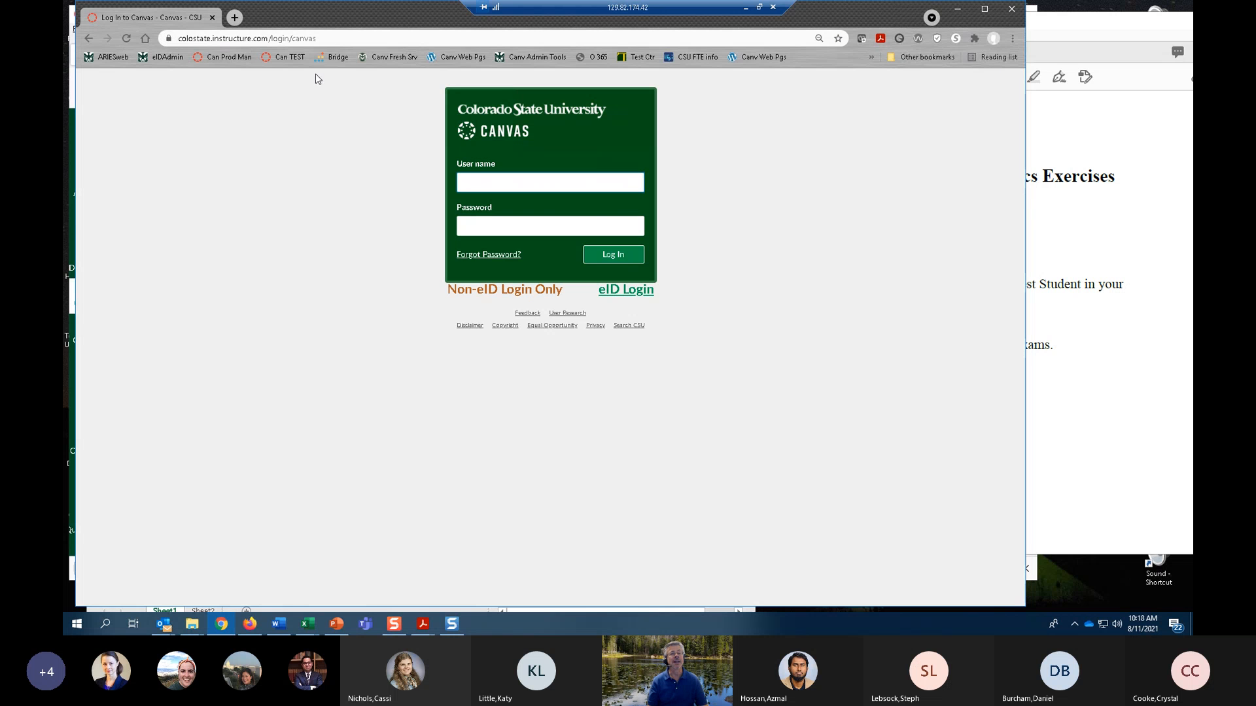
left_click(343, 37)
type("canvas")
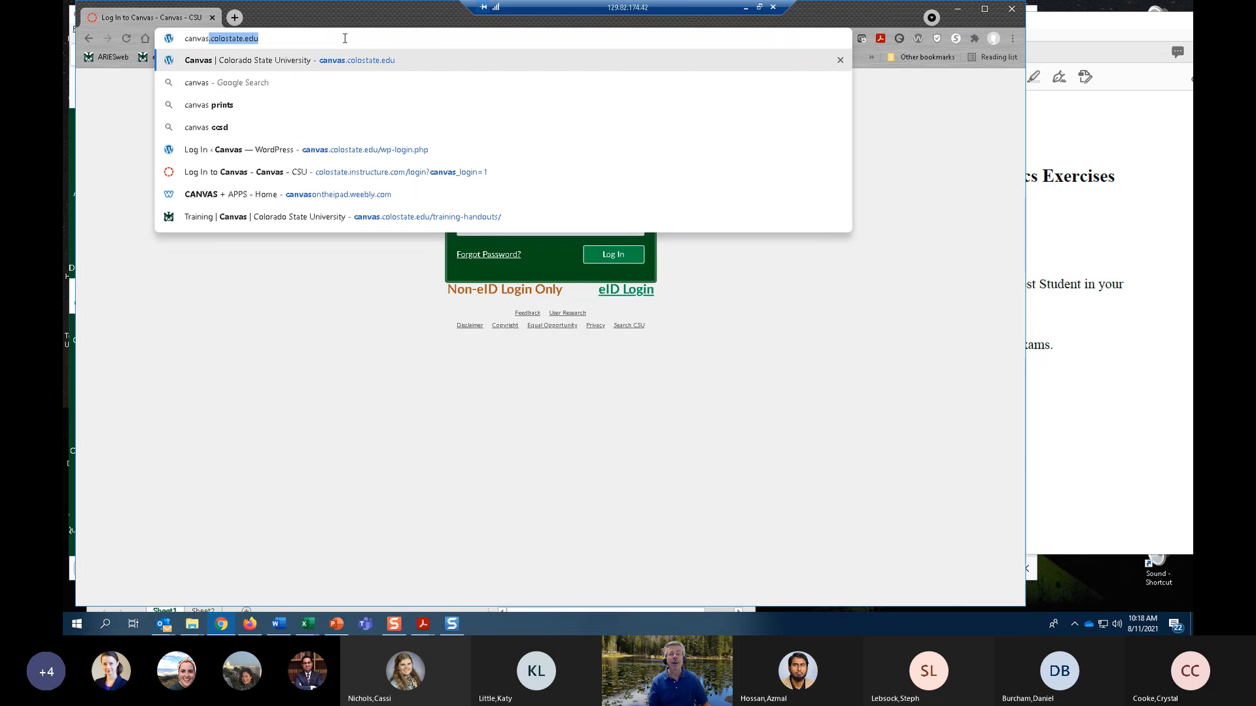
key("Return")
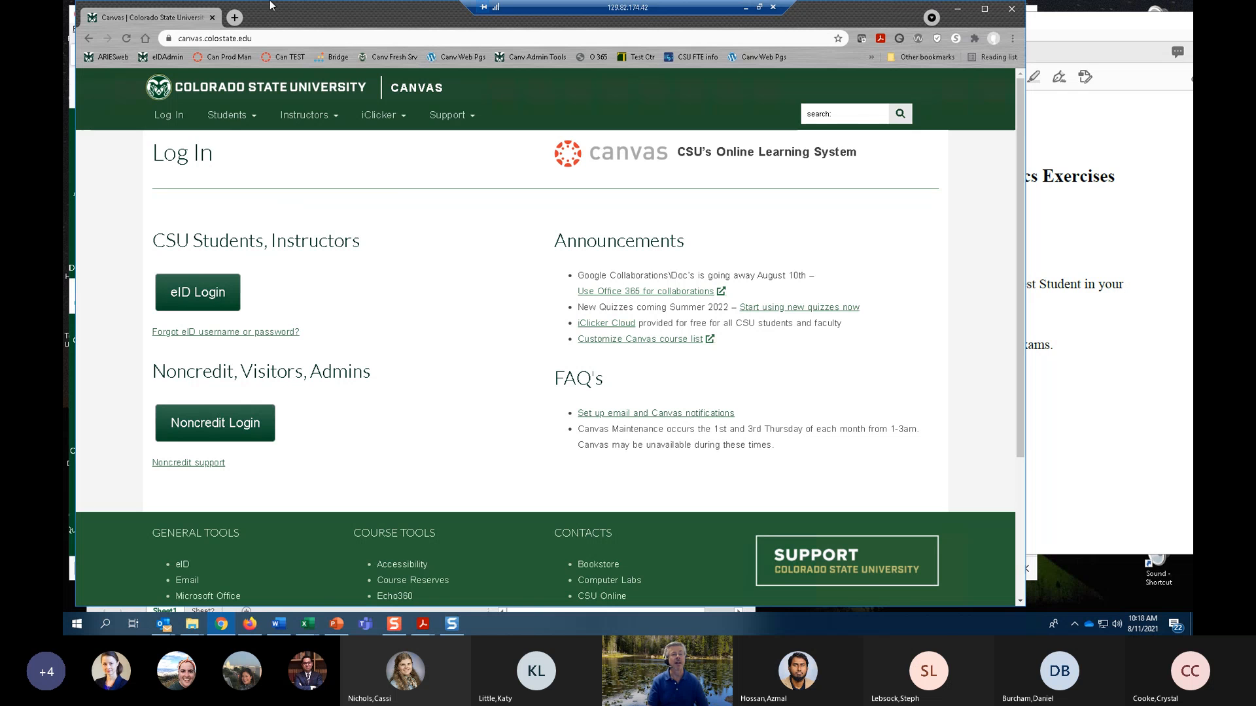
mouse_move(319, 125)
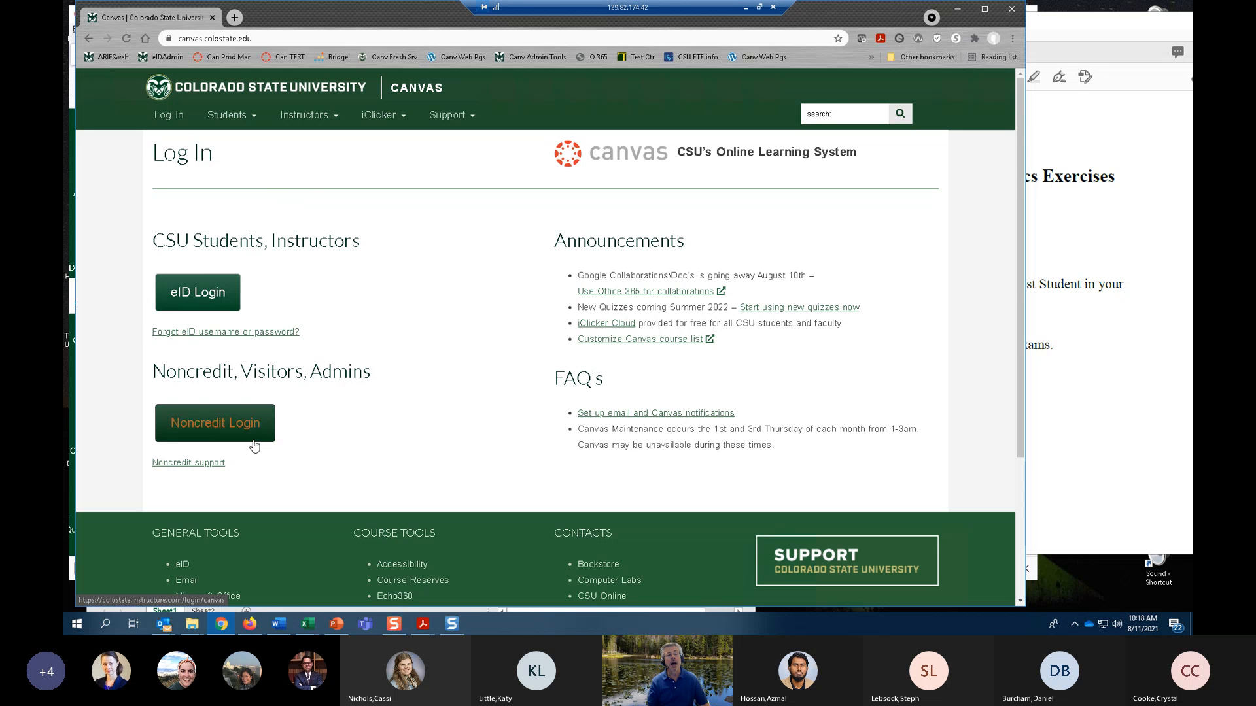
left_click(206, 428)
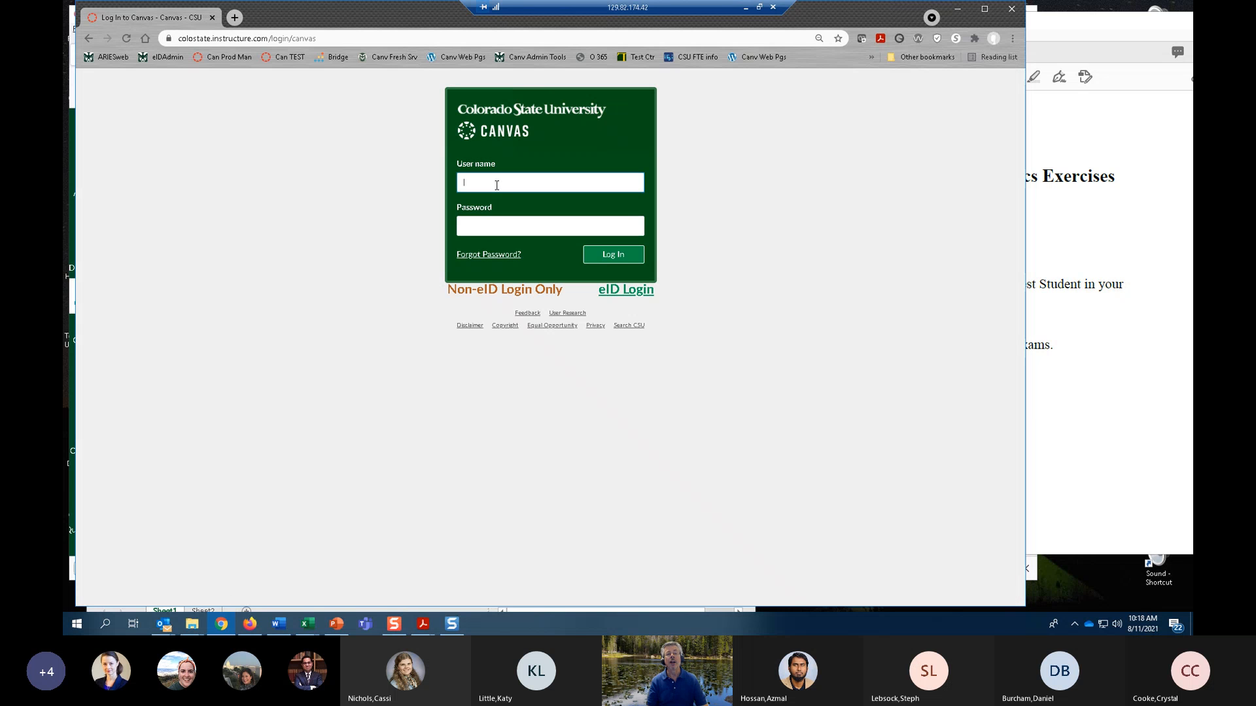
Log in to Canvas with the training instructor's user name and the account password.
left_click(496, 186)
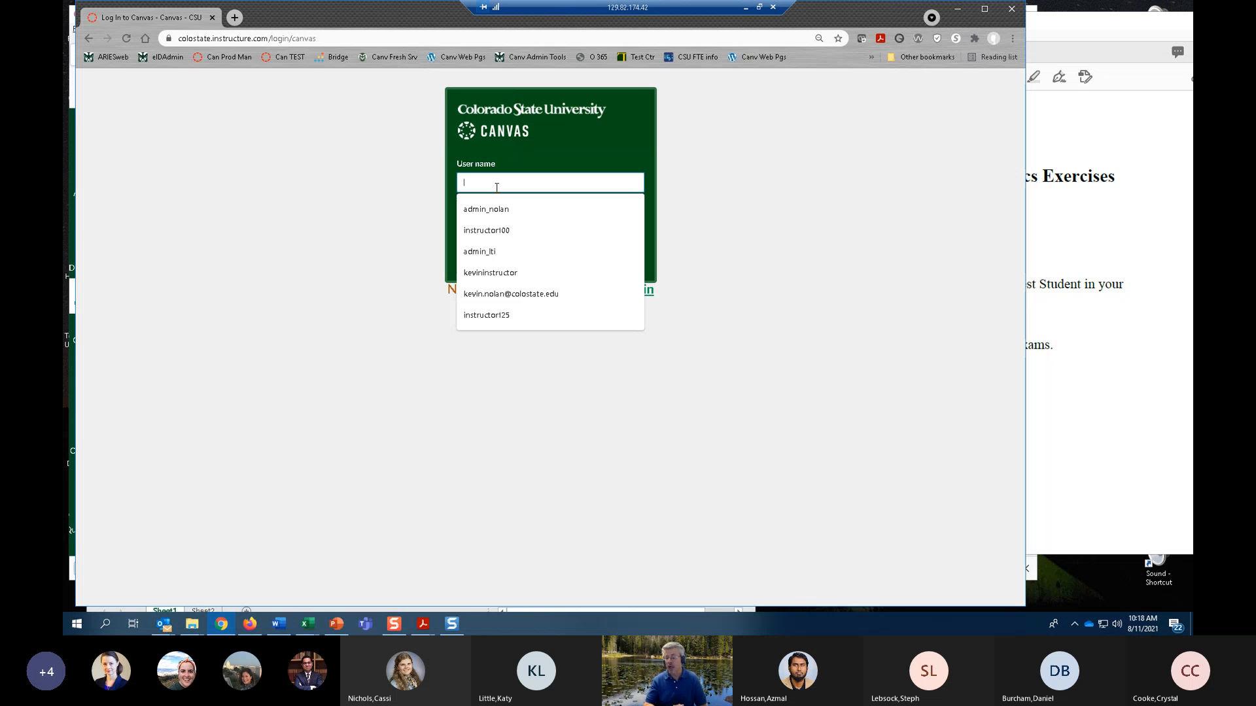
type("inst")
key("BackSpace")
key("BackSpace")
key("BackSpace")
key("BackSpace")
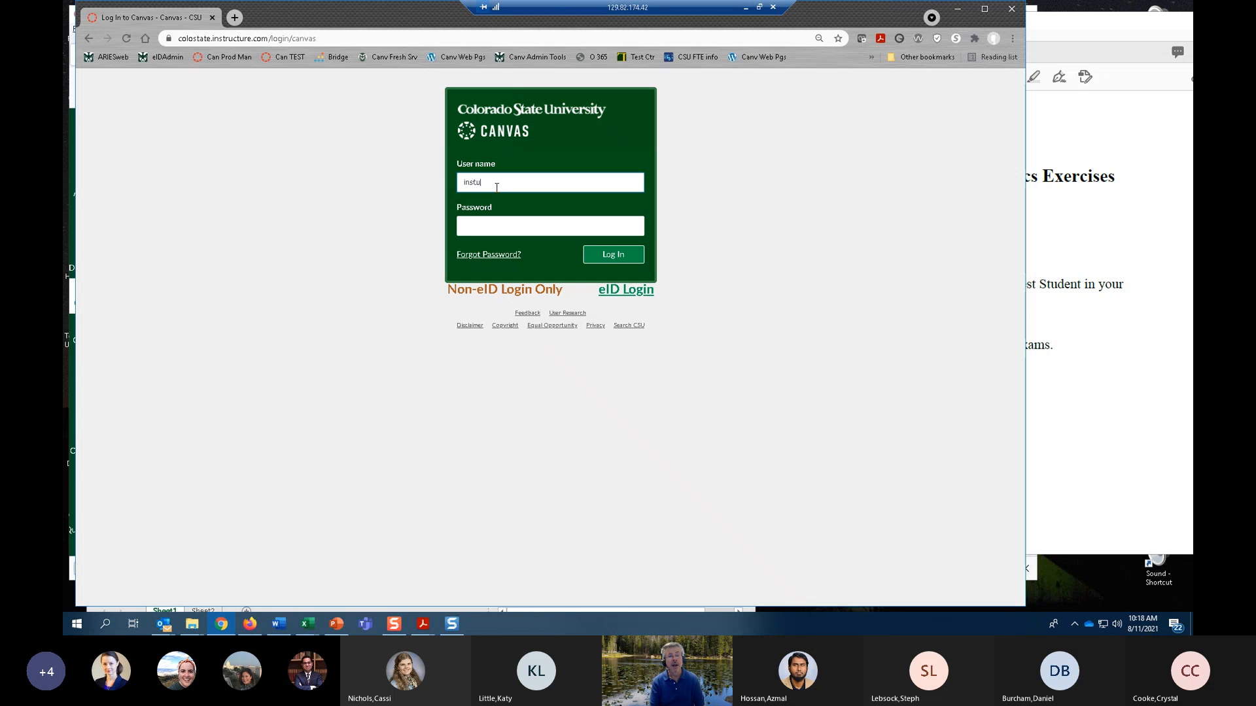
type("ins")
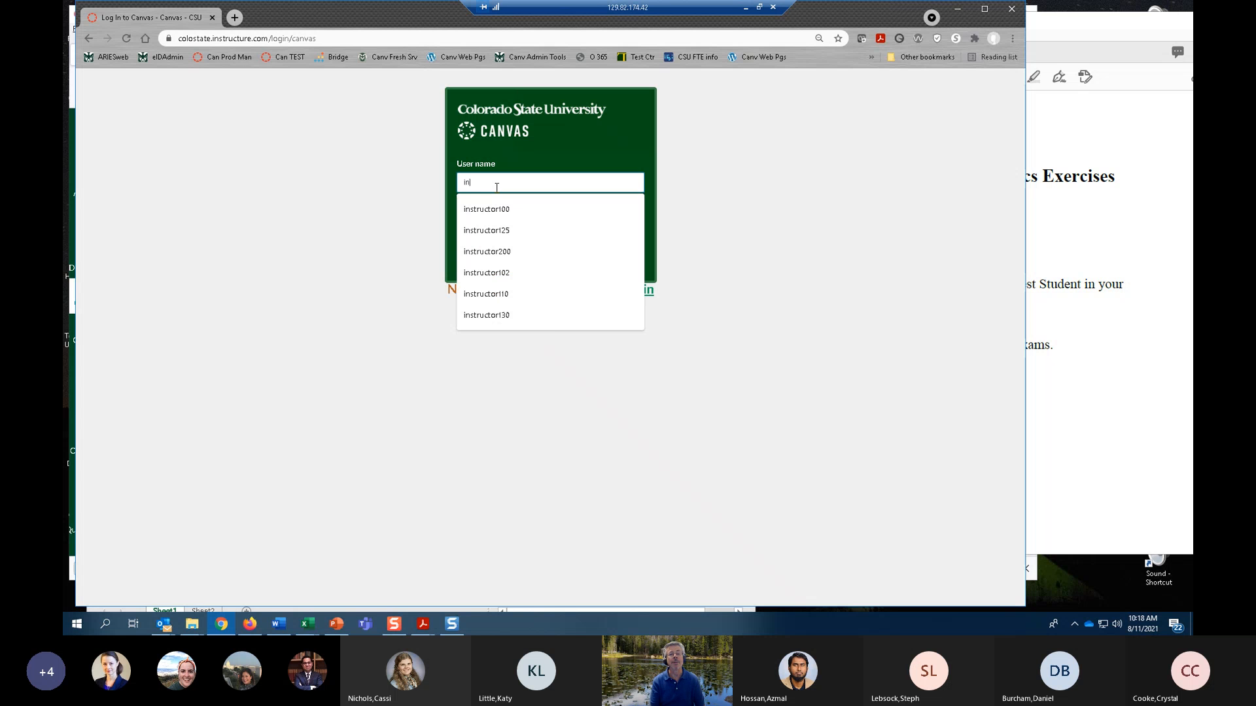
left_click(488, 211)
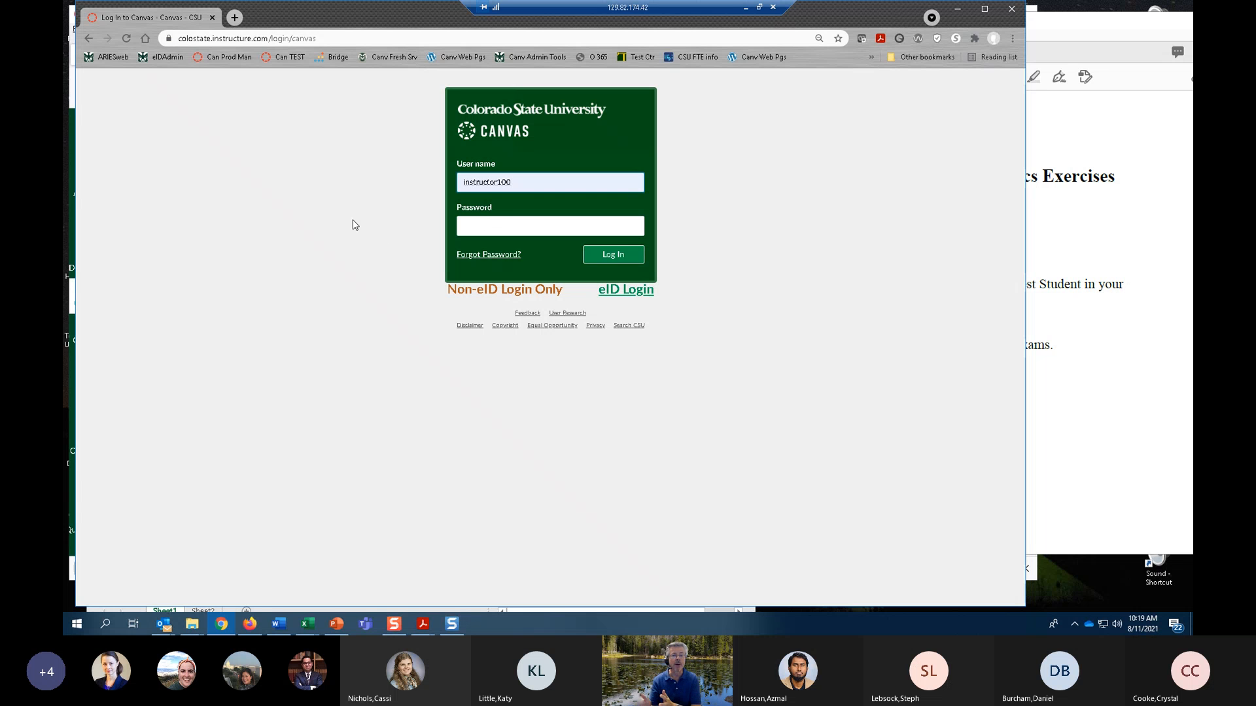
left_click(489, 227)
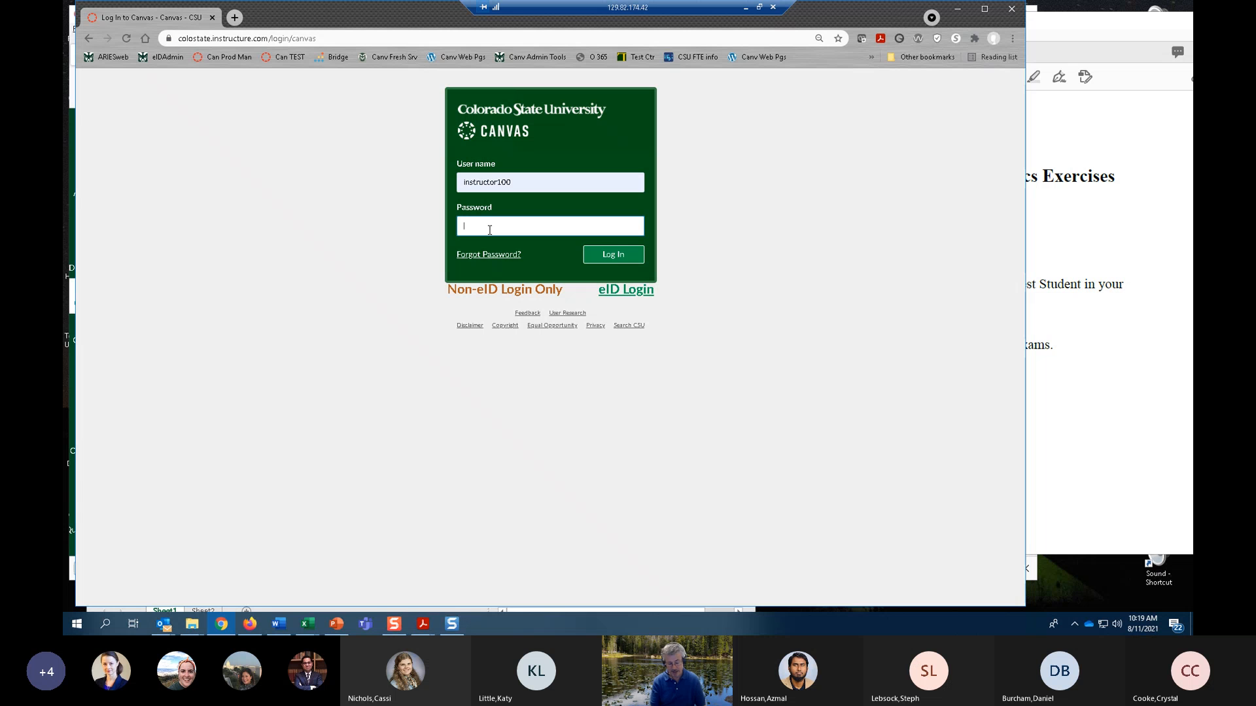
type("•••••••••")
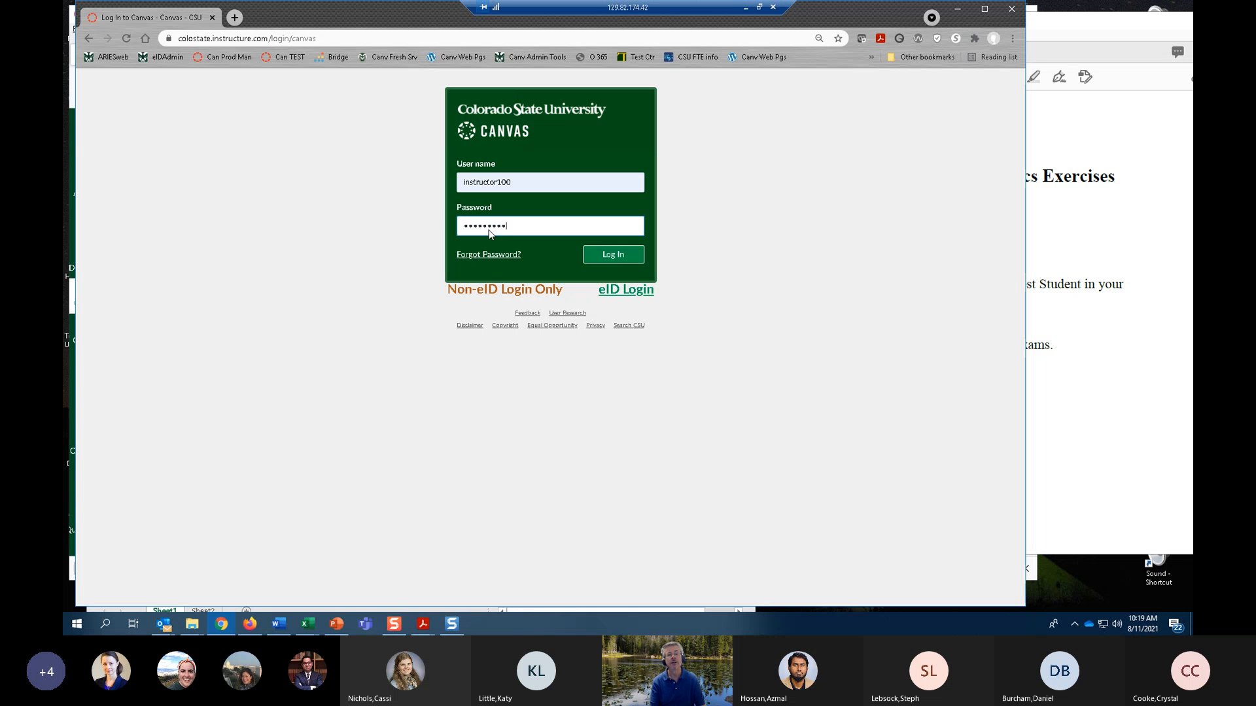
key("Return")
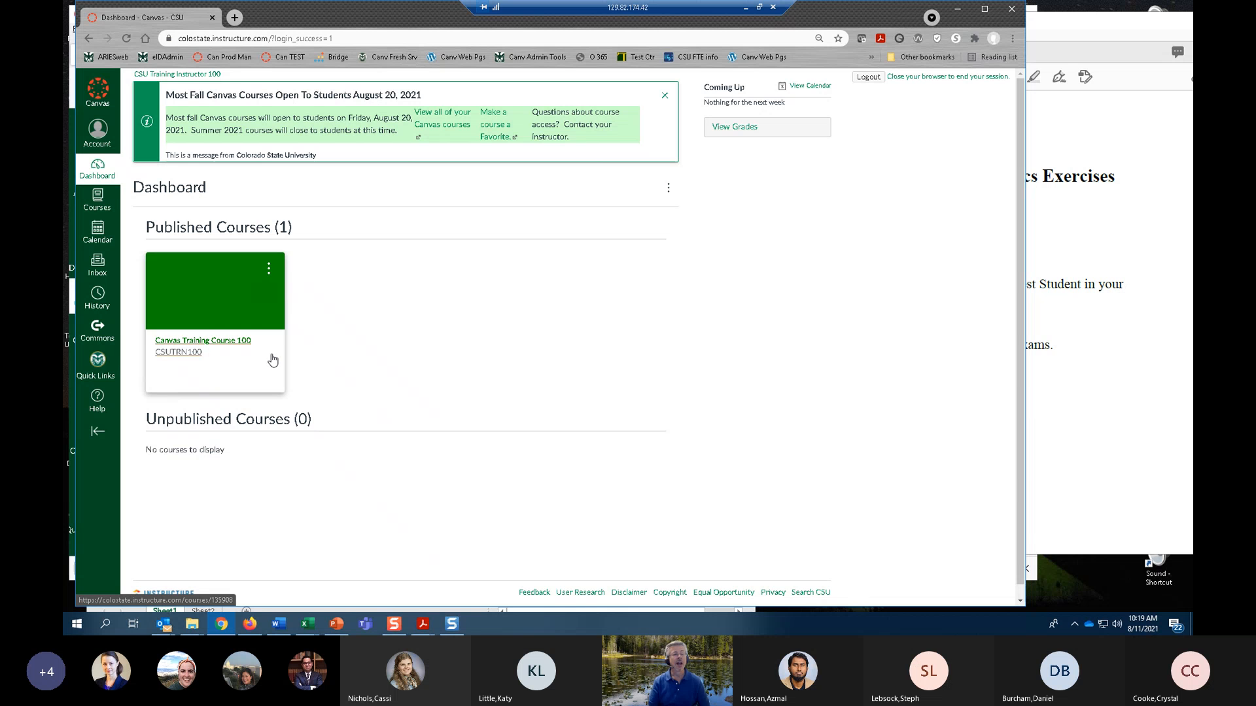
Open Canvas Training Course 100 and go to its Assignments page.
left_click(210, 340)
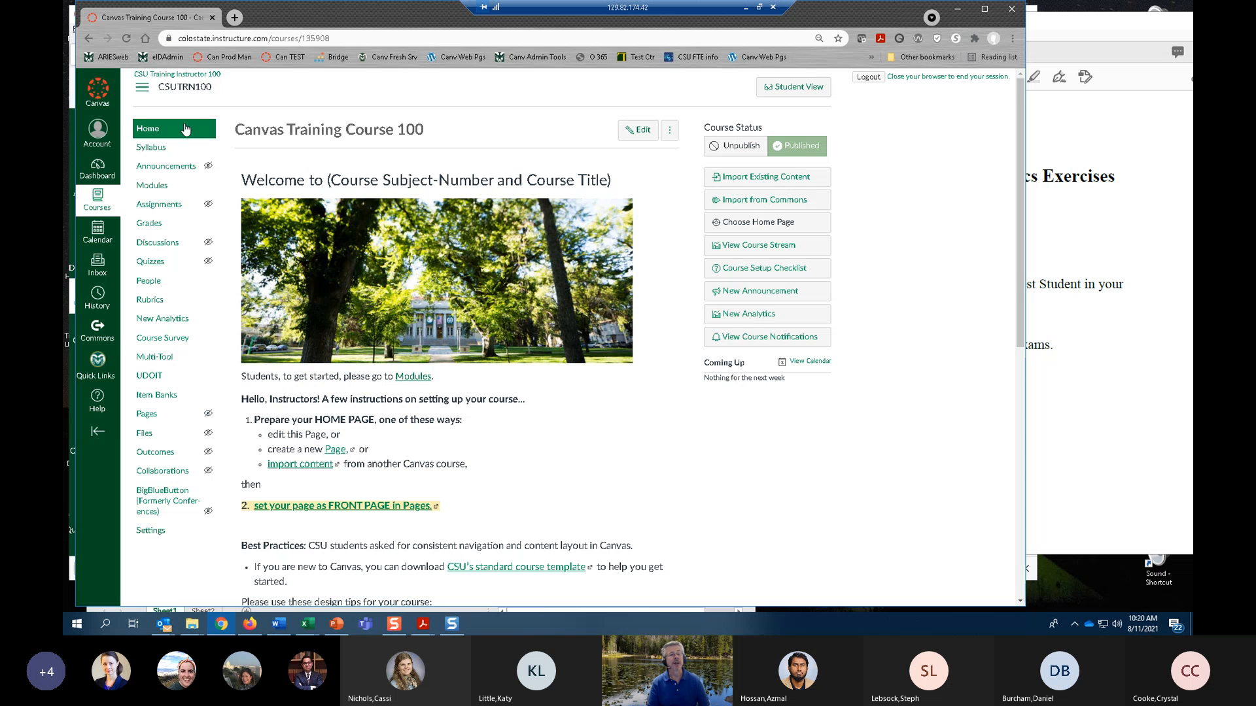
left_click(172, 210)
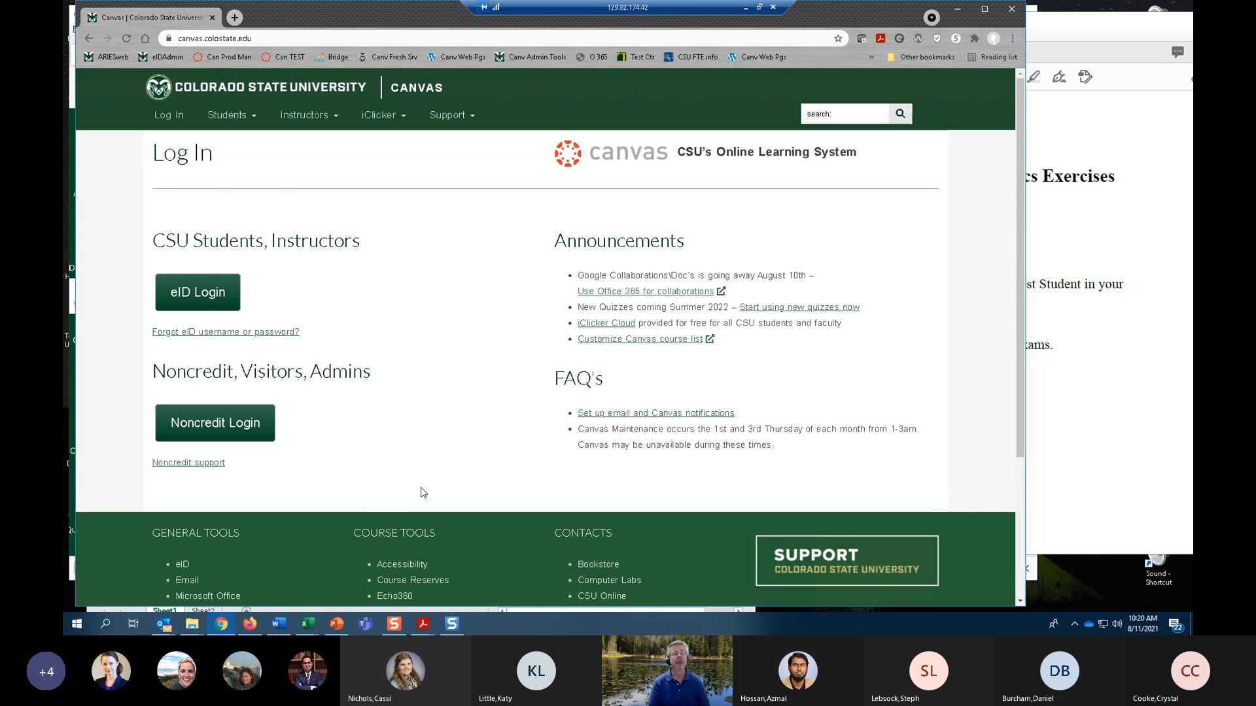
Log in again through Noncredit Login with the training instructor's user name and account password.
left_click(221, 434)
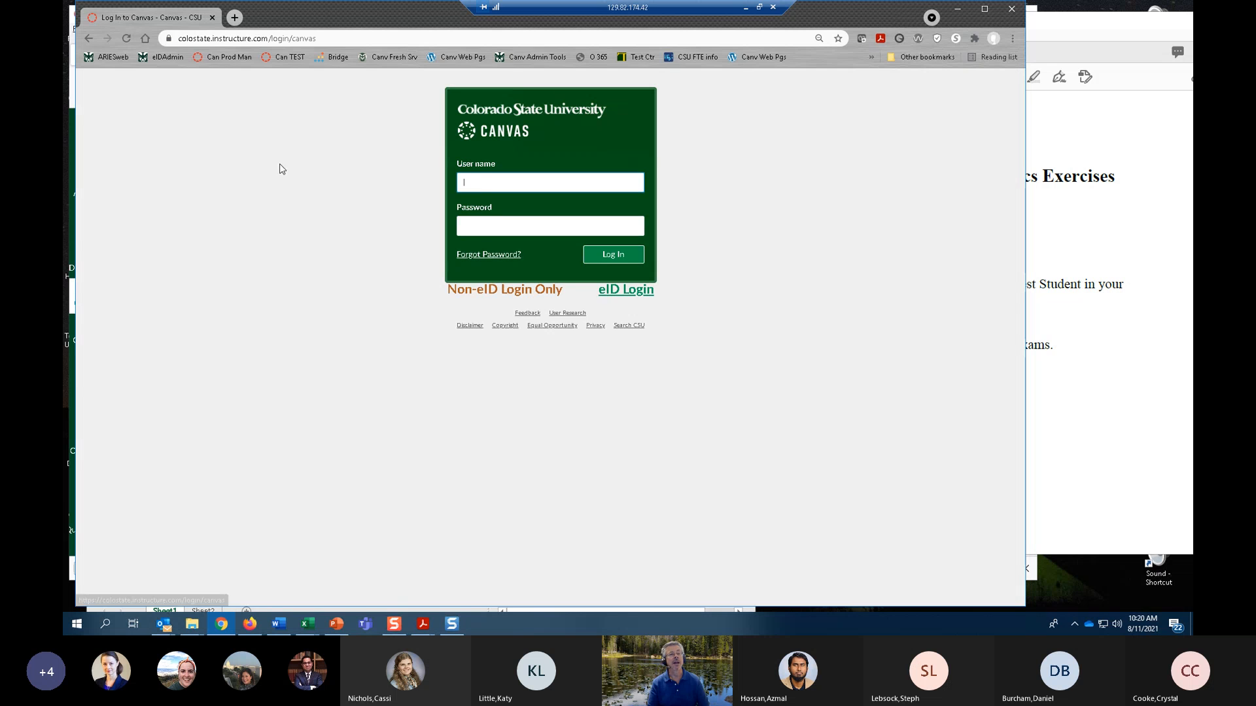
left_click(492, 188)
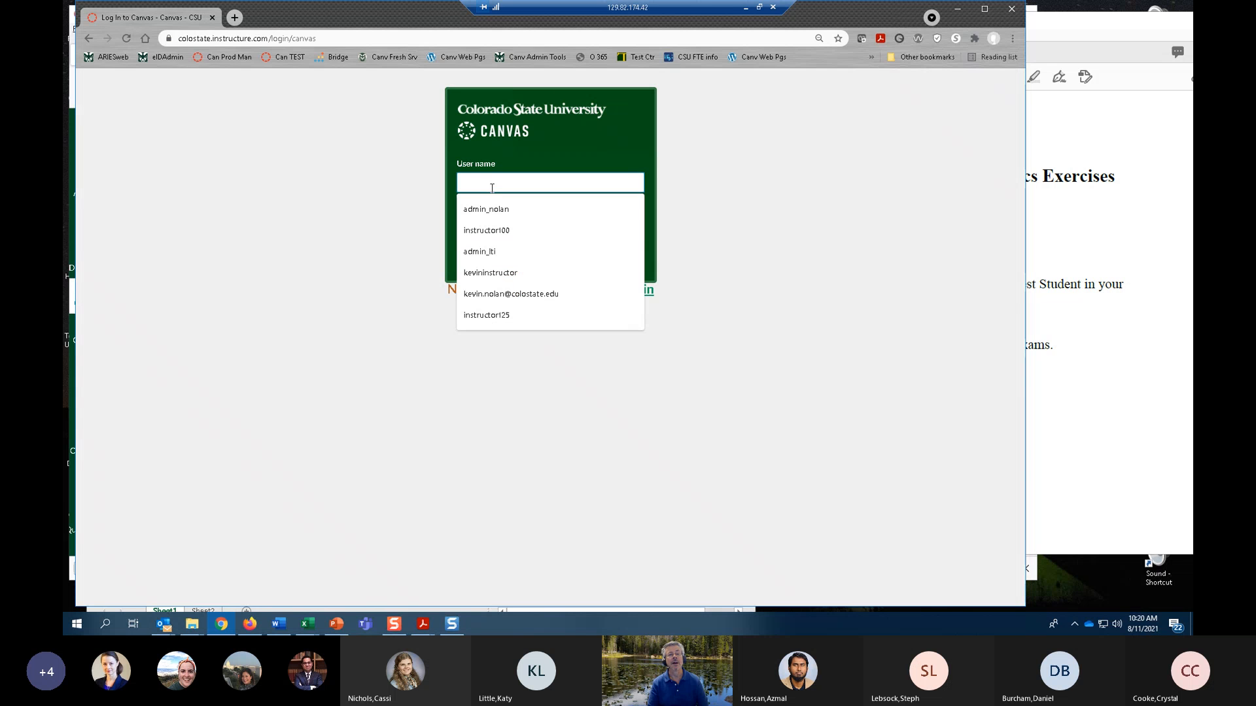
left_click(478, 230)
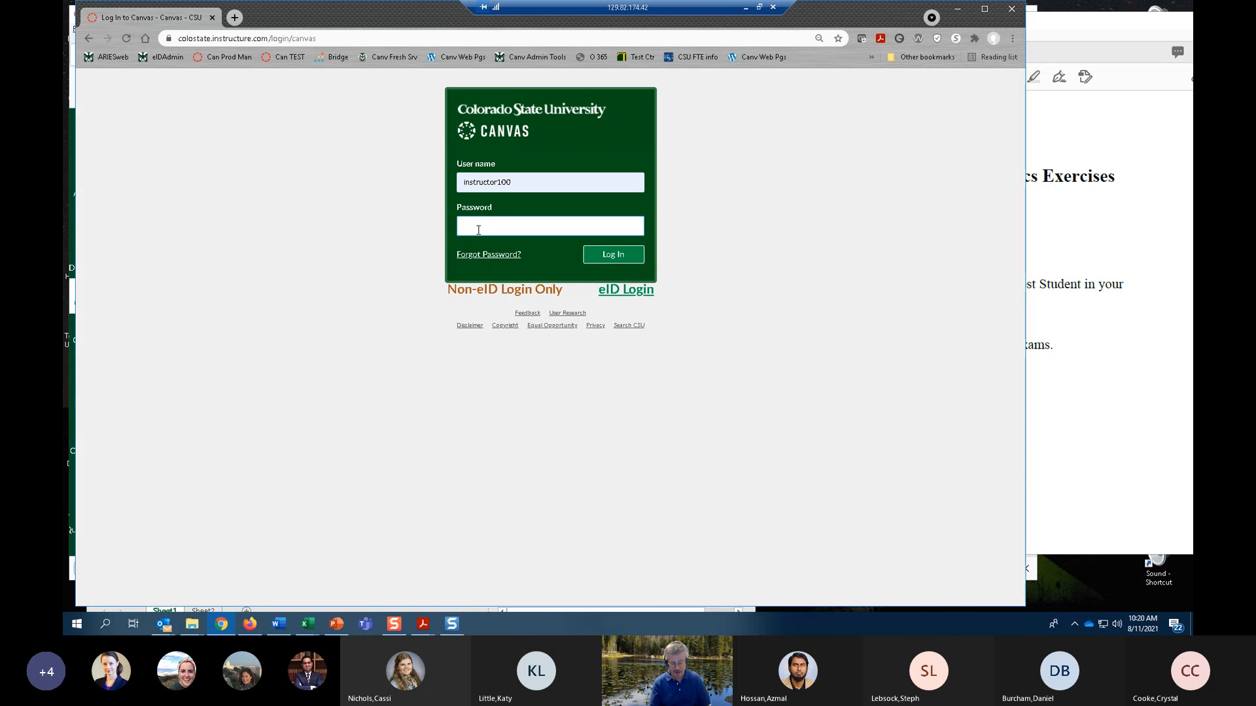
type("•")
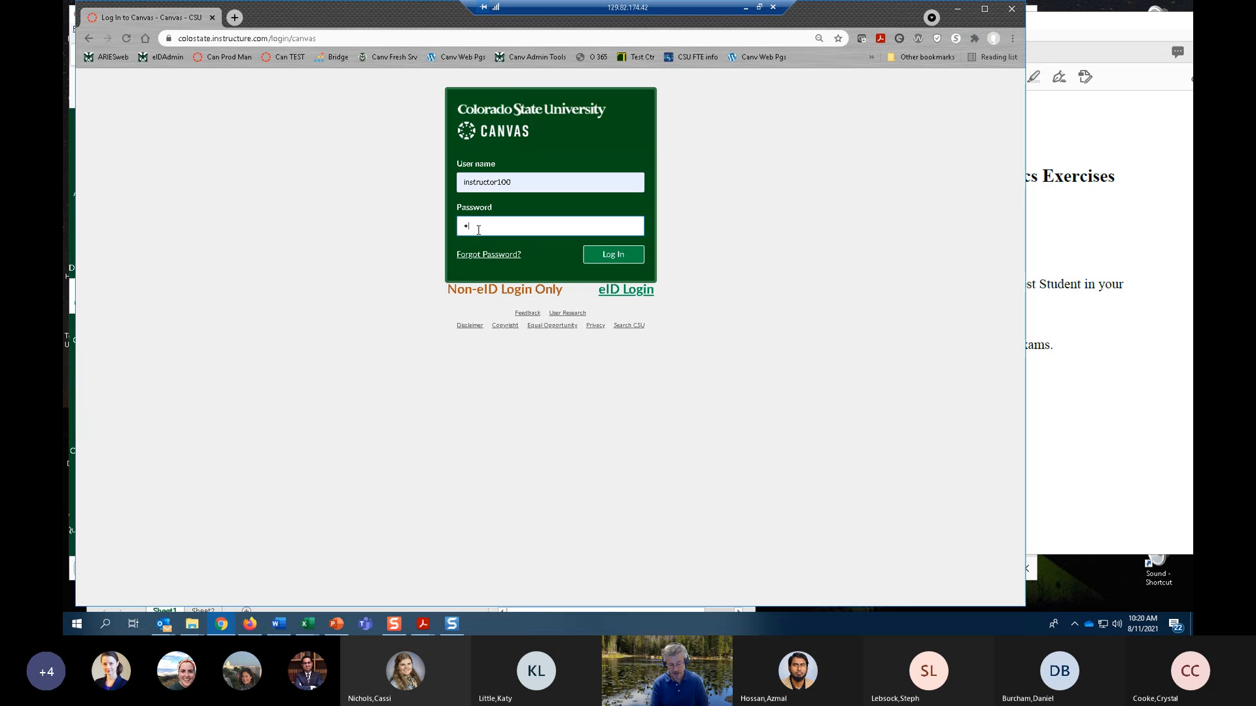
type("••••••••••")
key("Return")
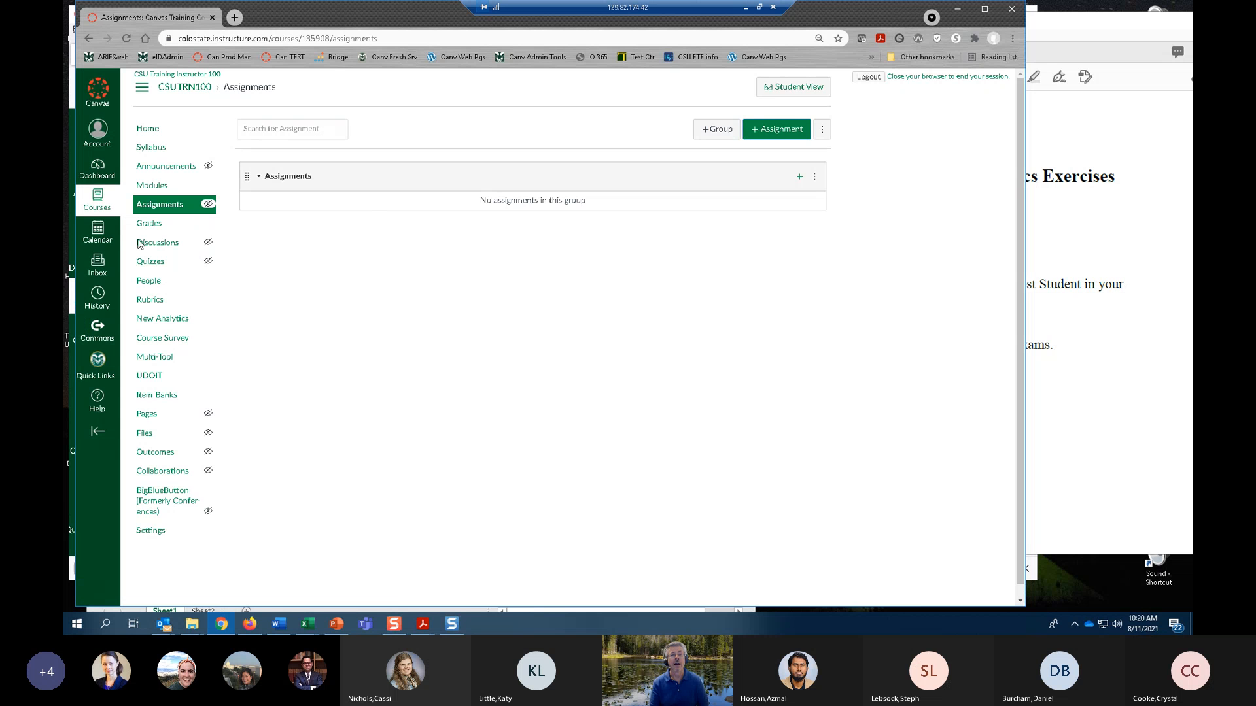
Switch to the NEW Grade Book Basics Exercises PDF in Acrobat, shift its window aside and read through the first exercises.
left_click(1085, 410)
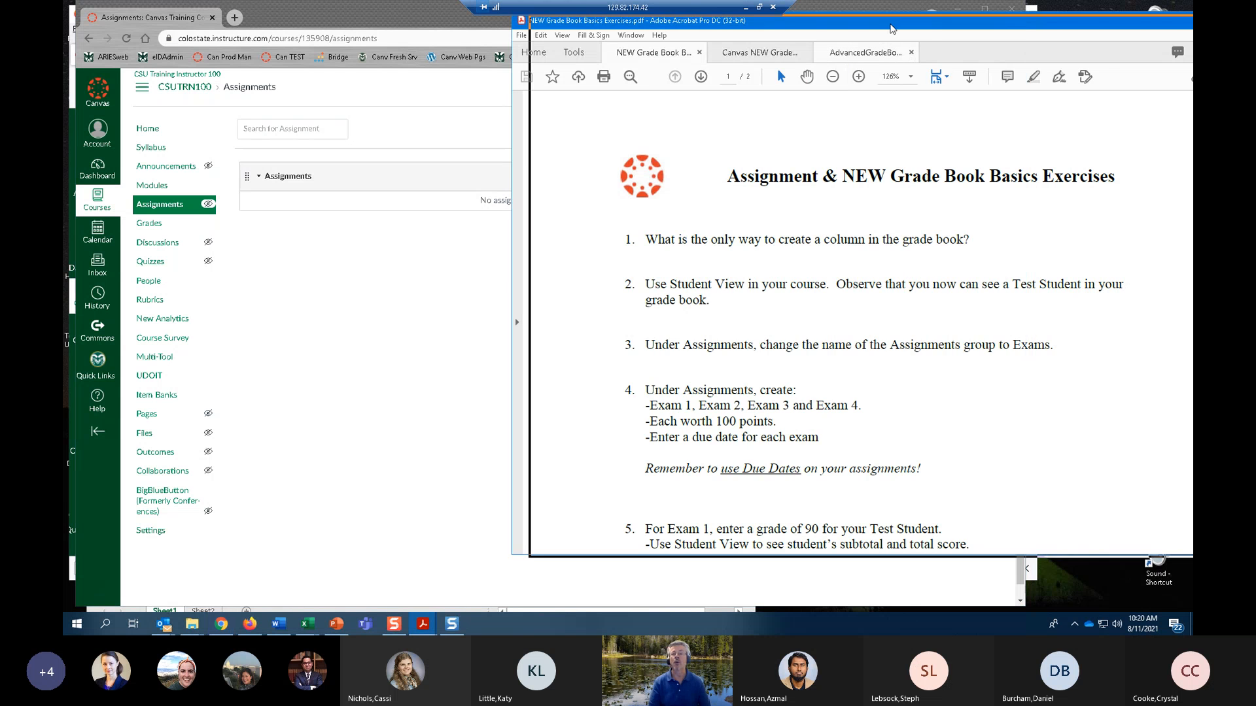
left_click_drag(874, 22, 890, 25)
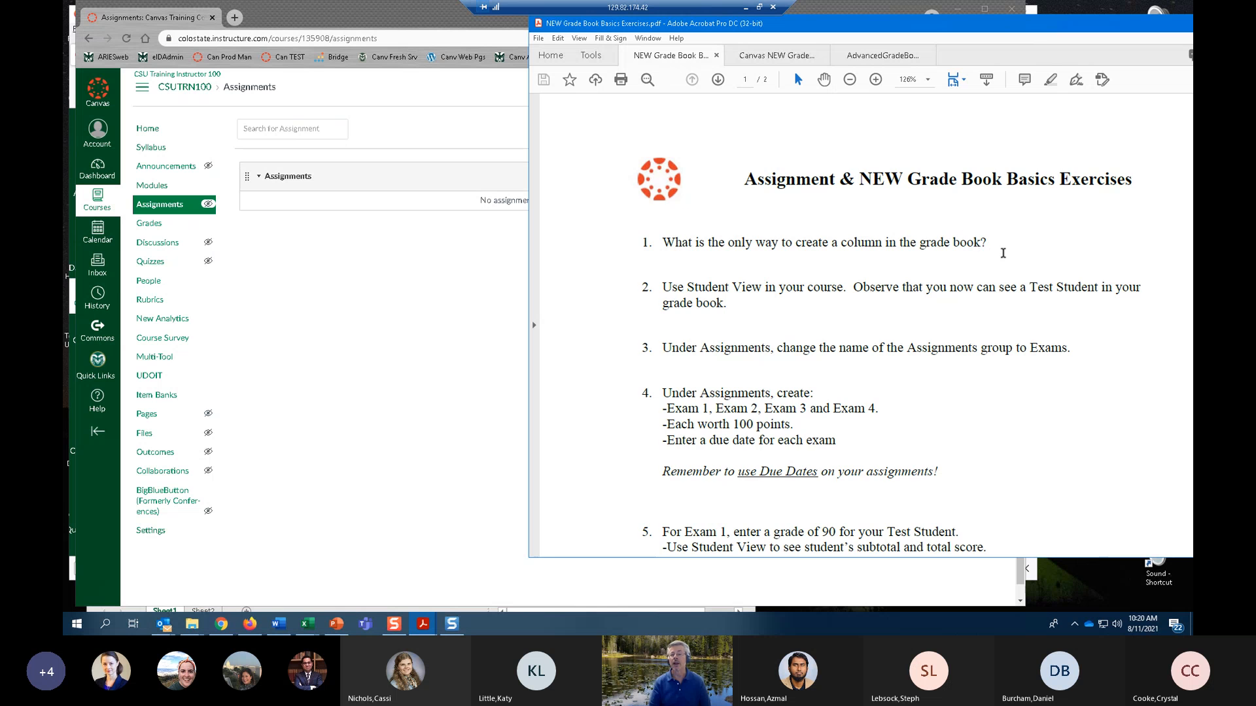
scroll(1003, 254, "down", 1)
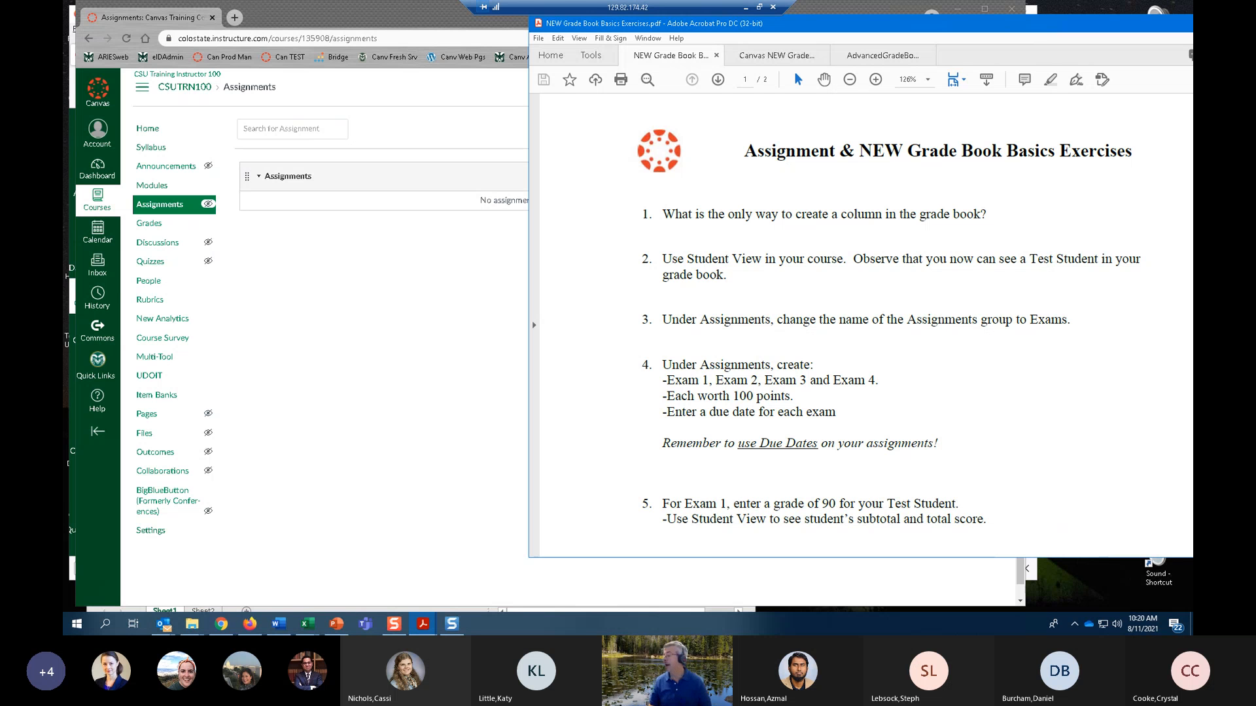
scroll(1064, 352, "down", 2)
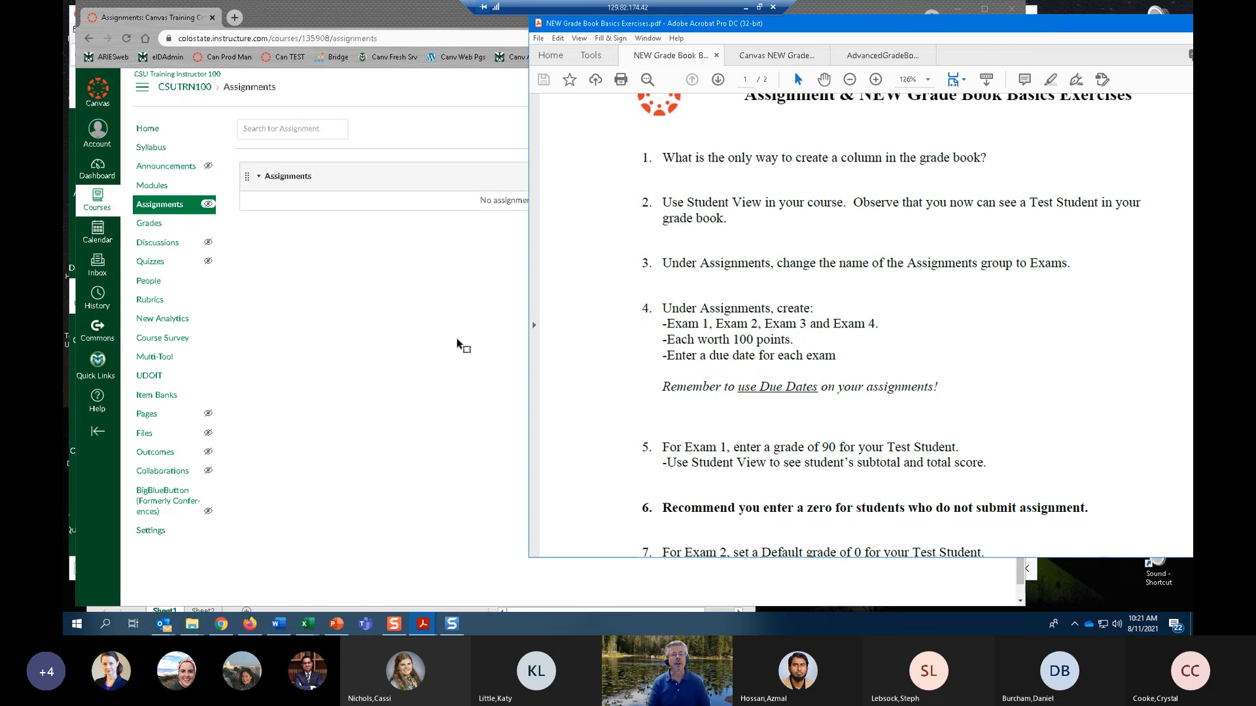
left_click(433, 316)
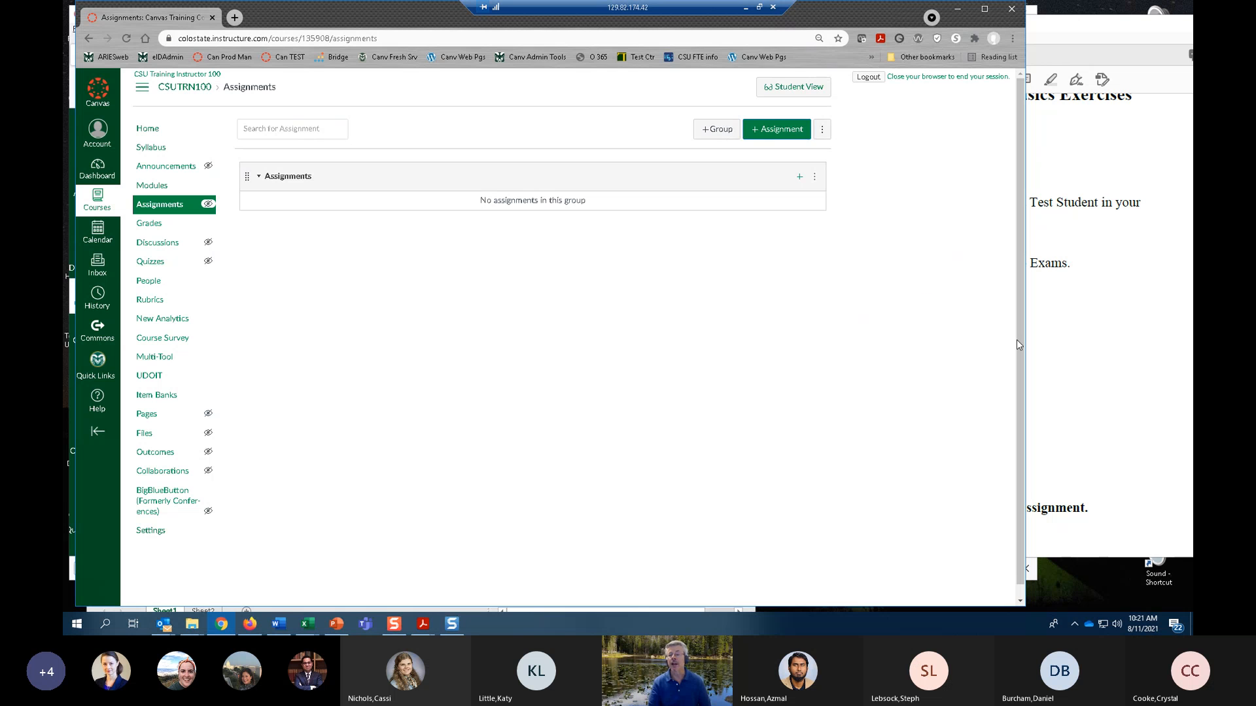
left_click(1074, 366)
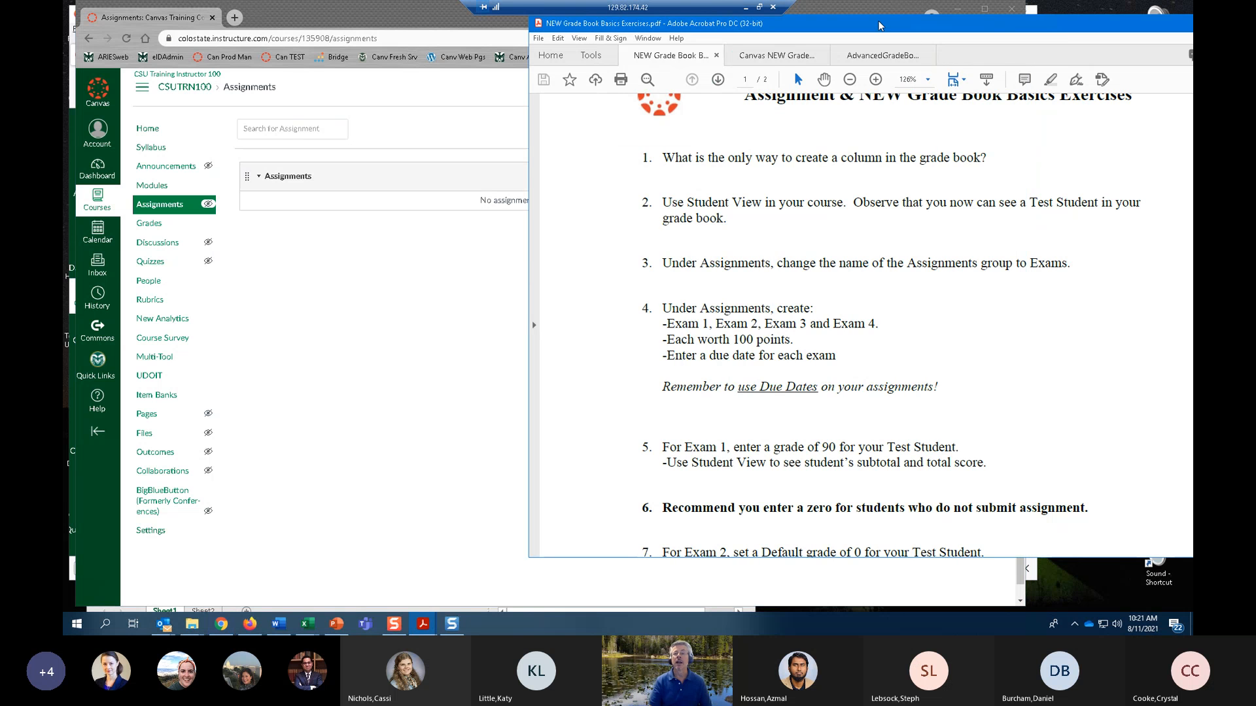
left_click_drag(881, 26, 943, 16)
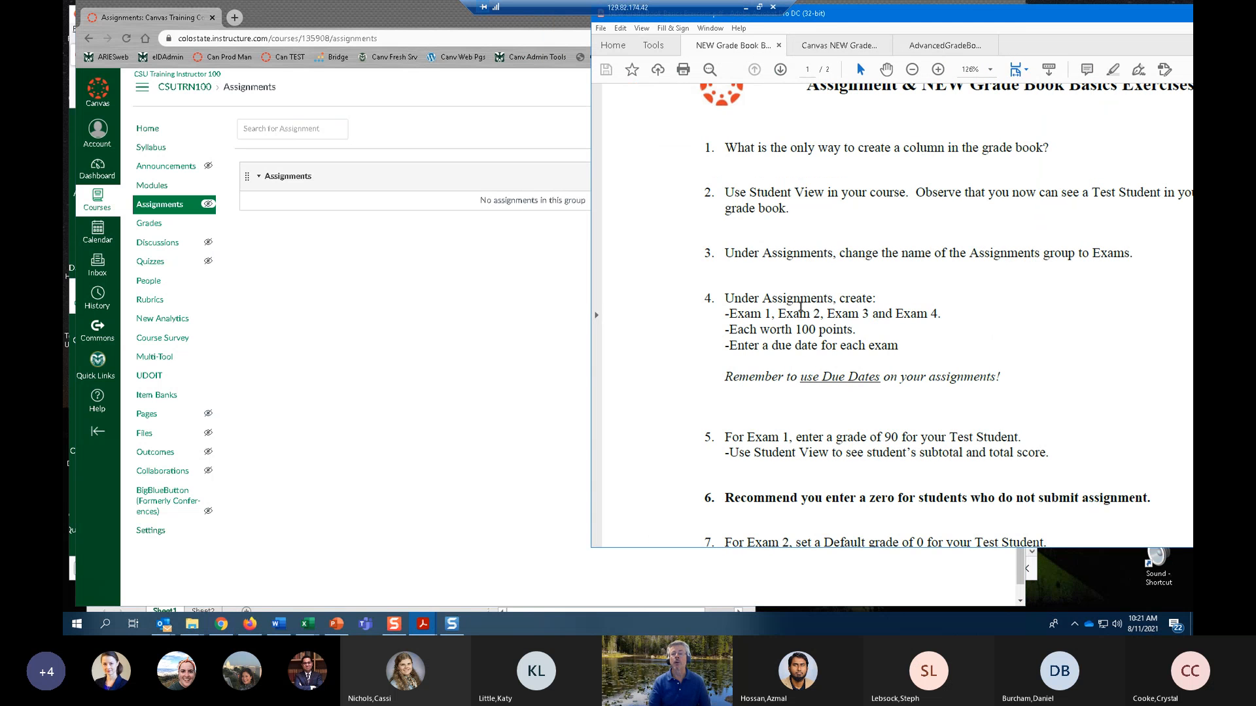
Switch back to Canvas in Chrome and rename the Assignments group to Exams.
left_click(490, 306)
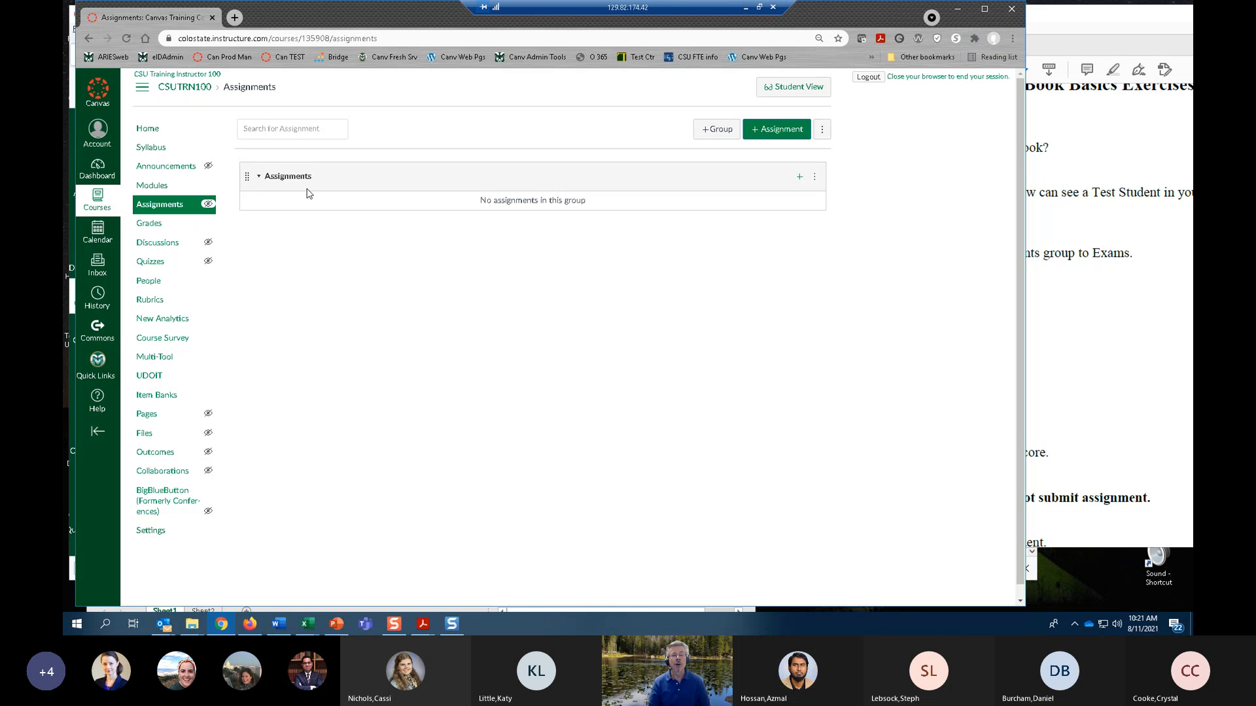
left_click(815, 178)
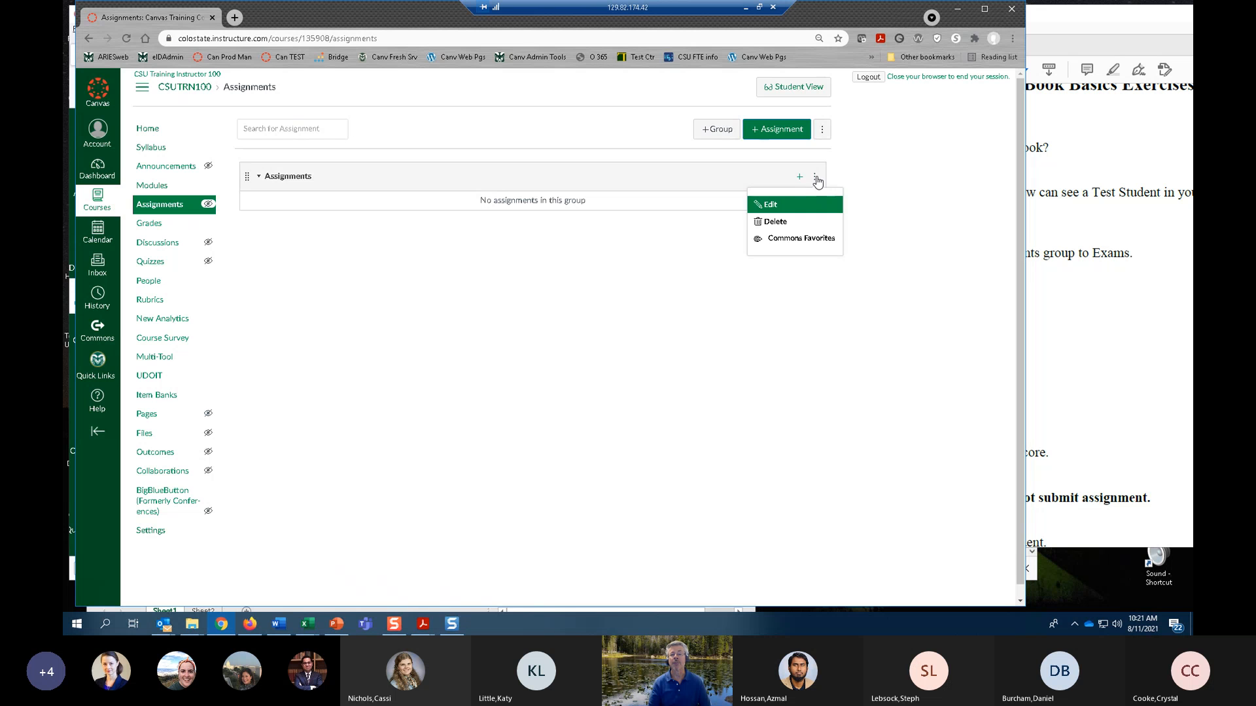
left_click(778, 207)
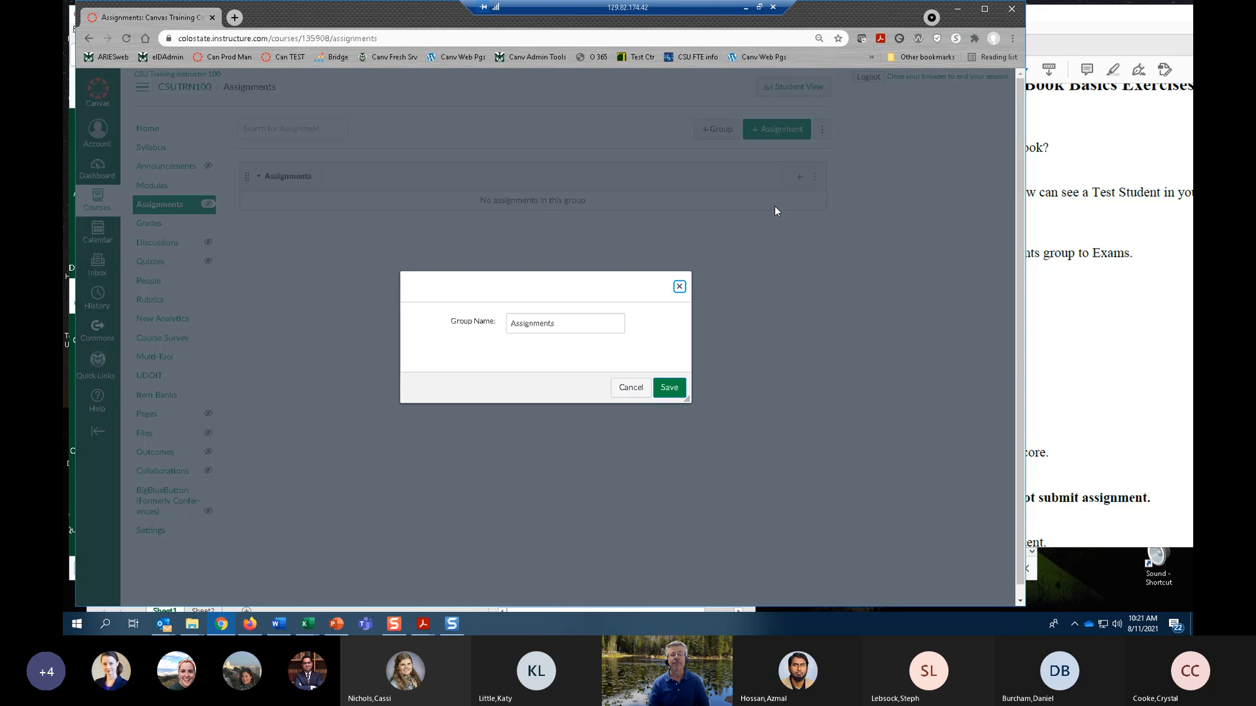
left_click(492, 322)
key("ctrl+a")
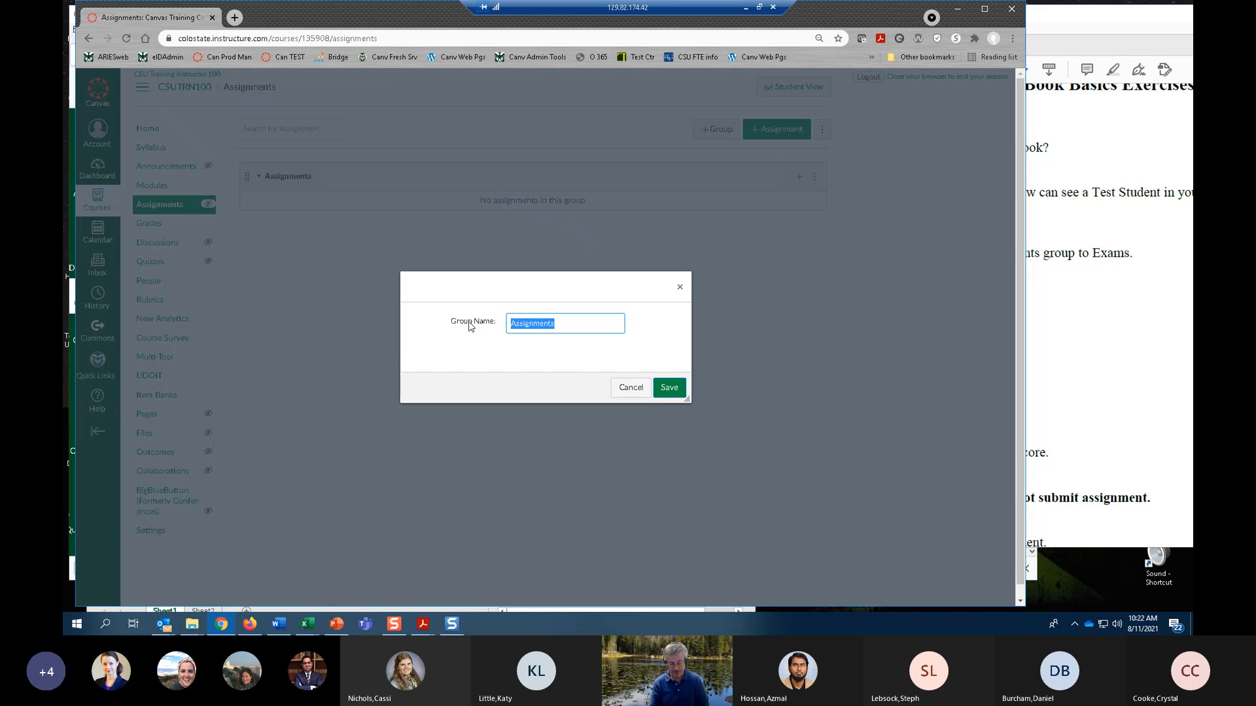
type("Exams")
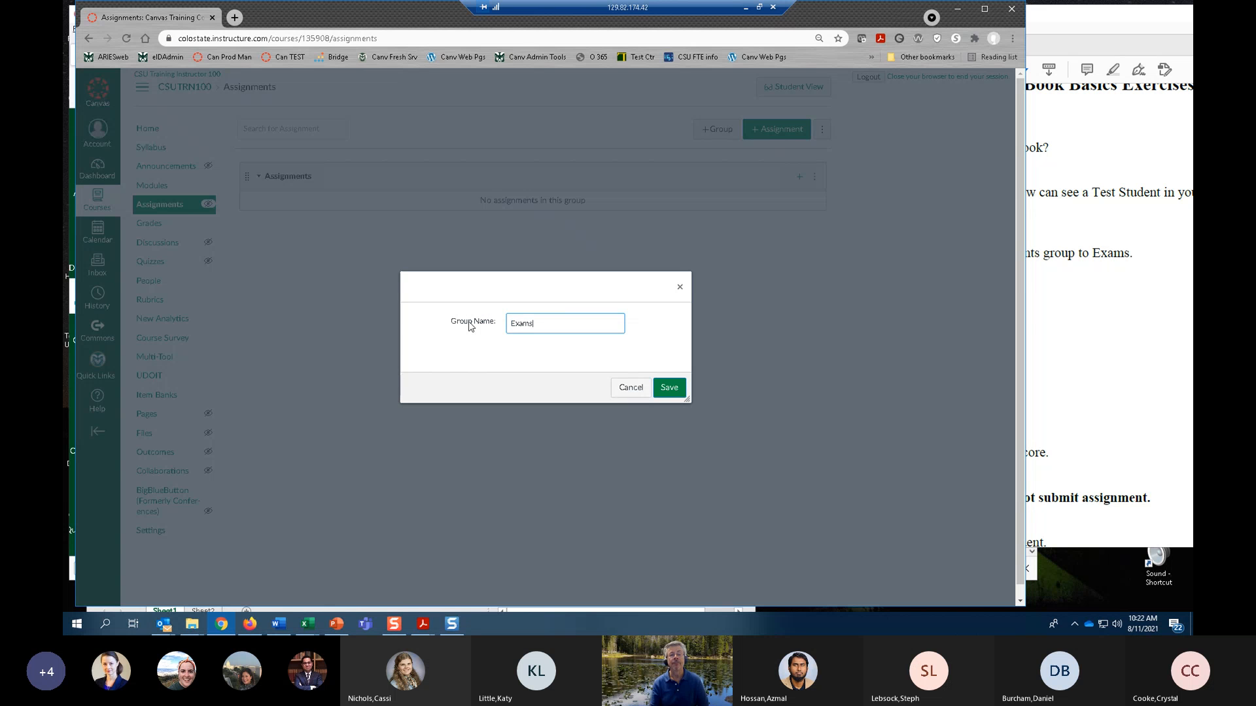
key("Return")
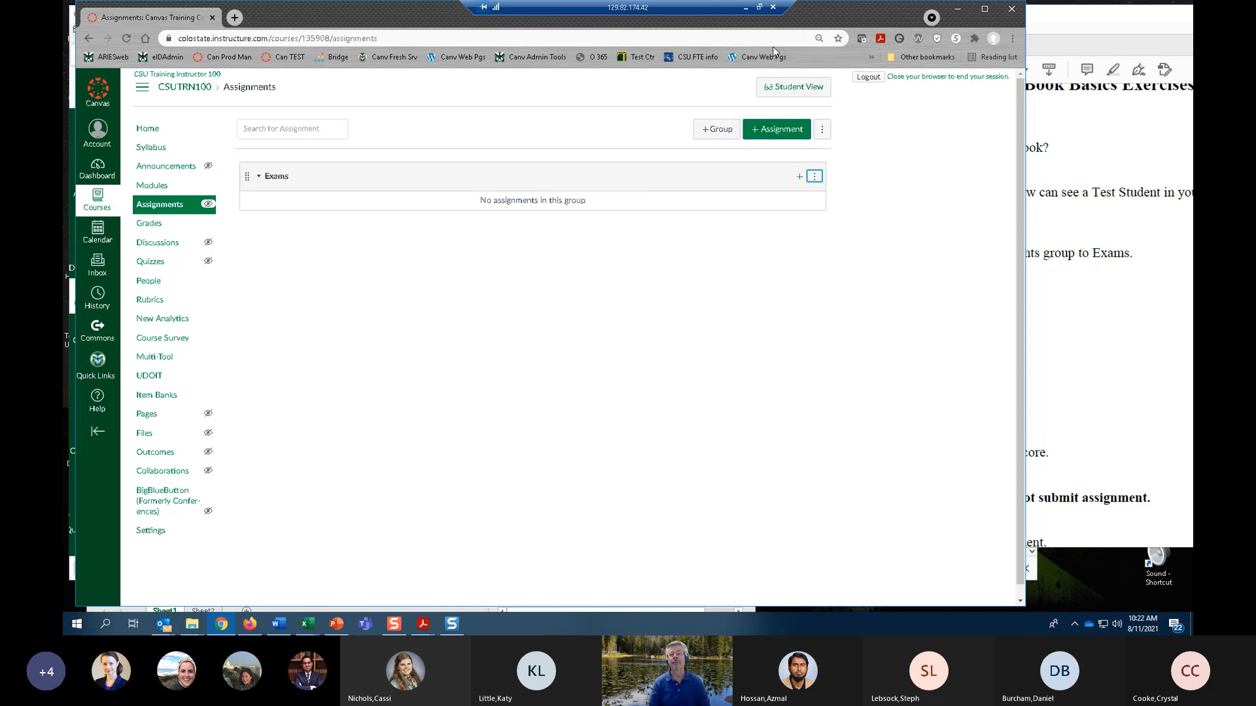
Check exercise 4 in the Acrobat exercises PDF, and back in Chrome open the full-options form for a new assignment in the Exams group.
left_click(1094, 383)
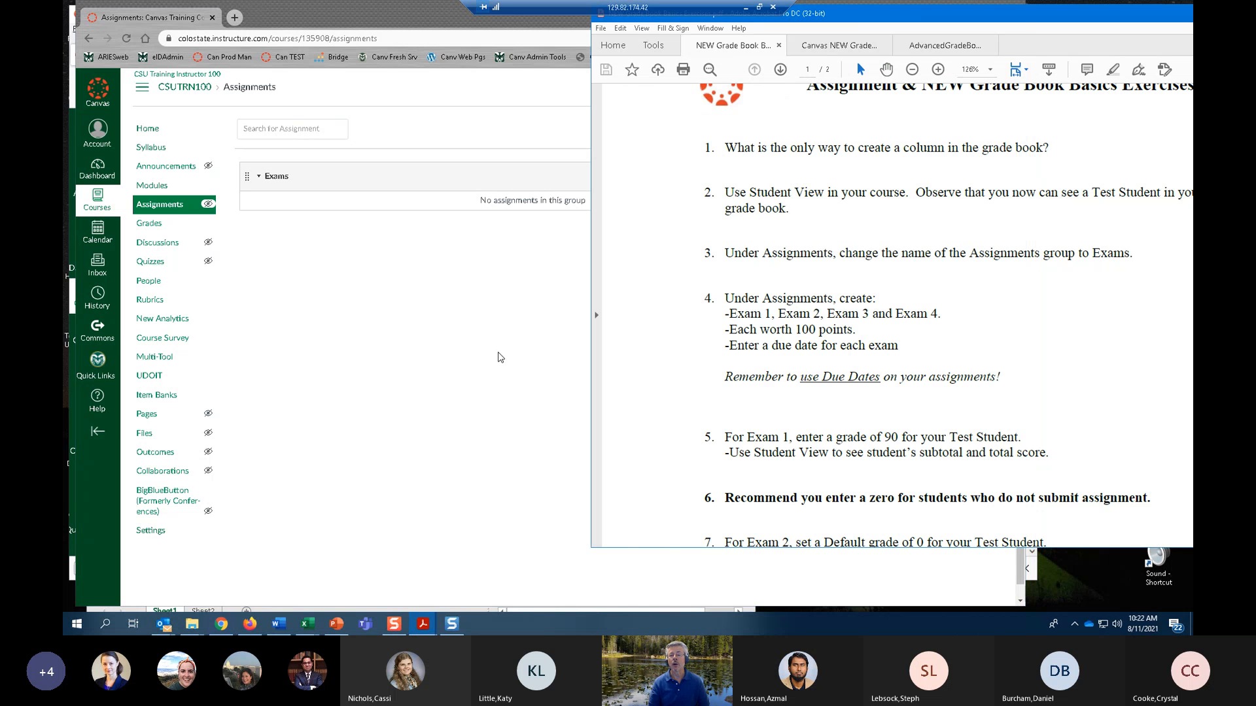
left_click(529, 249)
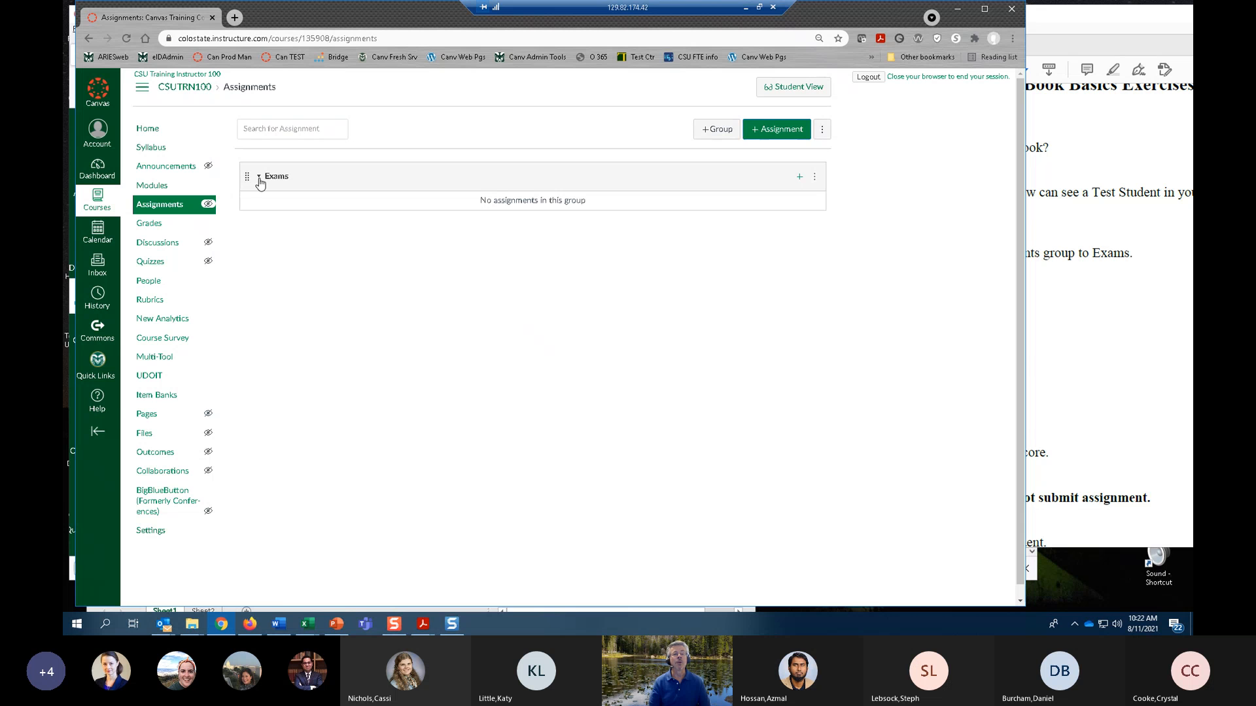
left_click(800, 177)
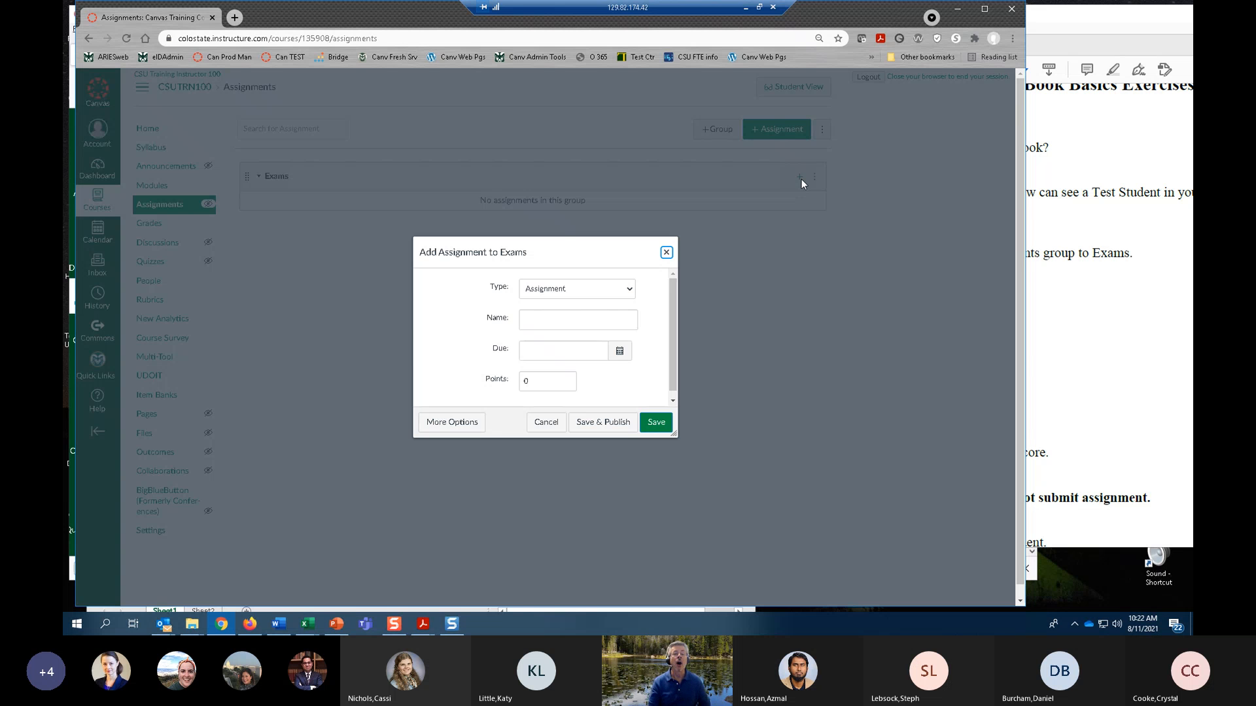
left_click(454, 423)
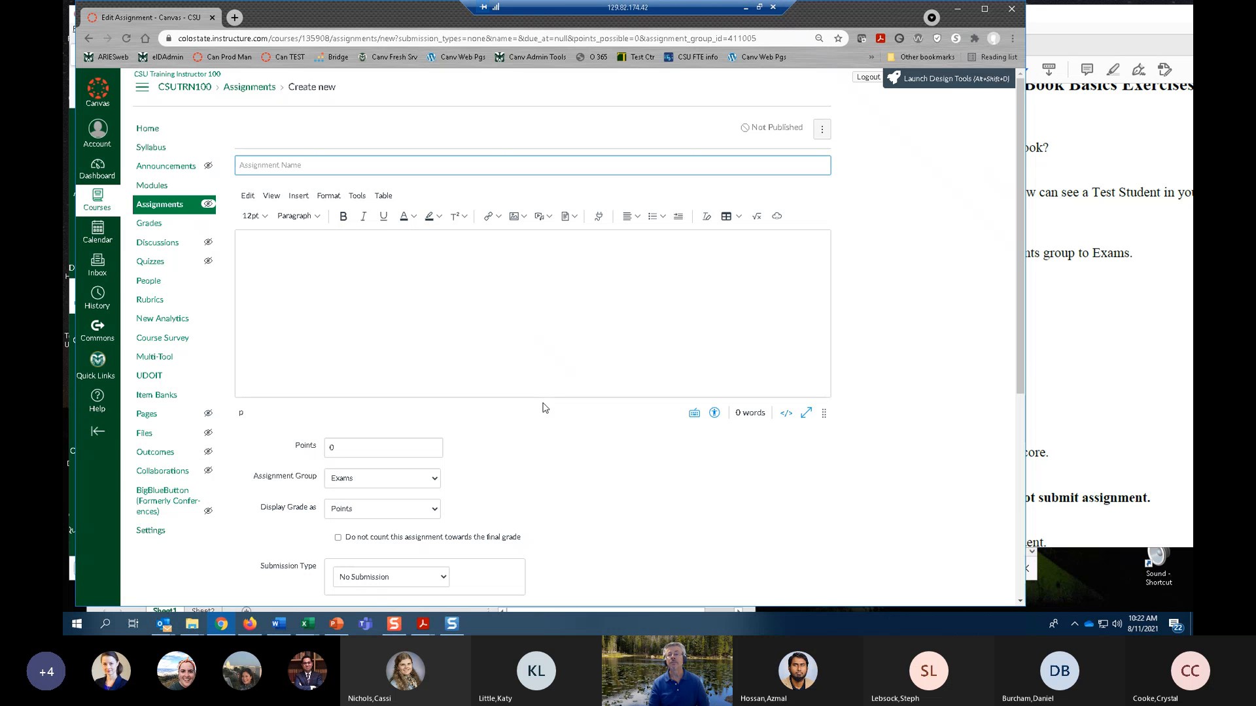
Name the new assignment Exam 1 and enter "Instructions" as its description.
left_click(285, 167)
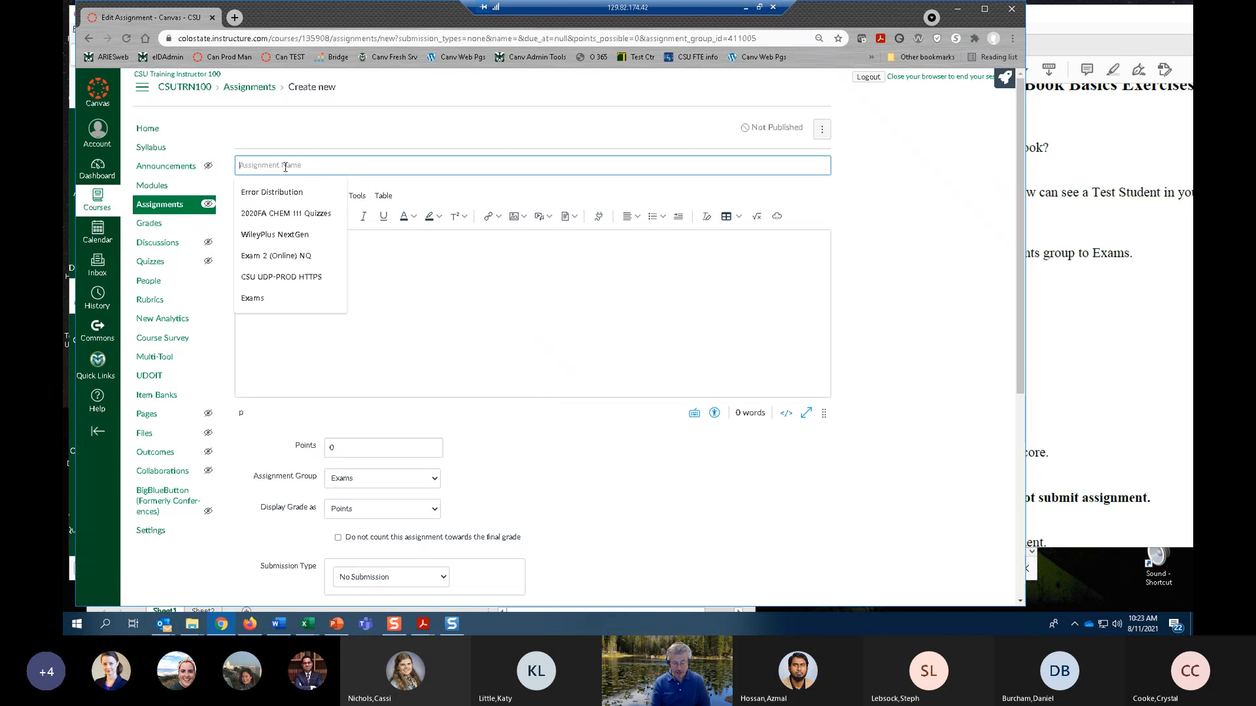
type("Exam ")
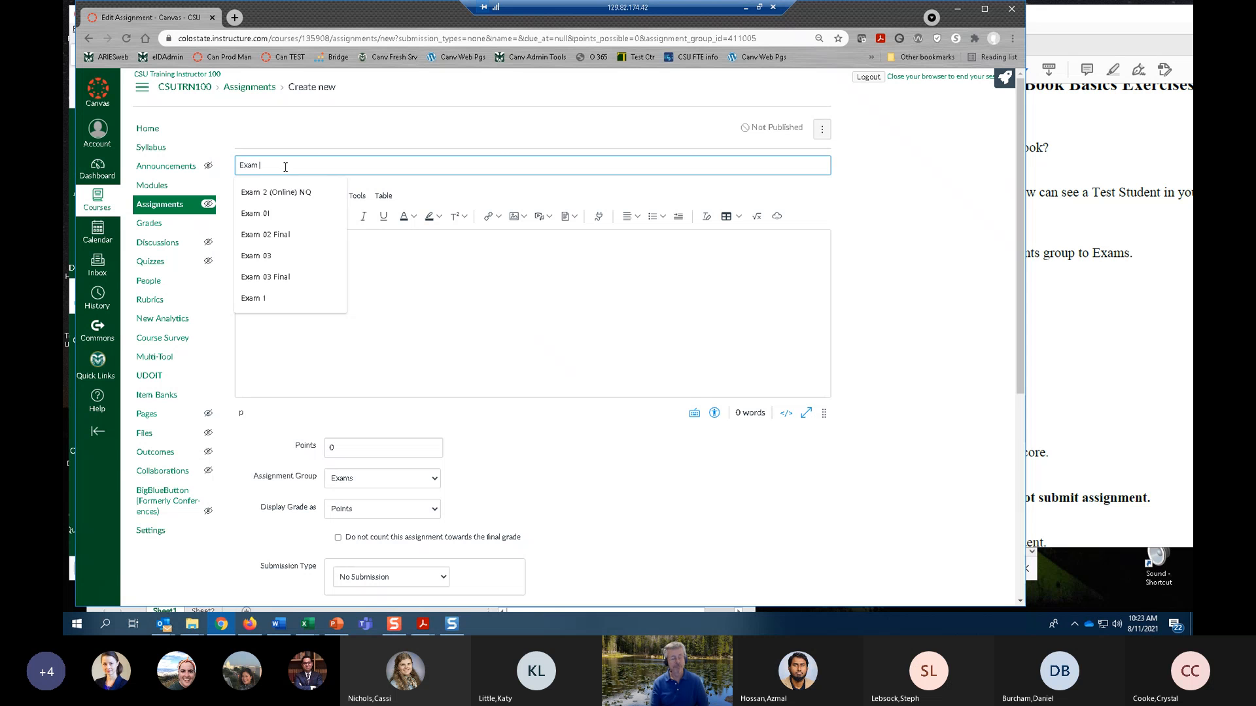
type("1")
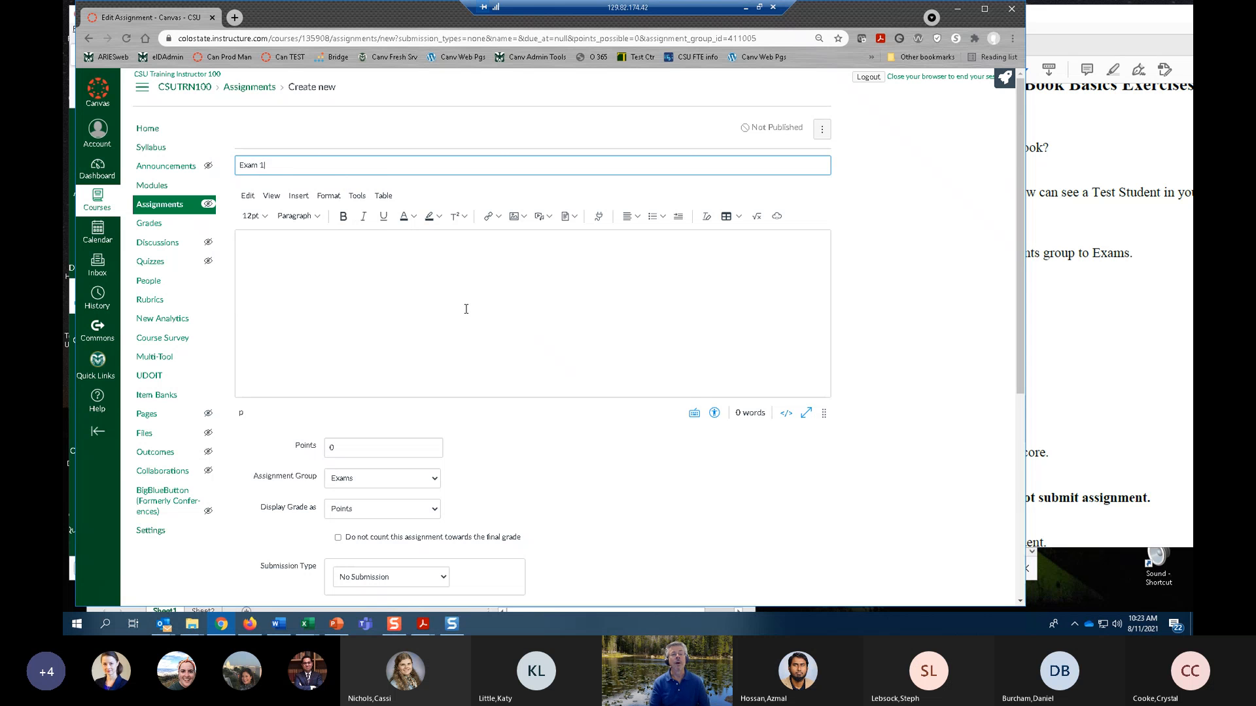
left_click(346, 267)
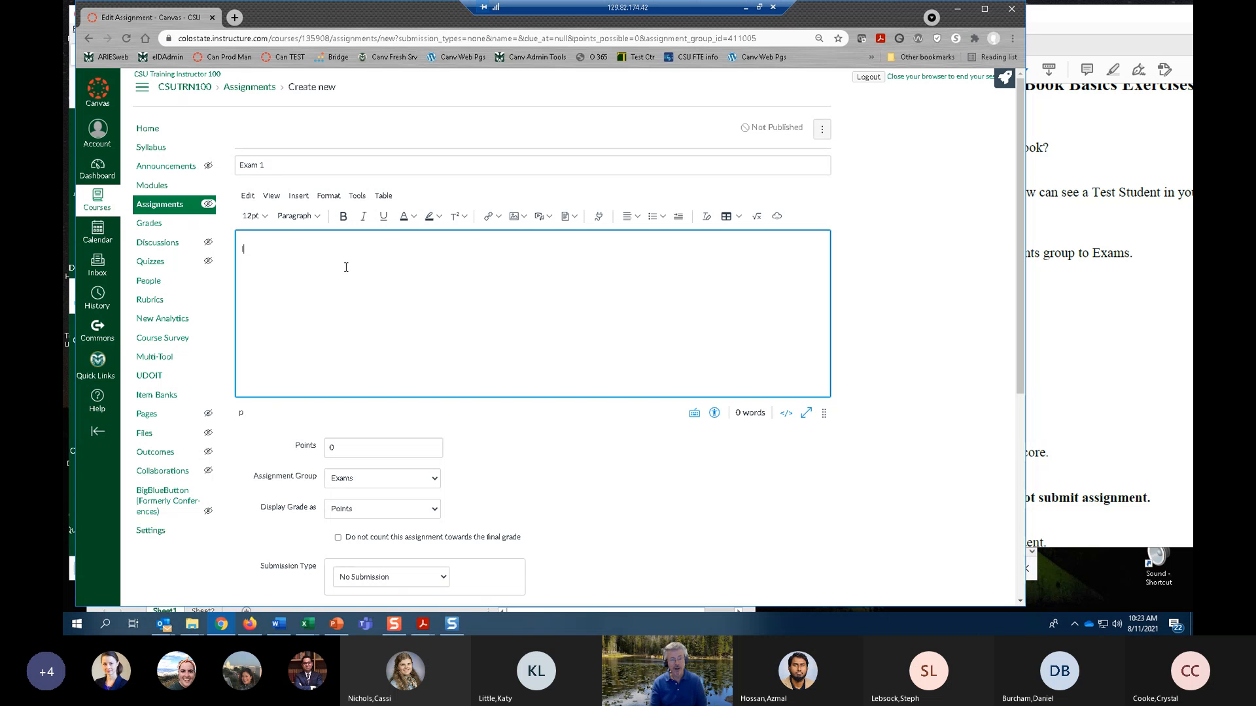
type("Instructions")
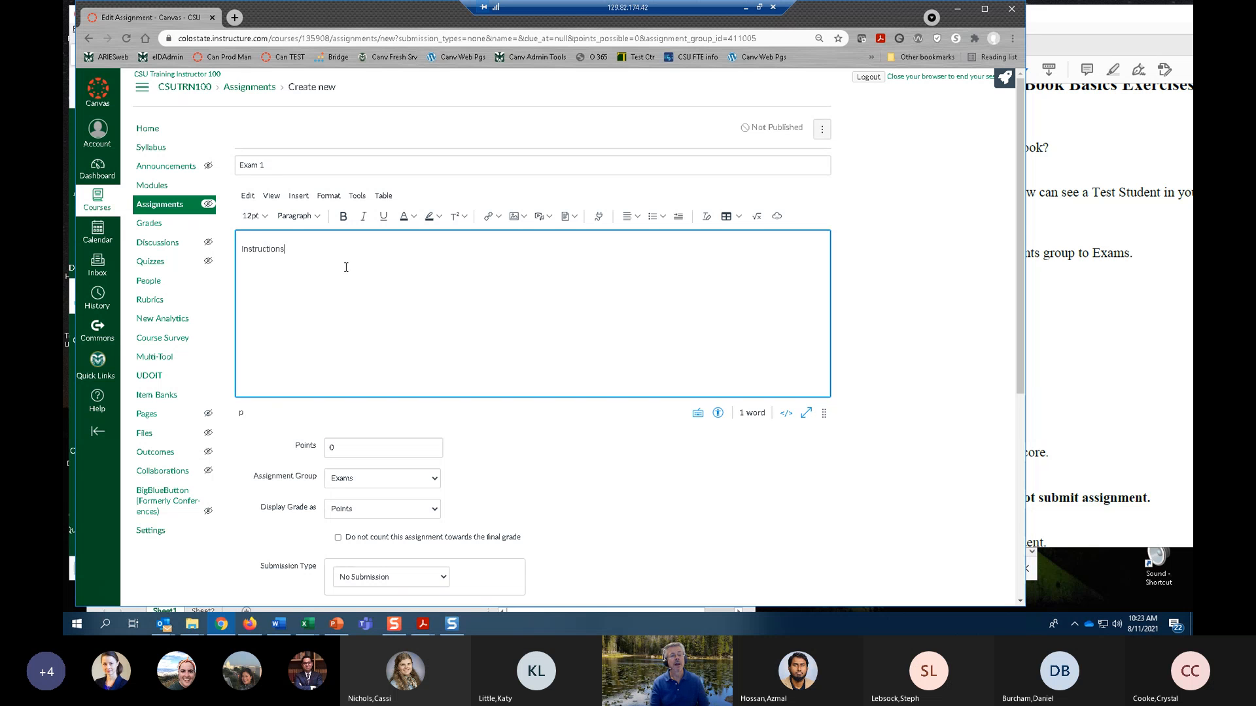
Set the assignment's points to 100 and keep Exams as its assignment group.
scroll(482, 262, "down", 1)
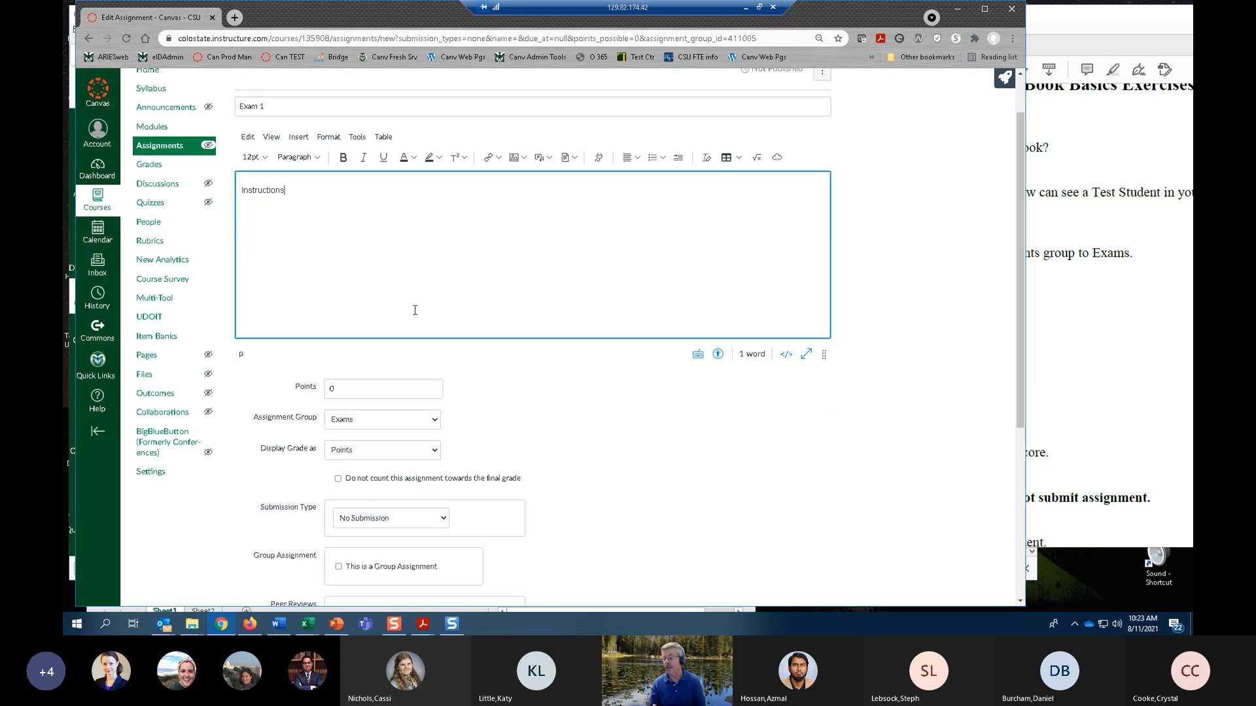
scroll(398, 331, "down", 2)
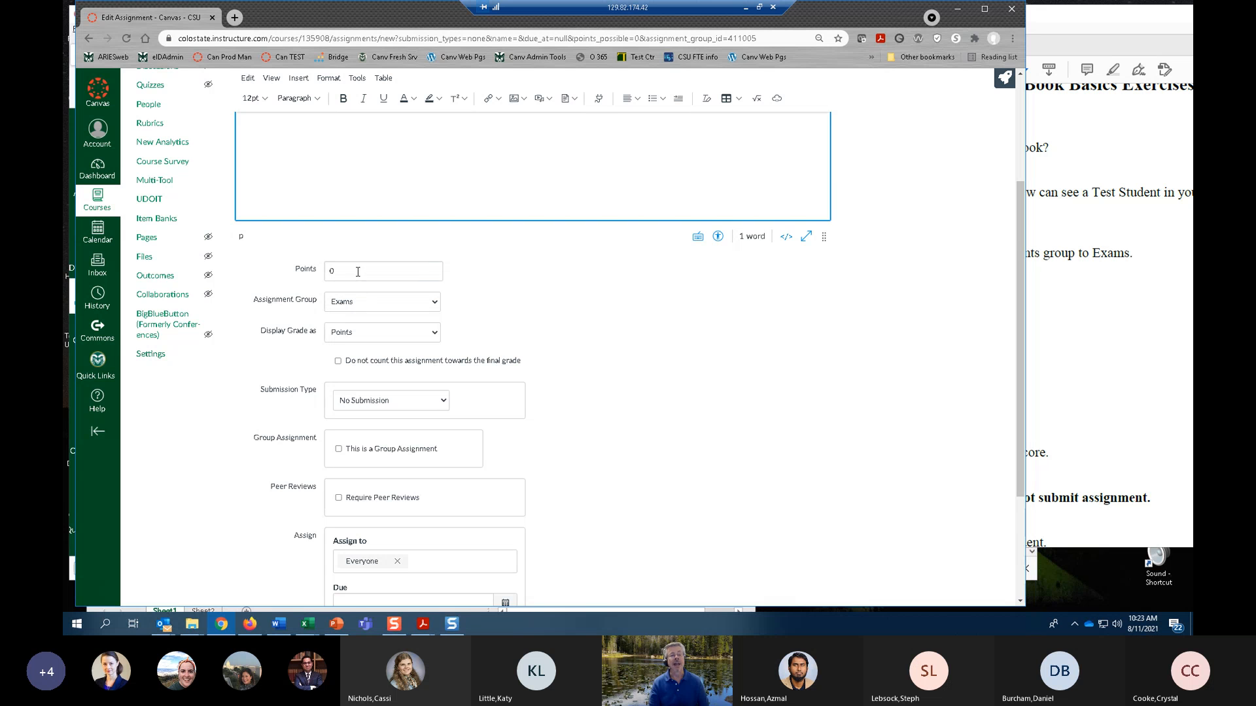
left_click(357, 270)
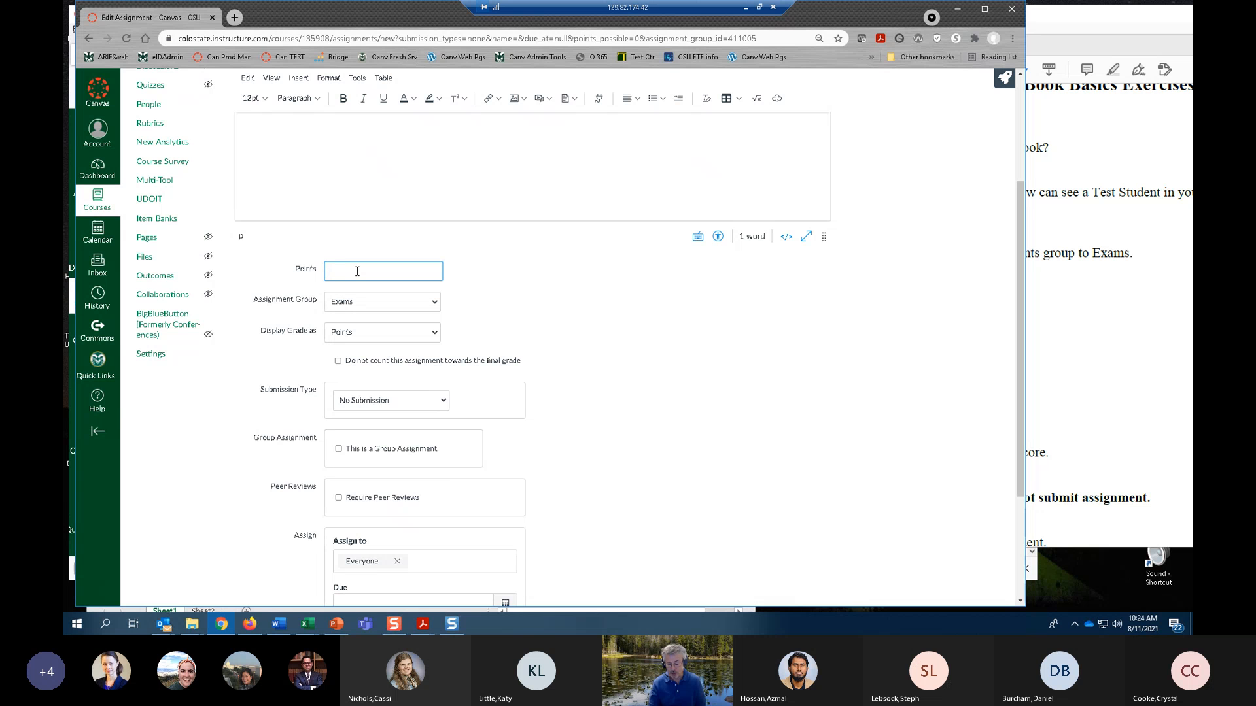
type("100")
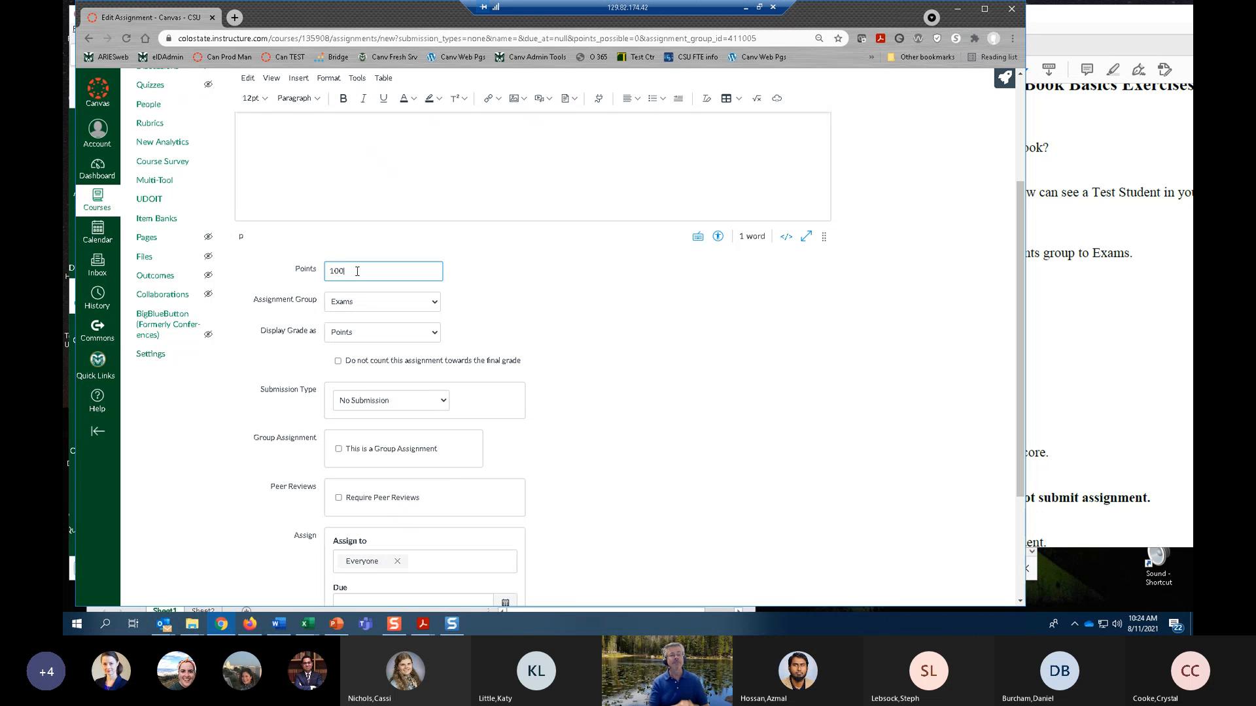
left_click(437, 304)
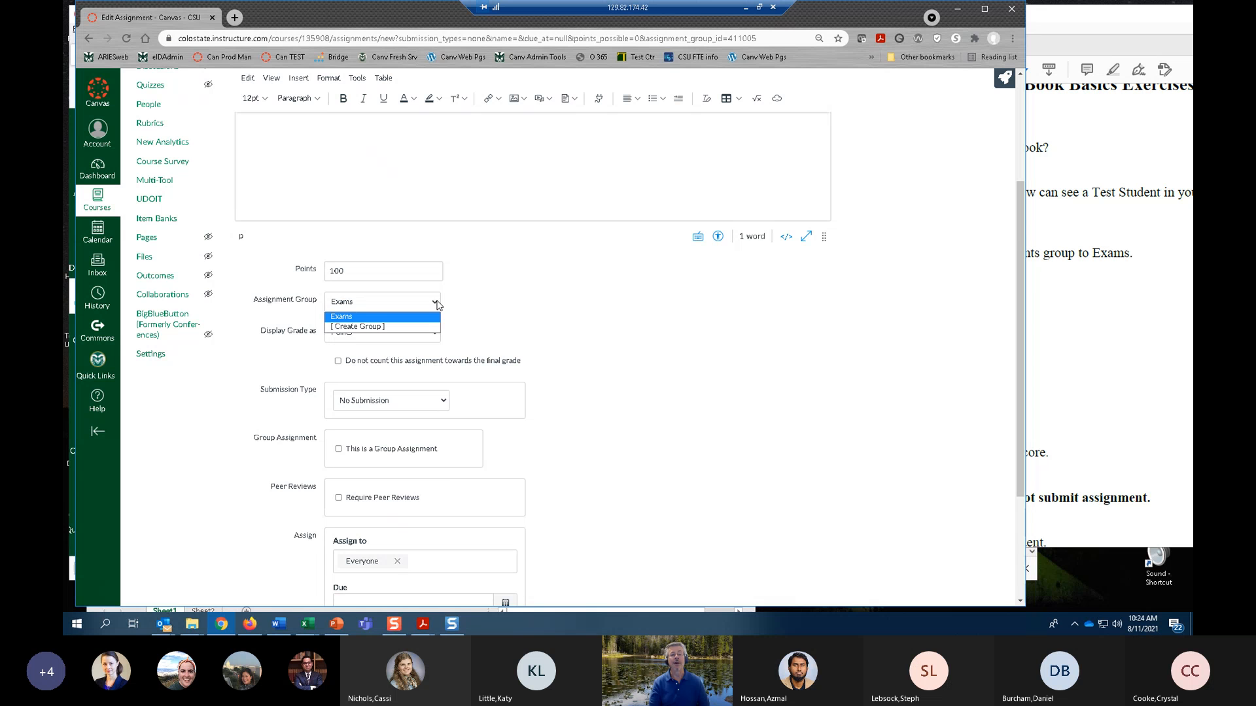
left_click(436, 304)
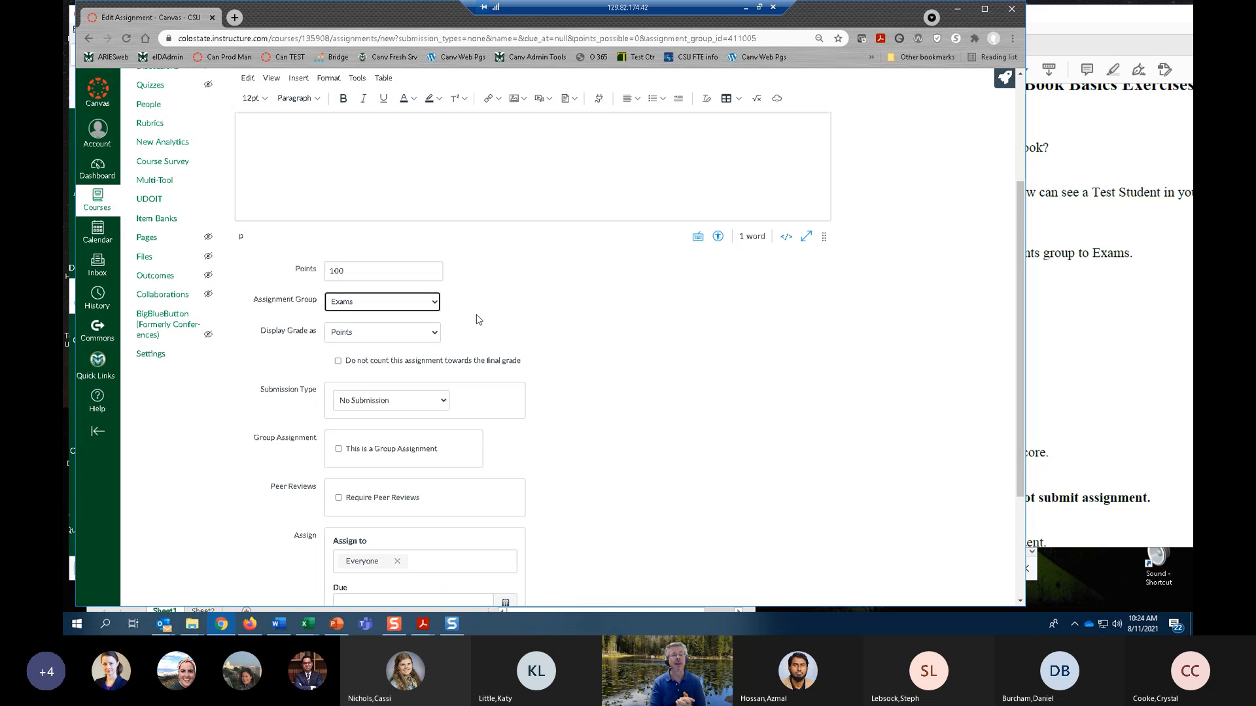
Keep the grade display as Points and leave the assignment counting towards the final grade.
scroll(461, 295, "down", 1)
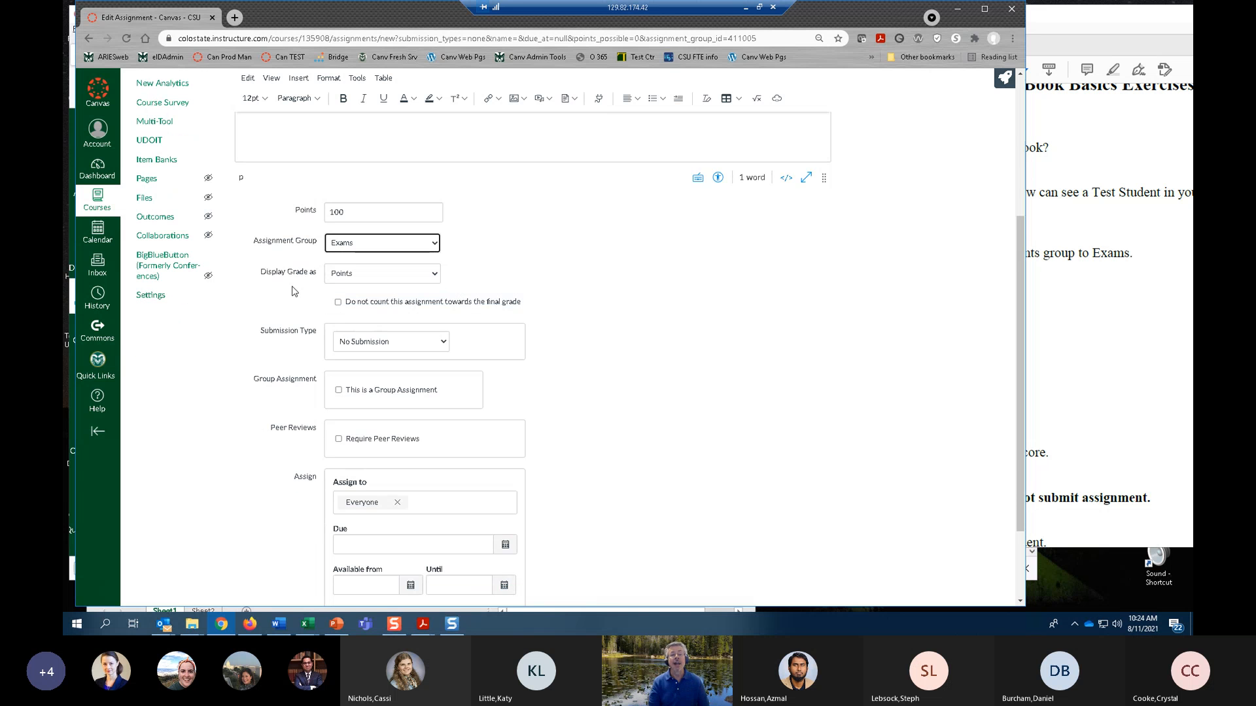
left_click(436, 274)
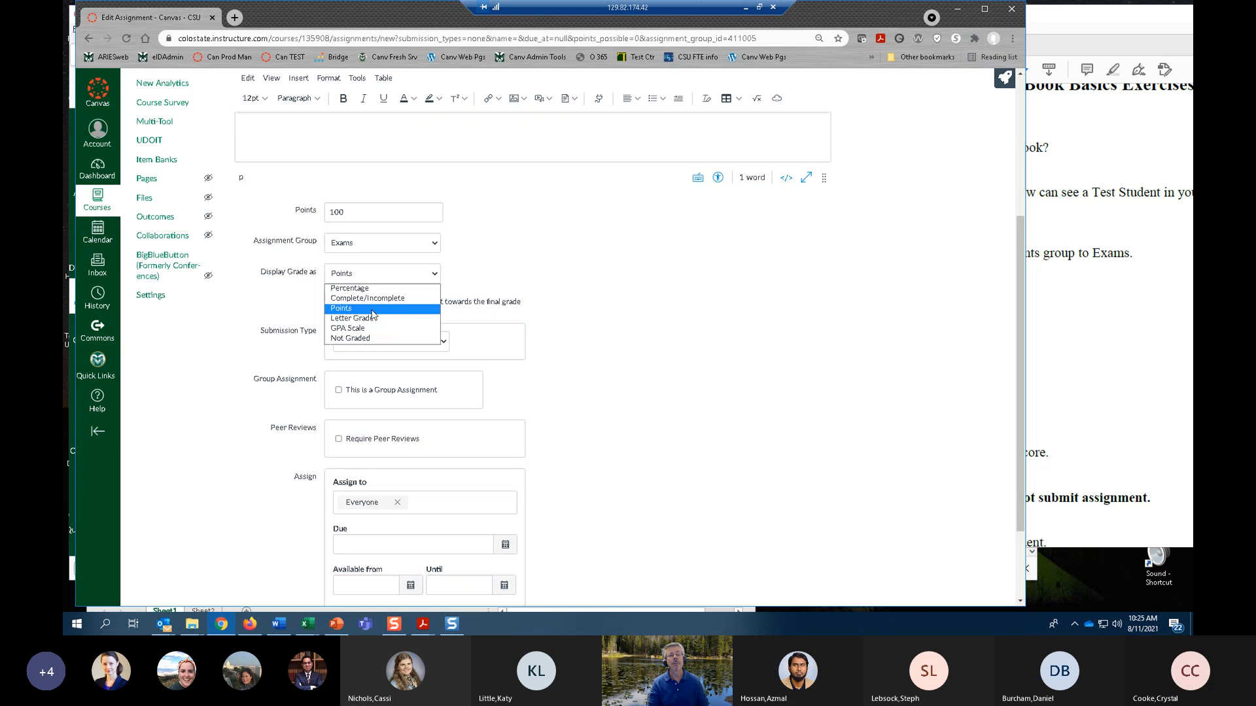
left_click(391, 309)
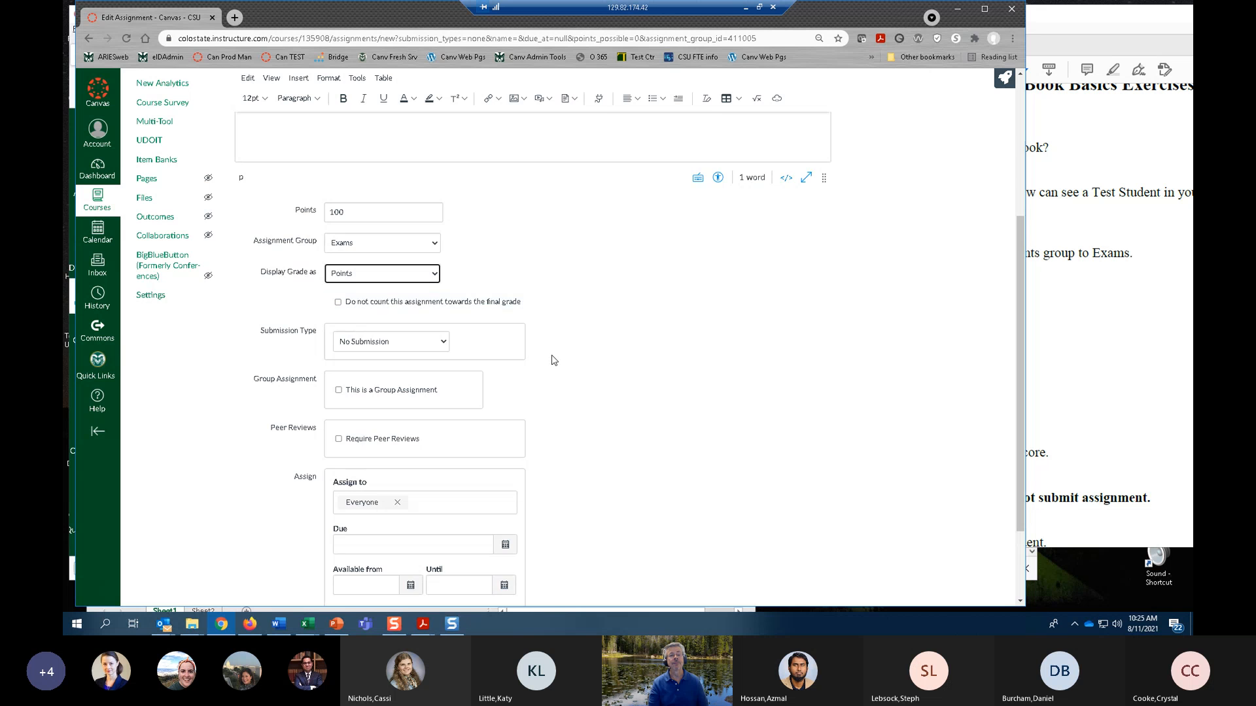
scroll(556, 358, "down", 1)
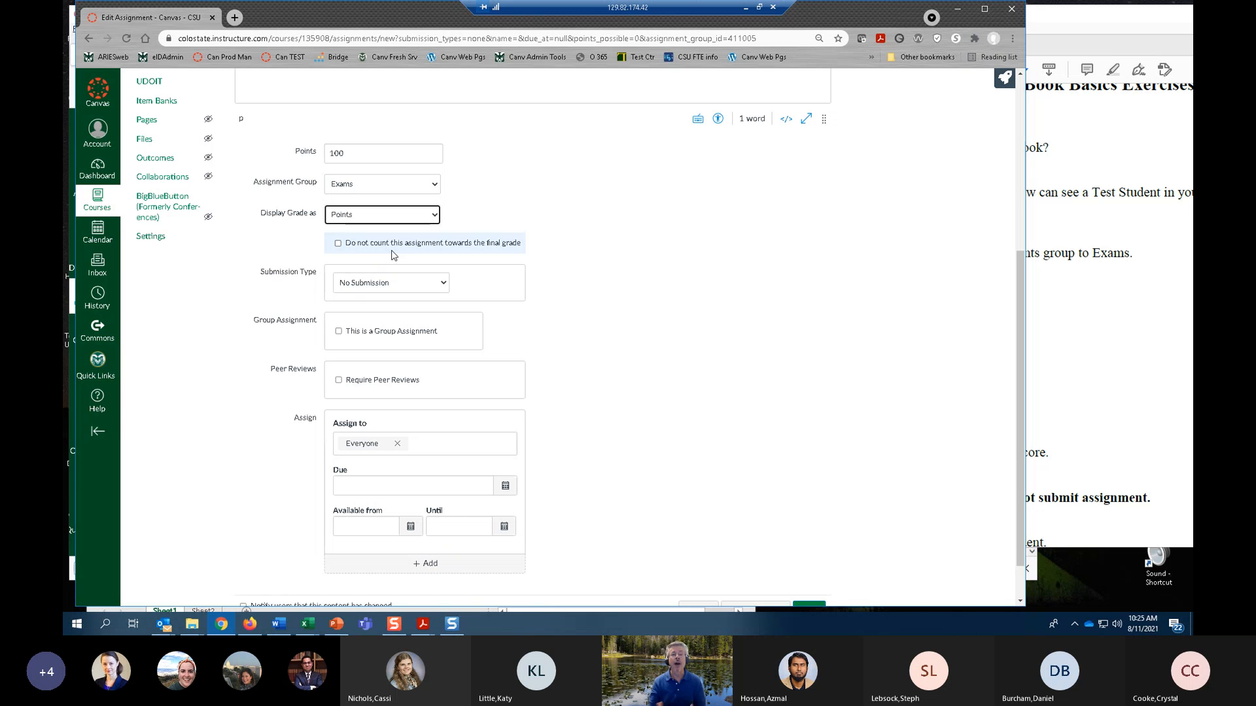
left_click(340, 246)
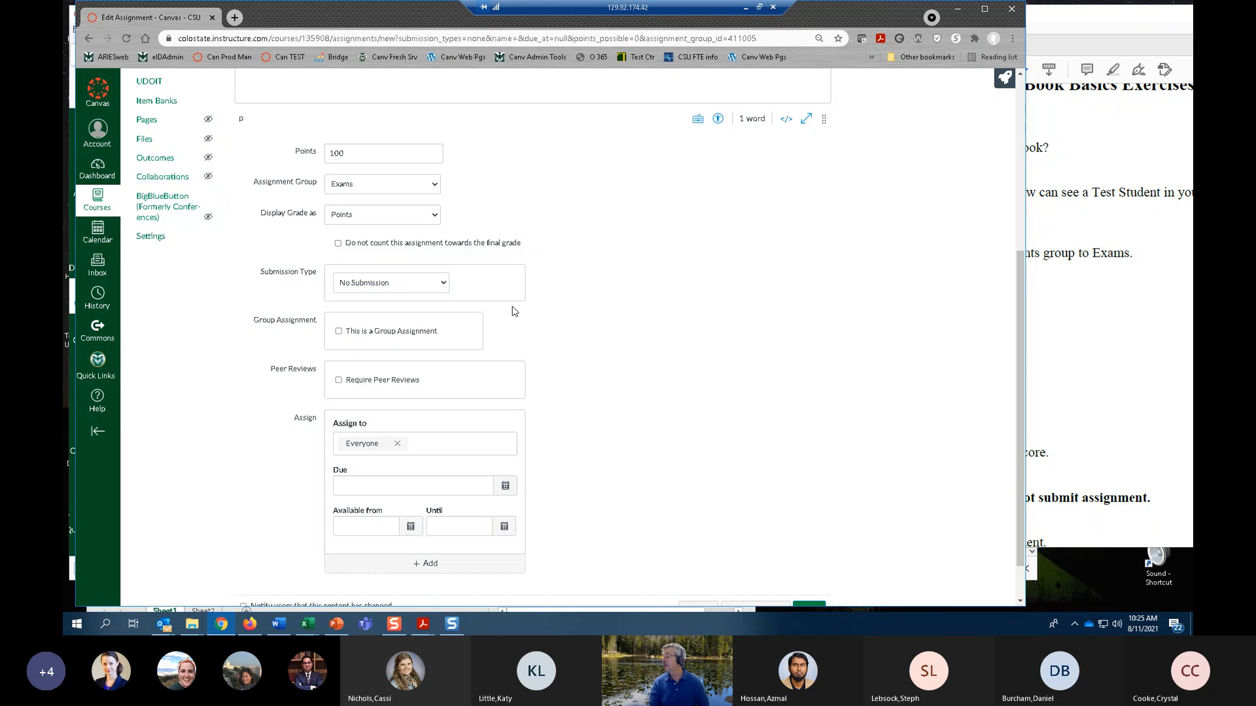
Set the submission type to Online and look over the online entry options.
left_click(442, 284)
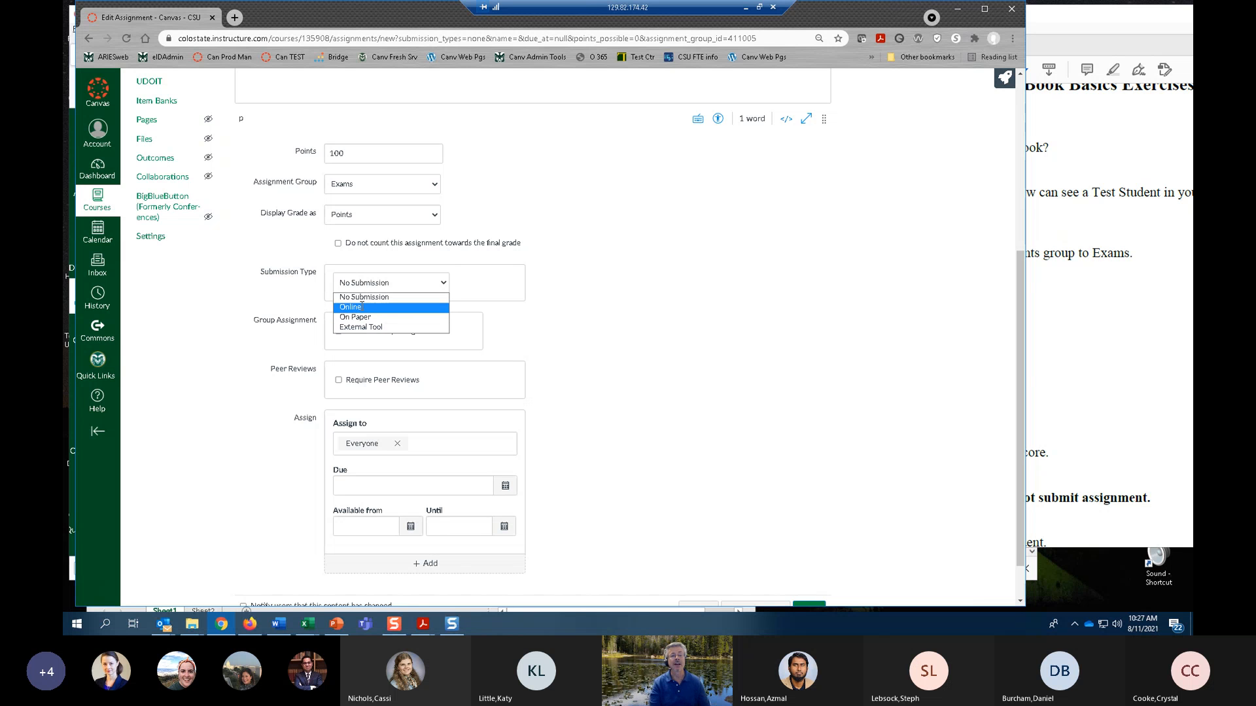
left_click(362, 306)
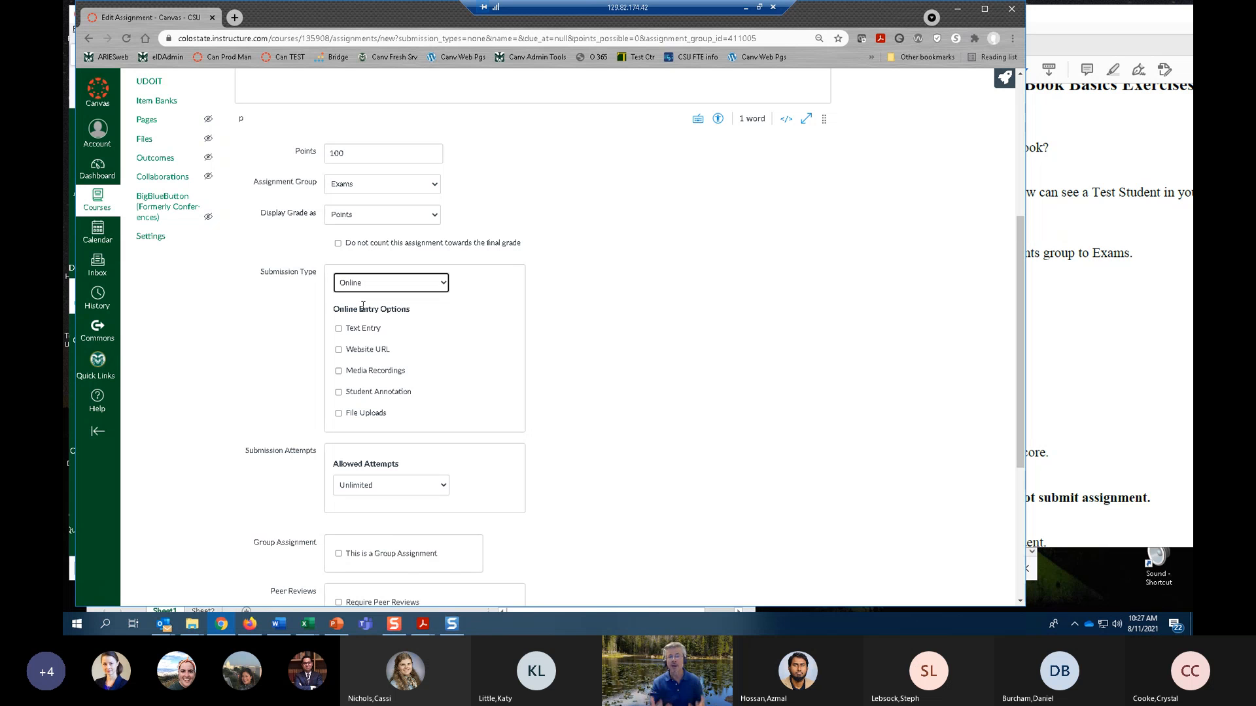
scroll(437, 333, "down", 1)
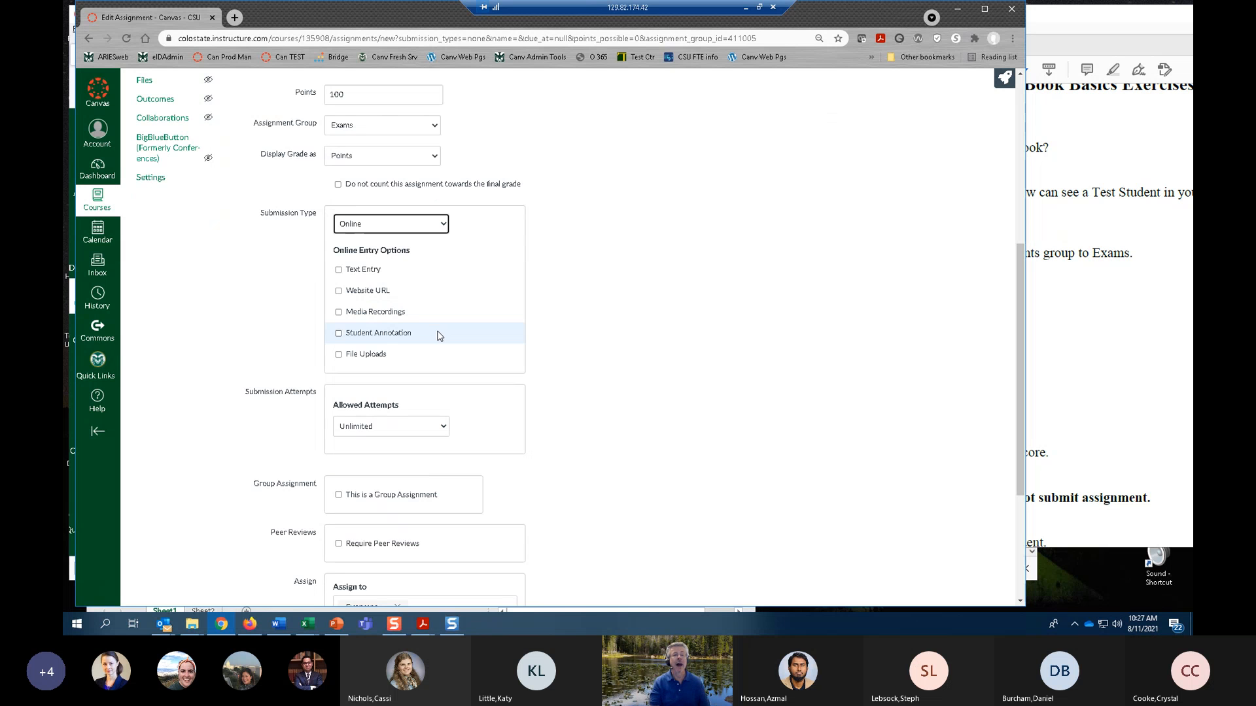
scroll(419, 262, "up", 3)
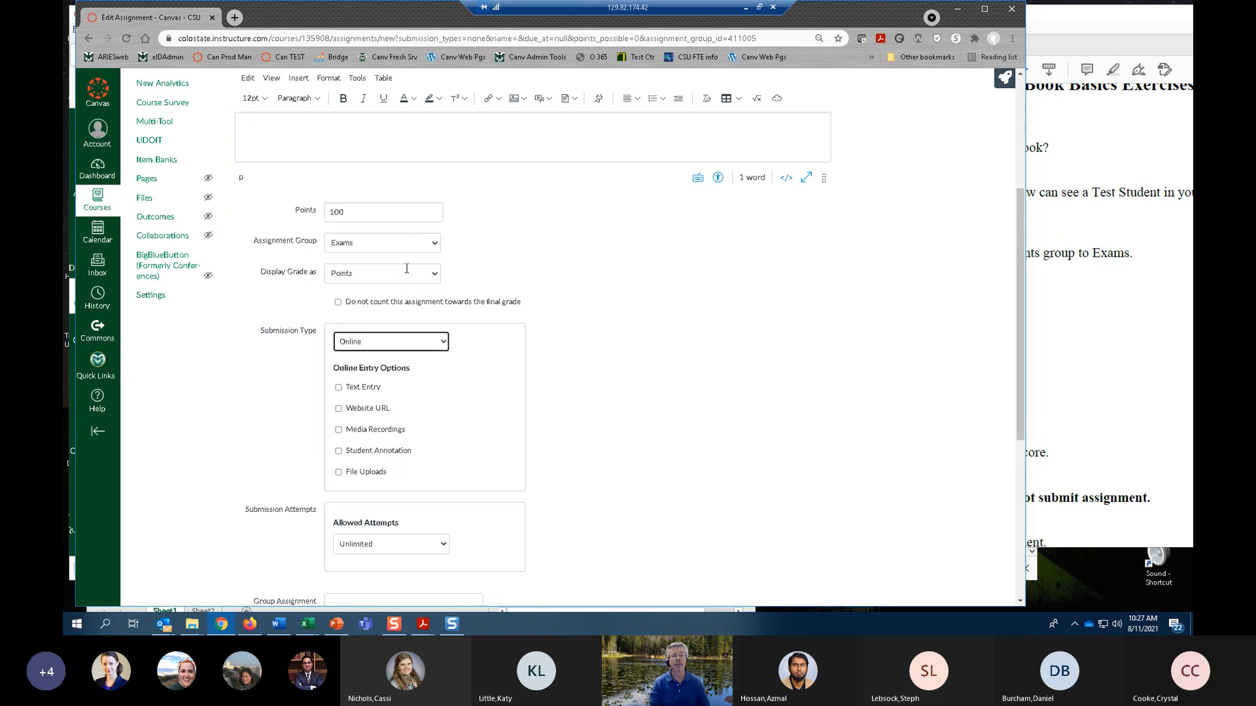
scroll(480, 331, "down", 2)
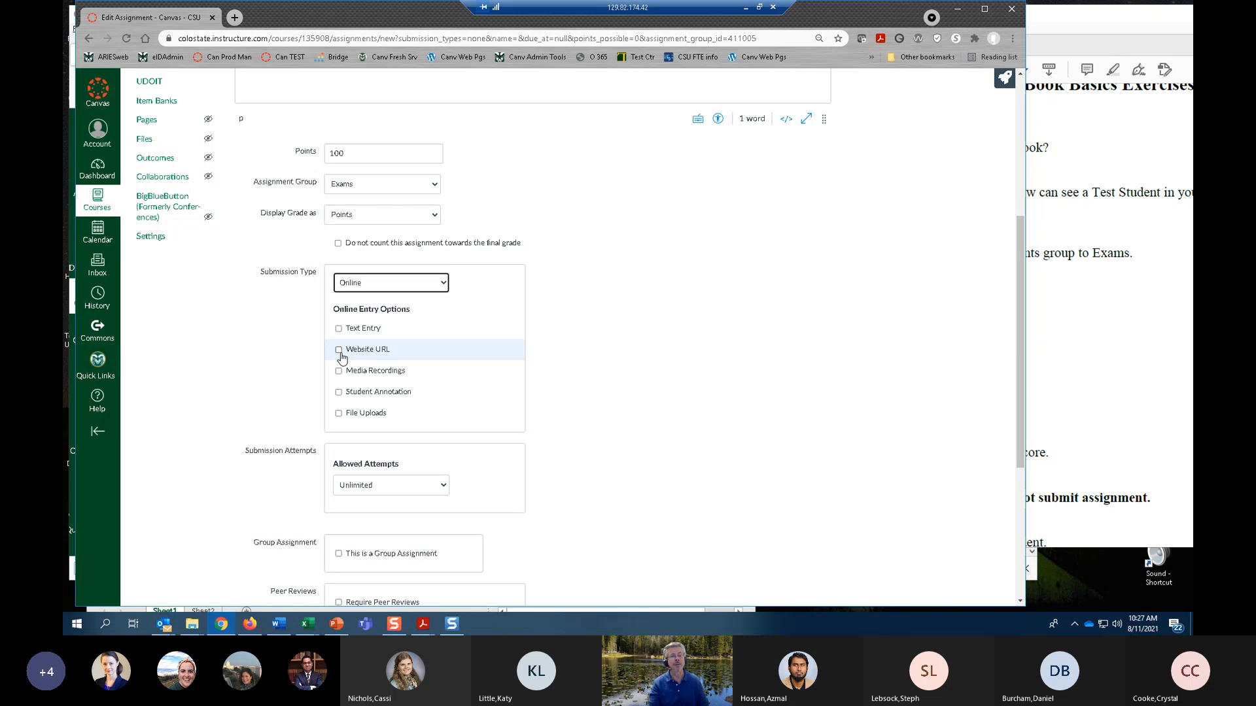
scroll(393, 386, "down", 1)
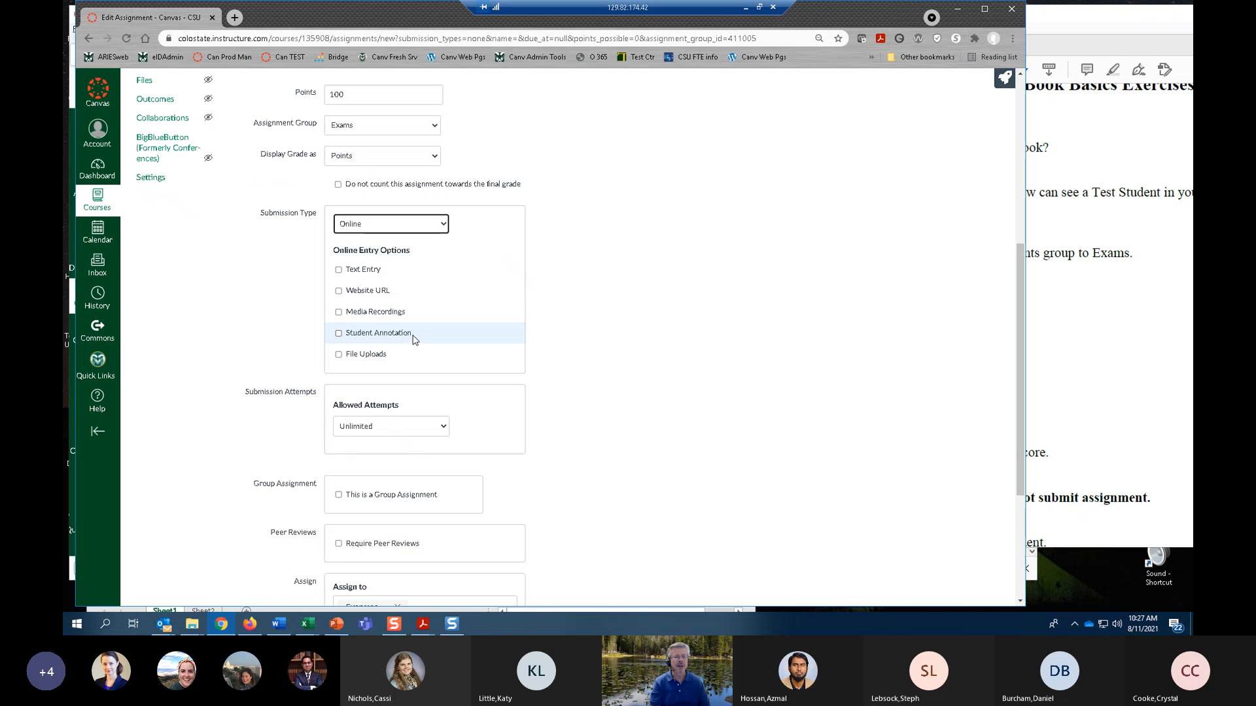
Allow file uploads as the online entry option and restrict the upload file types to docx,pdf.
left_click(338, 356)
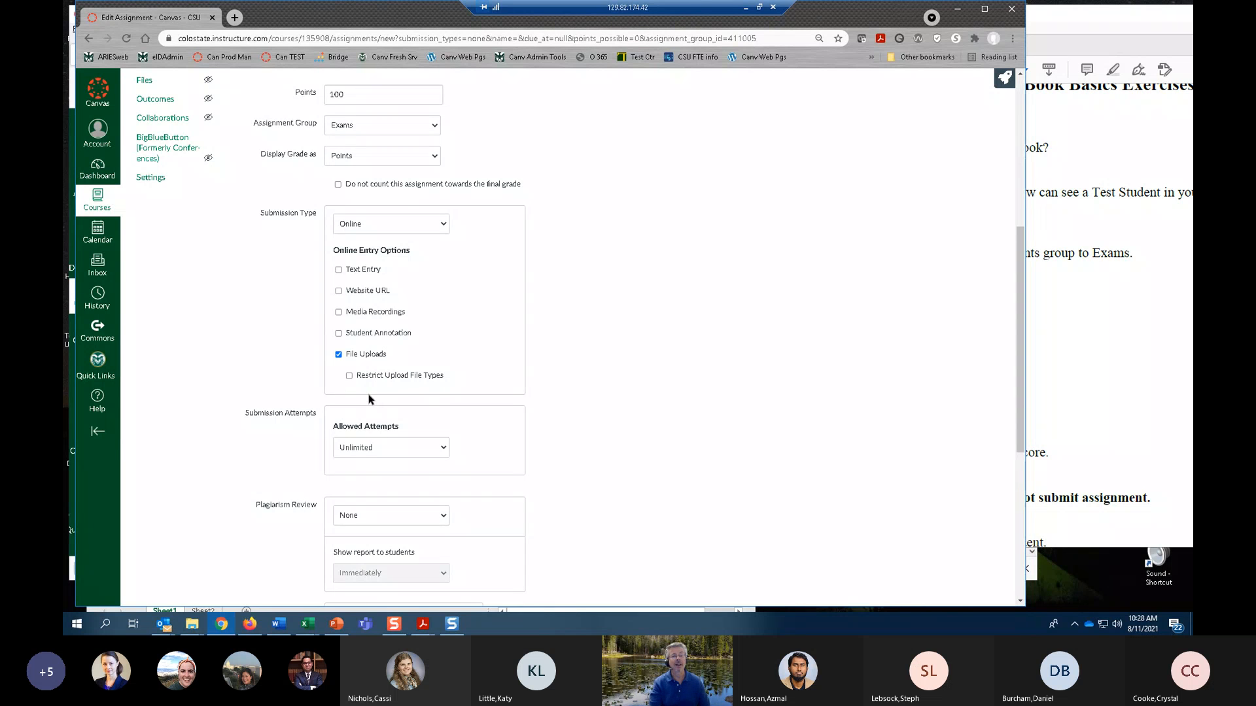
left_click(349, 376)
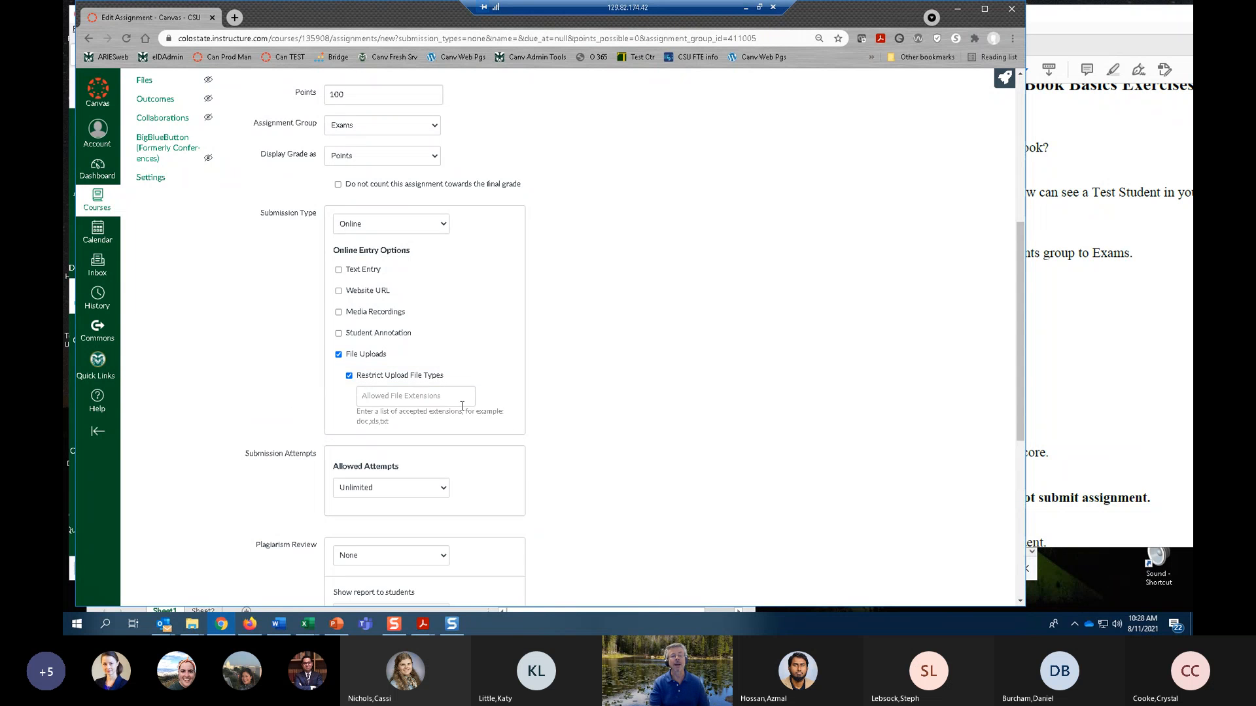
left_click(399, 396)
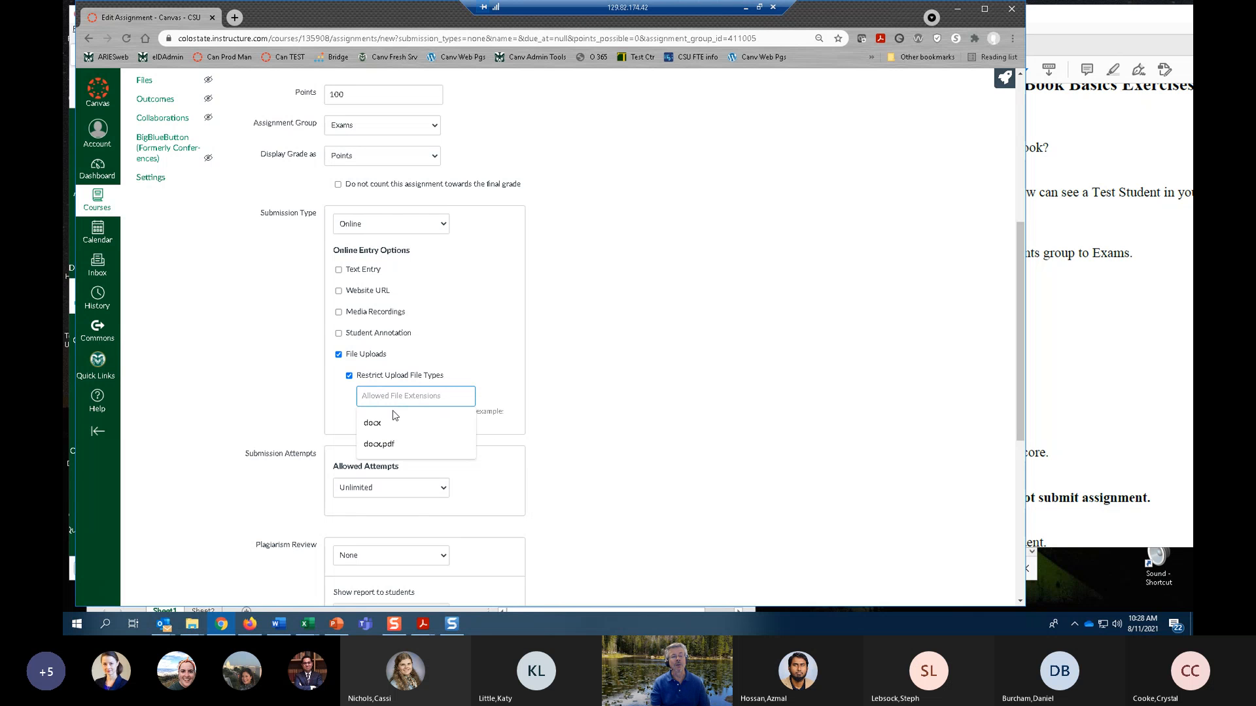
left_click(381, 444)
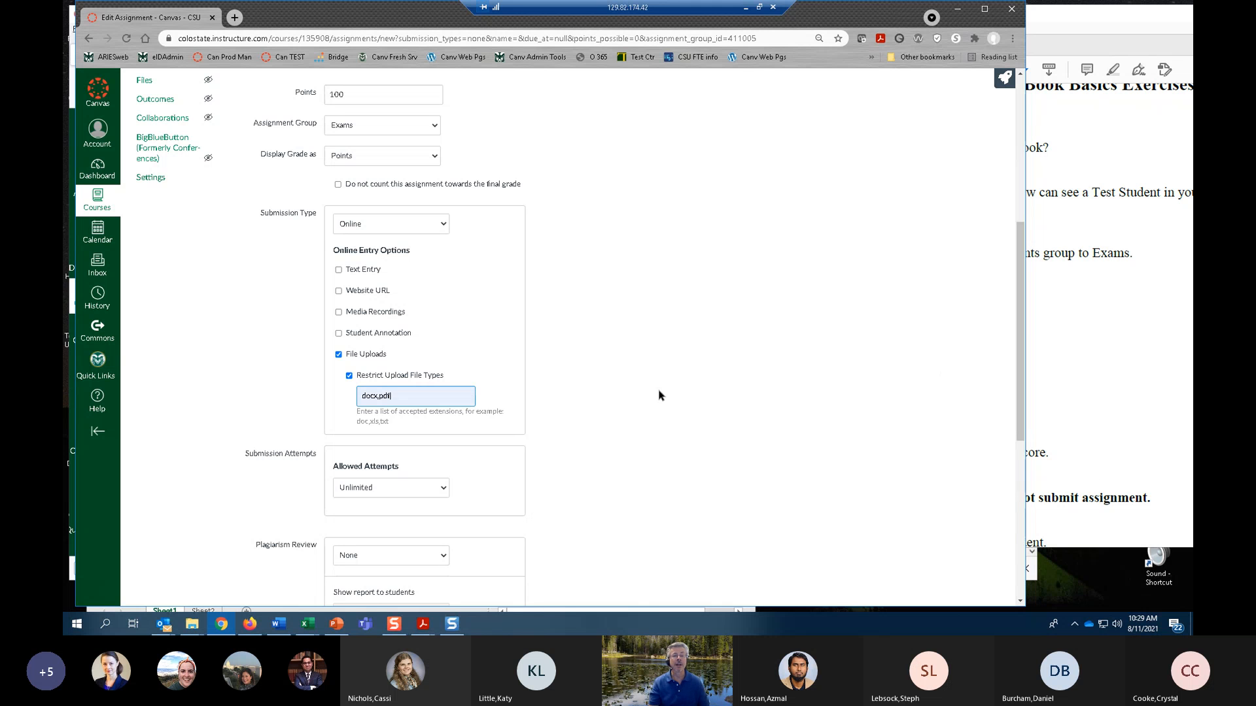
left_click(694, 412)
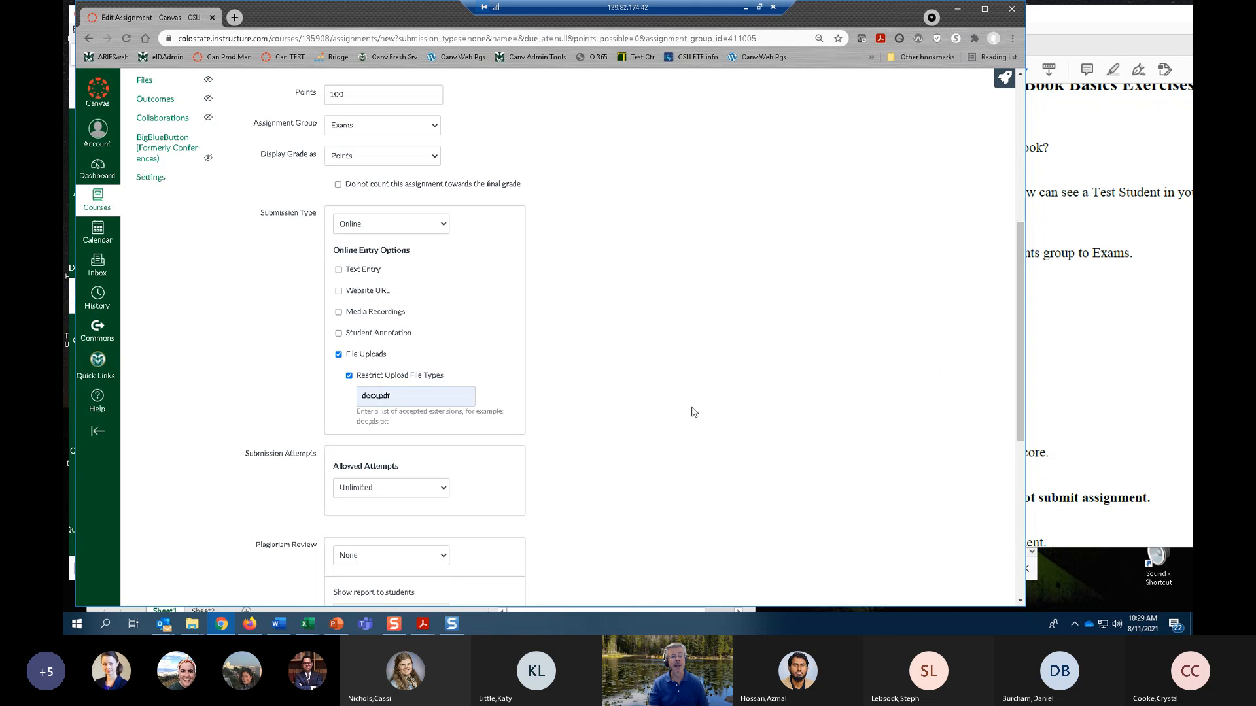
Set the allowed submission attempts to Limited, with 1 attempt.
scroll(694, 412, "down", 3)
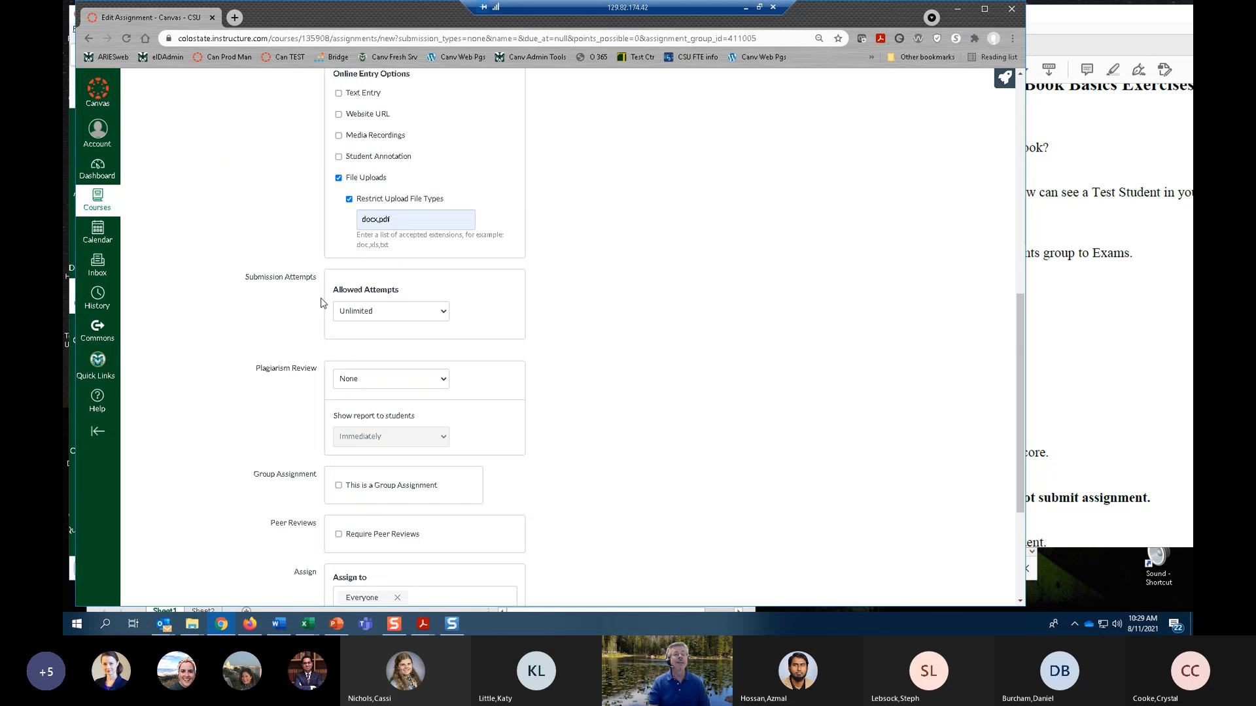
left_click(444, 312)
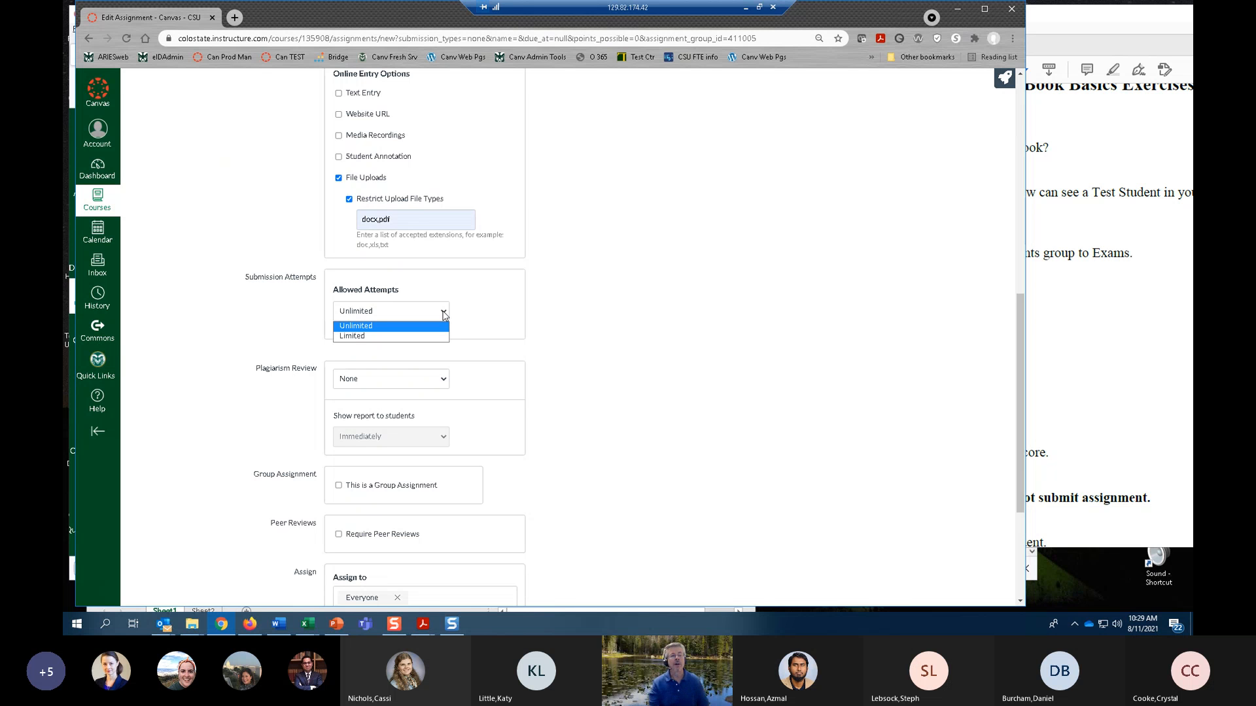
left_click(372, 336)
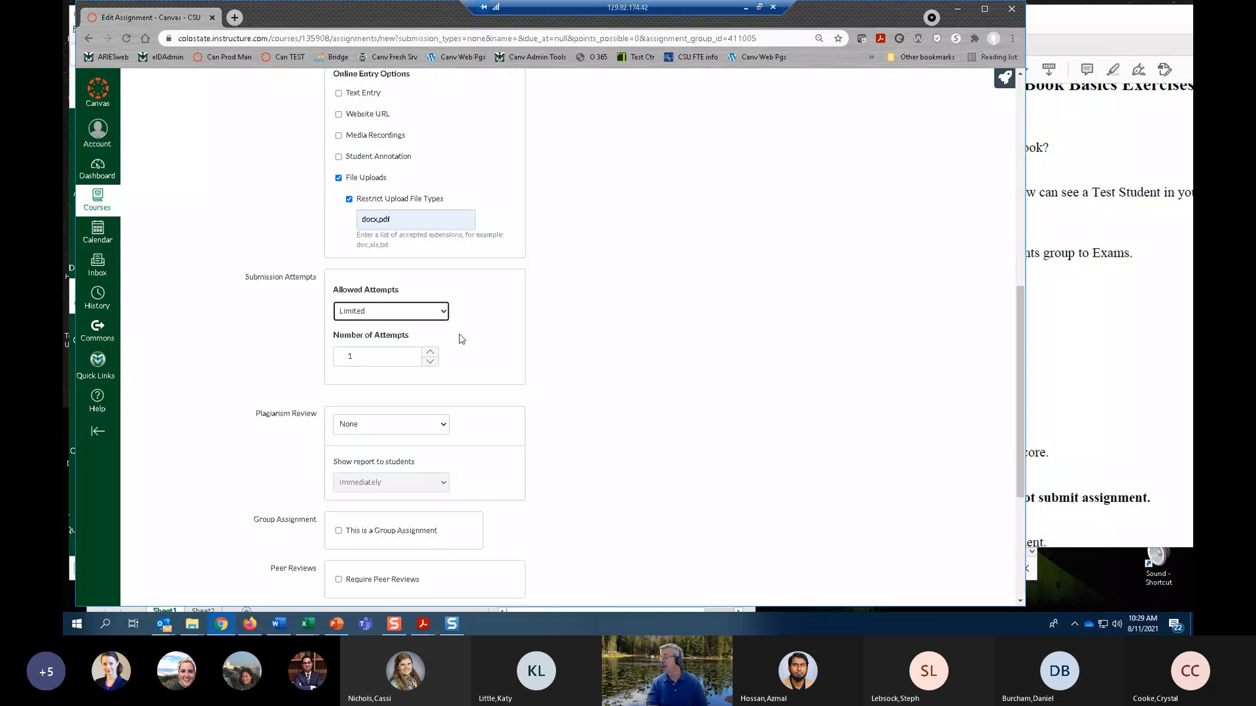
scroll(529, 368, "down", 1)
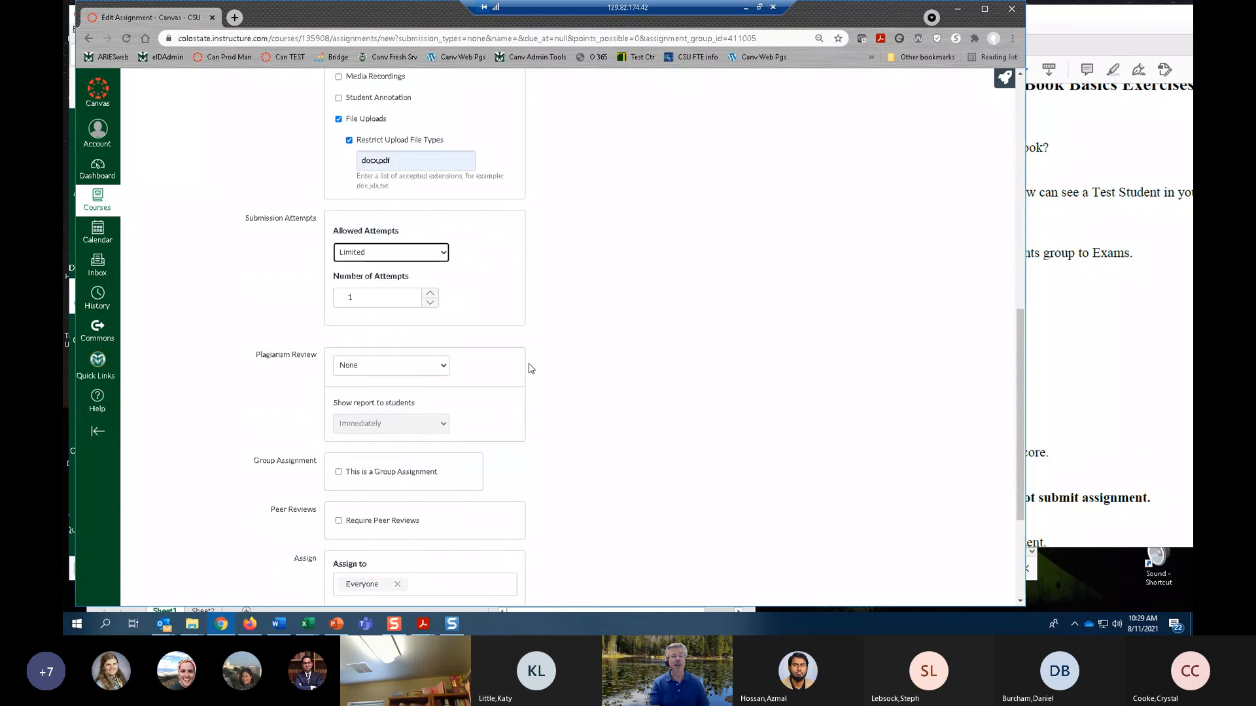
Set the assignment's plagiarism review to Turnitin.
scroll(530, 369, "down", 2)
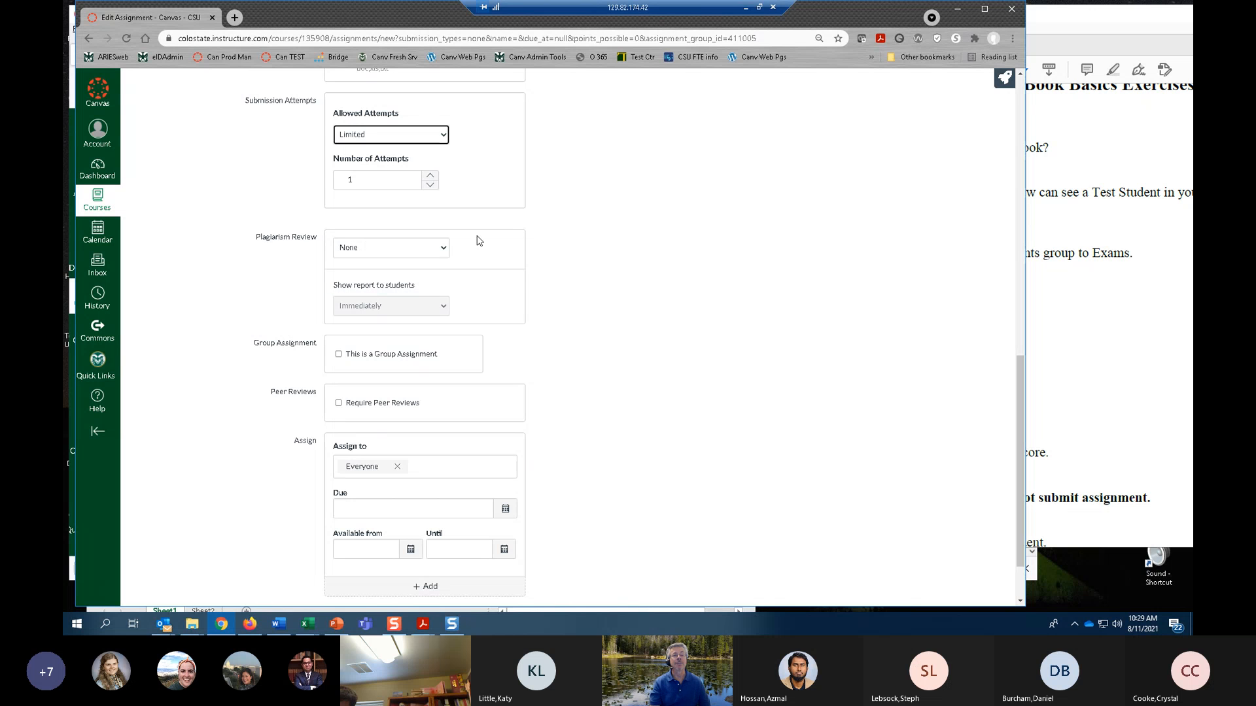
scroll(507, 226, "up", 5)
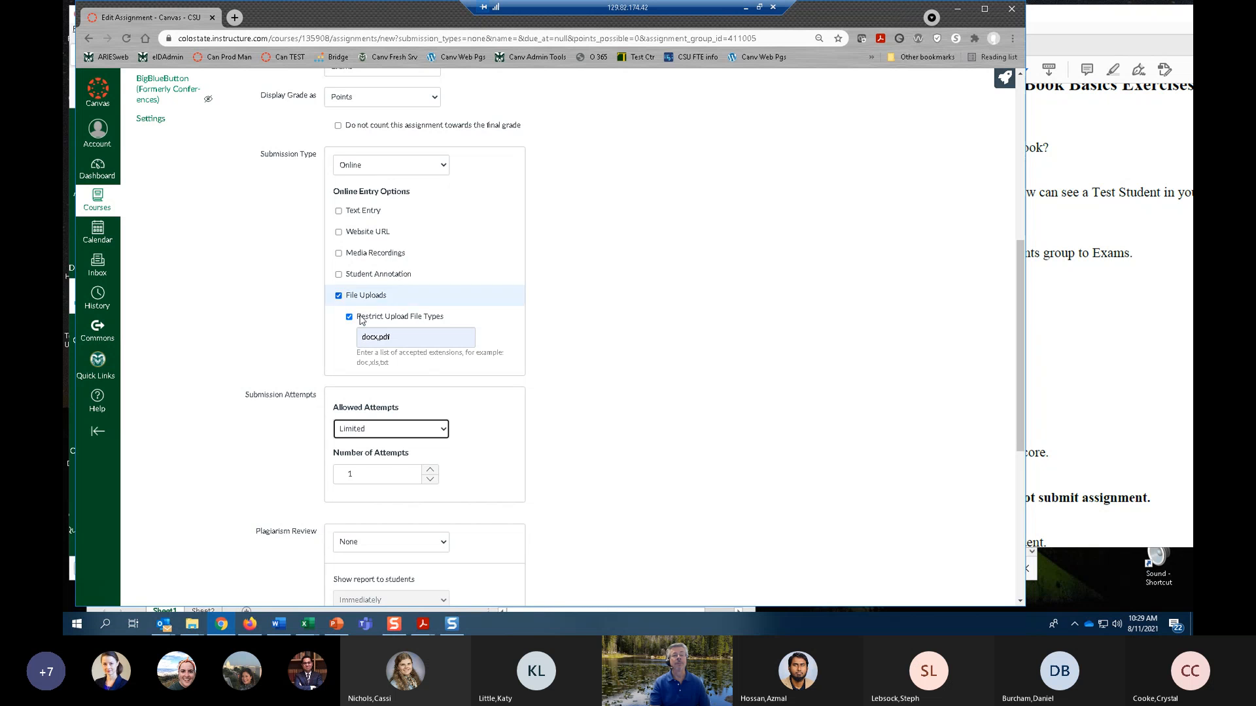
scroll(624, 307, "down", 6)
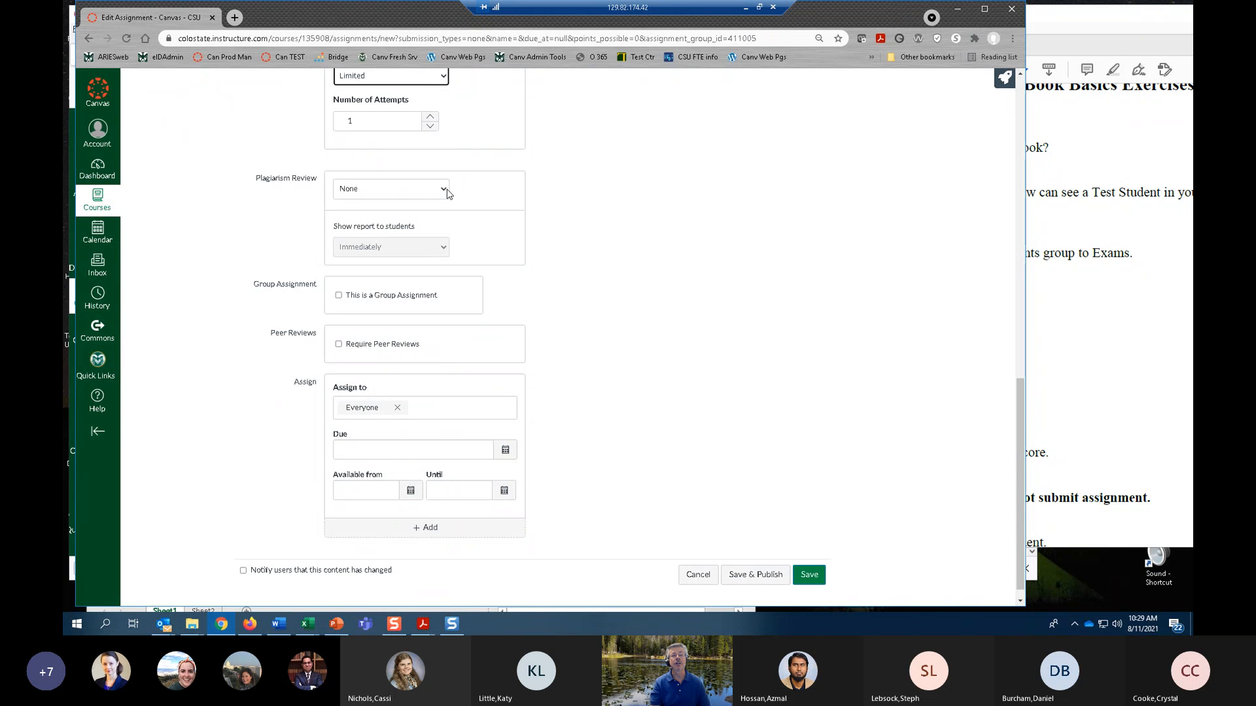
left_click(448, 190)
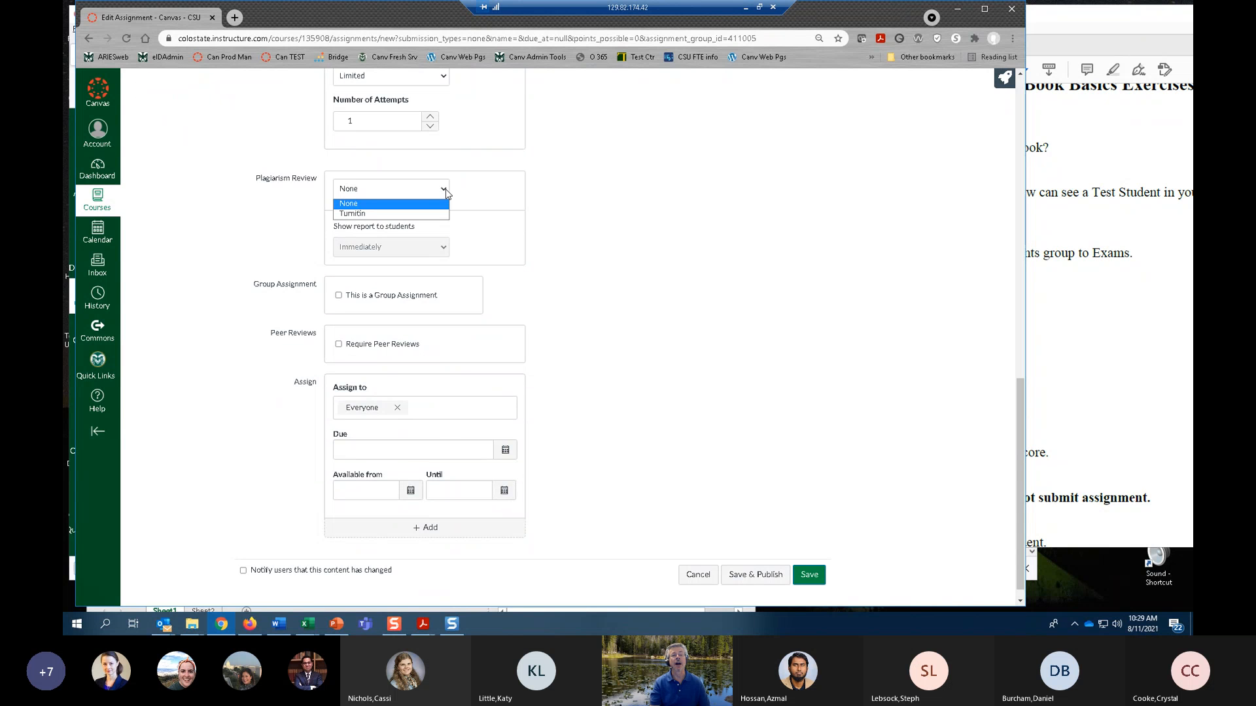
left_click(355, 215)
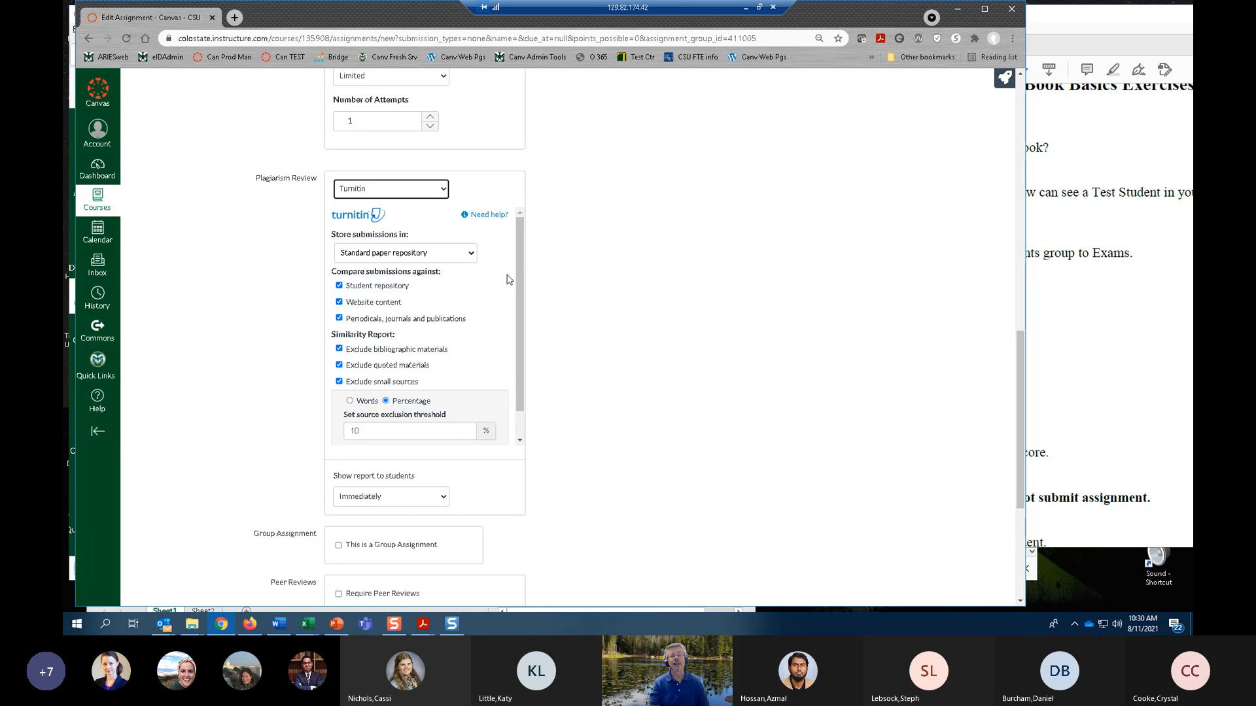
Try the "Do not store the submitted papers" option for Turnitin submissions and return the storage setting to Standard paper repository.
mouse_move(520, 261)
left_mouse_down()
mouse_move(524, 297)
mouse_move(521, 245)
left_mouse_up()
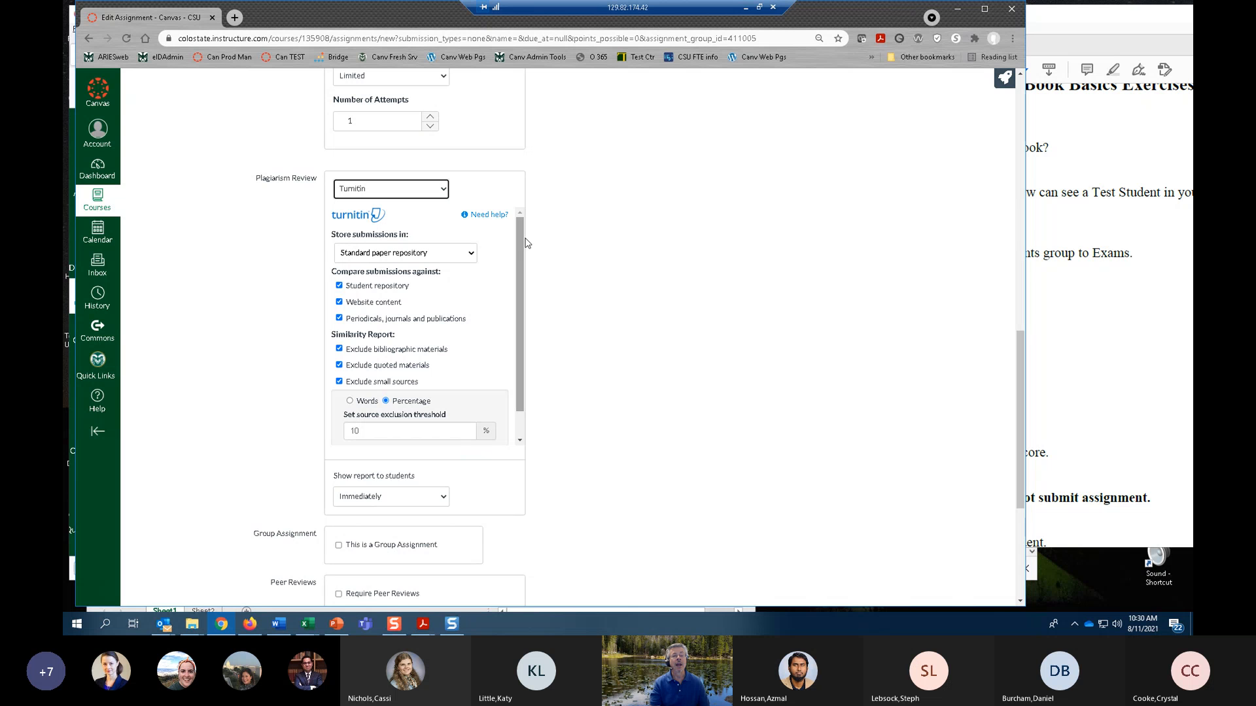
left_click(470, 254)
left_click(470, 254)
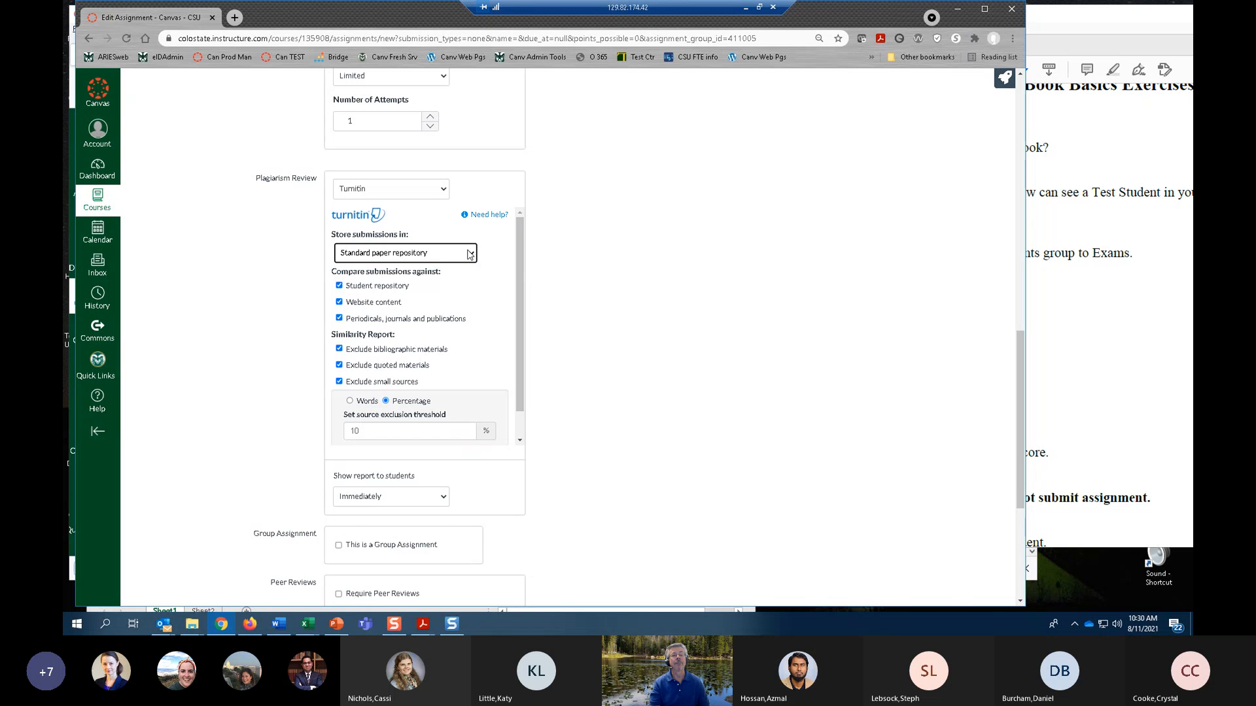
left_click(470, 255)
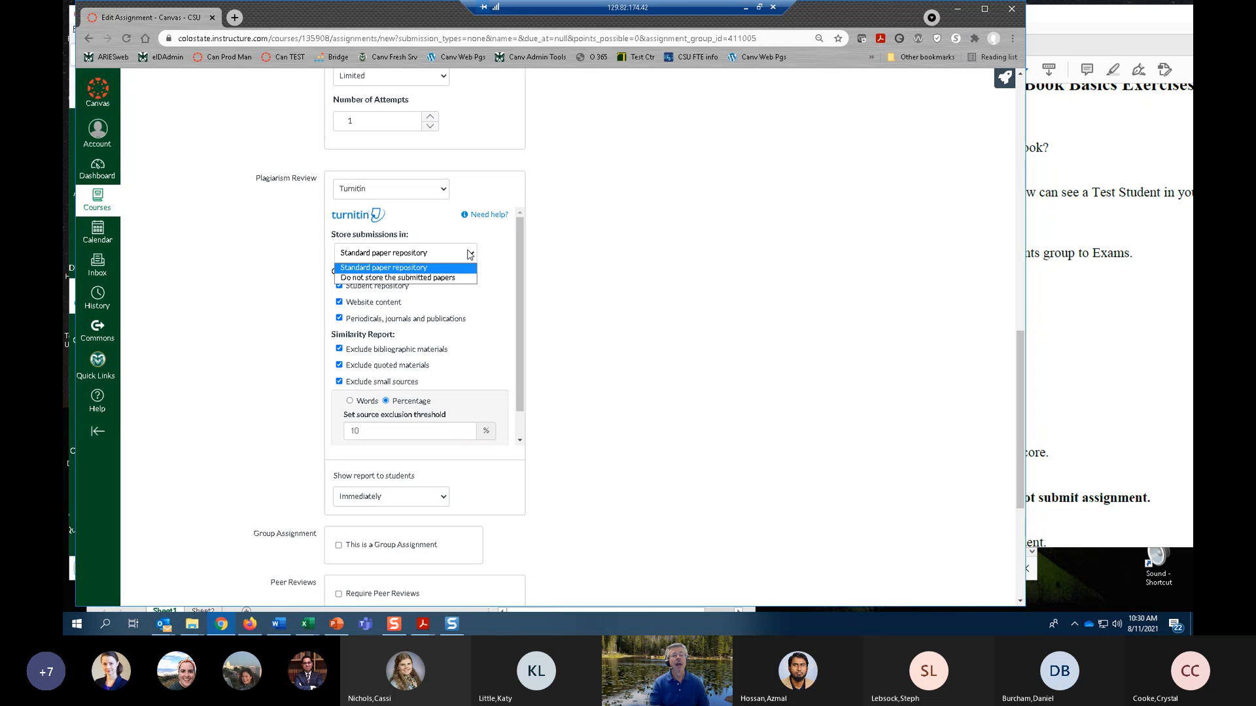
left_click(470, 254)
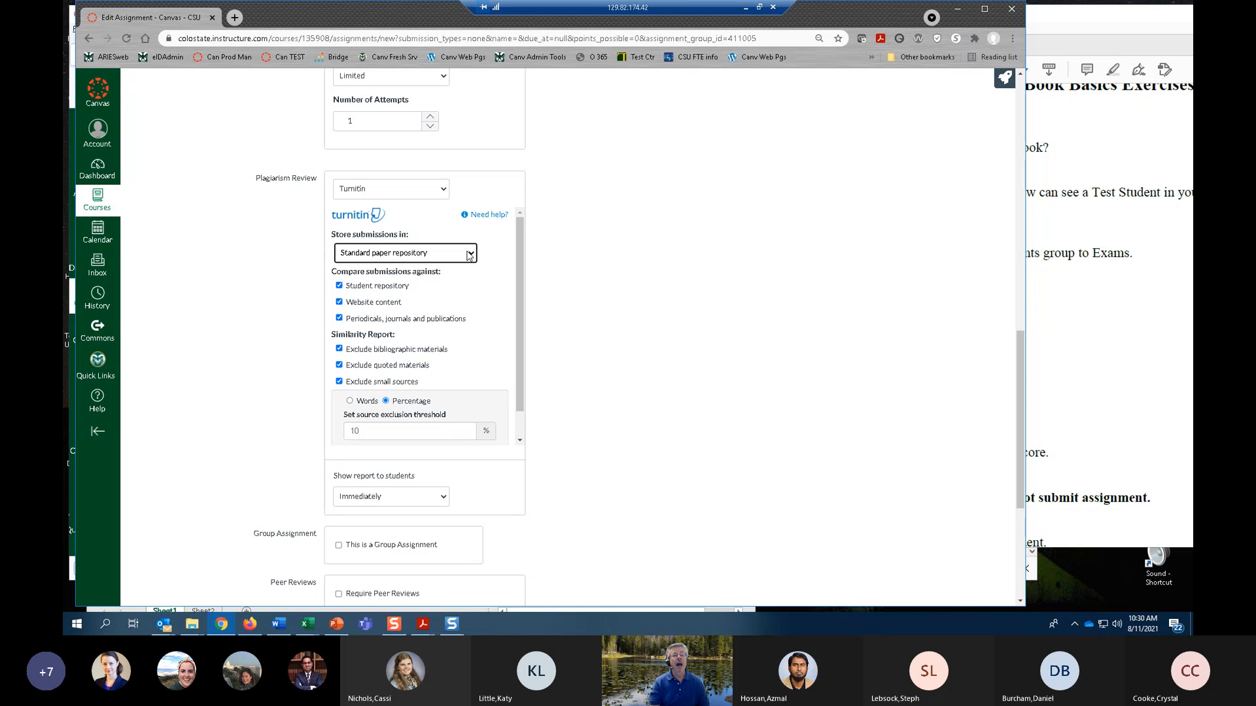
left_click(470, 255)
left_click(433, 284)
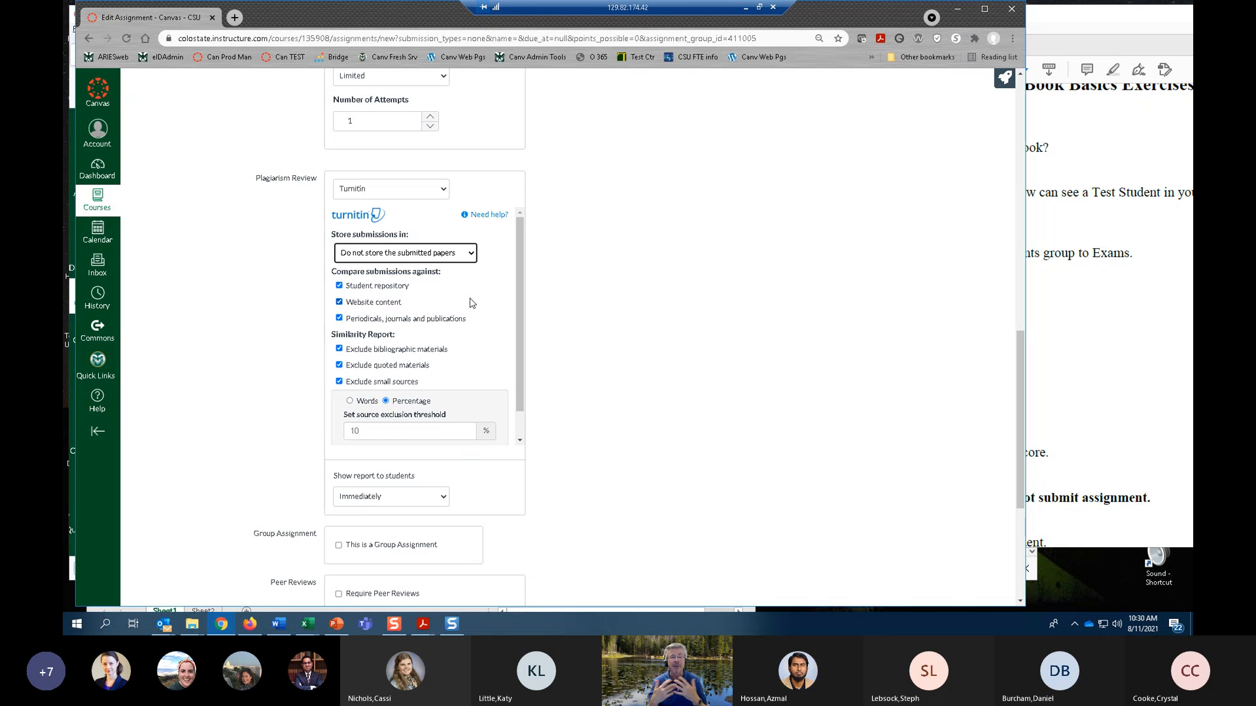
left_click(472, 253)
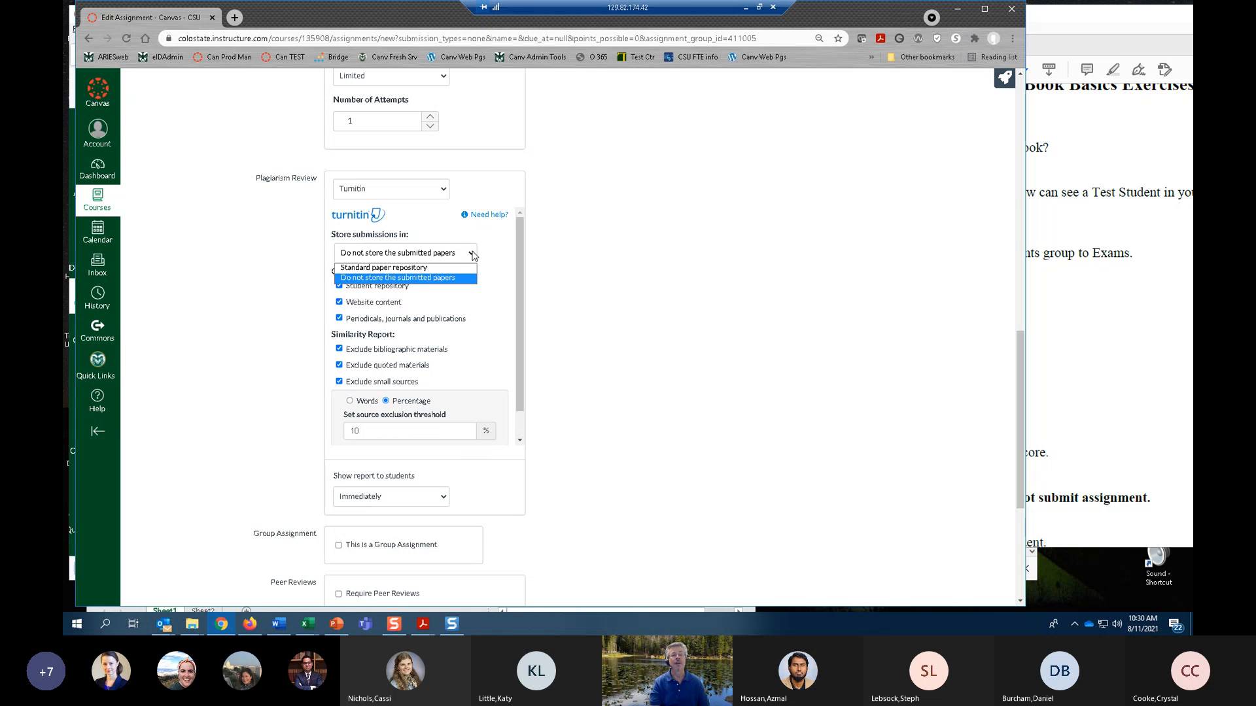
left_click(425, 270)
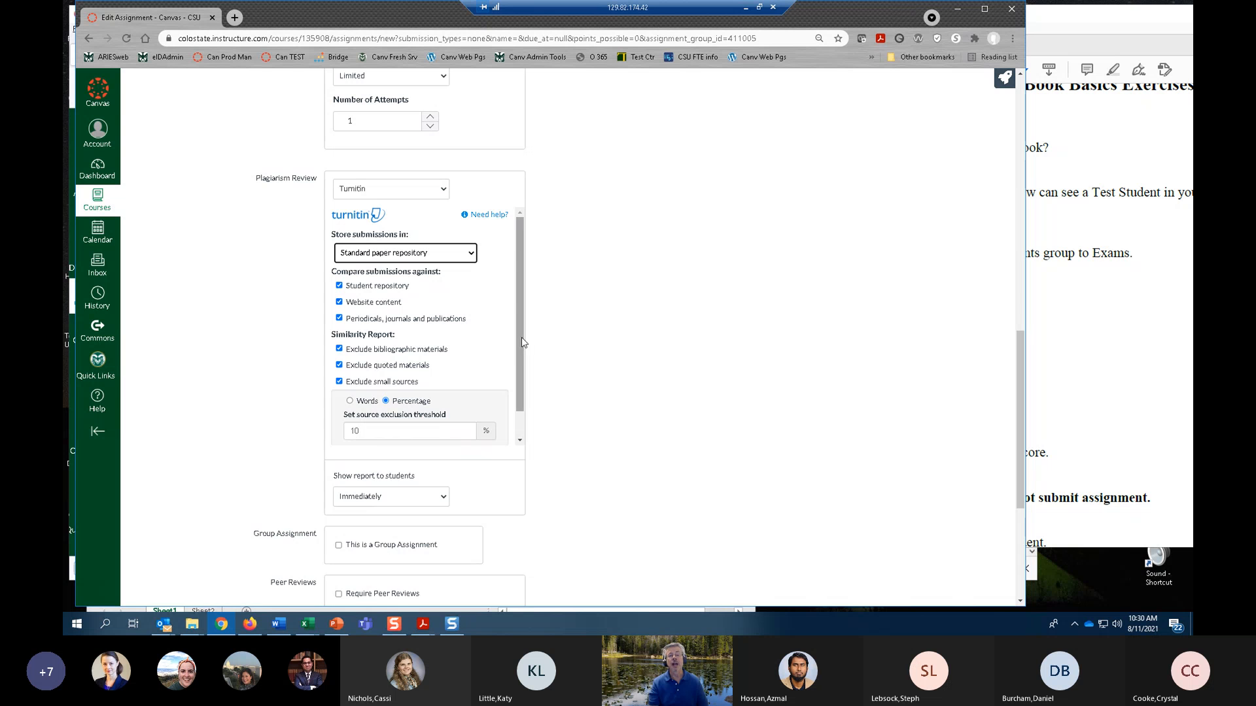
Look over the Turnitin settings and the options for showing the report to students, keeping Immediately.
scroll(522, 342, "down", 1)
scroll(521, 352, "up", 1)
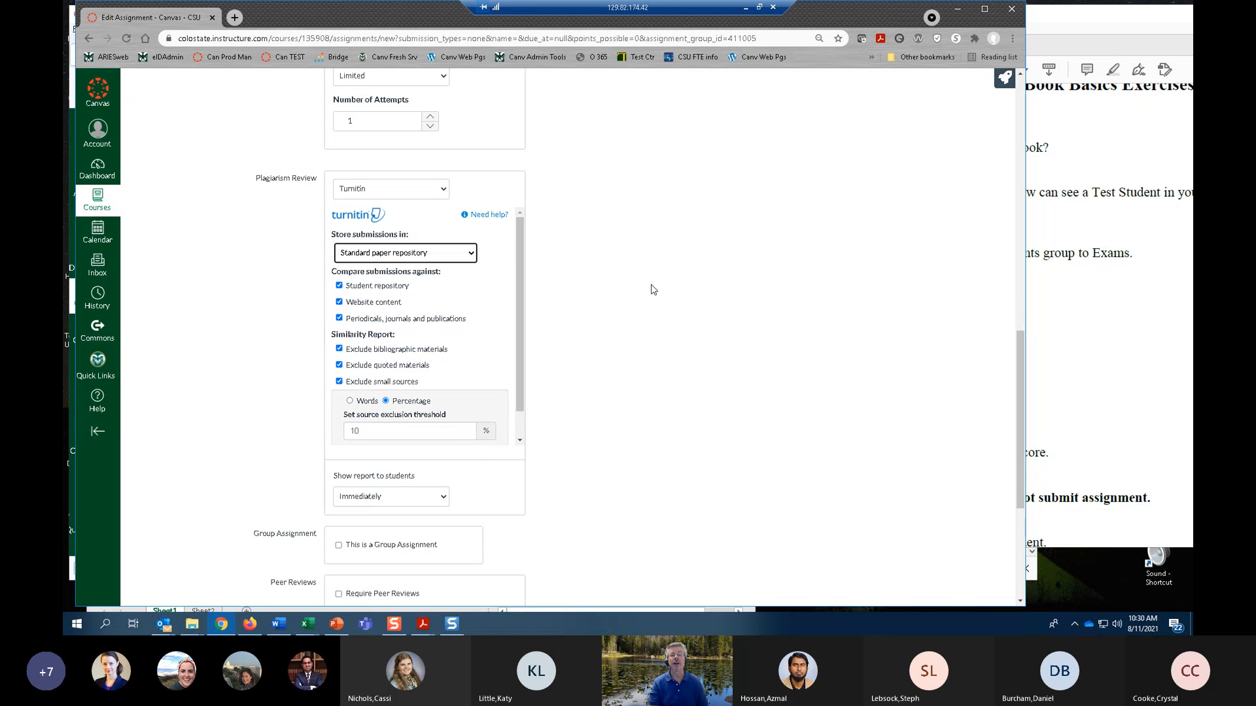
scroll(652, 289, "down", 1)
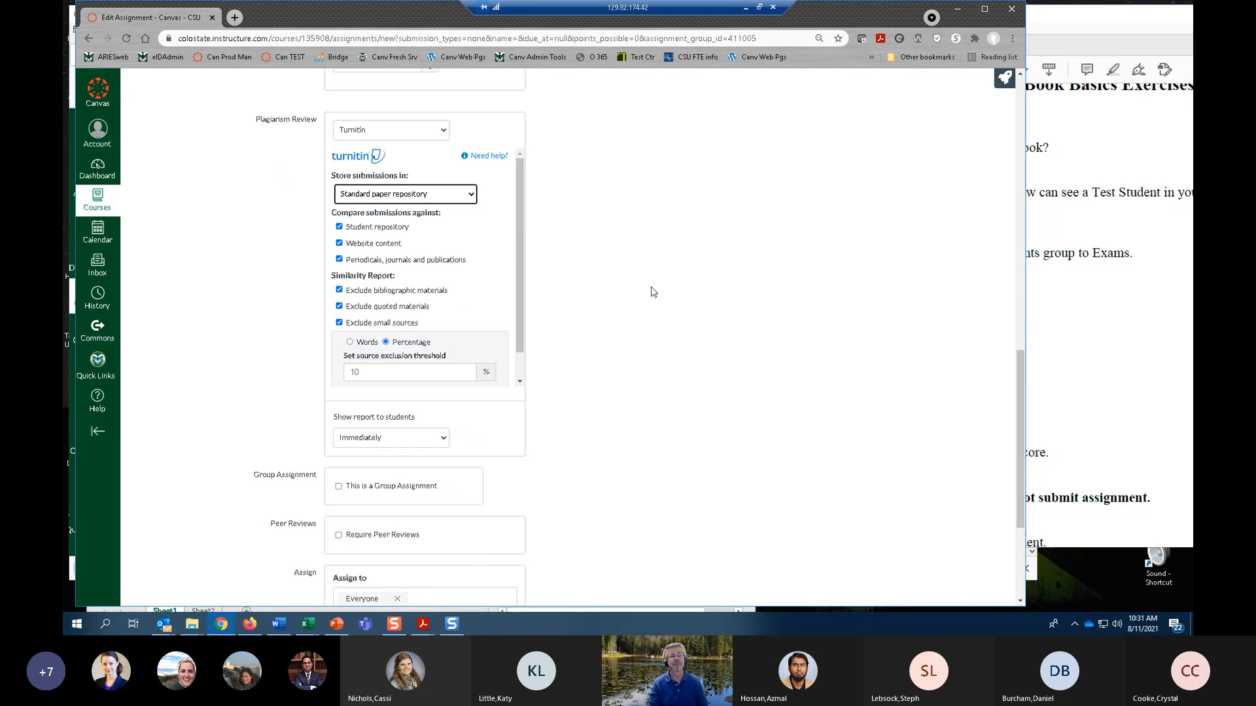
scroll(680, 320, "down", 1)
scroll(647, 339, "down", 1)
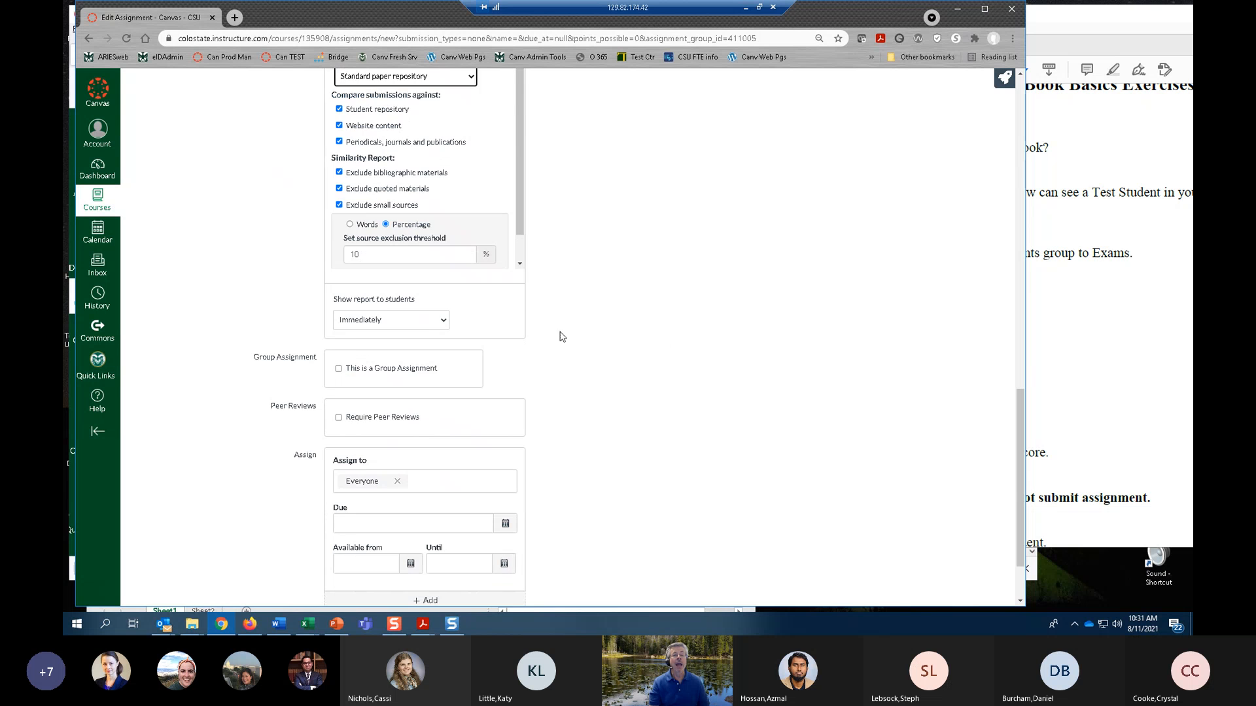
left_click(443, 321)
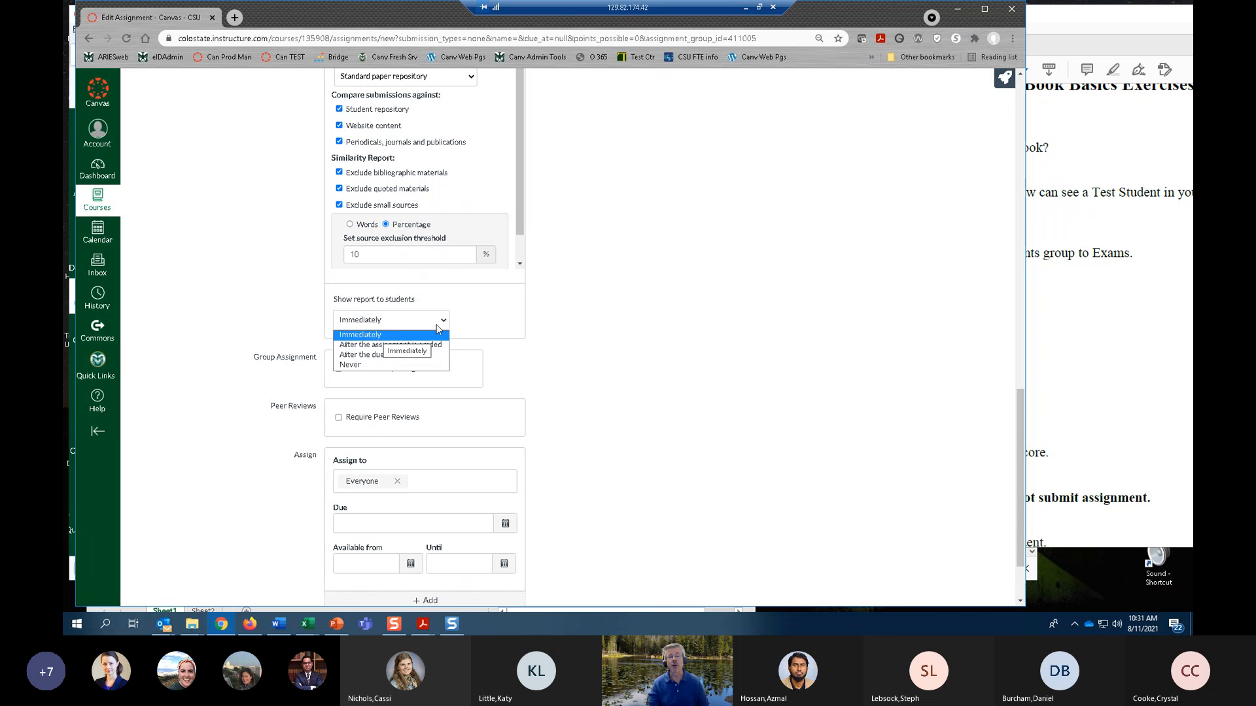
left_click(639, 314)
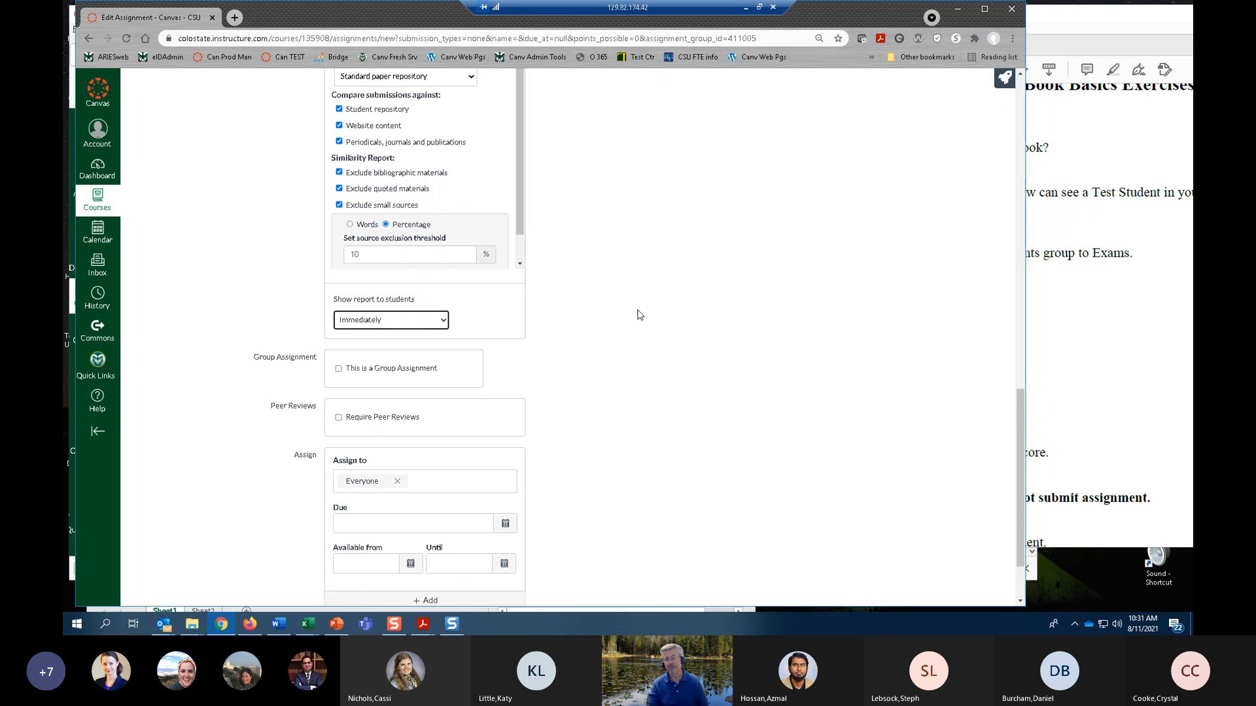
left_click(639, 315)
Examine who the assignment can be assigned to, keeping Everyone, and dismiss the mail notification.
scroll(639, 315, "down", 1)
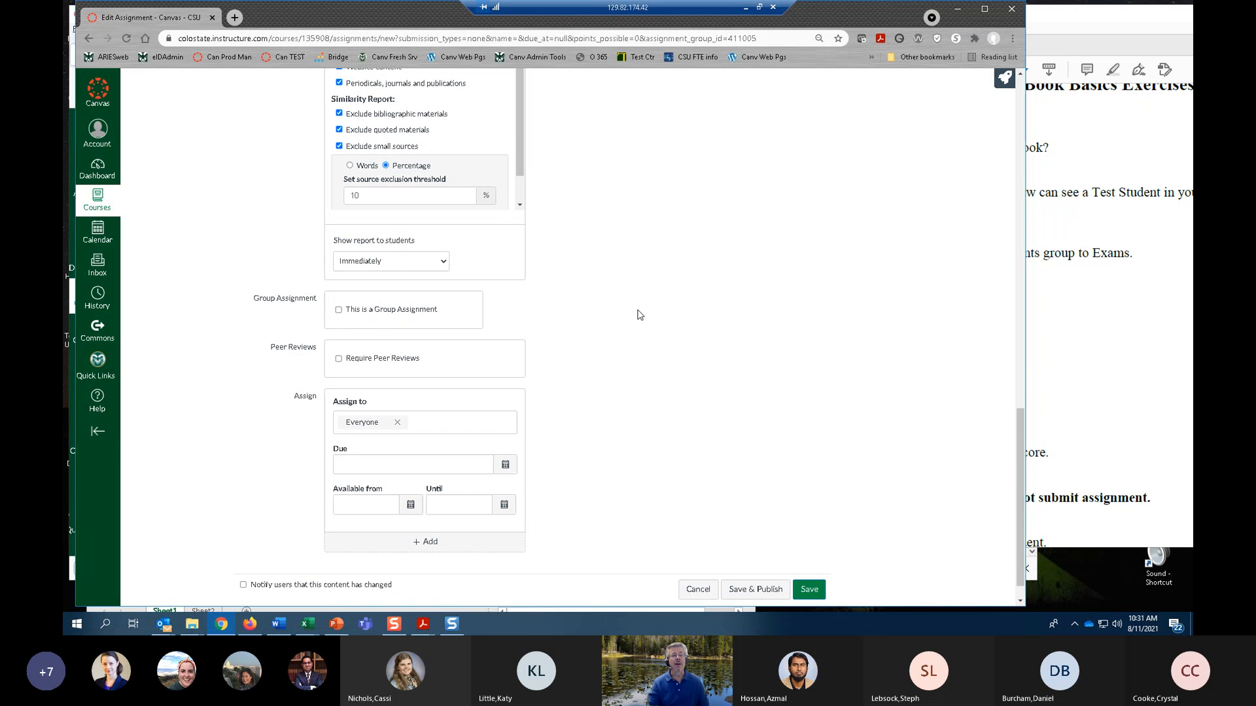
scroll(639, 314, "down", 1)
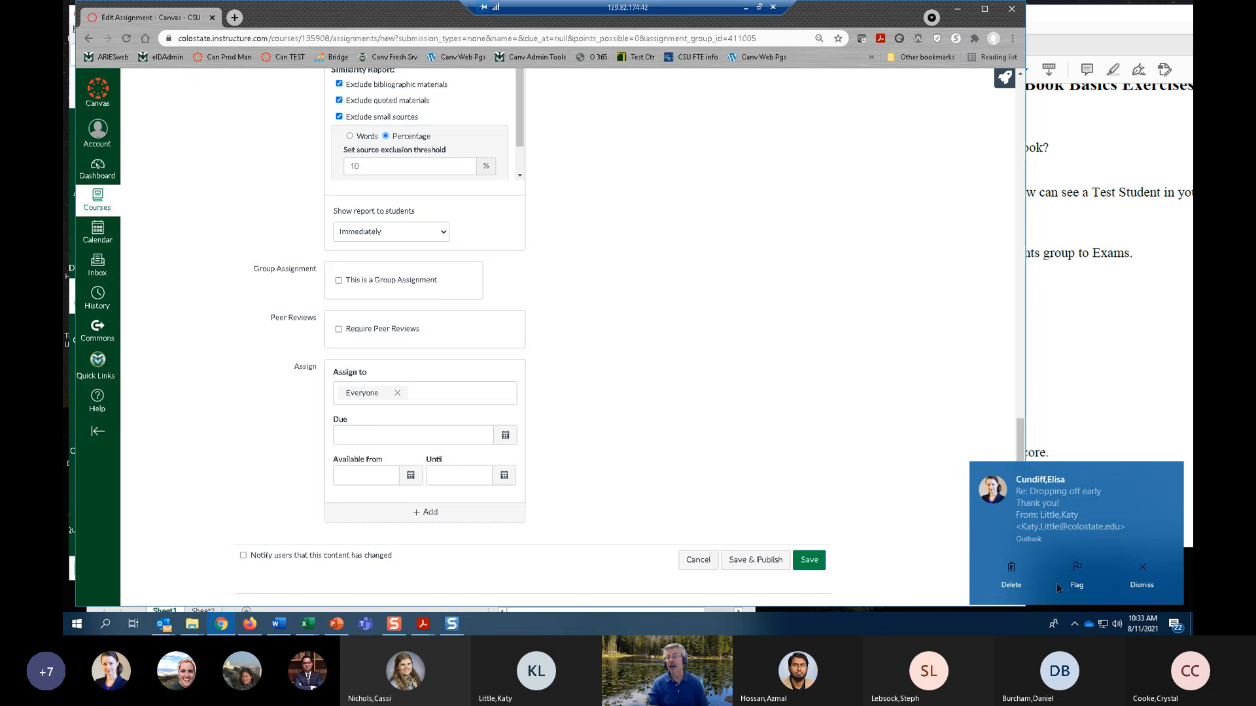
left_click(1144, 584)
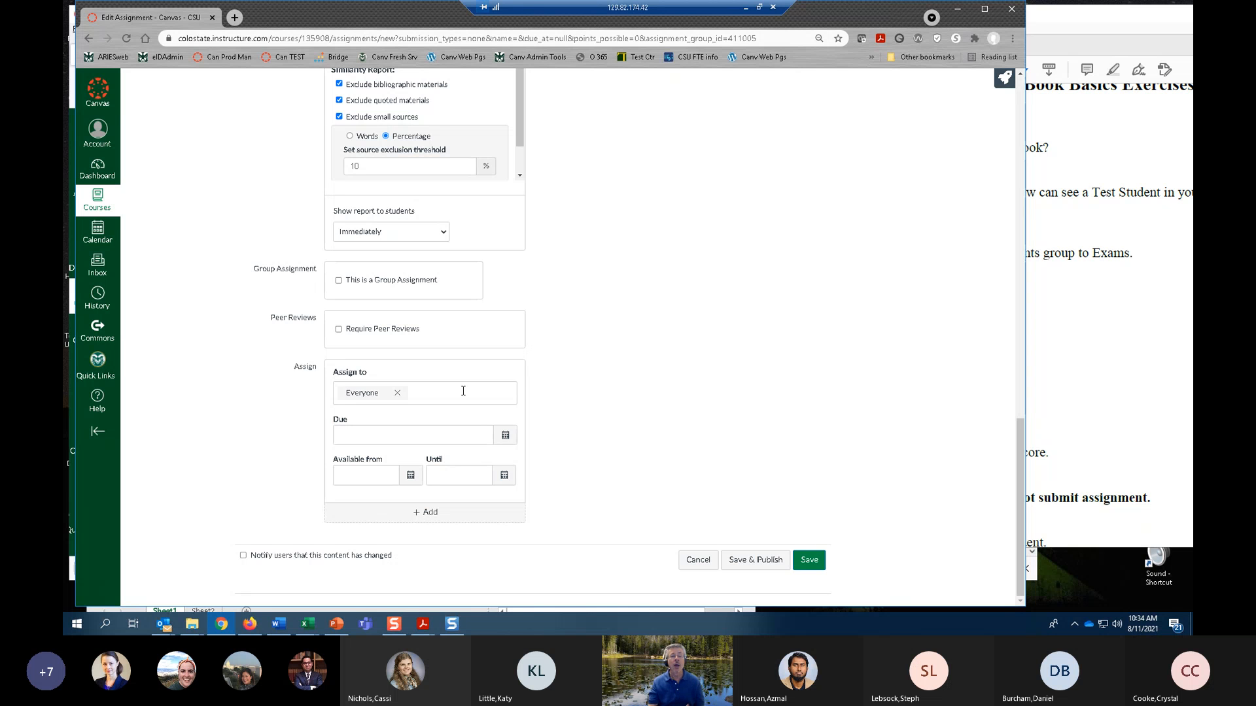
left_click(439, 389)
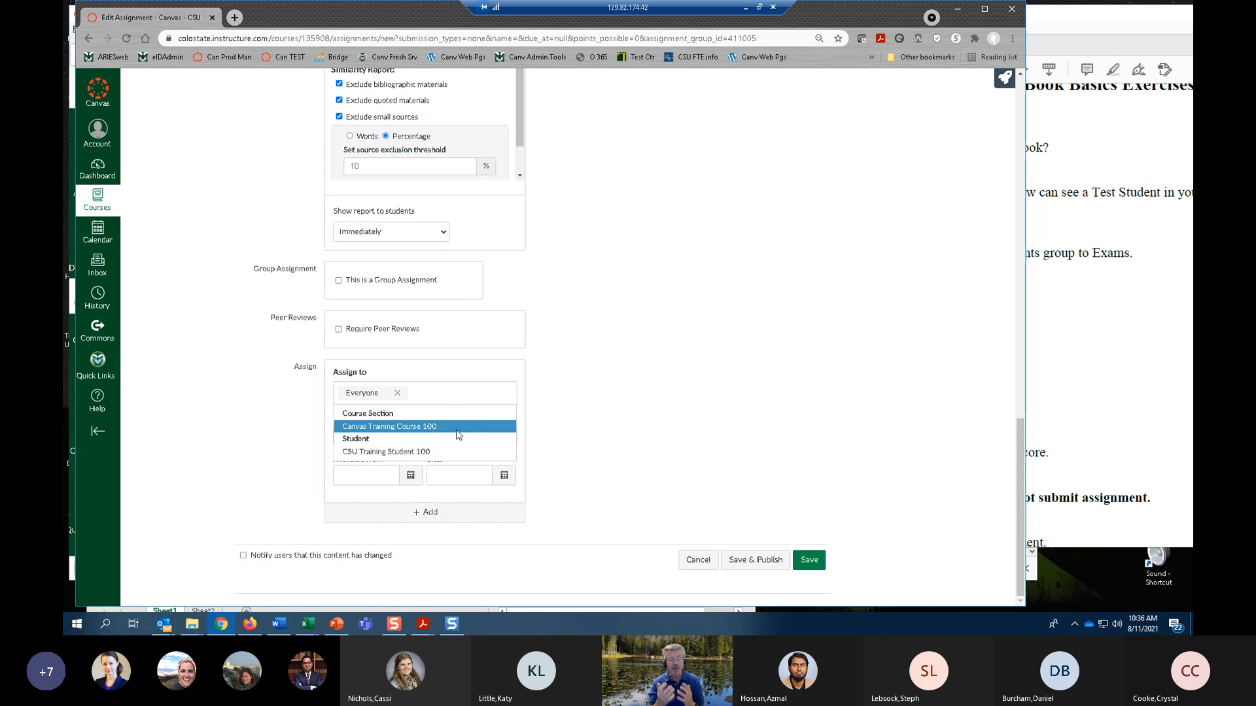
left_click(670, 383)
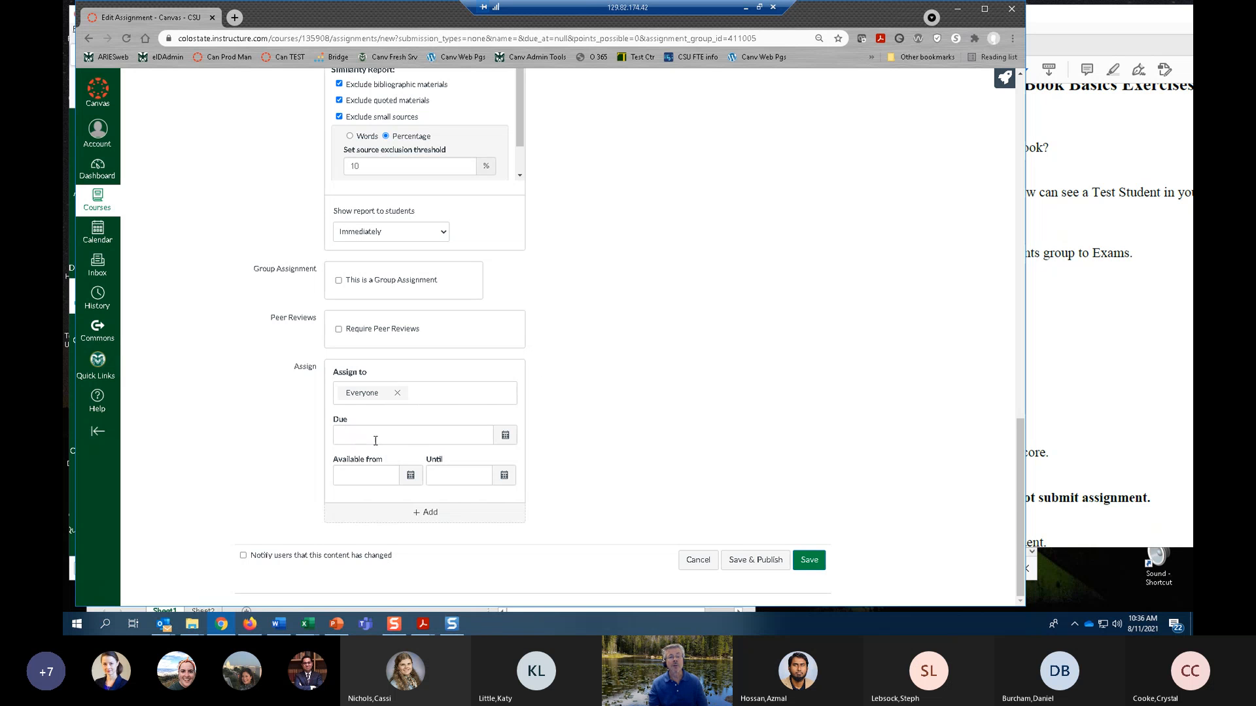
Set the assignment's due date to Aug 12, 2021 at 11:59pm.
left_click(505, 437)
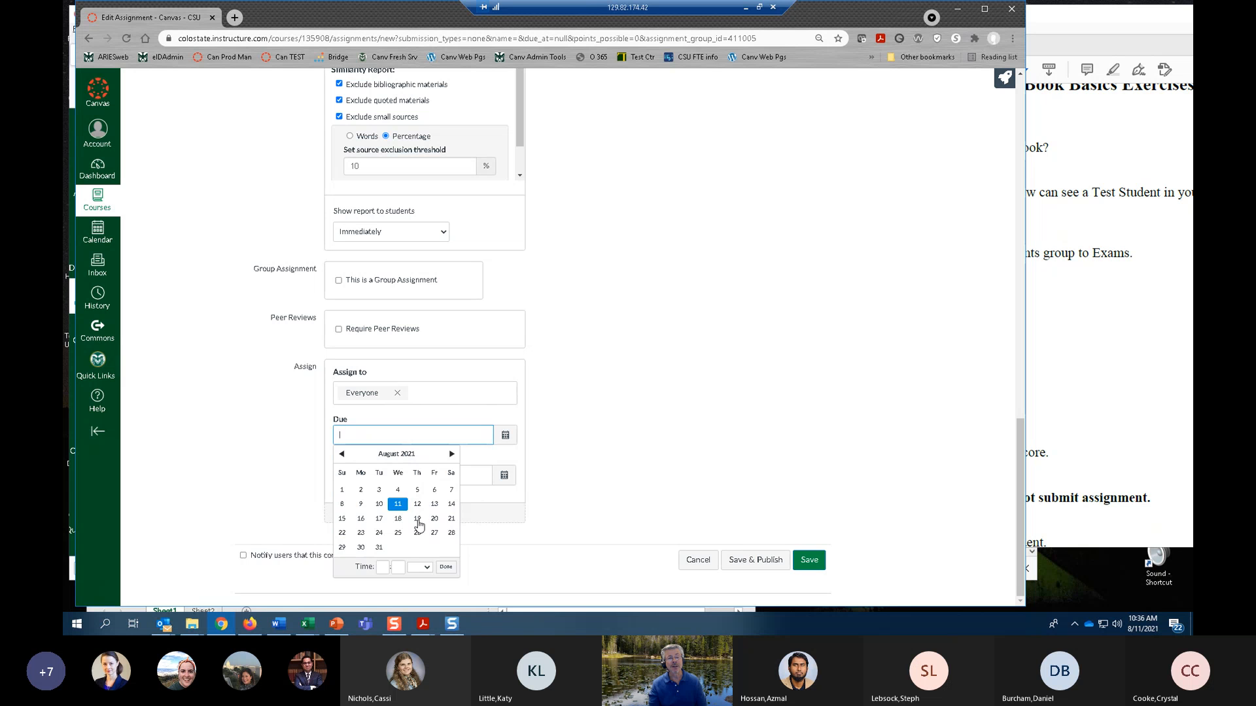
left_click(417, 504)
left_click(665, 440)
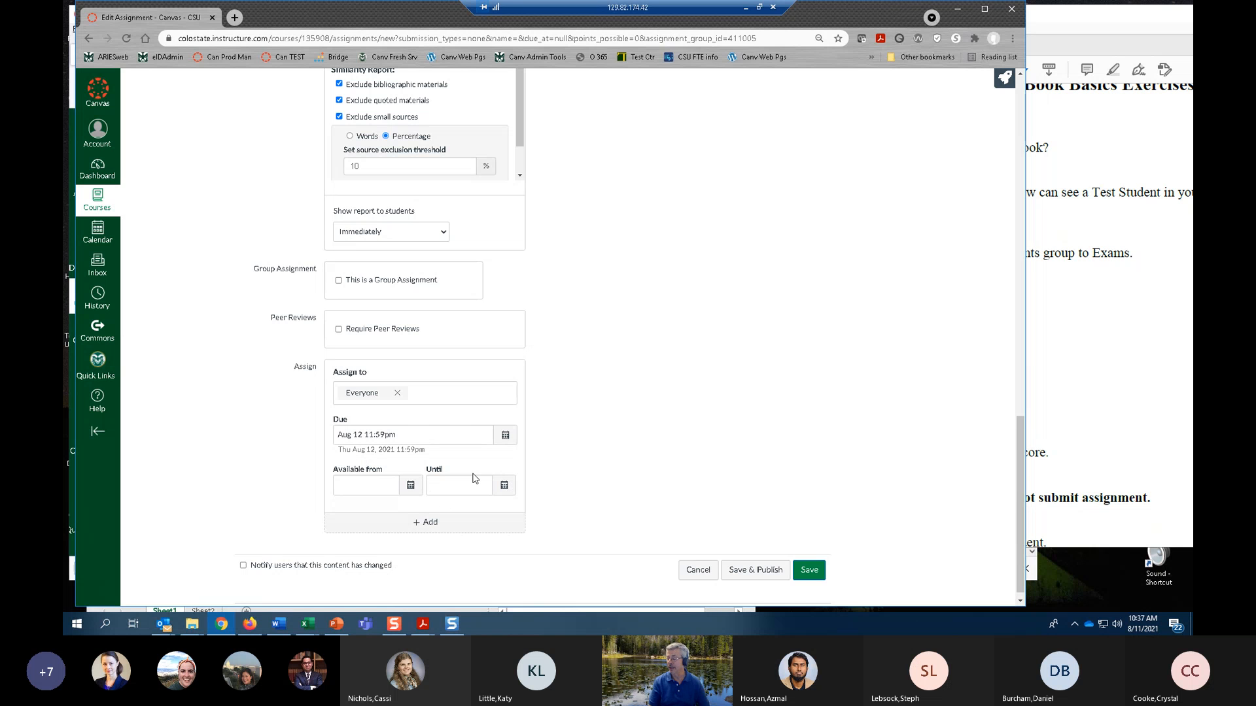
Set the availability window from Aug 10 12am until Aug 12 11:59pm.
left_click(411, 486)
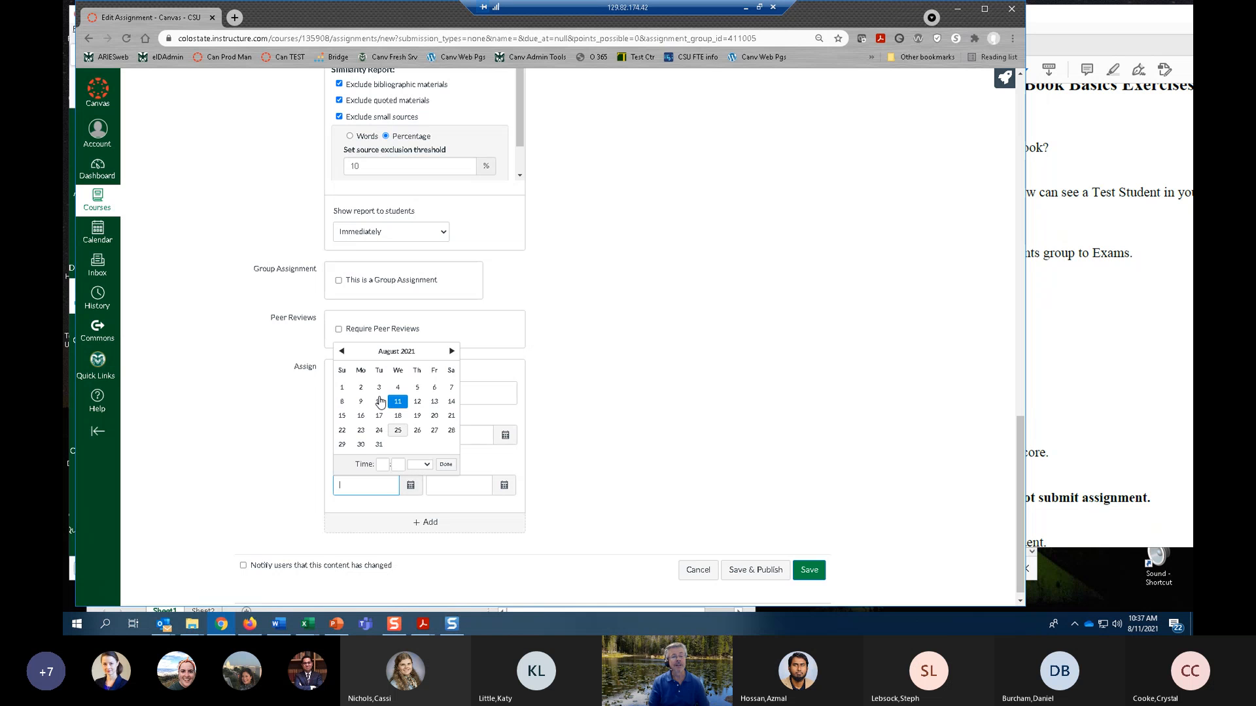
left_click(380, 402)
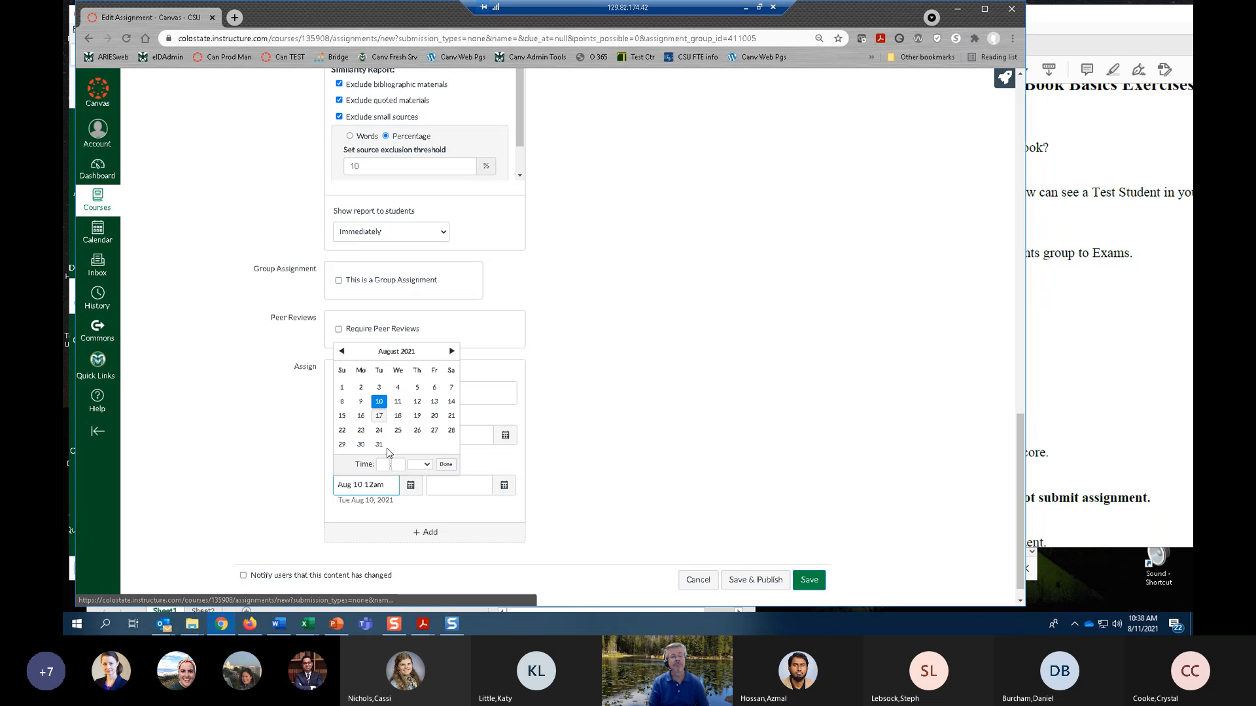
left_click(282, 487)
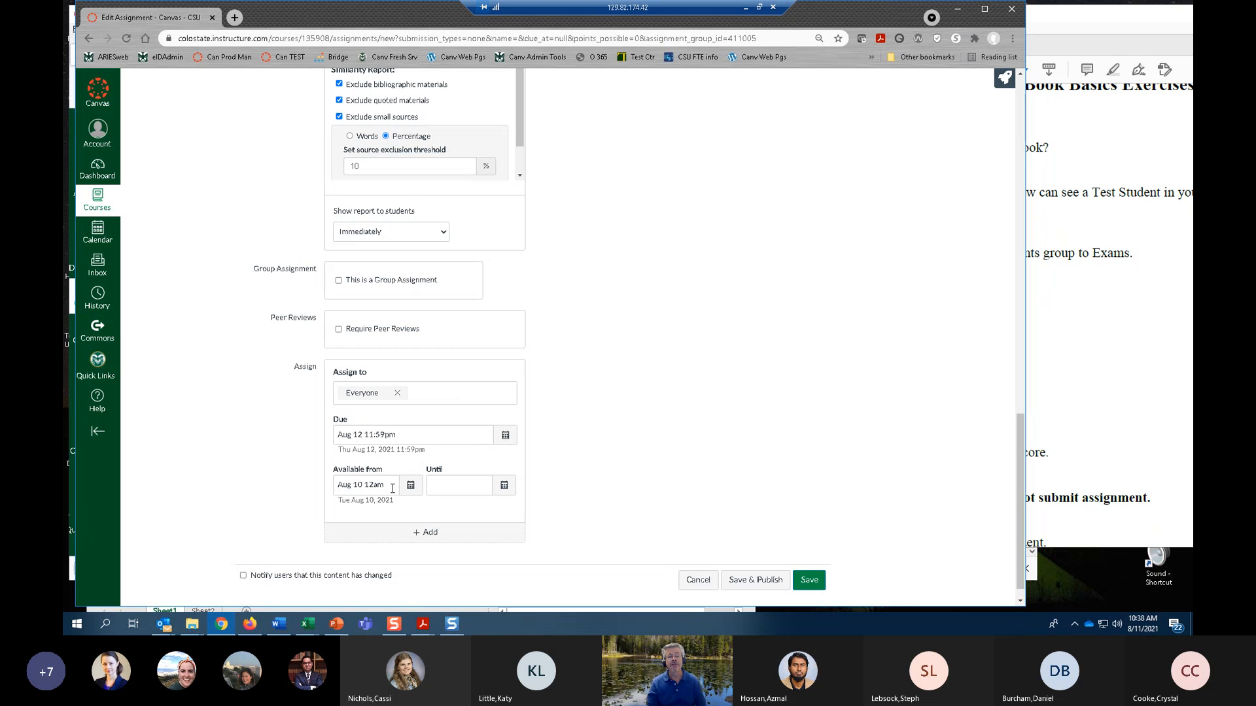
left_click(506, 486)
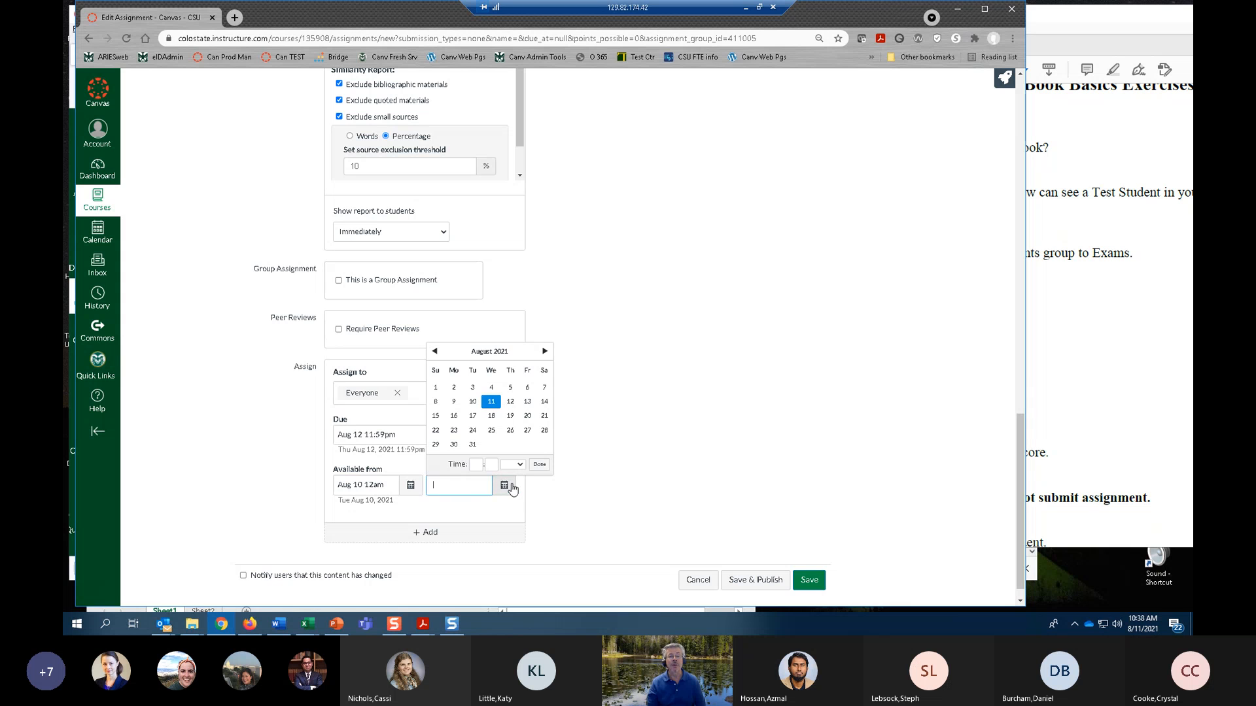
left_click(514, 403)
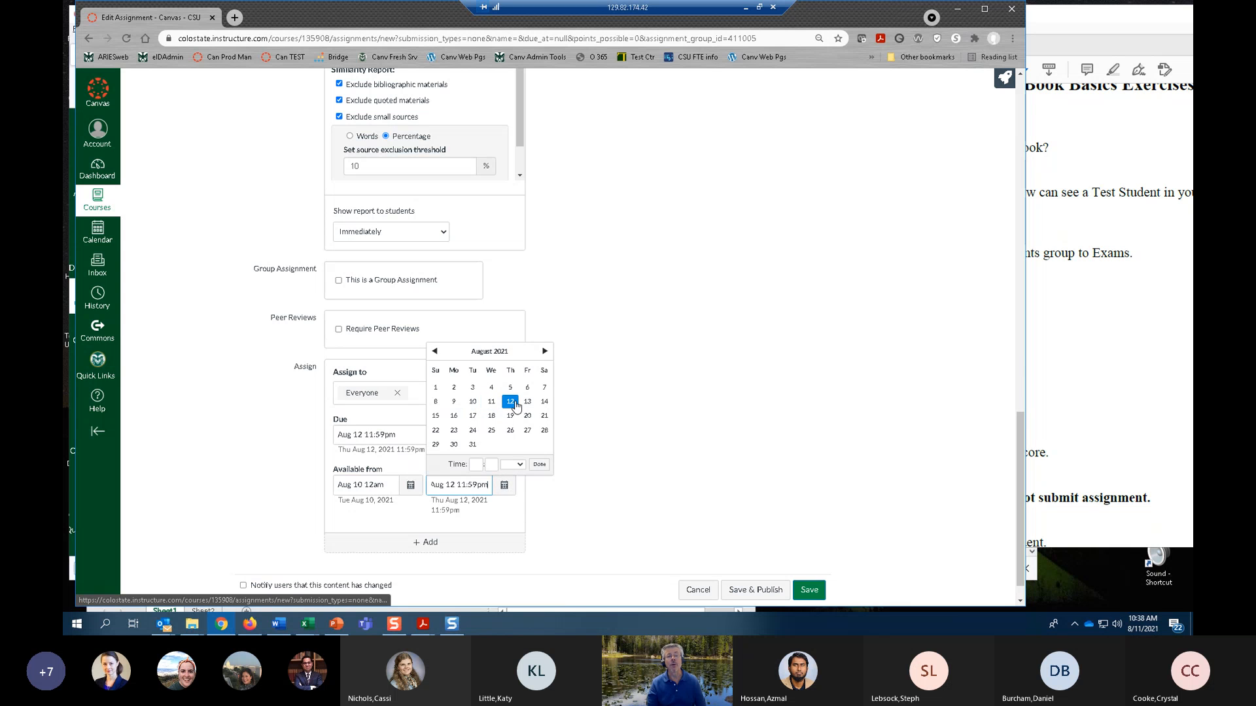
left_click(539, 464)
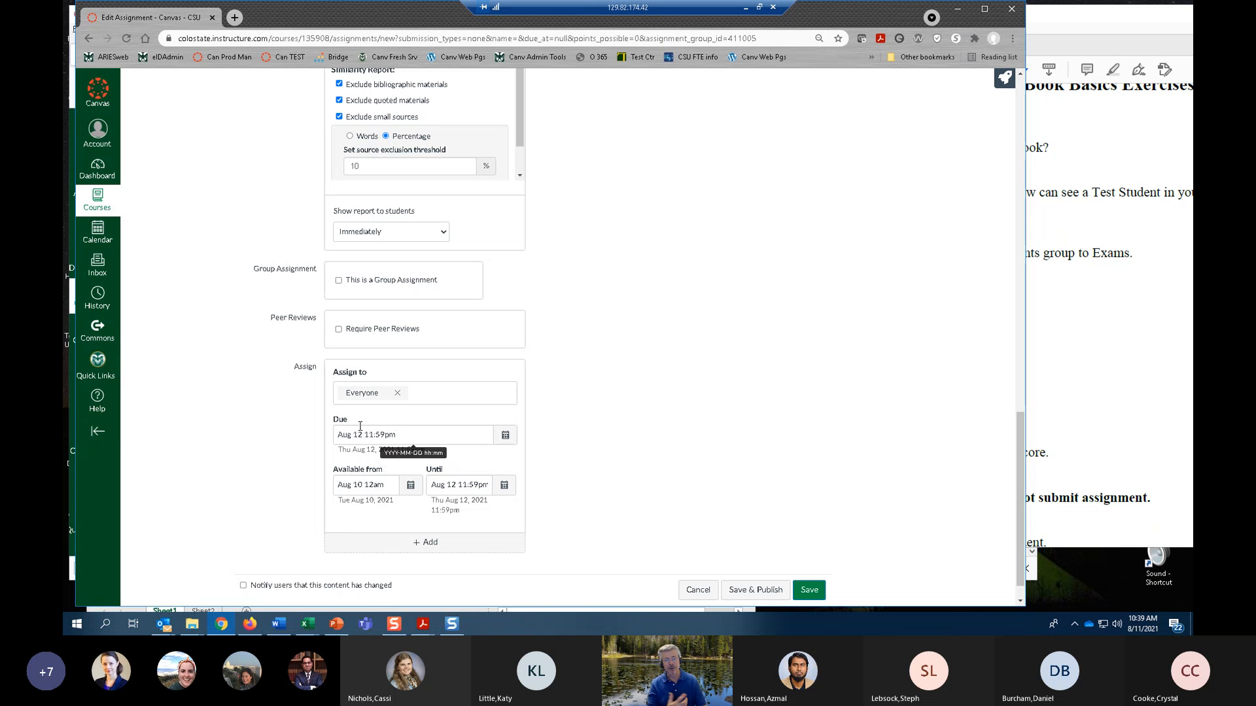
Clear both the Available from and Until dates of the assignment.
triple_click(390, 485)
key("BackSpace")
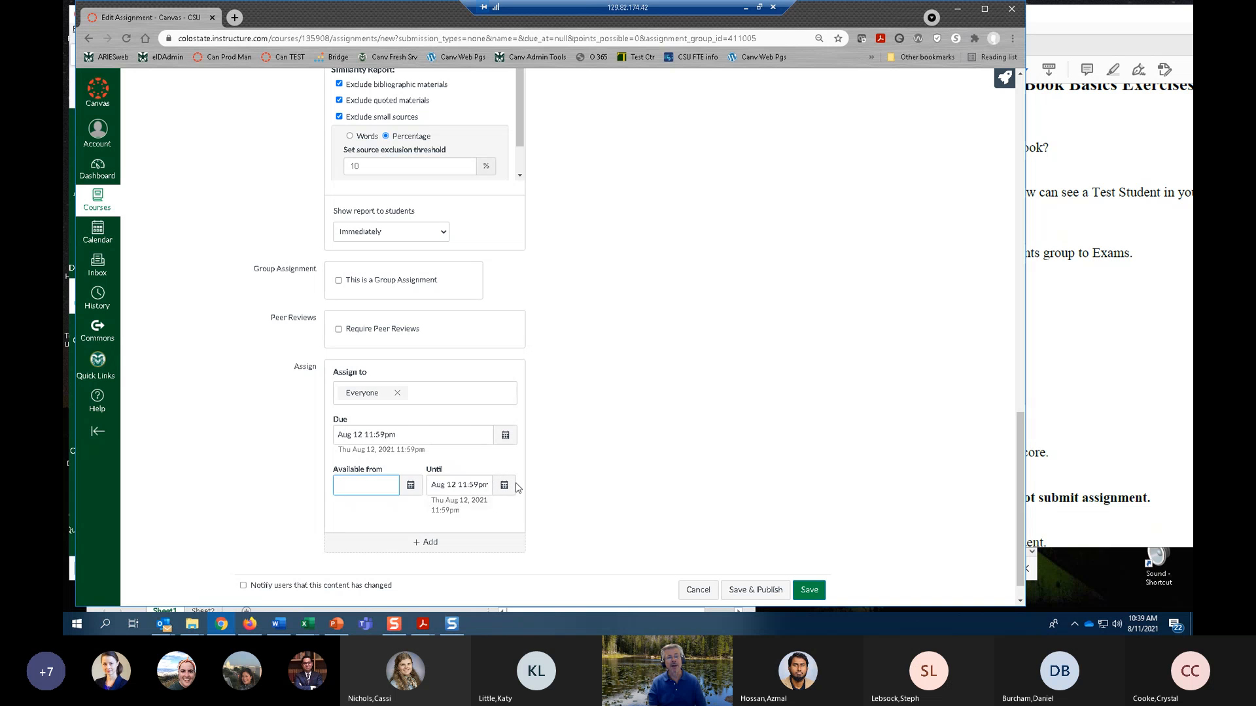
triple_click(458, 486)
key("BackSpace")
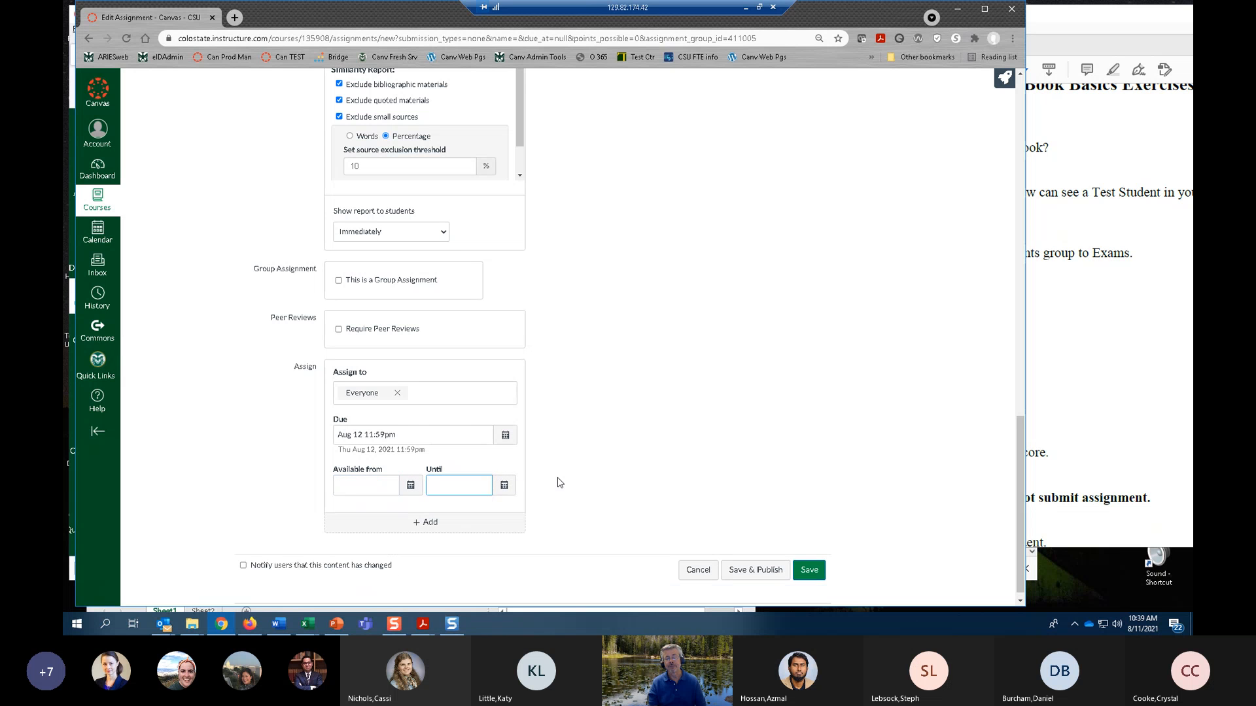
Save and publish Exam 1, and display it in Student View.
scroll(559, 483, "down", 1)
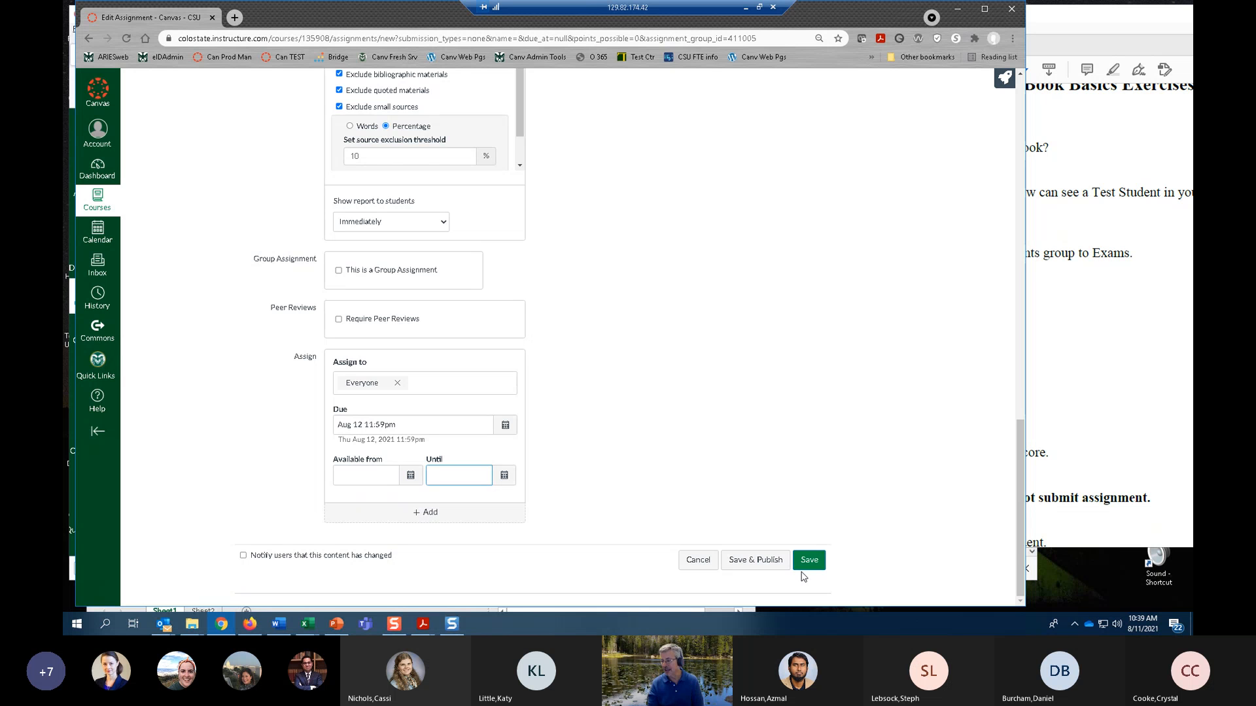
left_click(744, 561)
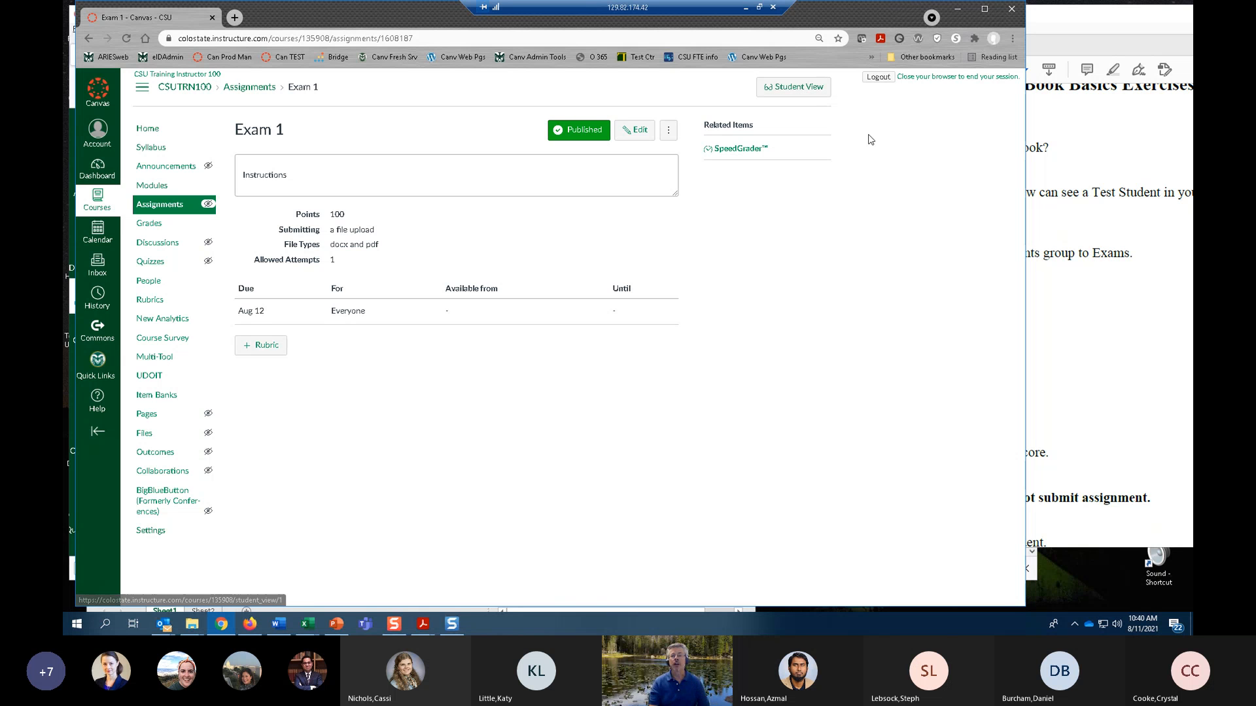
left_click(801, 93)
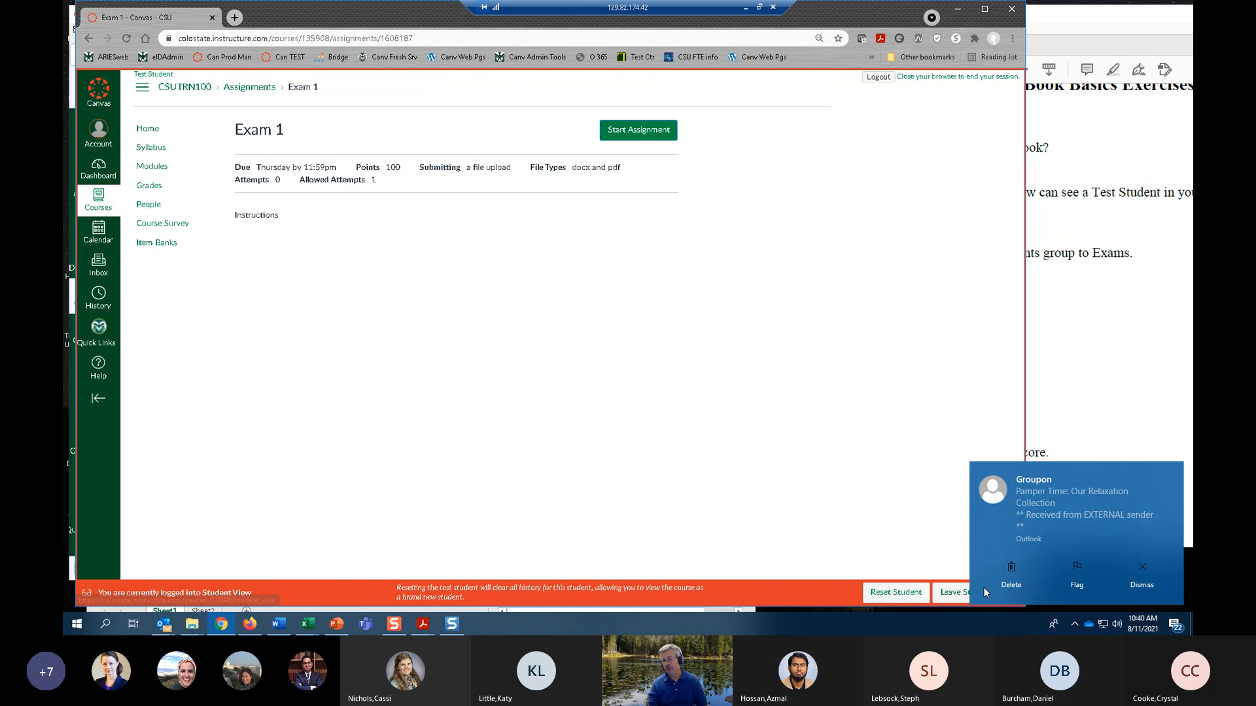
left_click(984, 588)
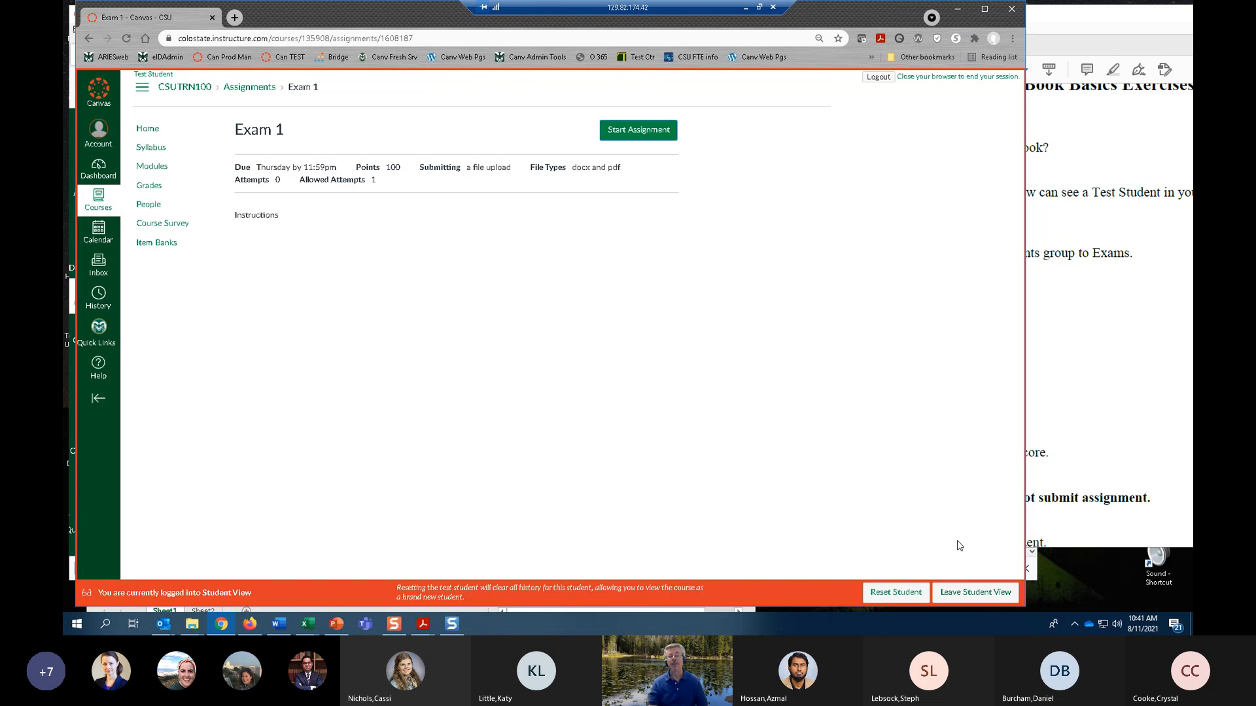
Leave Student View and open the course's gradebook.
left_click(961, 592)
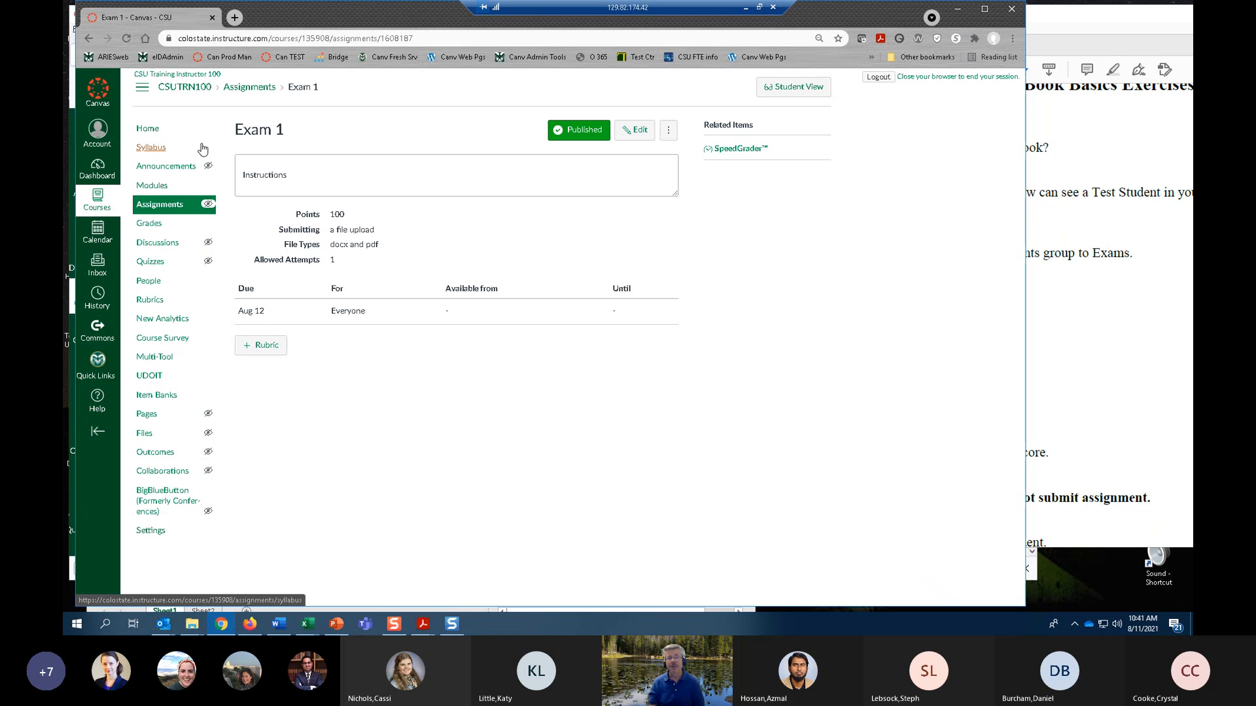
left_click(157, 226)
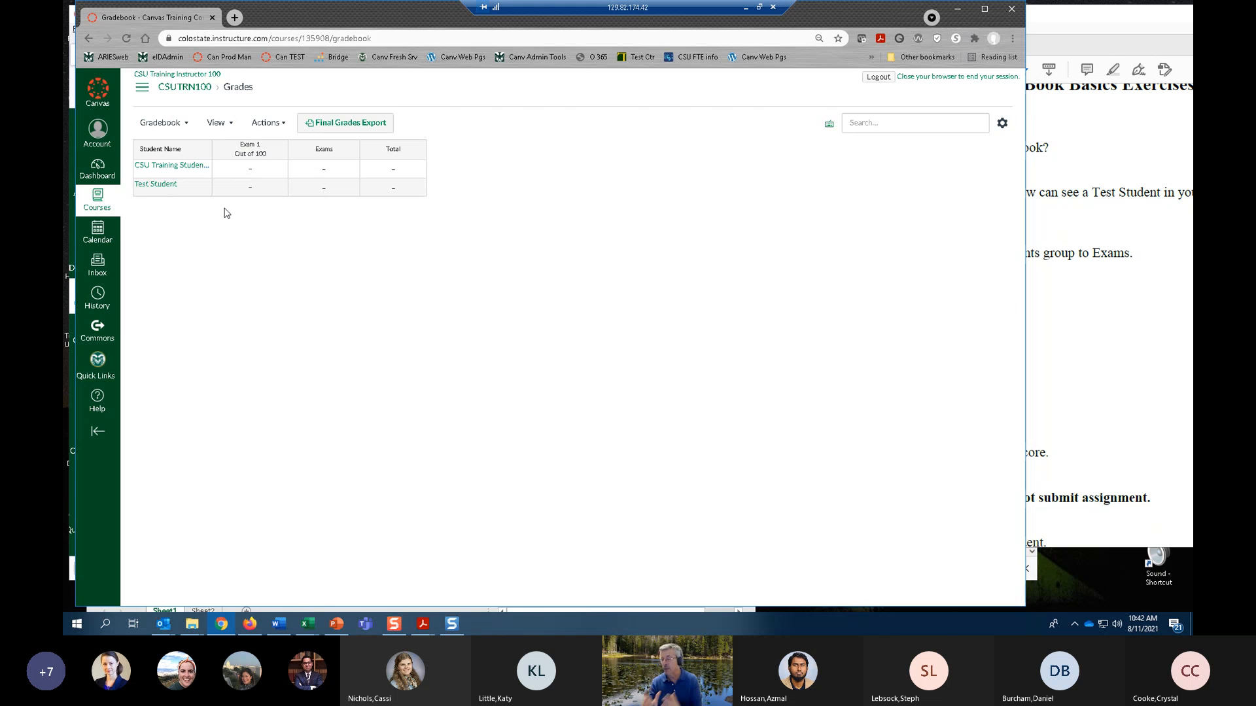
Check the exercise sheet in the PDF window, shift that window aside, and return to the Canvas gradebook.
left_click(1099, 351)
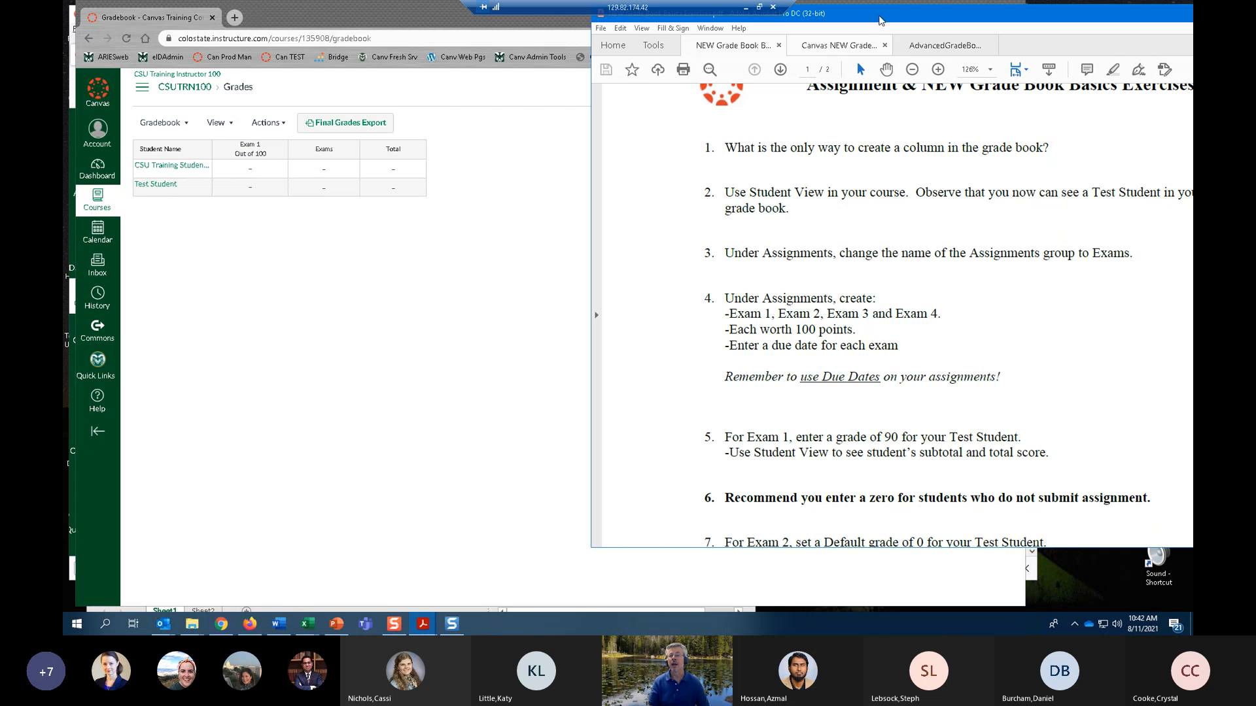
left_click_drag(878, 21, 980, 31)
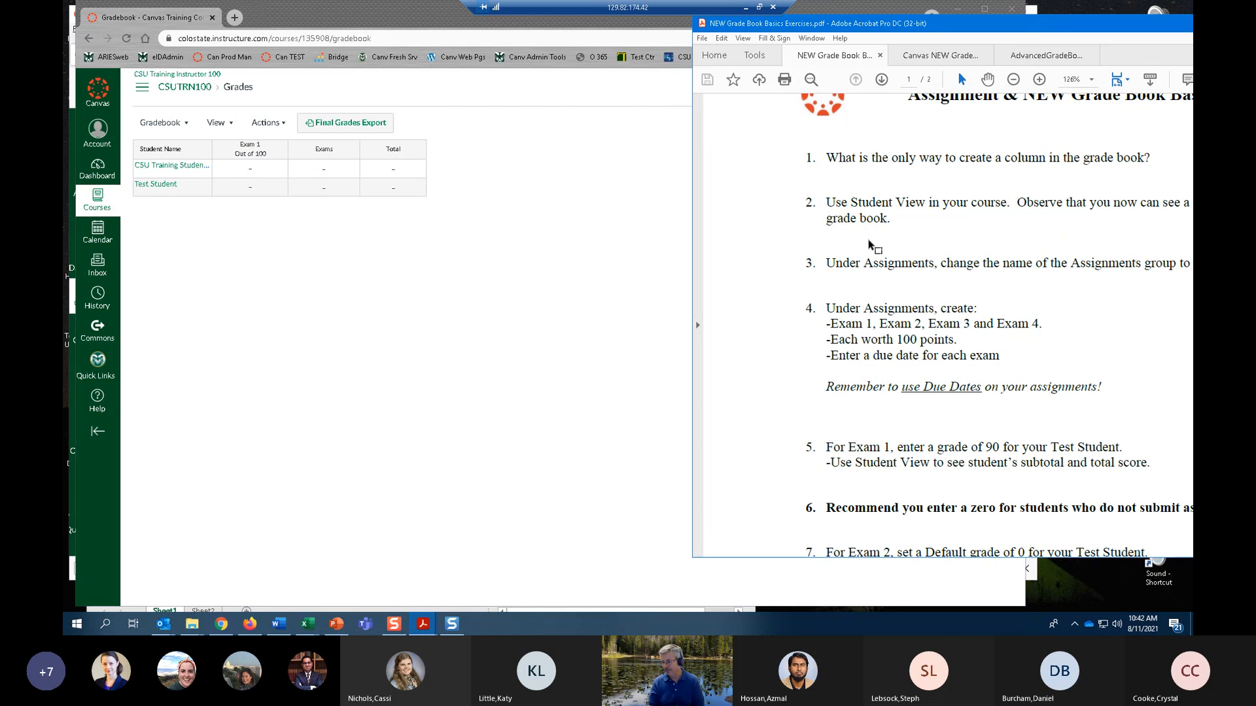
left_click(361, 314)
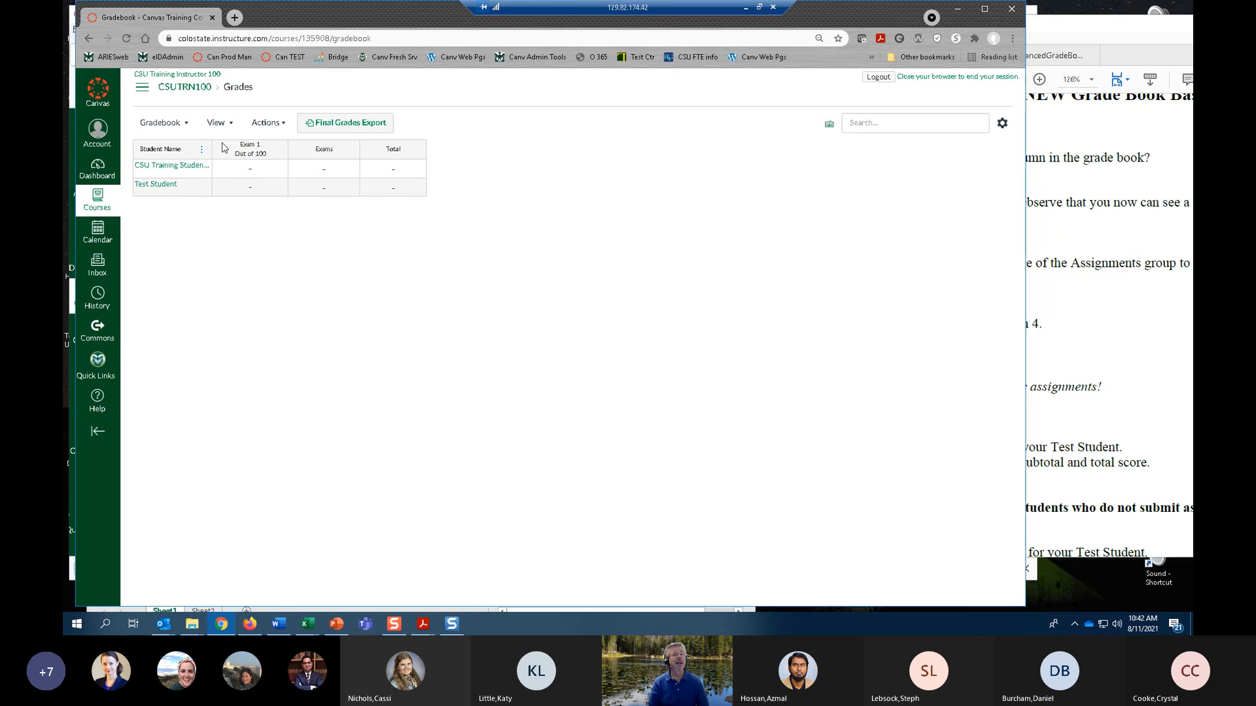
Start a new assignment in the Exams group and open its full options form, dismissing the mail notification.
left_click(143, 92)
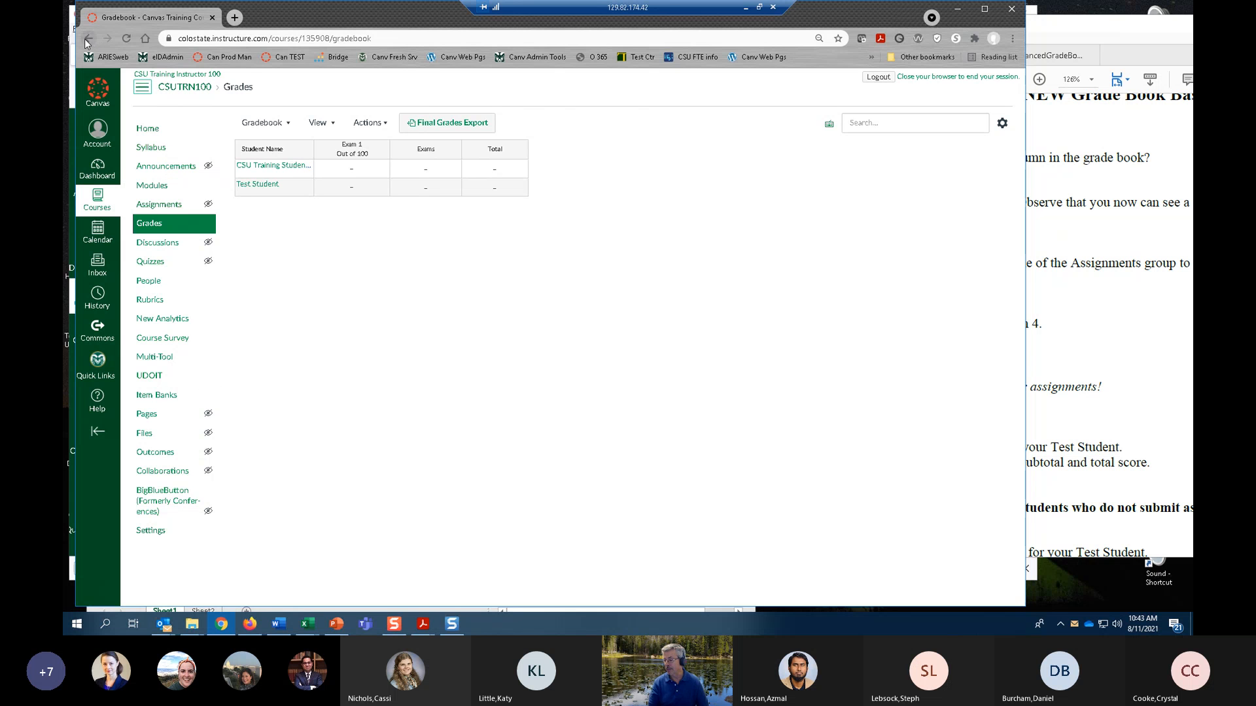
left_click(163, 207)
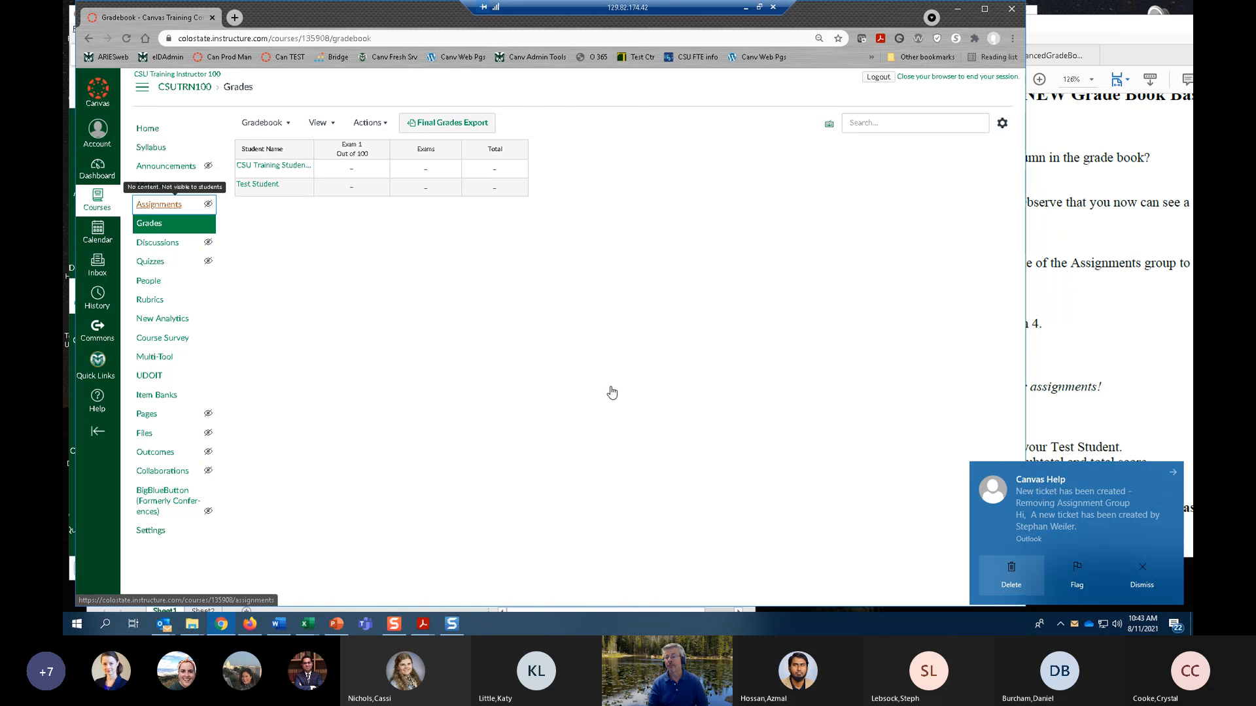
left_click(1143, 586)
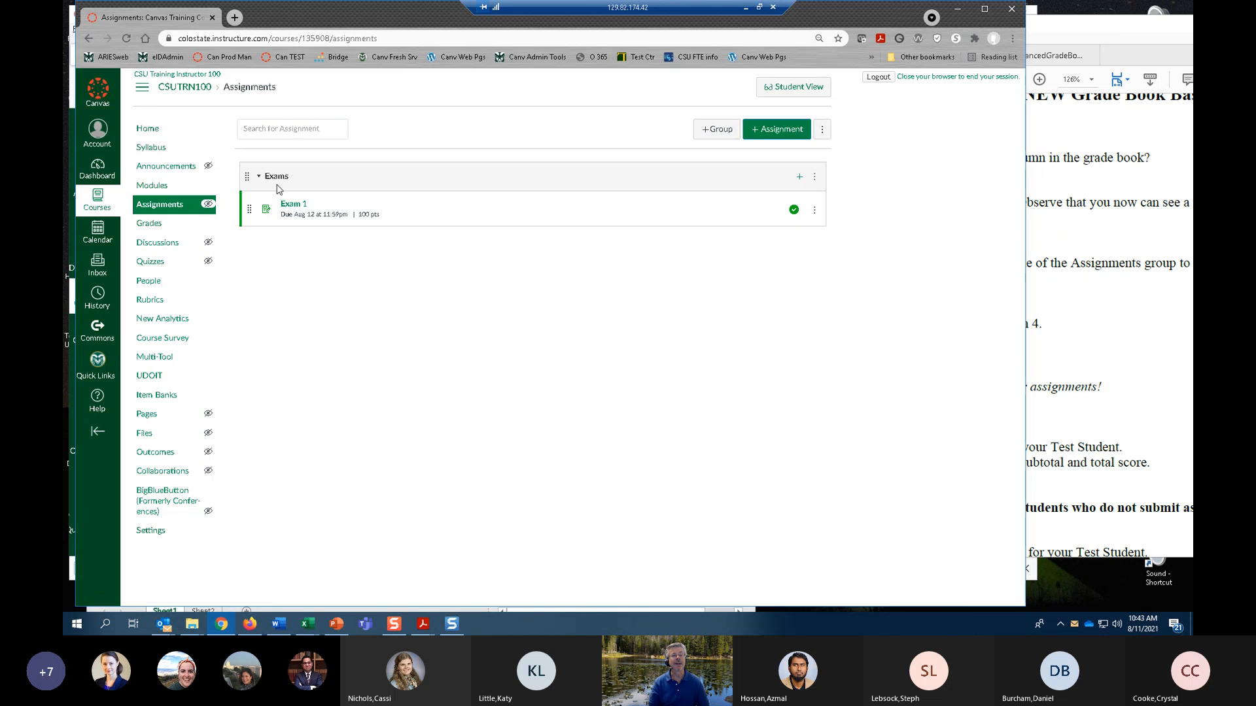
left_click(800, 177)
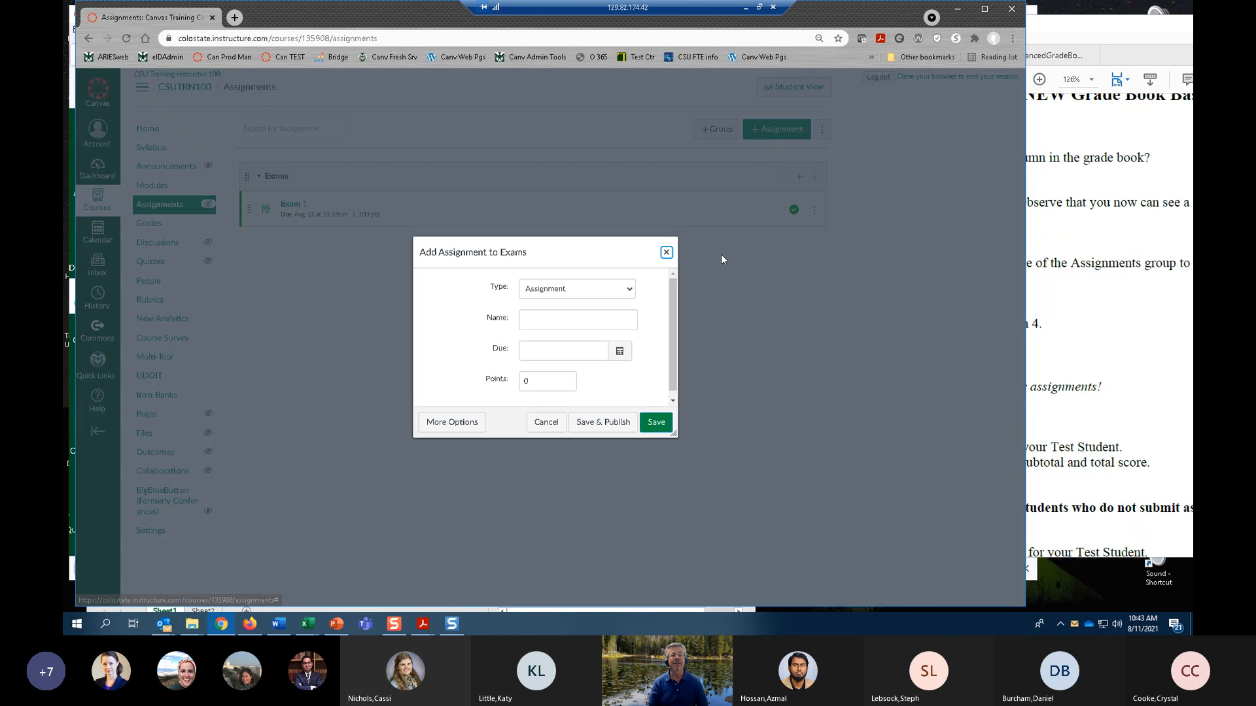
left_click(466, 424)
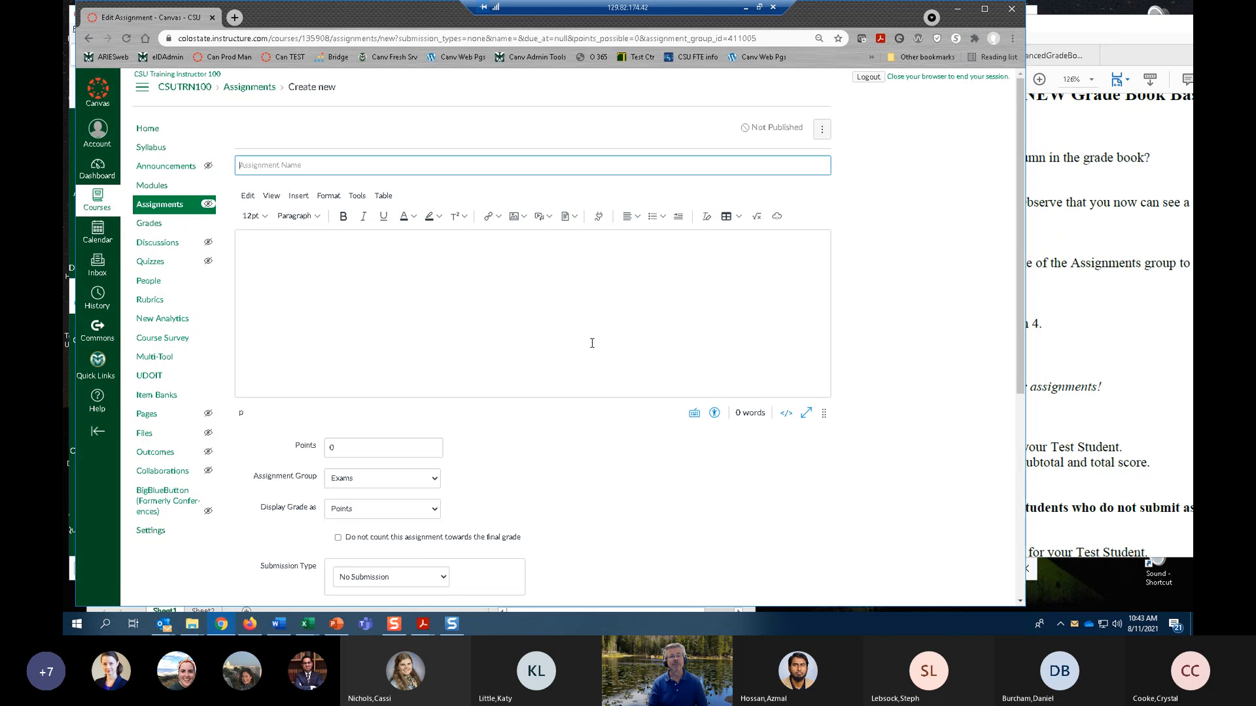
Name the new assignment Exam 2 and enter placeholder text as its instructions.
left_click(306, 166)
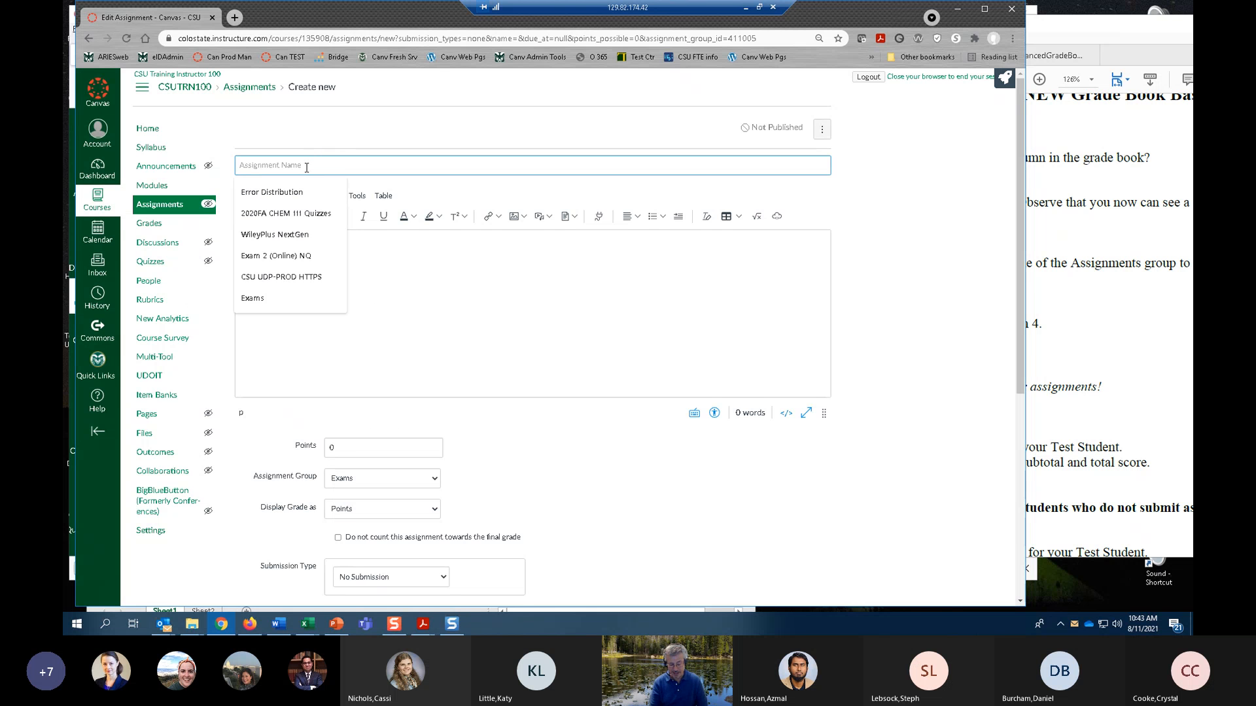
type("Exam ")
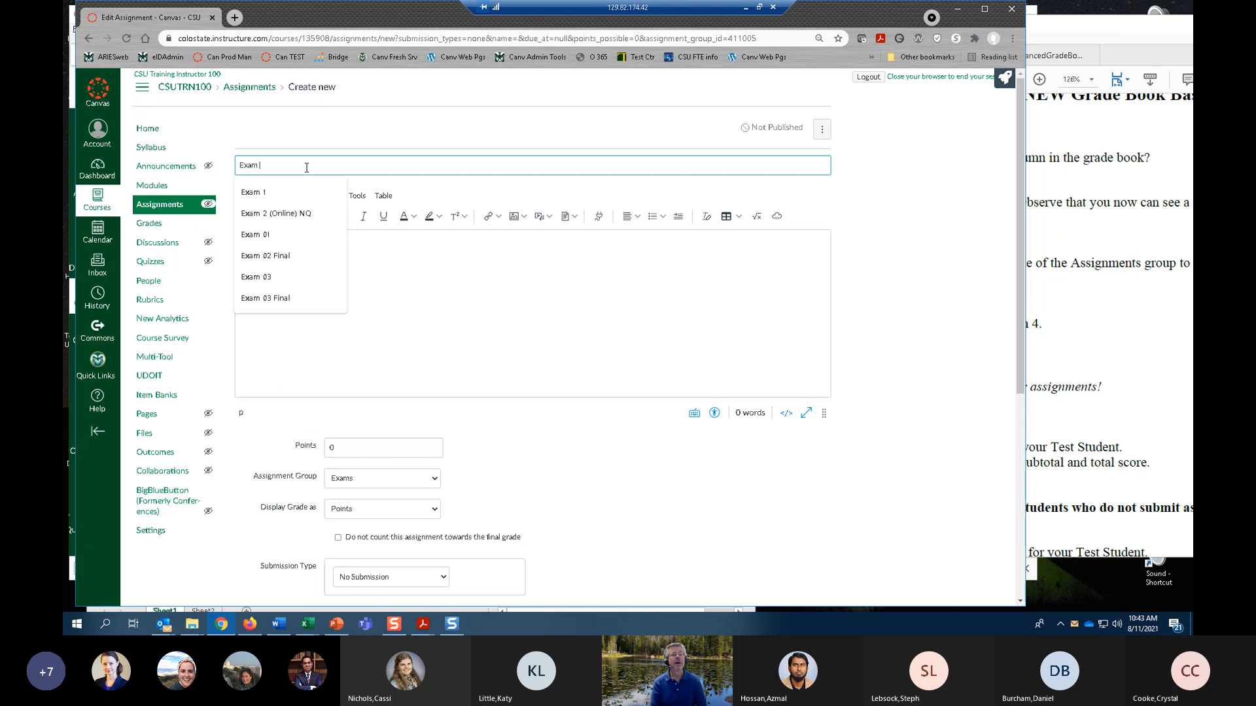
type("2")
left_click(363, 269)
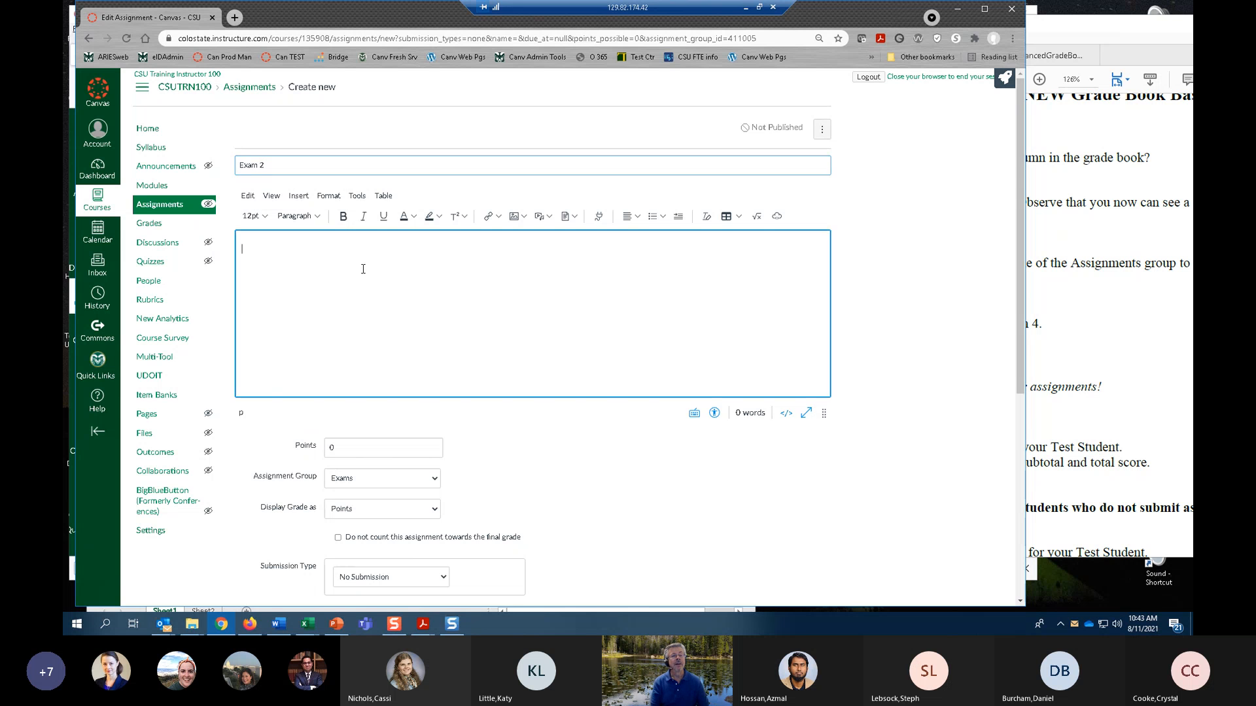
type("kljkljljlkj")
Set Exam 2's points to 100 and review the submission types, keeping No Submission.
scroll(505, 377, "down", 3)
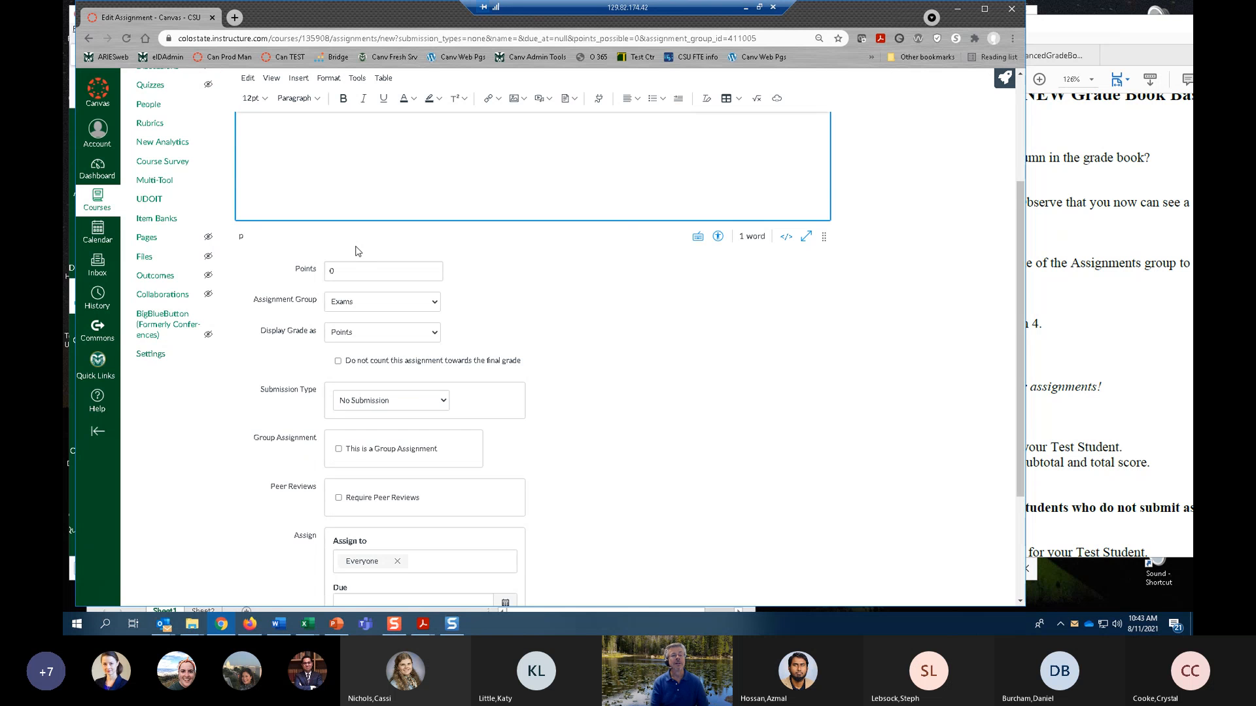
left_click(354, 269)
type("100")
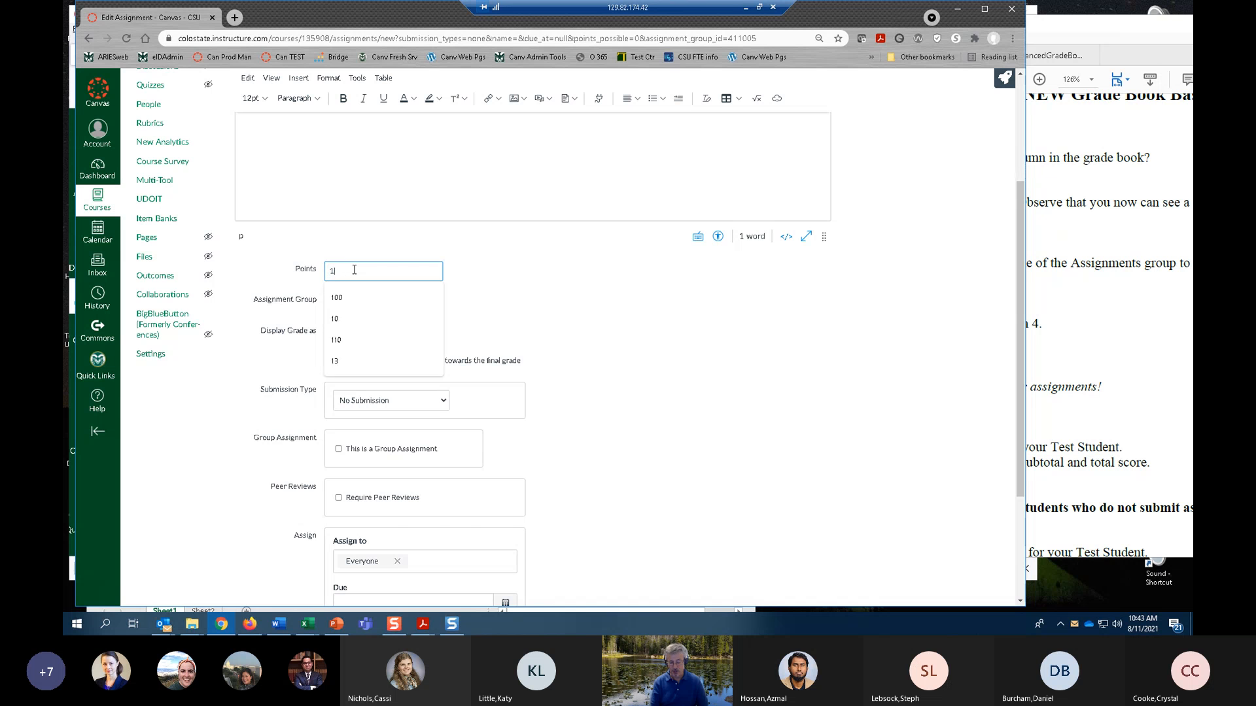
left_click(618, 345)
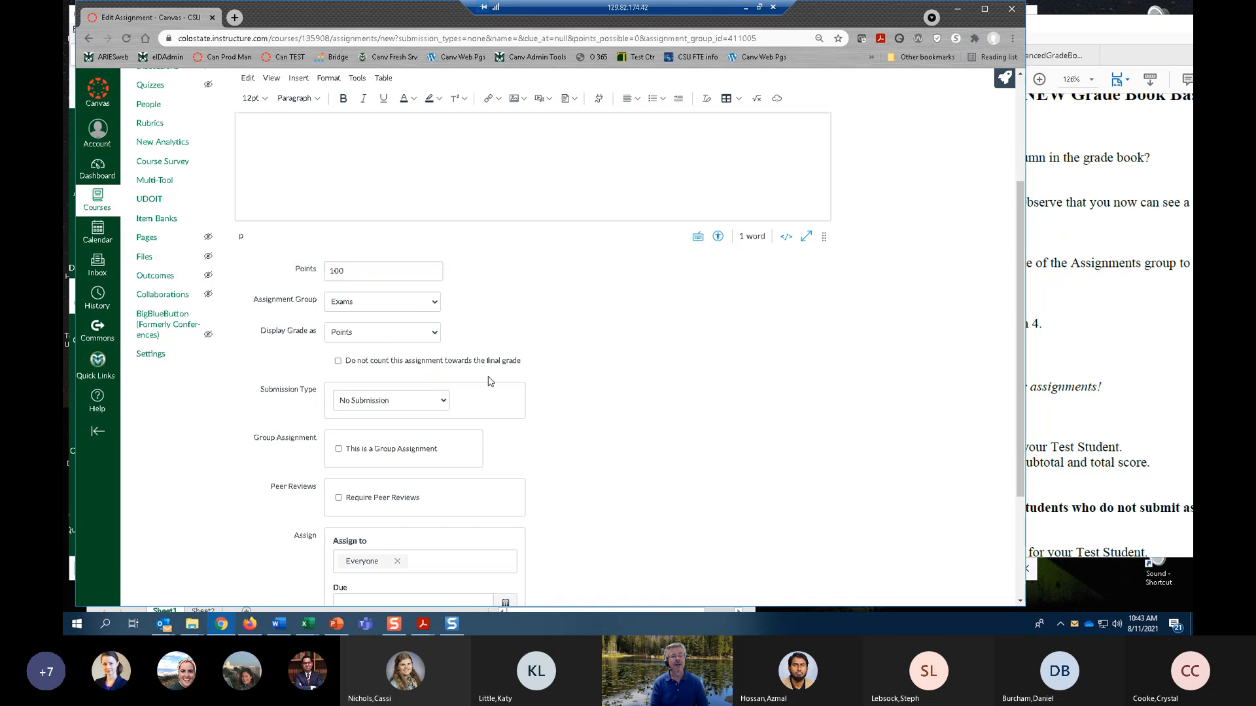
scroll(498, 379, "down", 2)
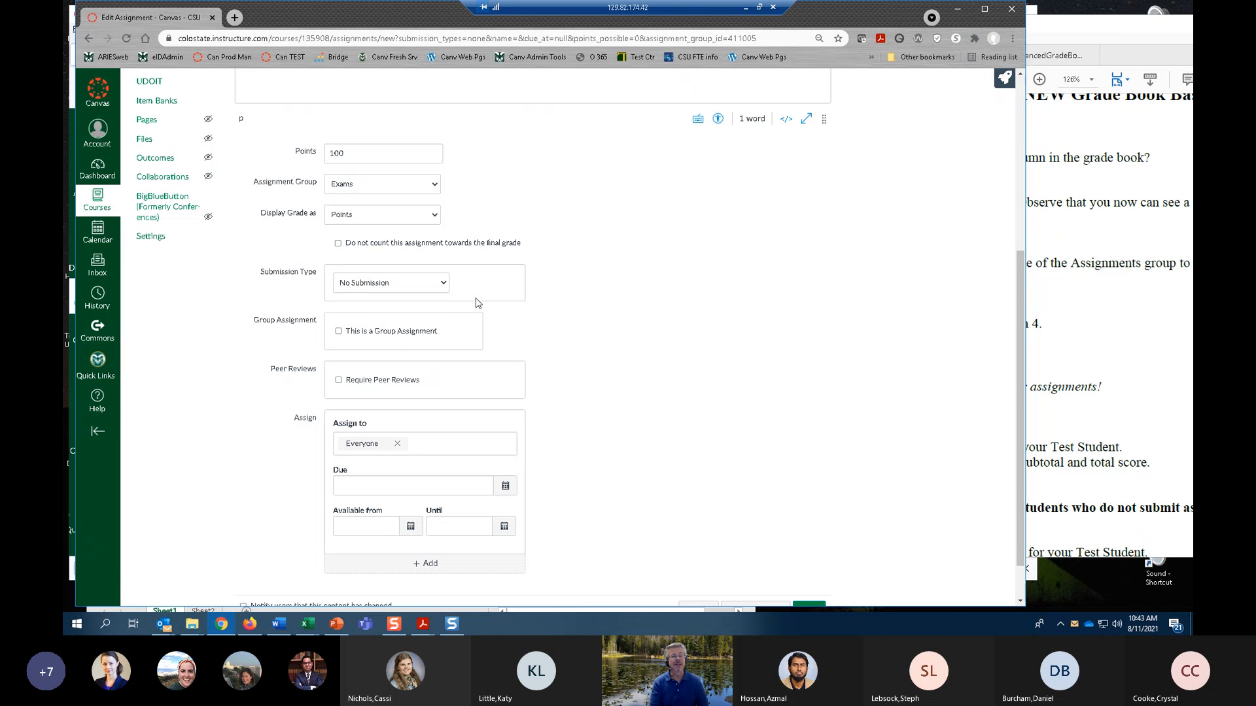
left_click(443, 283)
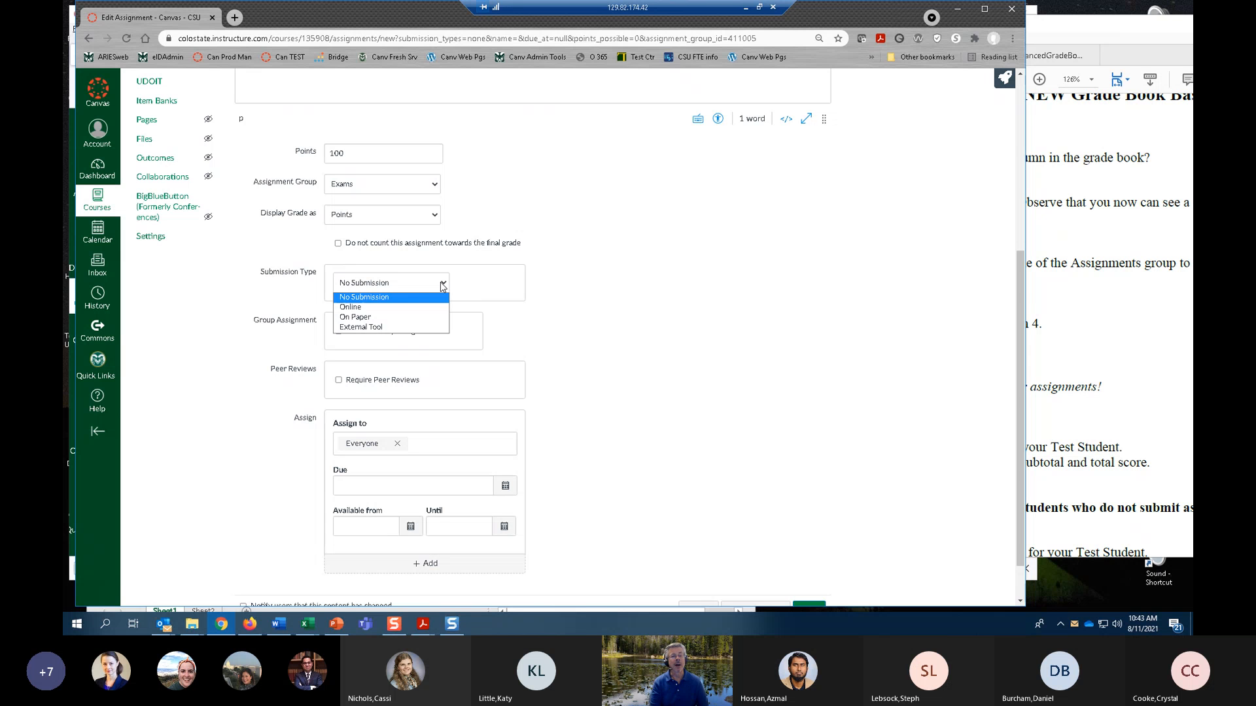
left_click(583, 281)
Set Exam 2's due date to Aug 14, 2021 at 11:59pm and save it without publishing.
scroll(552, 306, "down", 1)
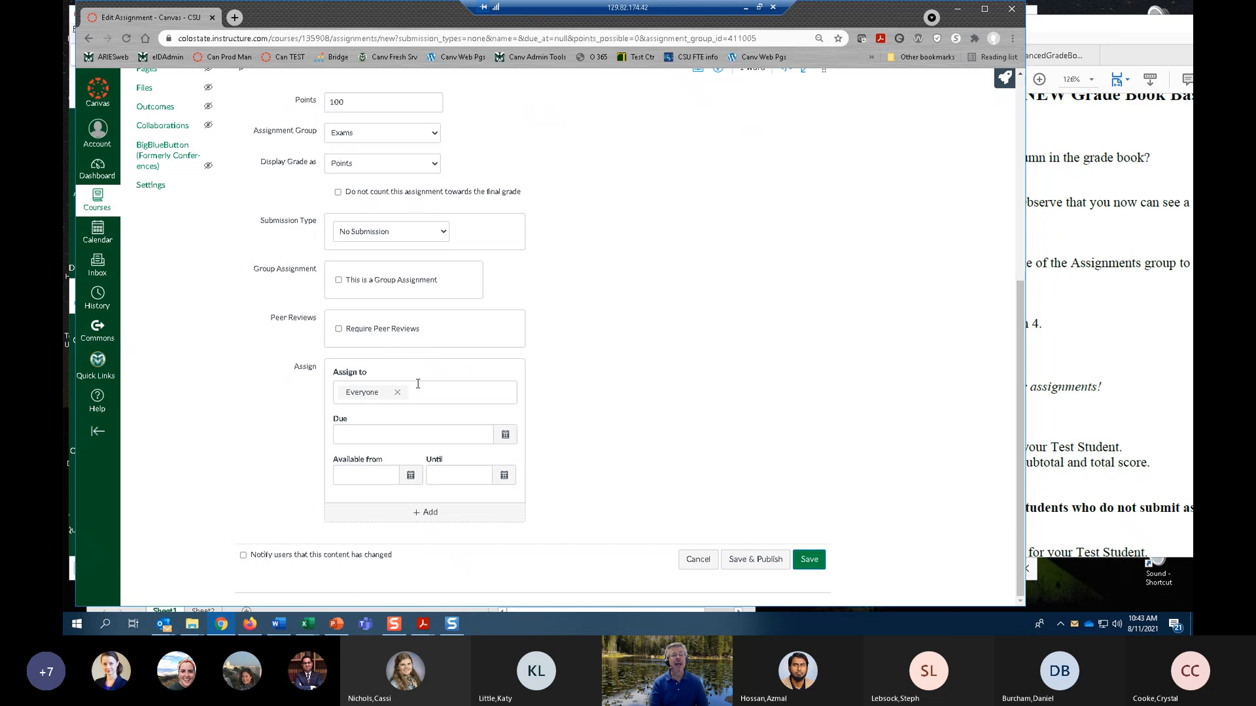
left_click(514, 440)
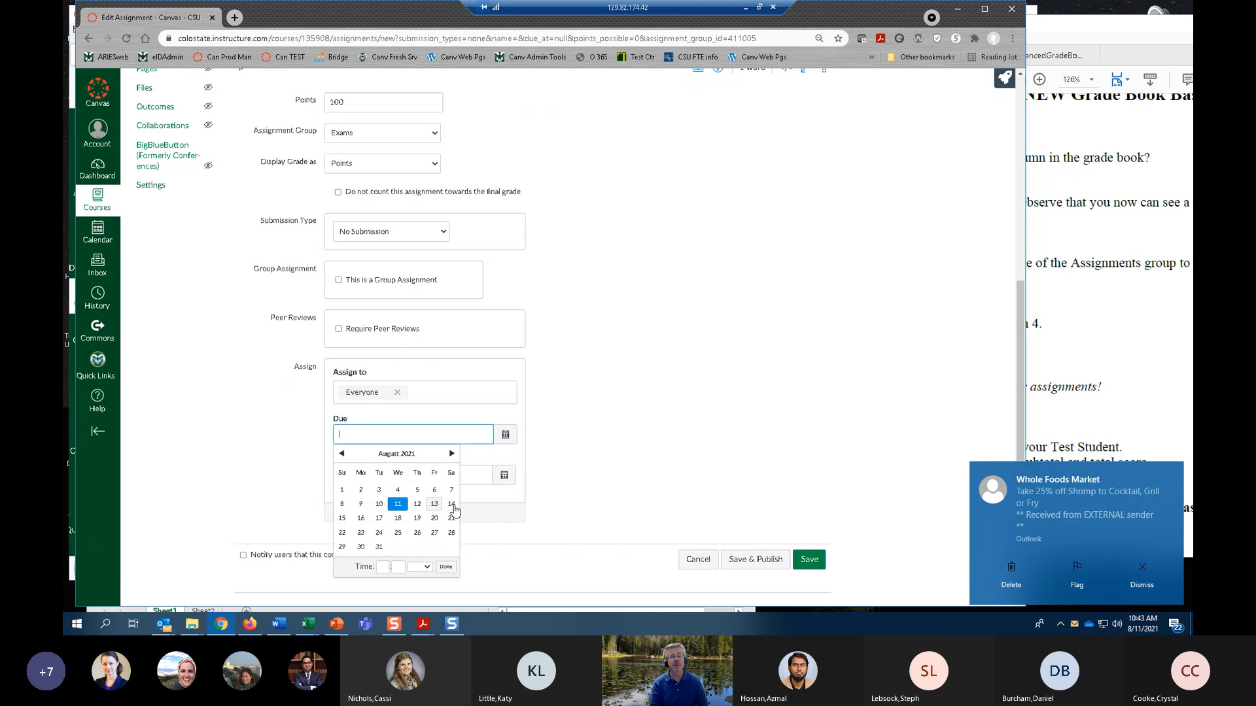
left_click(451, 505)
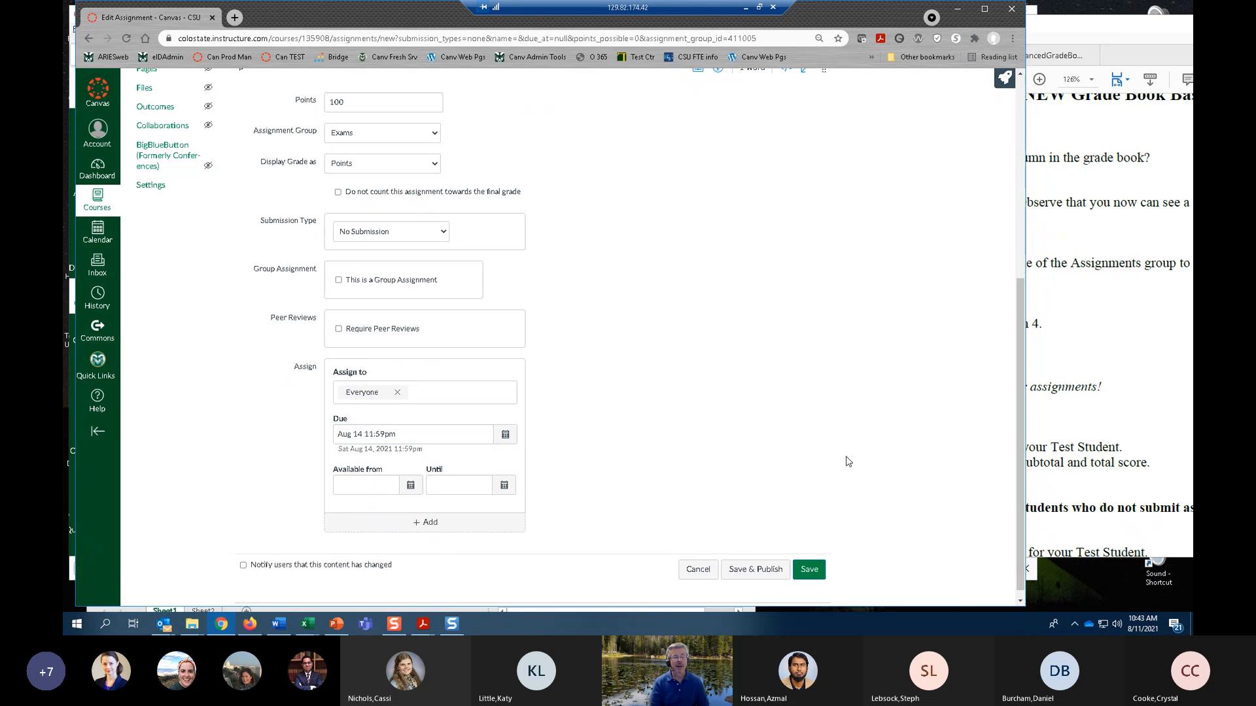
scroll(681, 499, "down", 1)
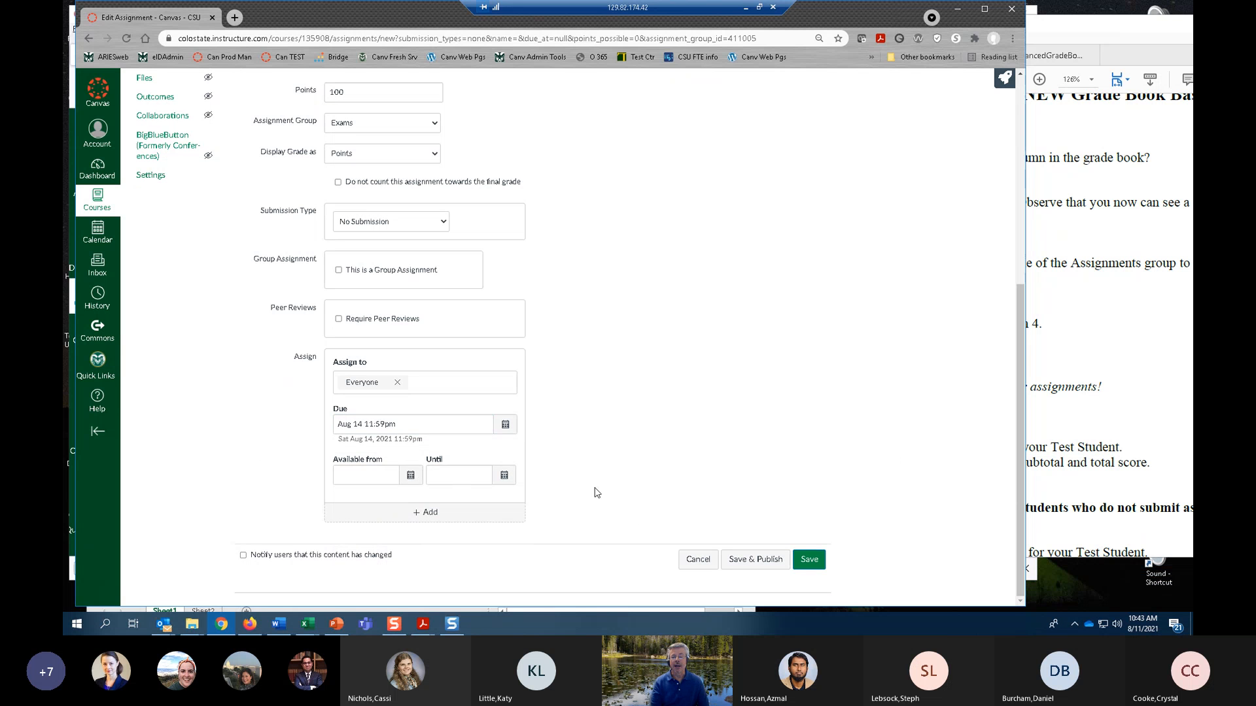
left_click(809, 561)
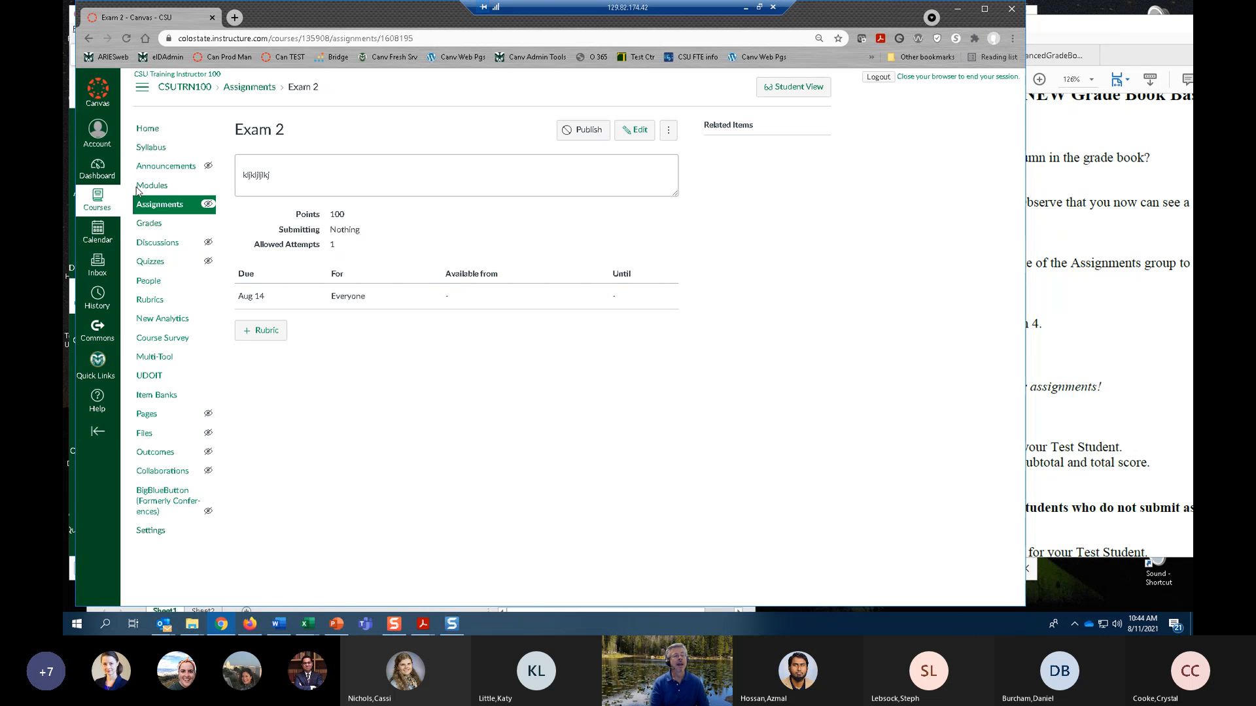
Add another assignment to the Exams group with full options, named Exam3, with placeholder text as its instructions.
left_click(160, 205)
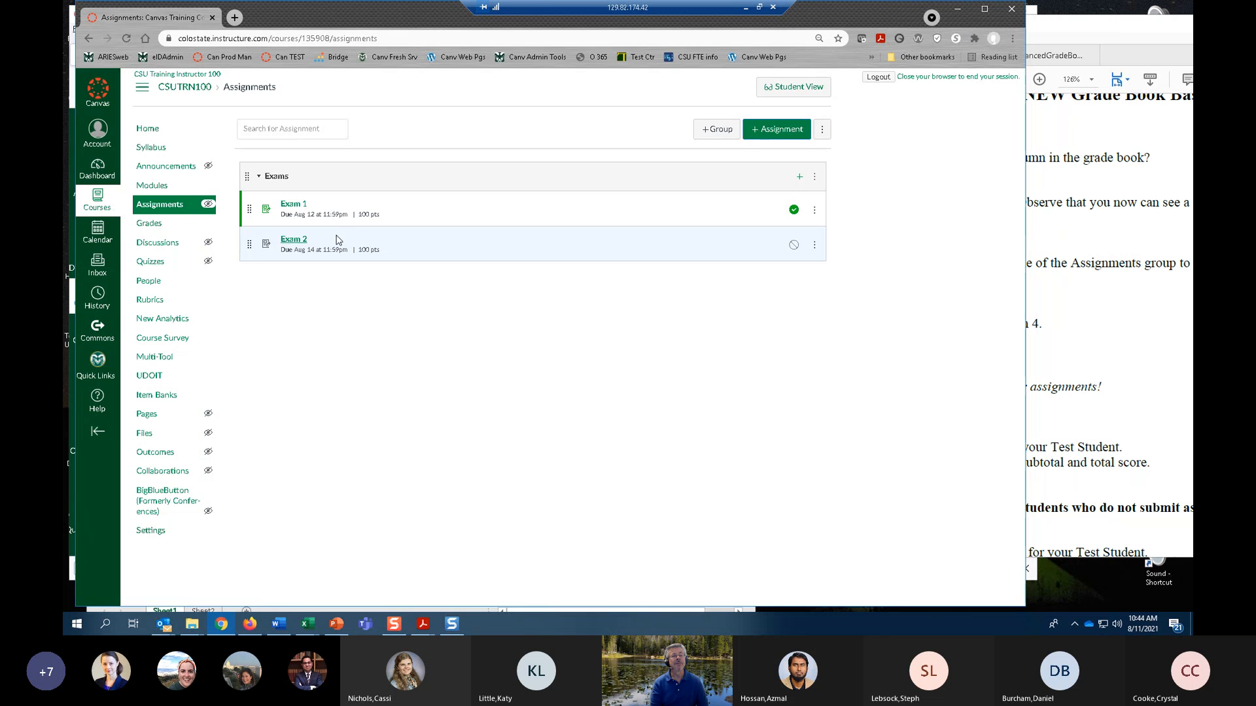
left_click(800, 177)
left_click(457, 428)
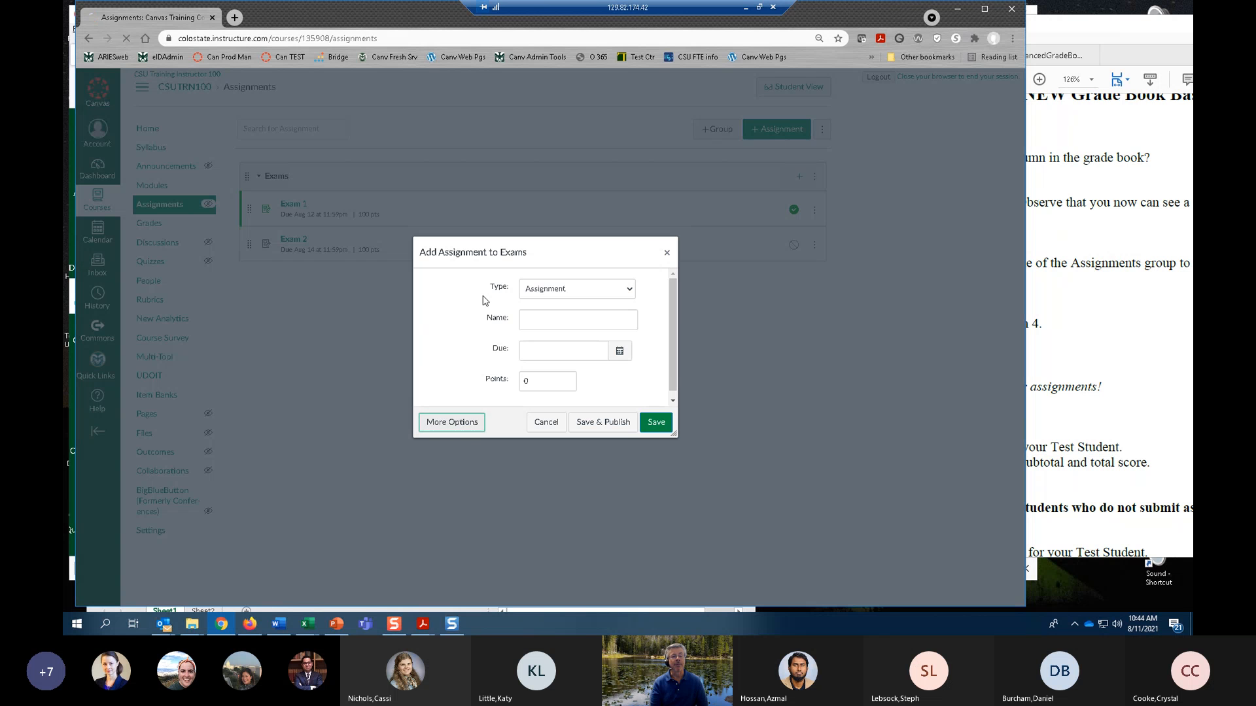
left_click(301, 167)
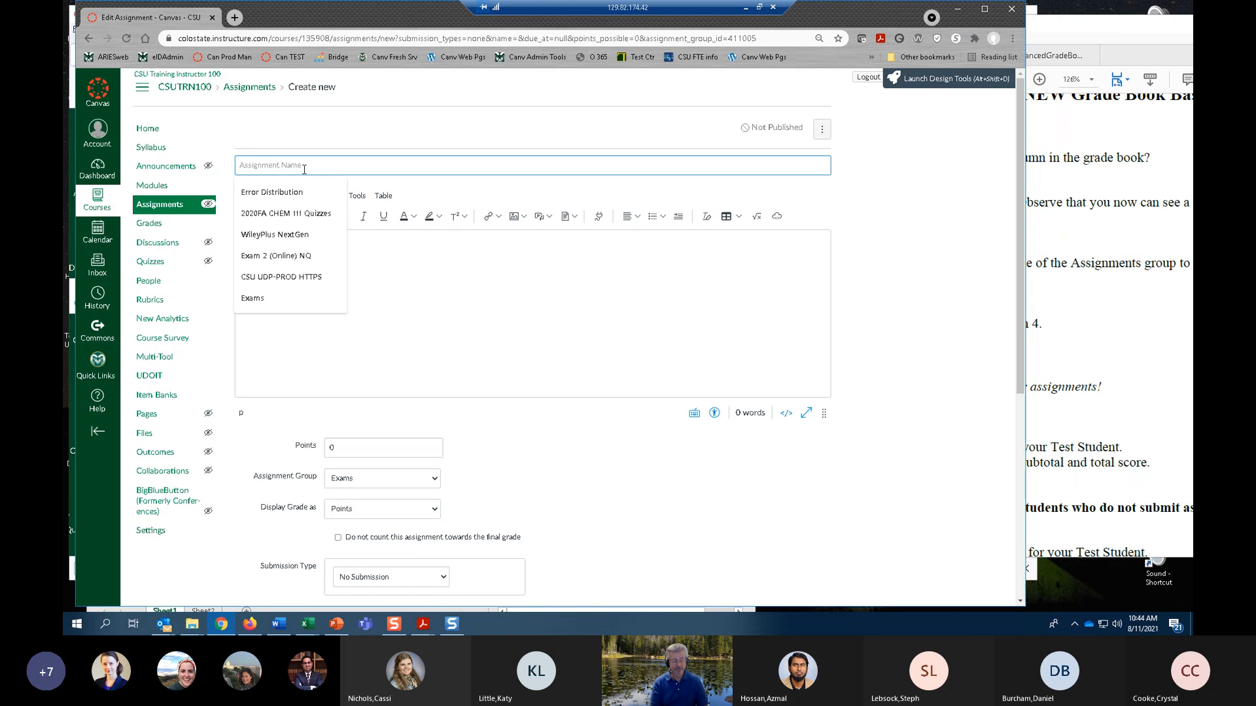
type("Exam")
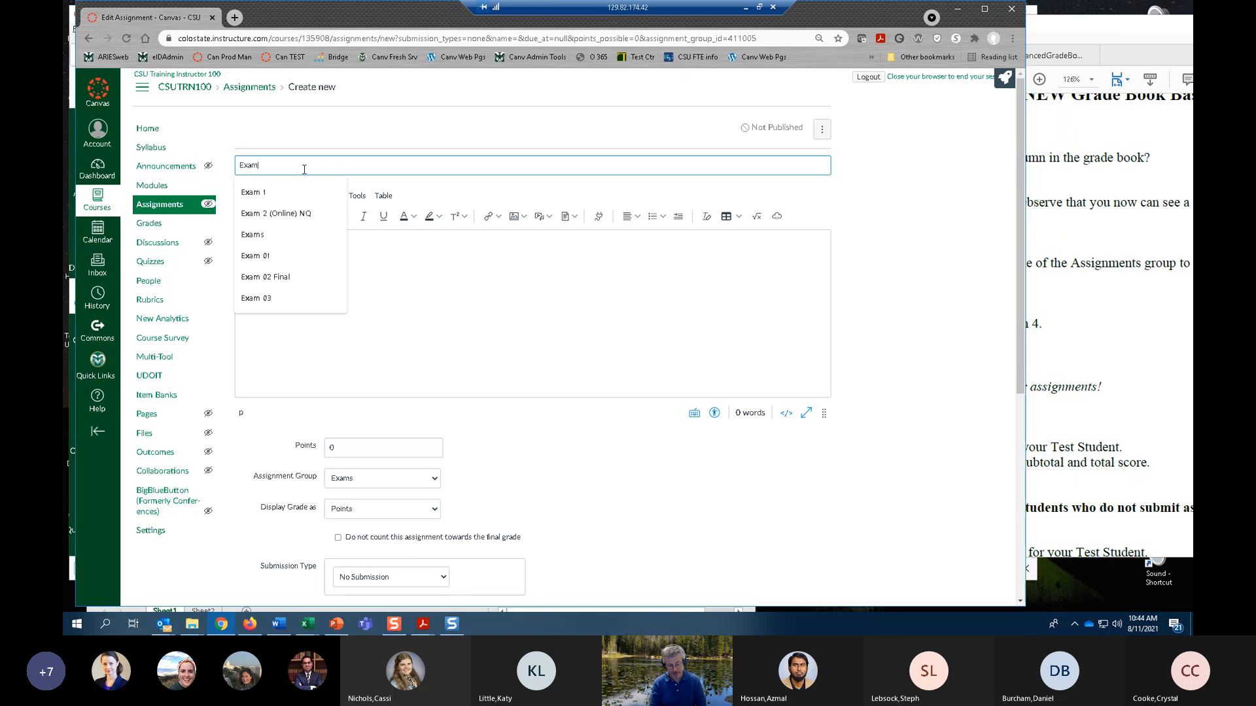
key("Escape")
left_click(337, 253)
type("kljlkjl")
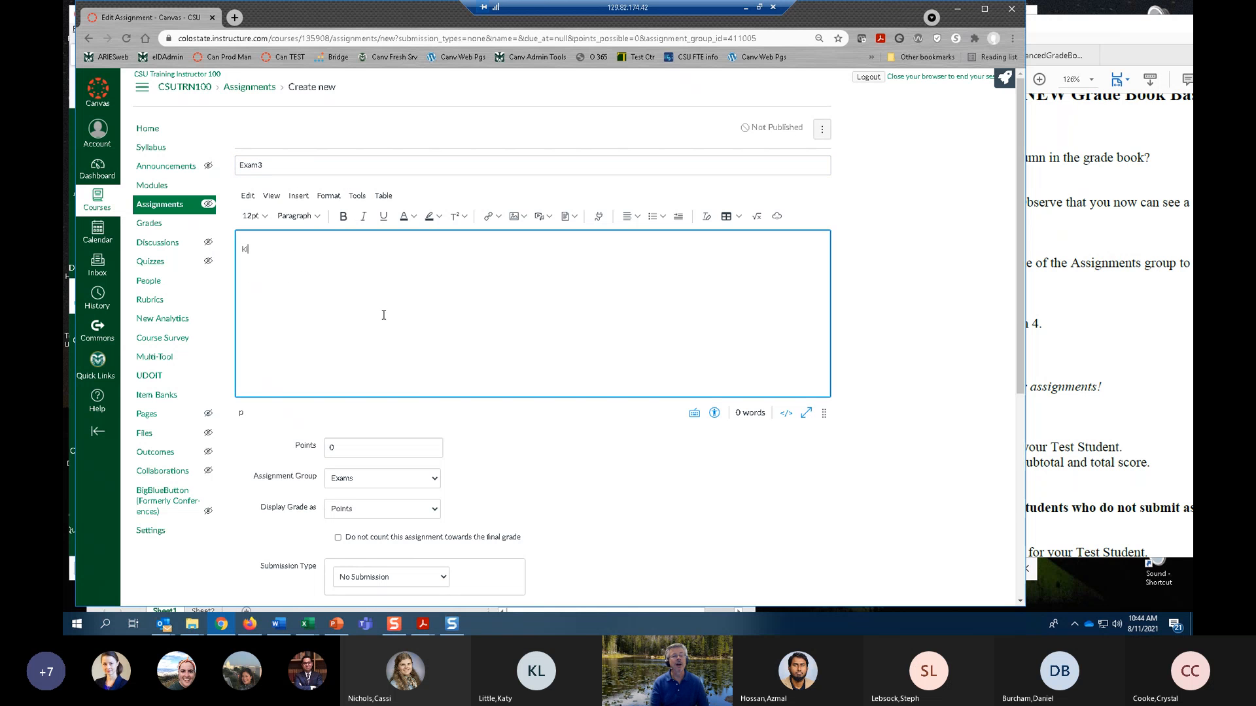
Set Exam3's points to 100.
scroll(382, 327, "down", 2)
left_click(365, 328)
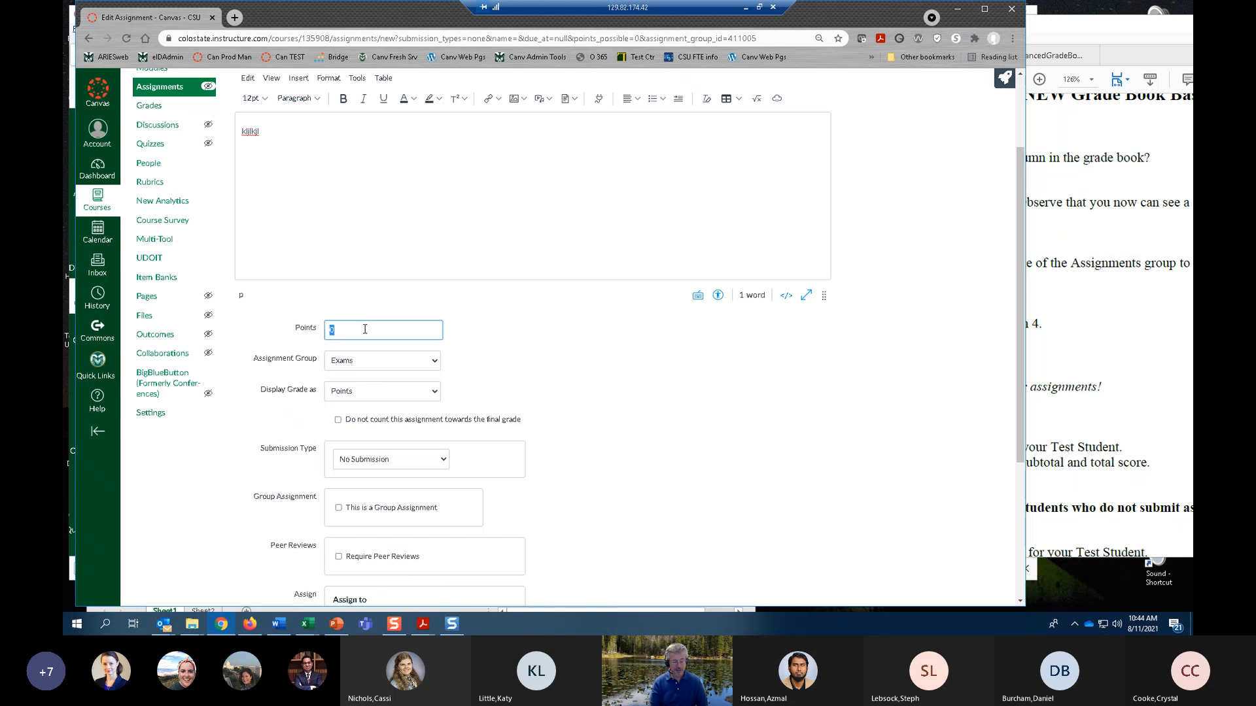
type("100")
left_click(719, 457)
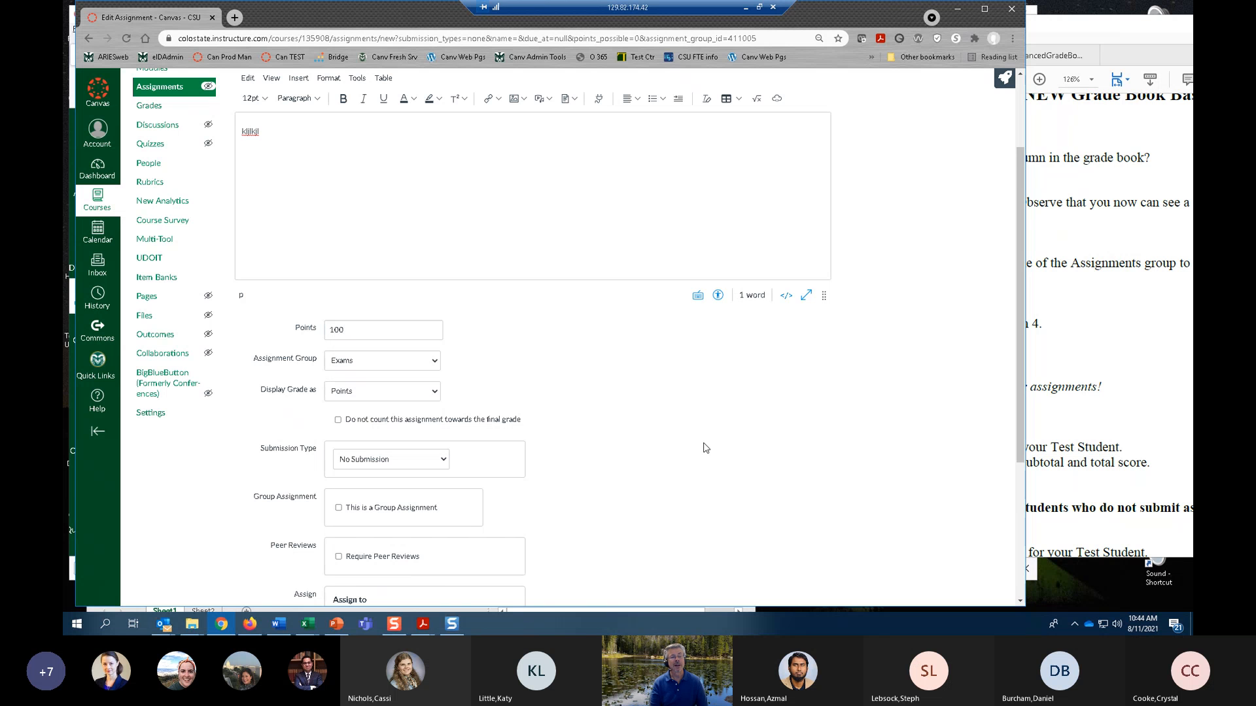
Set Exam3's due date to Aug 17, 2021 at 11:59pm, and save and publish the assignment.
scroll(697, 448, "down", 1)
scroll(600, 402, "down", 1)
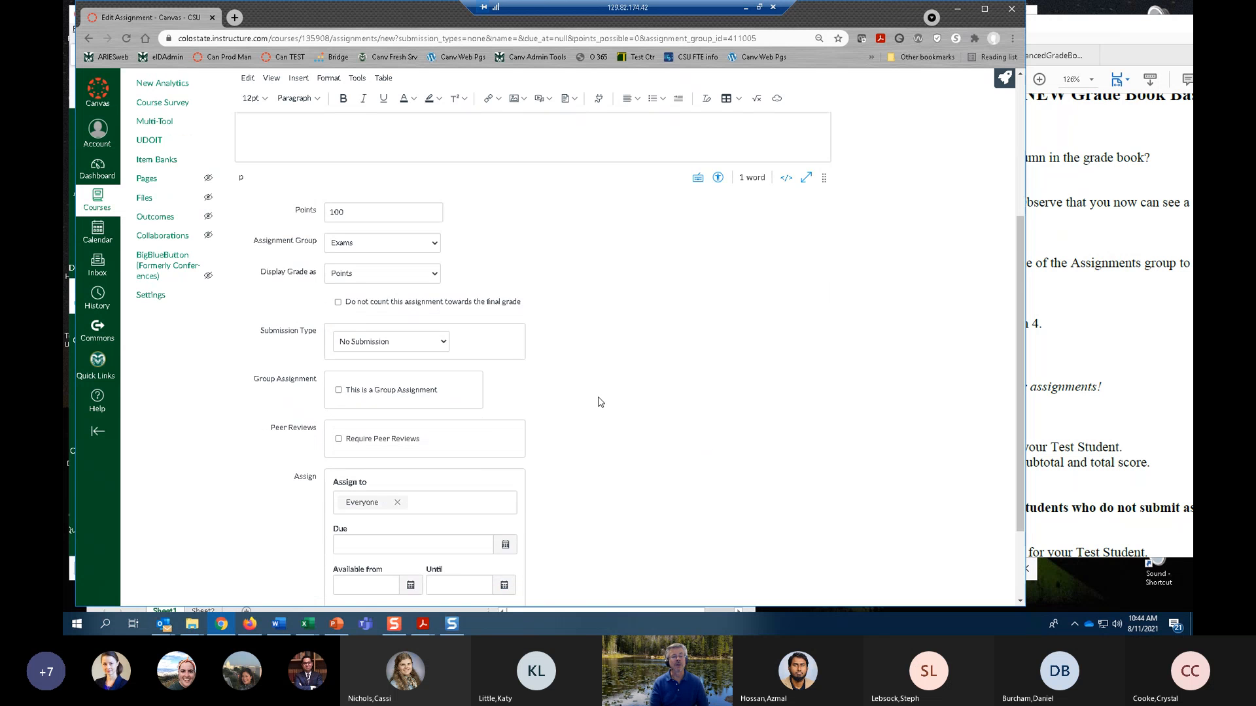
scroll(568, 366, "down", 2)
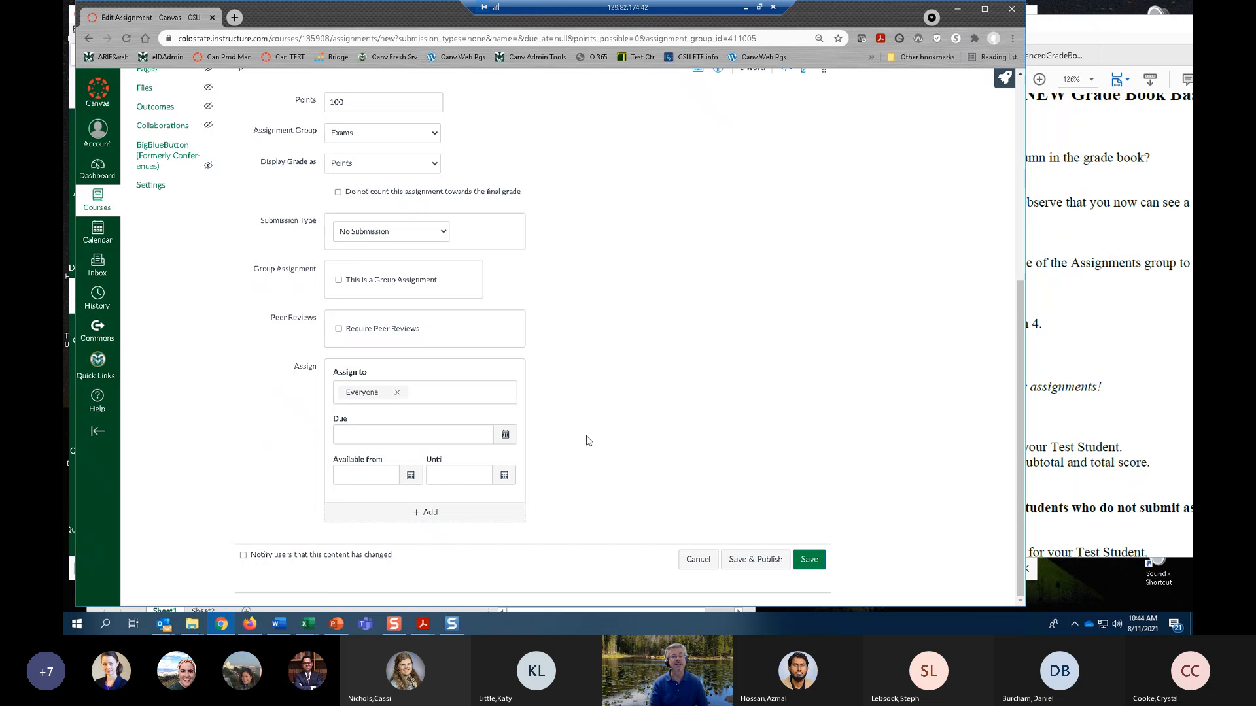
left_click(506, 435)
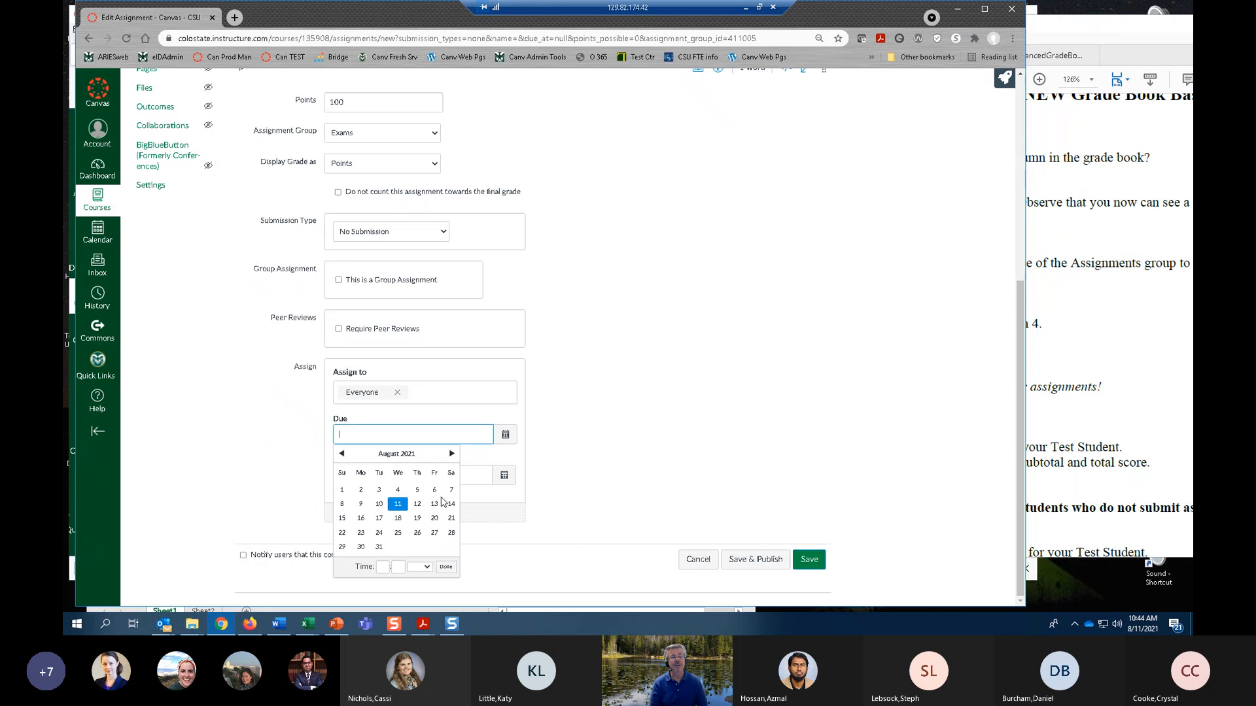
left_click(379, 518)
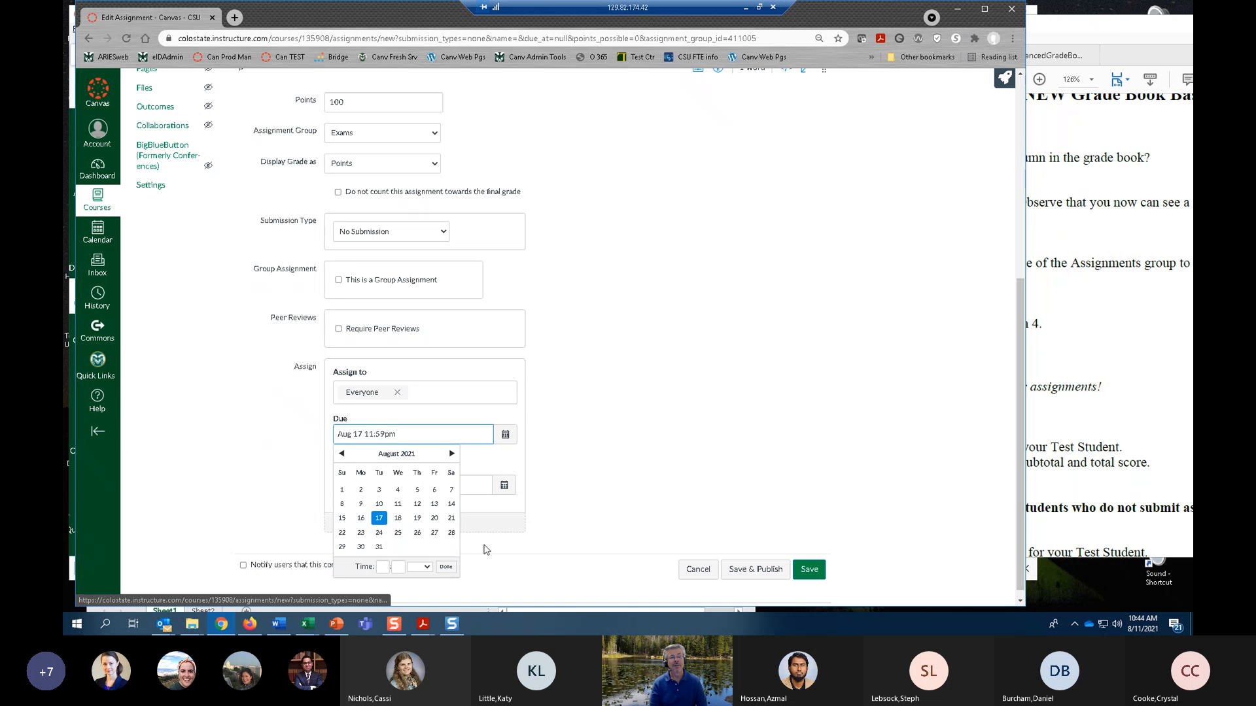
left_click(445, 567)
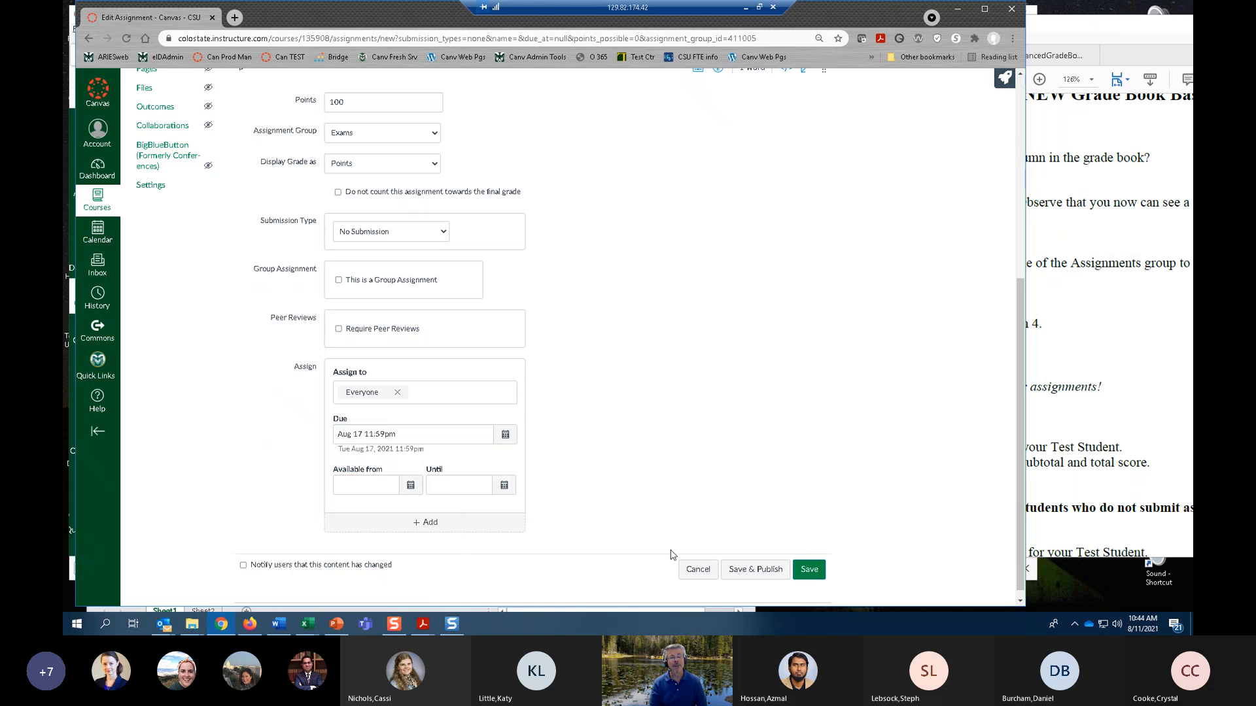
left_click(751, 571)
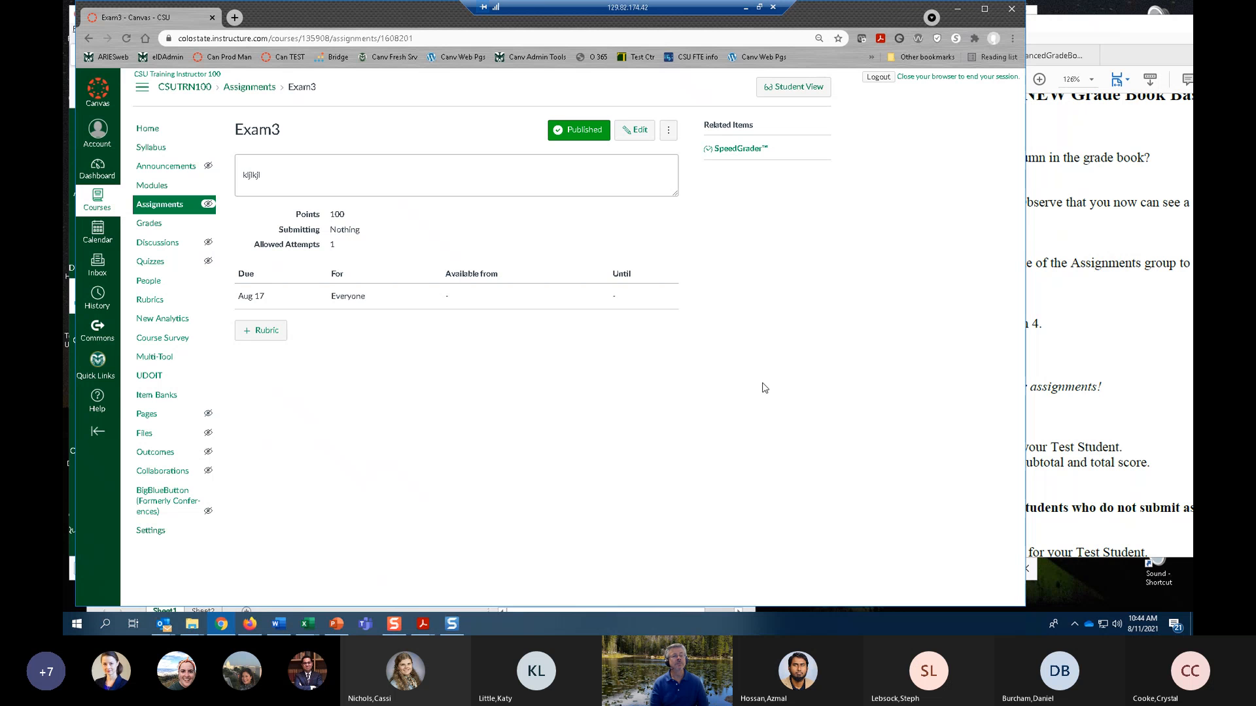
Add another assignment with full options to the Exams group, named Exam 4, leaving its instructions empty.
left_click(182, 208)
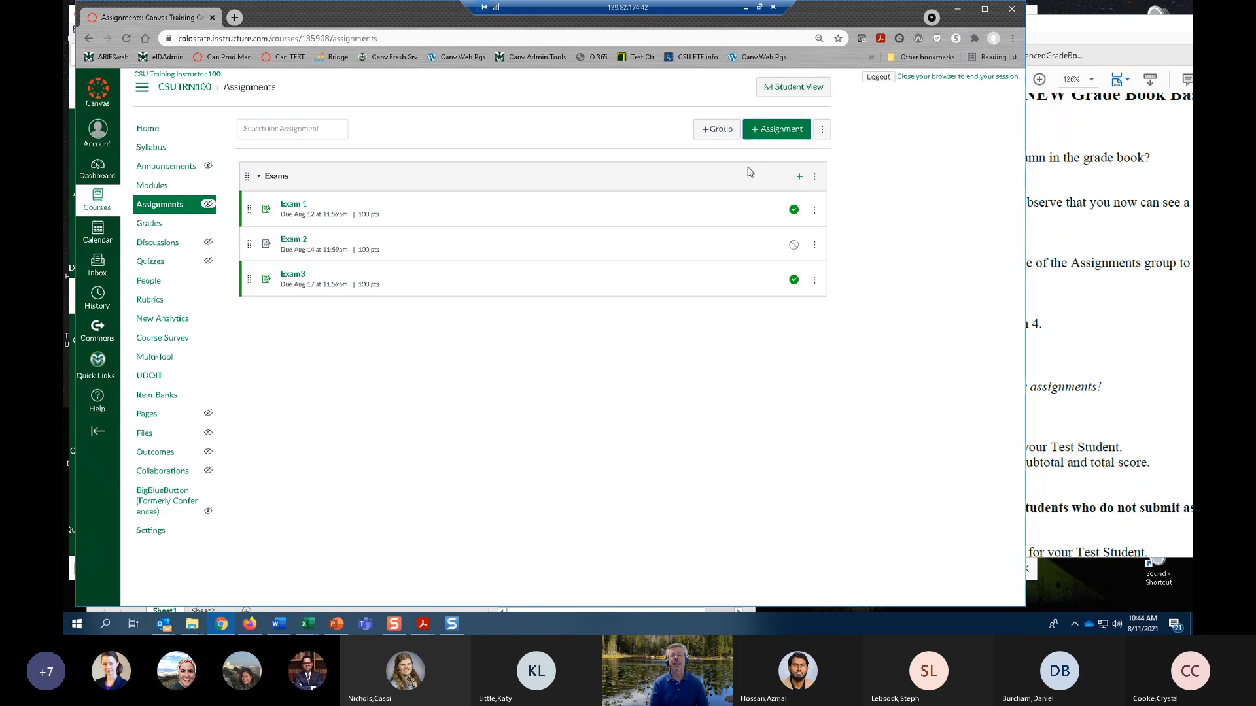
left_click(800, 177)
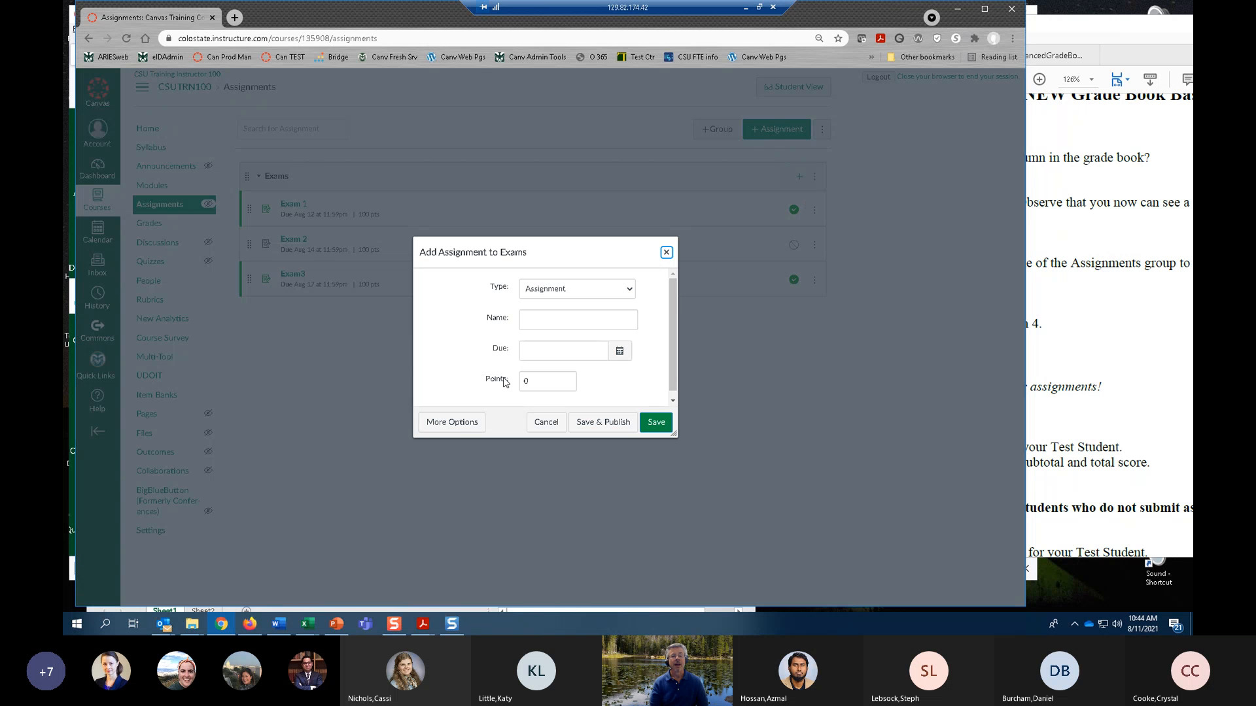
left_click(454, 427)
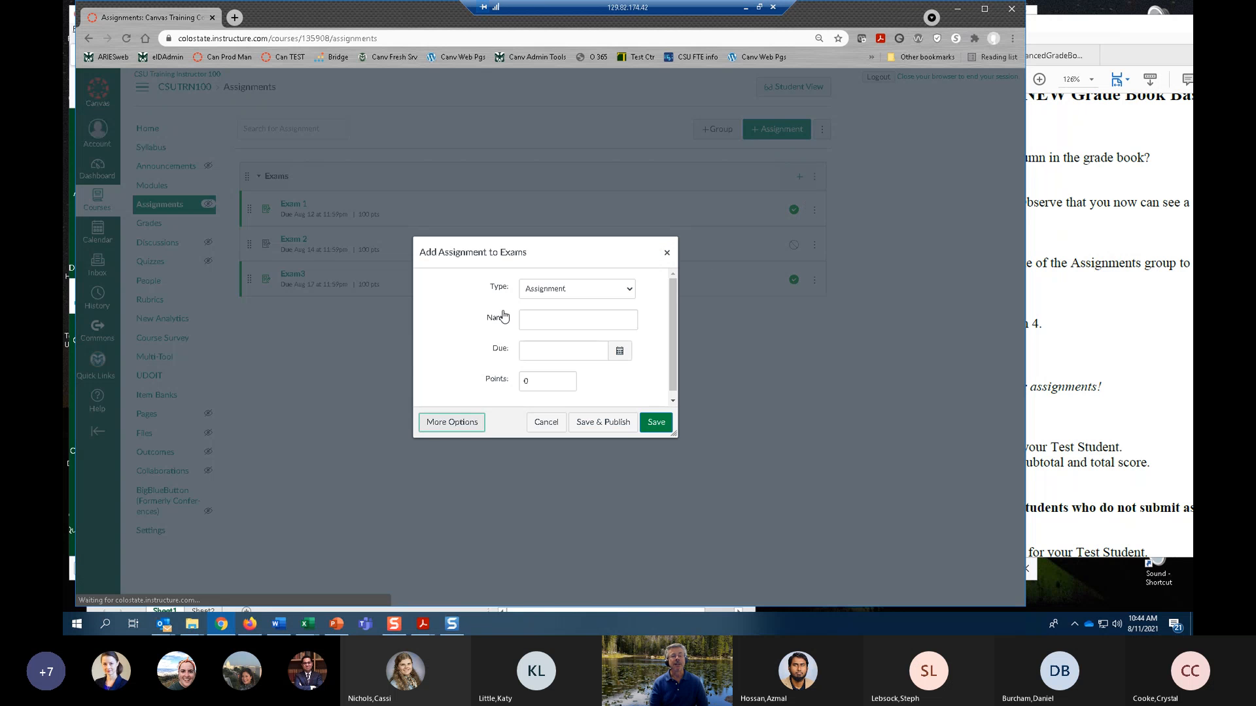
left_click(307, 165)
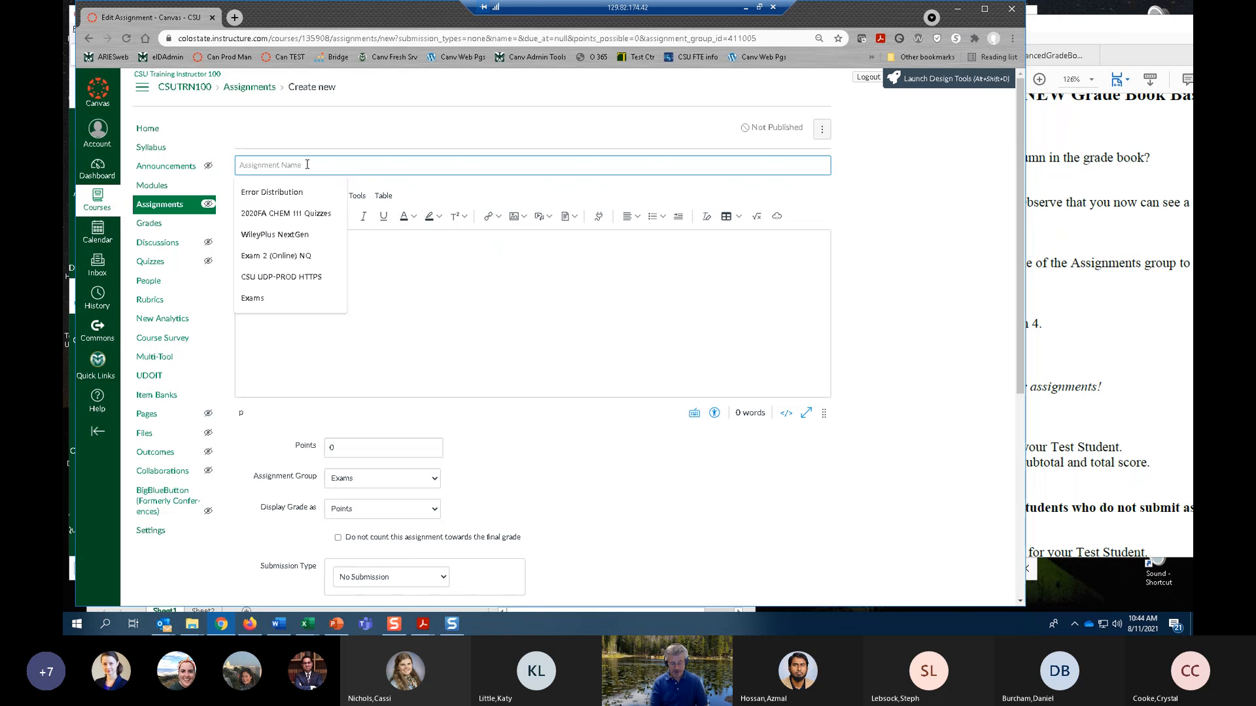
type("Exam")
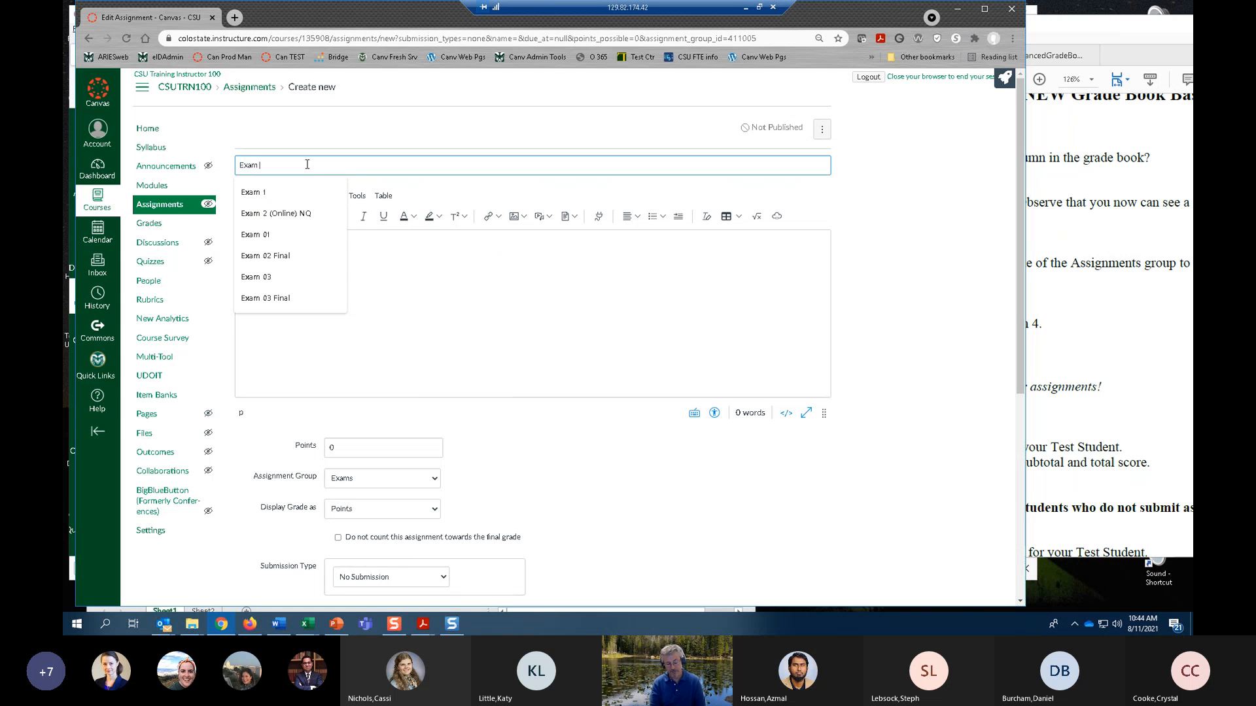
type(" 4")
left_click(541, 336)
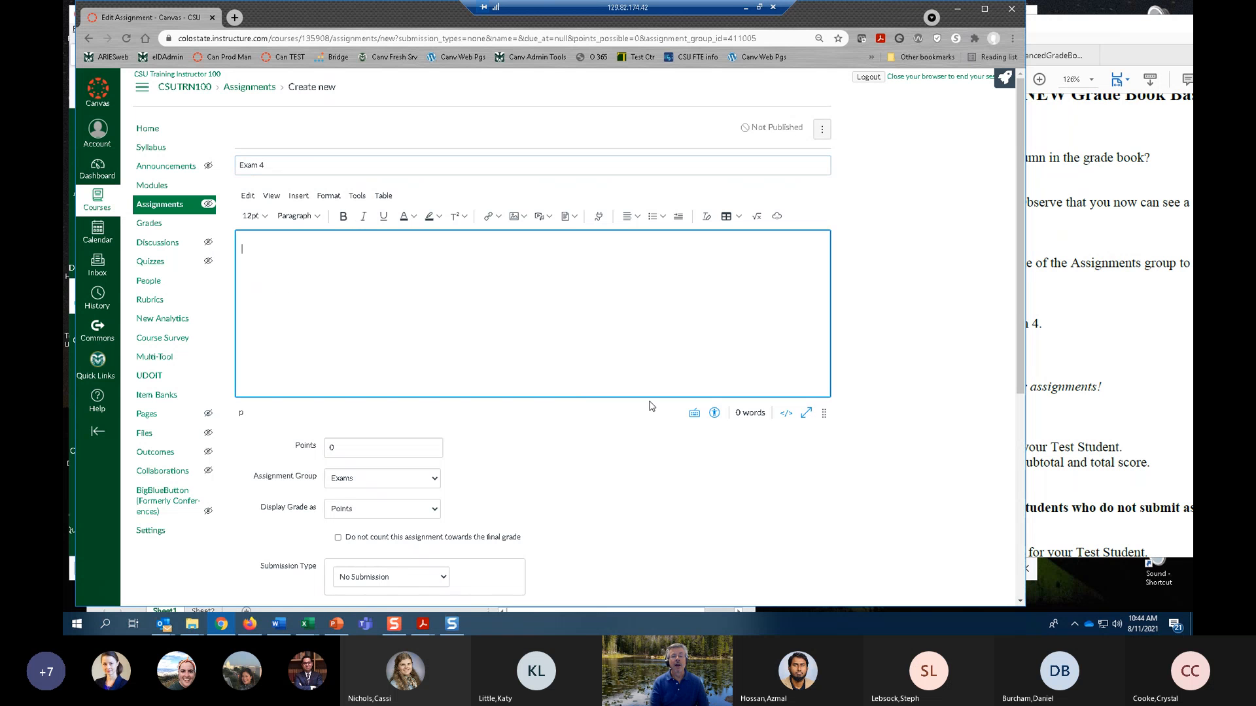
Set Exam 4's points to 90.
left_click(356, 449)
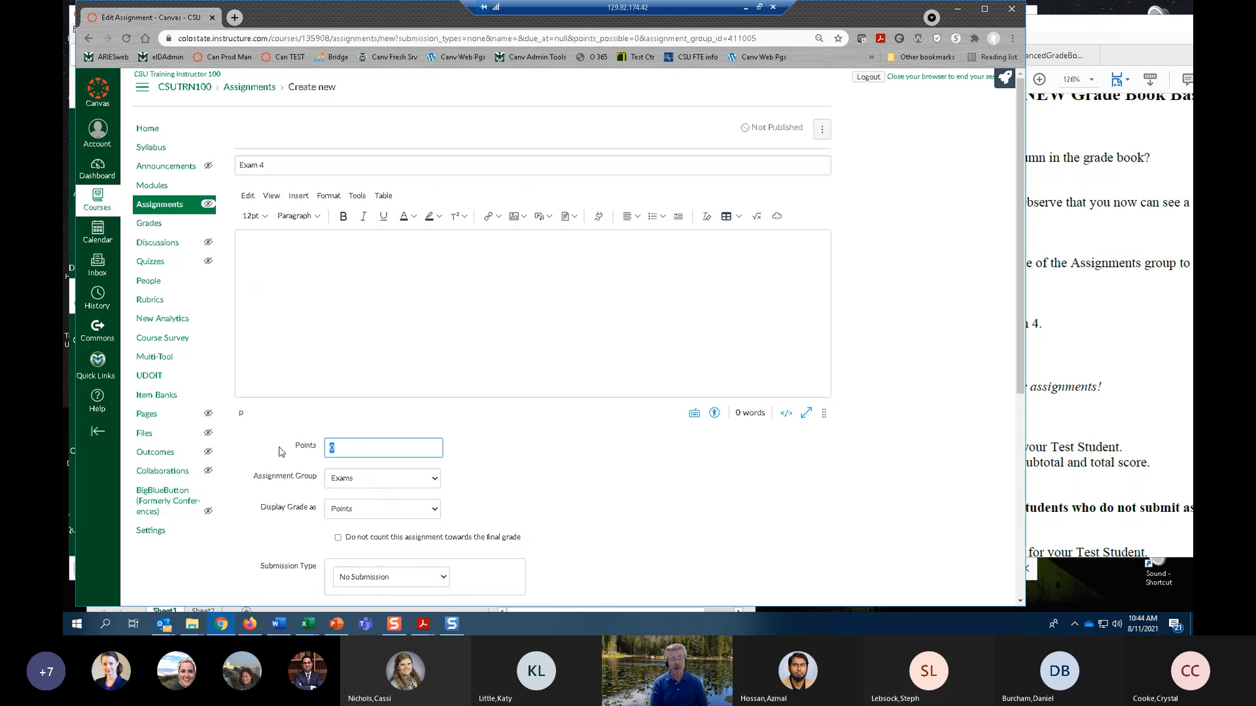
type("90")
left_click(864, 489)
Set Exam 4's due date to Aug 18, 2021 at 11:59pm and save it without publishing, returning to the assignments list.
scroll(870, 484, "down", 3)
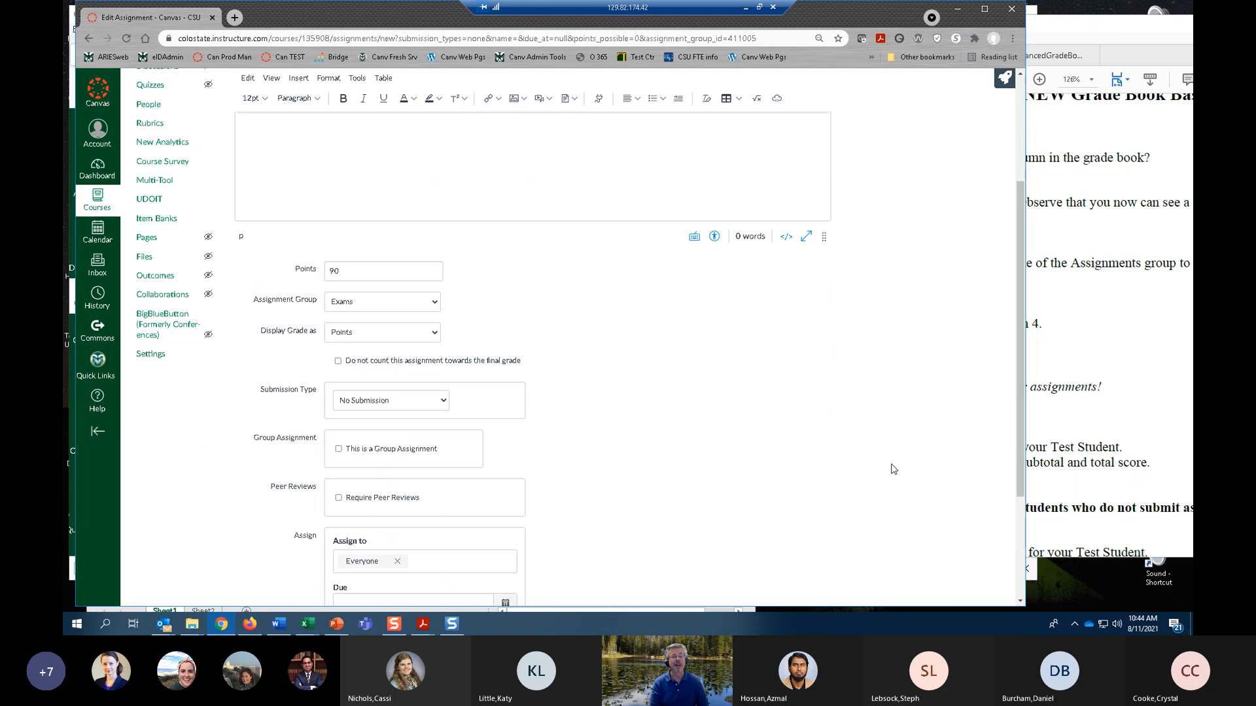
scroll(605, 364, "down", 3)
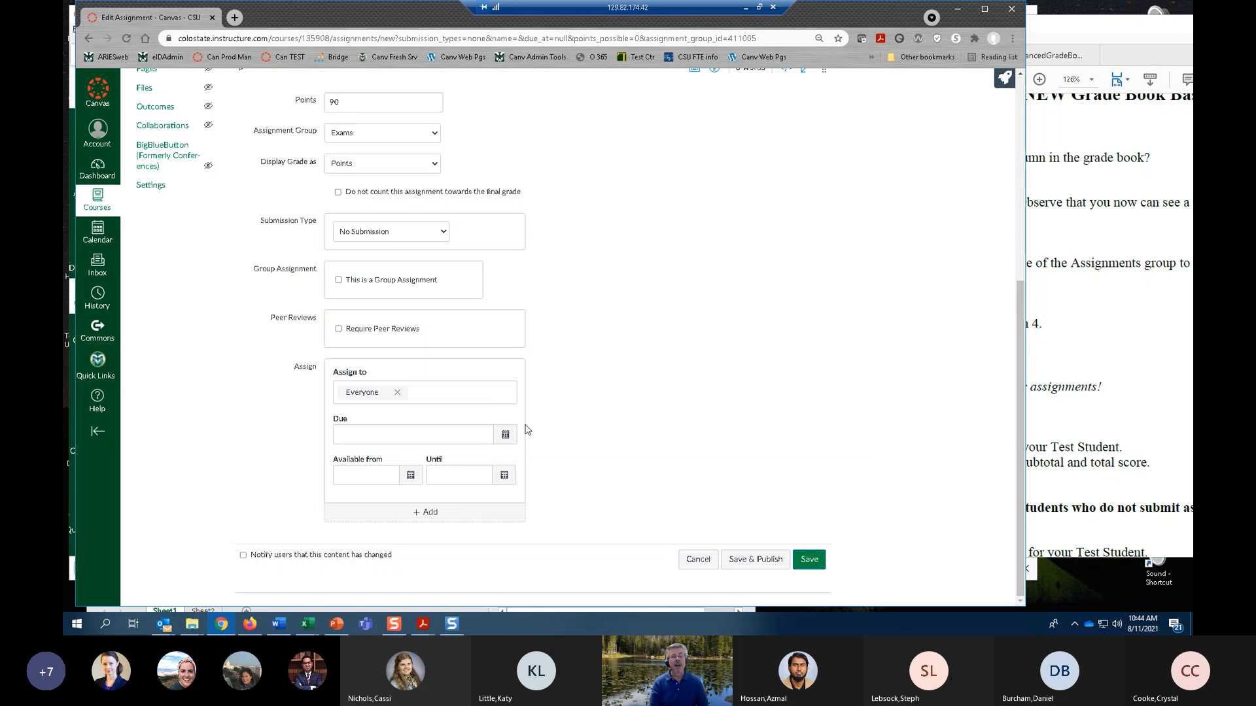
left_click(505, 436)
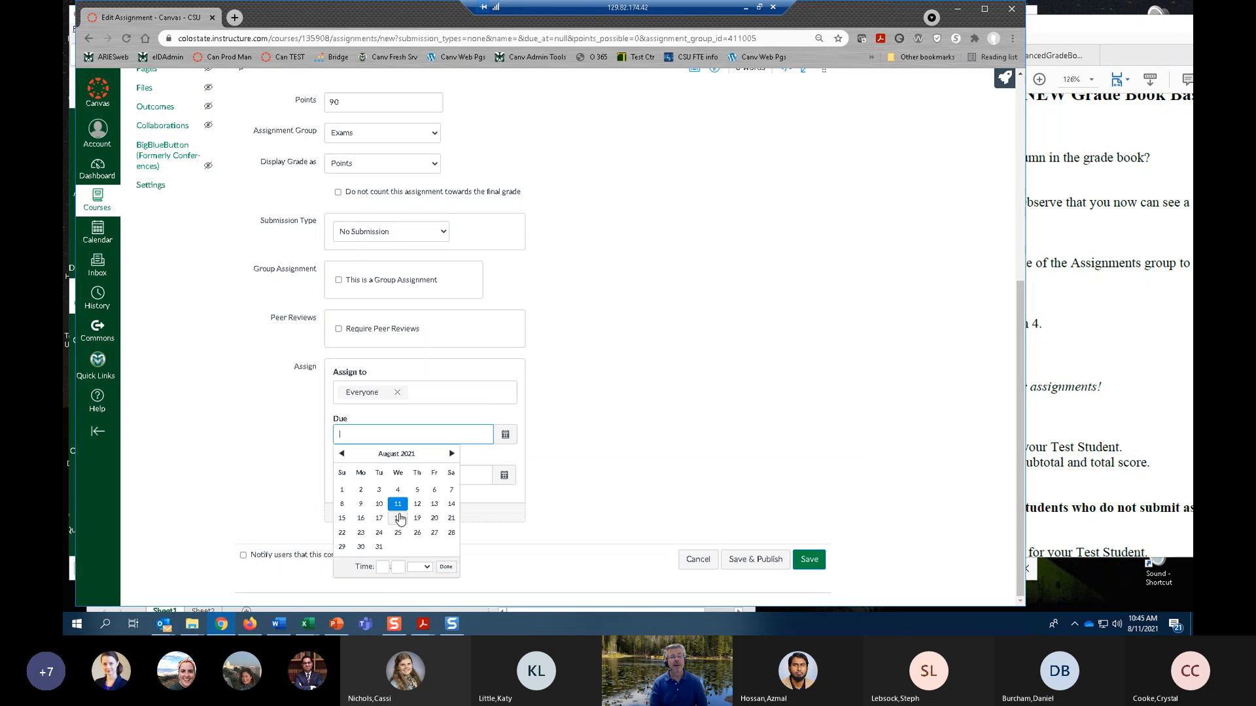
left_click(398, 520)
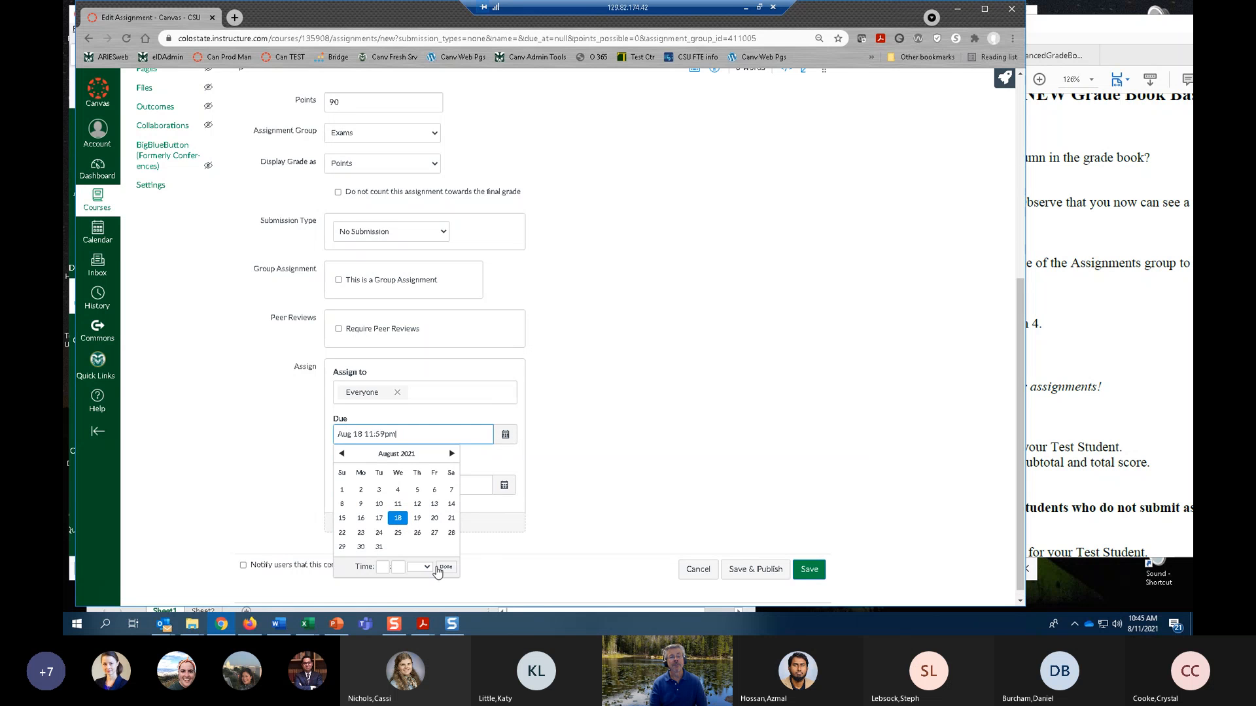
left_click(443, 569)
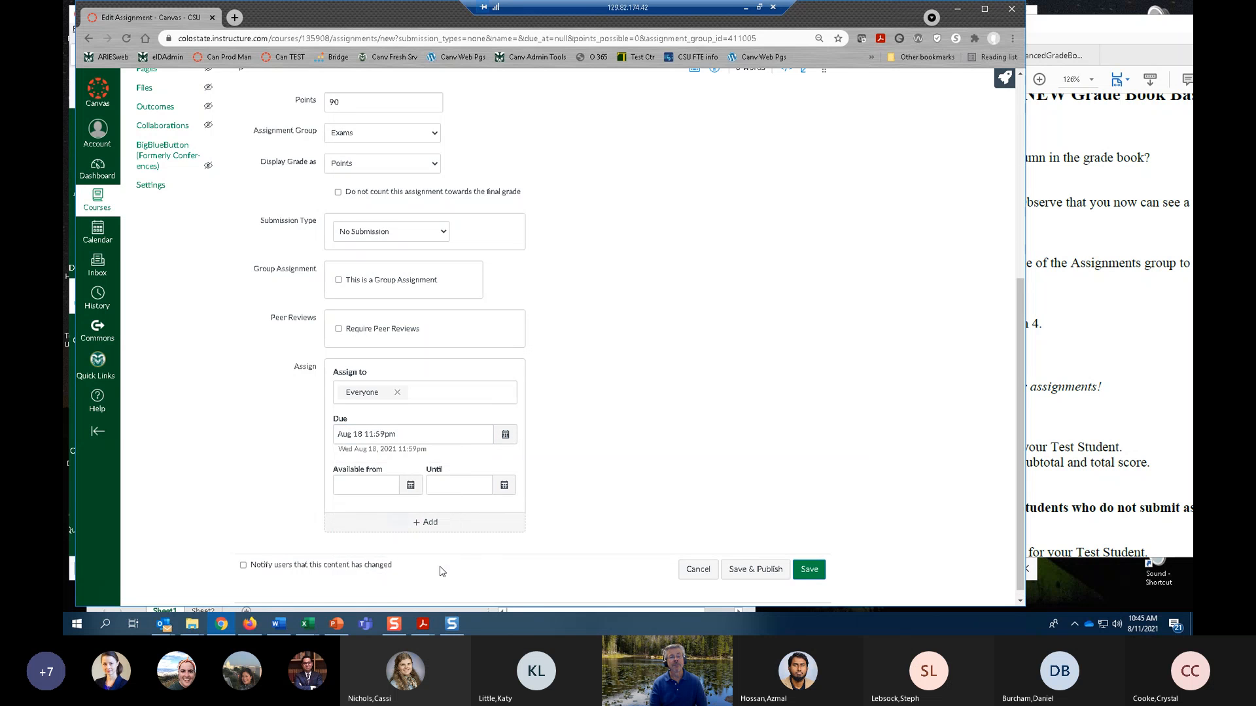
left_click(810, 570)
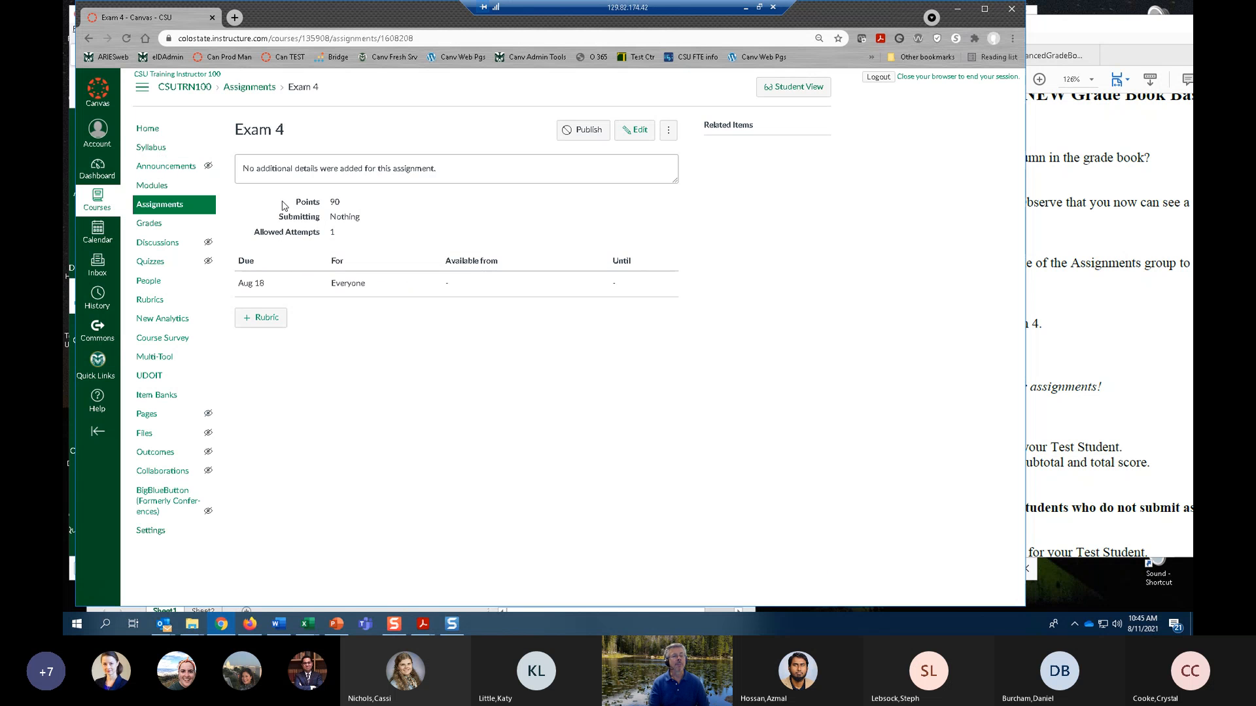
left_click(159, 207)
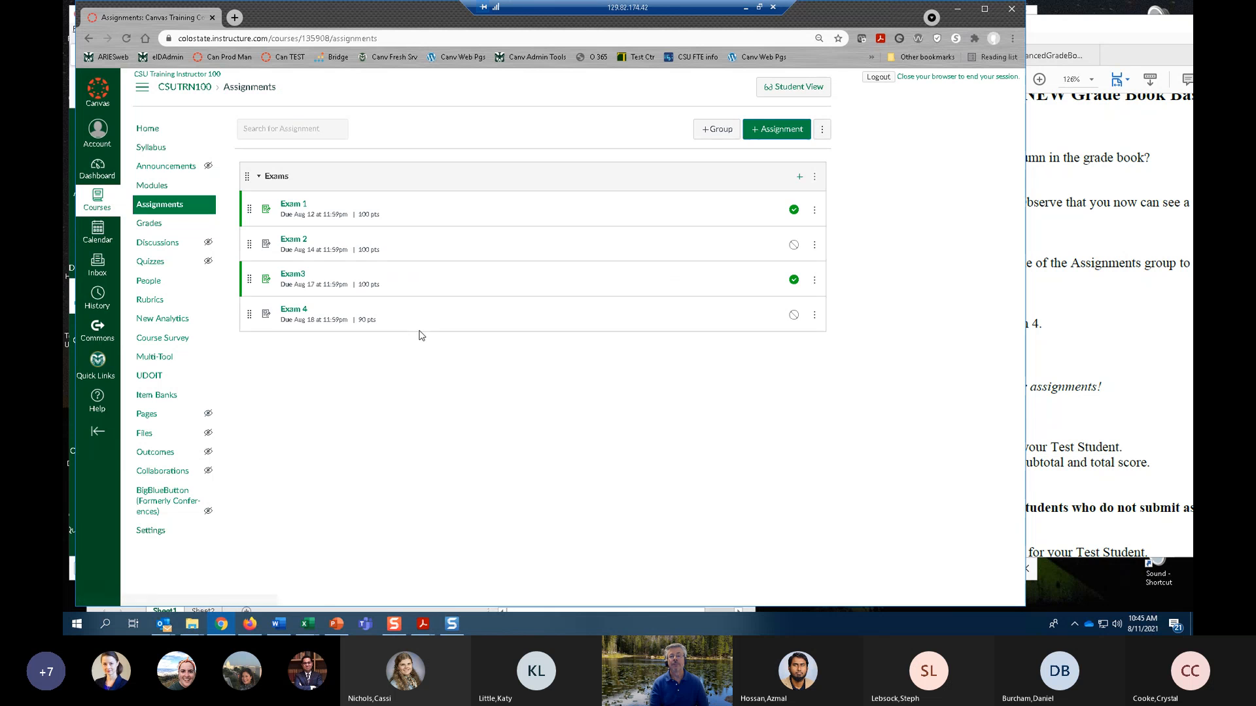
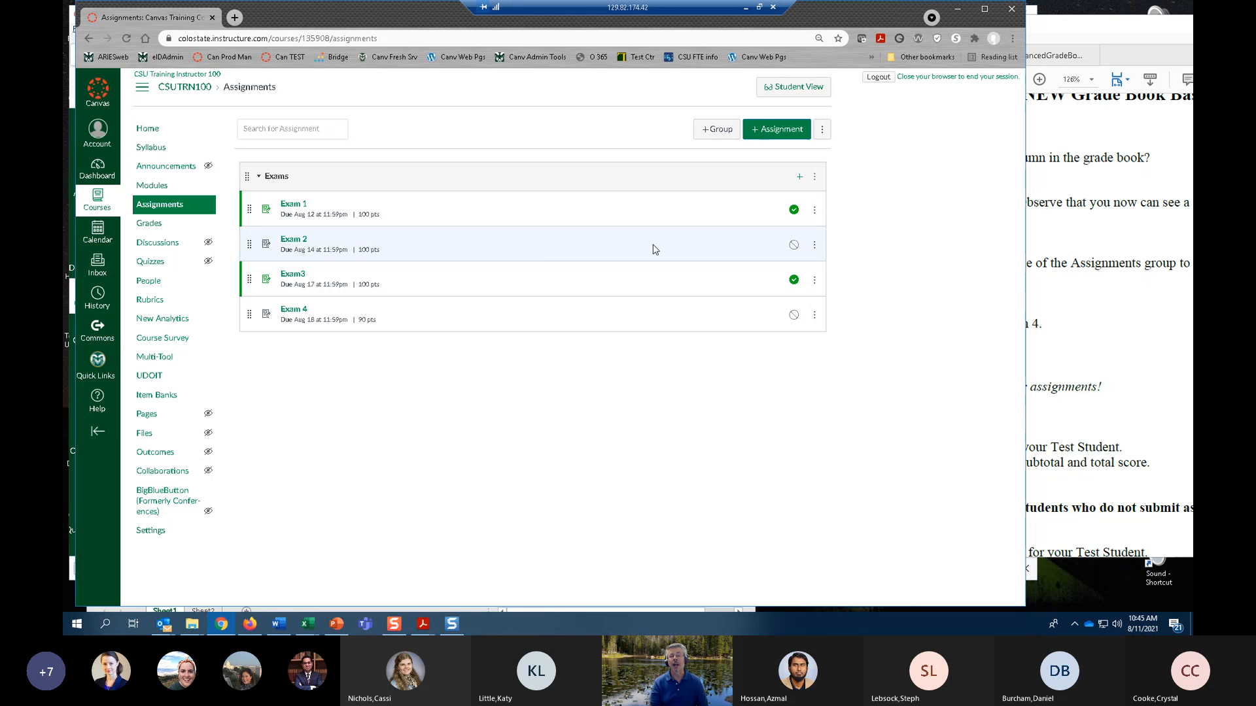
Publish Exam 2 and Exam 4 from the assignments list.
left_click(794, 251)
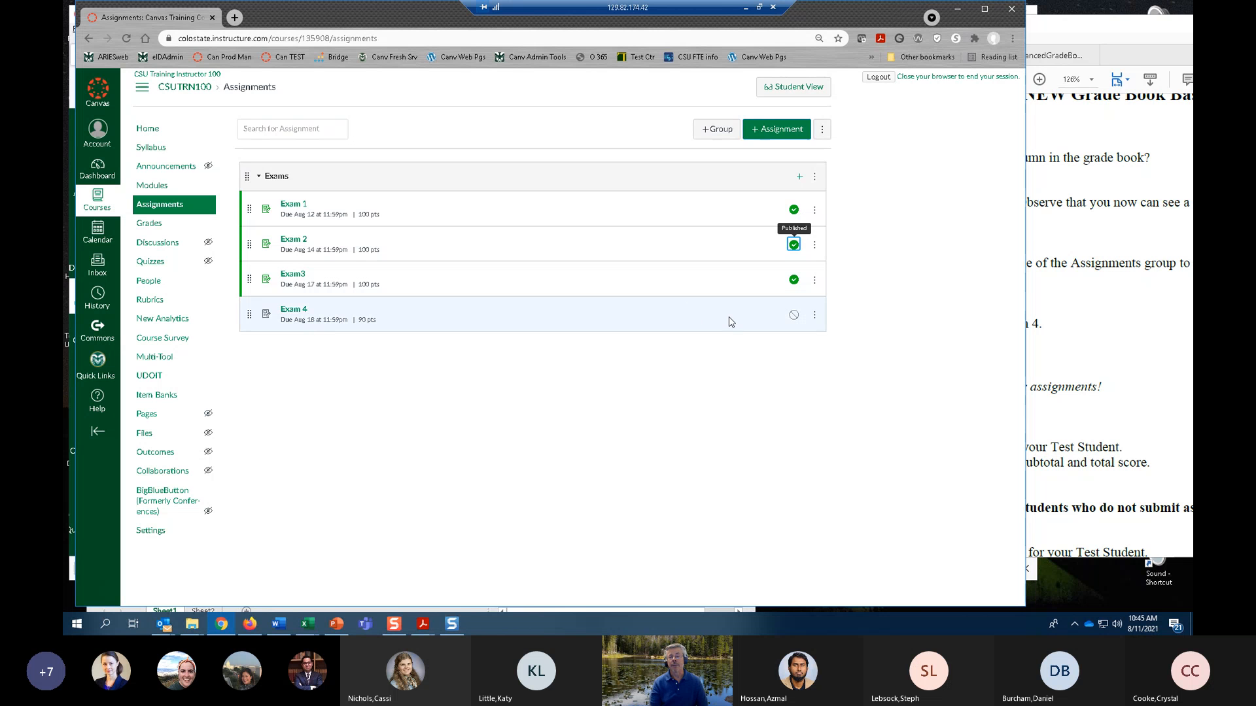
left_click(794, 315)
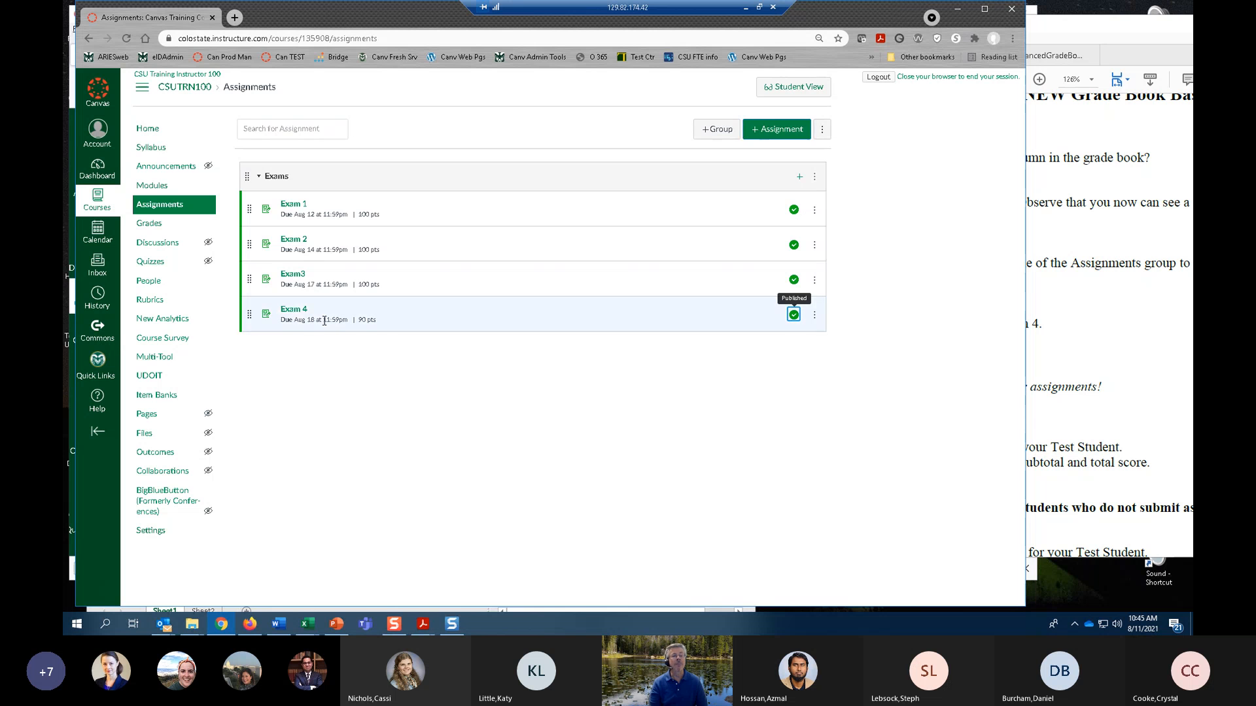
Edit Exam 4 to be worth 100 points, save it and return to the assignments list.
left_click(294, 311)
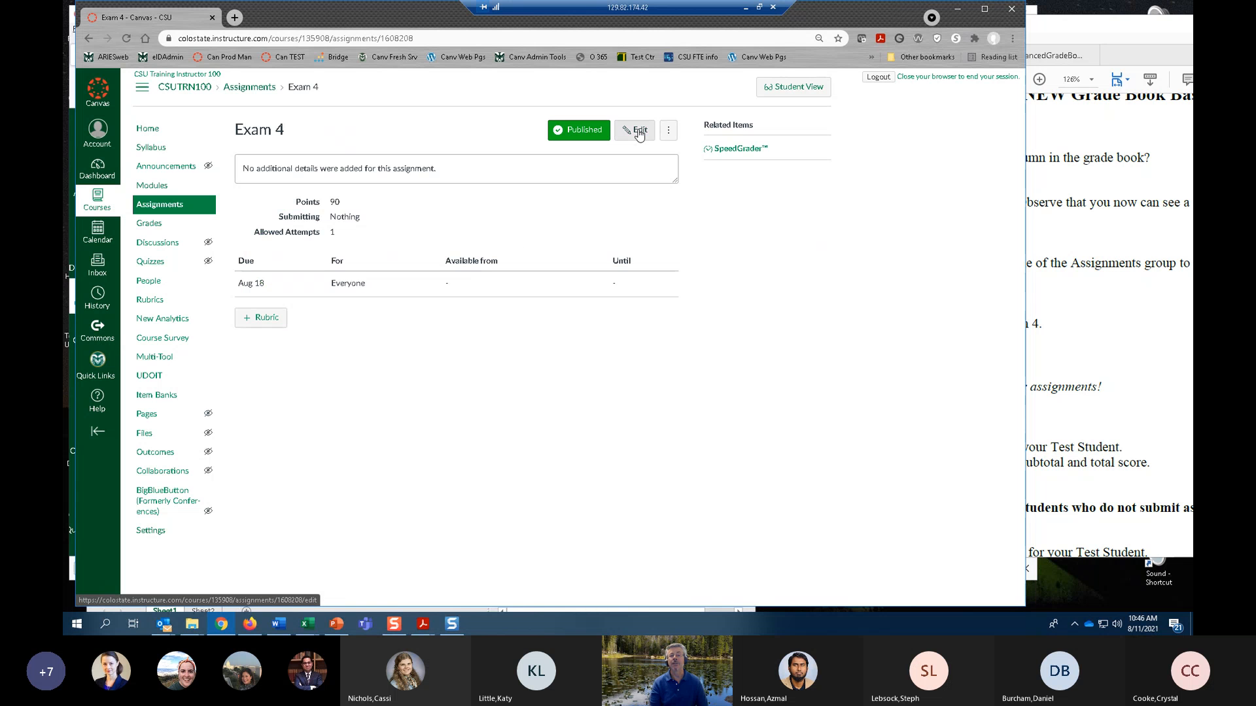
left_click(638, 131)
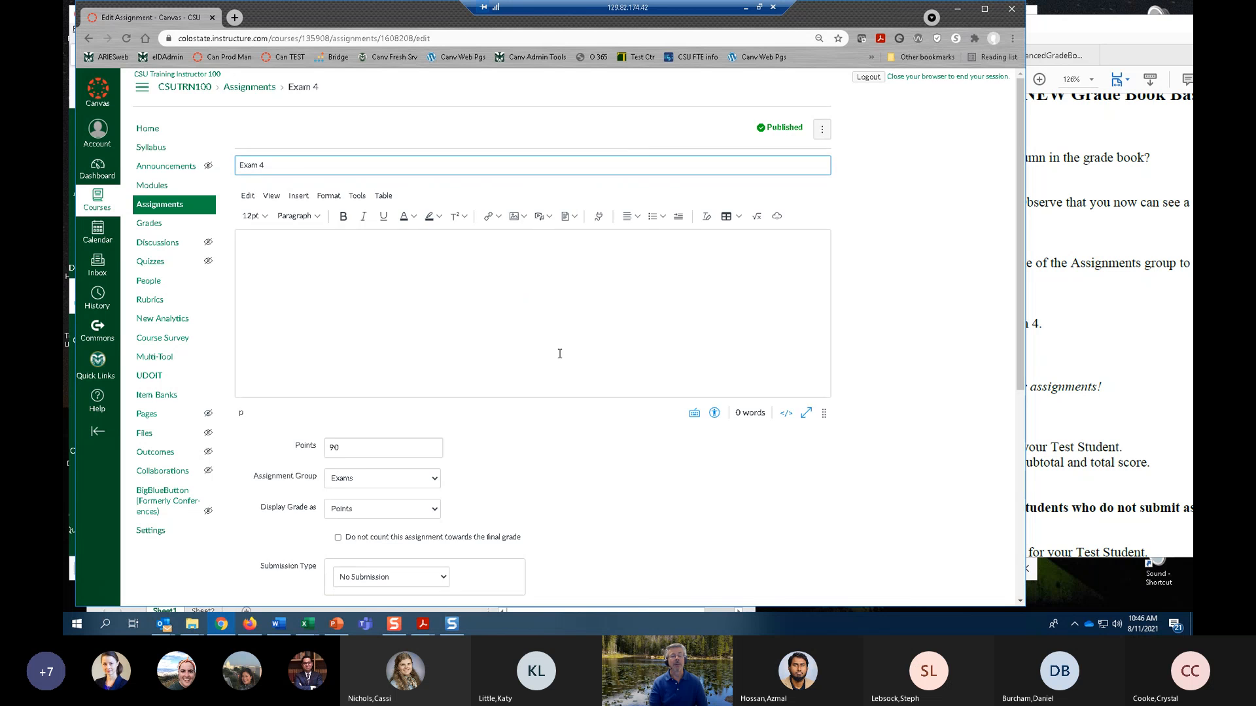
scroll(492, 355, "down", 2)
left_click_drag(375, 330, 288, 333)
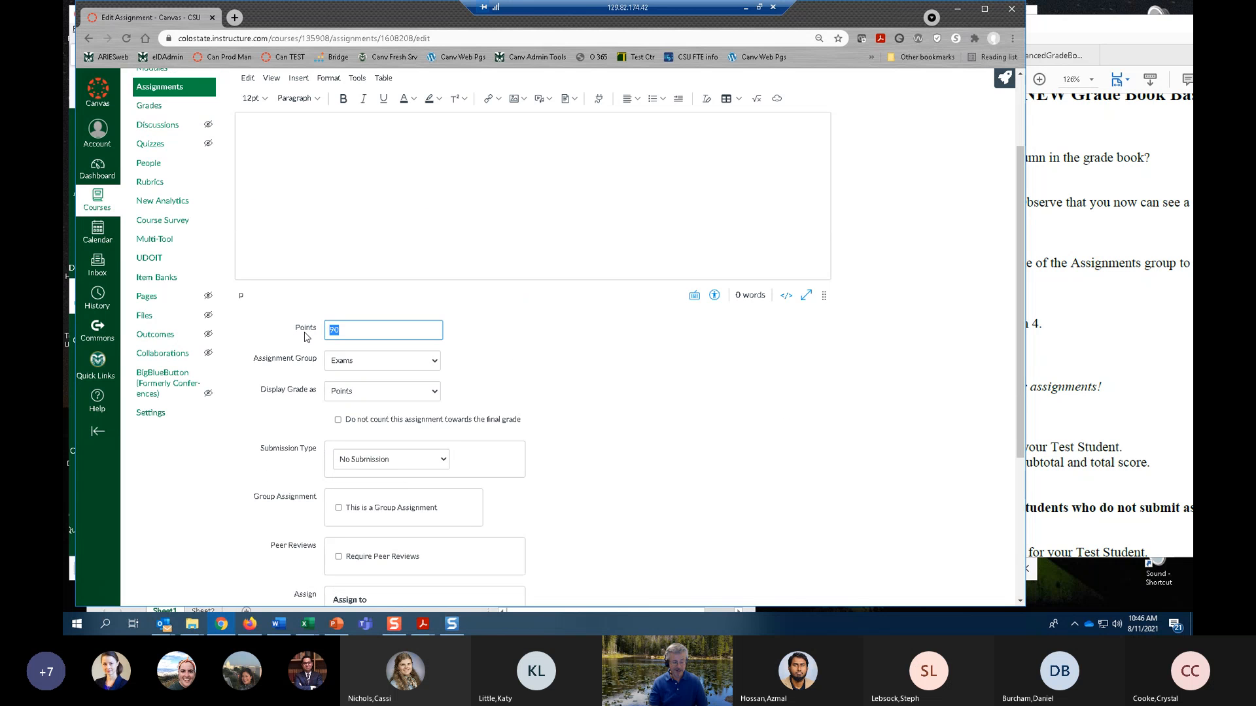
type("100")
left_click(754, 407)
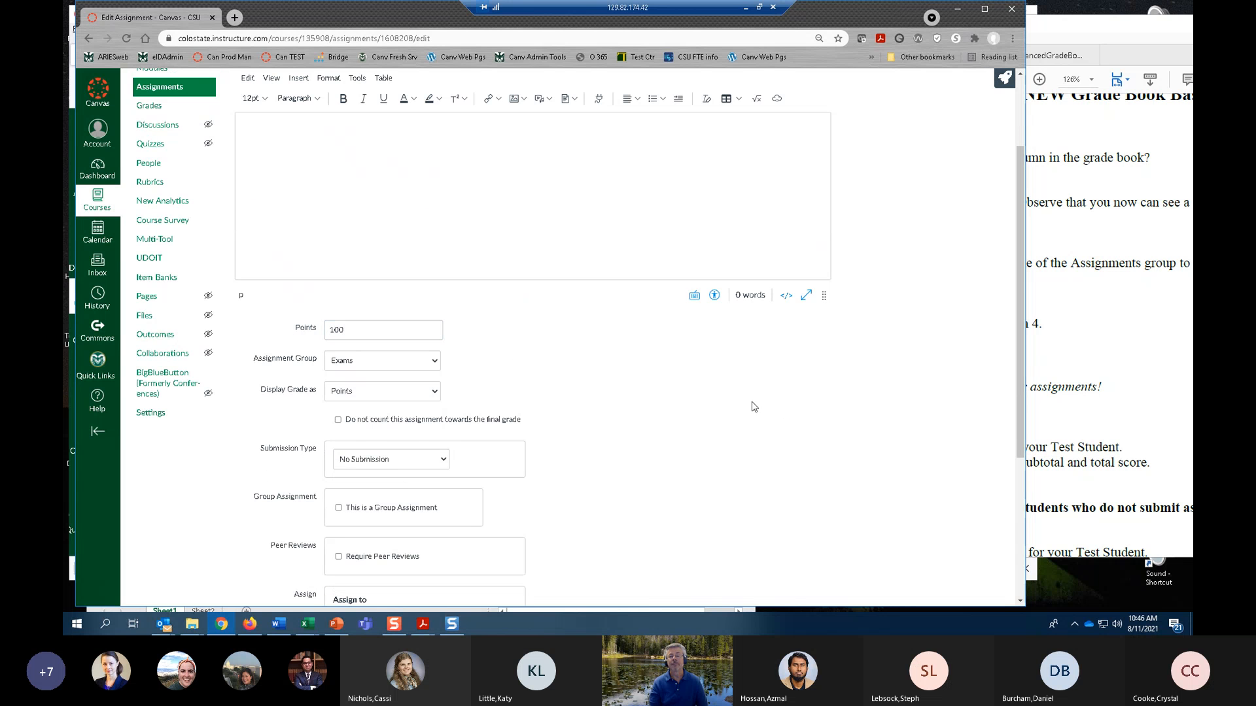
scroll(663, 407, "down", 4)
left_click(807, 558)
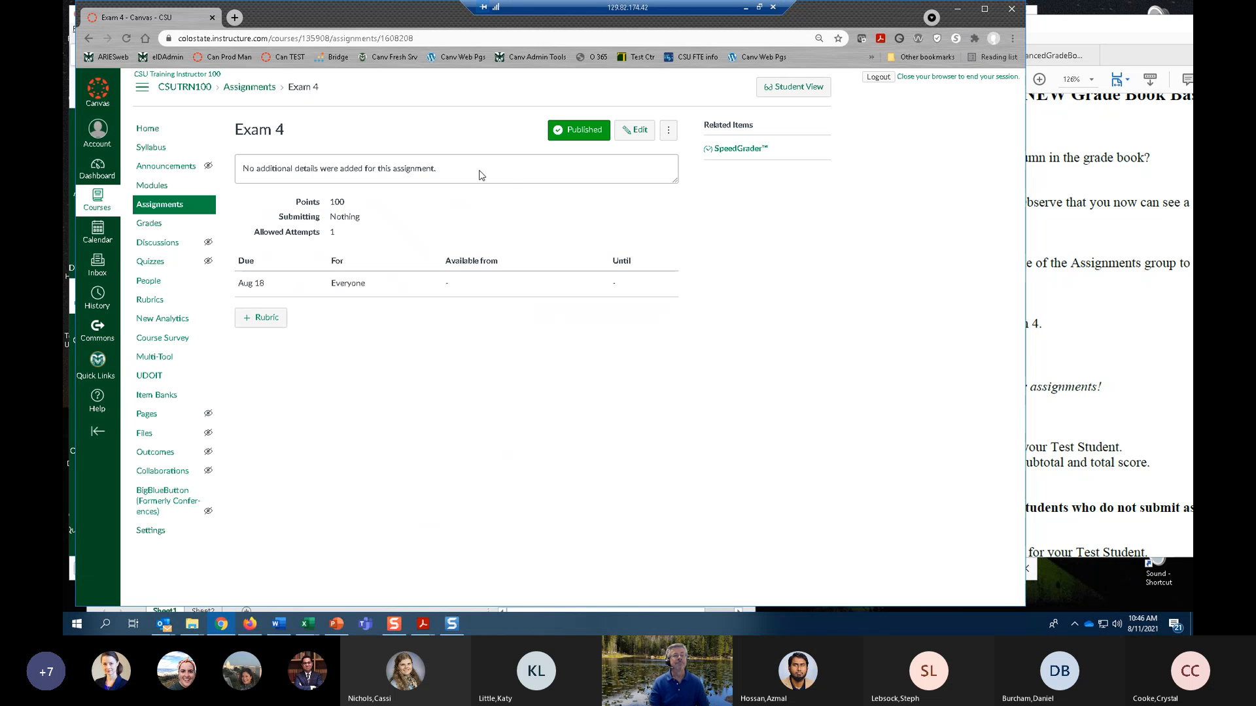
left_click(168, 205)
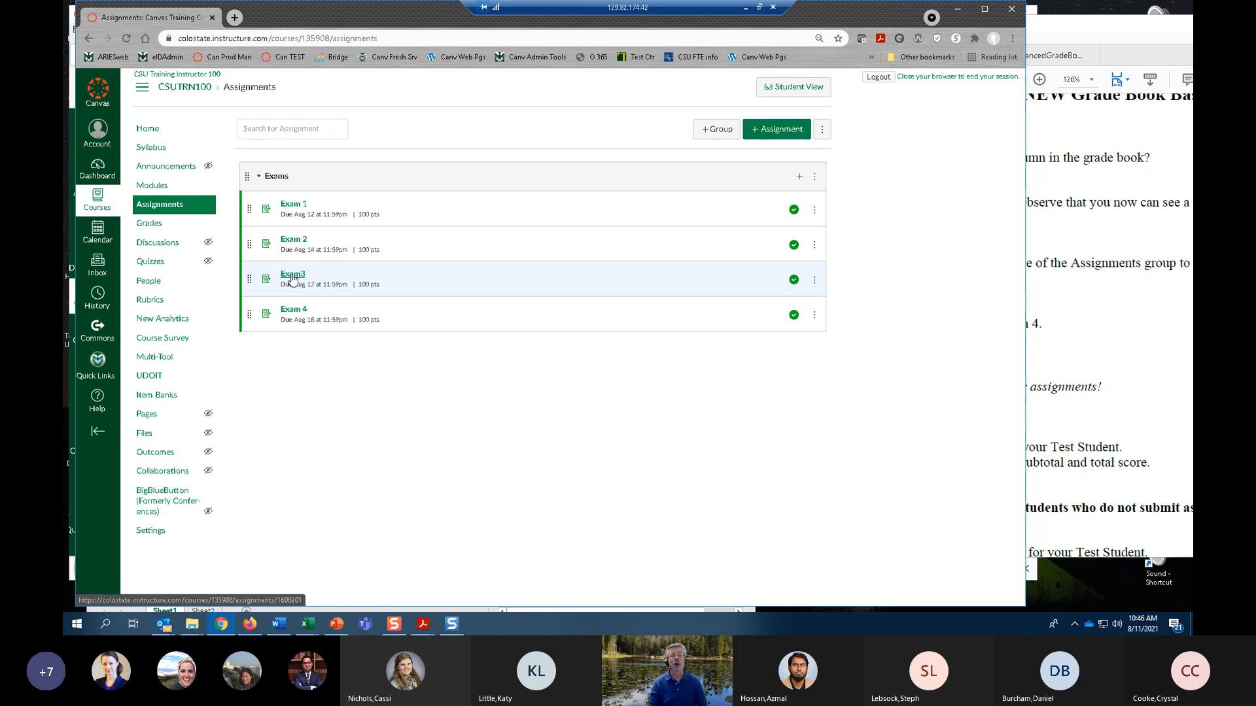
Open Exam3 for editing with full options and rename it as "Exam 3".
left_click(815, 283)
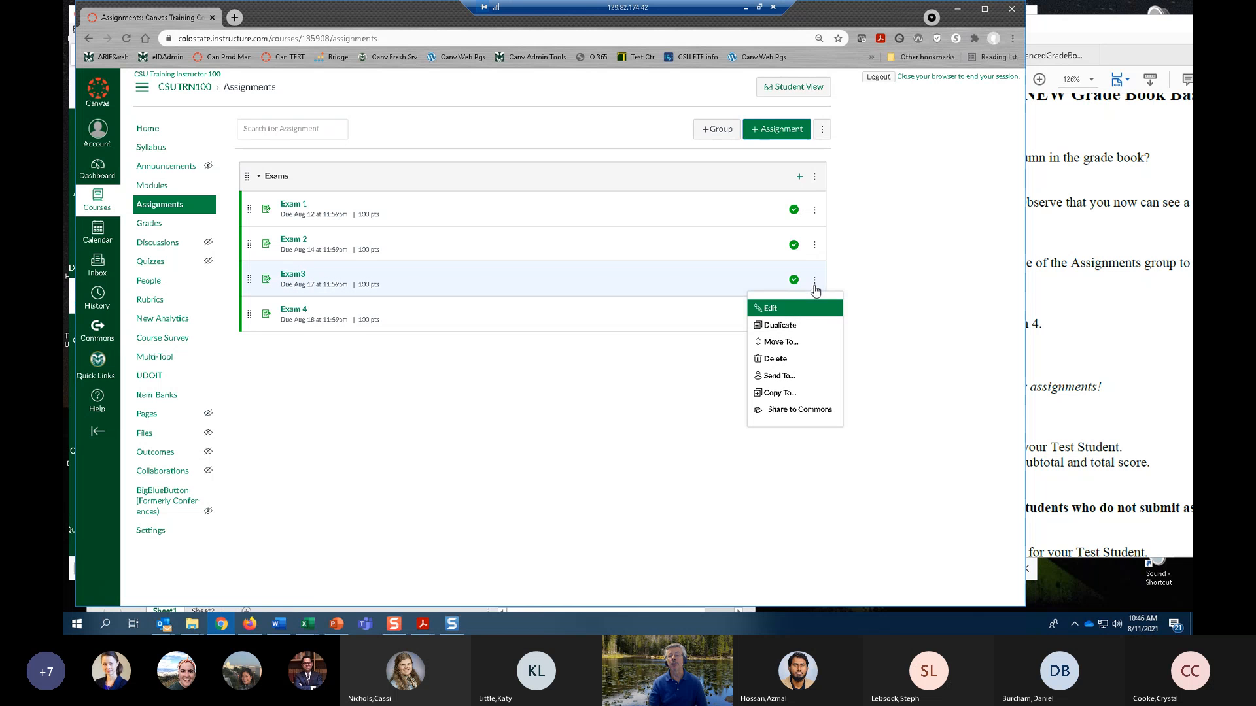
left_click(783, 312)
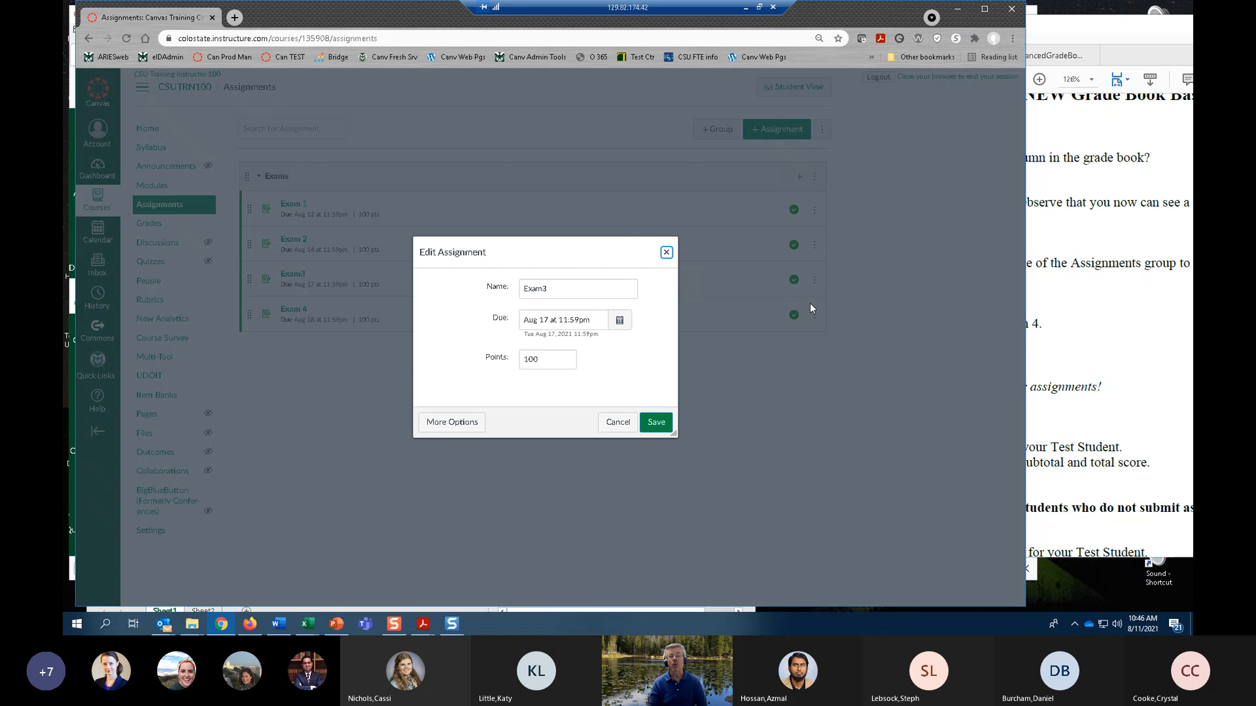
left_click(451, 422)
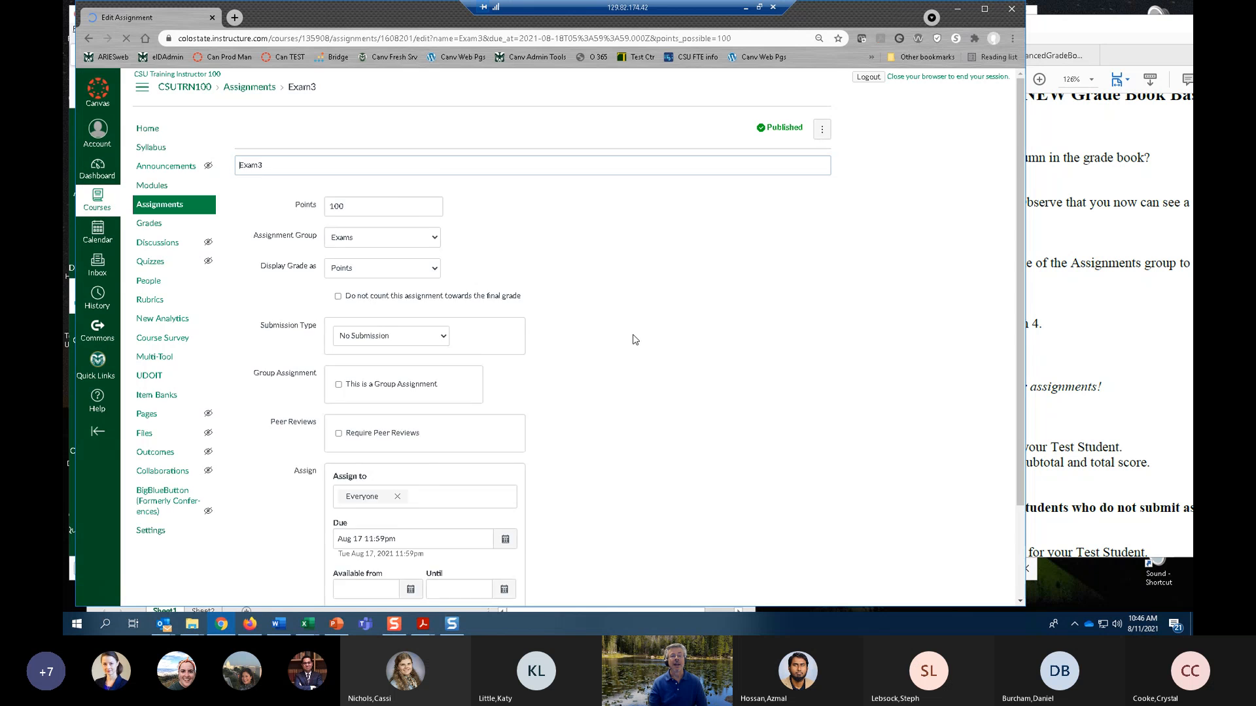
scroll(533, 390, "down", 3)
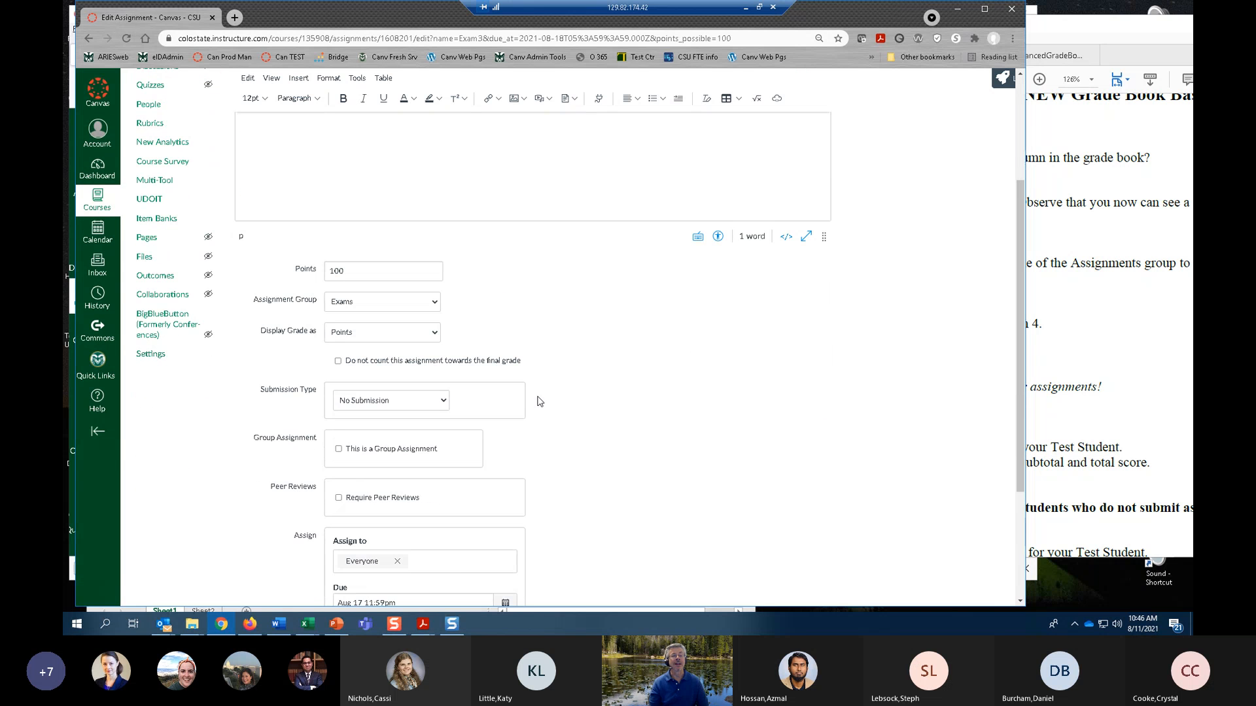
scroll(512, 371, "up", 2)
scroll(512, 372, "up", 1)
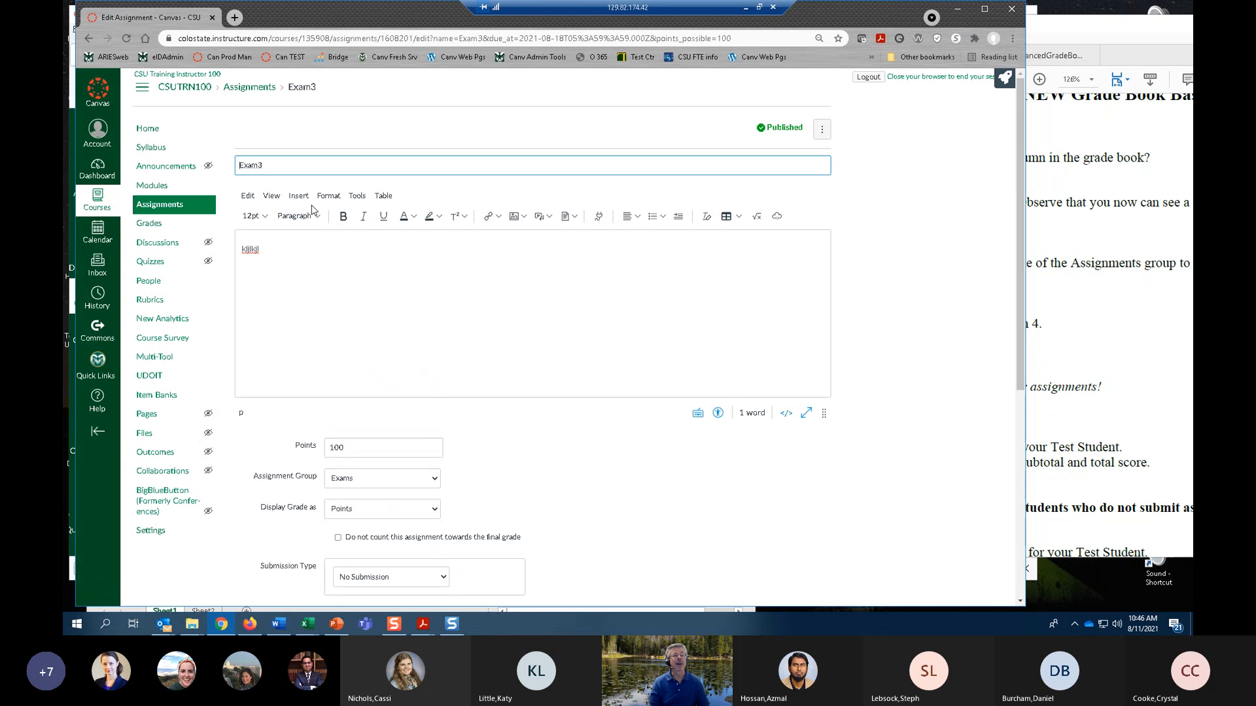
left_click(259, 165)
Append the filler text "kjhkjhjkjkhk" to Exam 3's instructions, save the assignment and return to the assignments list.
left_click(269, 251)
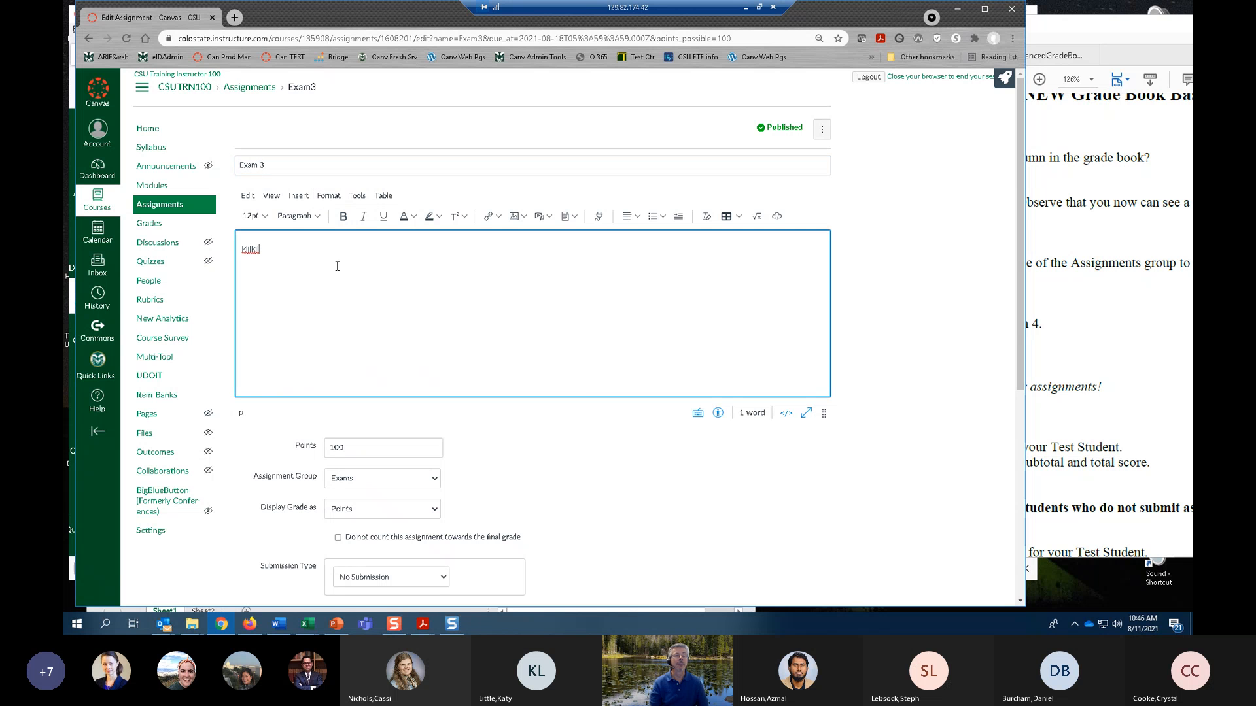
type("kjhkjhjkjkhk")
scroll(575, 373, "down", 5)
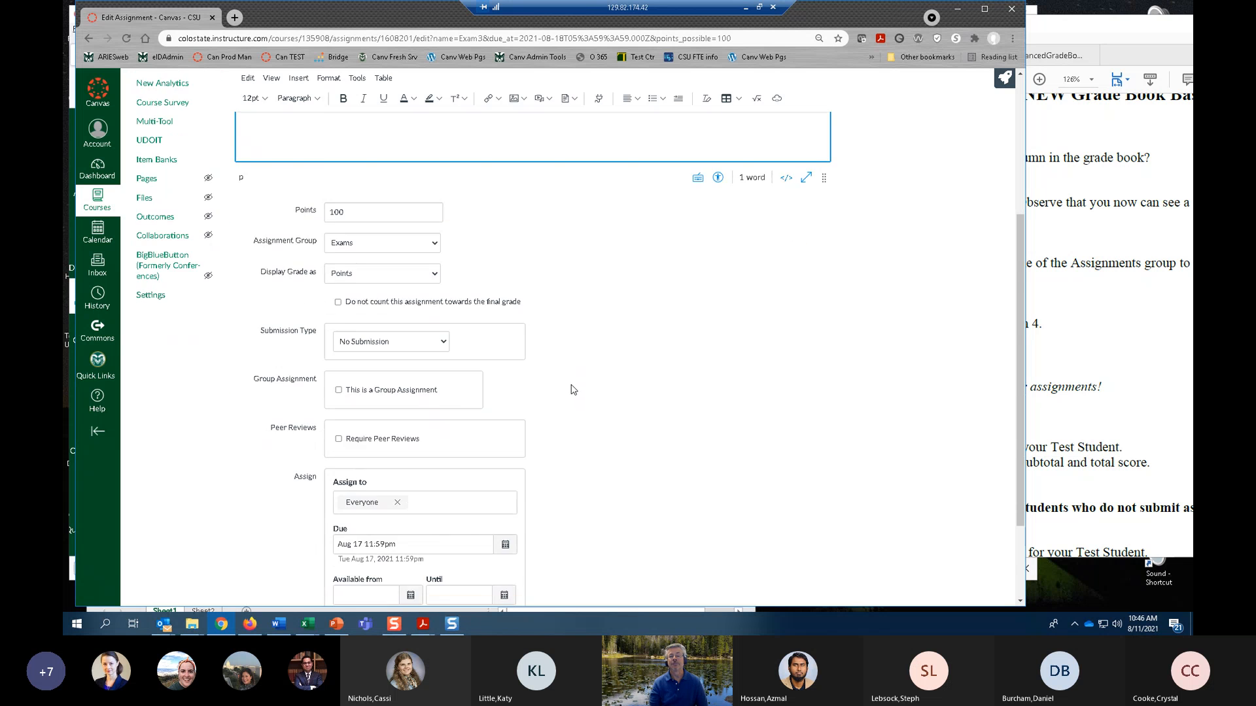
left_click(808, 560)
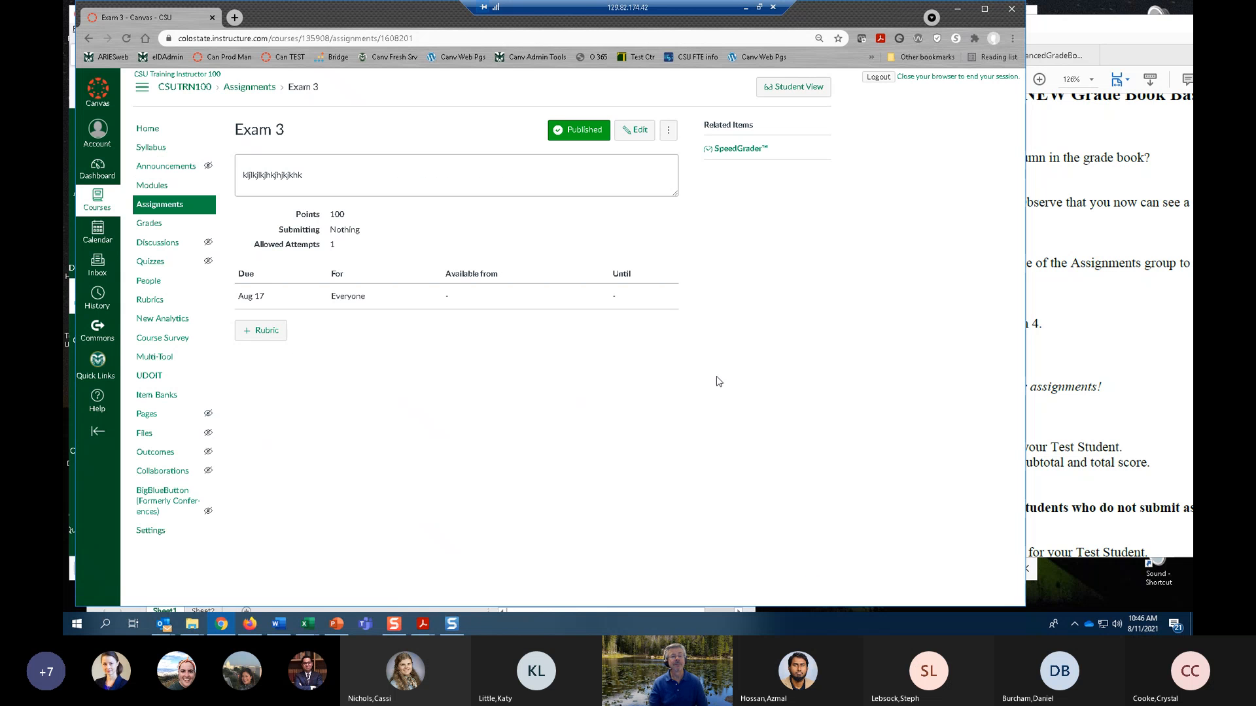
left_click(167, 206)
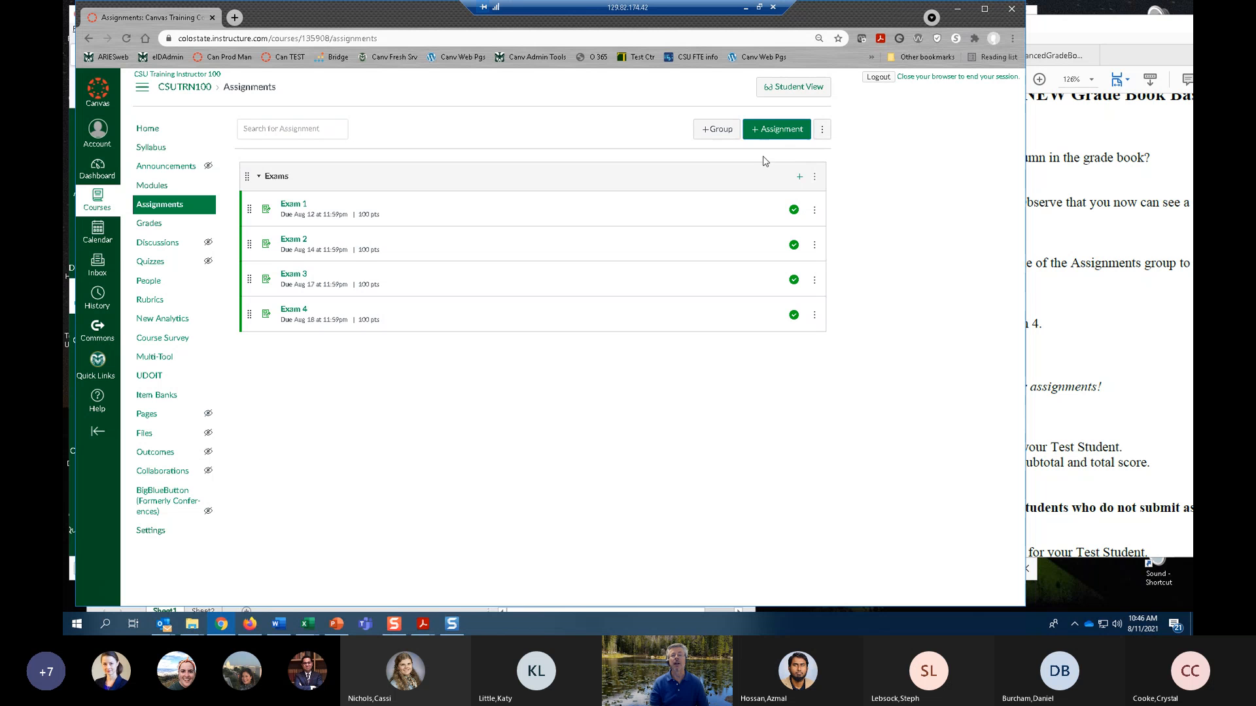
Check the course's assignments, home page and modules as the Test Student, and leave Student View.
left_click(802, 91)
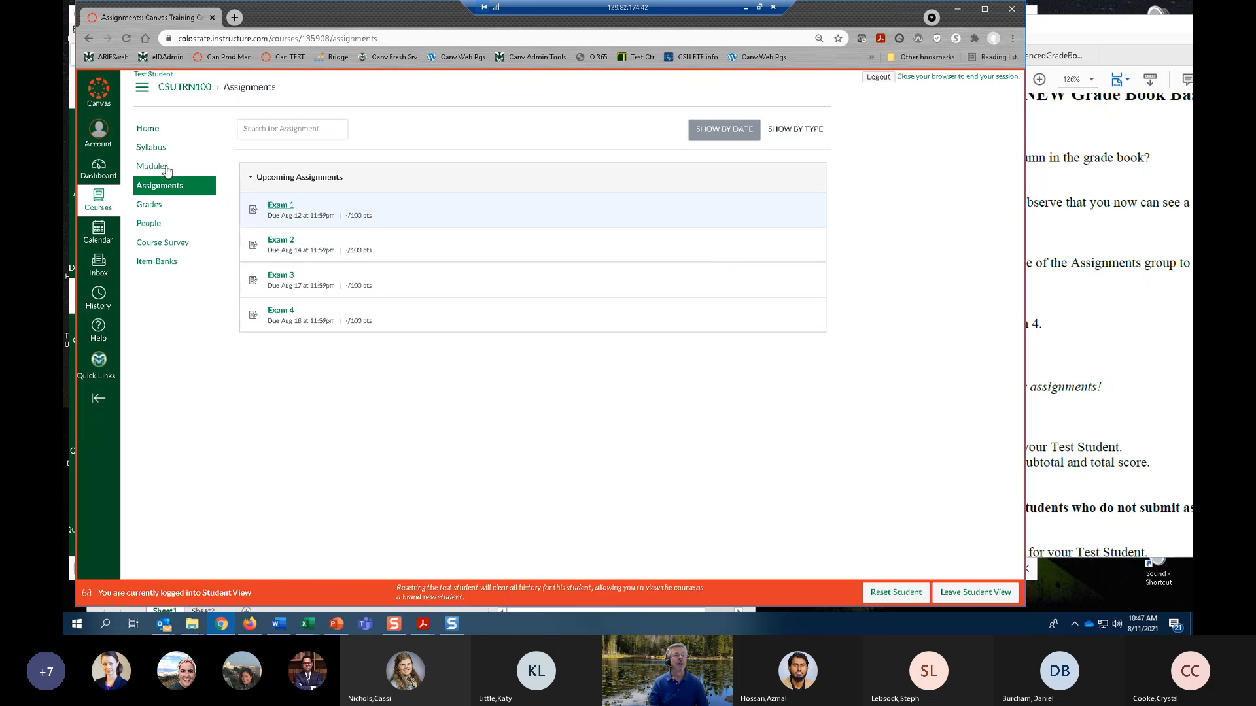
left_click(147, 129)
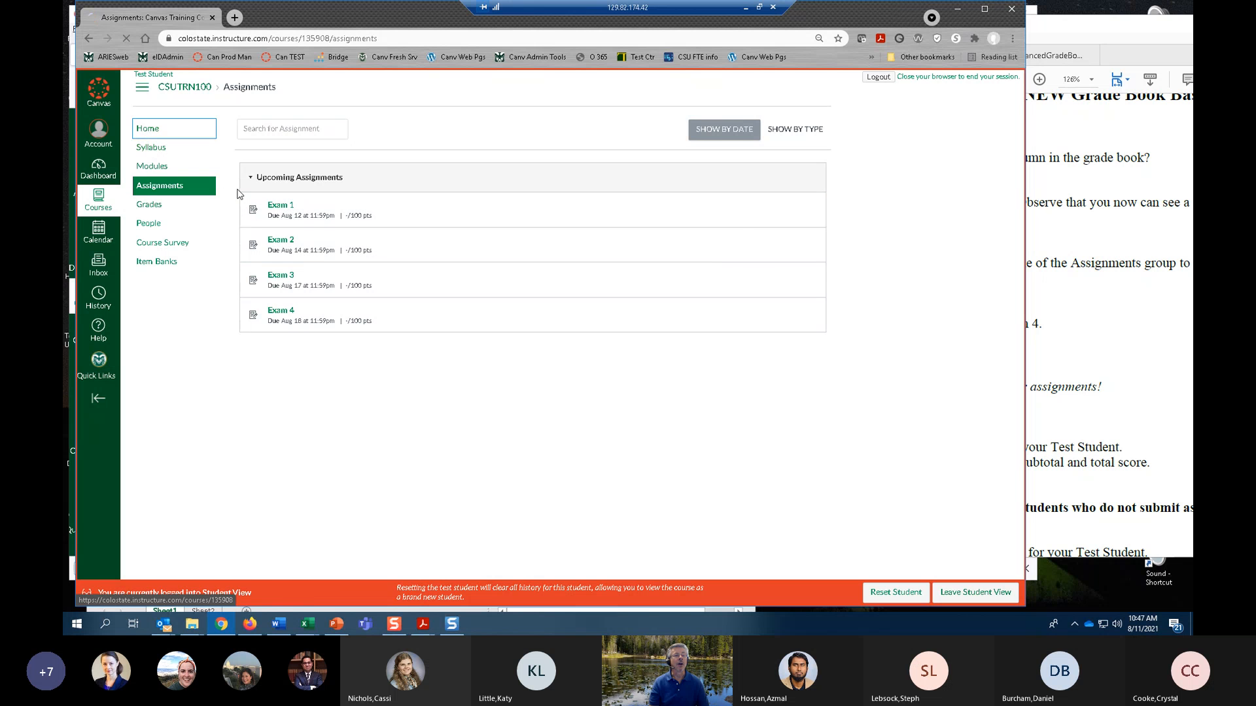
left_click(159, 185)
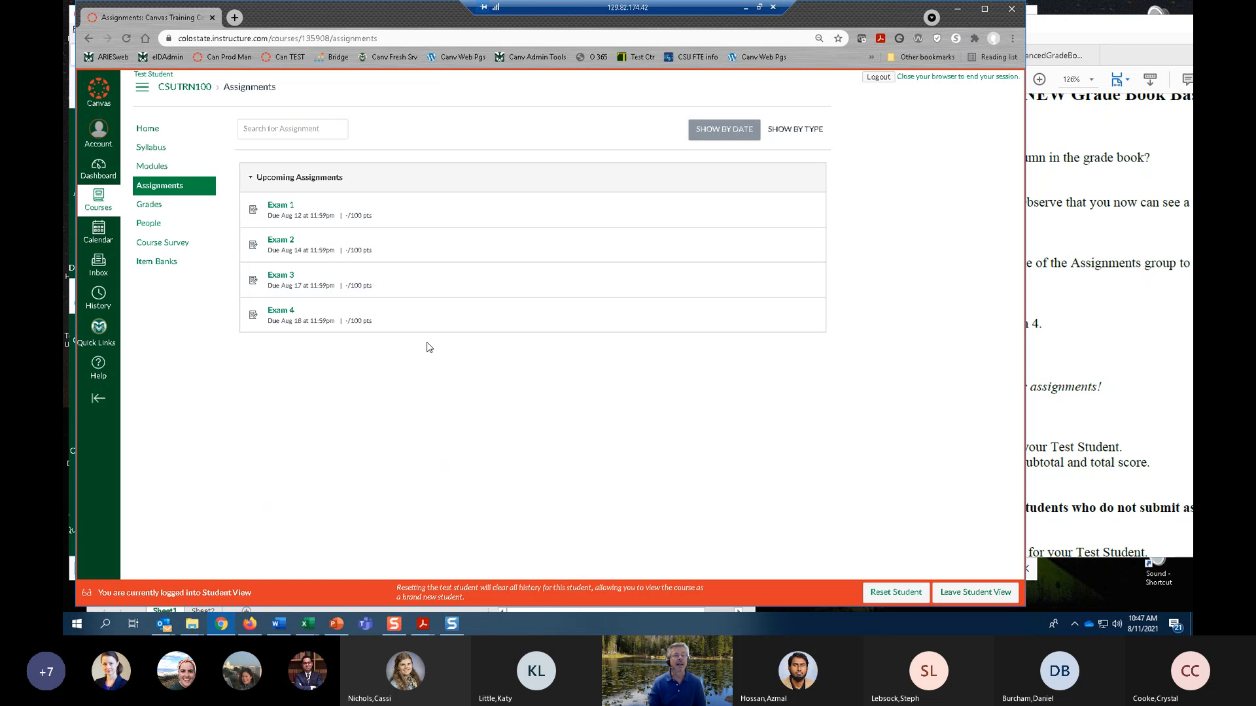
left_click(155, 169)
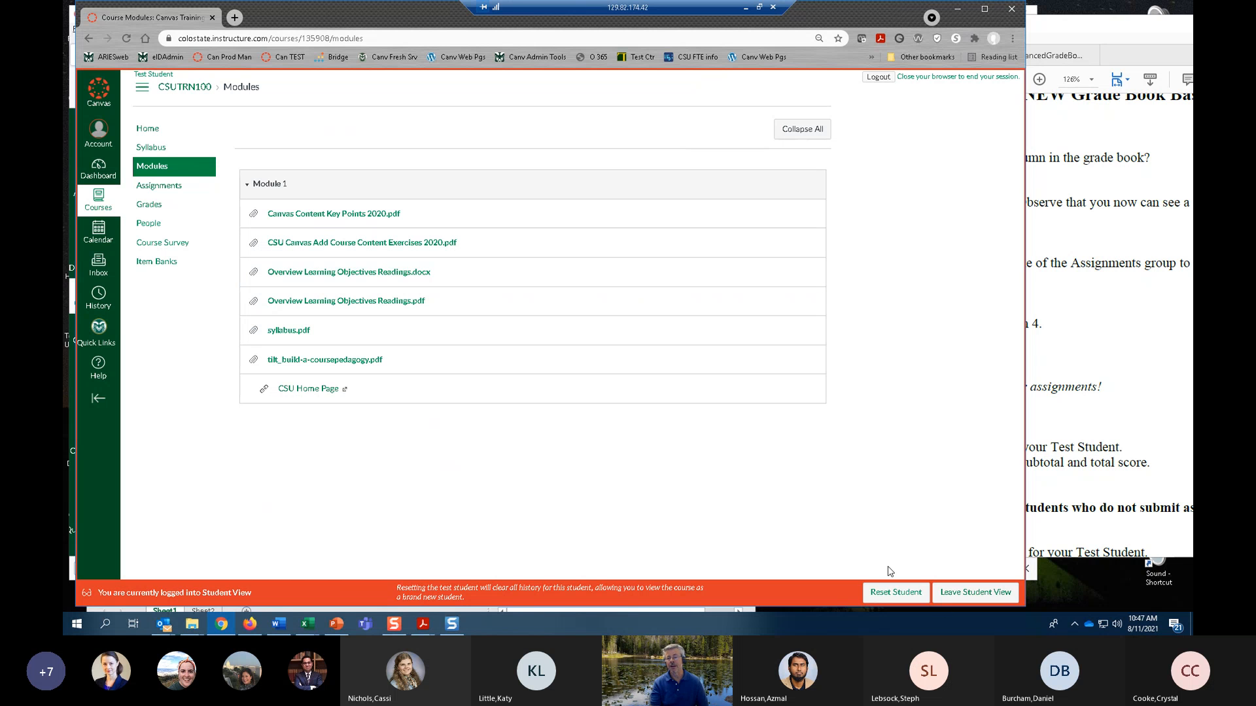
left_click(975, 592)
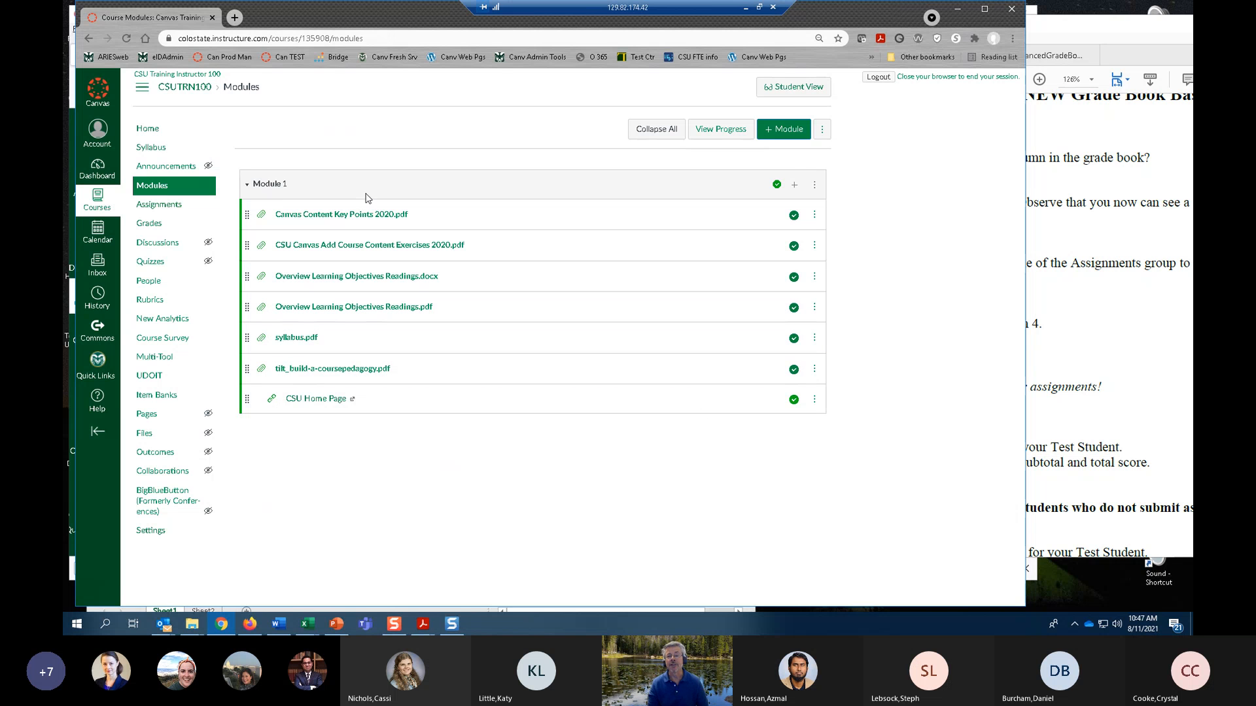
Add the Exam 1 assignment to Module 1 without indentation and place it between Overview Learning Objectives Readings.pdf and syllabus.pdf.
left_click(796, 186)
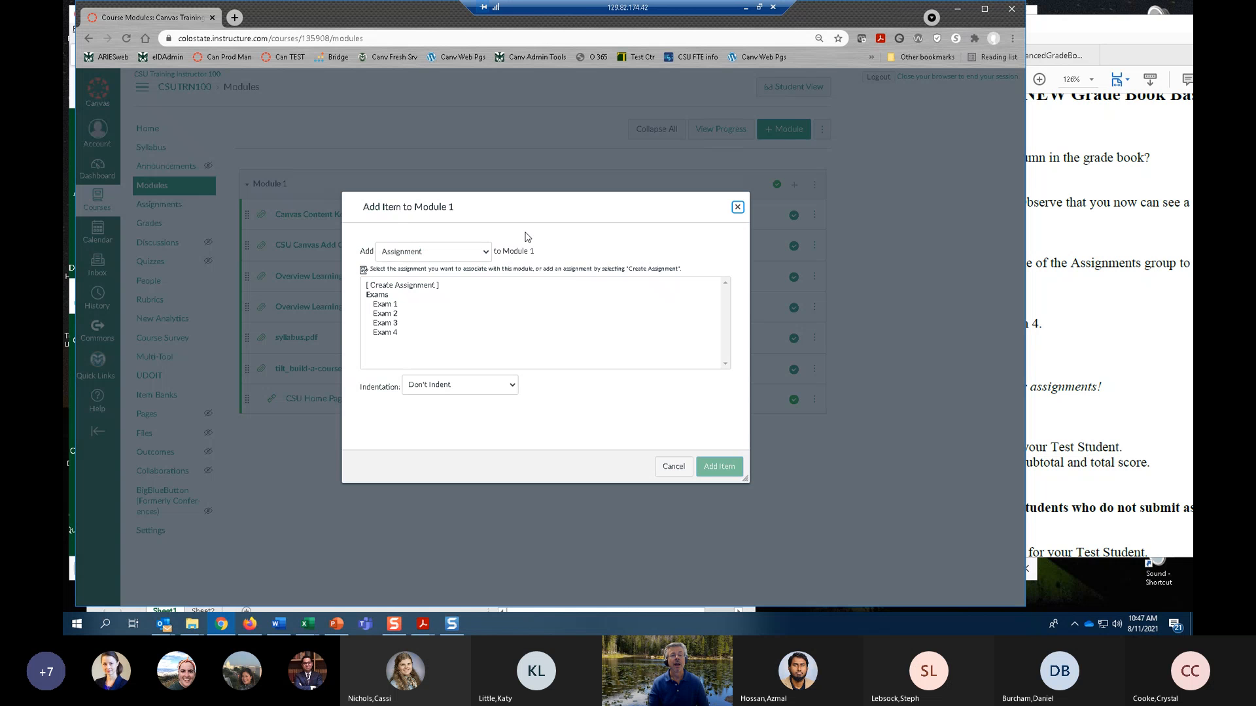
left_click(487, 254)
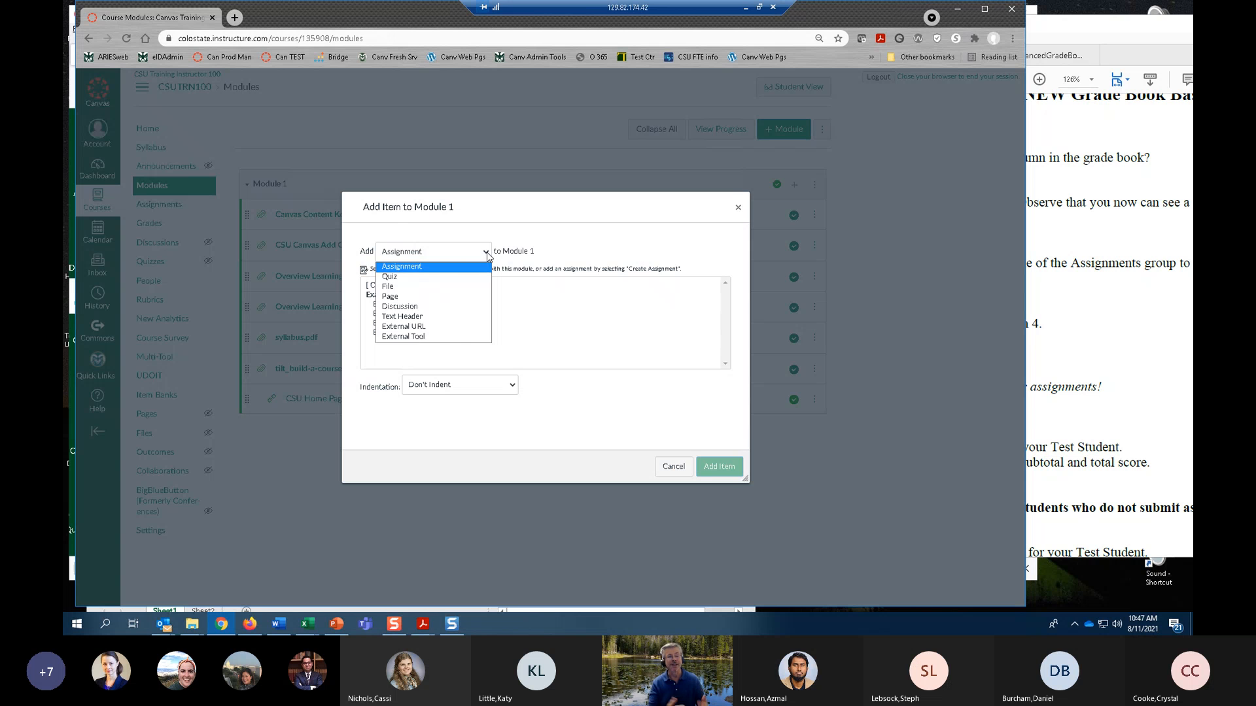
left_click(414, 267)
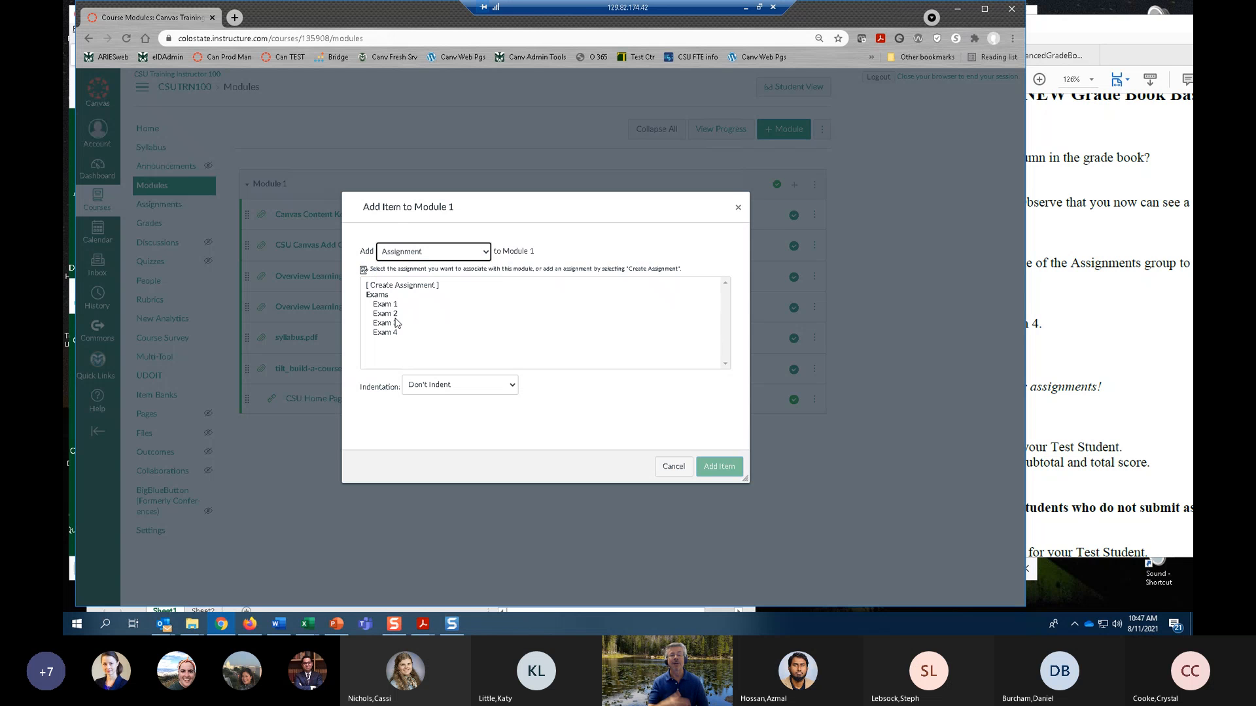
left_click(381, 304)
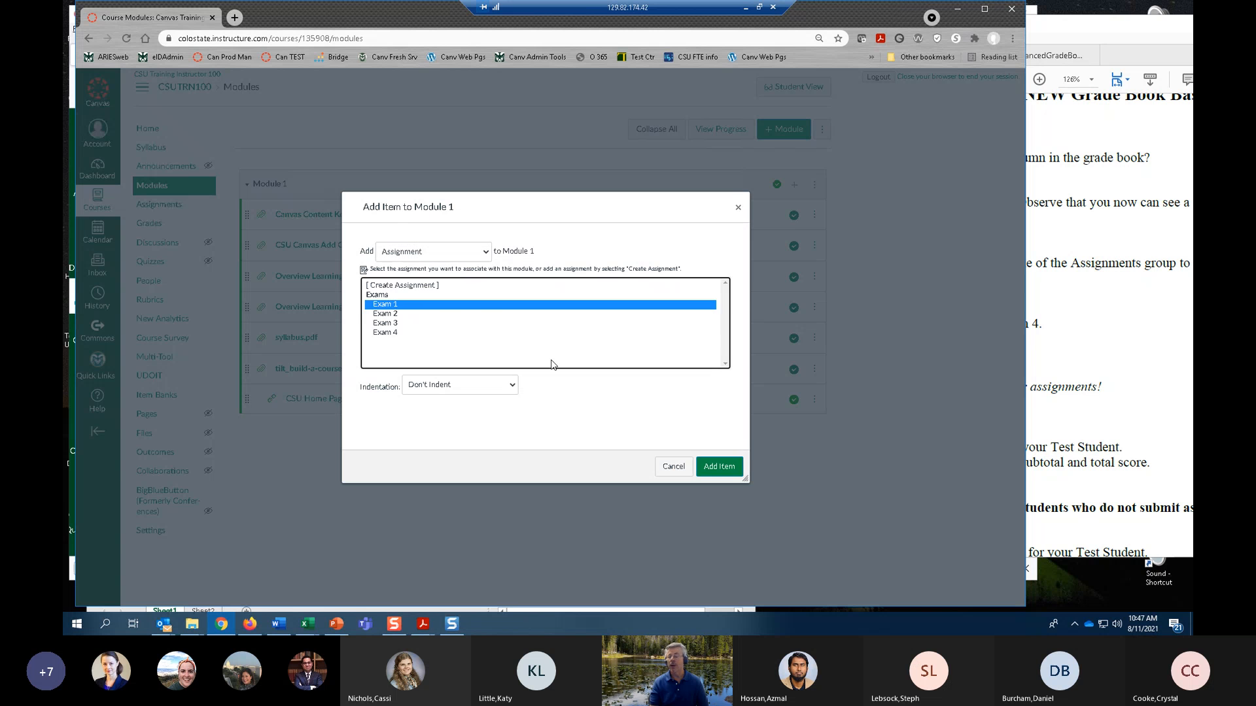
left_click(719, 466)
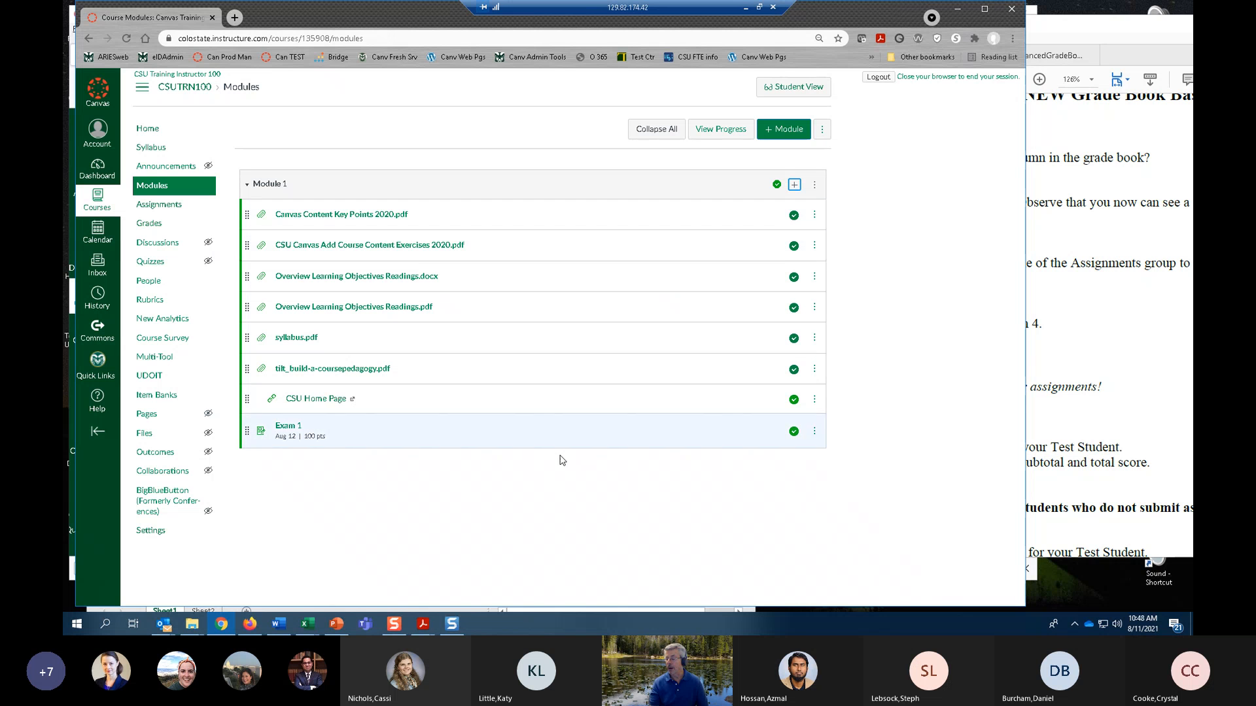
left_click_drag(248, 438, 337, 331)
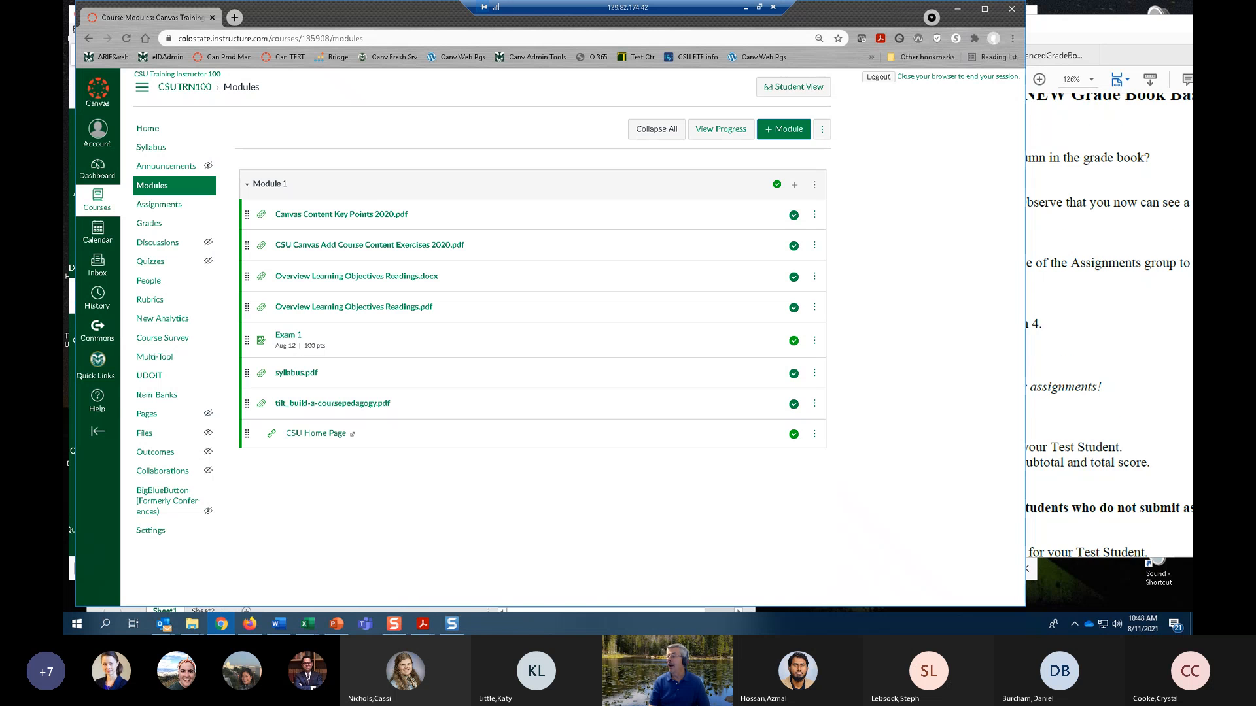
Switch to Adobe Acrobat and read exercises 4 to 9 in NEW Grade Book Basics Exercises.pdf.
scroll(1108, 326, "down", 3)
scroll(1109, 330, "up", 1)
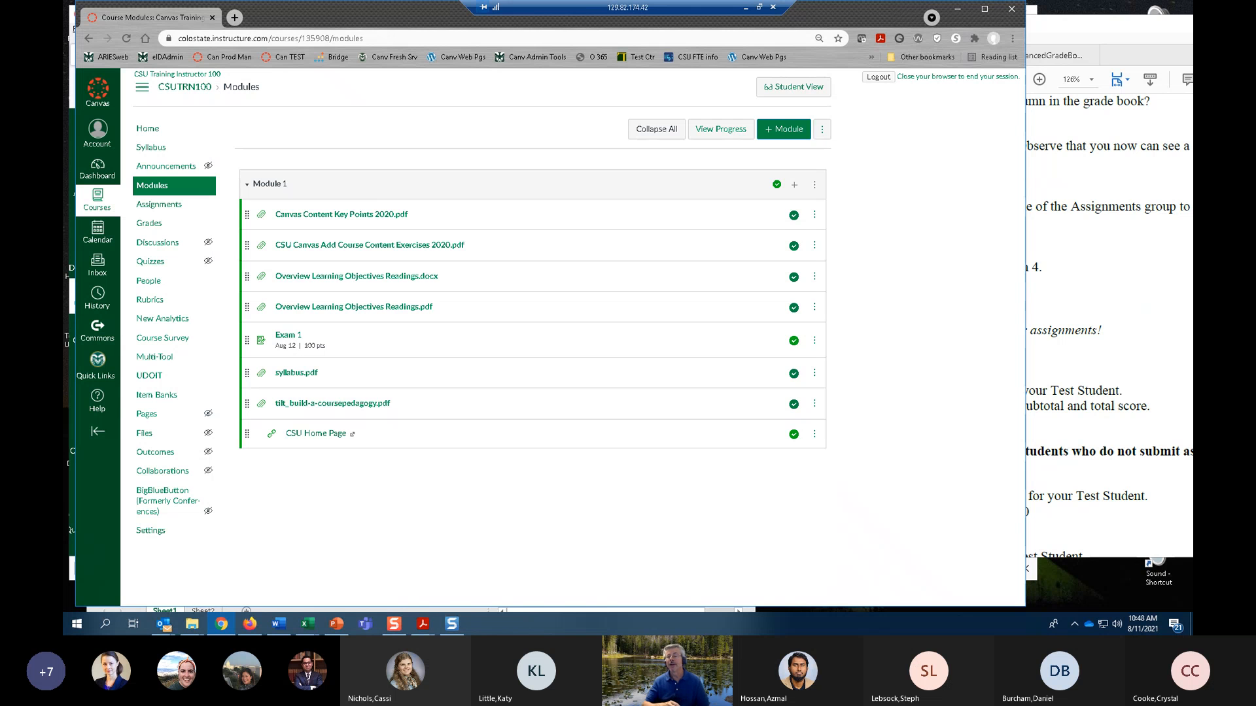
left_click(1102, 271)
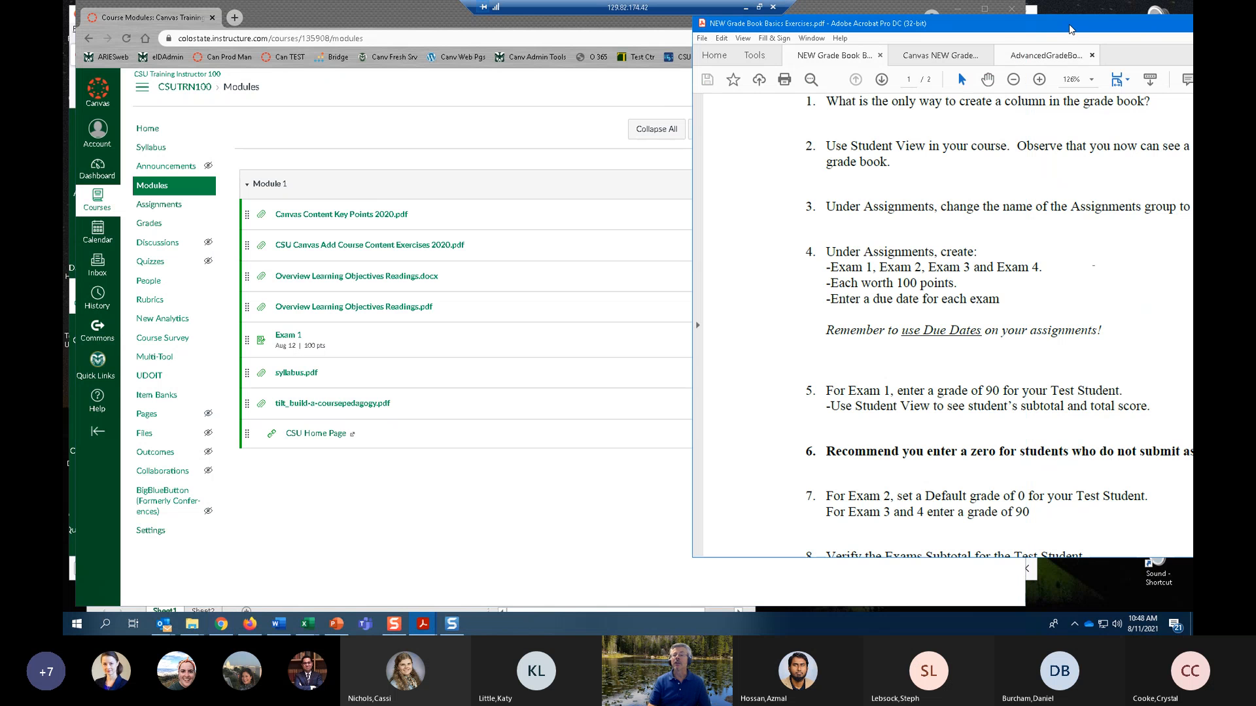
left_click_drag(1064, 31, 962, 33)
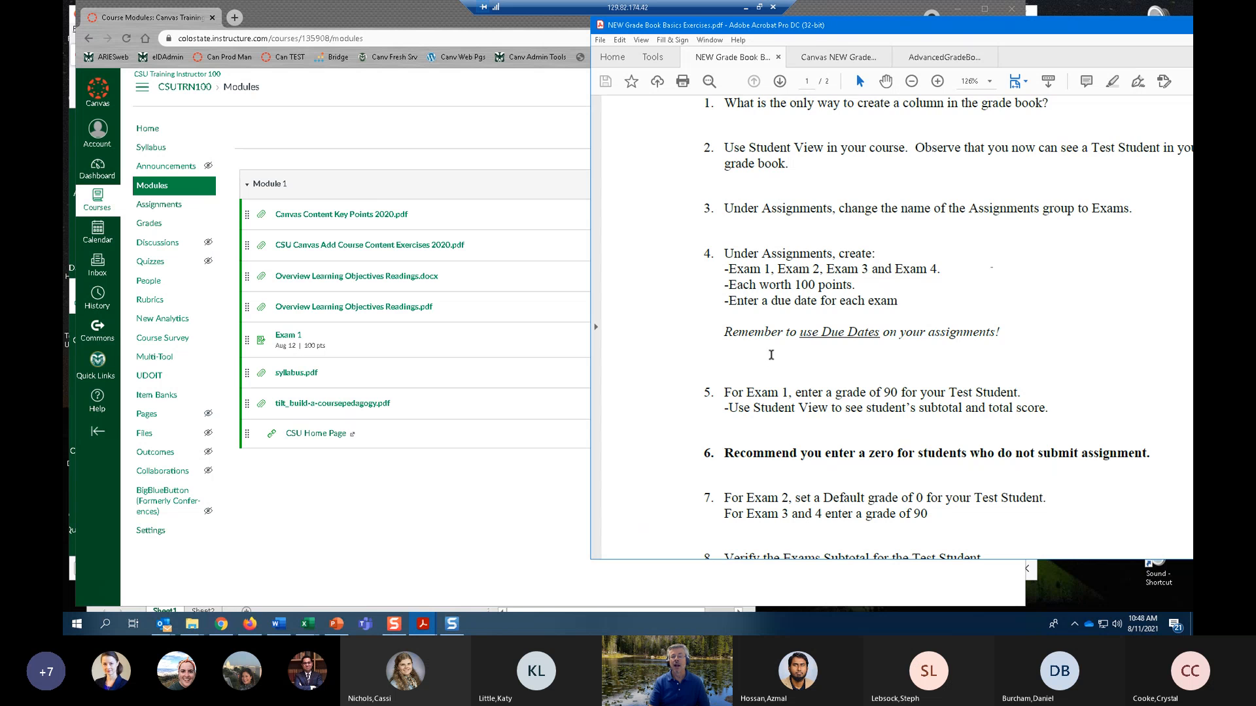
scroll(772, 358, "down", 1)
scroll(776, 365, "down", 1)
scroll(777, 365, "down", 2)
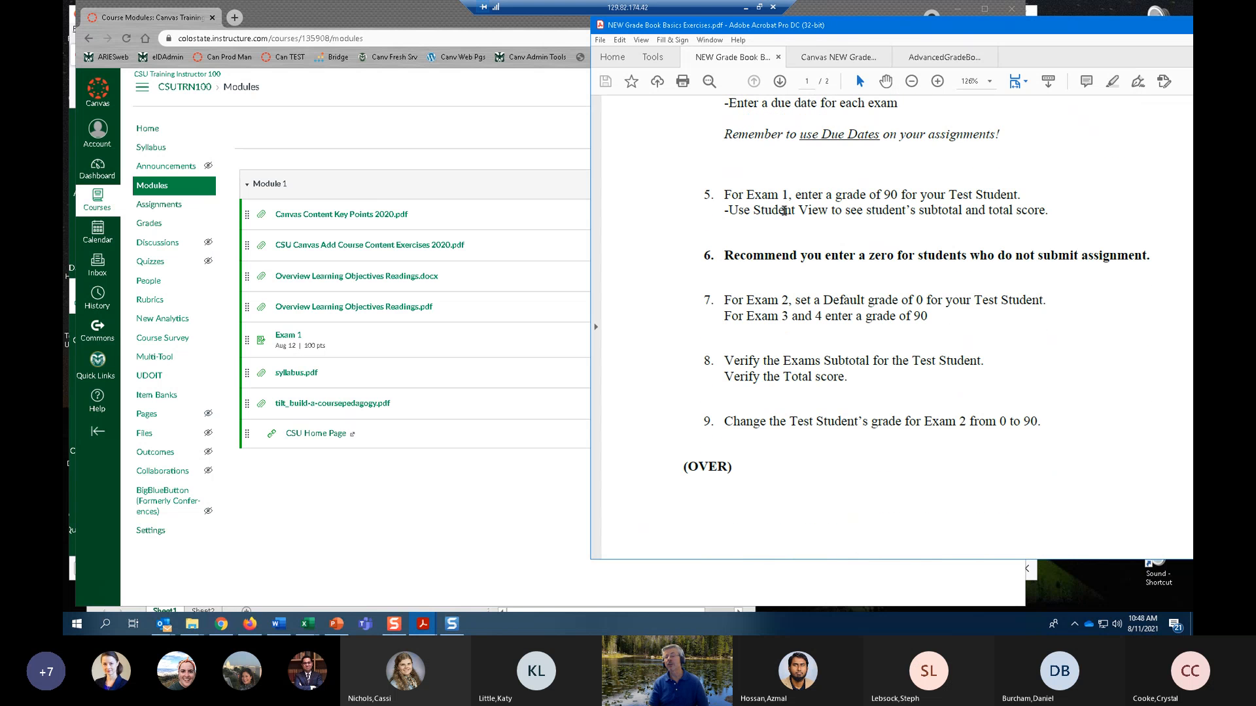
left_click_drag(871, 28, 970, 25)
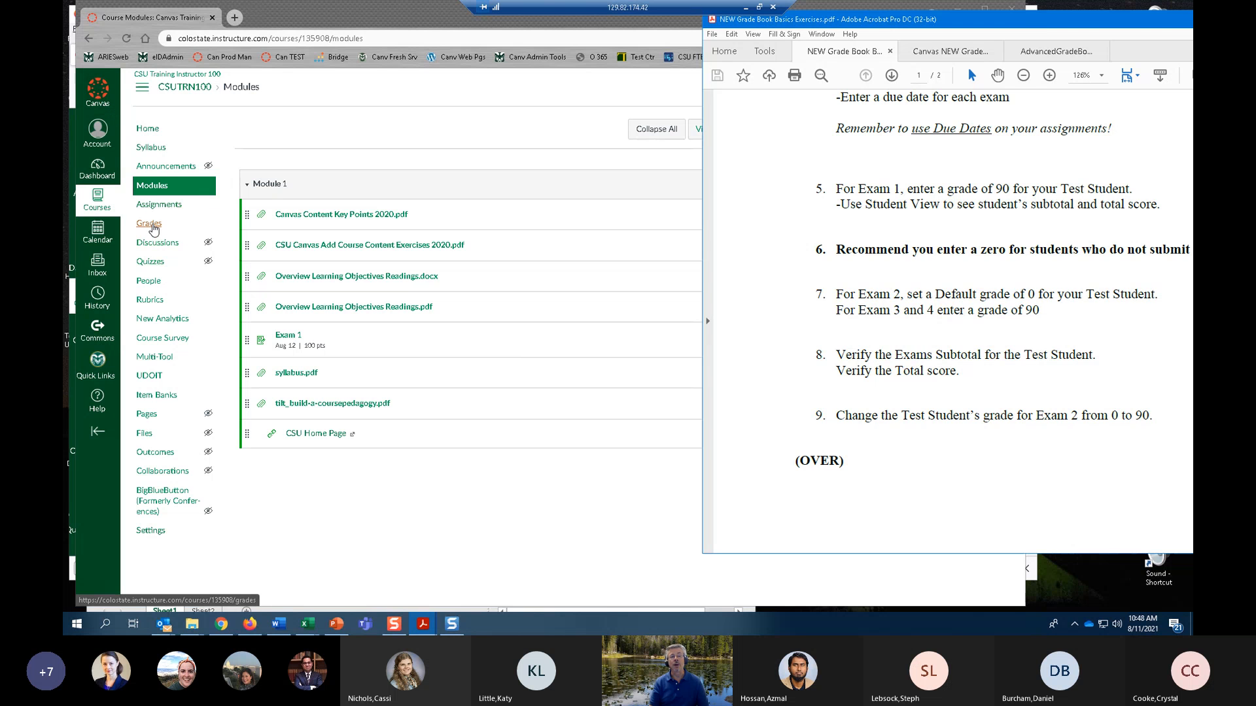
Switch back to the Canvas course and open its gradebook.
left_click(155, 230)
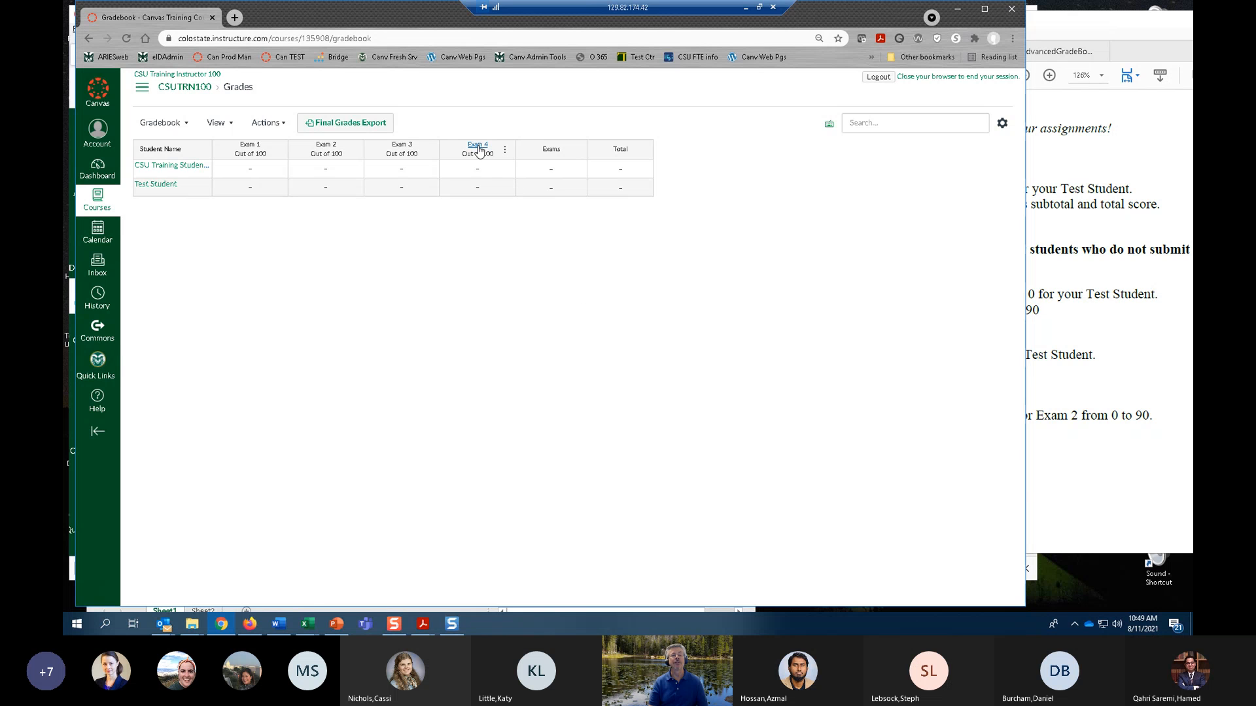
Try rearranging the exam columns in the gradebook and put them back in numerical order.
left_click_drag(481, 154, 438, 173)
left_click_drag(408, 157, 249, 157)
left_click_drag(328, 157, 484, 156)
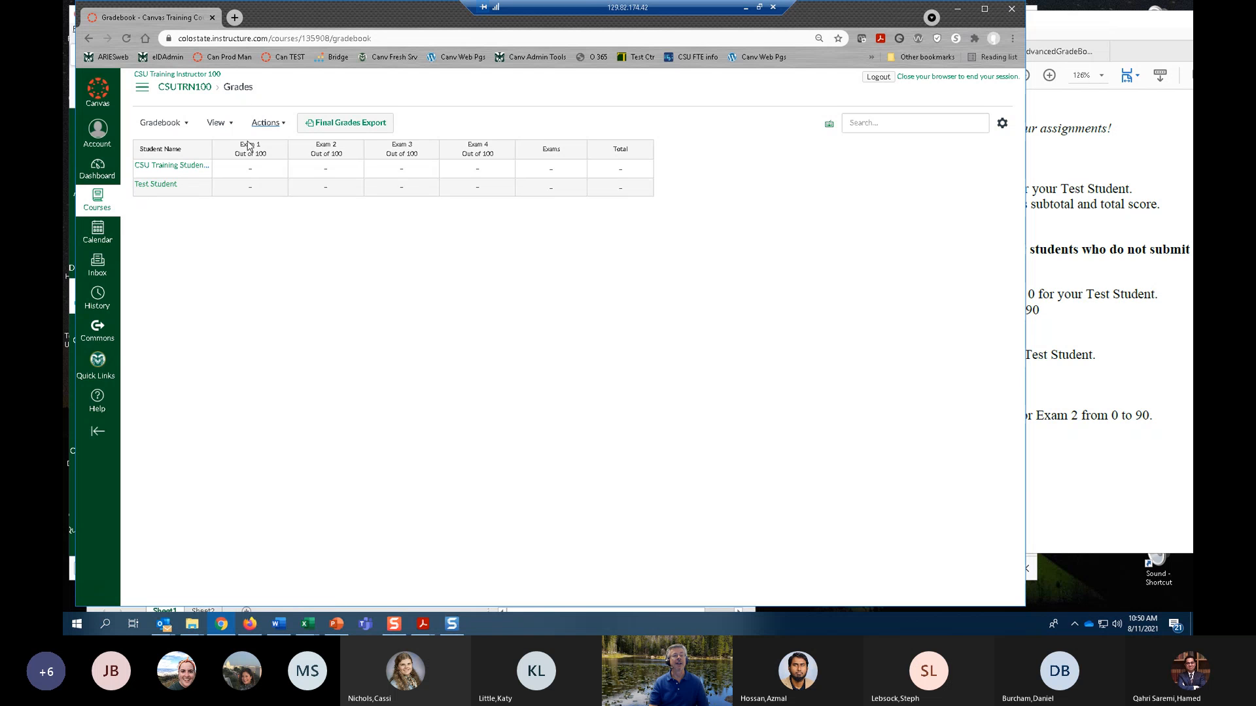
Enter a score of 90 on Exam 1 for Test Student and check the Exams subtotal.
left_click(251, 190)
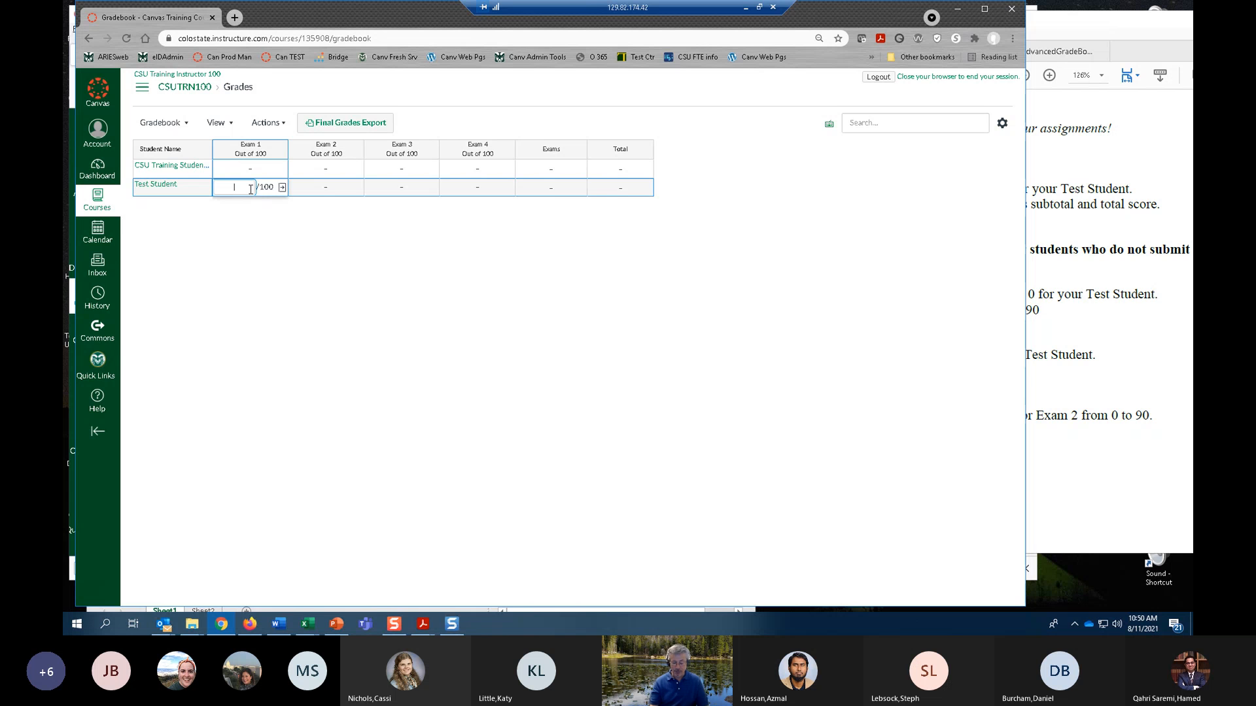
type("90")
key("Tab")
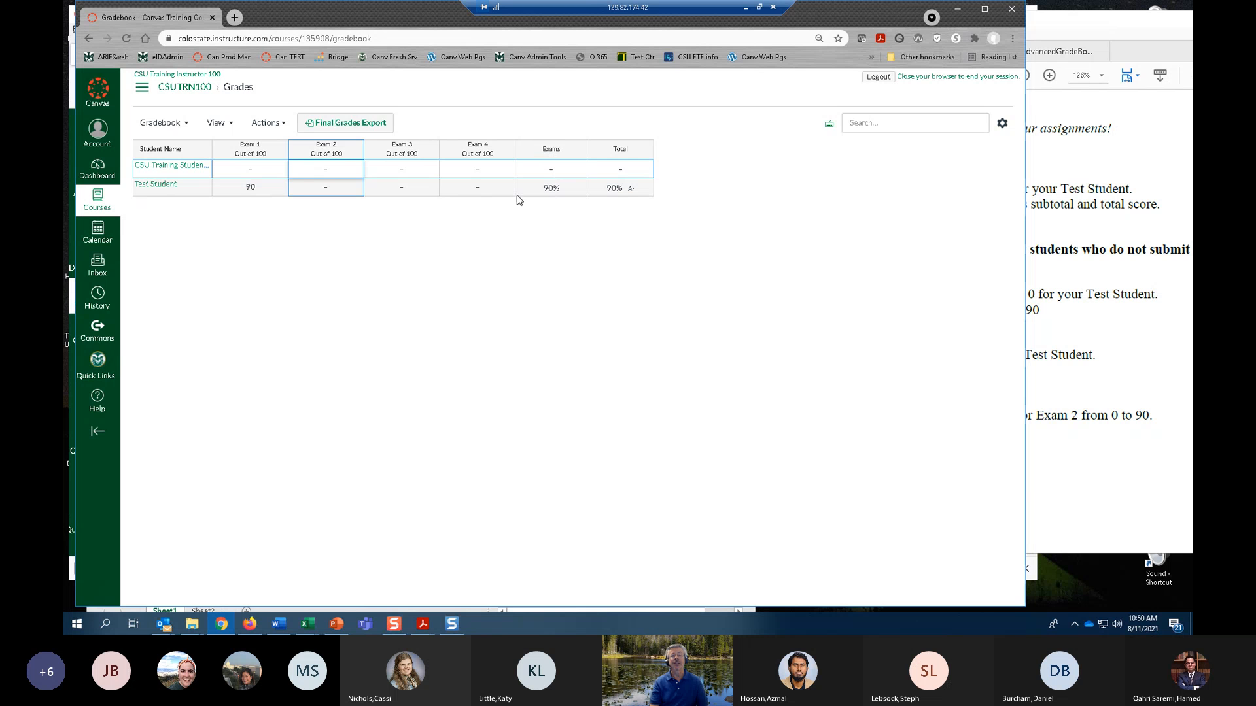
left_click(552, 191)
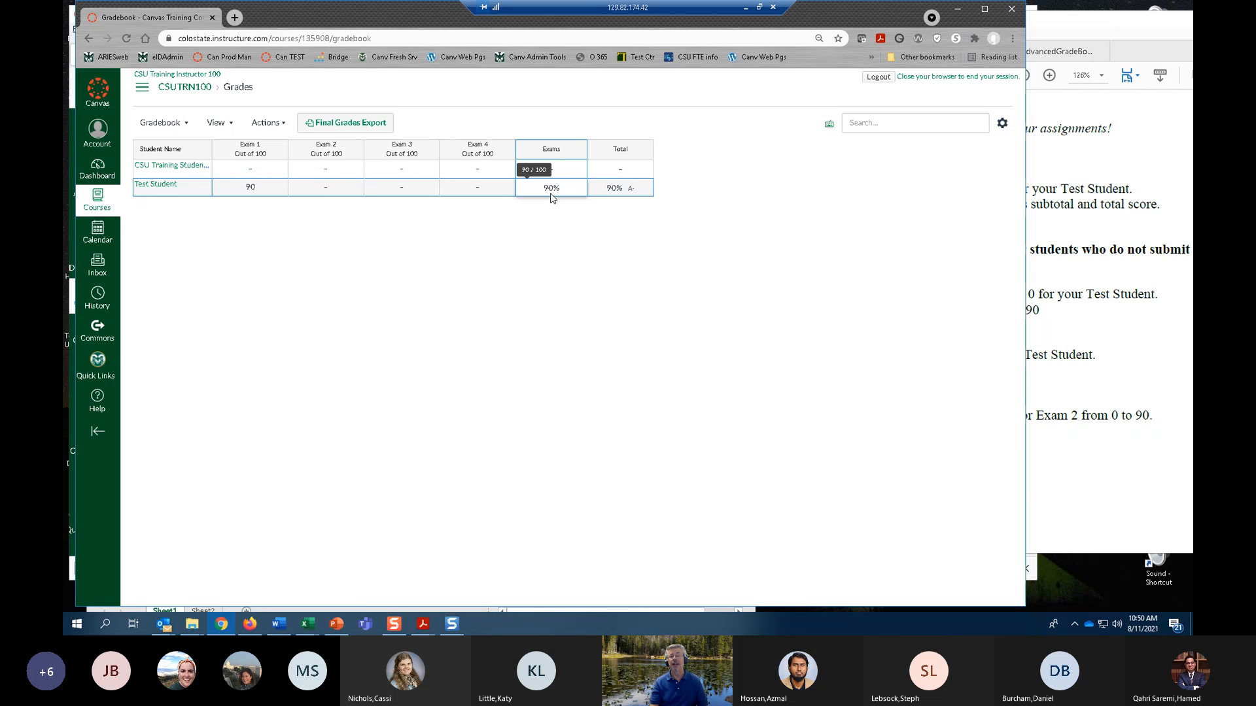
left_click(553, 206)
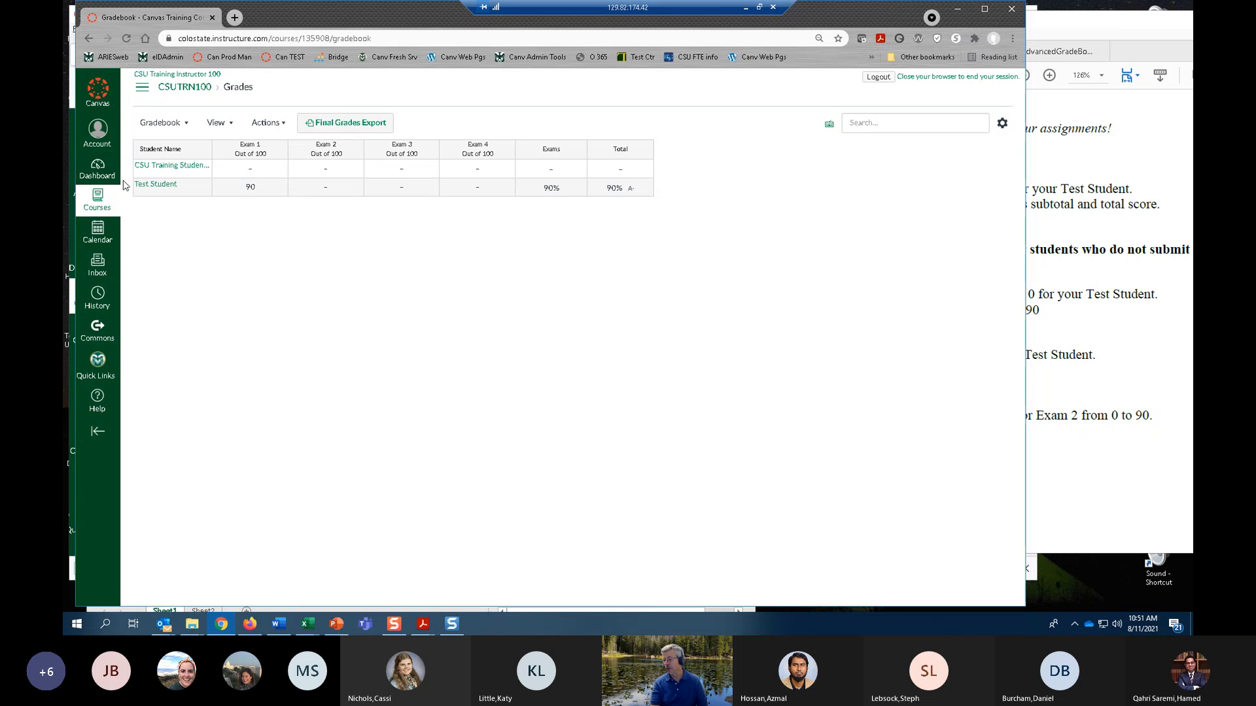
Enter Student View from the course home page and examine Test Student's grades and the available arrangement options.
left_click(142, 94)
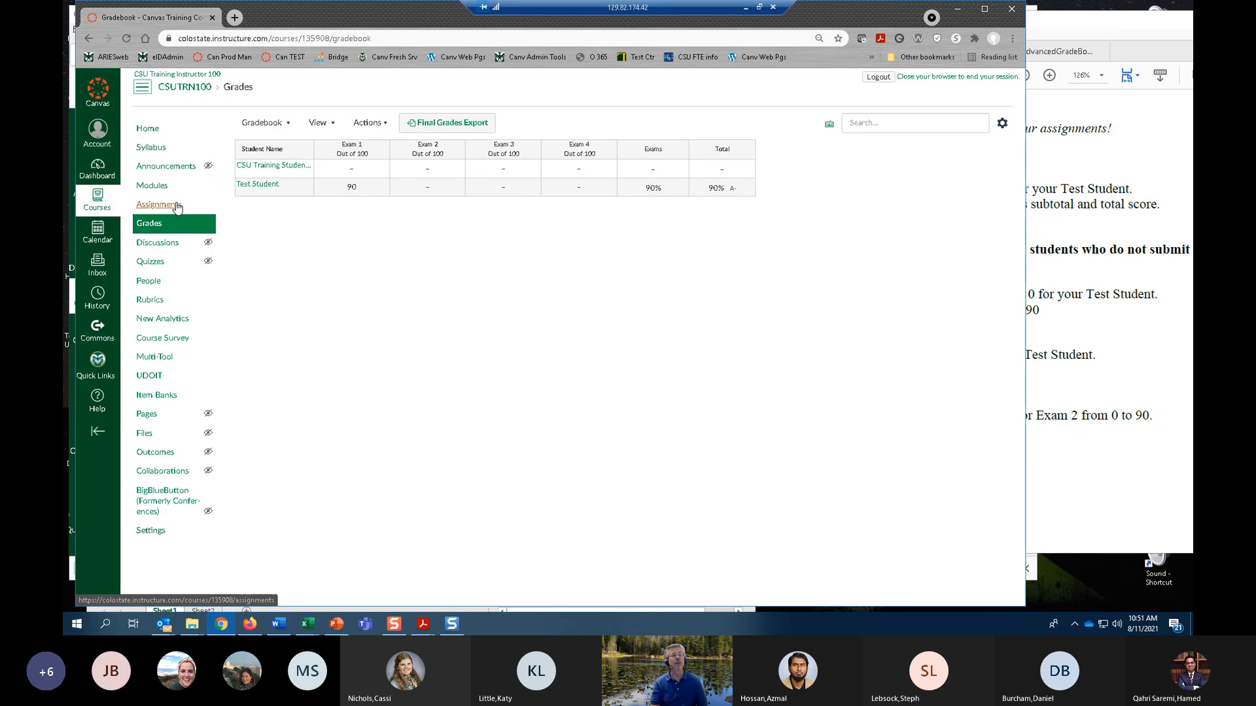
left_click(145, 132)
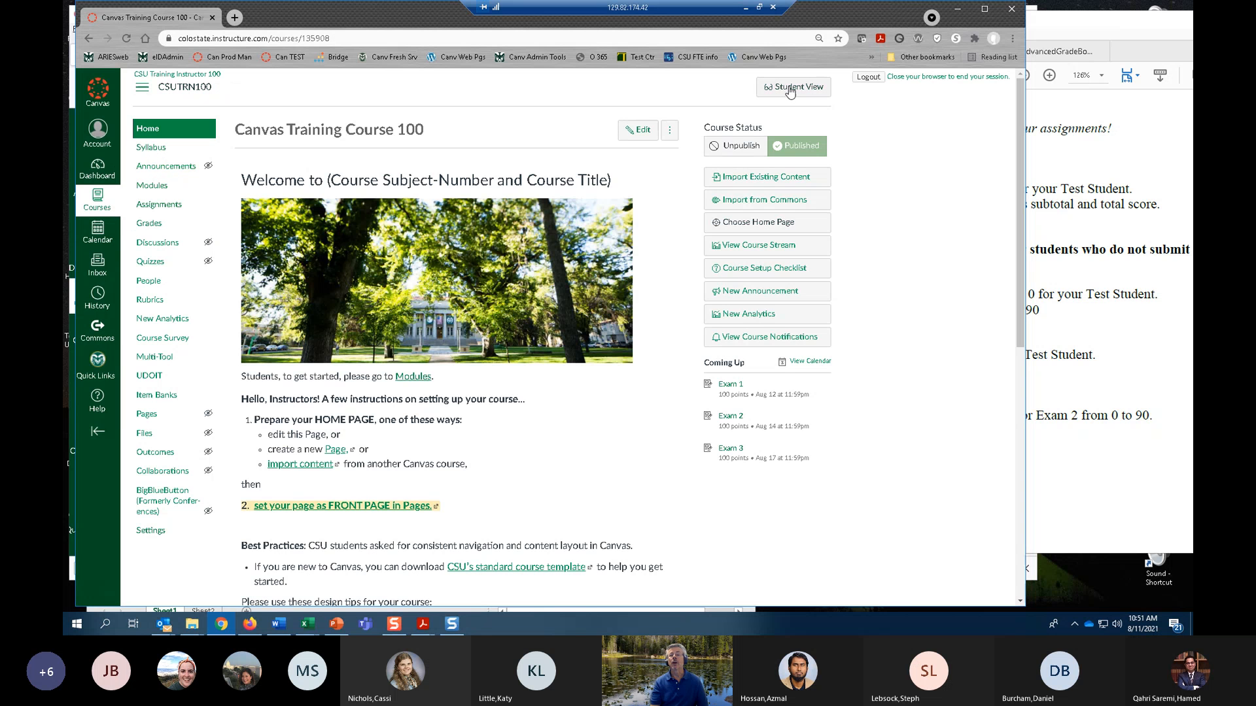
left_click(791, 89)
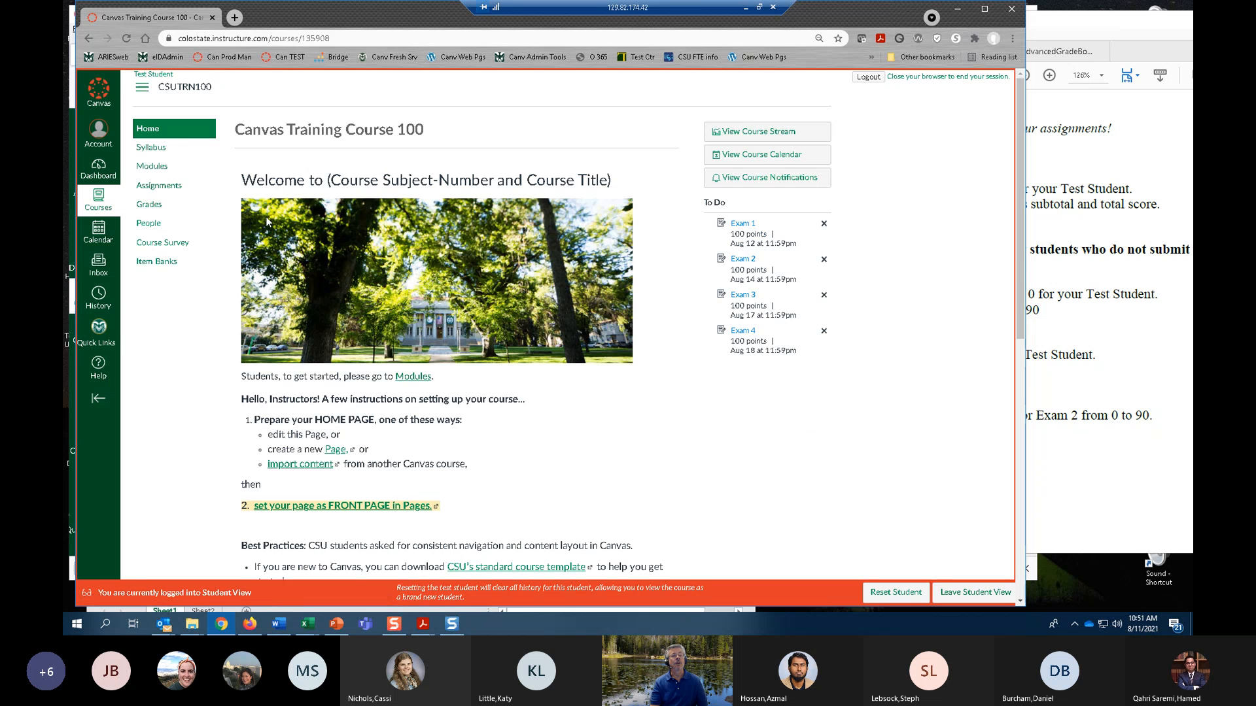
left_click(154, 207)
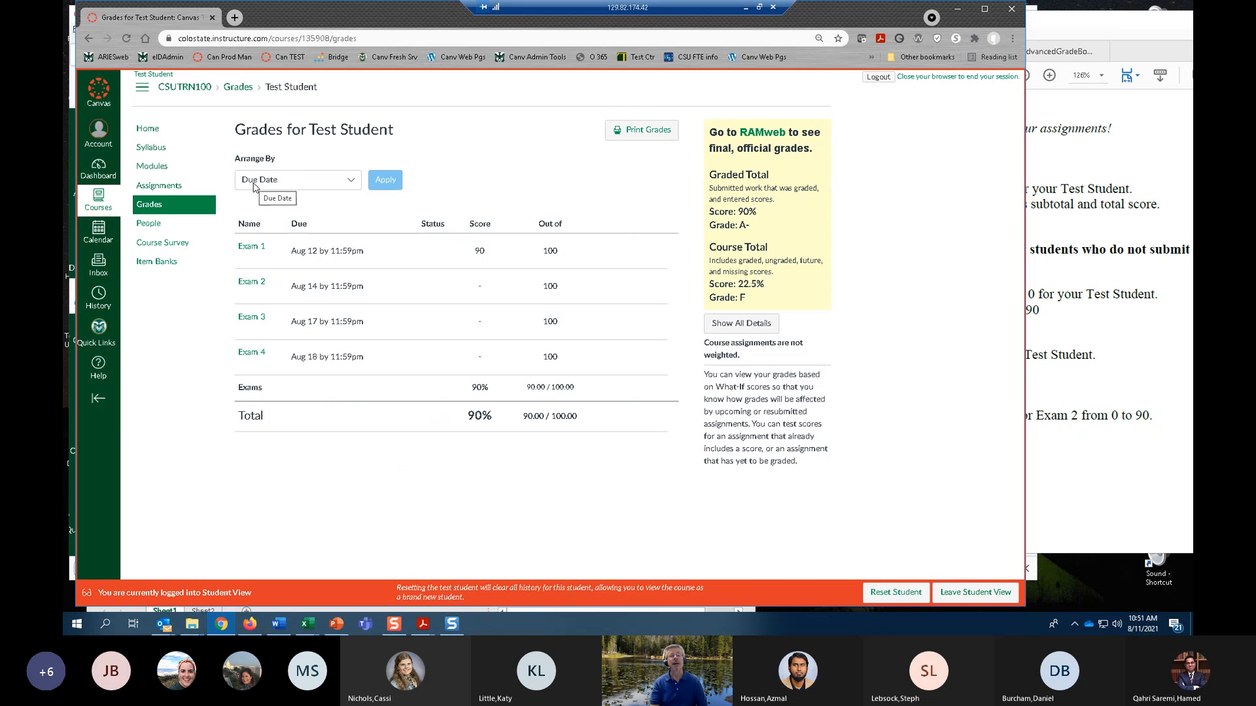
left_click(353, 183)
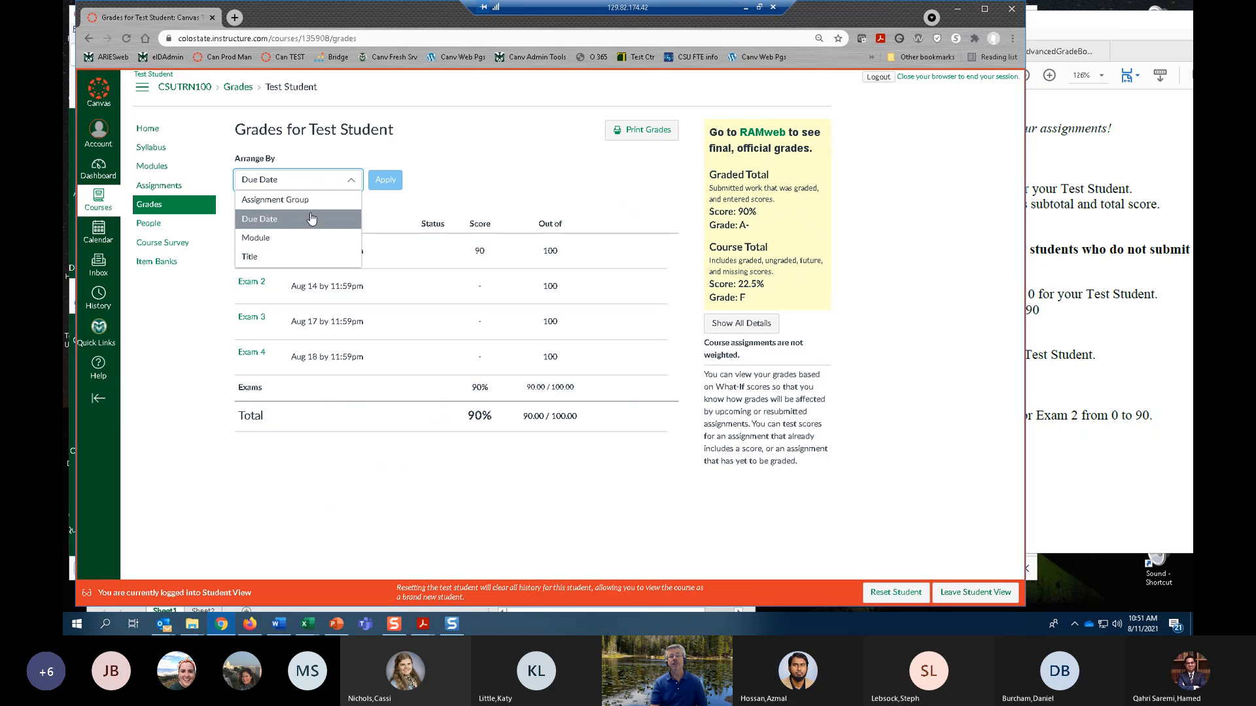
left_click(504, 121)
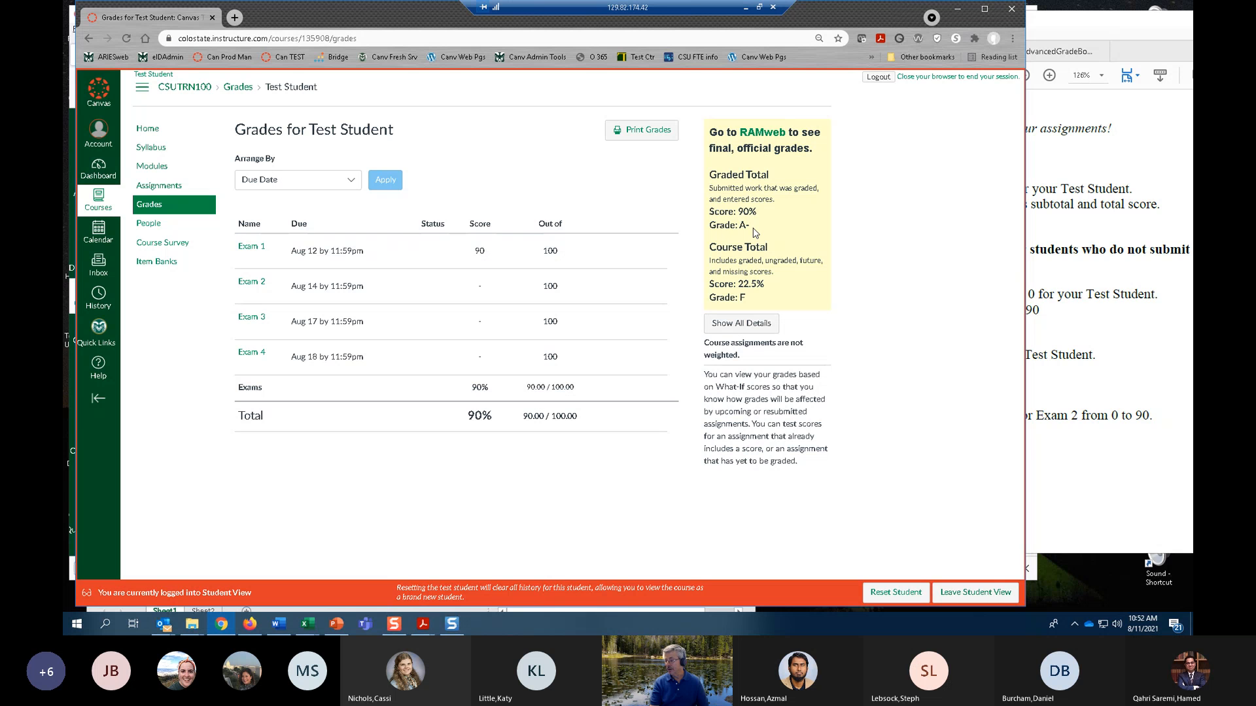
Duplicate the Test Student grades tab and leave Student View in the copy to return to the gradebook.
right_click(154, 25)
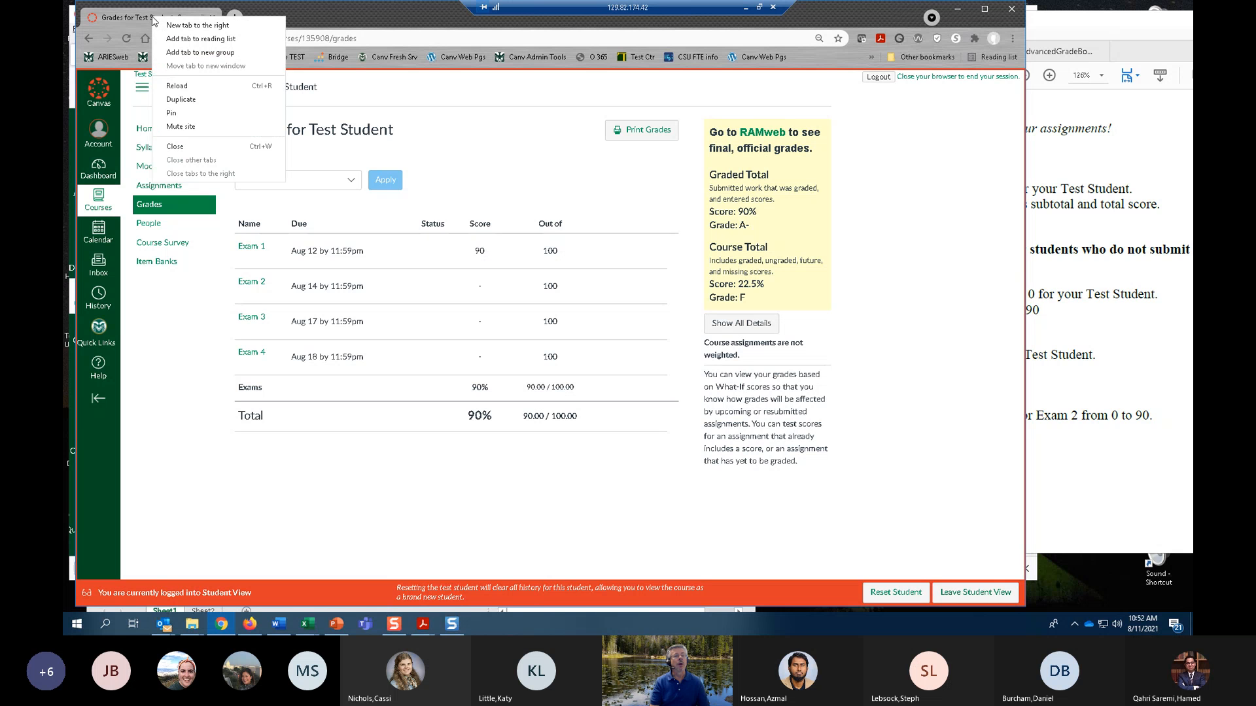
left_click(196, 102)
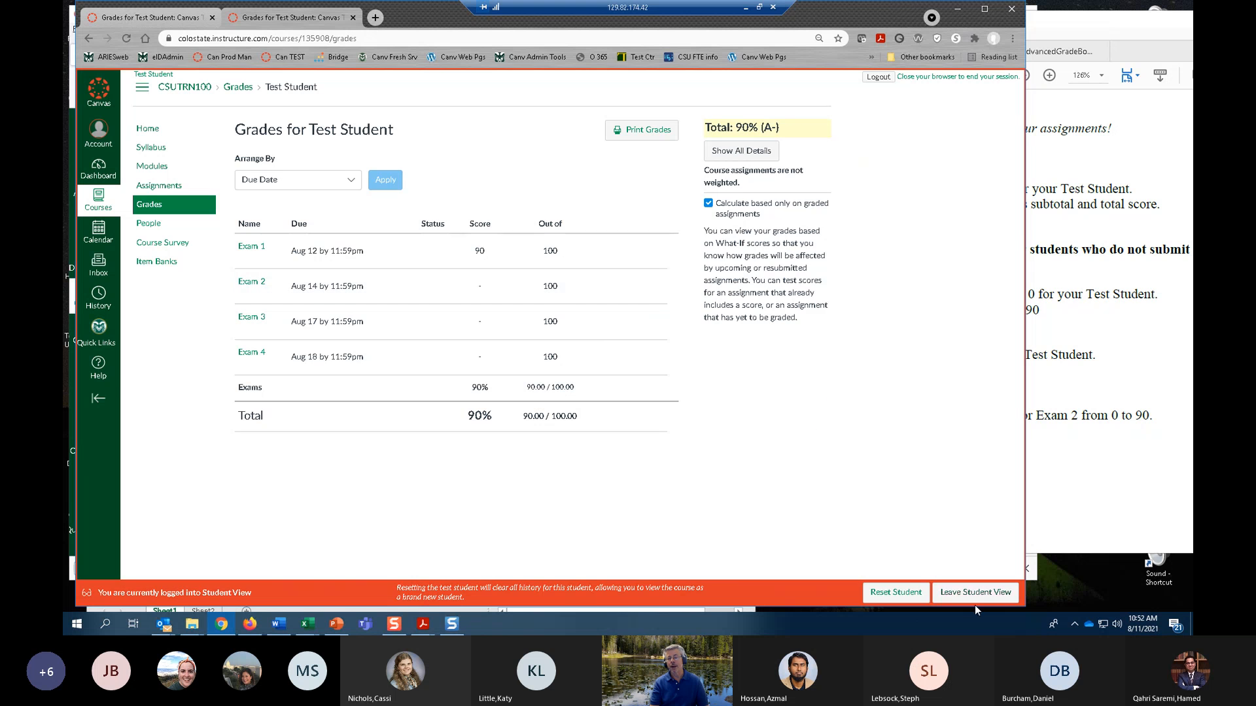
left_click(971, 593)
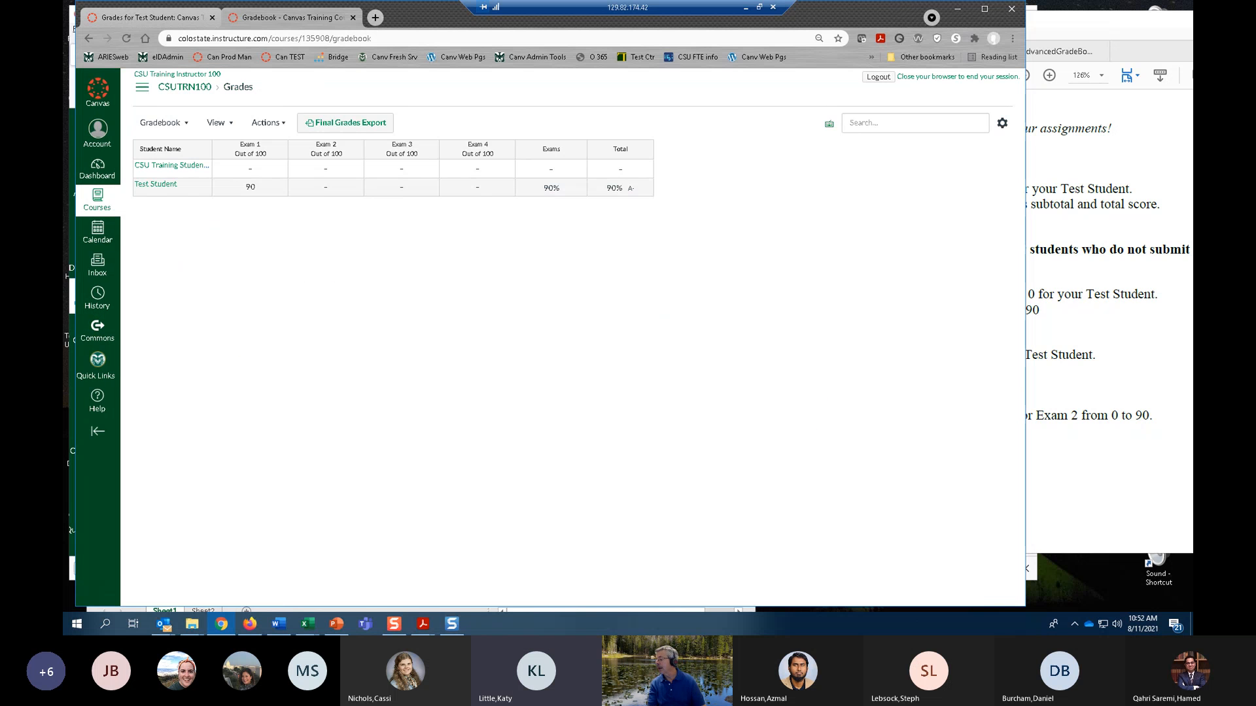
Enter a score of 0 on Exam 2 for Test Student in the gradebook.
scroll(1109, 320, "down", 1)
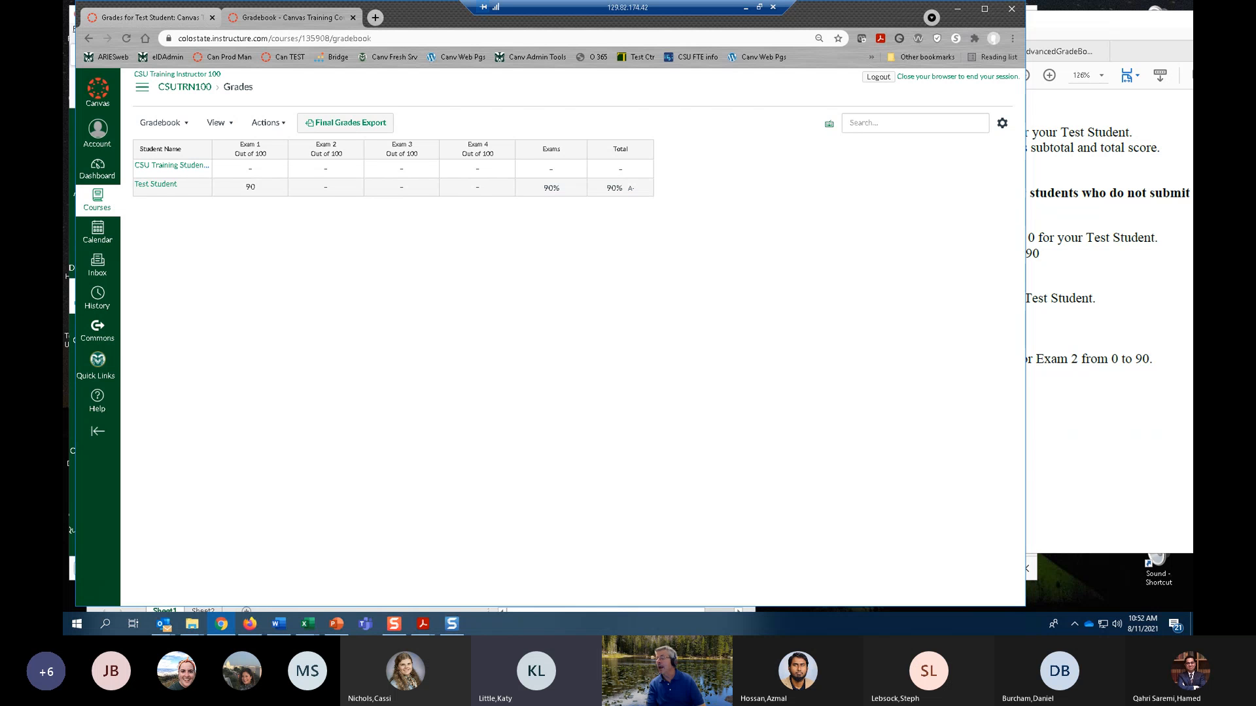
scroll(1109, 321, "up", 2)
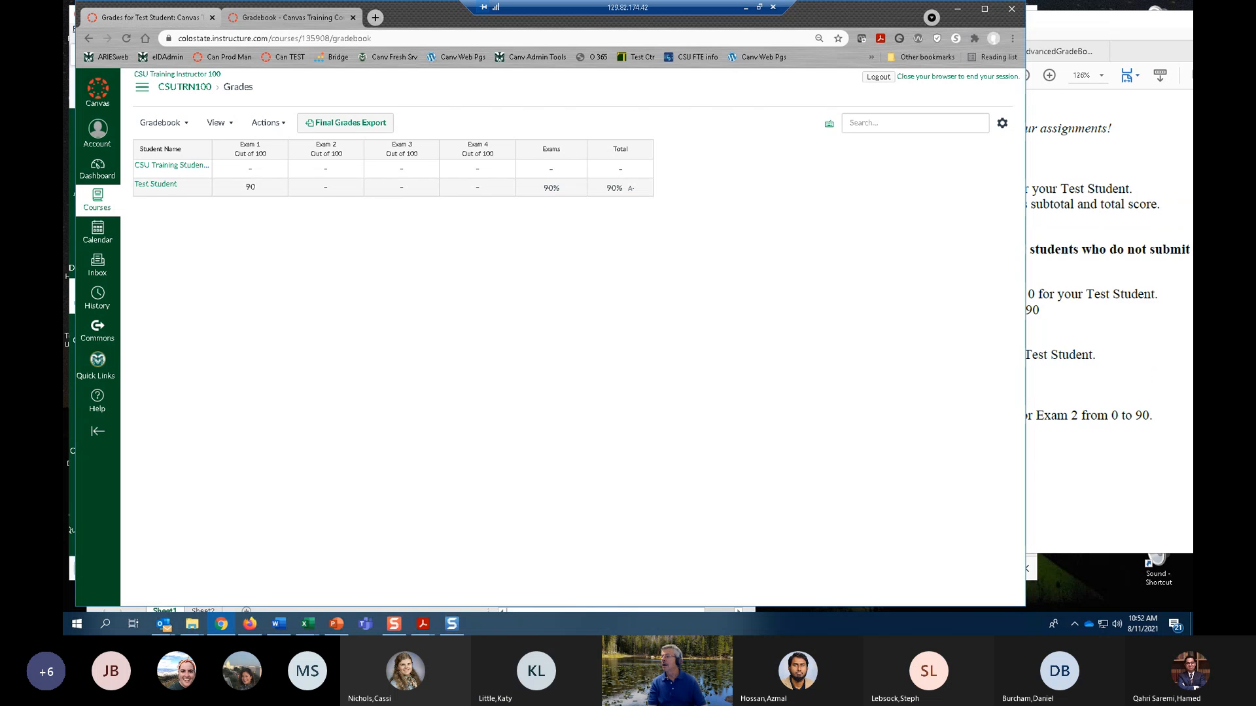
scroll(1109, 321, "down", 2)
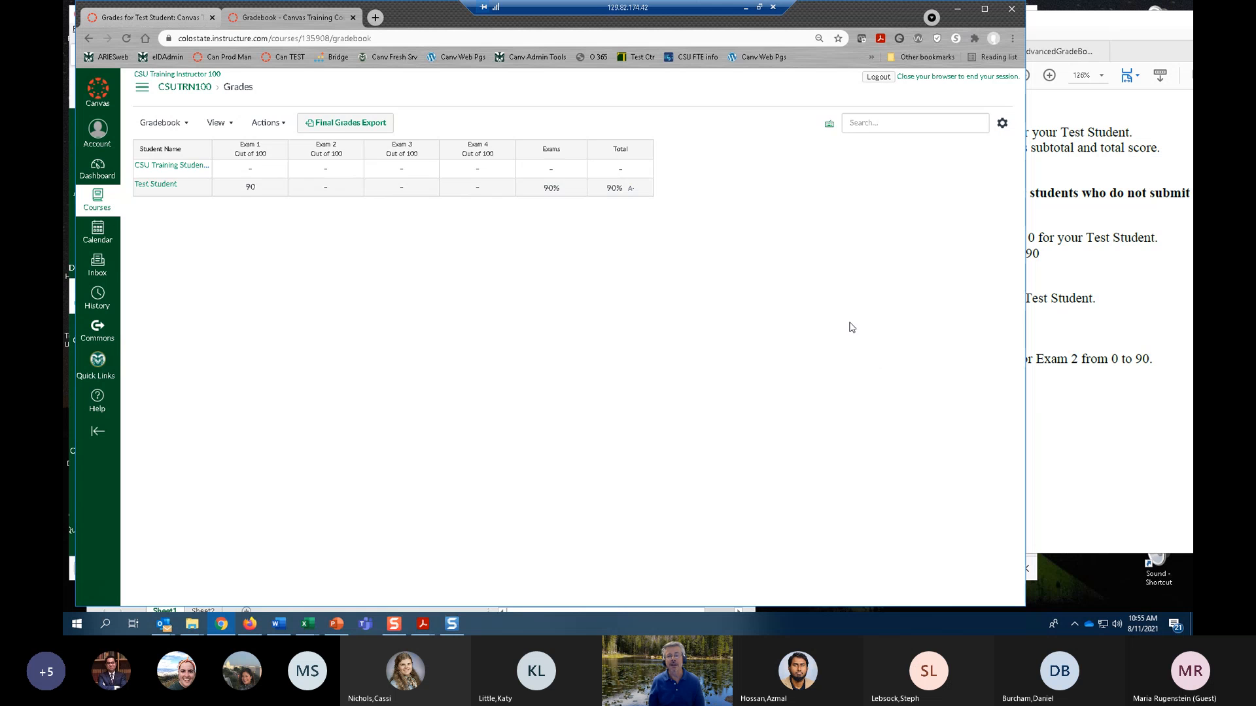
key("ctrl+plus")
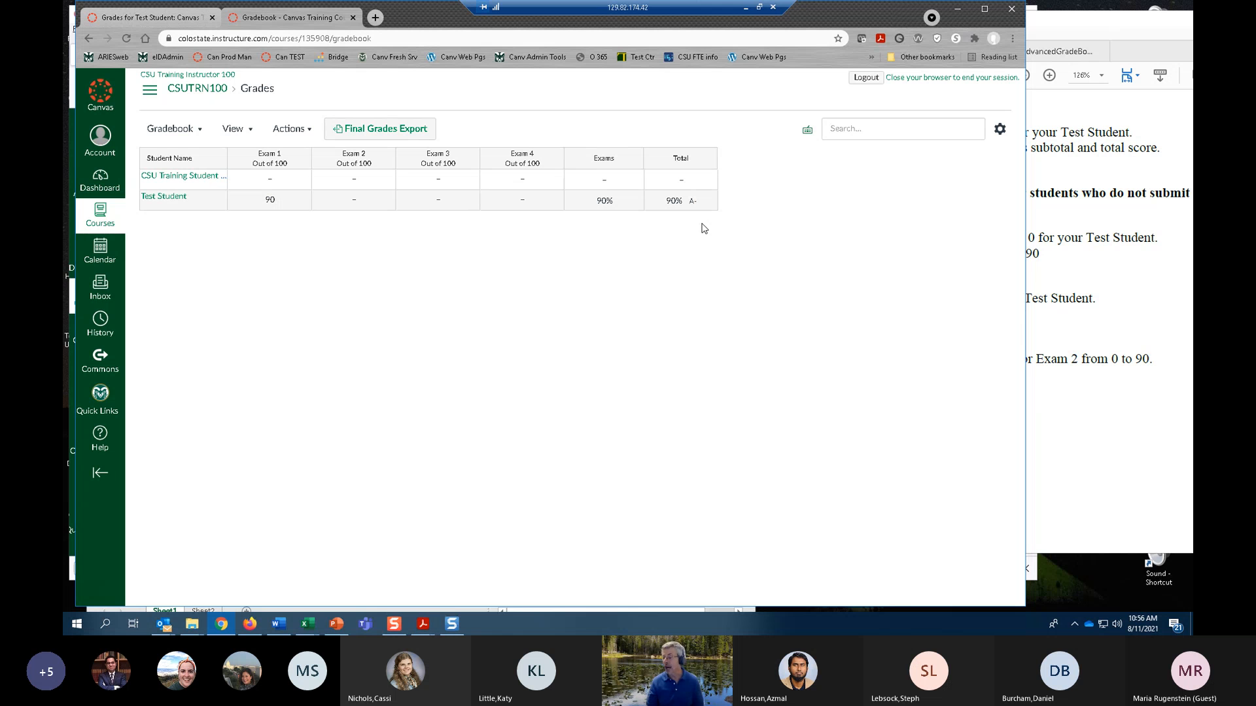
left_click(360, 207)
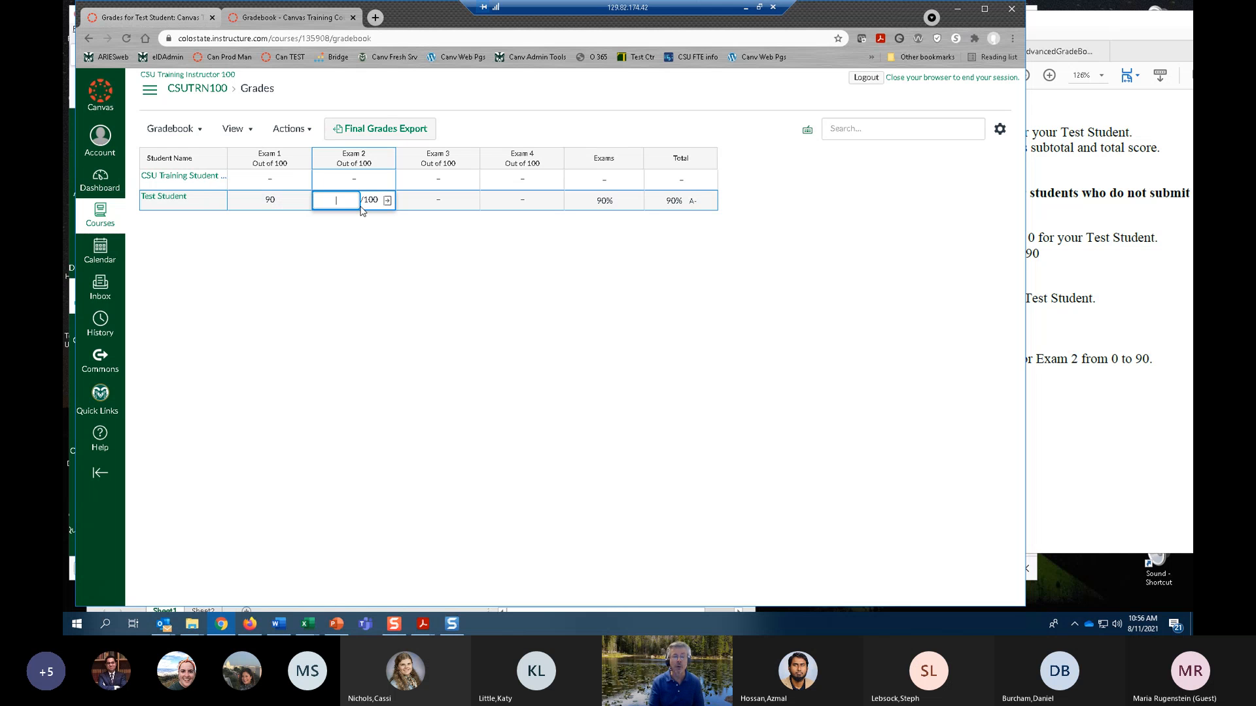
type("0")
left_click(458, 306)
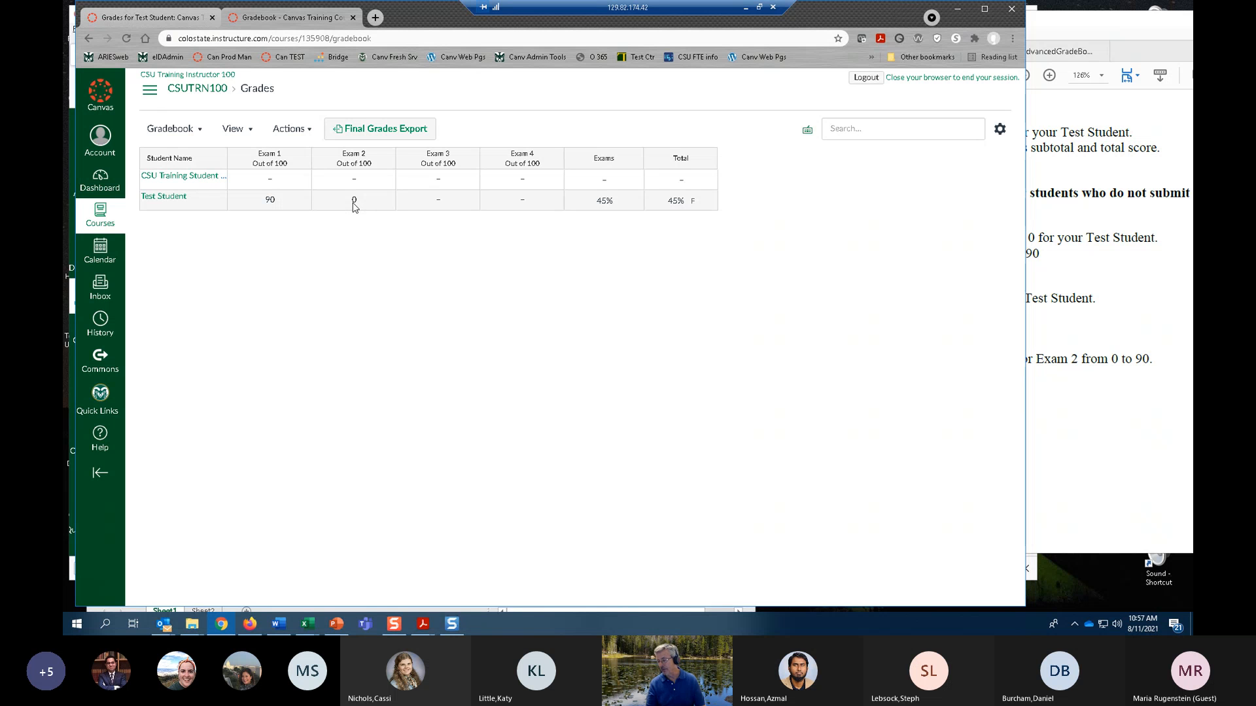
left_click(469, 164)
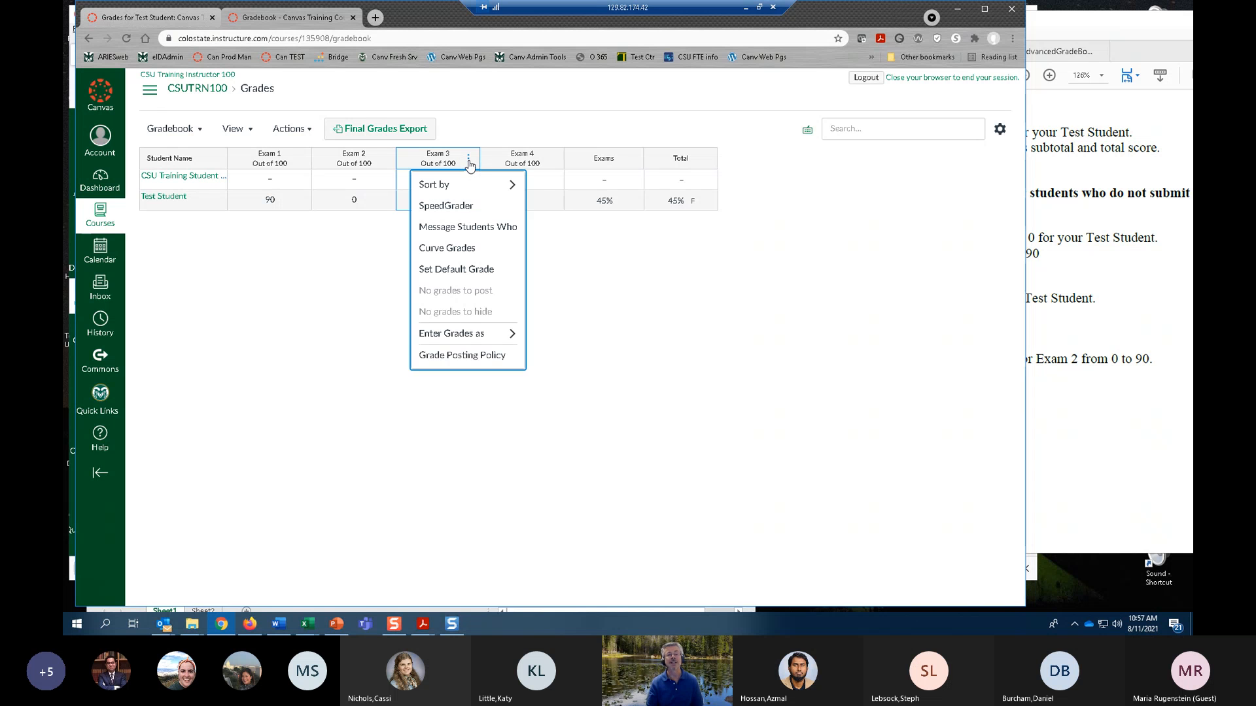
left_click(464, 272)
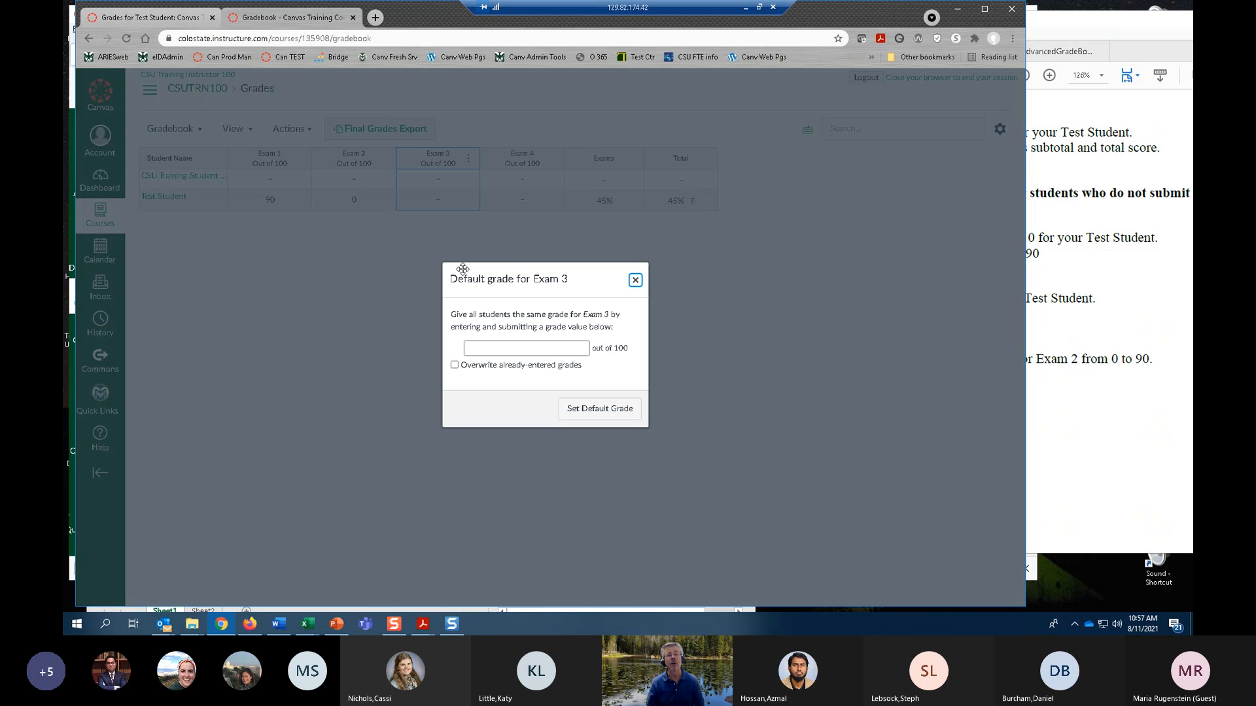
left_click(518, 347)
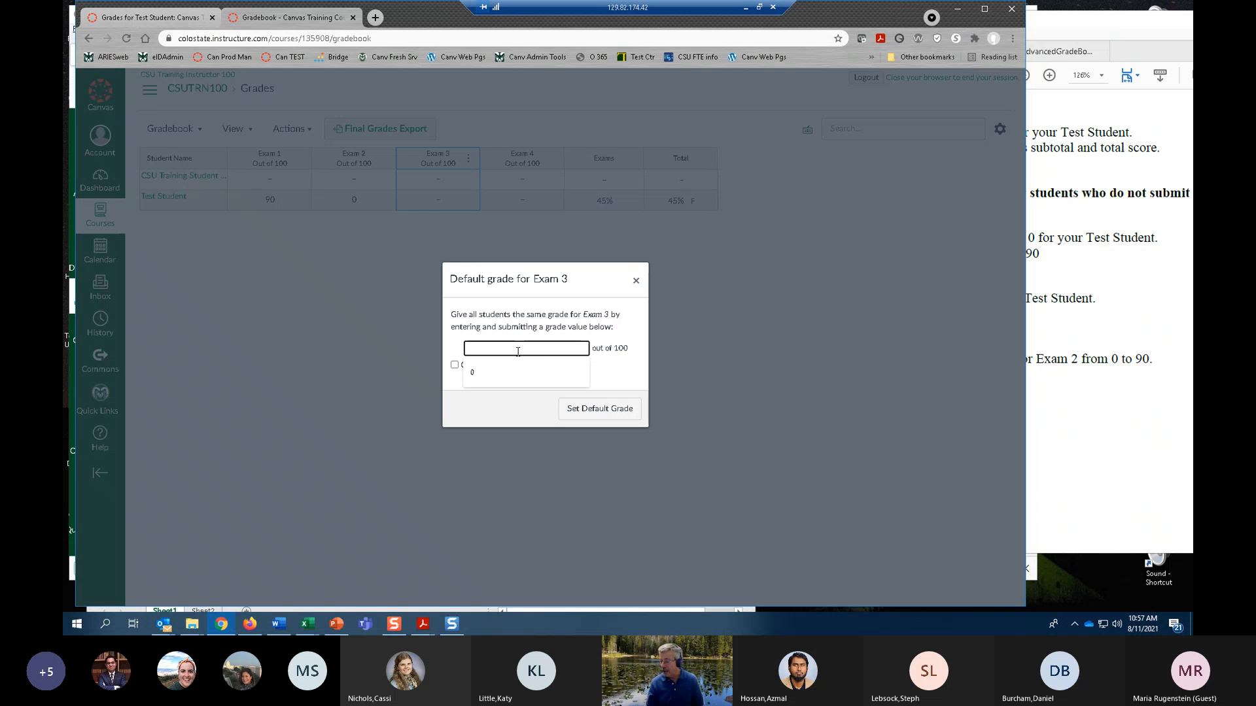
type("0")
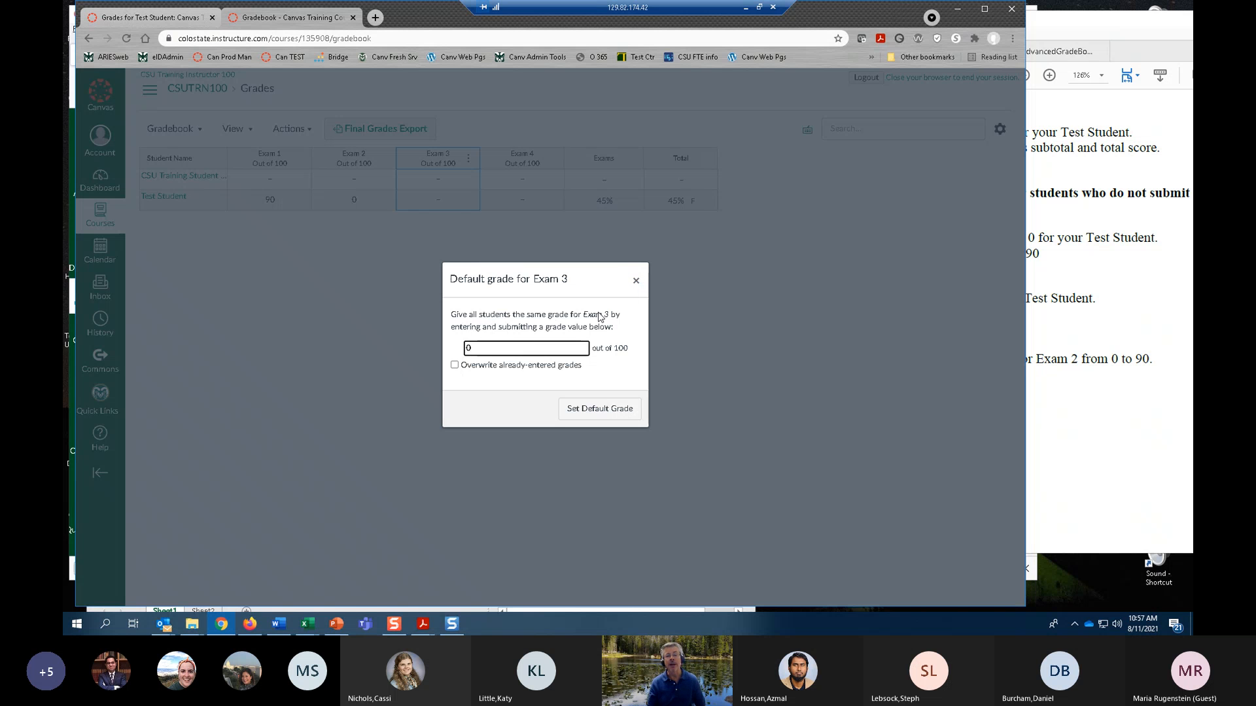
left_click(696, 339)
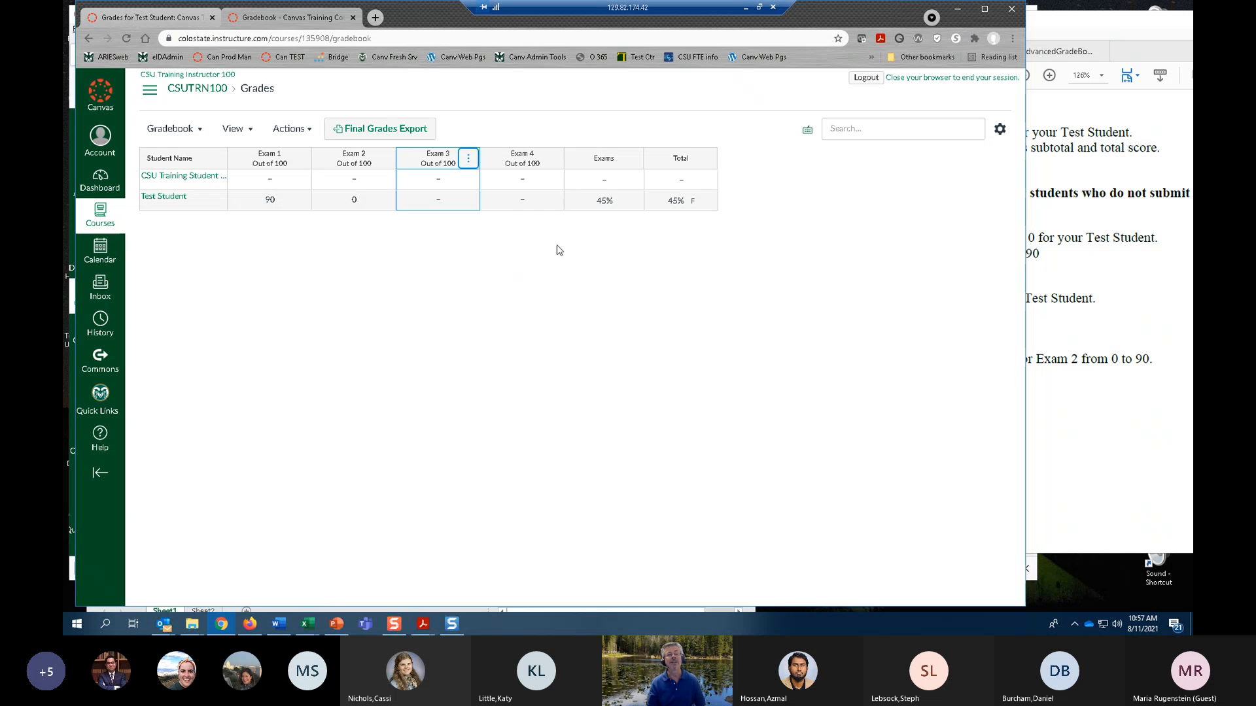
Open the default grade setting for Exam 3 and enter 0 out of 100.
left_click(469, 159)
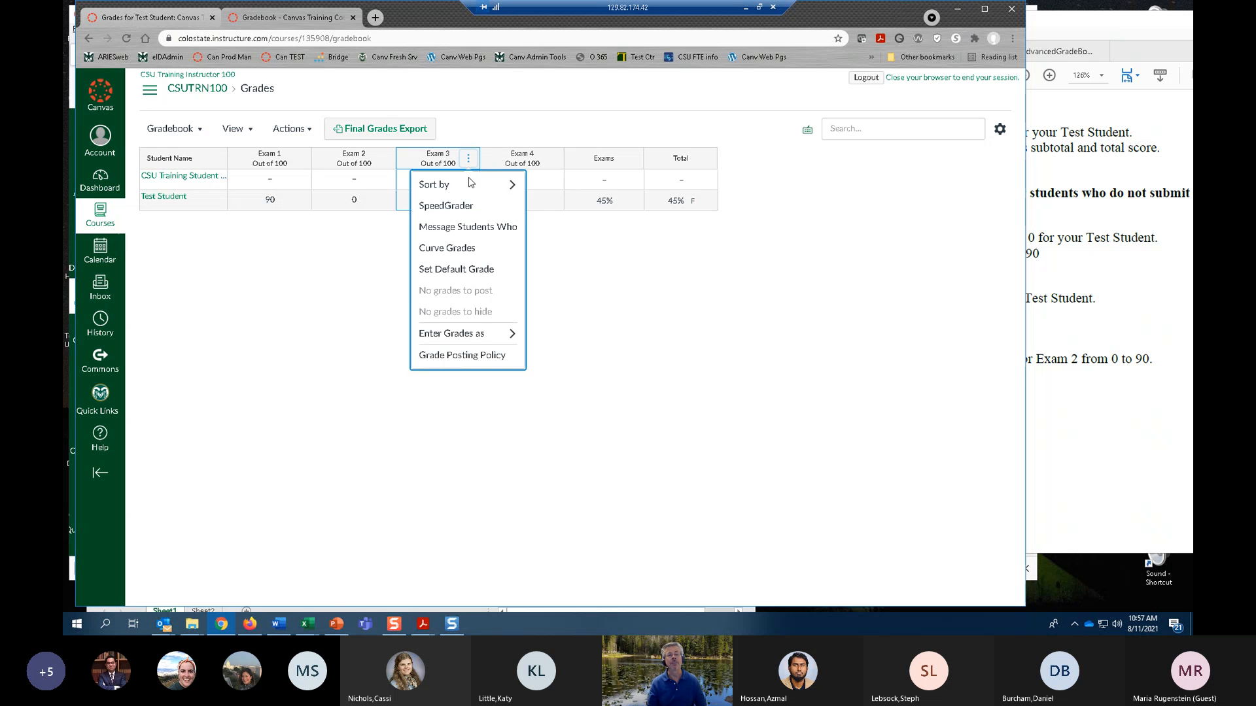
left_click(474, 275)
left_click(504, 346)
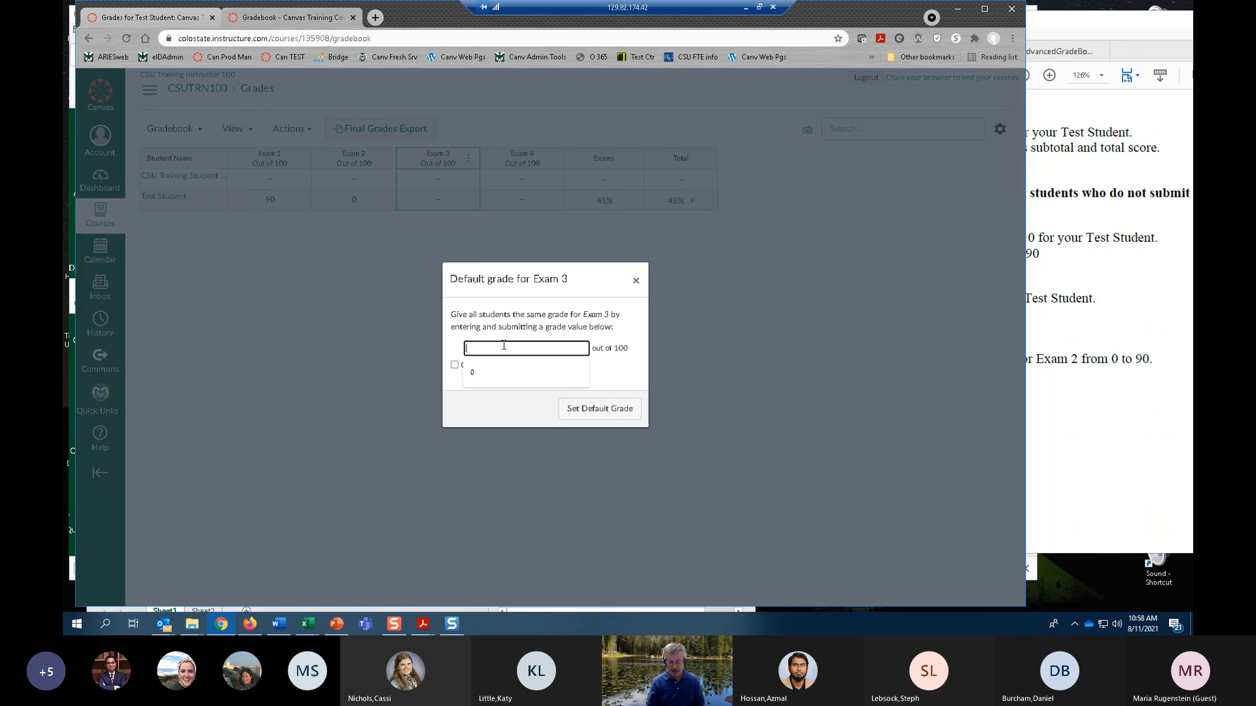
type("0")
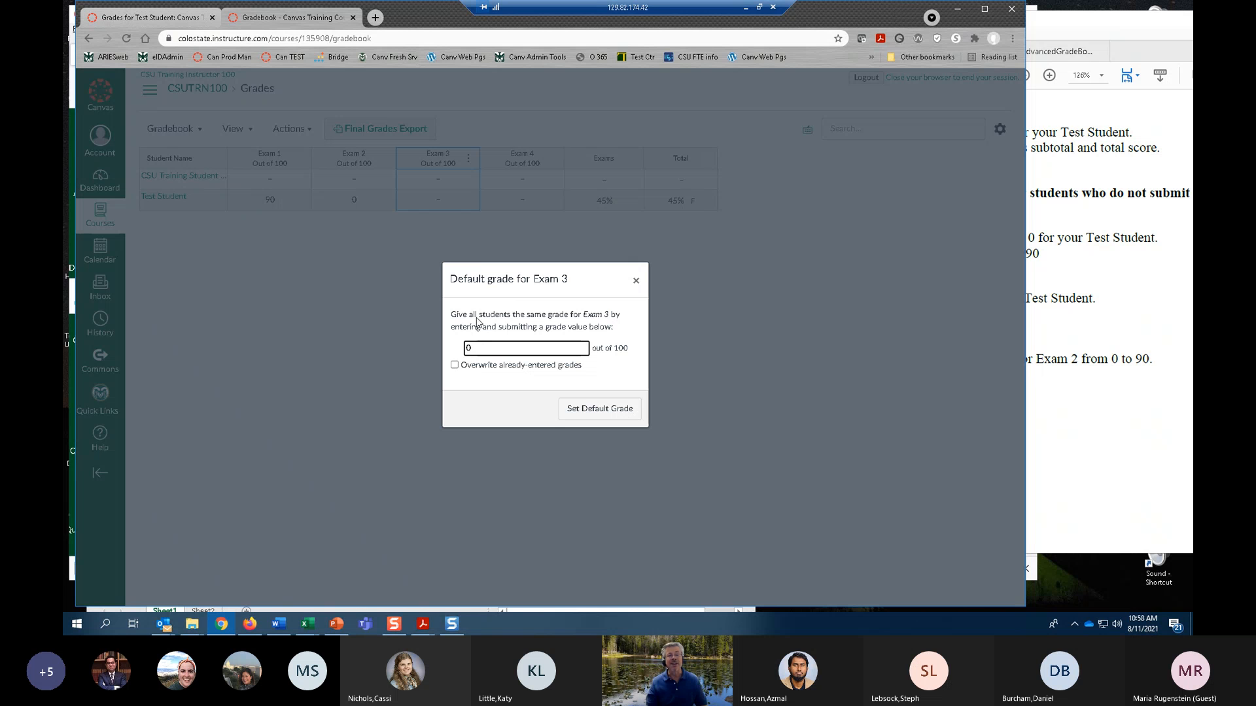
Try a default grade of 5 for Exam 3 with overwriting of already-entered grades enabled.
left_click(454, 366)
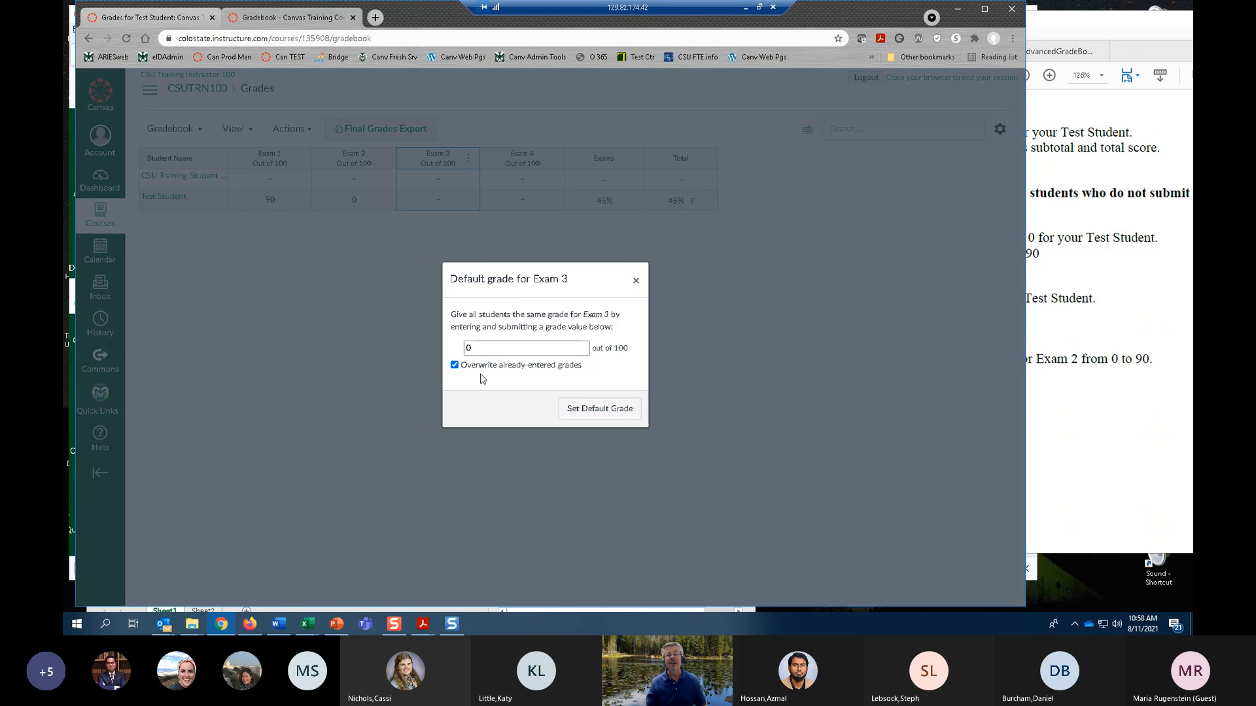
left_click_drag(486, 350, 458, 349)
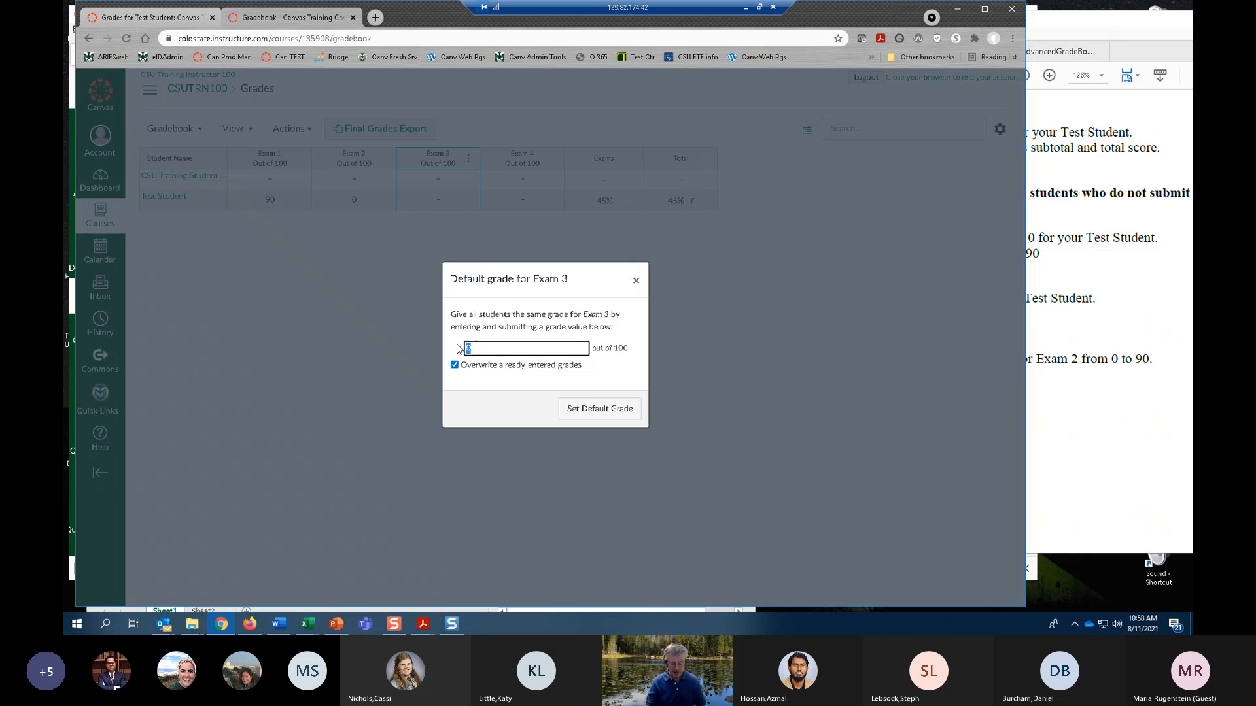
type("5")
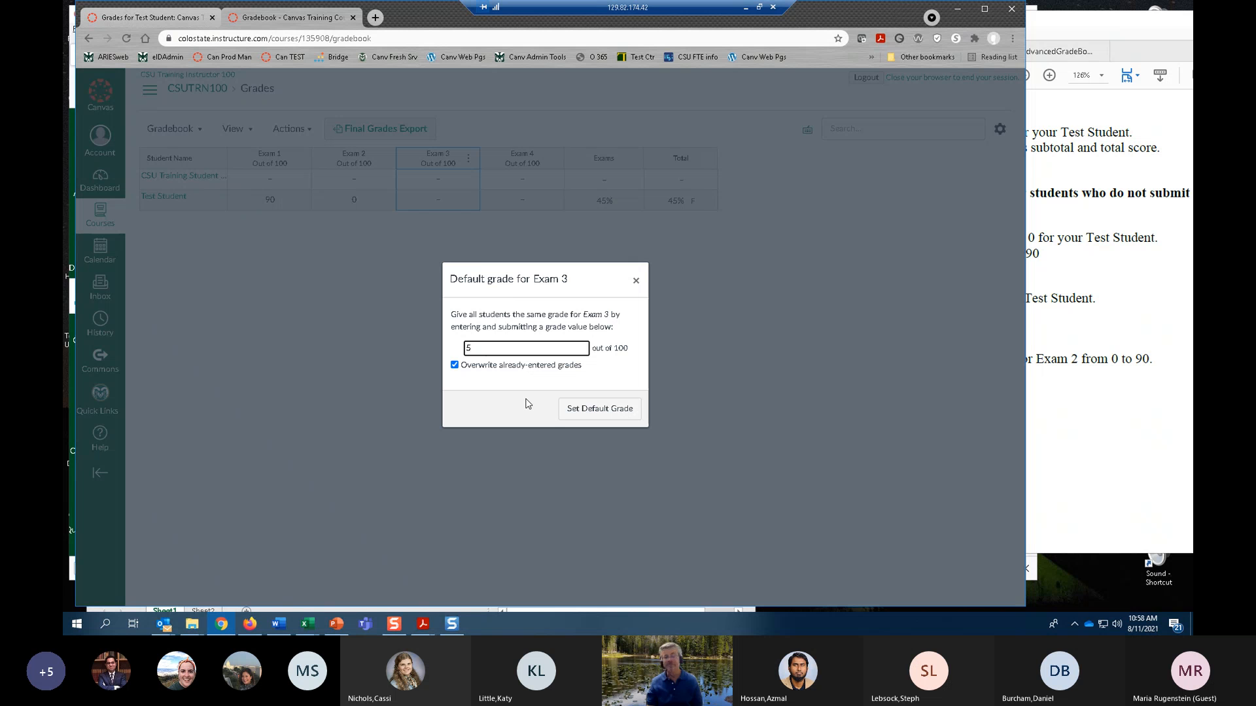
Disable overwriting of already-entered grades and apply 0 as the default grade for Exam 3.
left_click(455, 365)
double_click(467, 349)
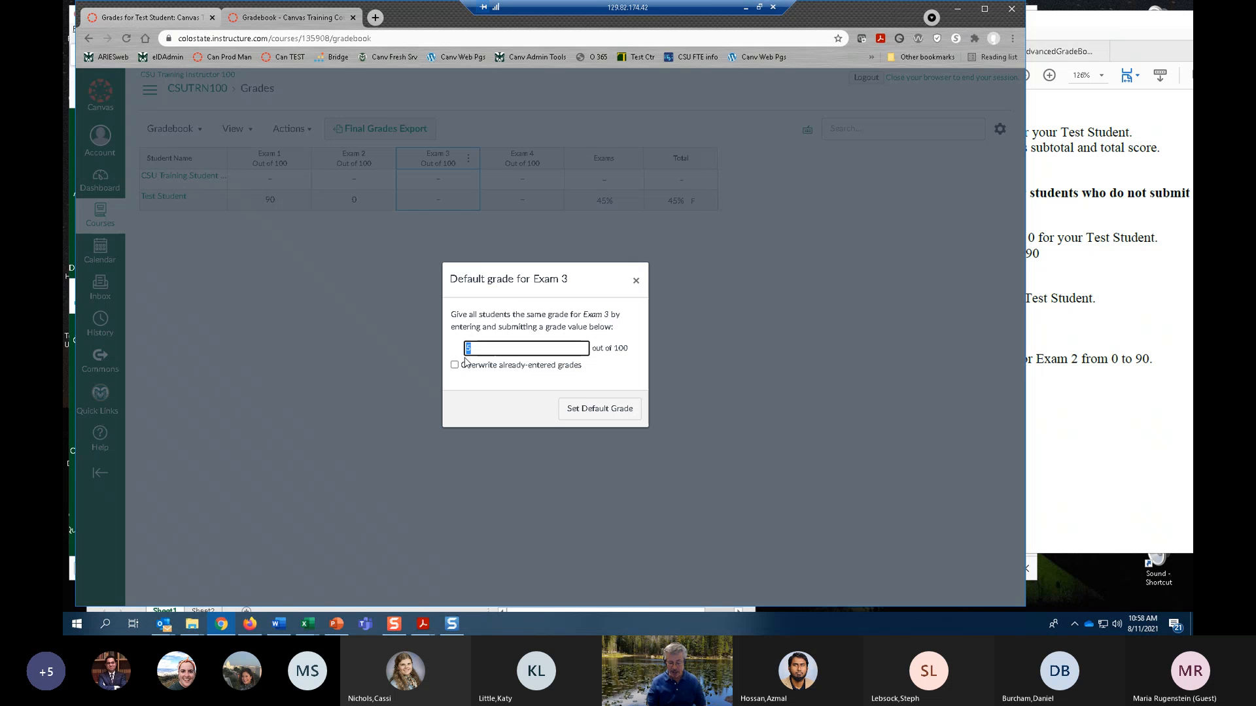
type("0")
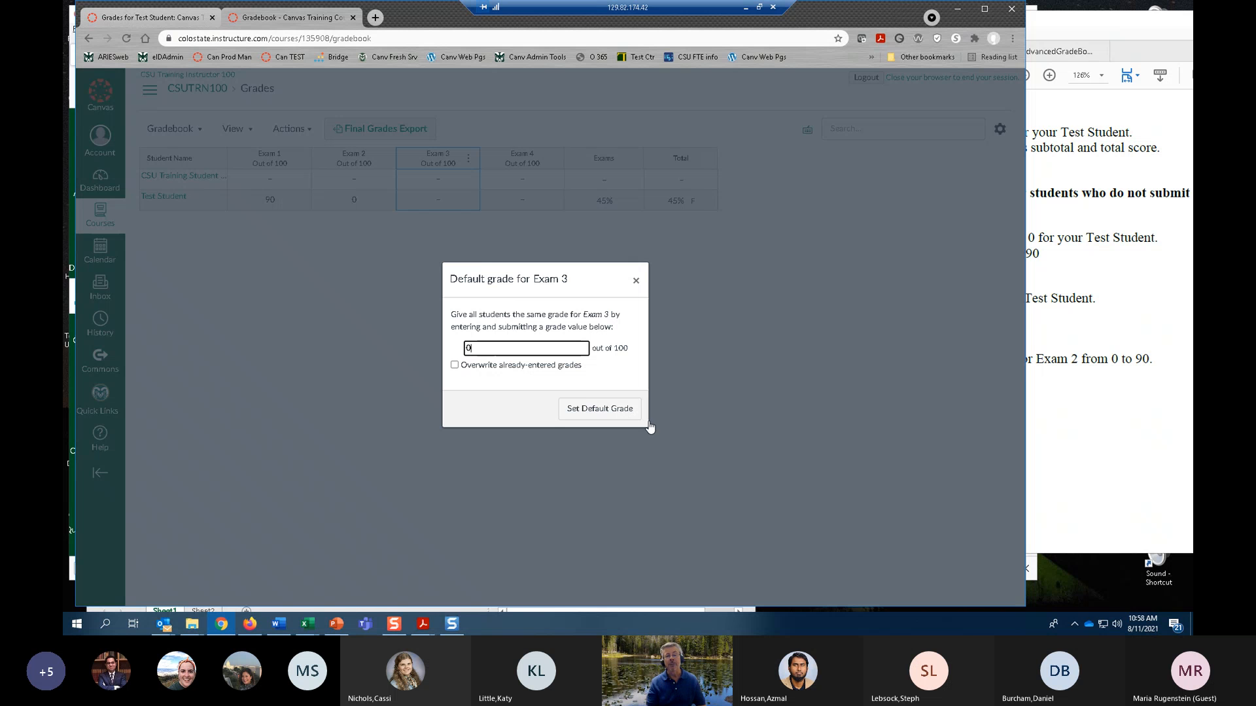
left_click(595, 409)
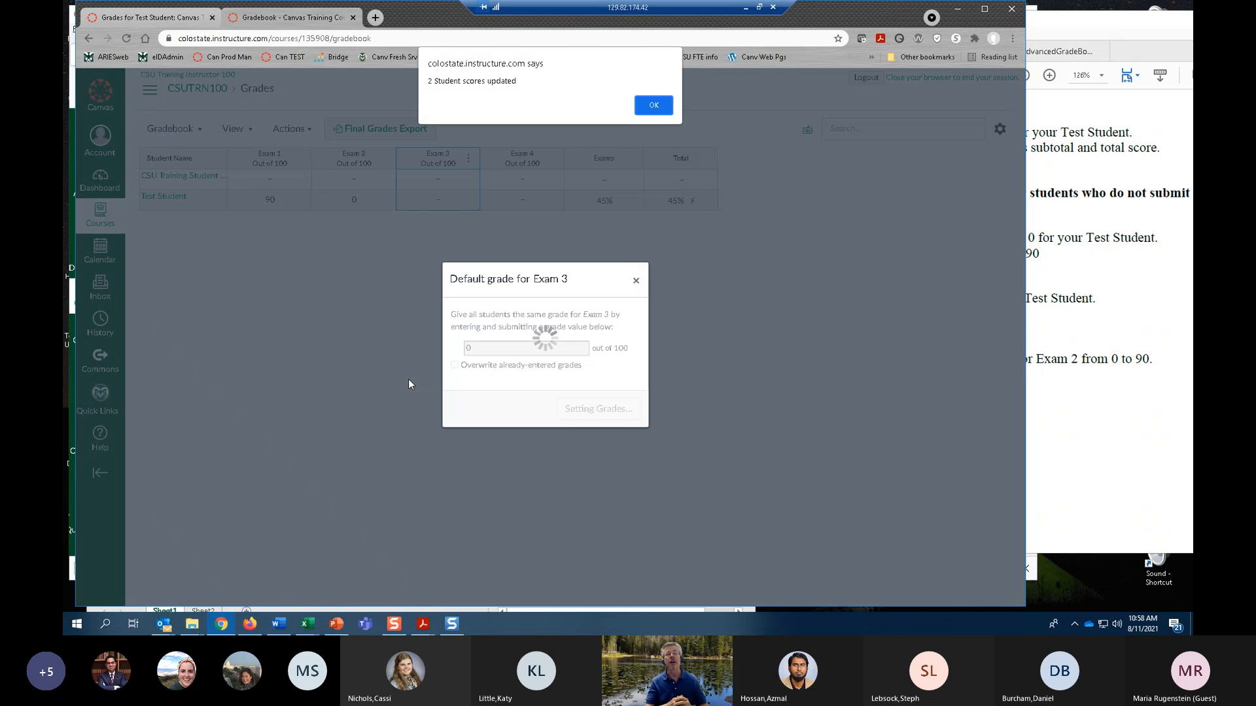
left_click(654, 105)
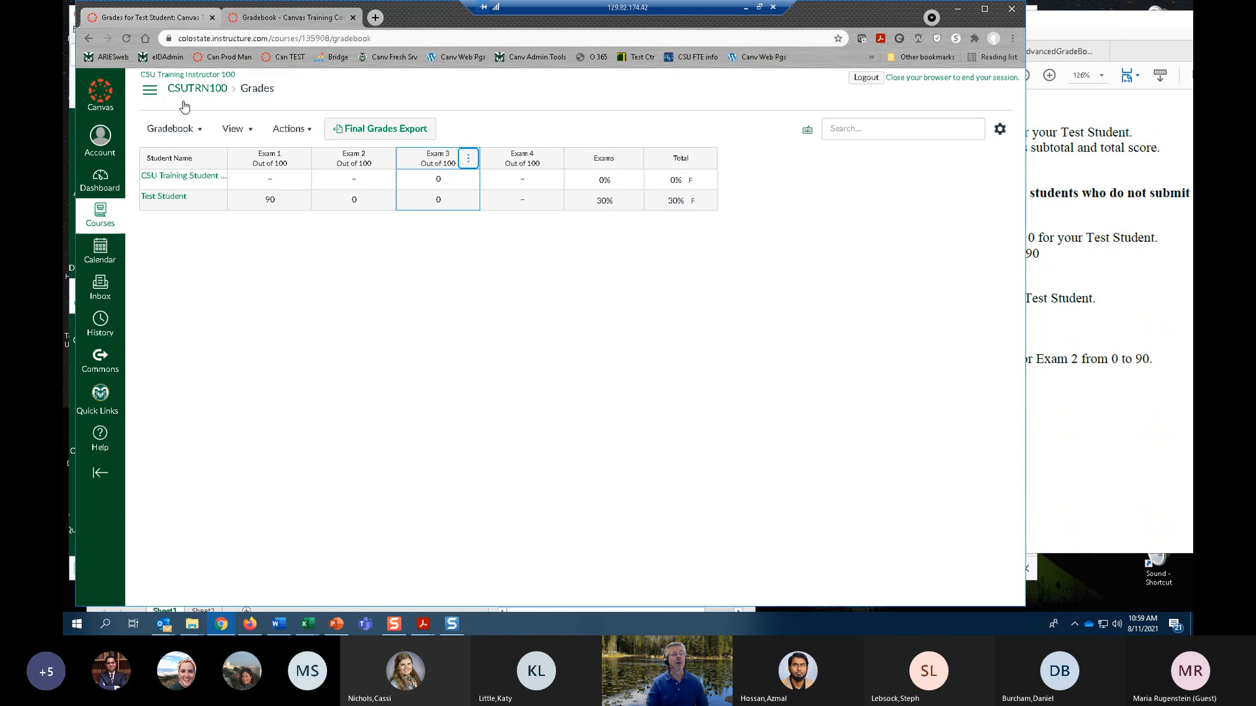
Enter Student View from the course home page and review Test Student's exam scores, Graded Total and Course Total.
left_click(150, 90)
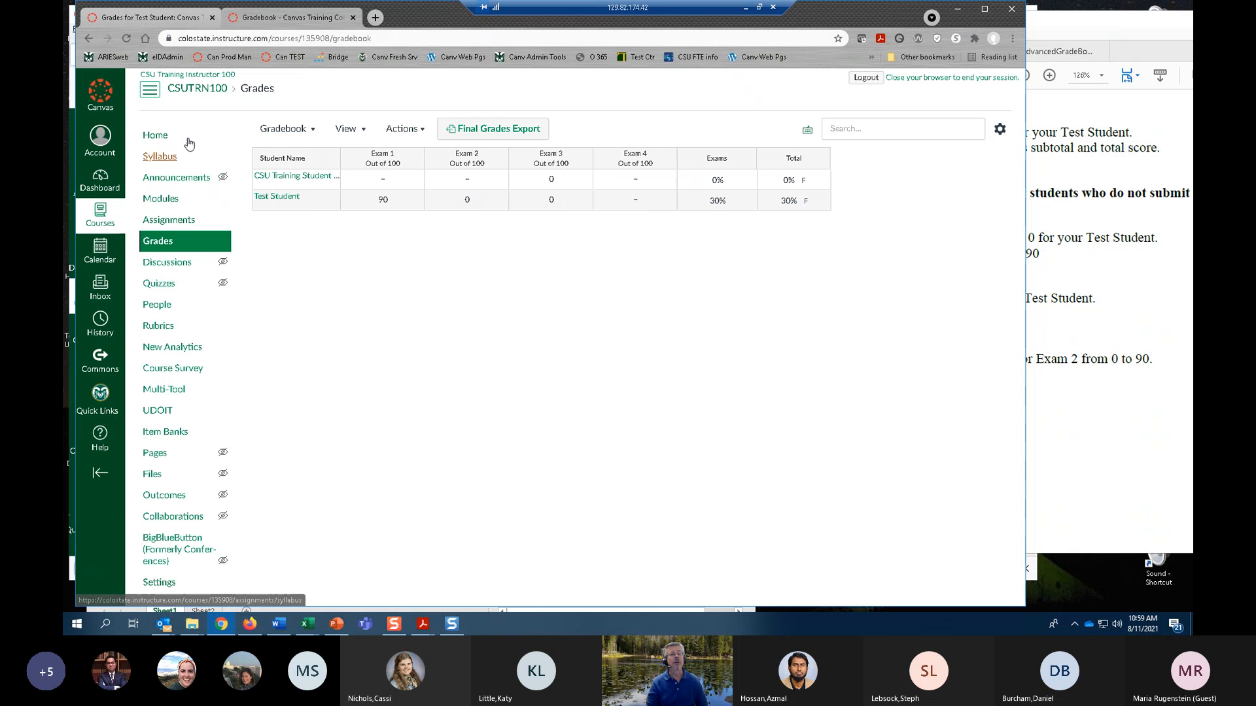
left_click(155, 134)
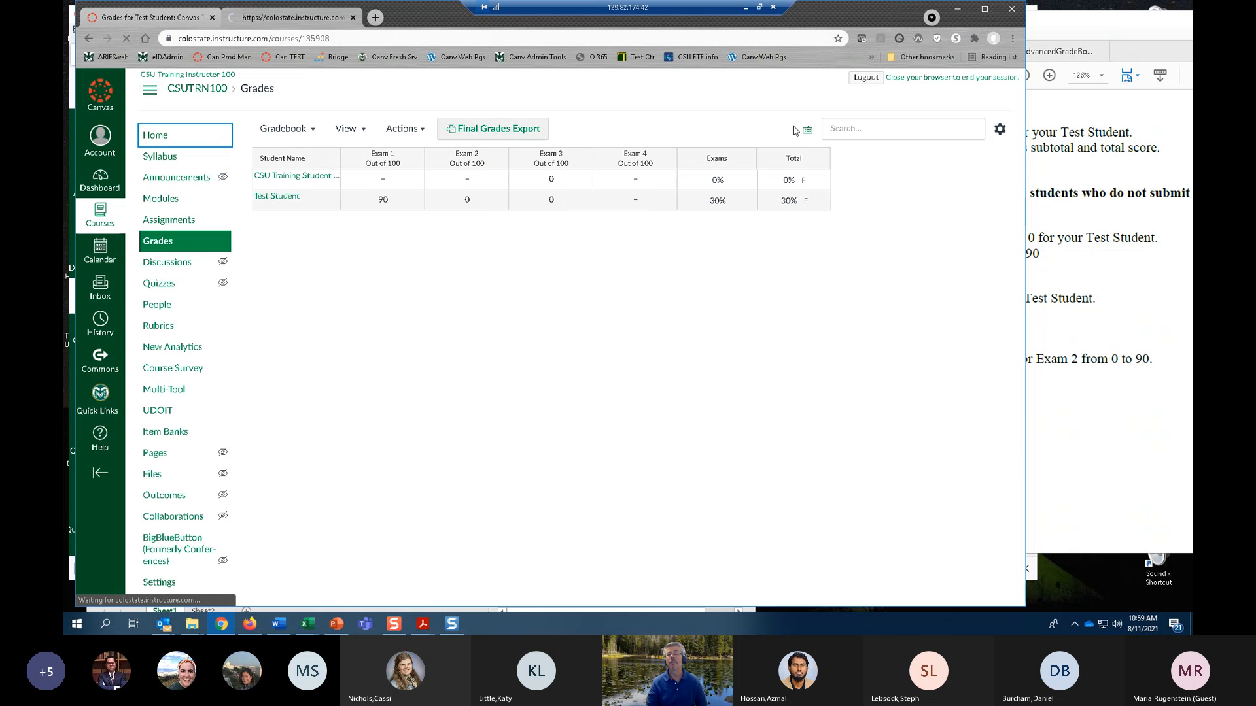
left_click(872, 89)
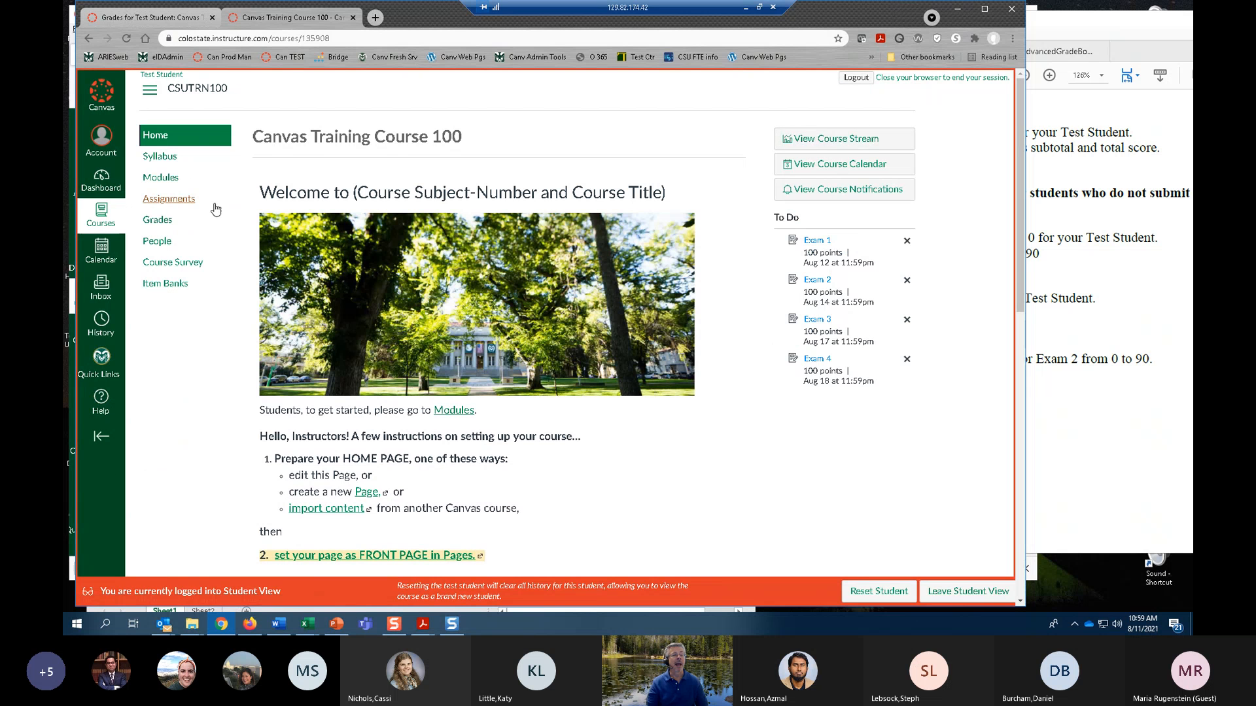
left_click(157, 220)
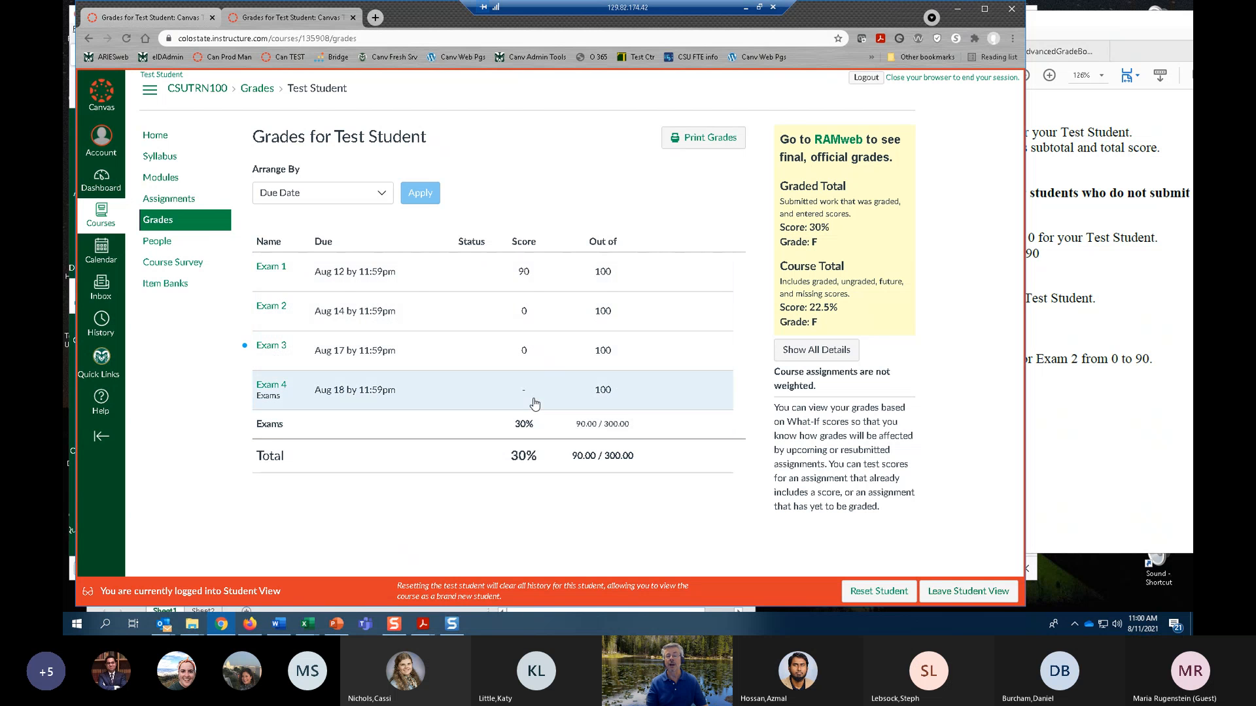
left_click(525, 354)
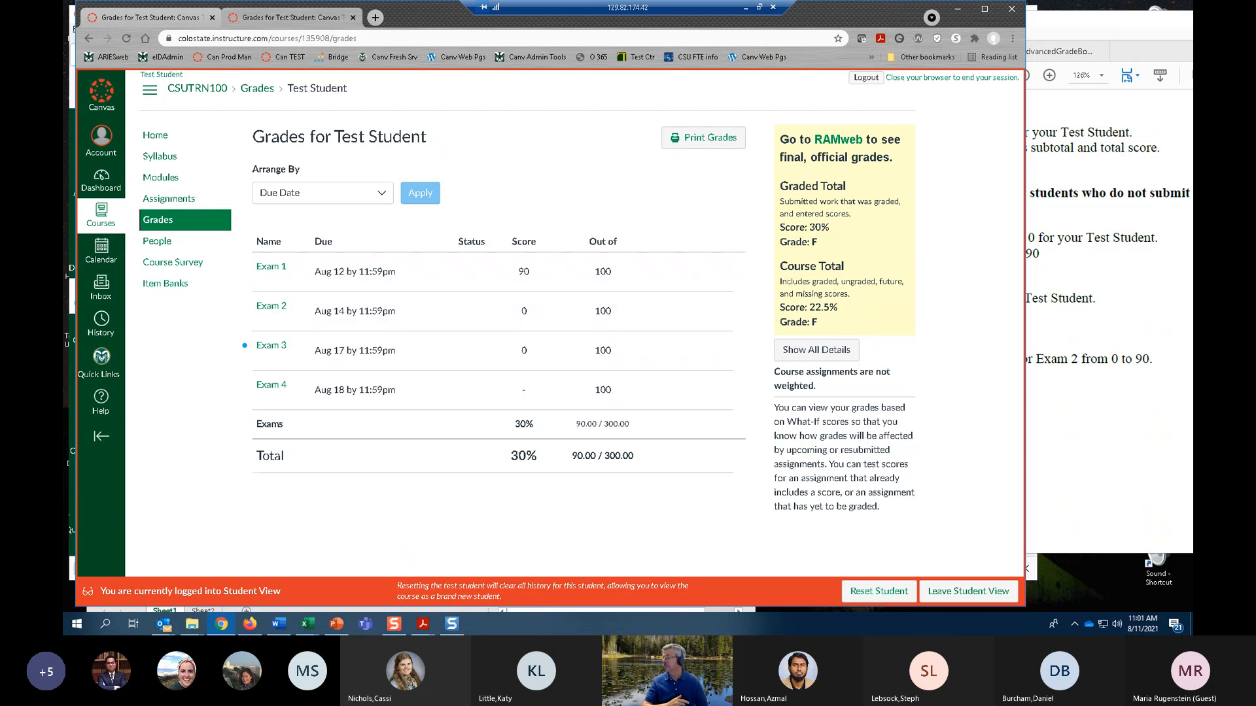
scroll(1109, 321, "down", 1)
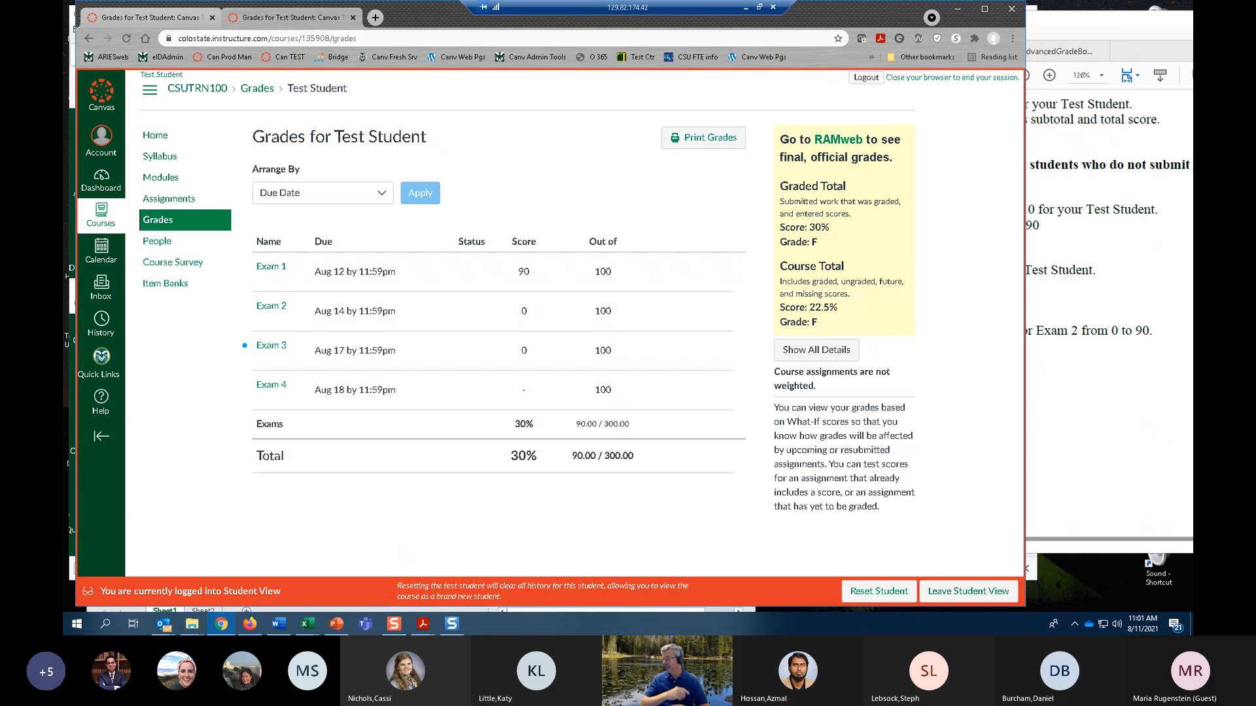
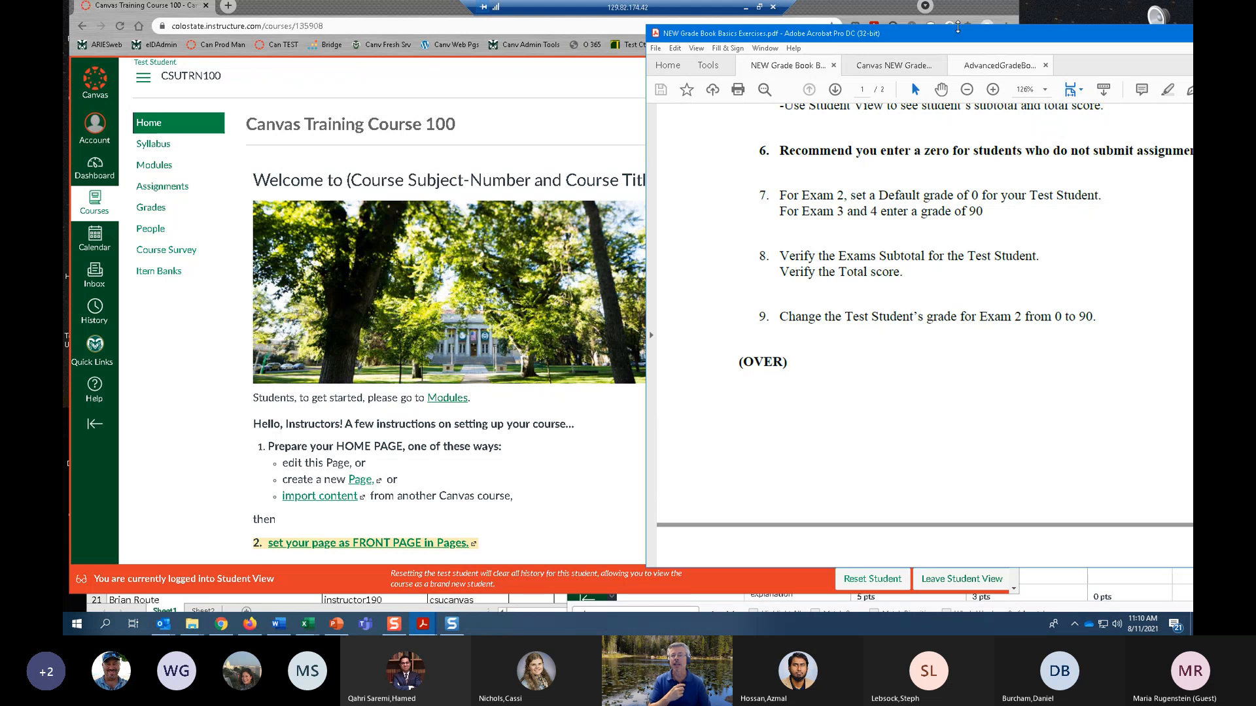
Move the exercise PDF aside, try opening the dashboard in Student View, and leave Student View to return to the instructor account.
left_click_drag(957, 34, 1144, 37)
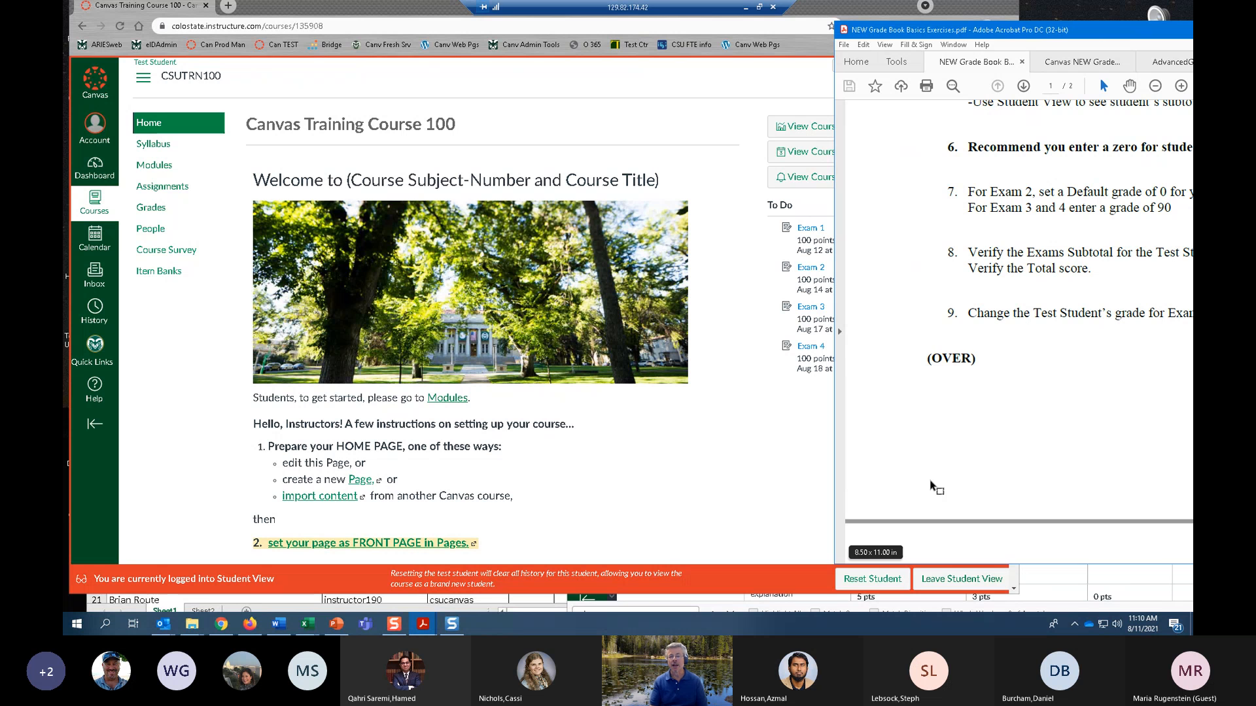
left_click(785, 472)
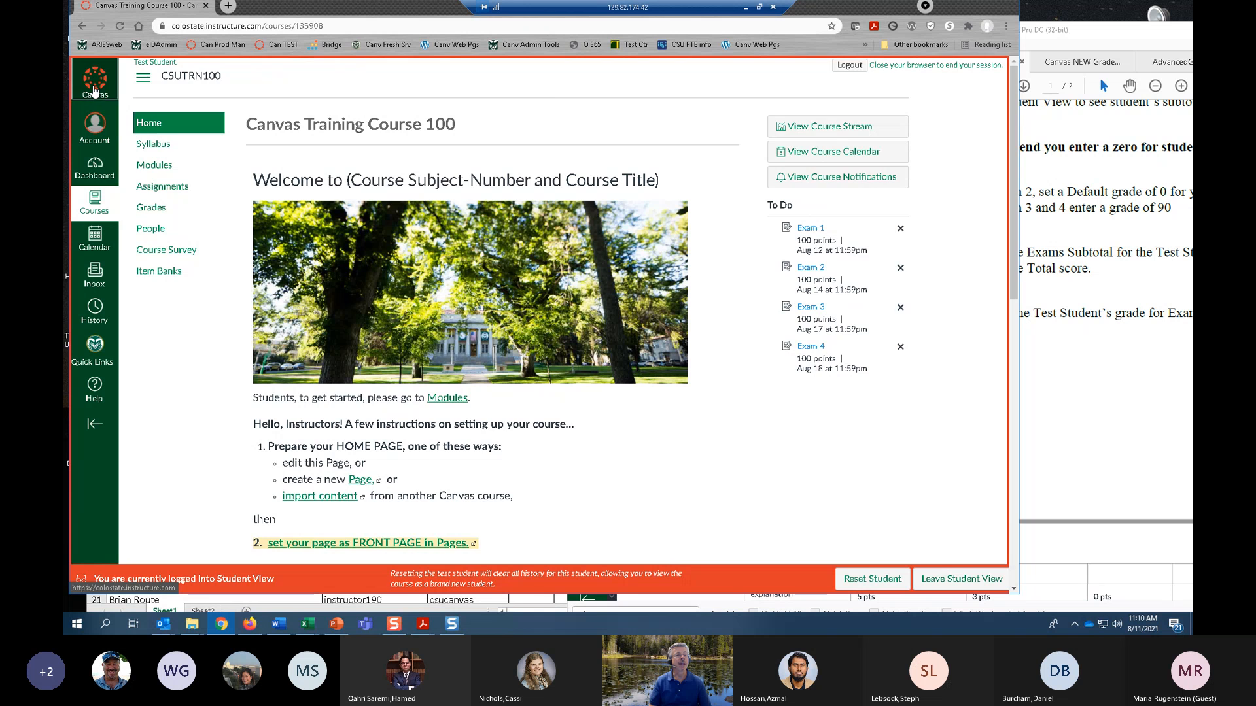
left_click(95, 85)
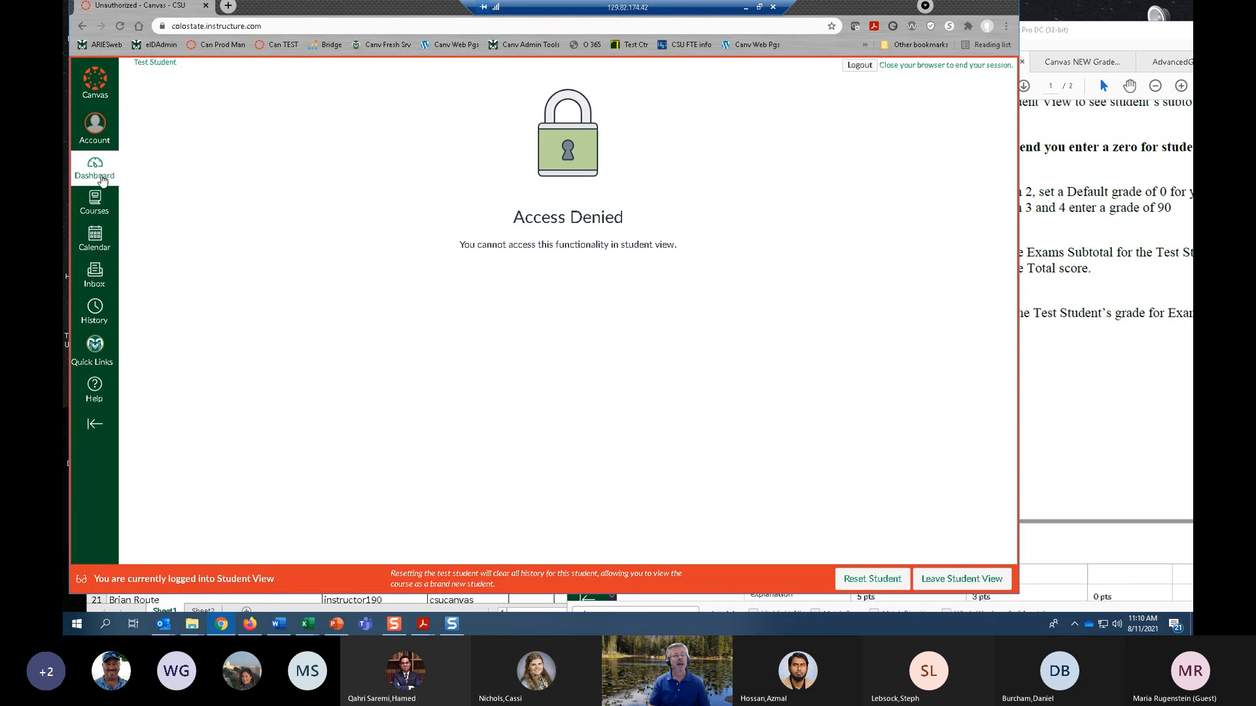
left_click(95, 203)
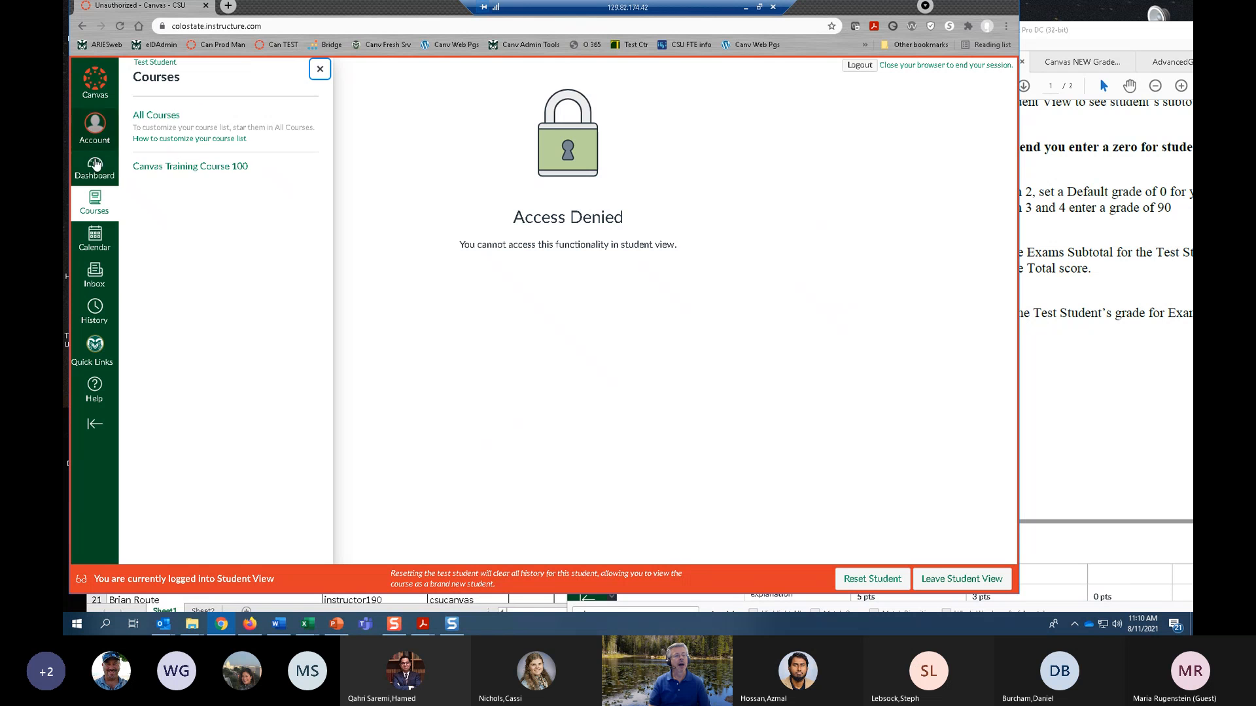
left_click(95, 167)
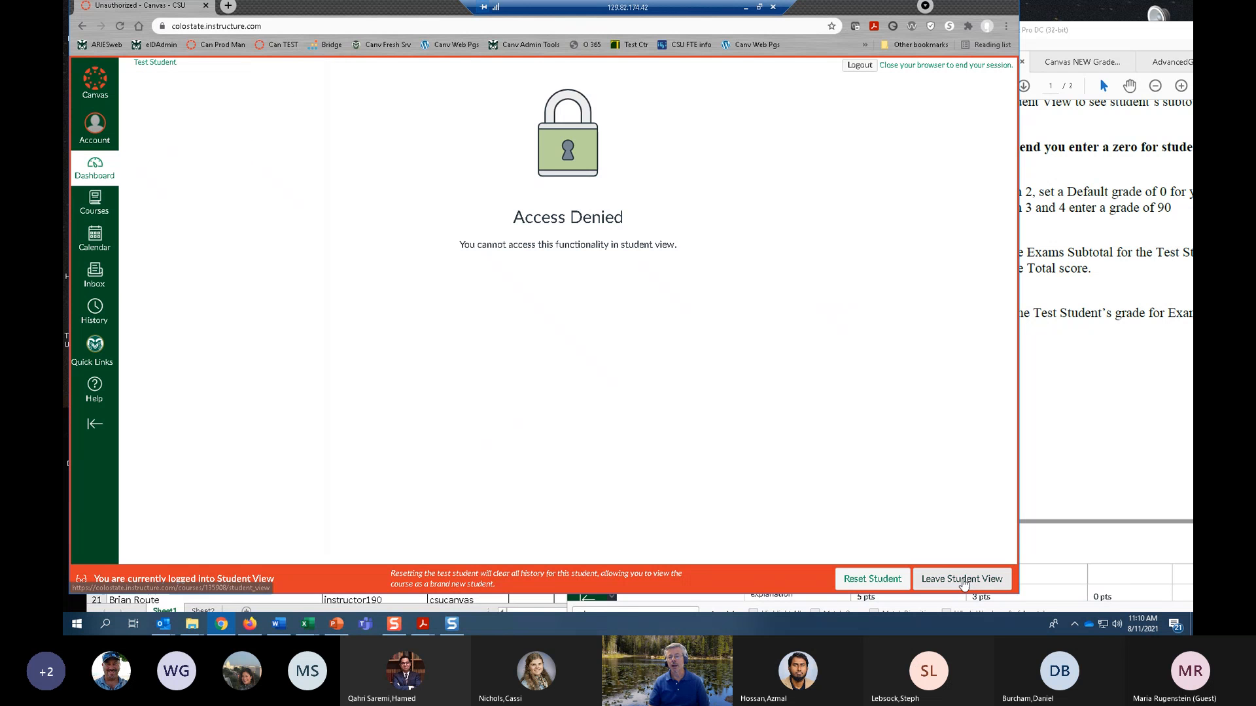
left_click(961, 580)
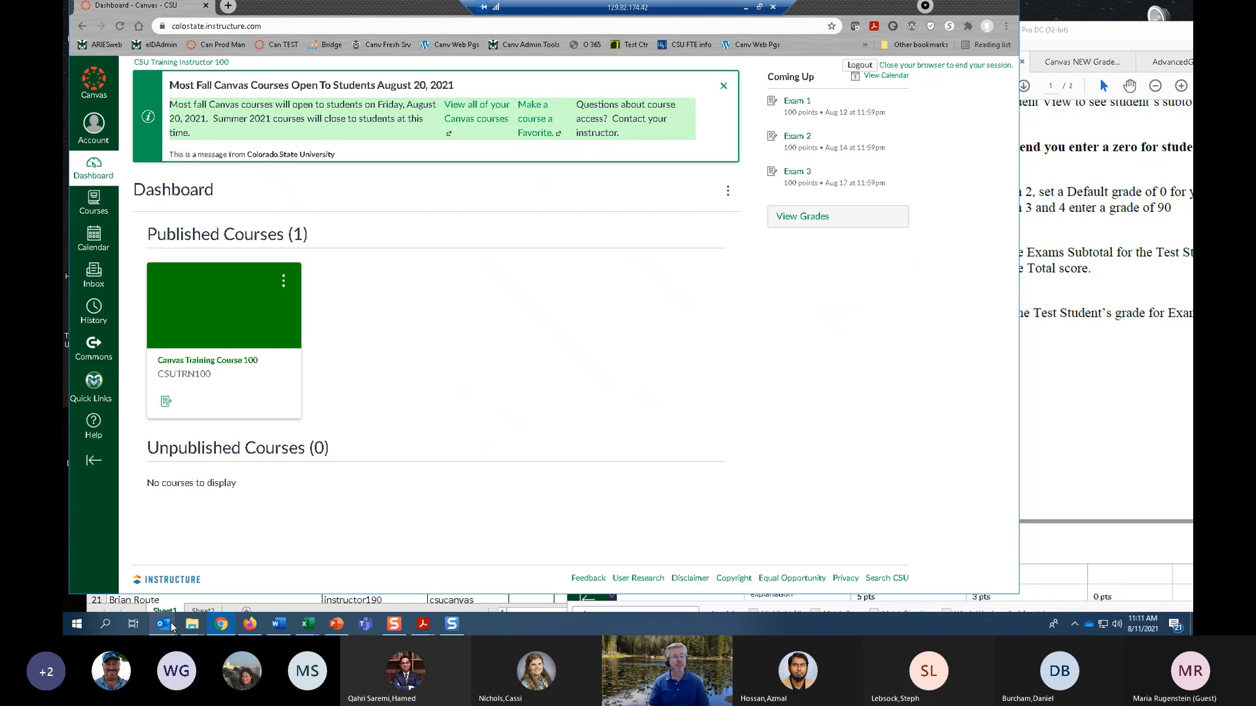
Switch to Outlook, view the Canvas notification about the newly created Paper 1 assignment, and put the mail window away again.
mouse_move(171, 626)
left_click(124, 588)
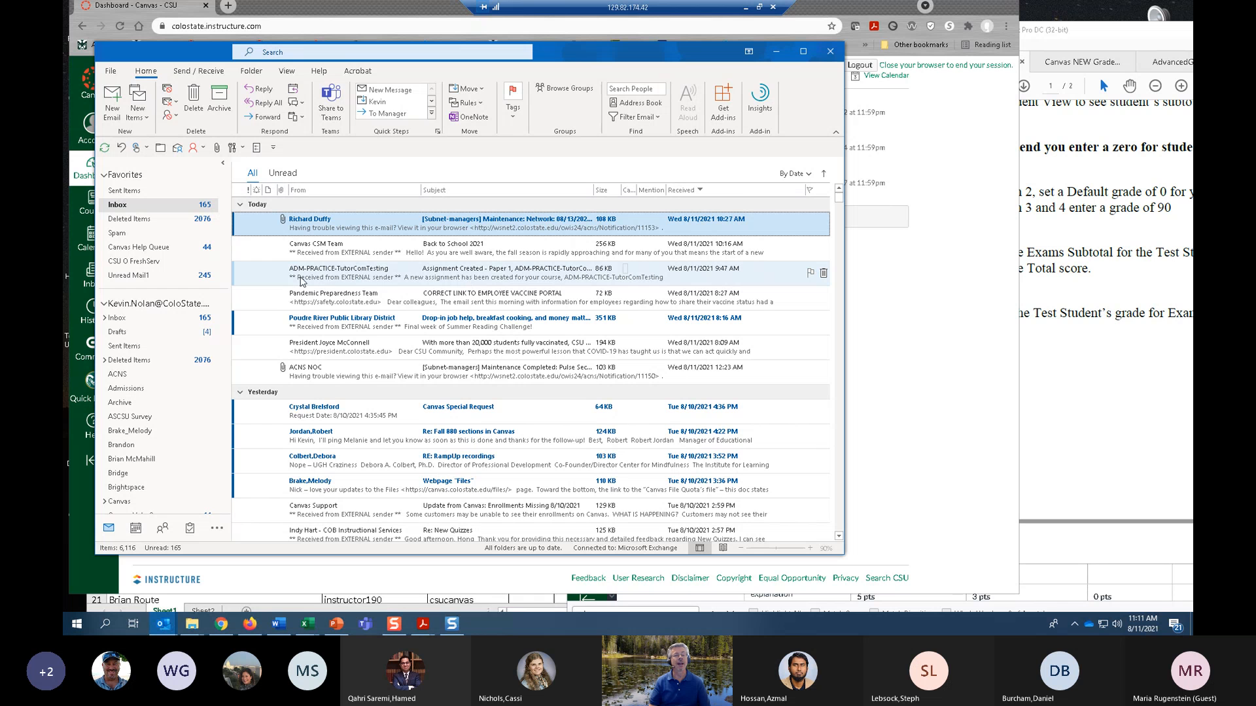
double_click(482, 280)
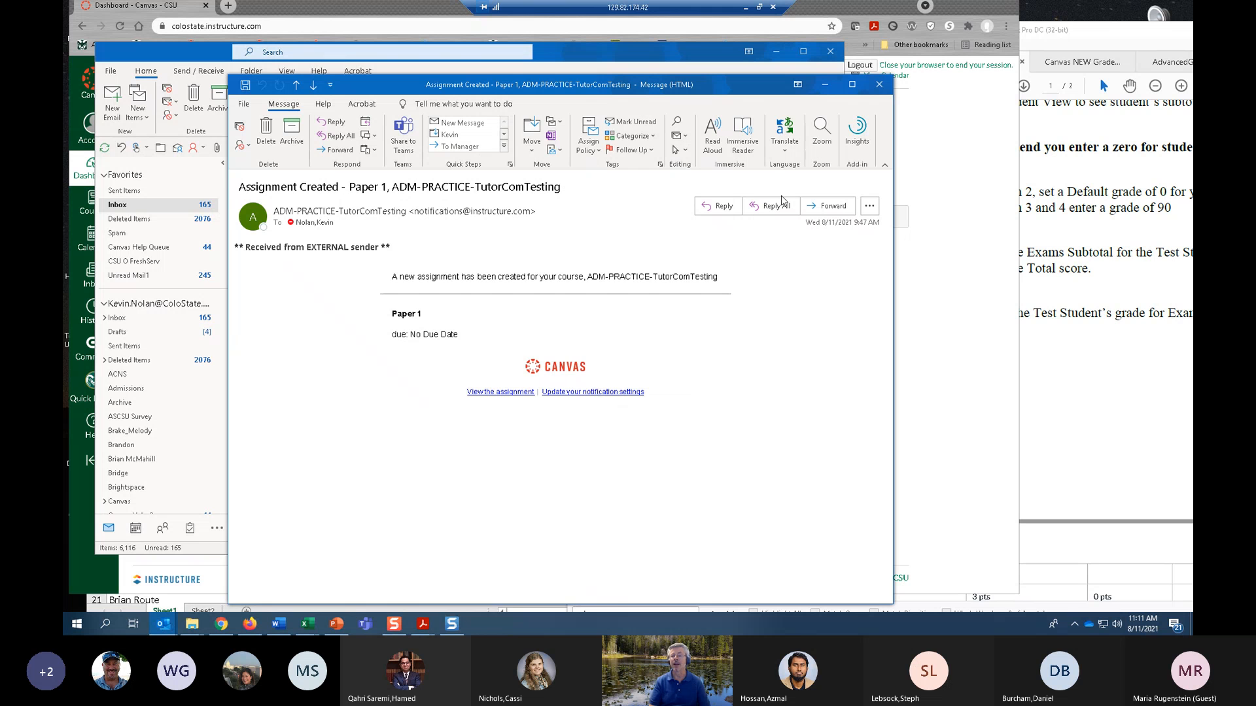
left_click(879, 86)
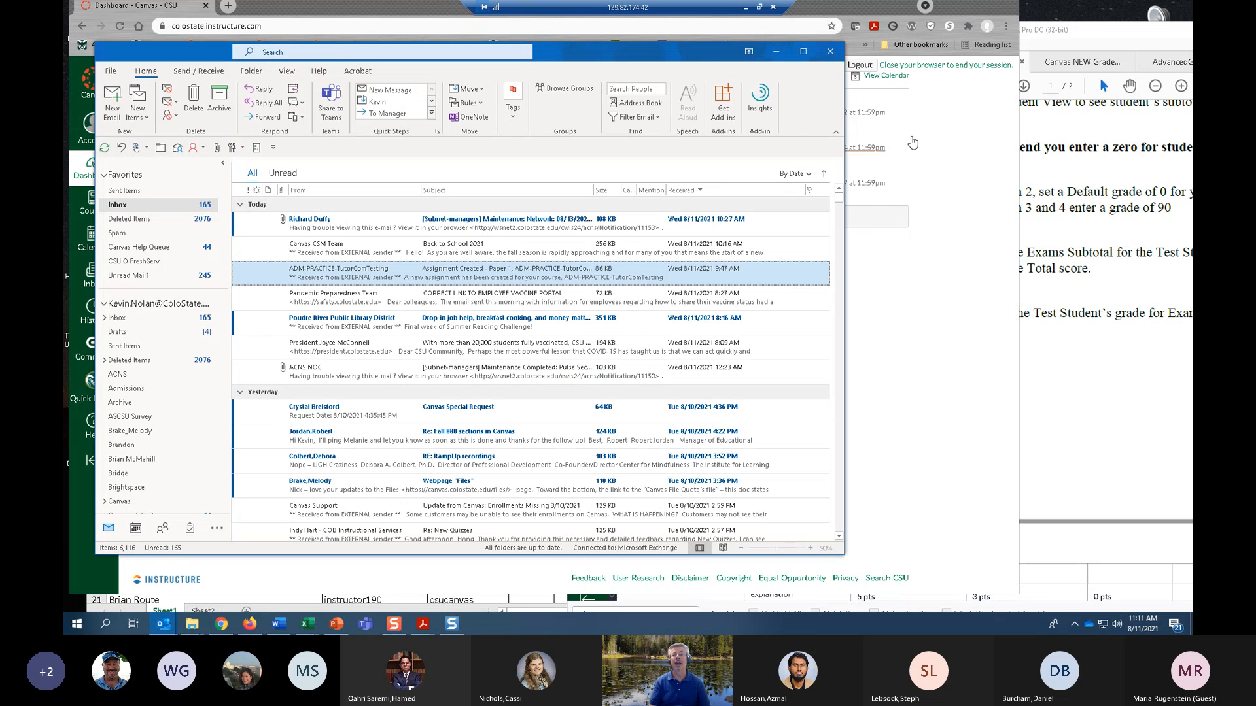
left_click(777, 52)
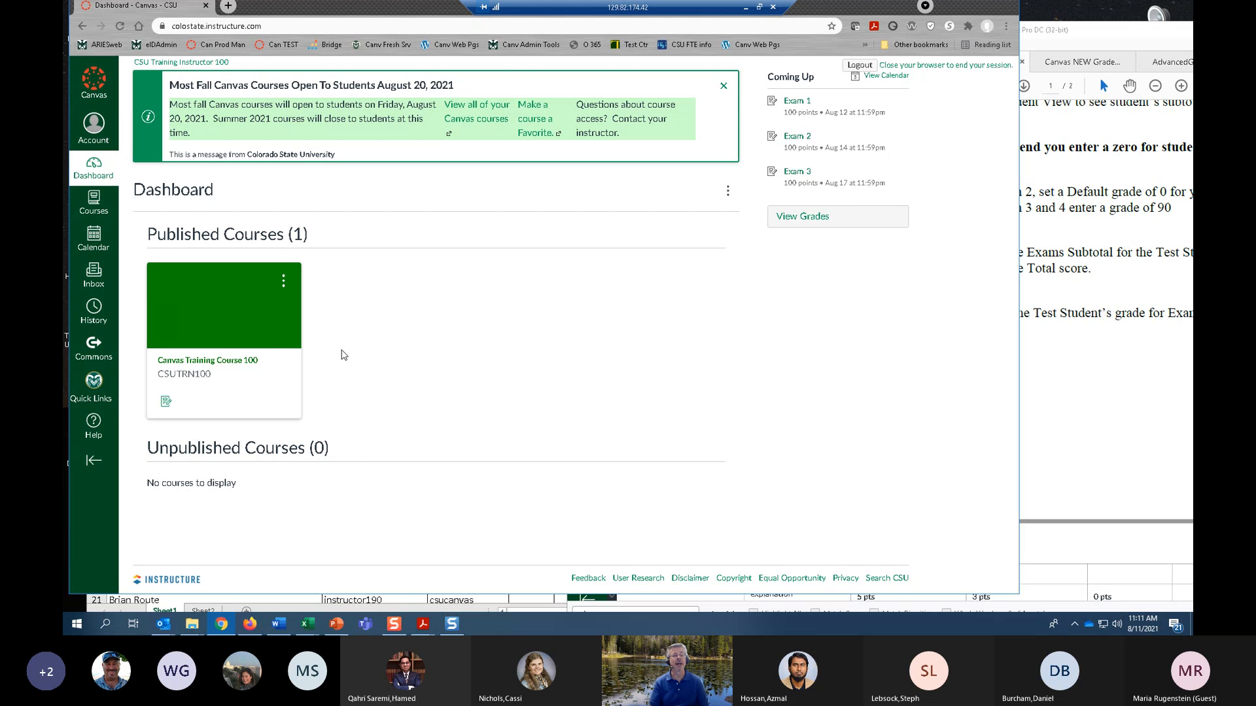
Open the gradebook of Canvas Training Course 100 and set Test Student's Exam 2 score to 90.
left_click(217, 365)
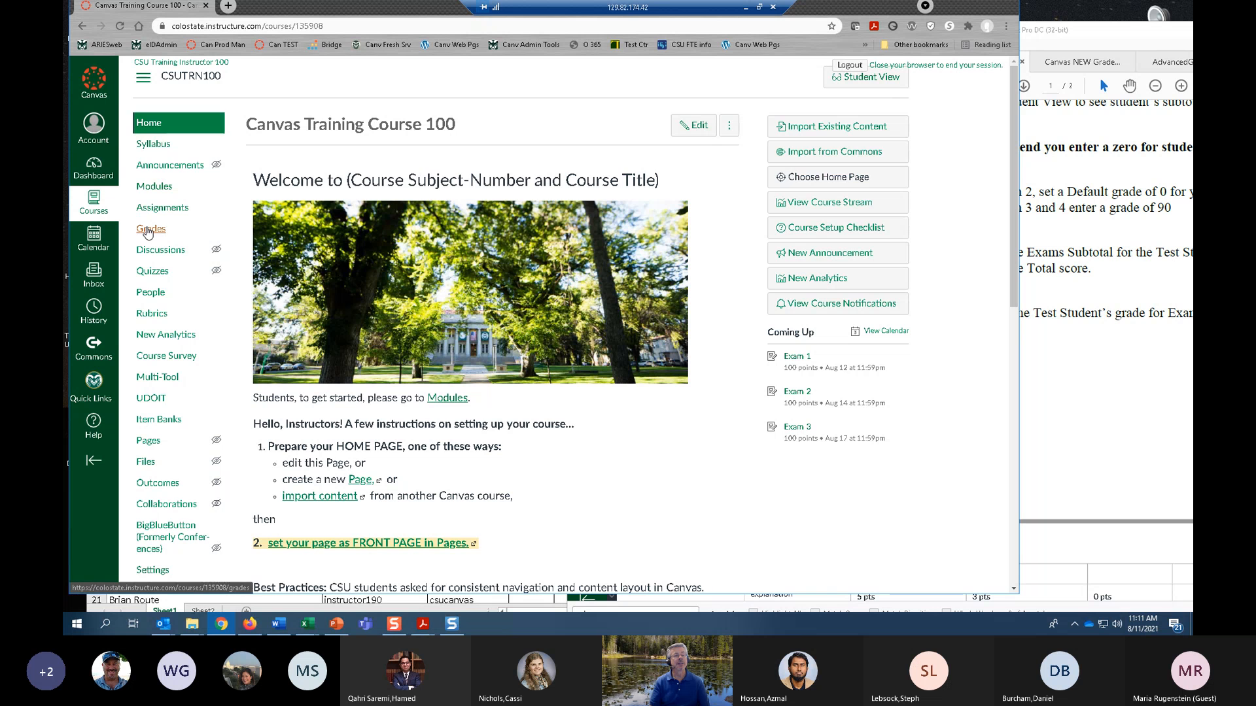
left_click(150, 230)
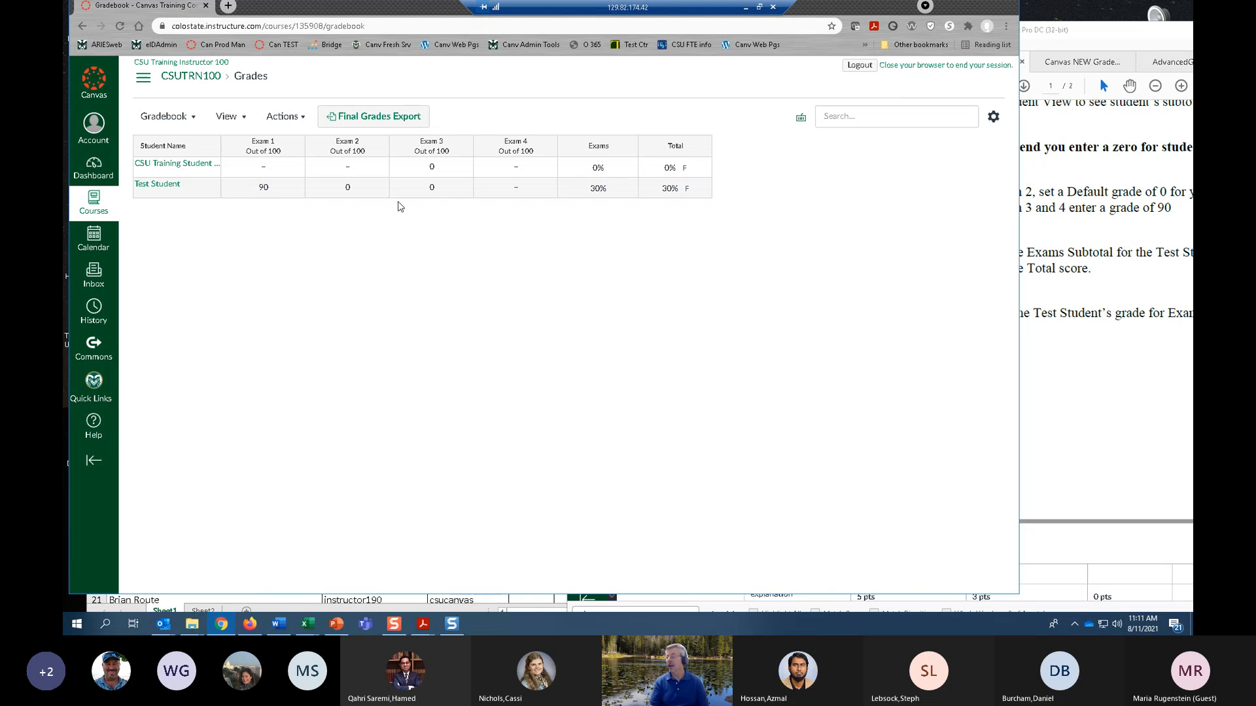
left_click(347, 189)
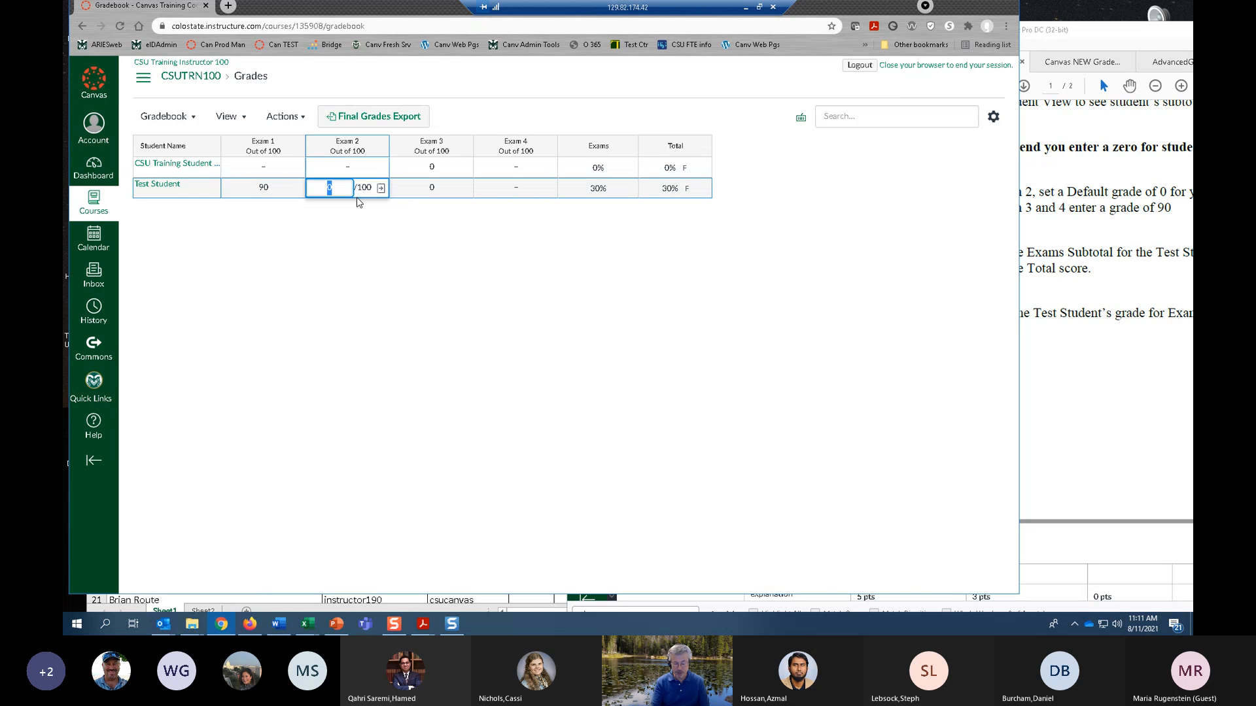
type("90")
left_click(382, 280)
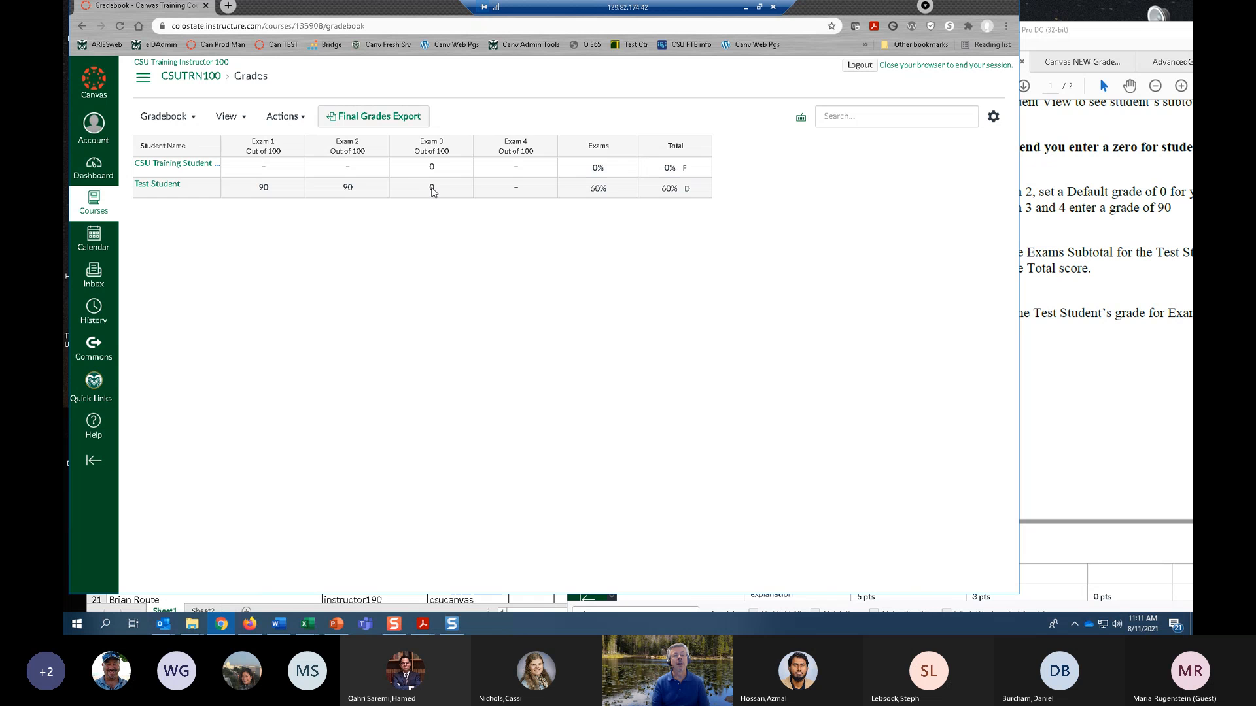
Set Test Student's scores for Exam 3 and Exam 4 to 90 each.
left_click(432, 191)
type("9")
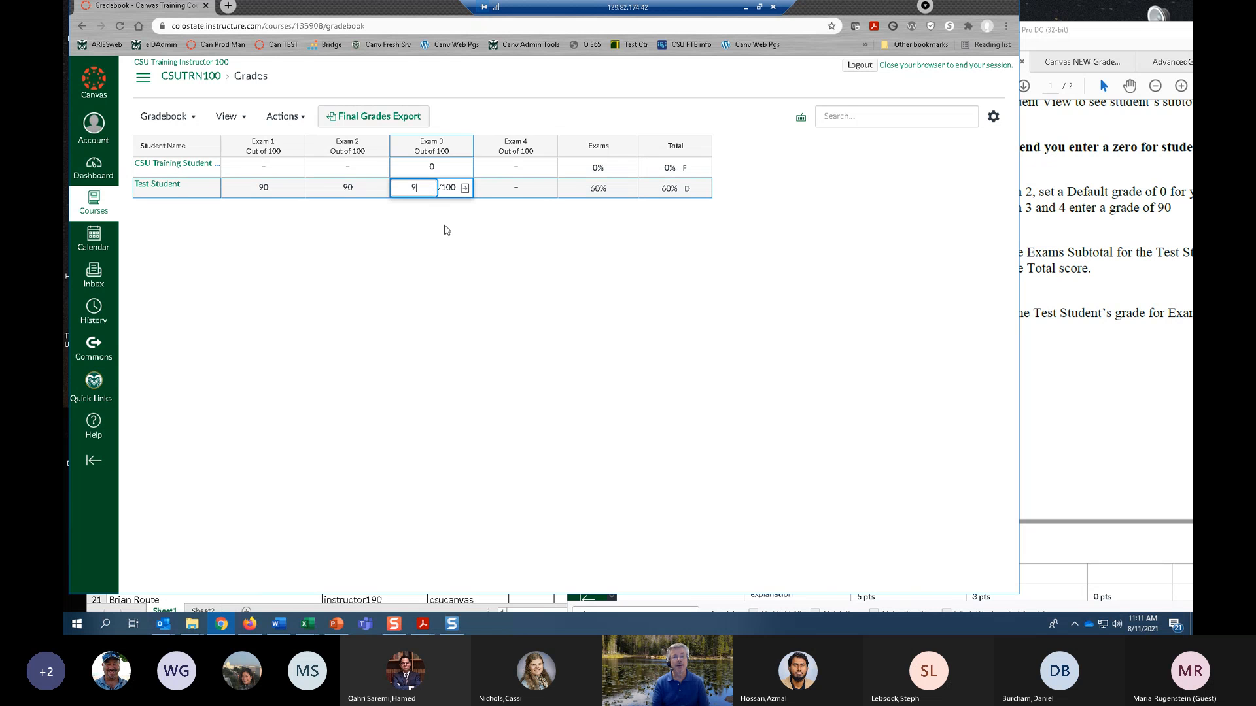
type("0")
left_click(452, 272)
left_click(514, 189)
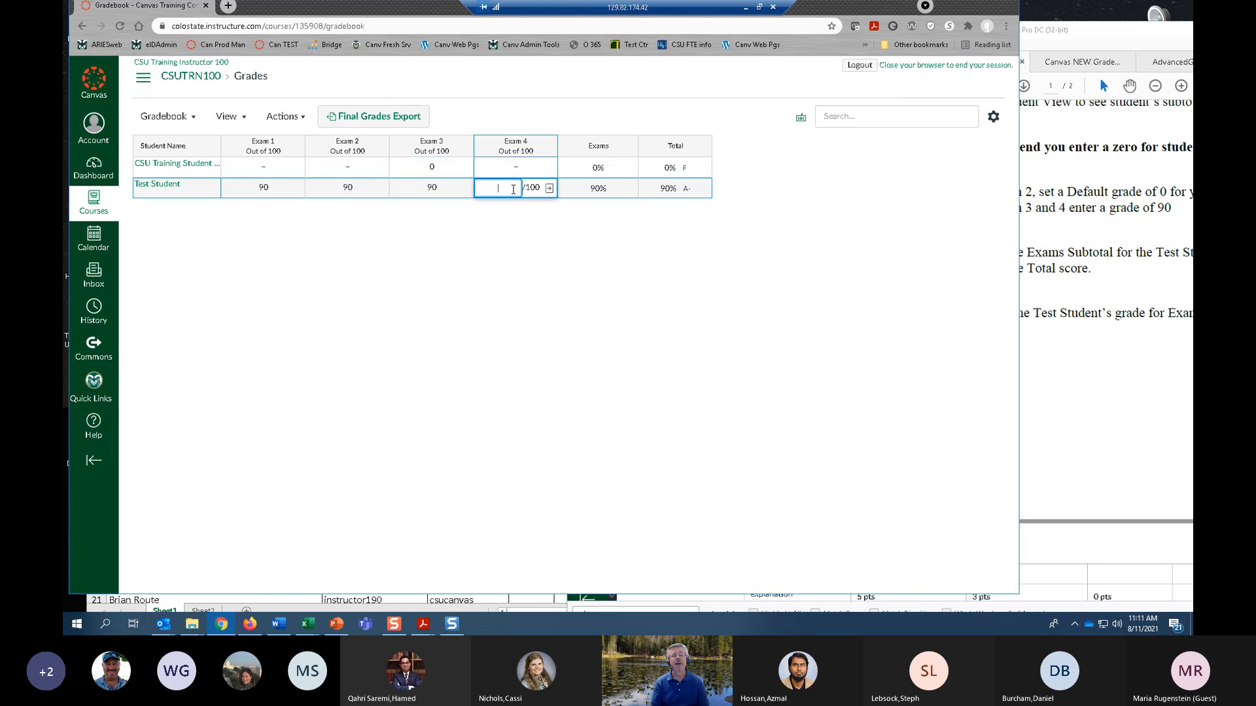
type("90")
left_click(536, 280)
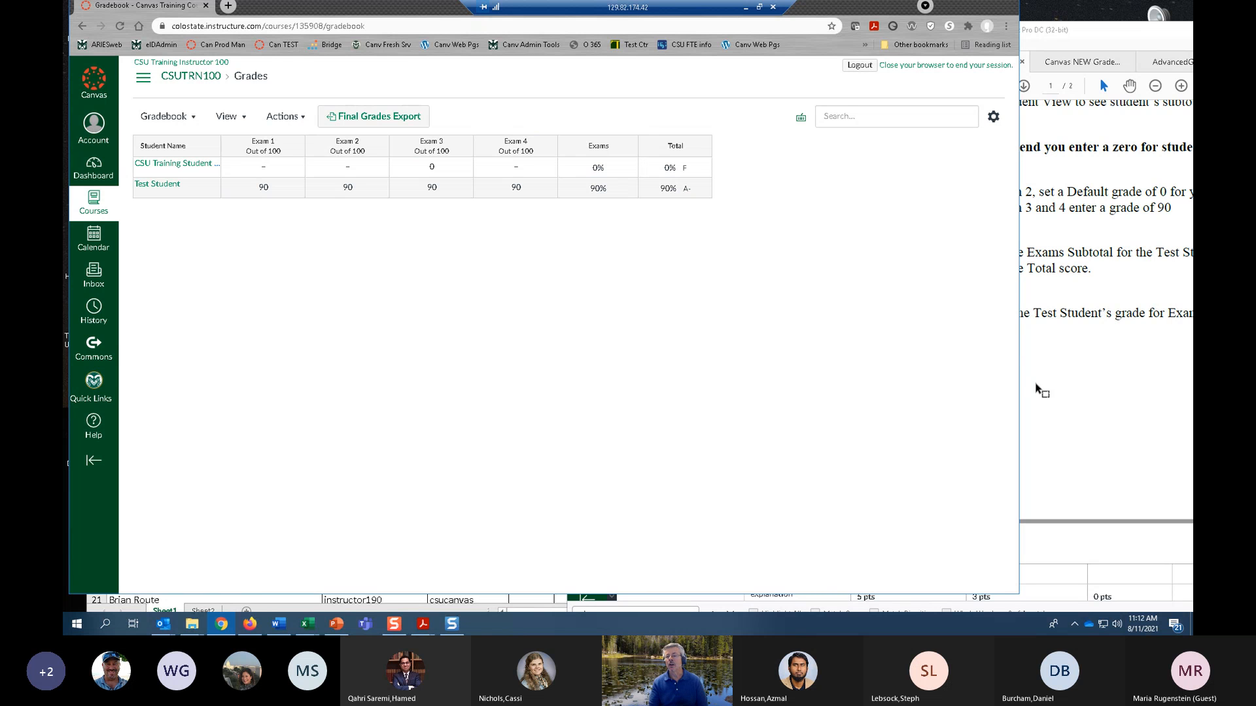
Switch to the exercise PDF to read exercises 10 to 14 on its second page, and return to the gradebook.
left_click(1106, 389)
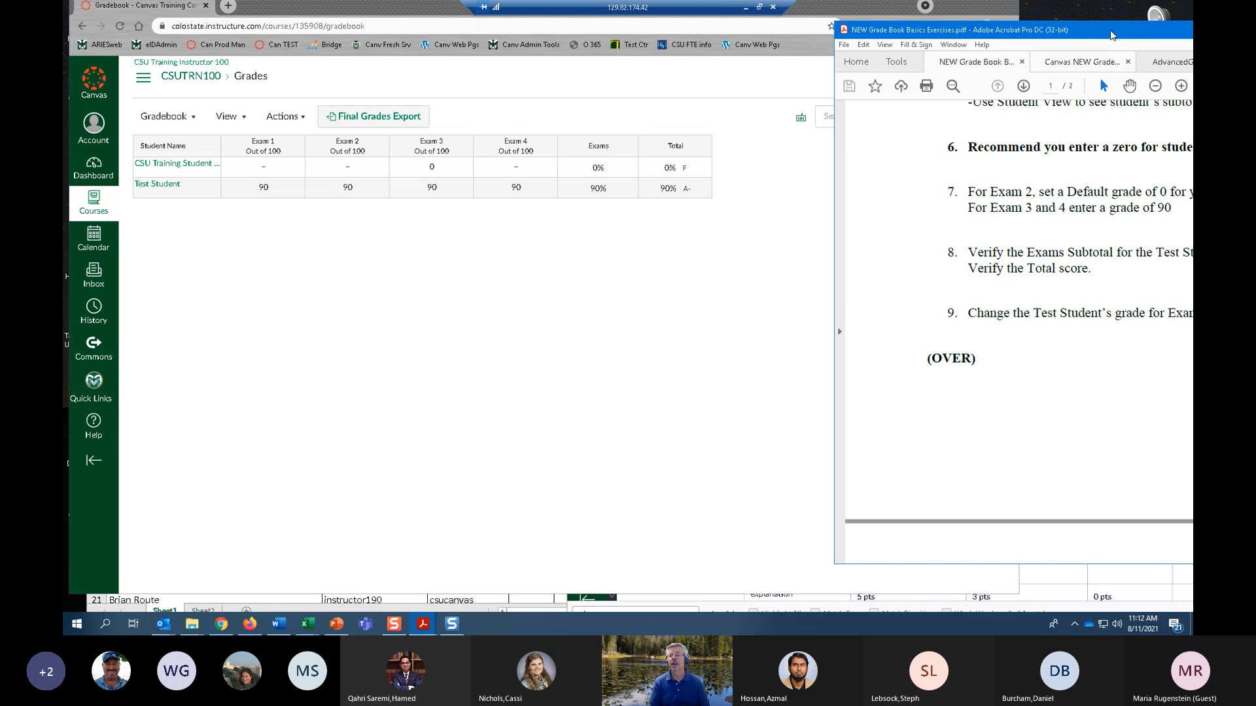
left_click_drag(1112, 32, 797, 27)
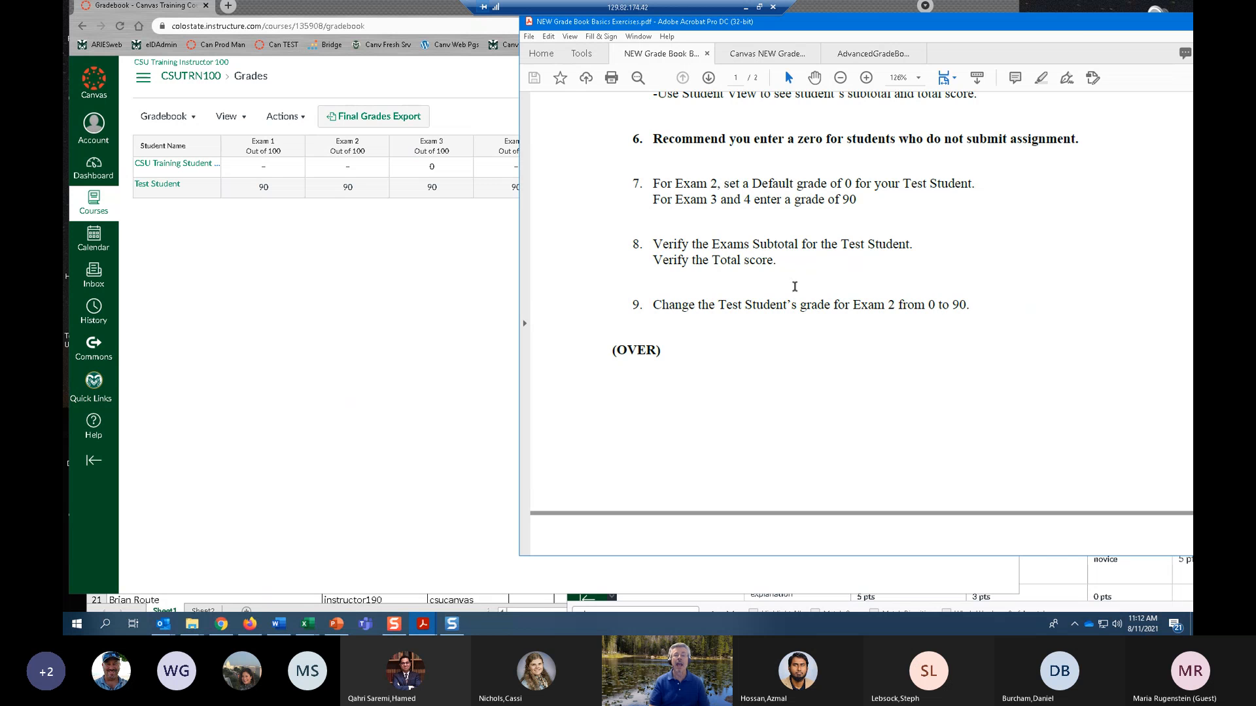
scroll(803, 287, "down", 3)
scroll(853, 296, "down", 8)
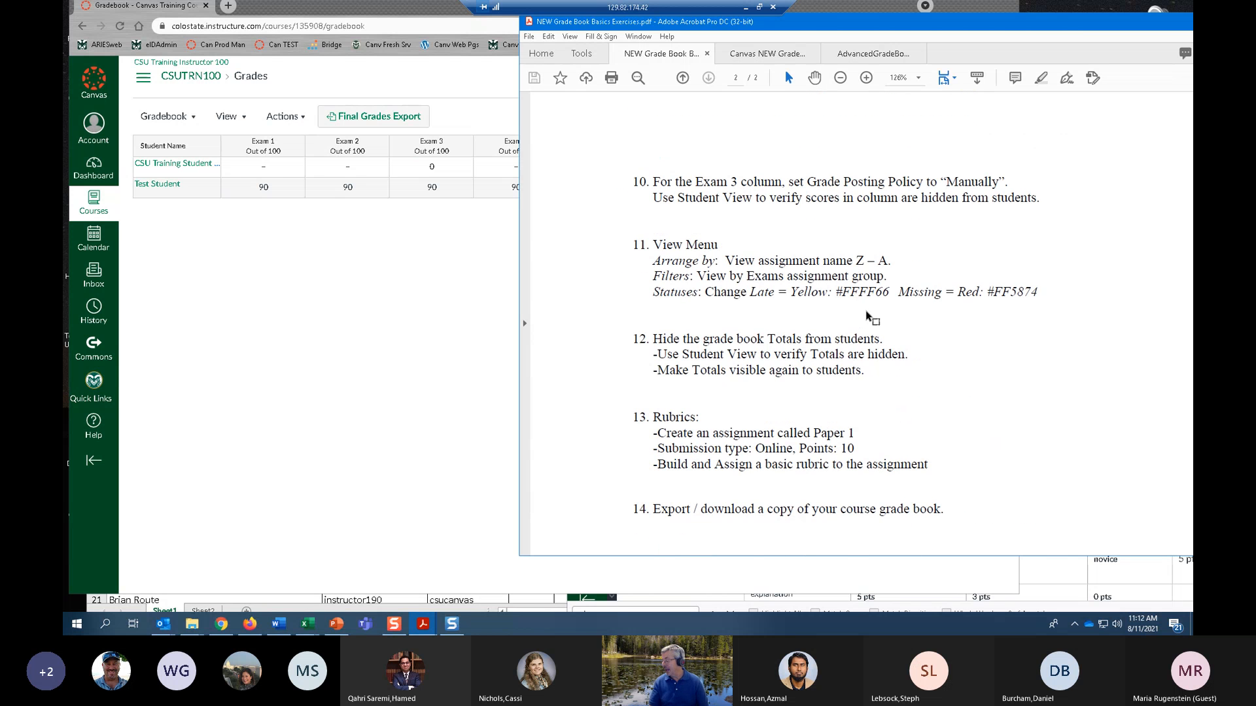
scroll(869, 317, "down", 1)
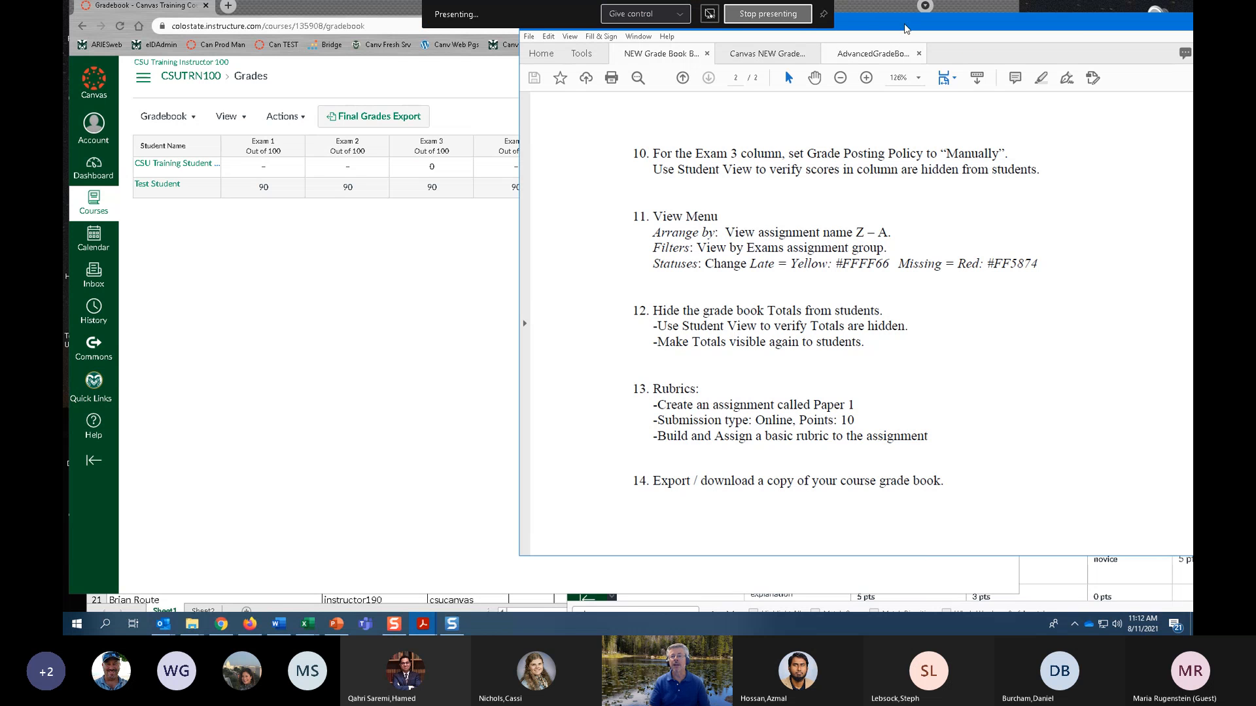
left_click_drag(868, 29, 1148, 88)
left_click(419, 267)
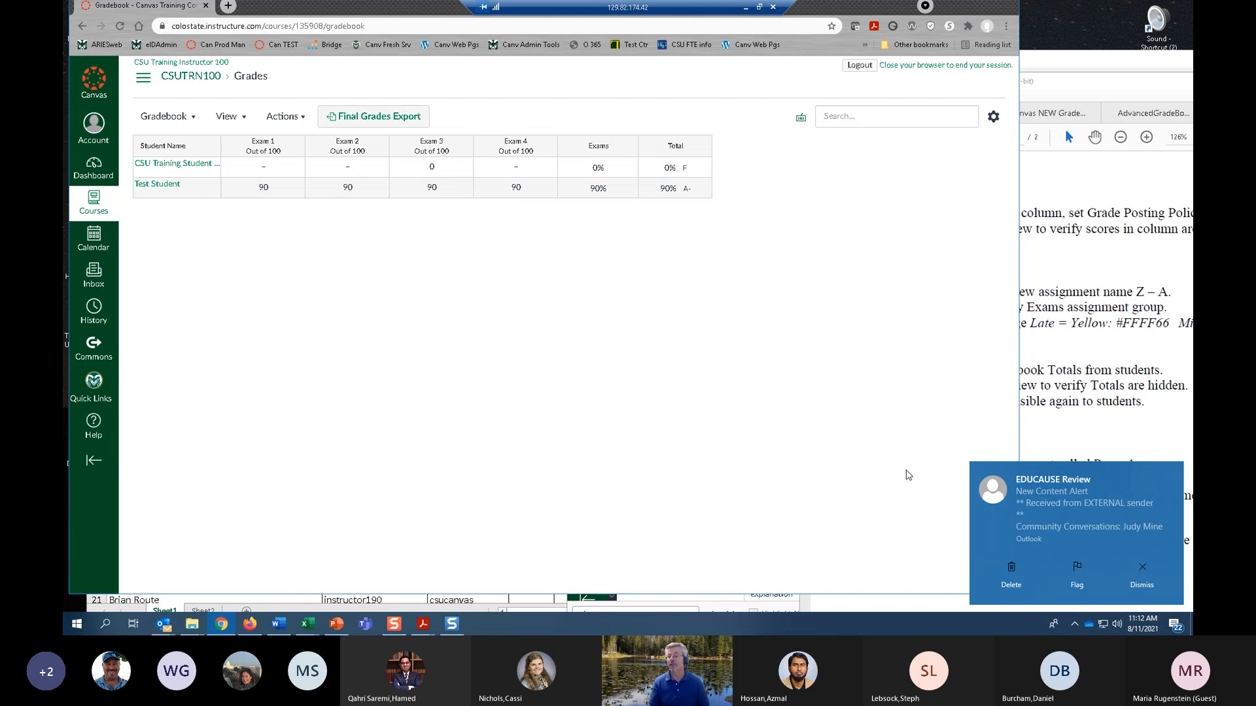
left_click(1142, 585)
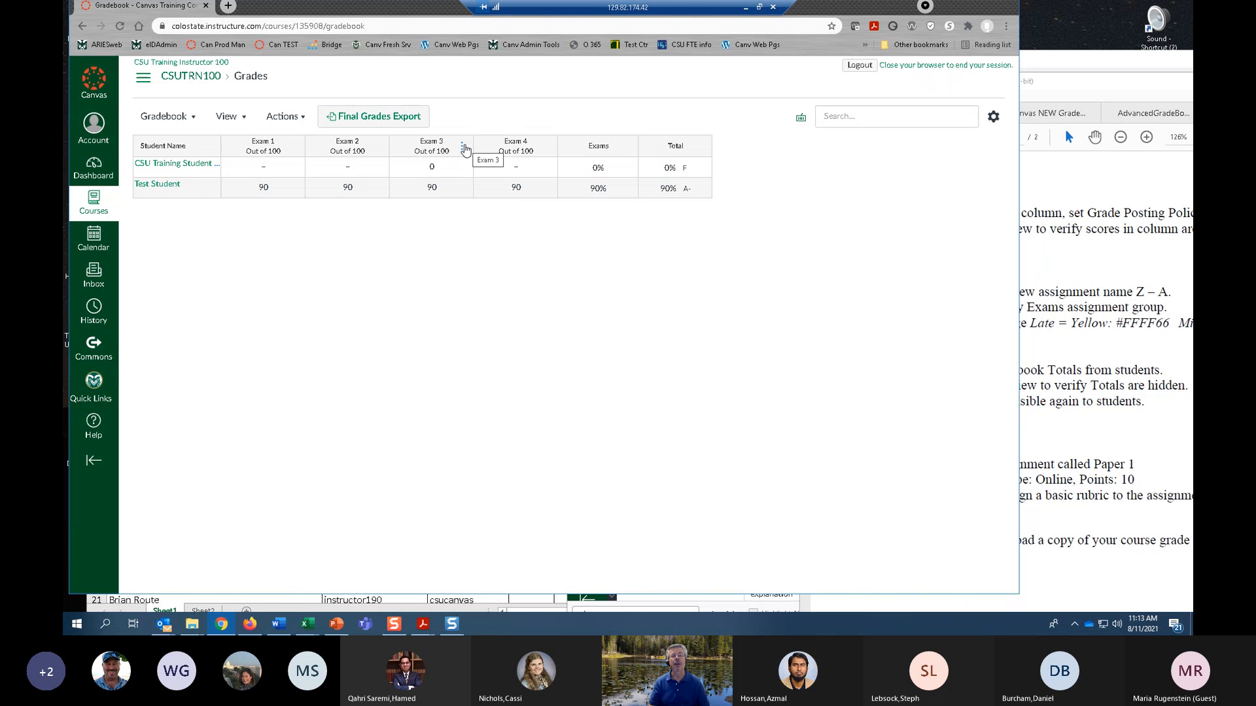
Hide the Exam 3 grades from students in all sections.
left_click(464, 149)
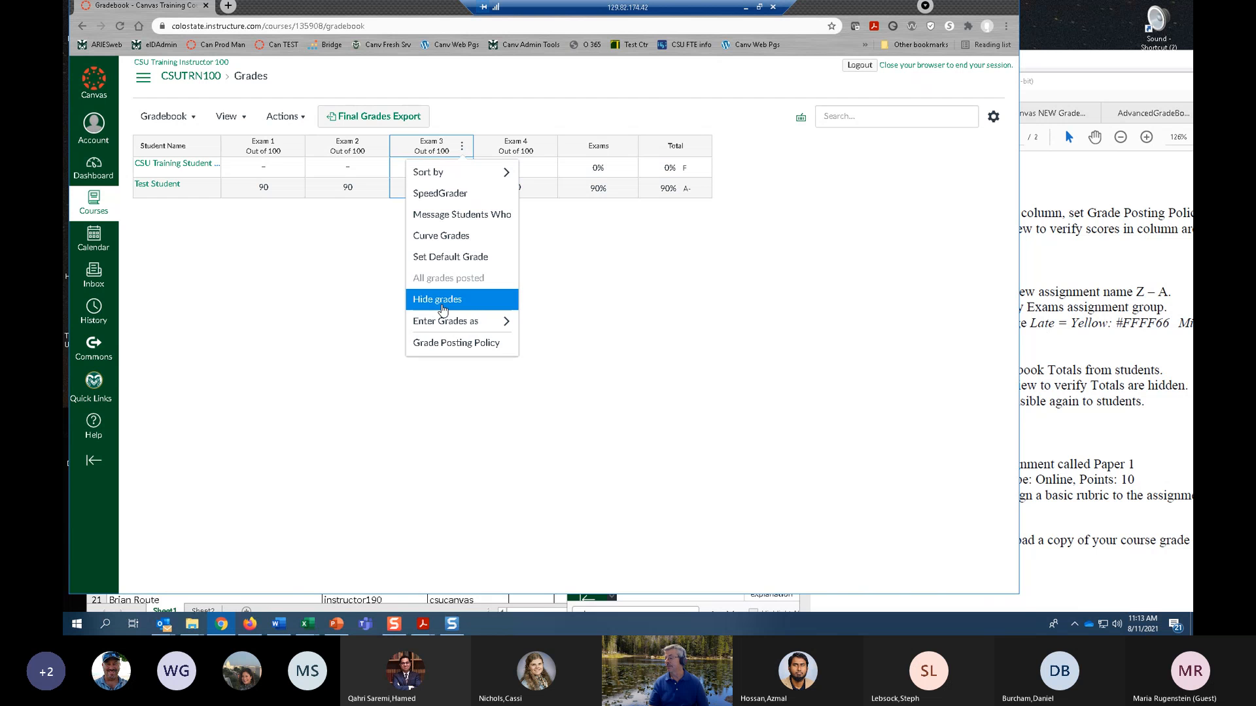
left_click(442, 310)
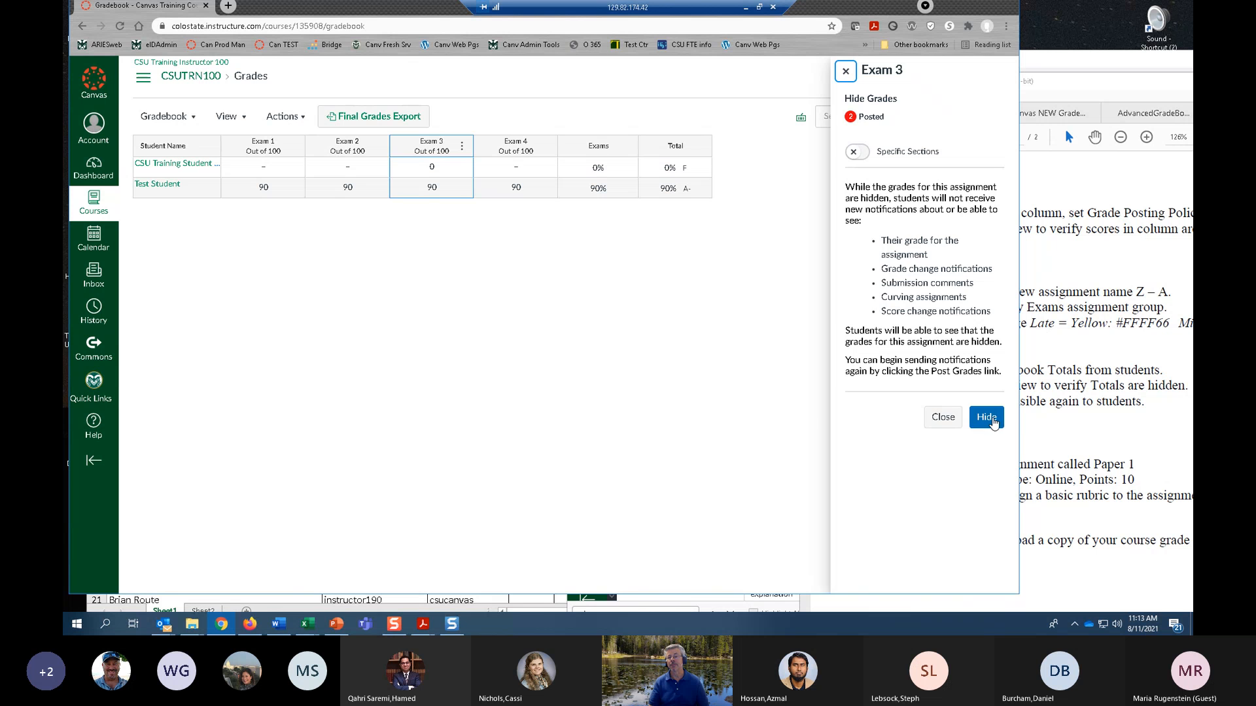
left_click(988, 421)
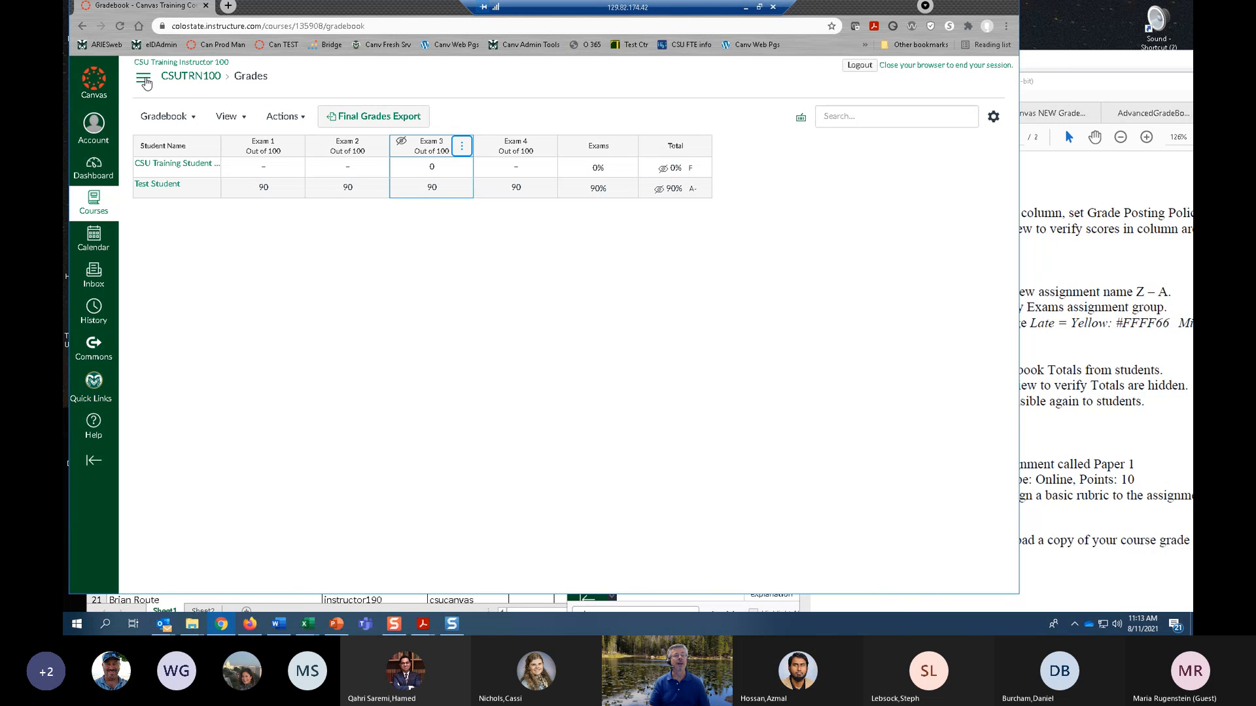
Check in Student View how Exam 3 and the totals appear on Test Student's grades page, and return to the gradebook.
left_click(144, 81)
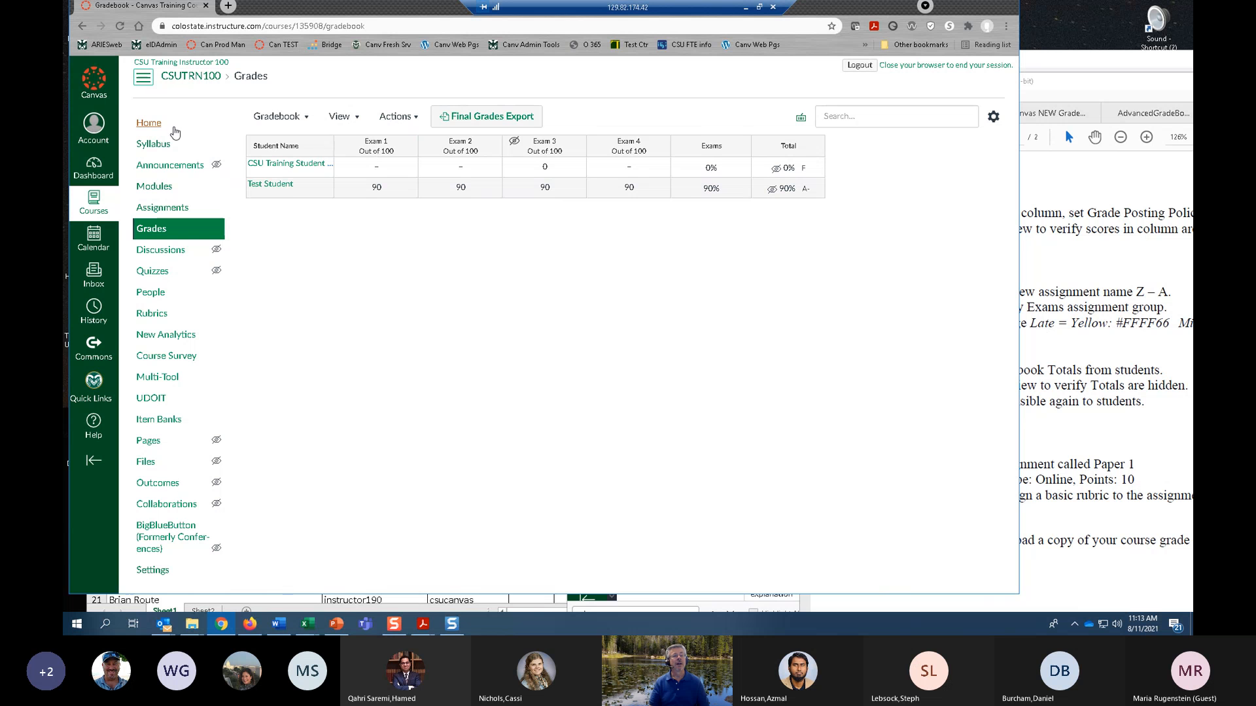
left_click(140, 125)
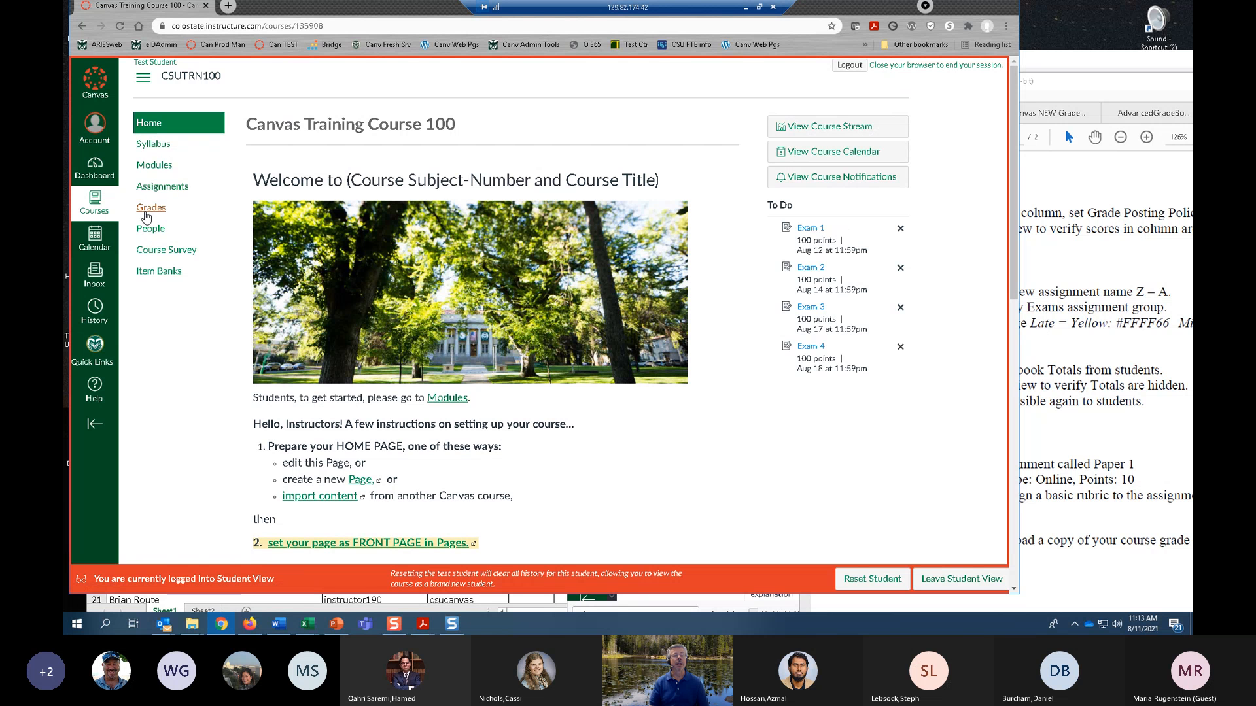
left_click(145, 209)
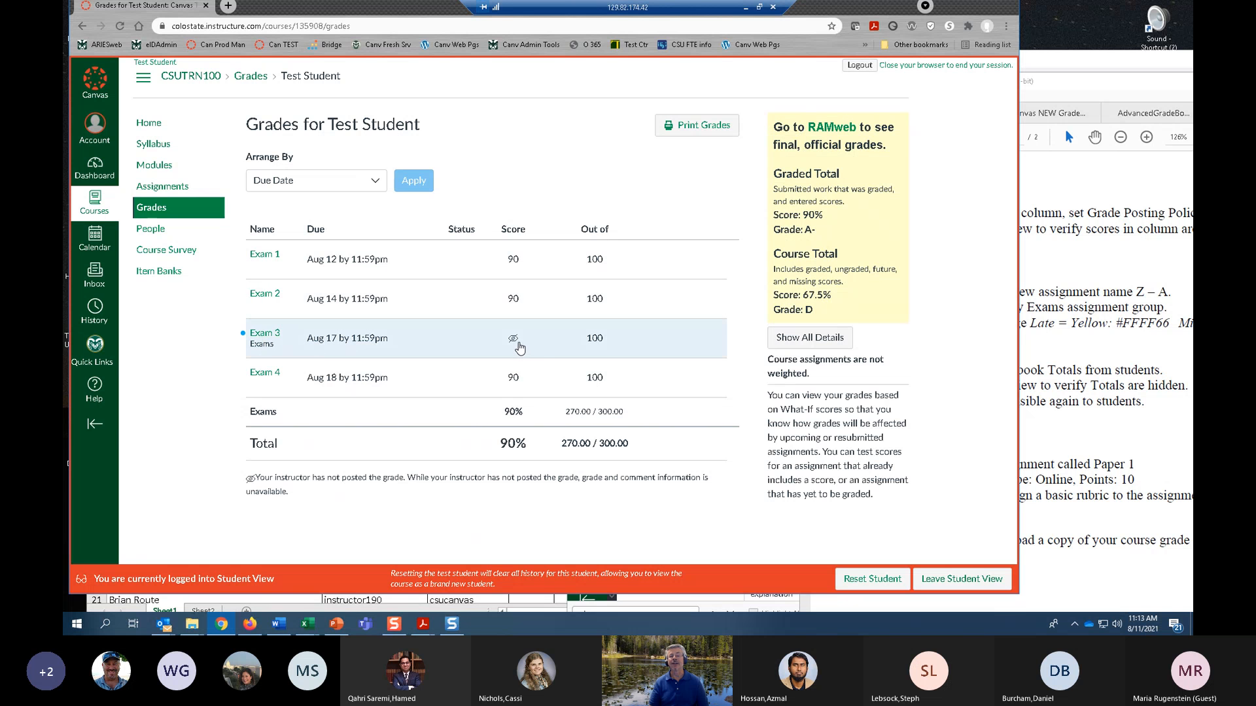
mouse_move(515, 345)
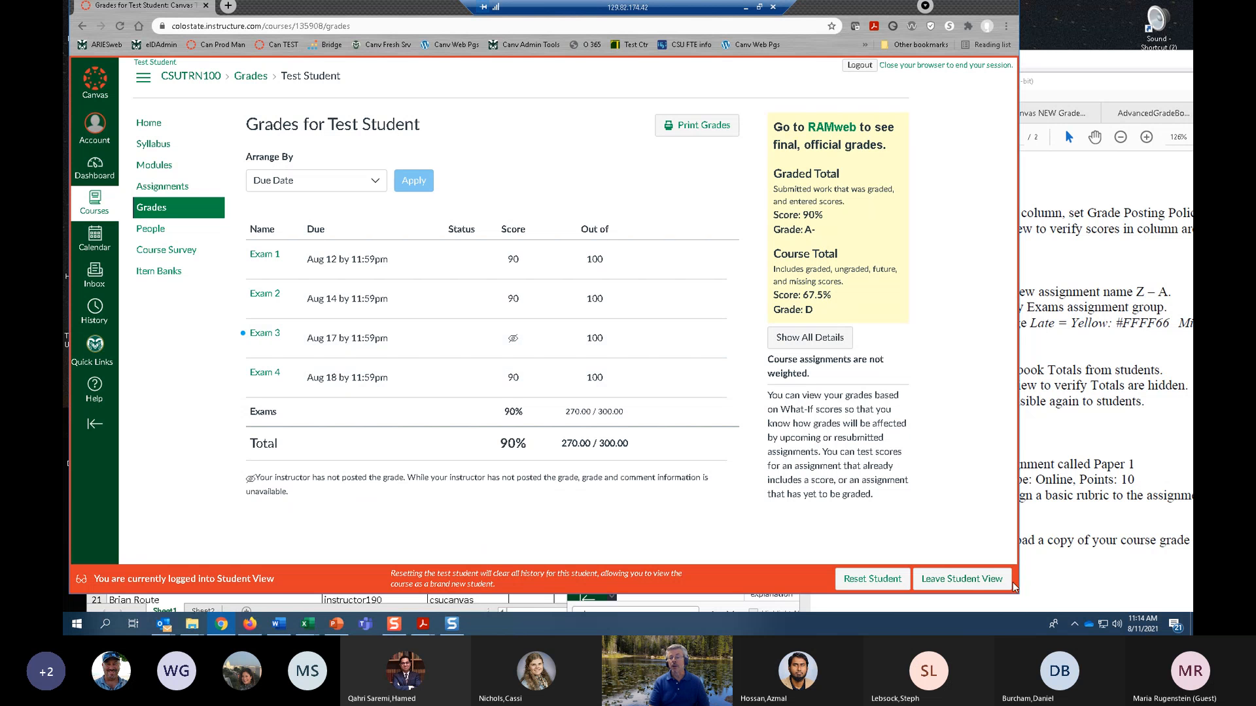
left_click(962, 579)
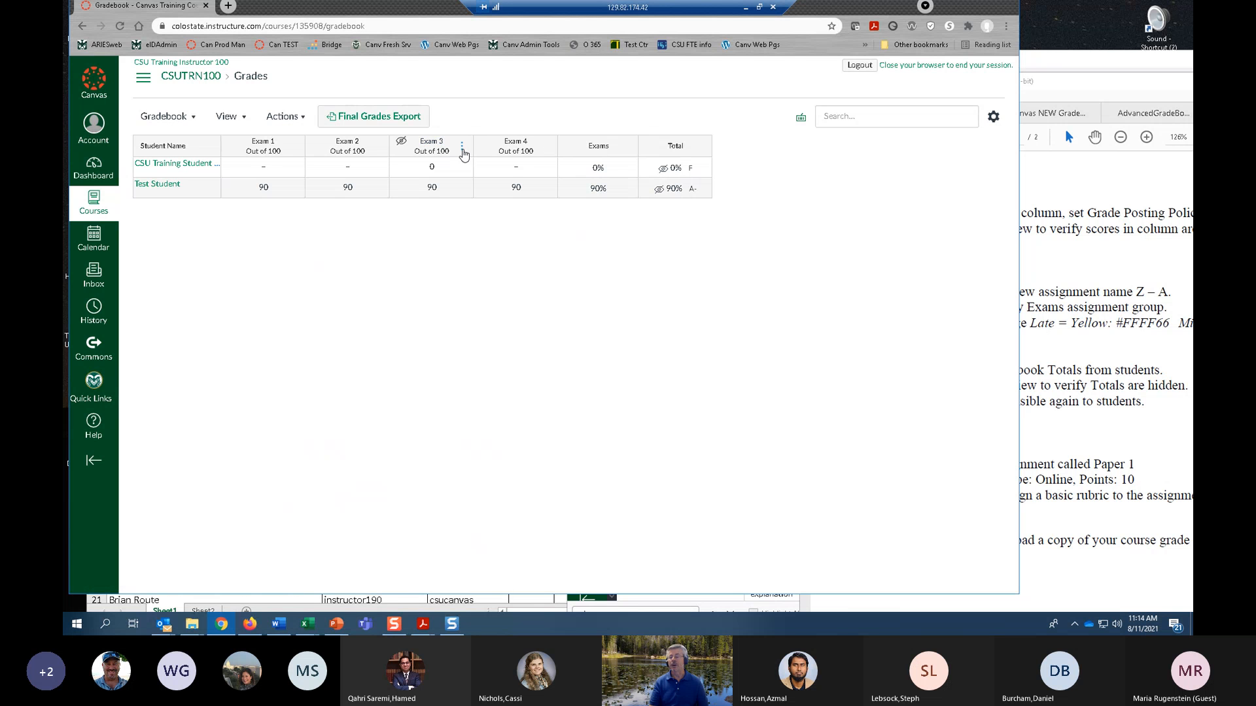
left_click(462, 146)
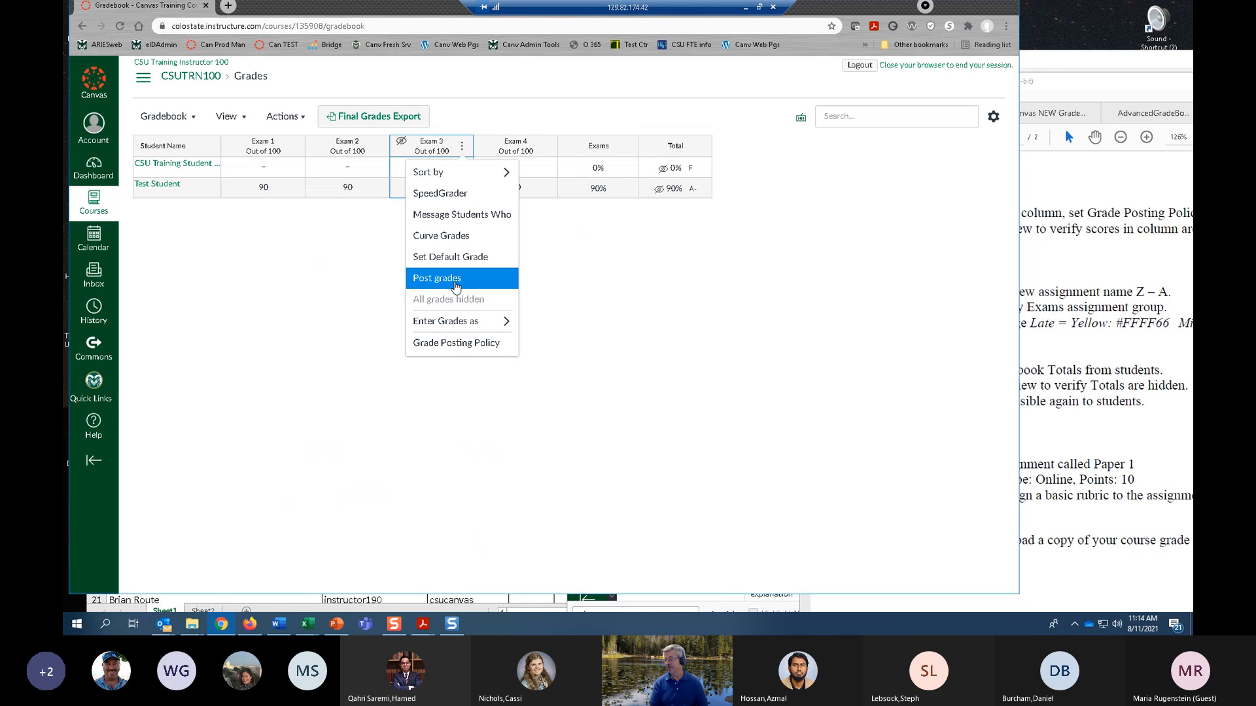
left_click(456, 287)
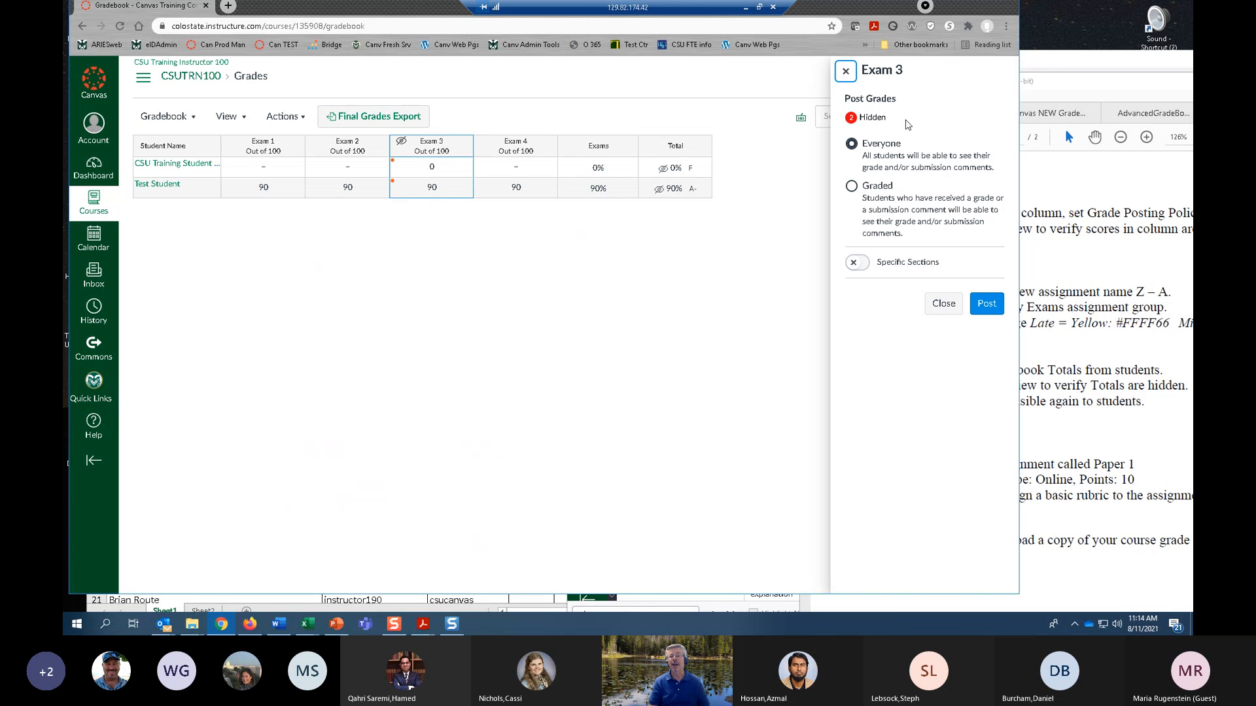
left_click(853, 187)
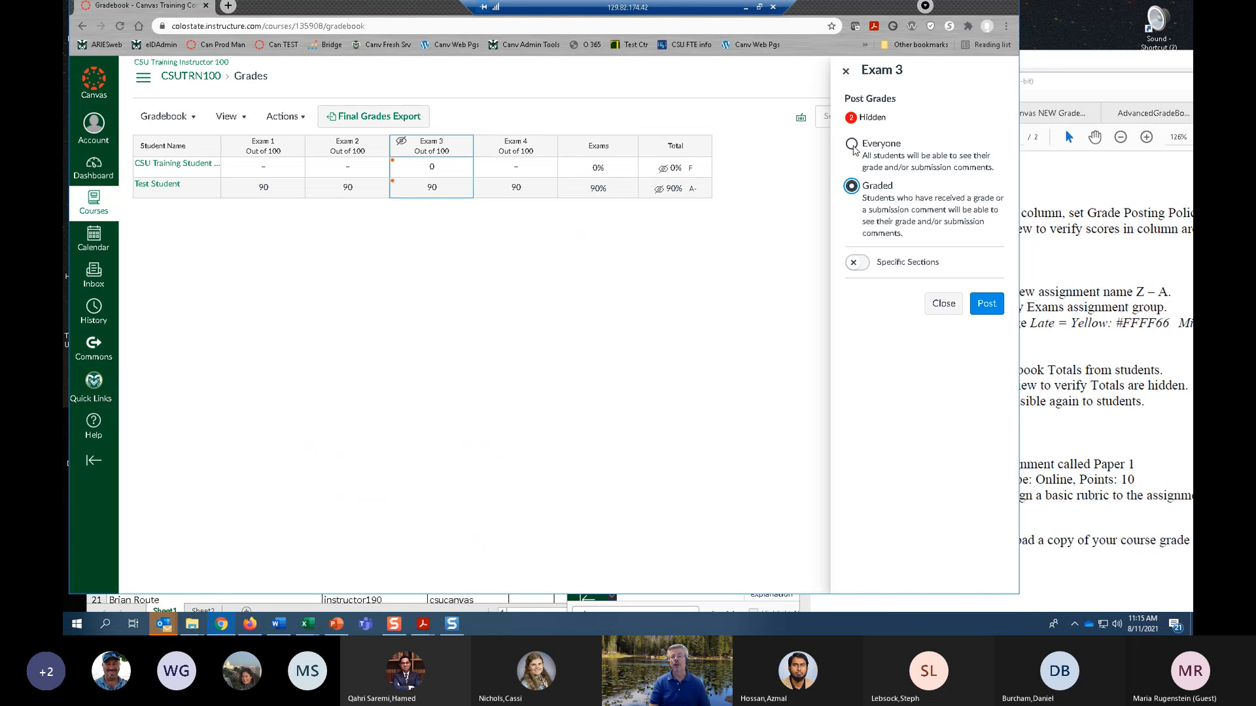
left_click(852, 145)
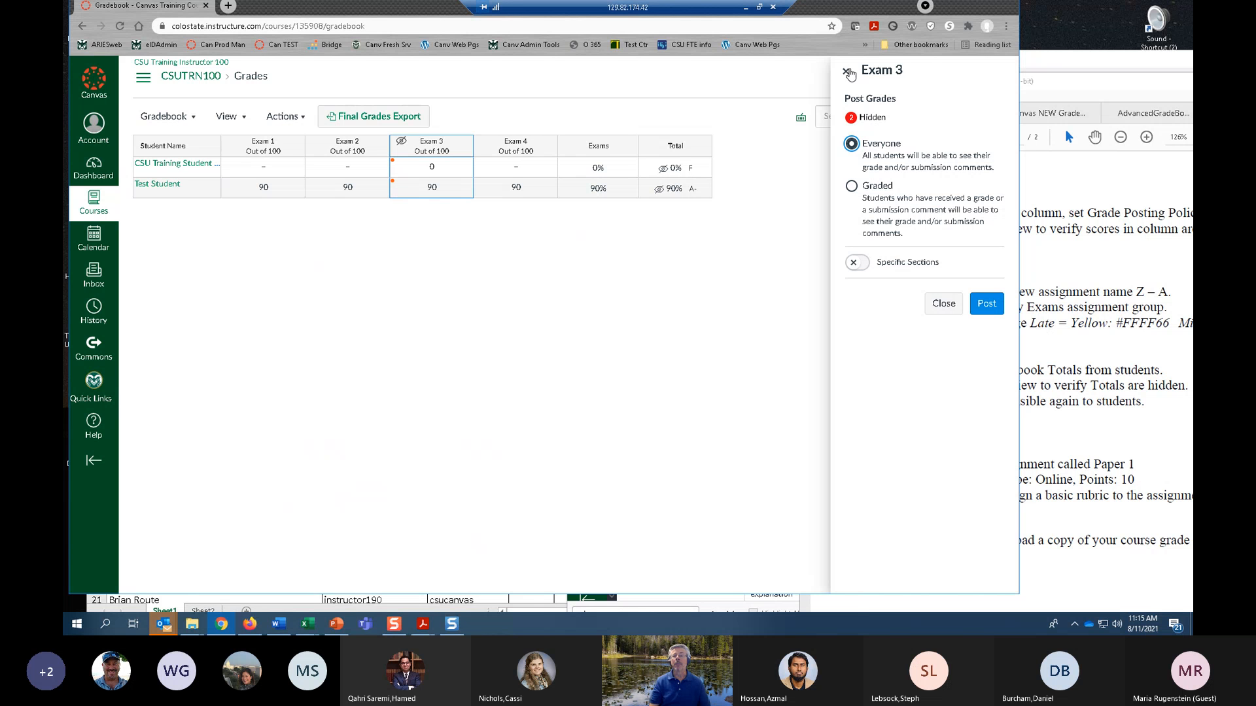
left_click(848, 72)
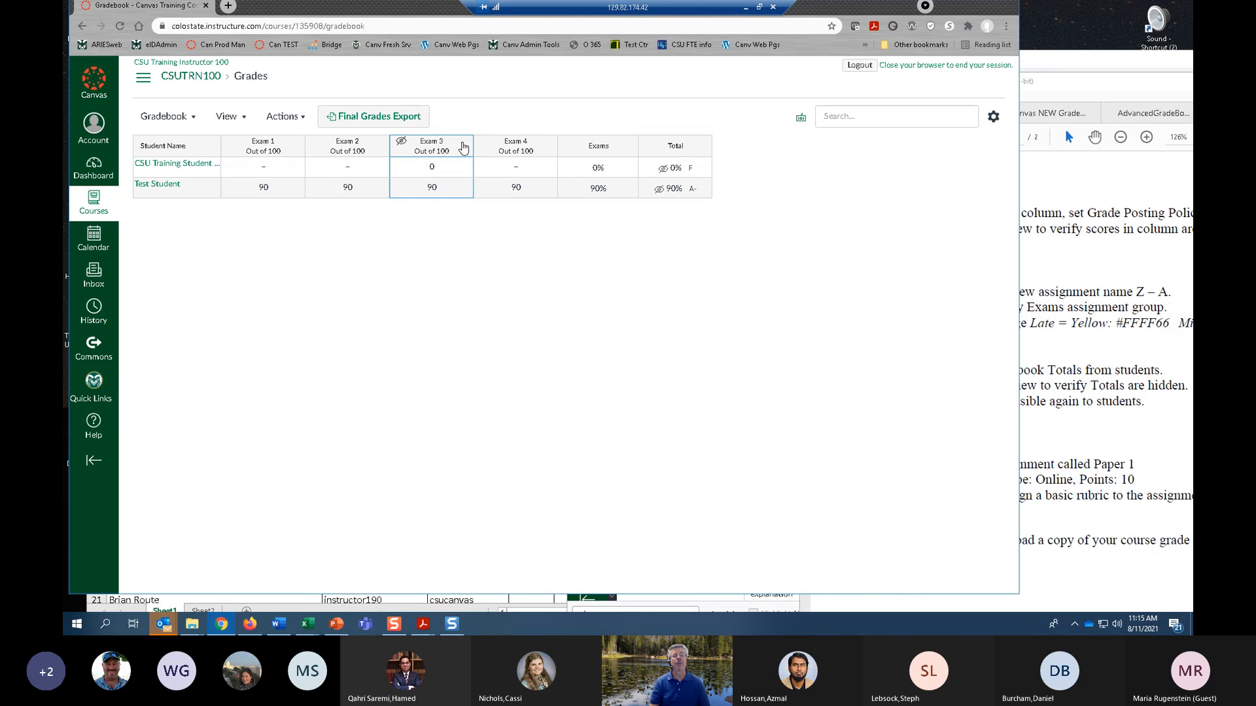
Post the Exam 3 grades to everyone.
left_click(463, 146)
left_click(436, 278)
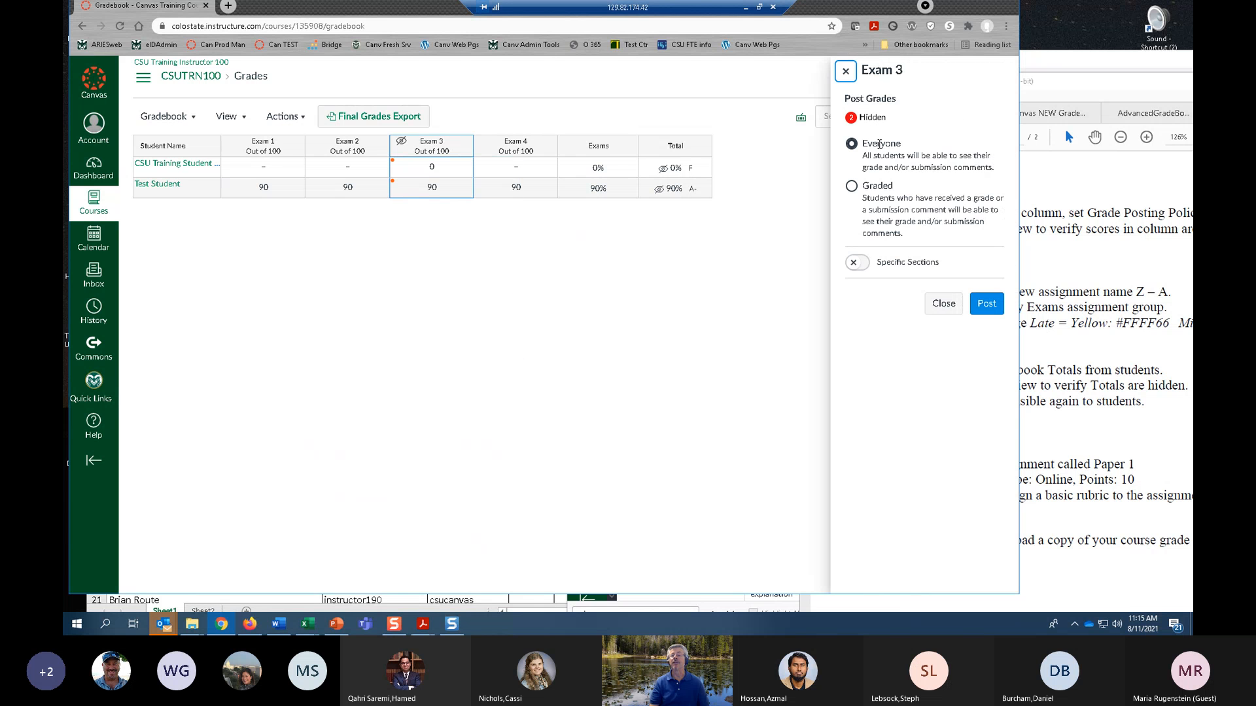
left_click(991, 313)
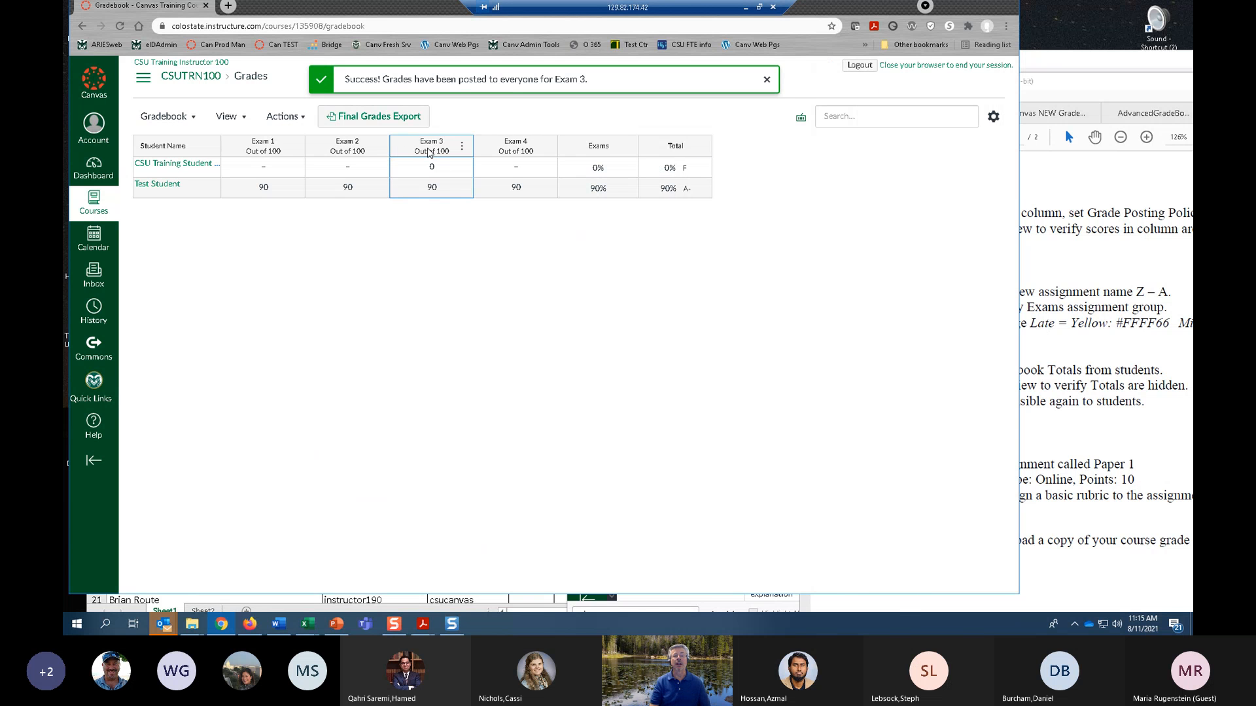
Check in Student View how the posted Exam 3 score appears on Test Student's grades page, and return to the gradebook.
left_click(143, 77)
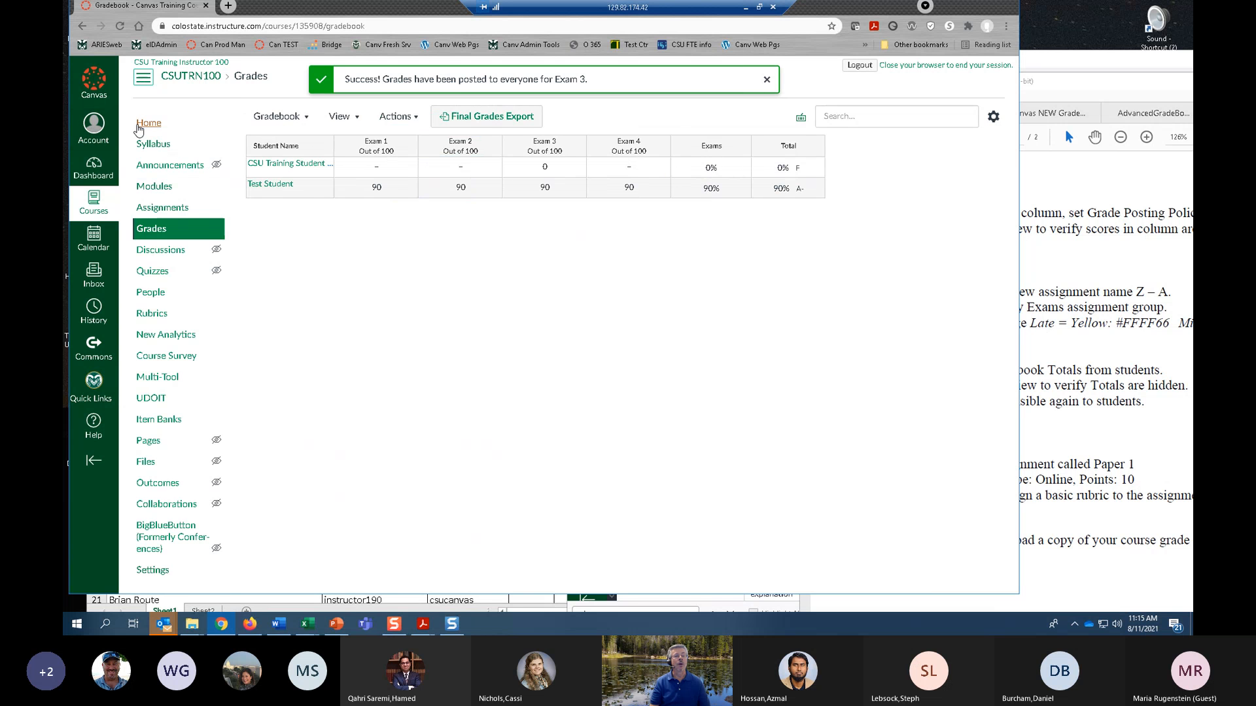
left_click(148, 125)
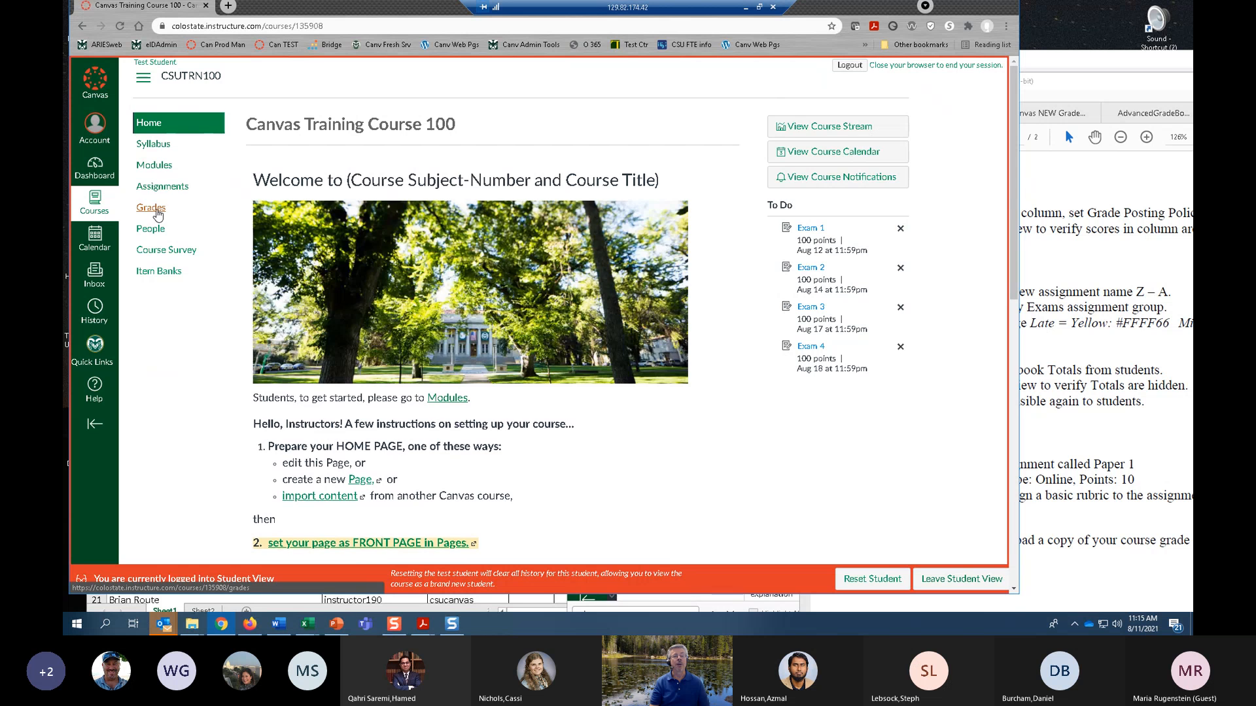
left_click(155, 209)
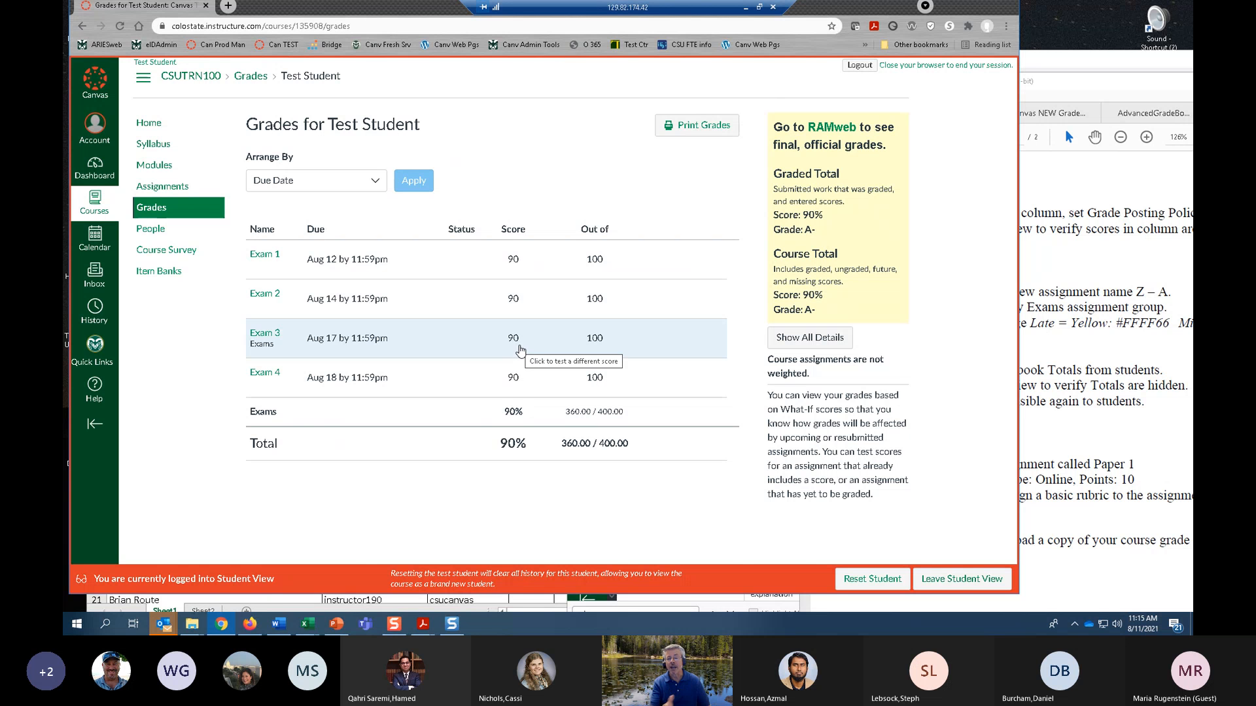
left_click(954, 581)
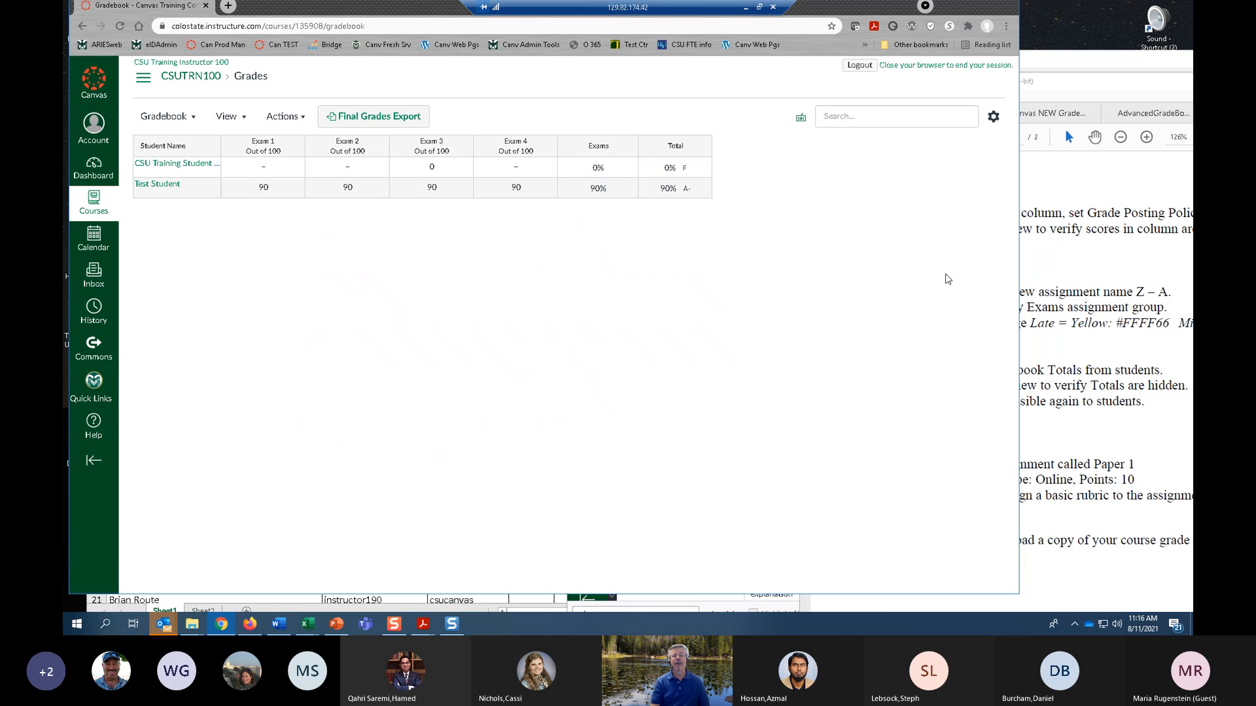
Bring the exercise PDF fully into view to read exercise 11 on the View menu, and return to the gradebook.
left_click(1097, 307)
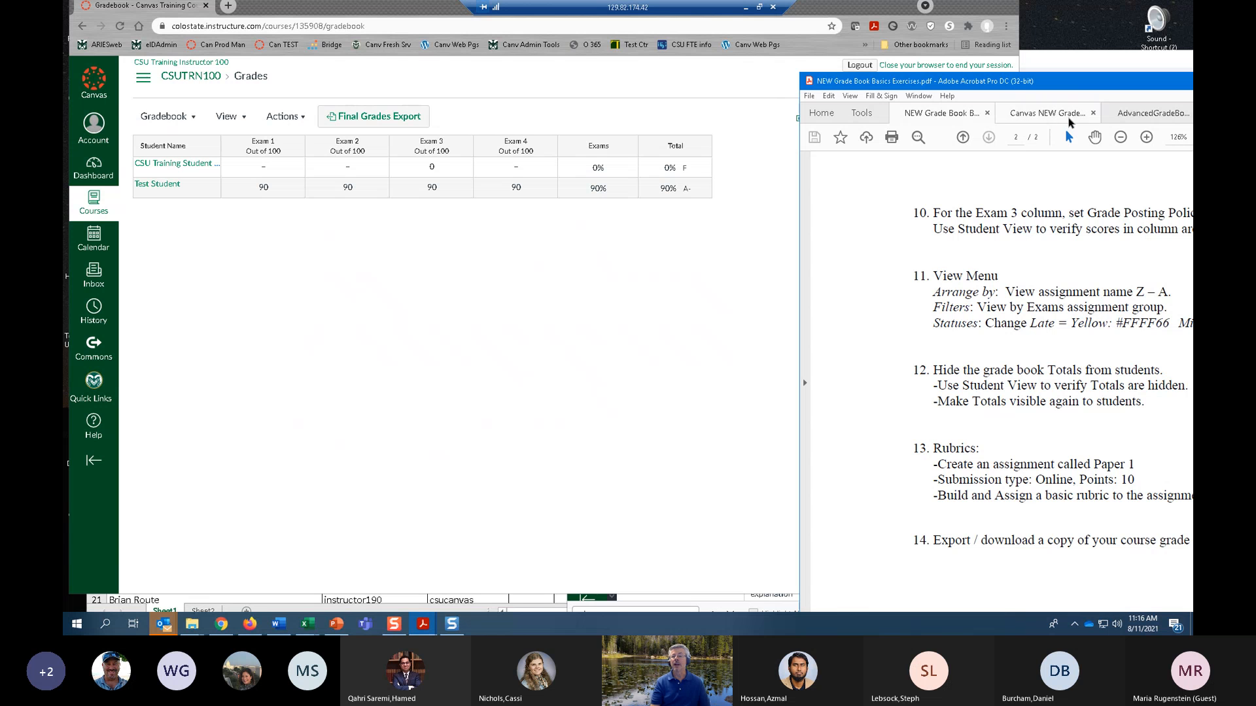
left_click_drag(1065, 108, 855, 107)
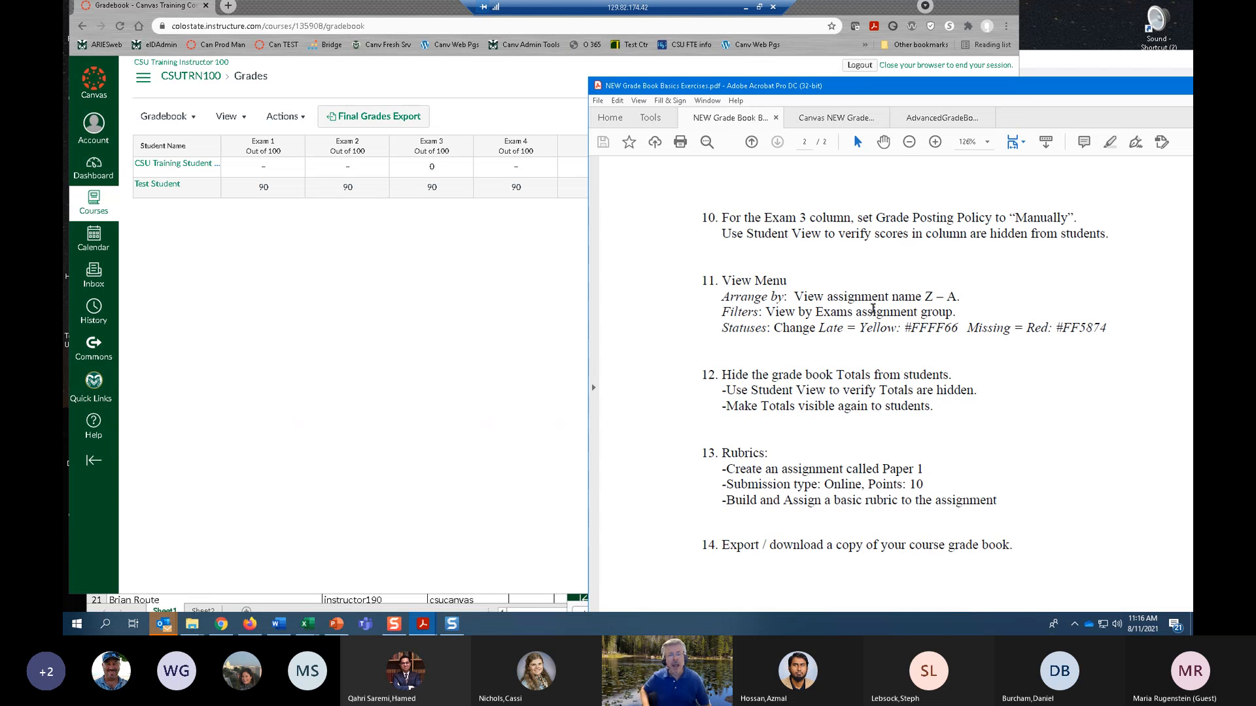
left_click(452, 273)
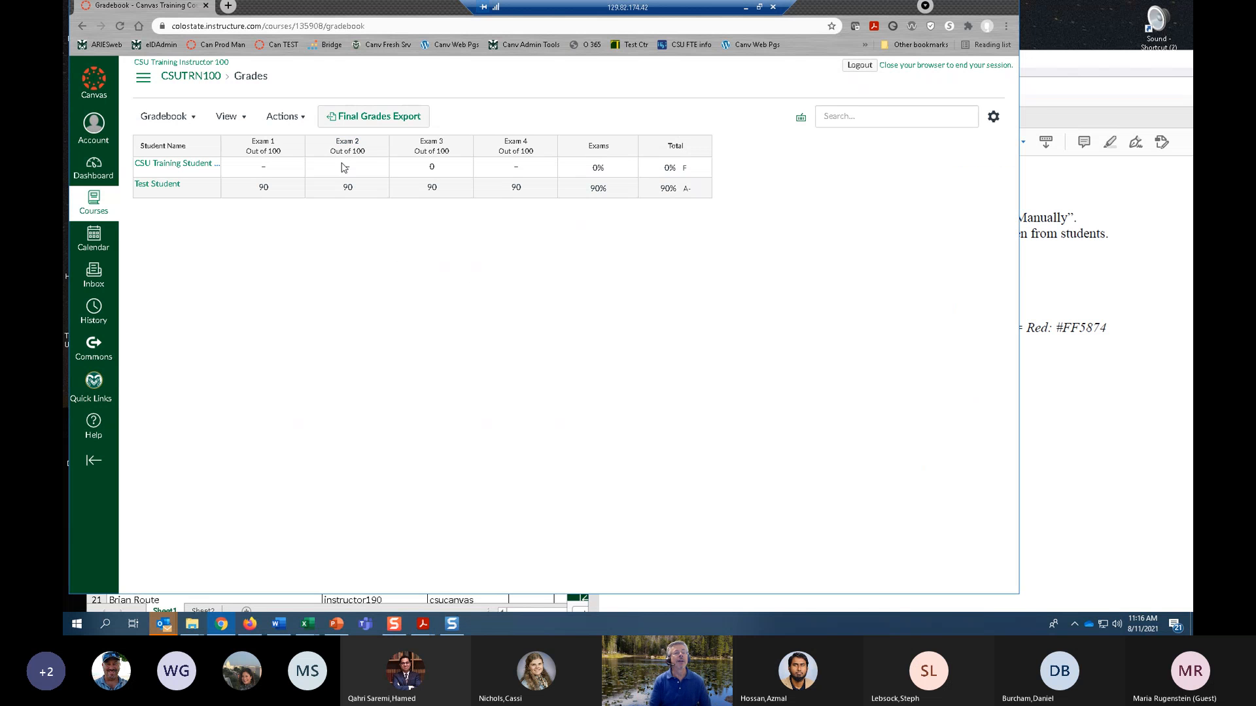
Open the gradebook's Statuses settings and move the browser window aside to uncover the colour codes in the exercise PDF.
left_click(243, 121)
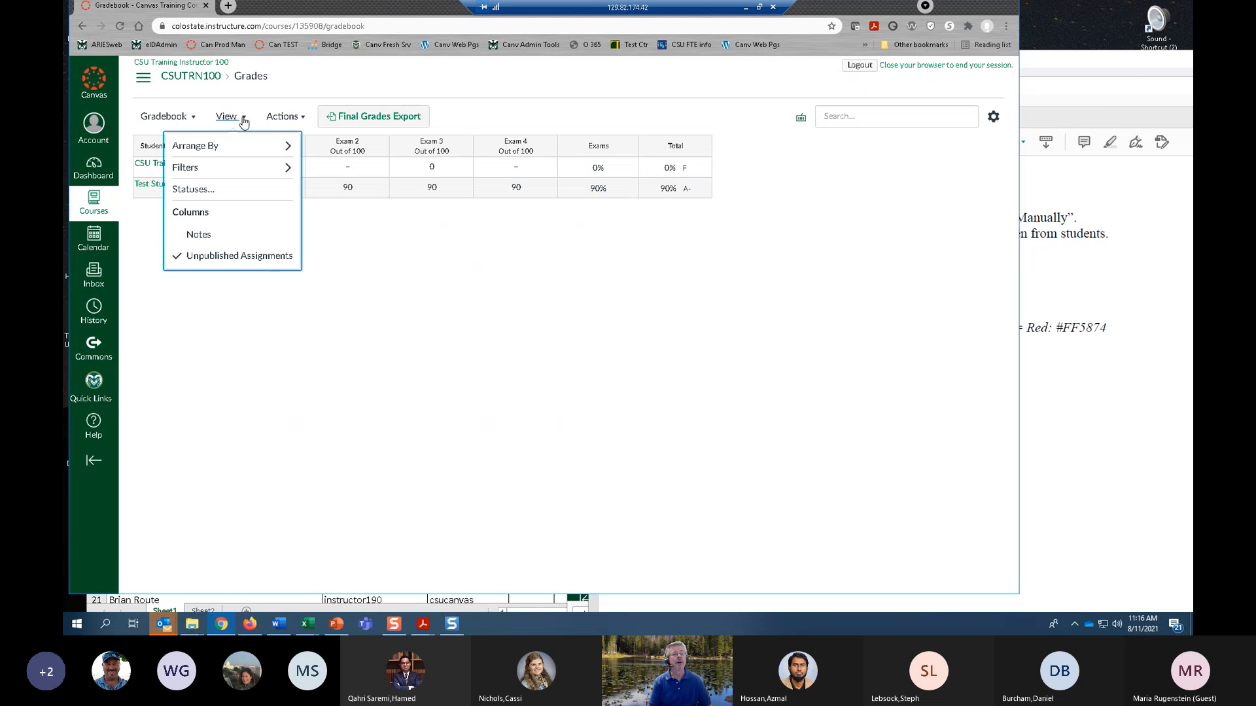
mouse_move(252, 151)
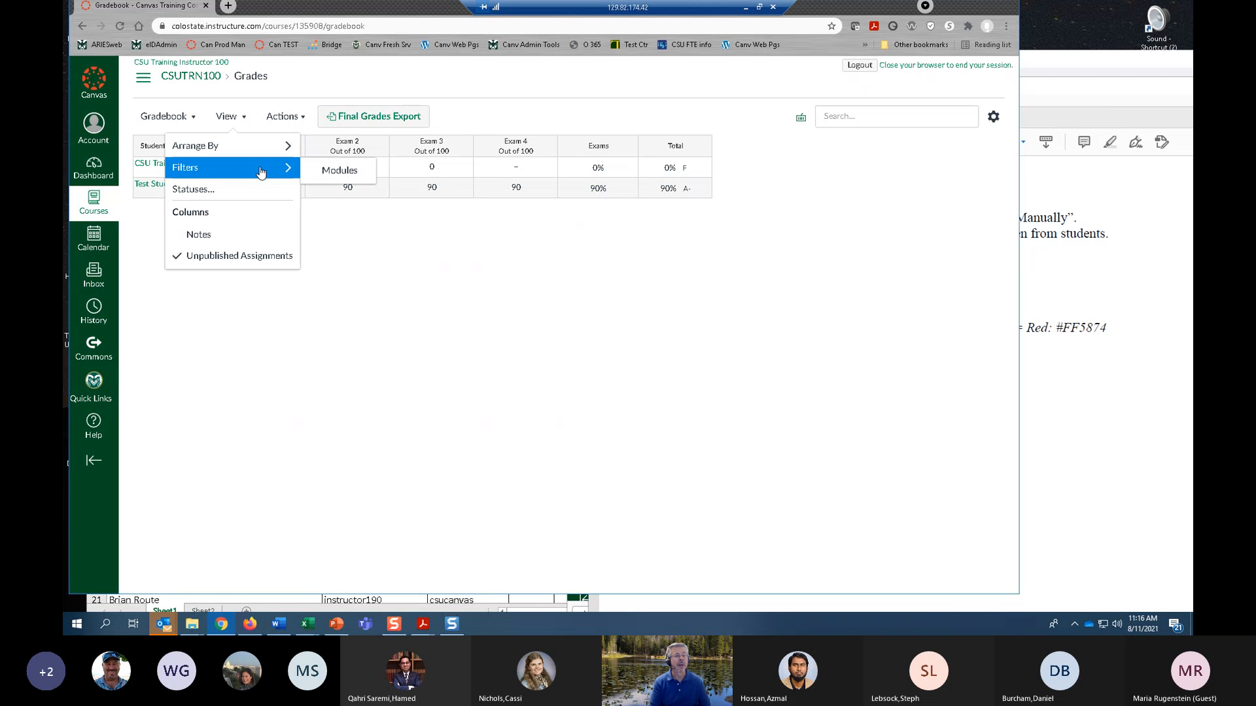
left_click(196, 189)
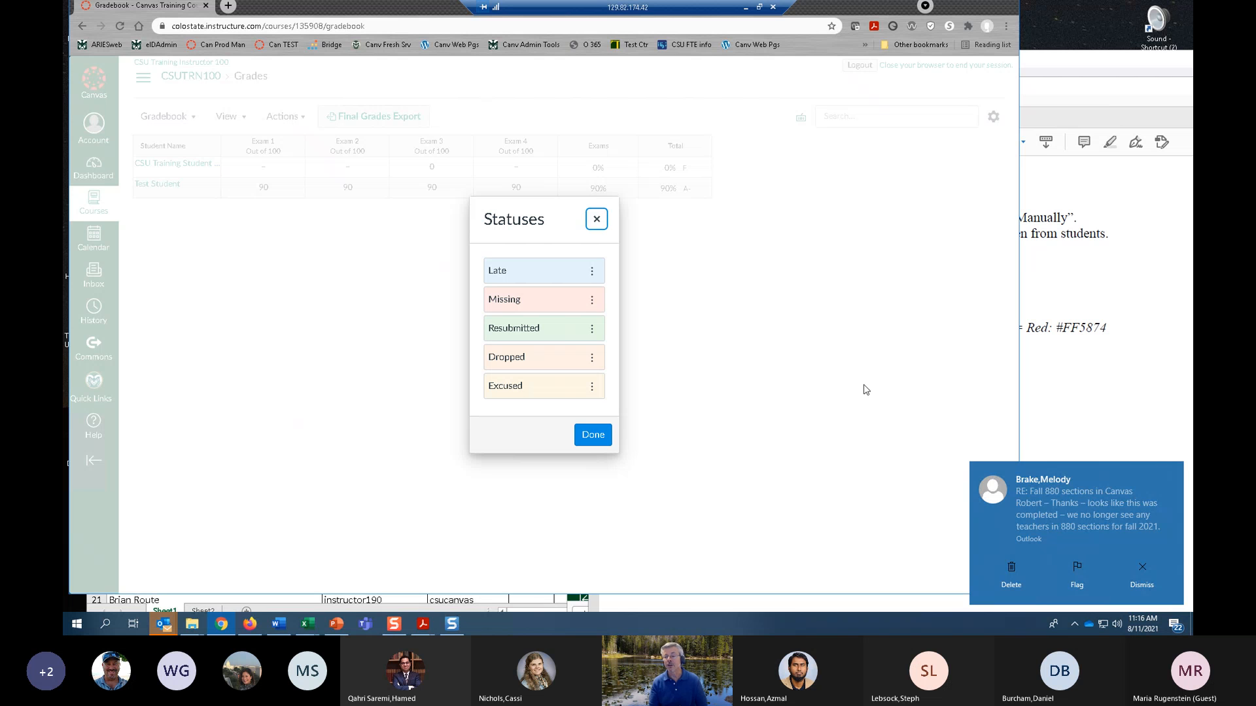
left_click(1144, 571)
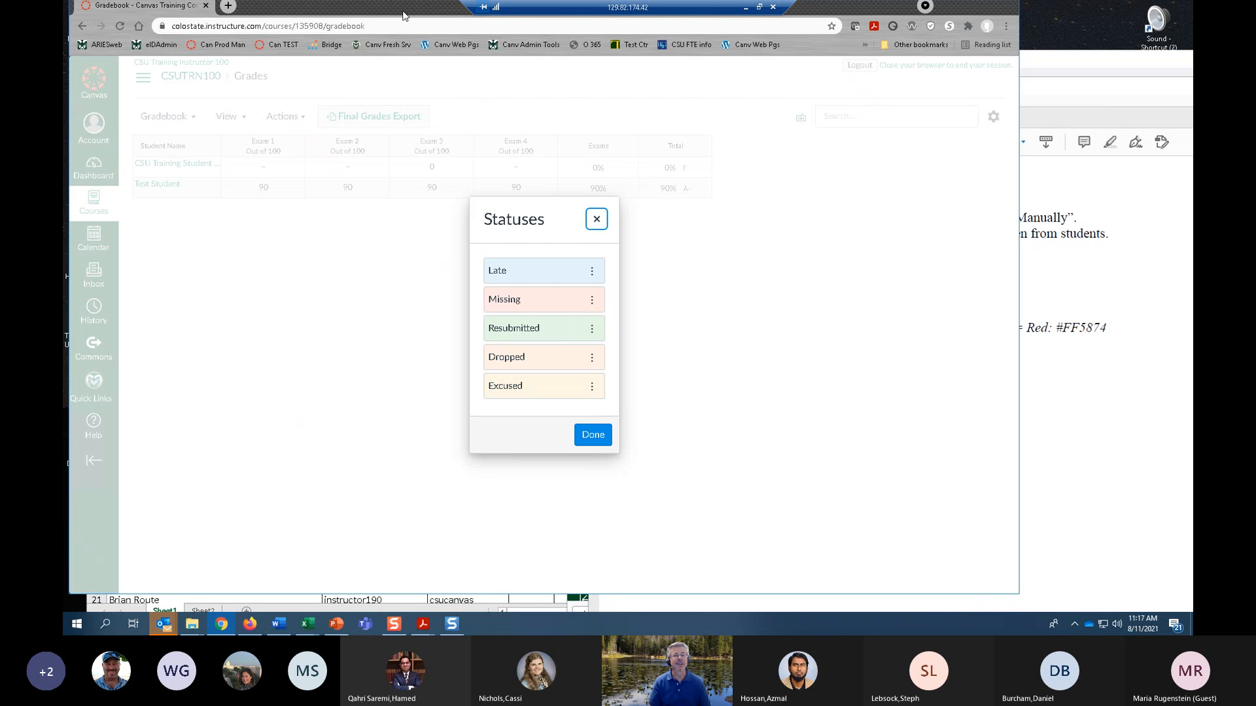
left_click_drag(400, 13, 258, 8)
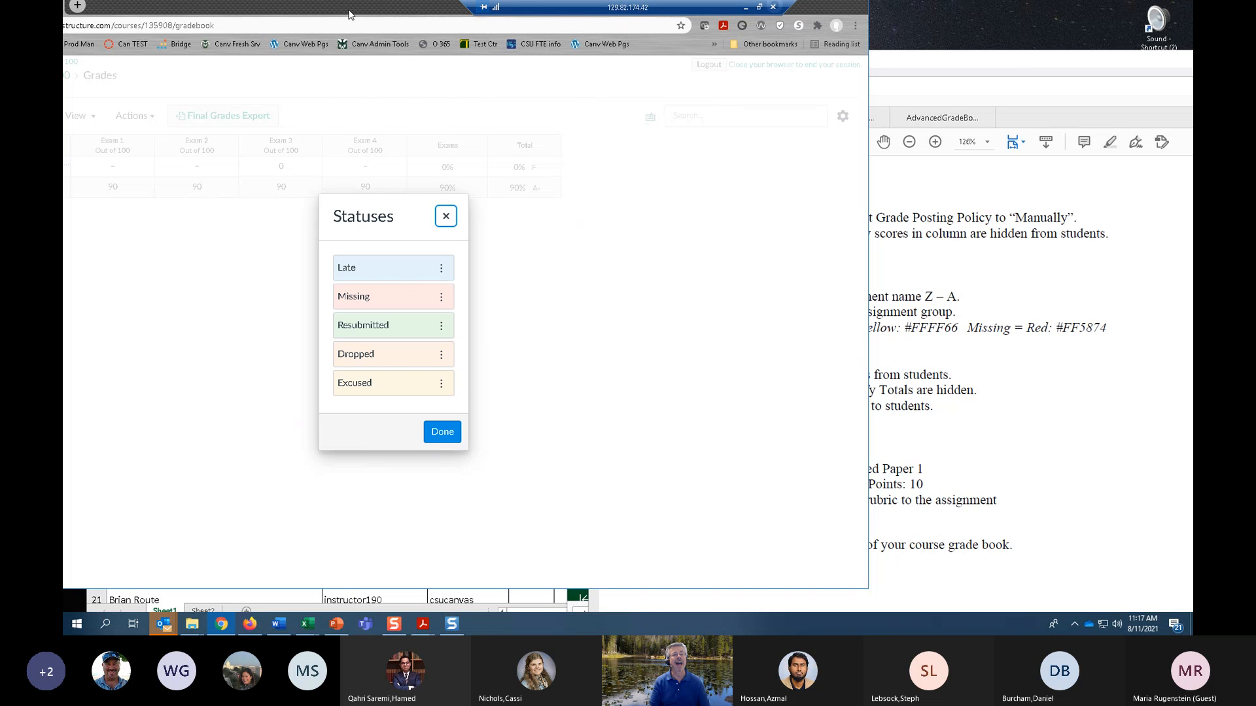
left_click_drag(315, 6, 194, 6)
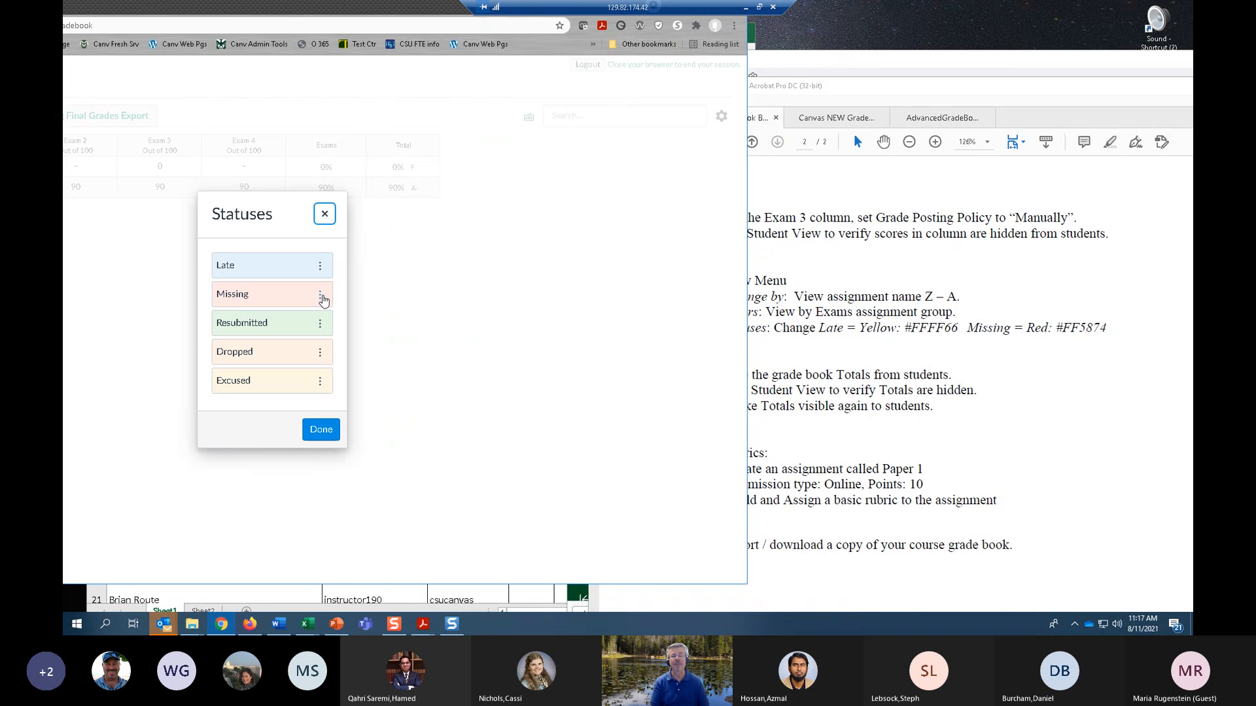
Set the Missing status colour to #FF5874, copied from exercise 11 in the PDF.
left_click(321, 297)
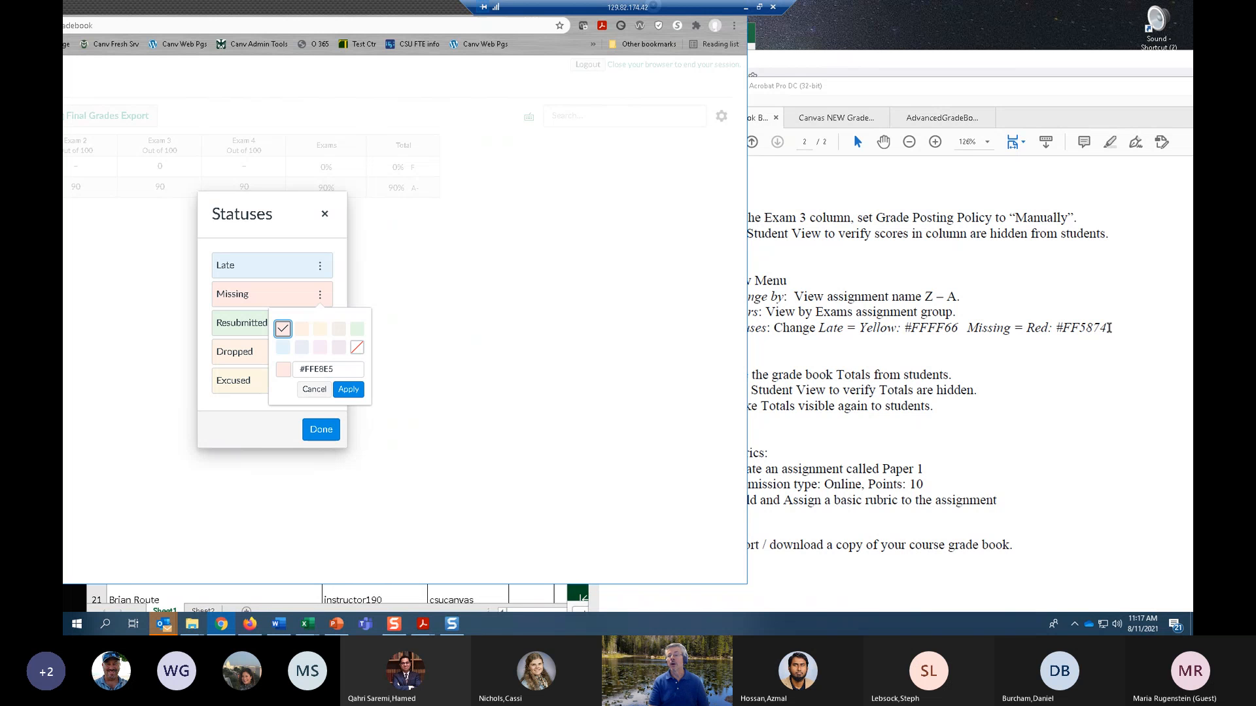
left_click(1104, 327)
left_click_drag(1104, 327, 1061, 331)
key("ctrl+c")
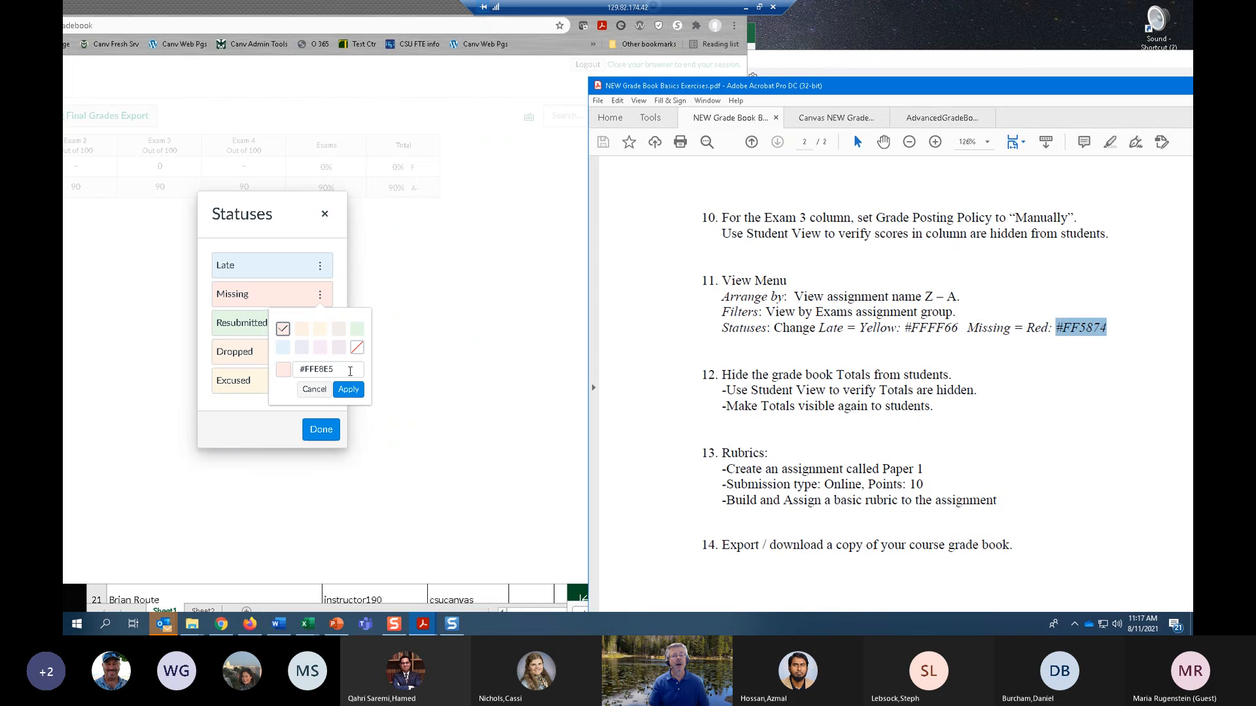
left_click(352, 370)
left_click_drag(352, 369, 281, 370)
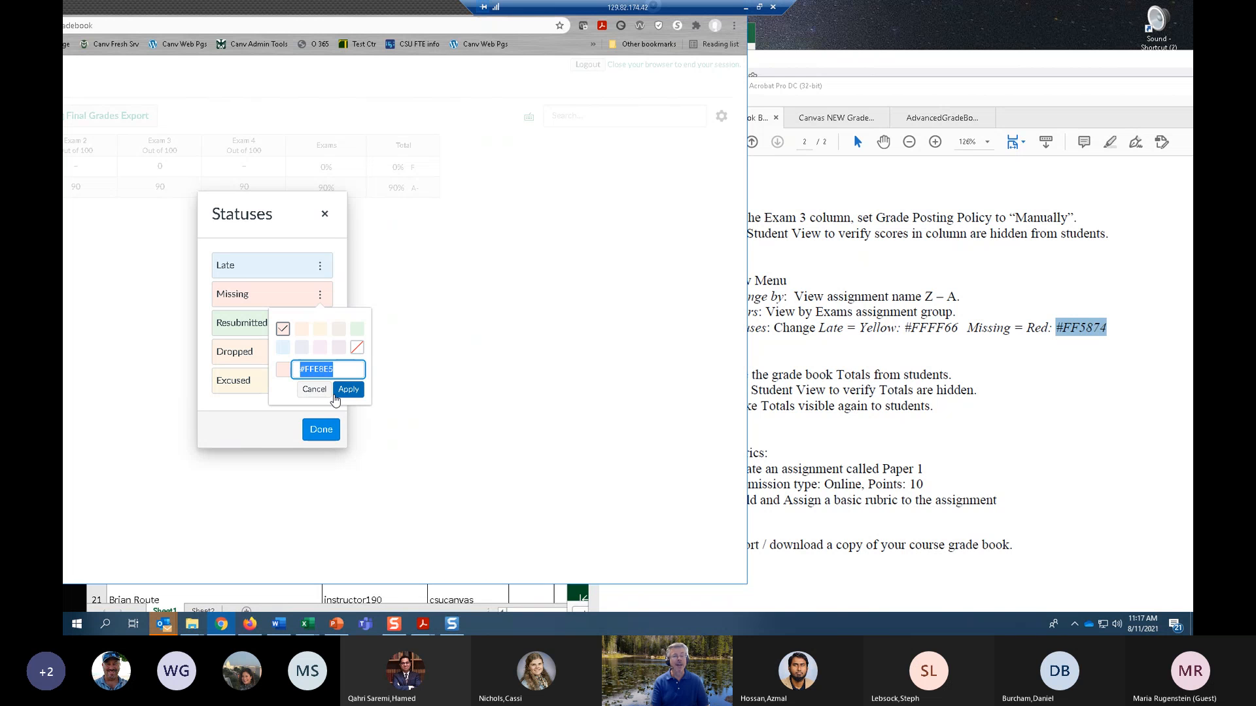
key("ctrl+v")
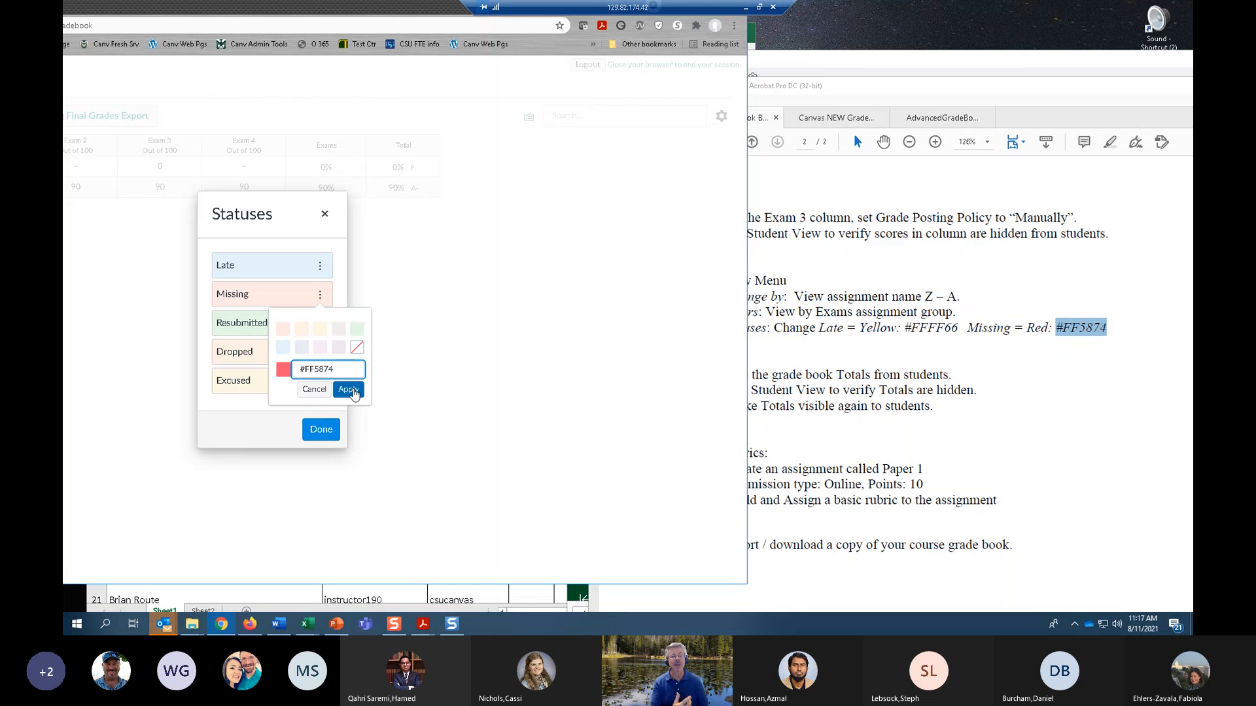
left_click(351, 390)
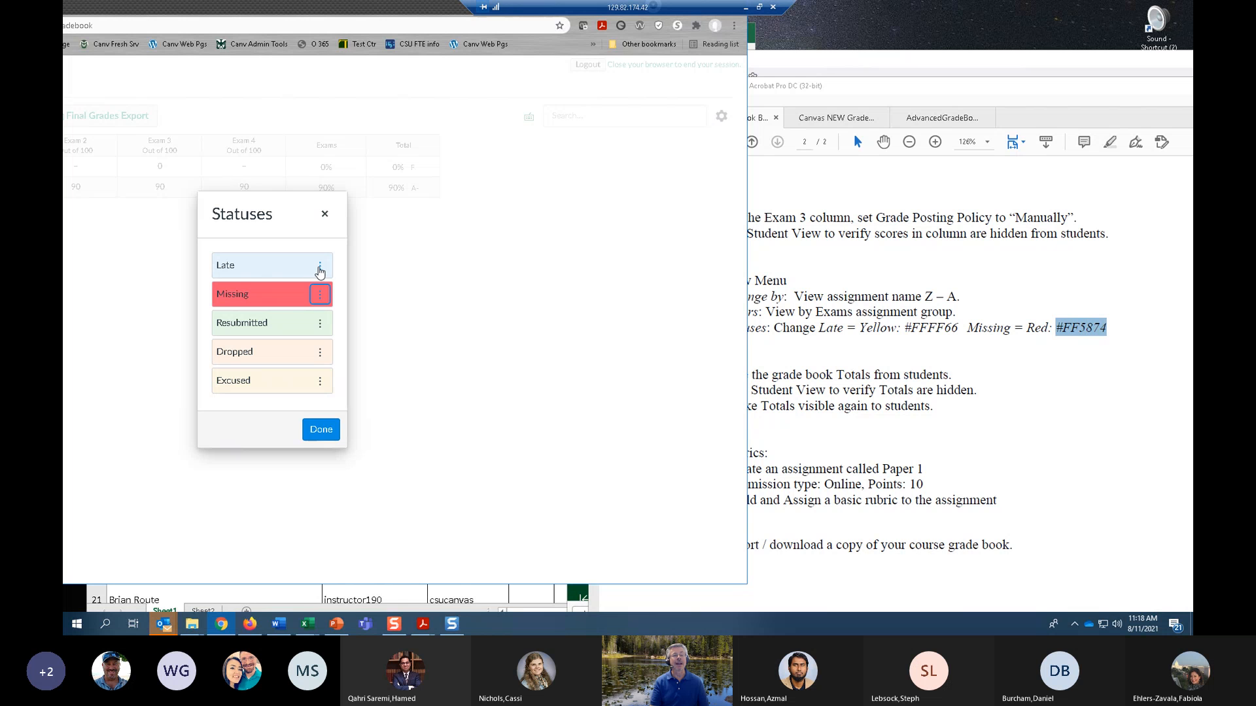
Set the Late status colour to #FFFF66, copied from exercise 11, and finish editing the statuses.
left_click(319, 265)
left_click(801, 347)
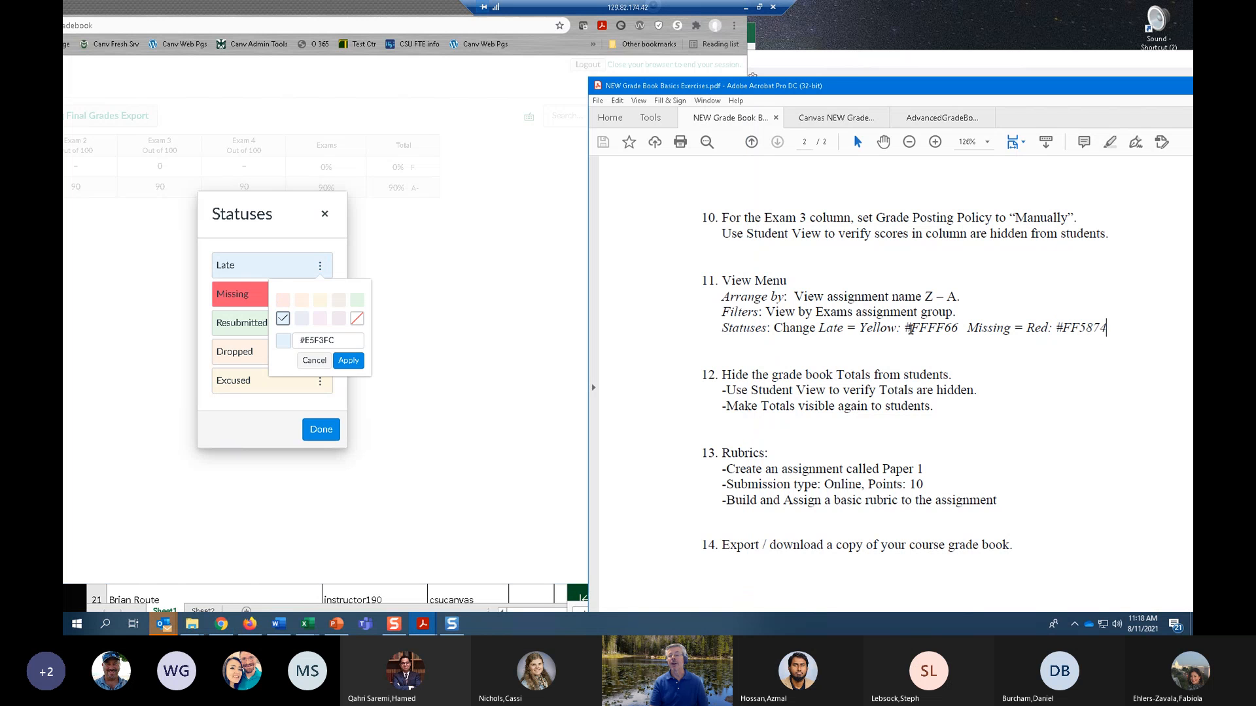
left_click_drag(907, 328, 959, 325)
key("ctrl+c")
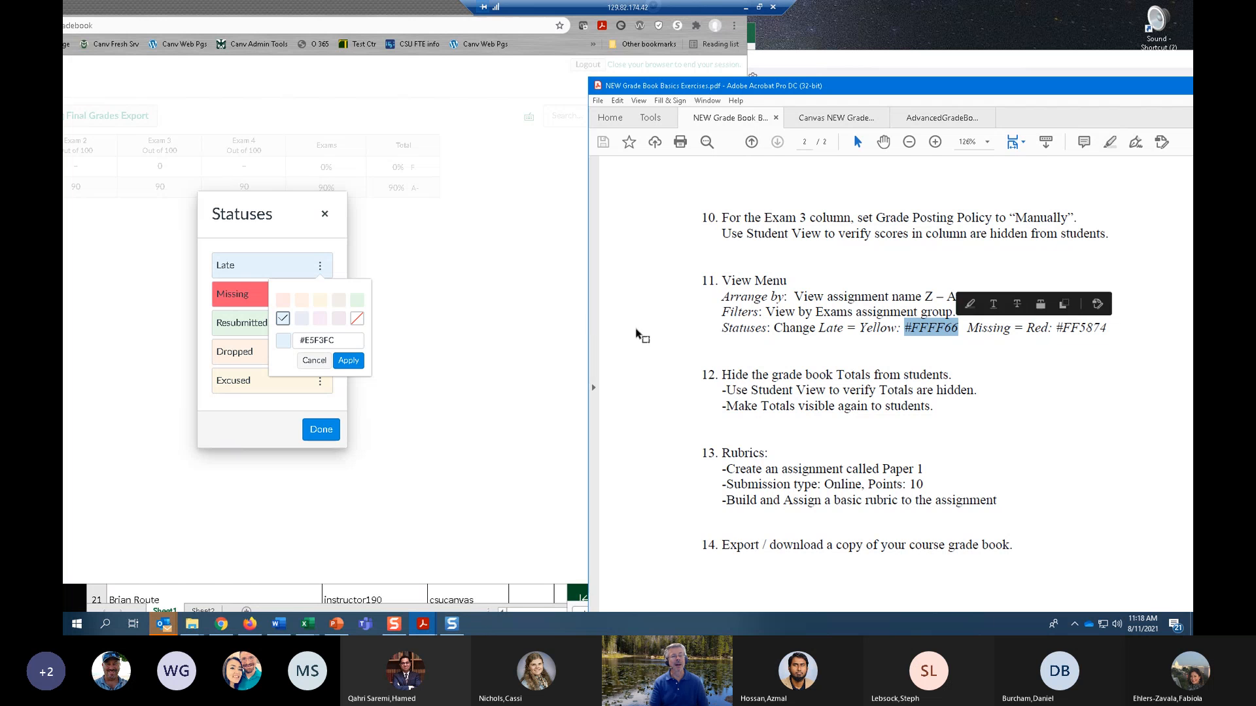
triple_click(305, 340)
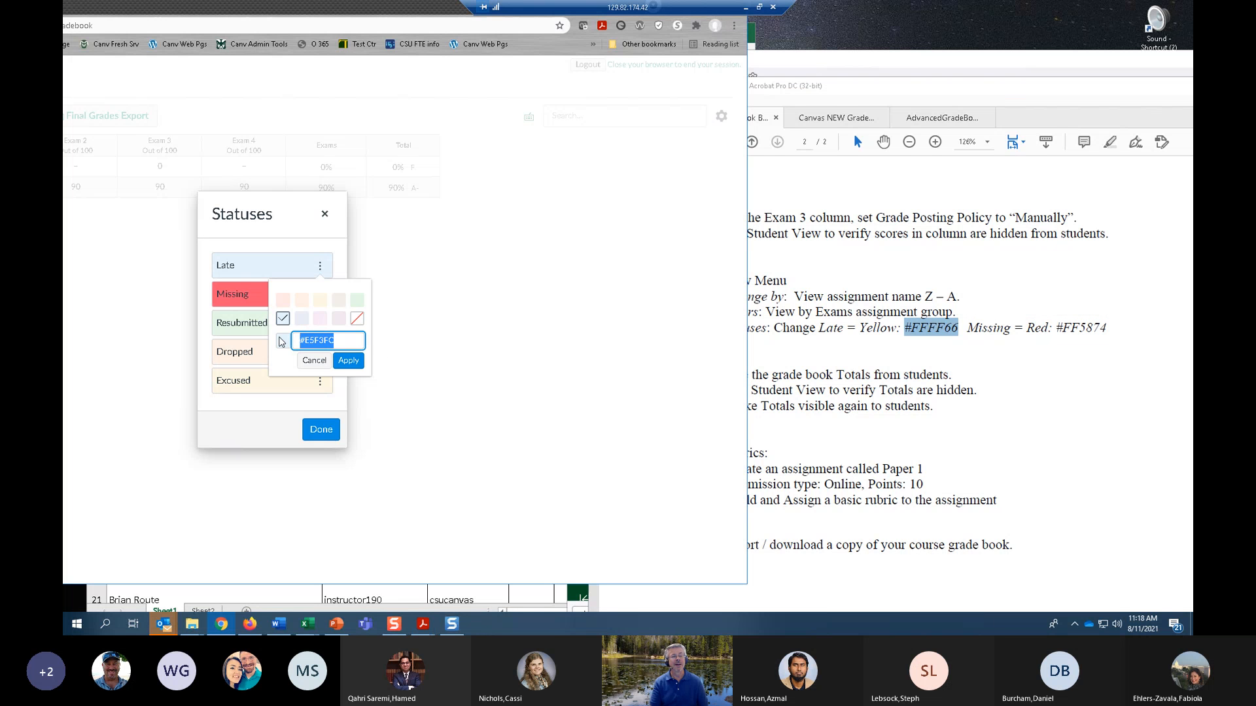
key("ctrl+v")
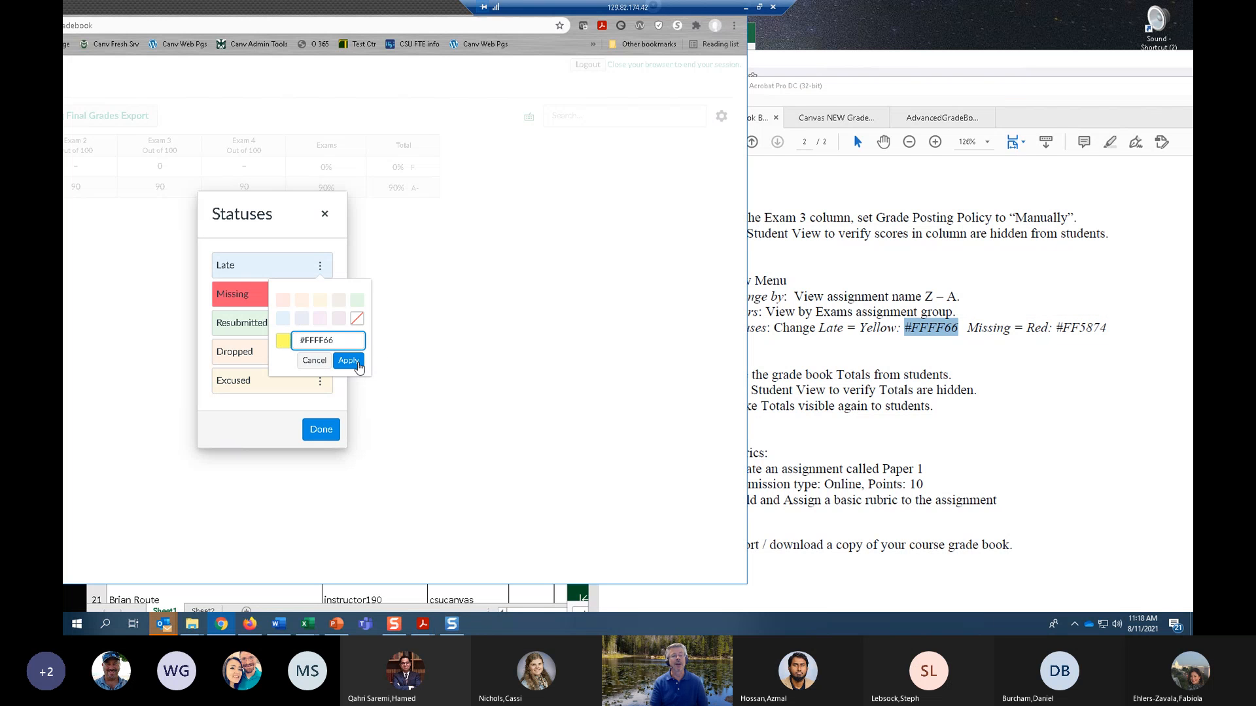
left_click(349, 360)
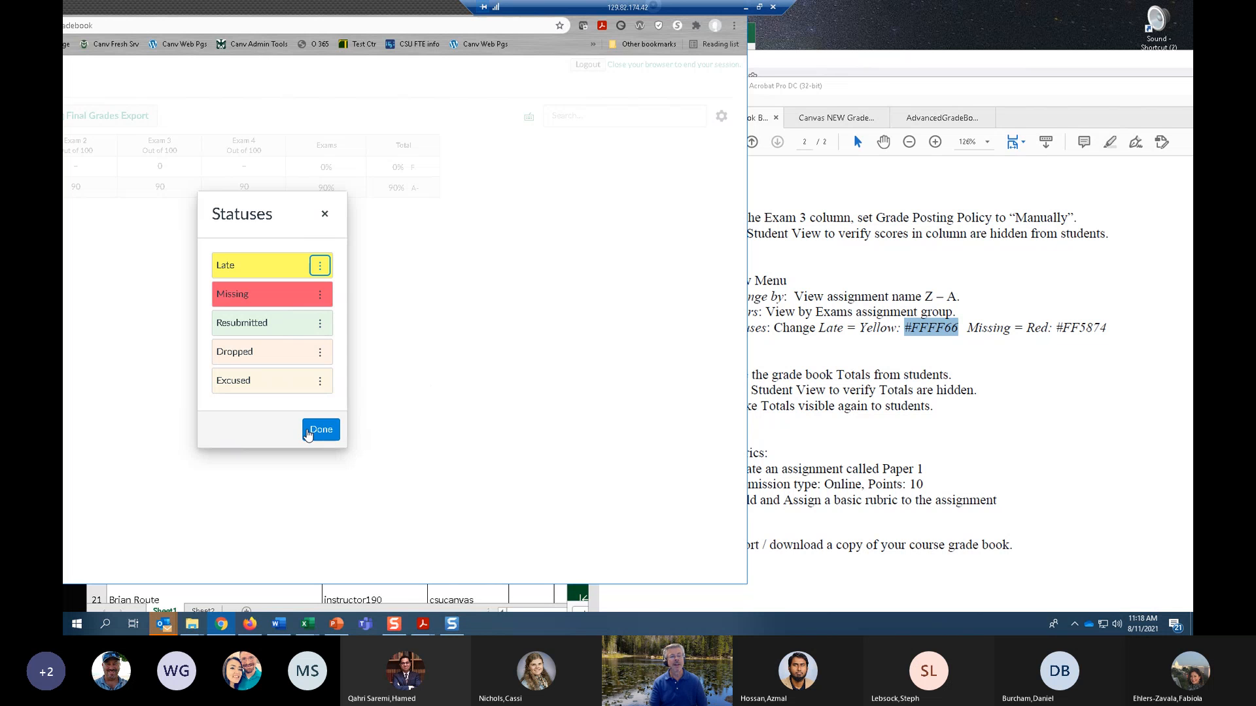
left_click(308, 433)
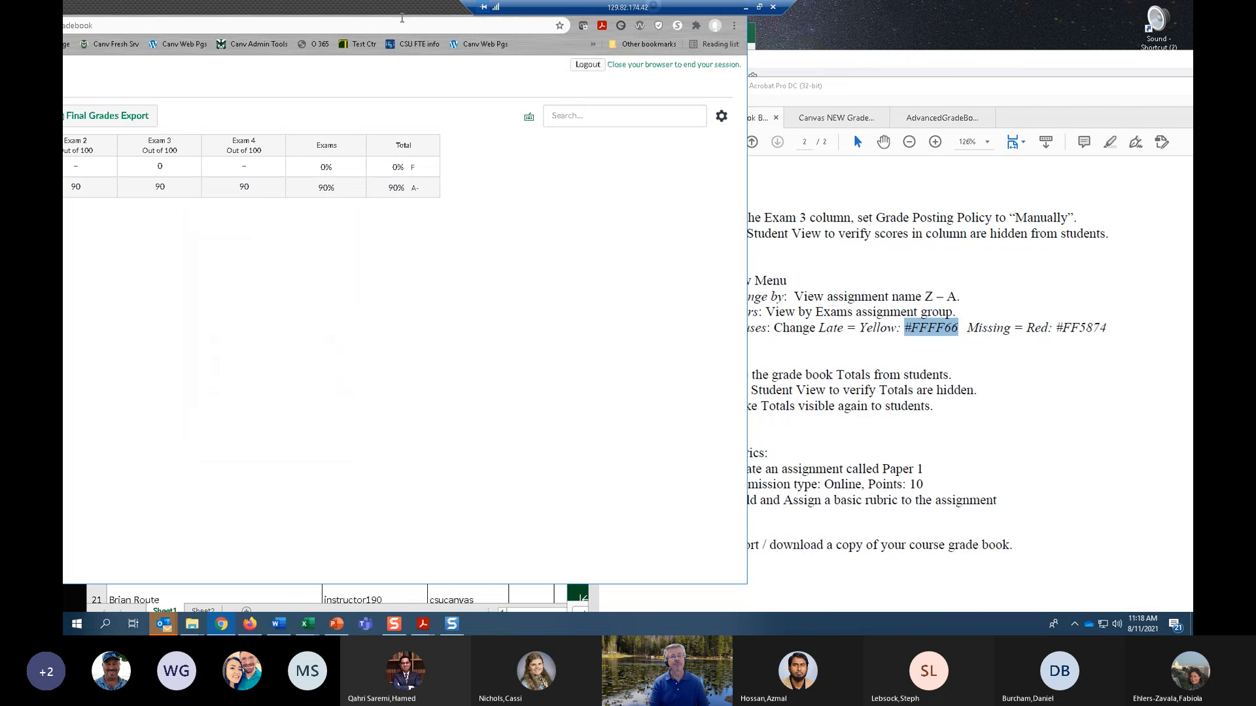
Bring the gradebook window fully back into view, dismiss the mail notification, and reopen the Statuses settings to review the colours.
left_click_drag(327, 11, 485, 12)
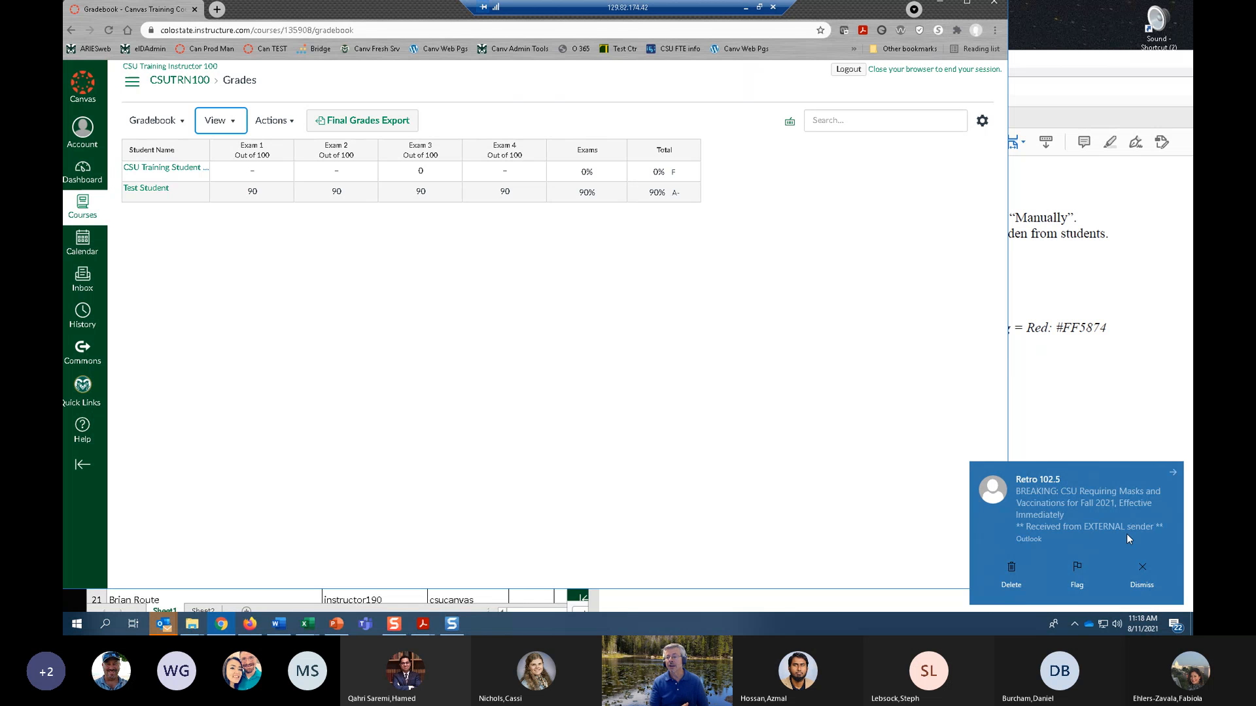
left_click(1155, 587)
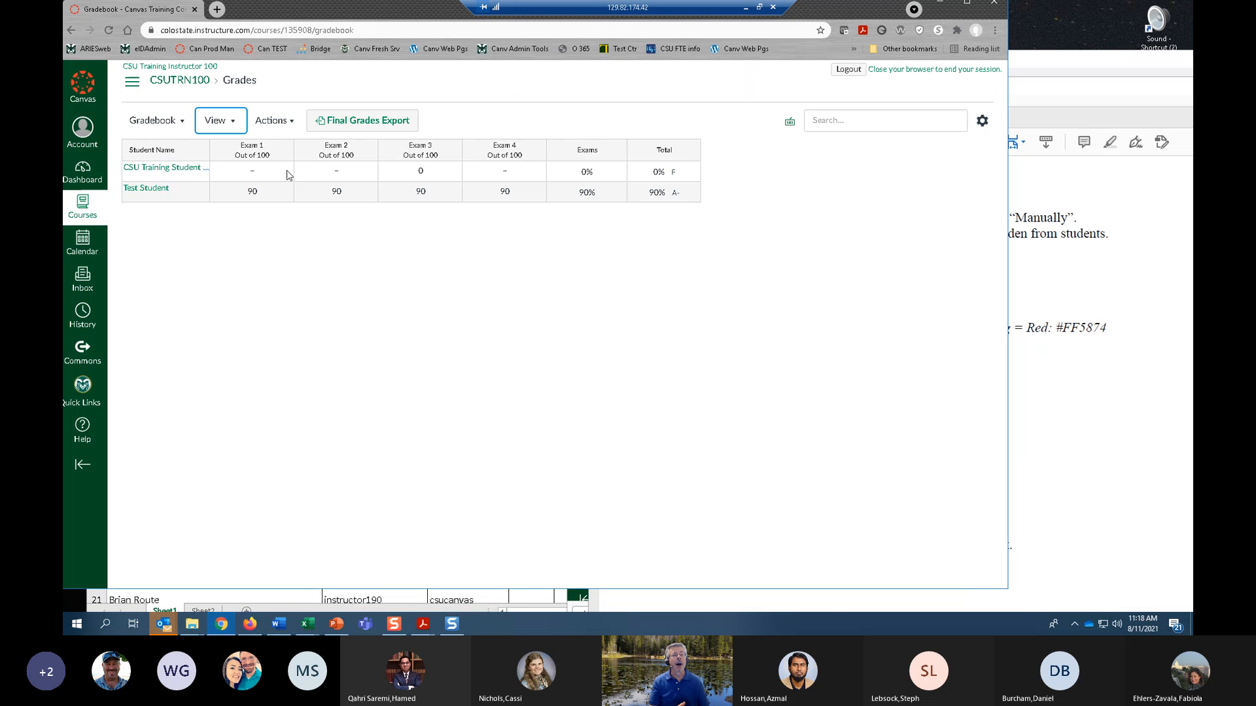
left_click(235, 122)
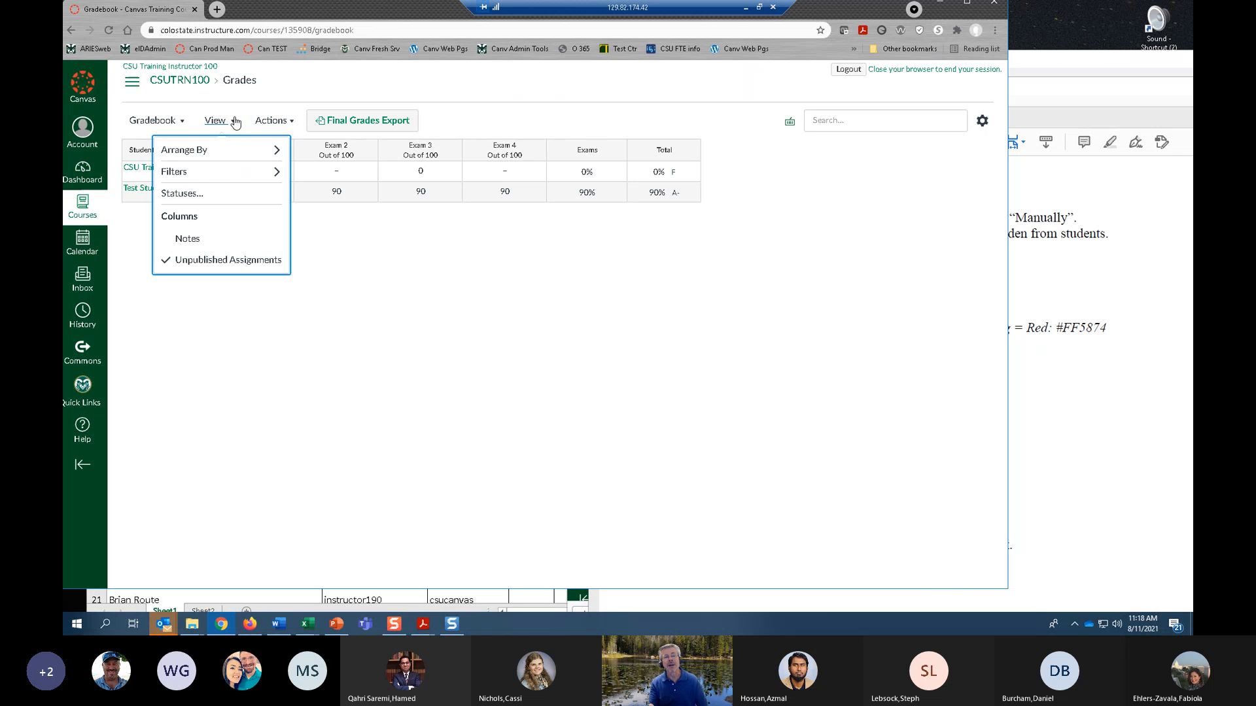
left_click(224, 195)
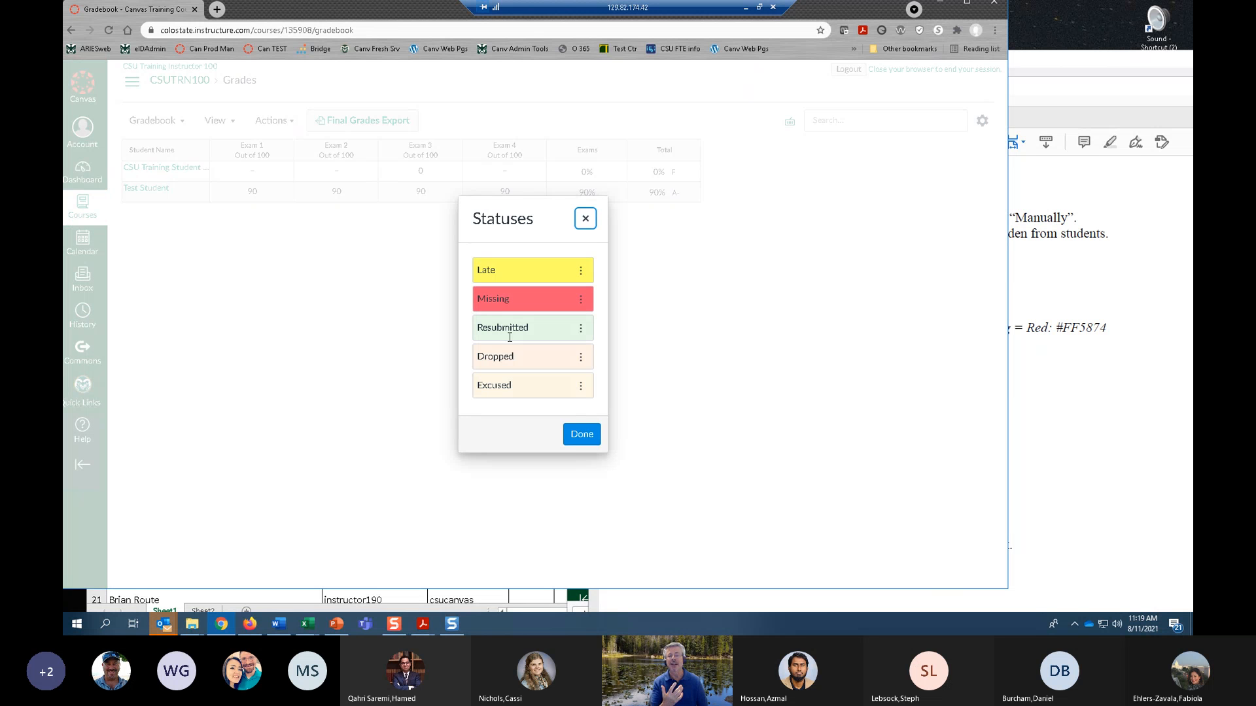
Close the Statuses settings and read exercise 12 about hiding gradebook totals in the exercise PDF.
left_click(585, 218)
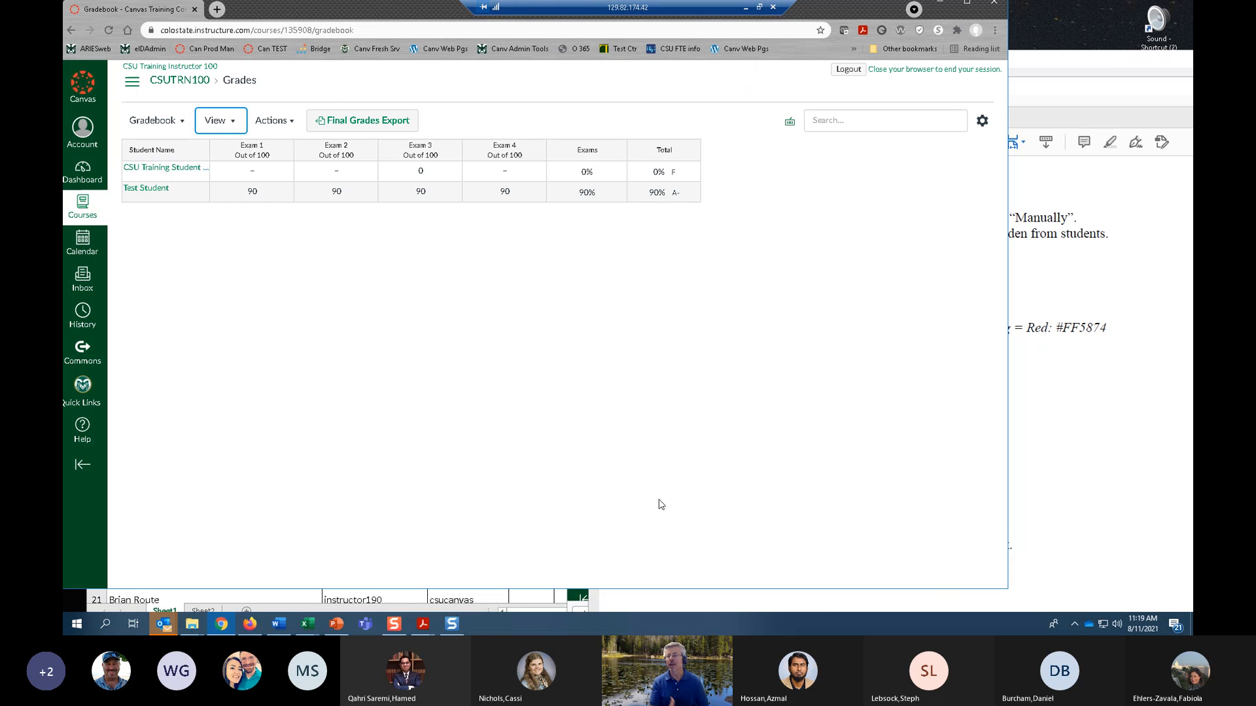
left_click(1078, 426)
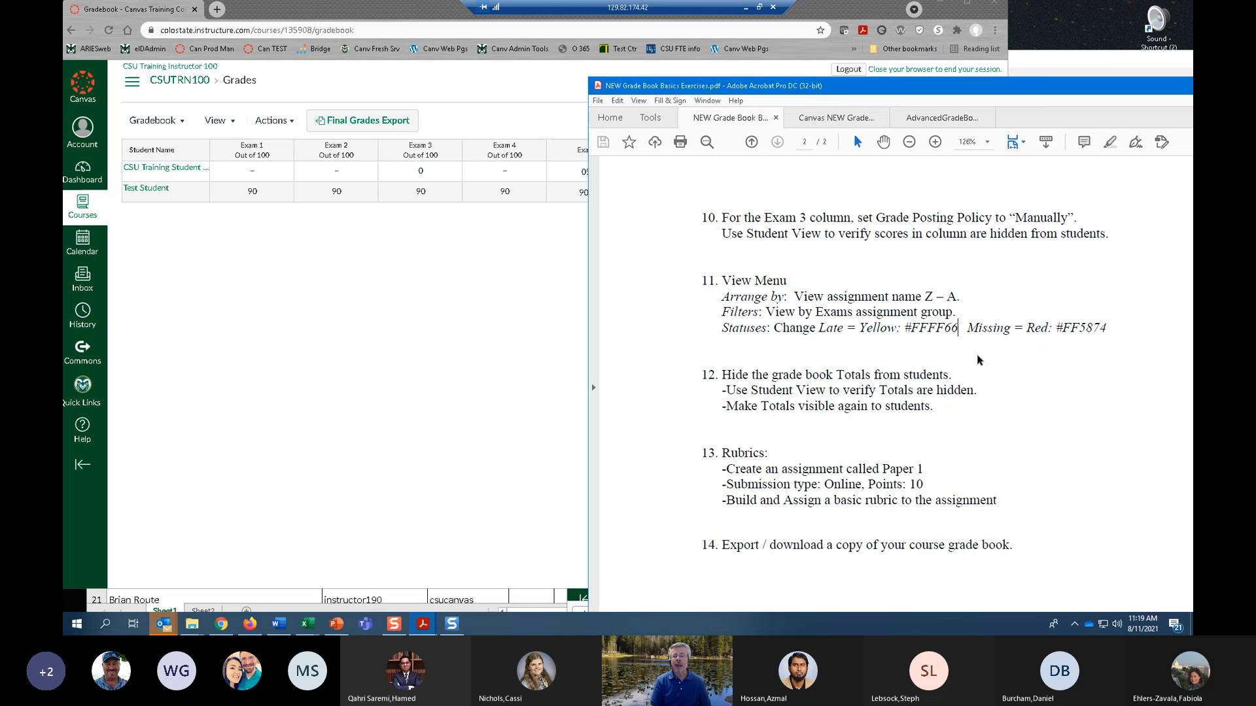
scroll(981, 379, "down", 1)
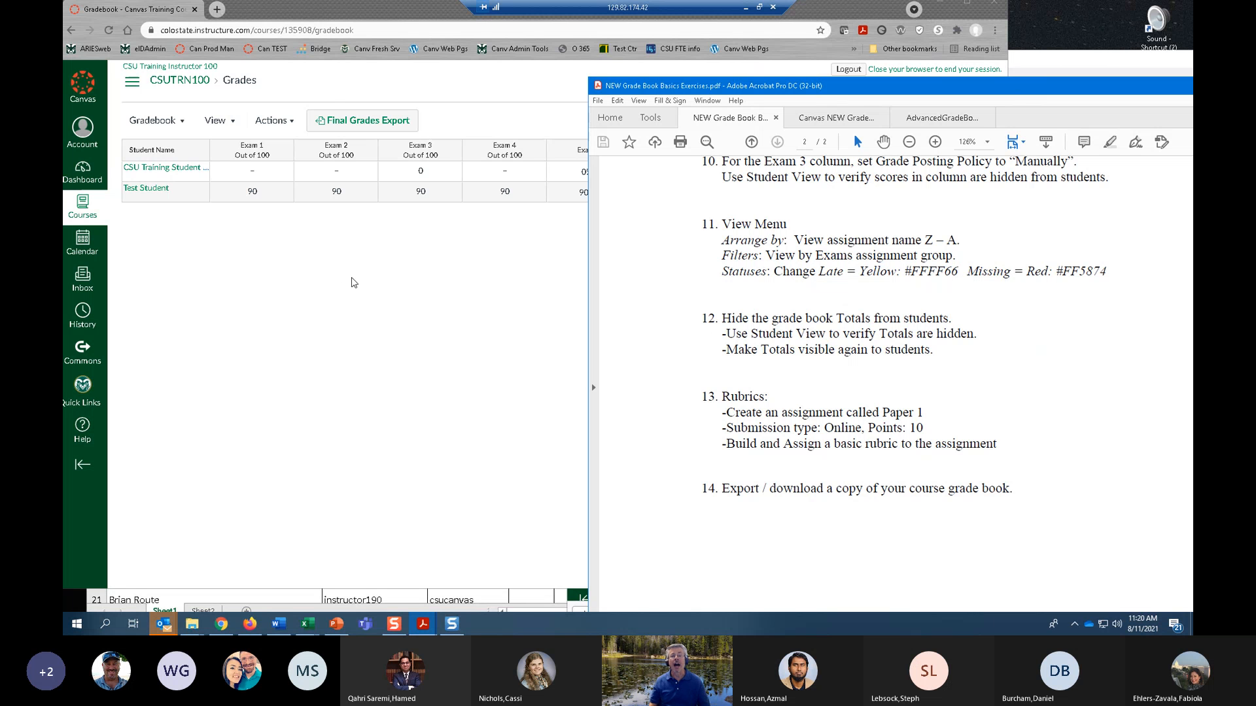
Return to the gradebook, show the course navigation, and open the course Settings.
left_click(342, 298)
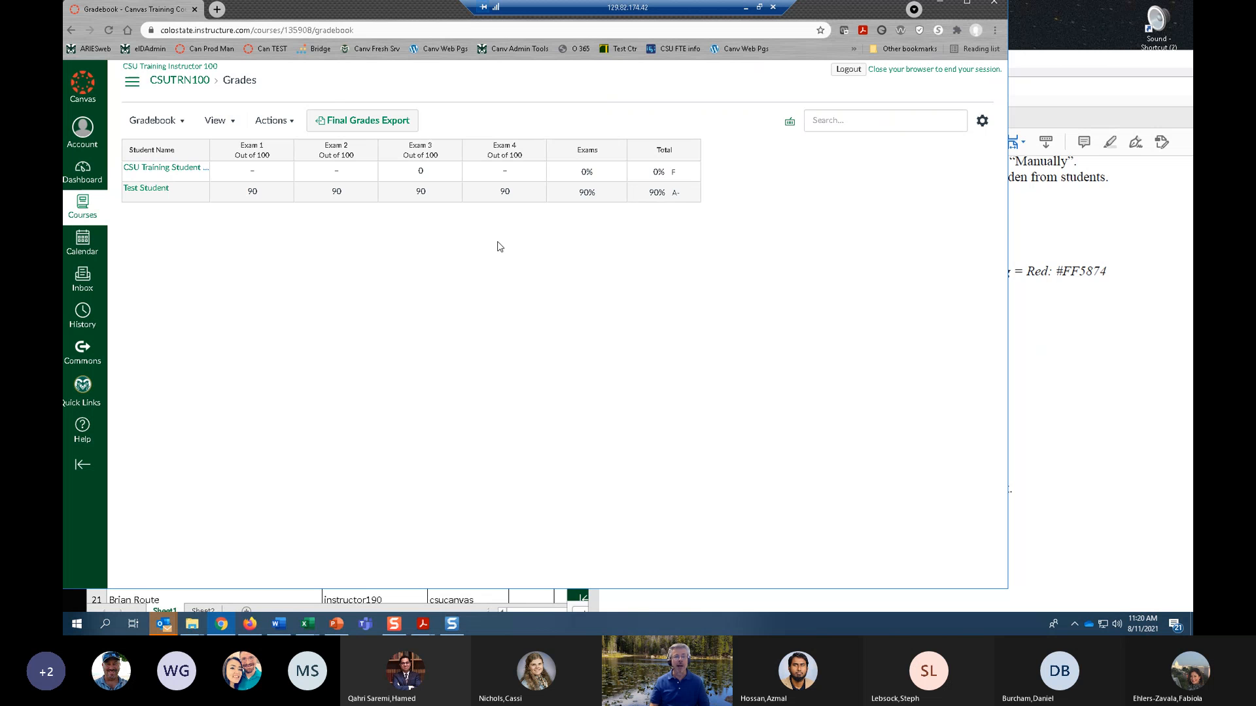
left_click(131, 87)
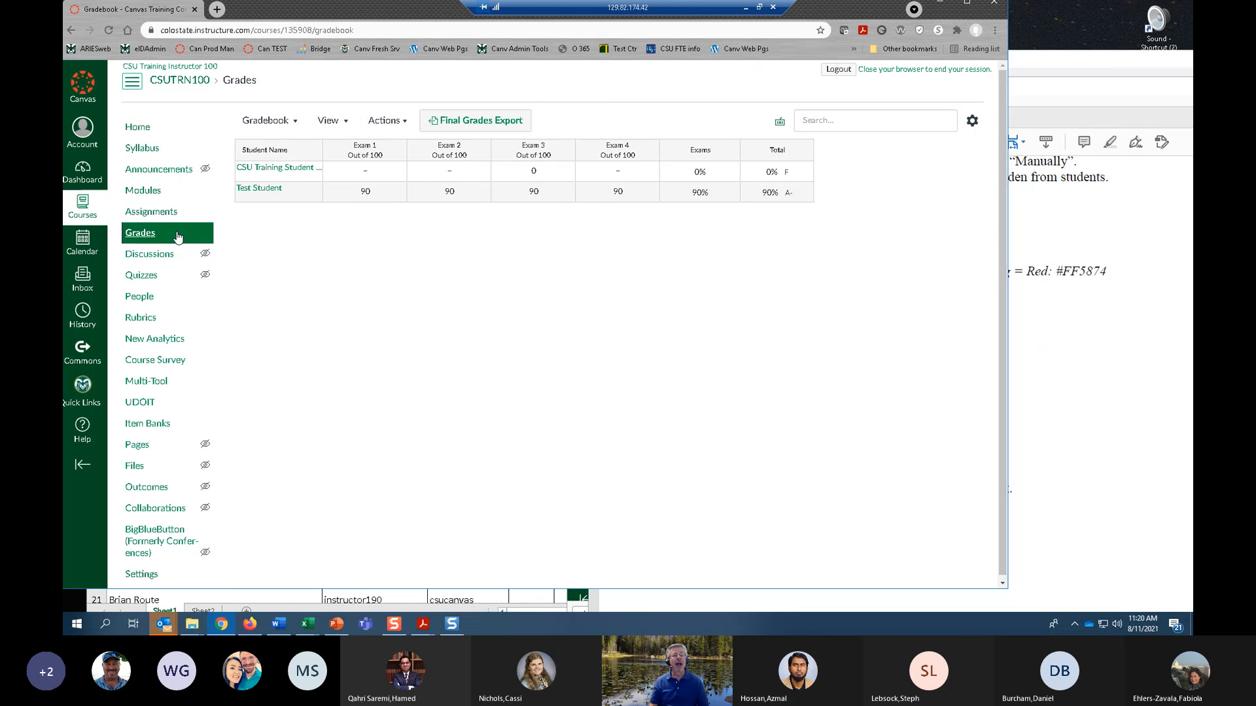
scroll(174, 229, "down", 1)
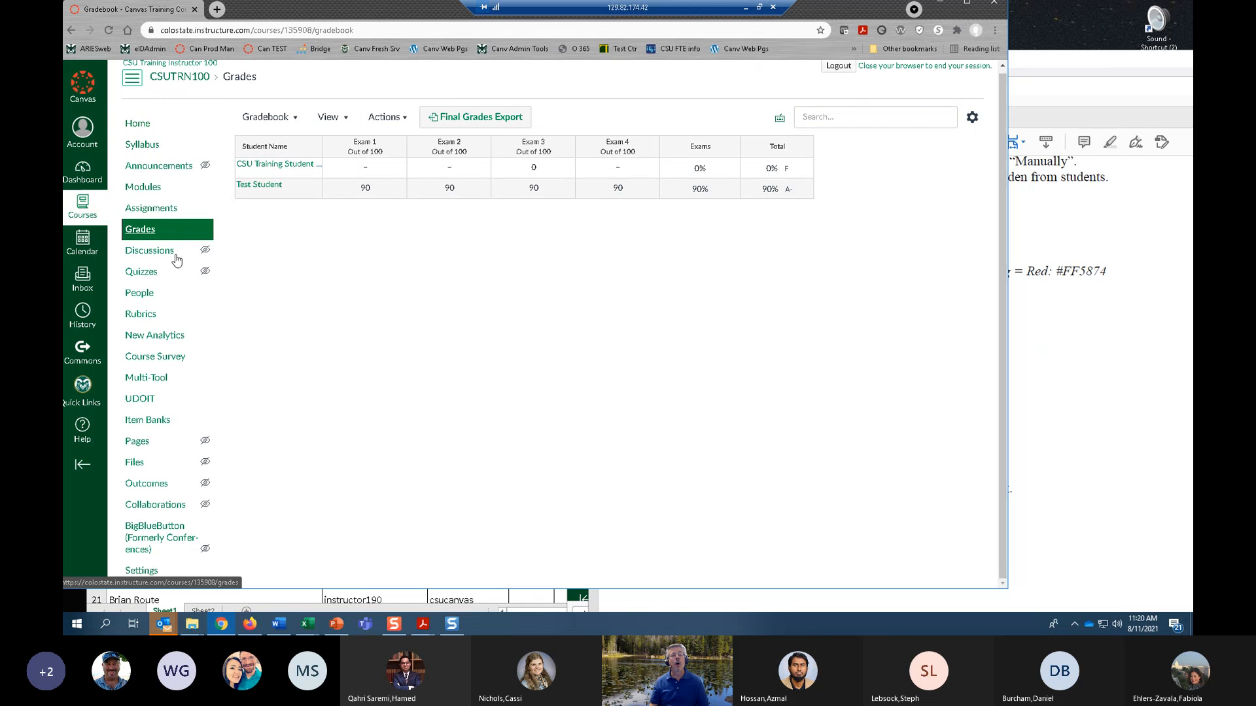
left_click(141, 572)
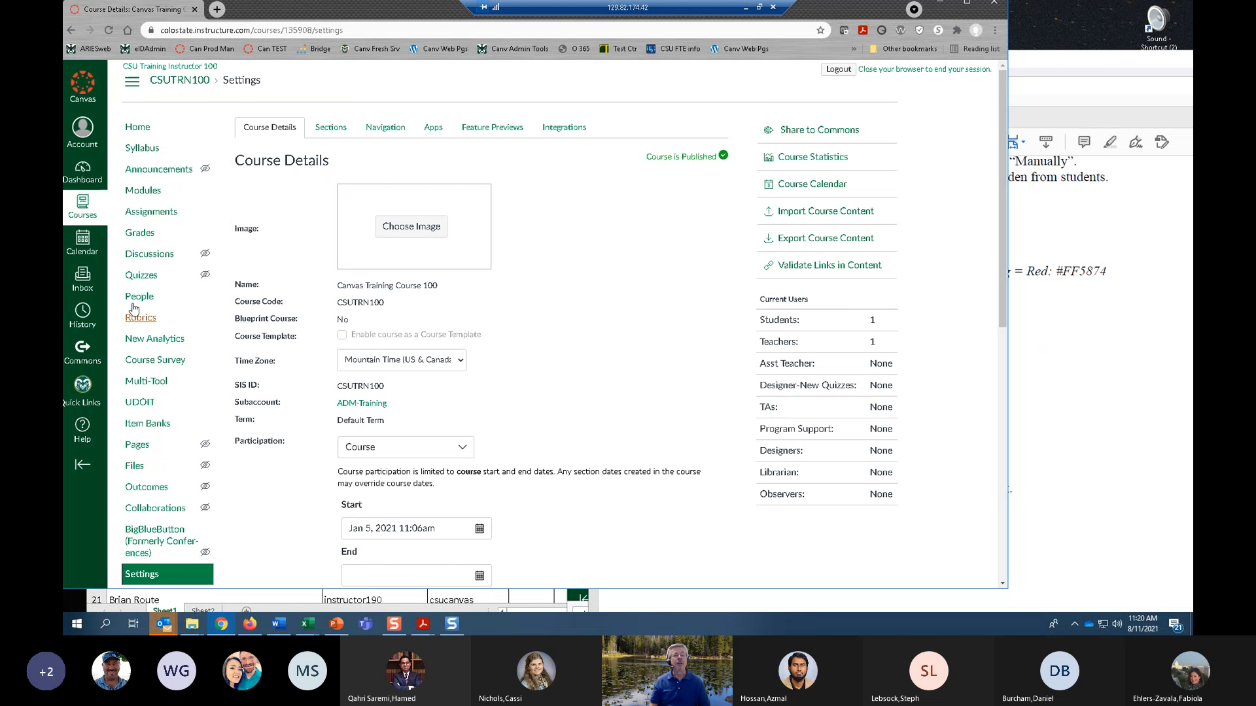
Expand the additional course detail options, hide totals in the student grades summary, and update the course details.
scroll(471, 281, "down", 3)
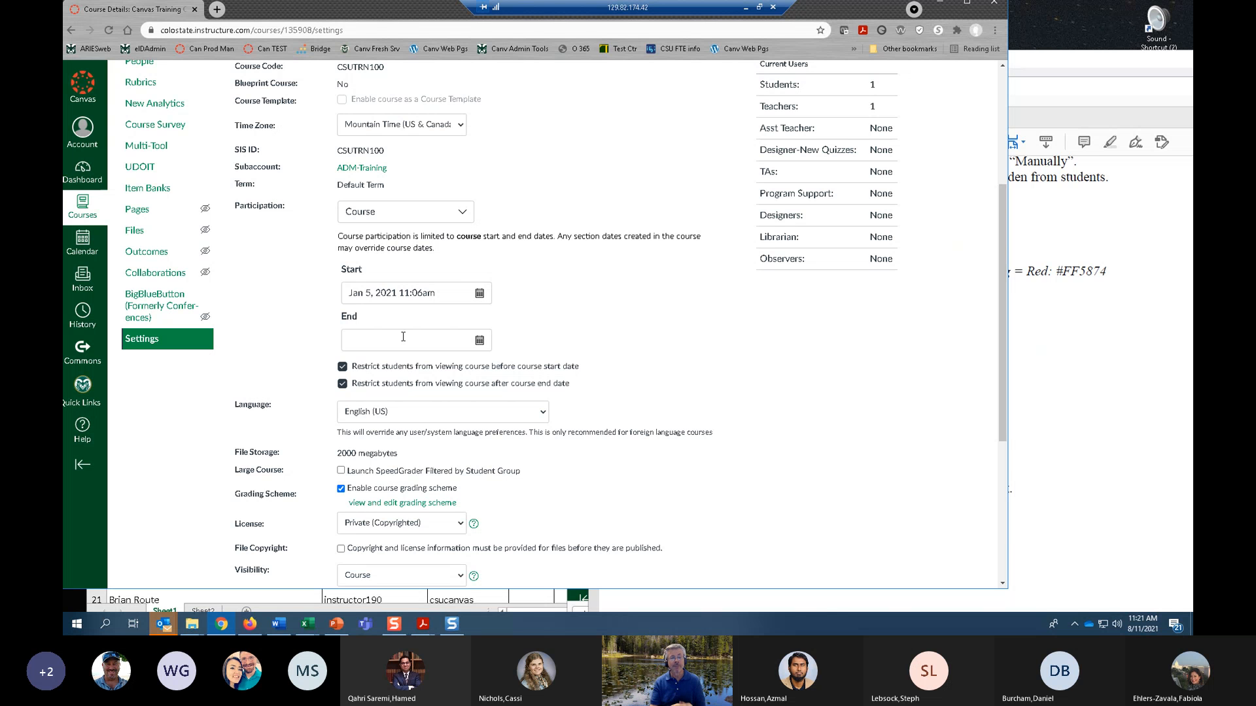
scroll(403, 336, "down", 4)
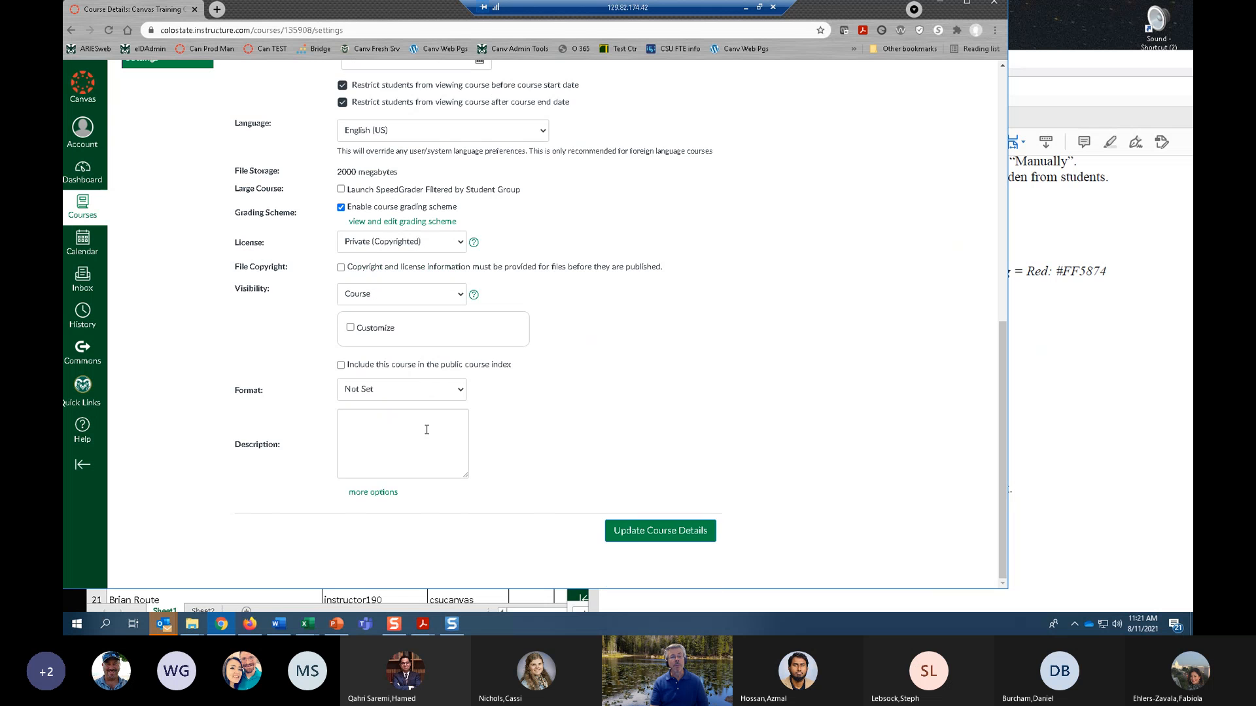
left_click(376, 492)
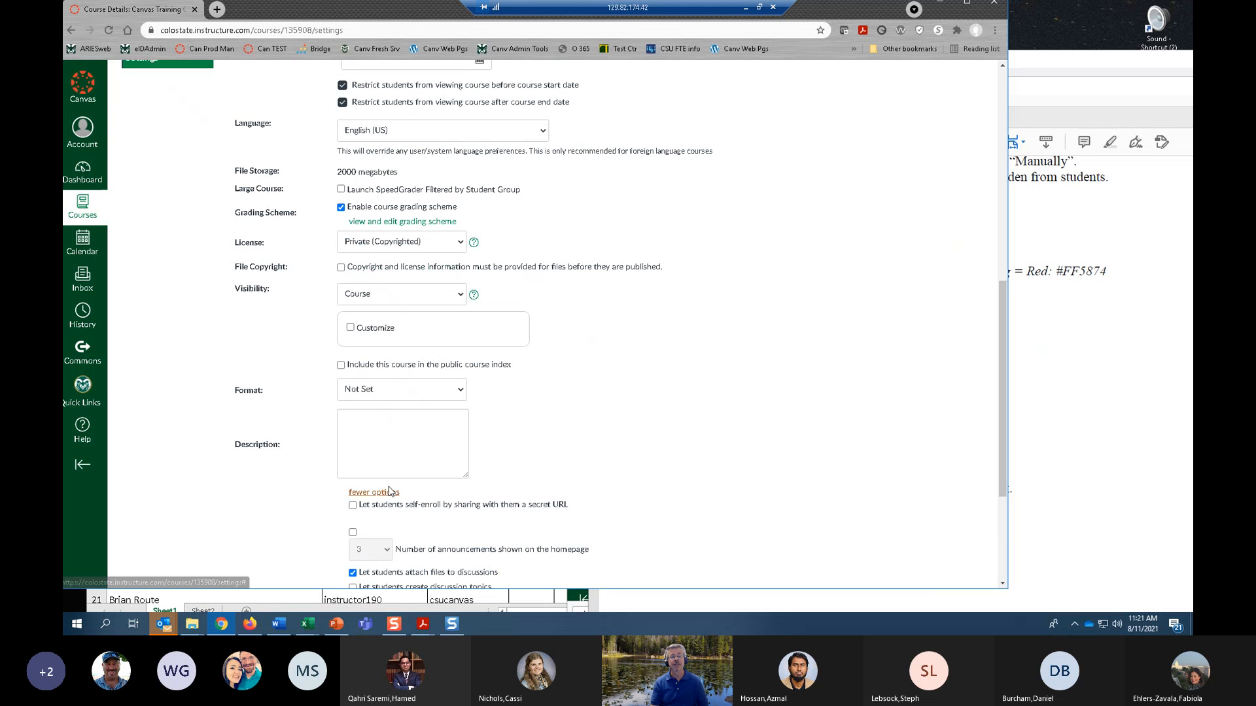
scroll(443, 458, "down", 3)
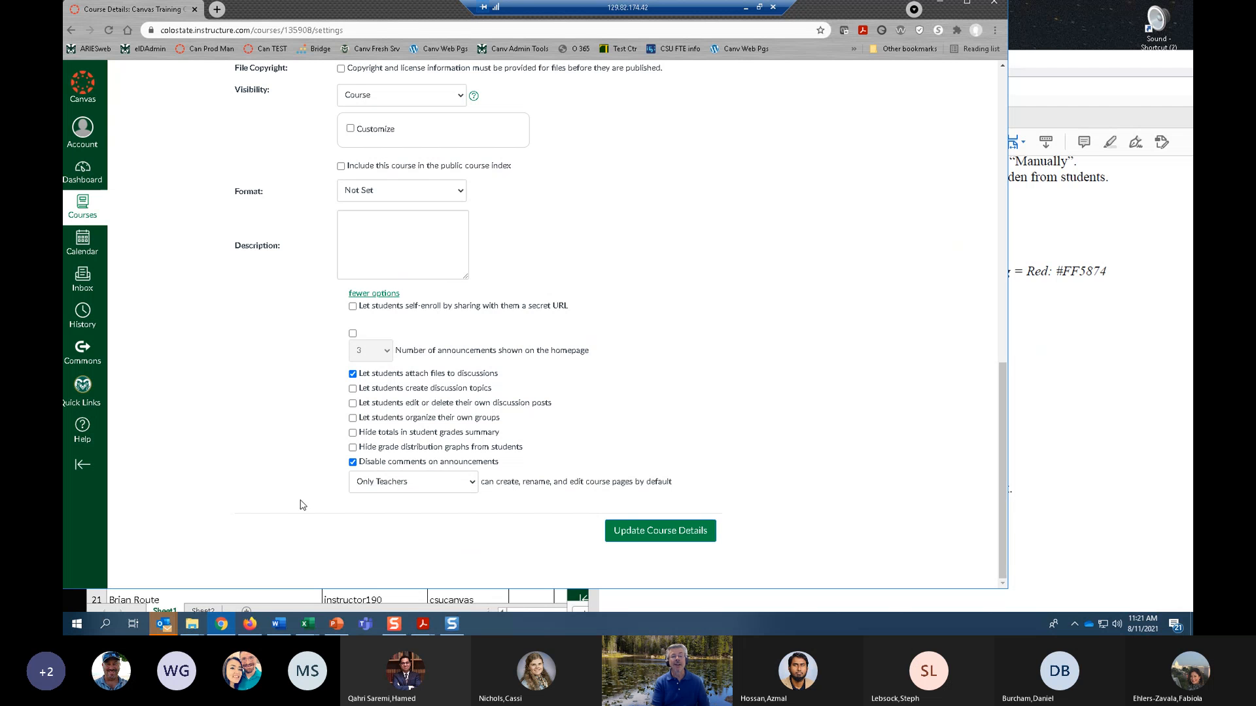
left_click(353, 434)
left_click(652, 535)
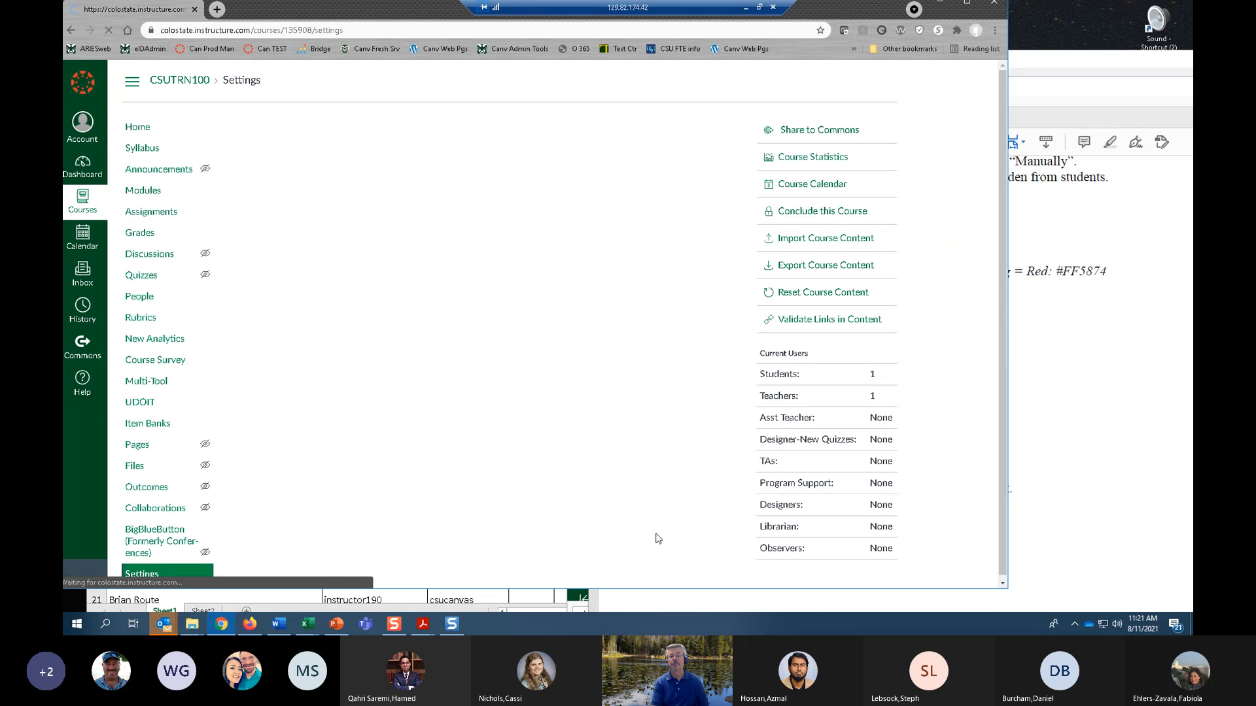
Check the test student's Grades page in Student View for hidden totals, and leave Student View.
left_click(138, 127)
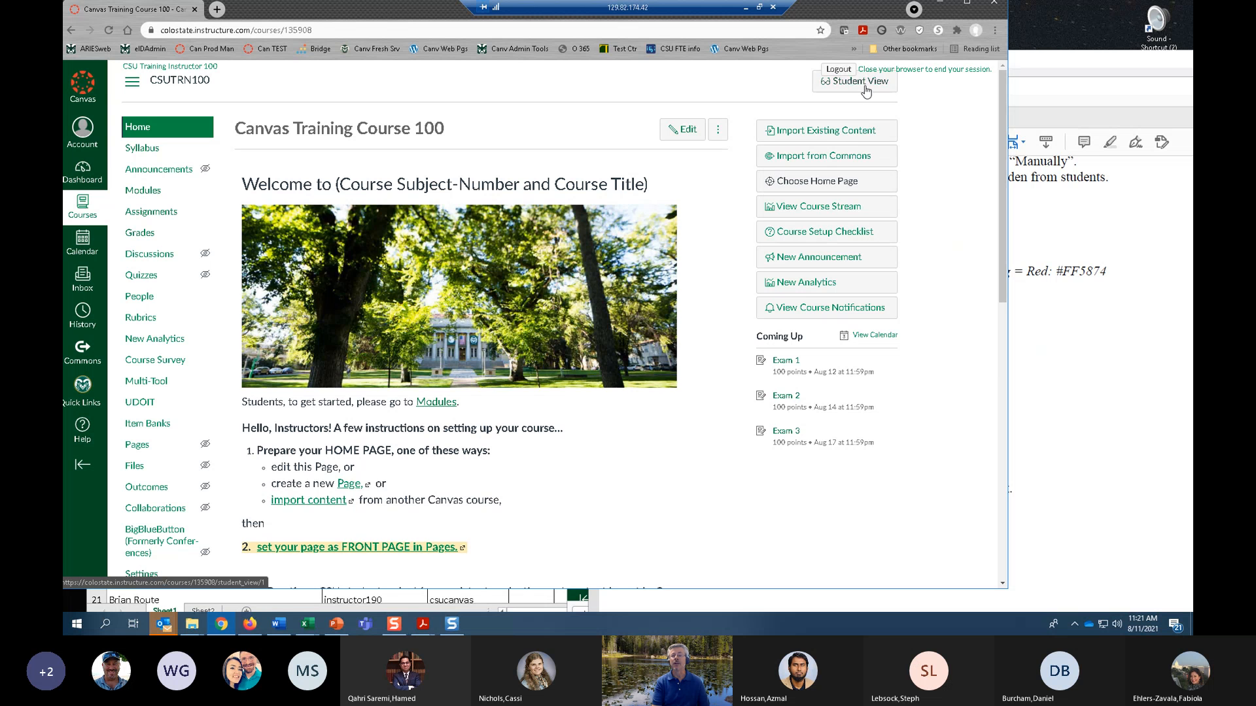
left_click(854, 81)
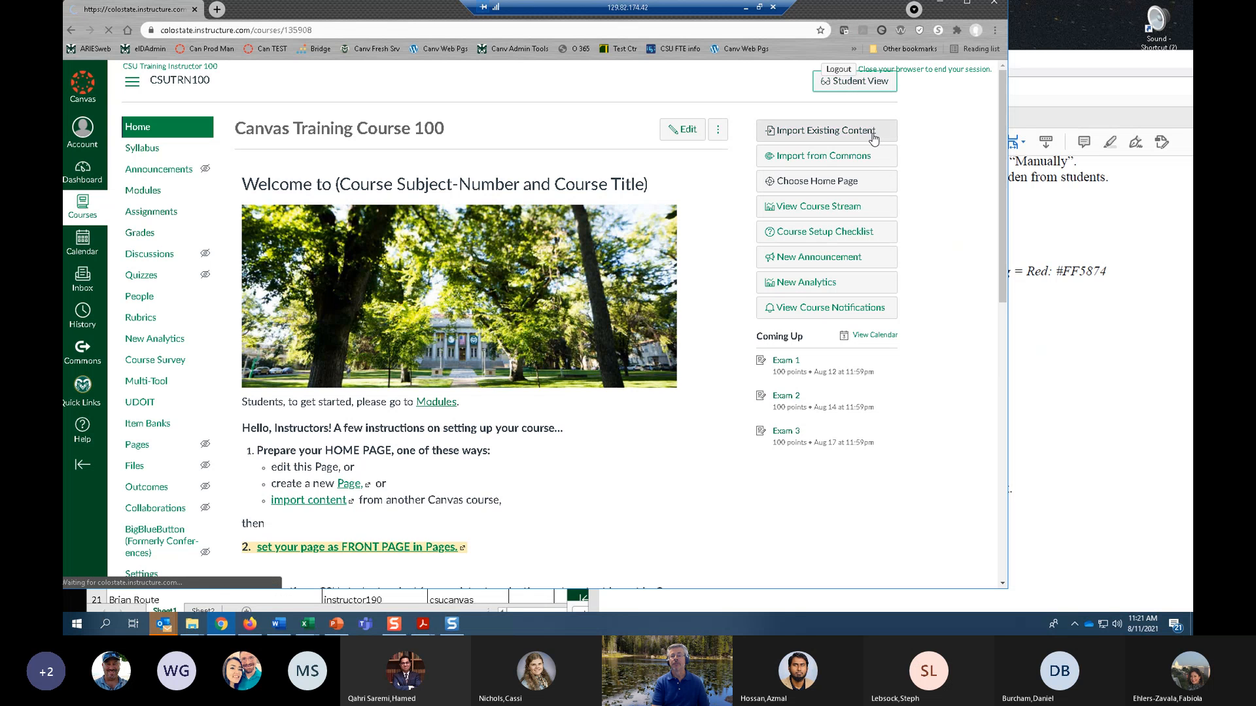
left_click(142, 212)
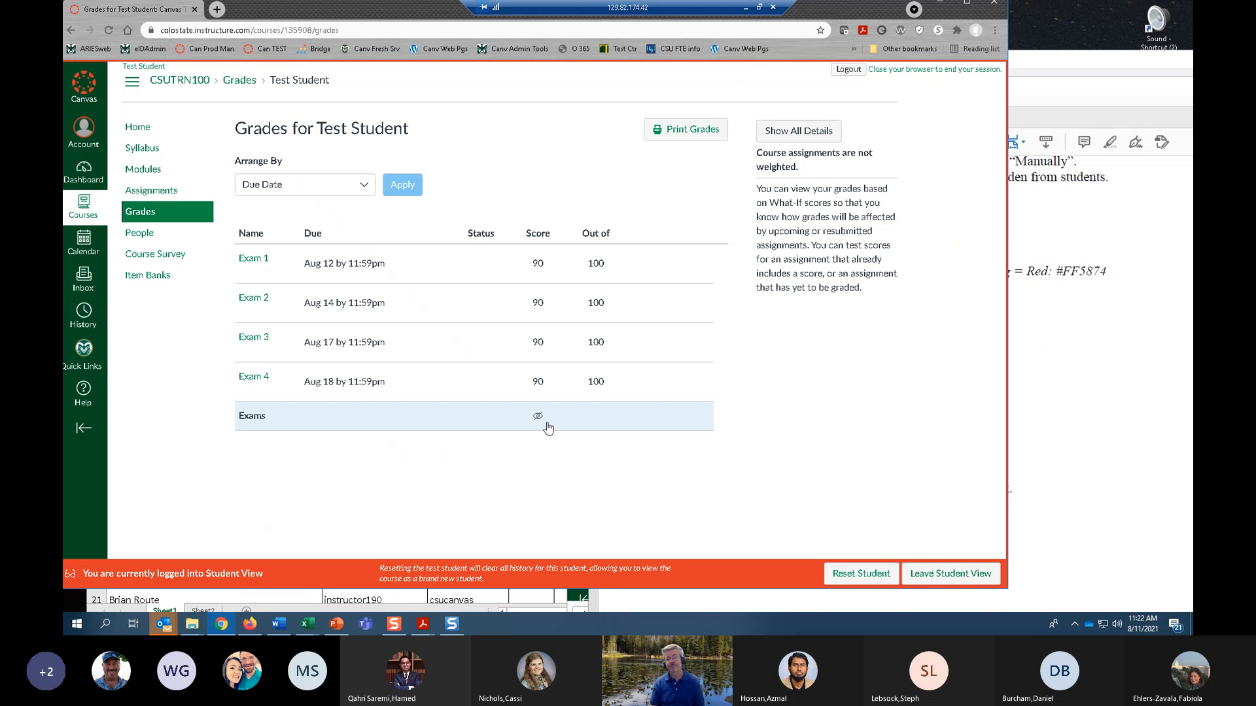
left_click(950, 574)
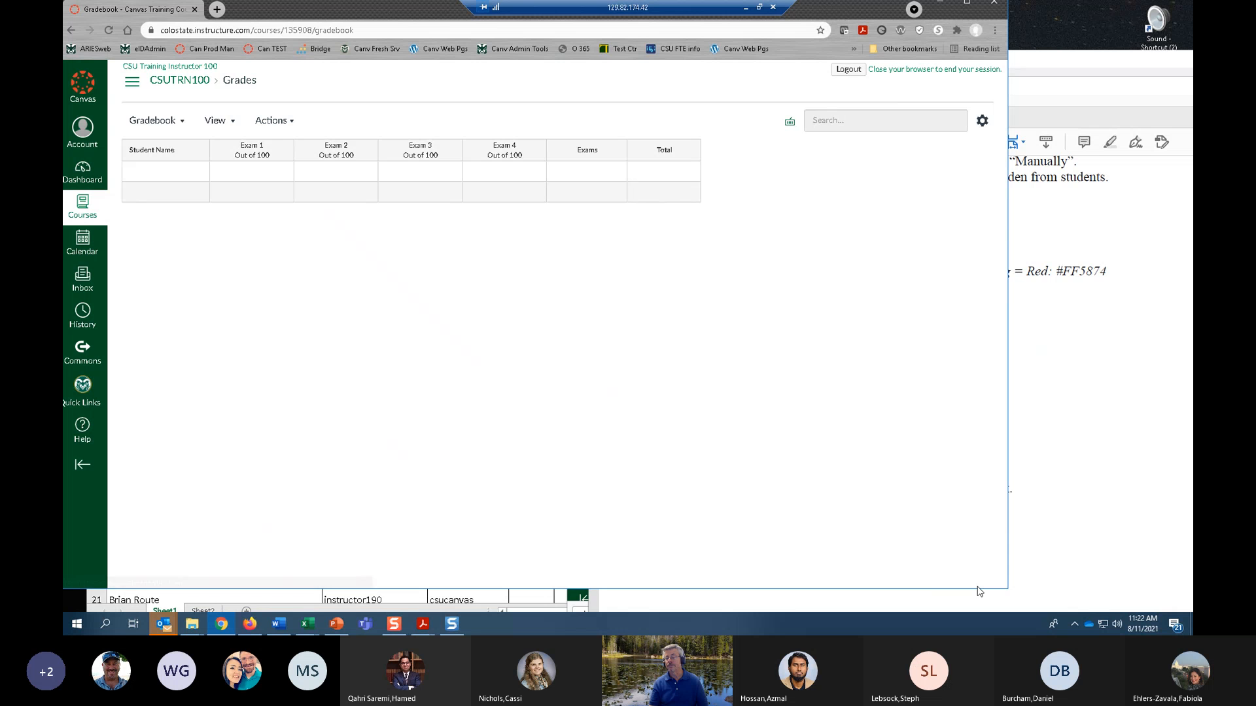
Consult exercise 13 in the PDF, and create a new assignment in the course named Paper 1.
left_click(1087, 483)
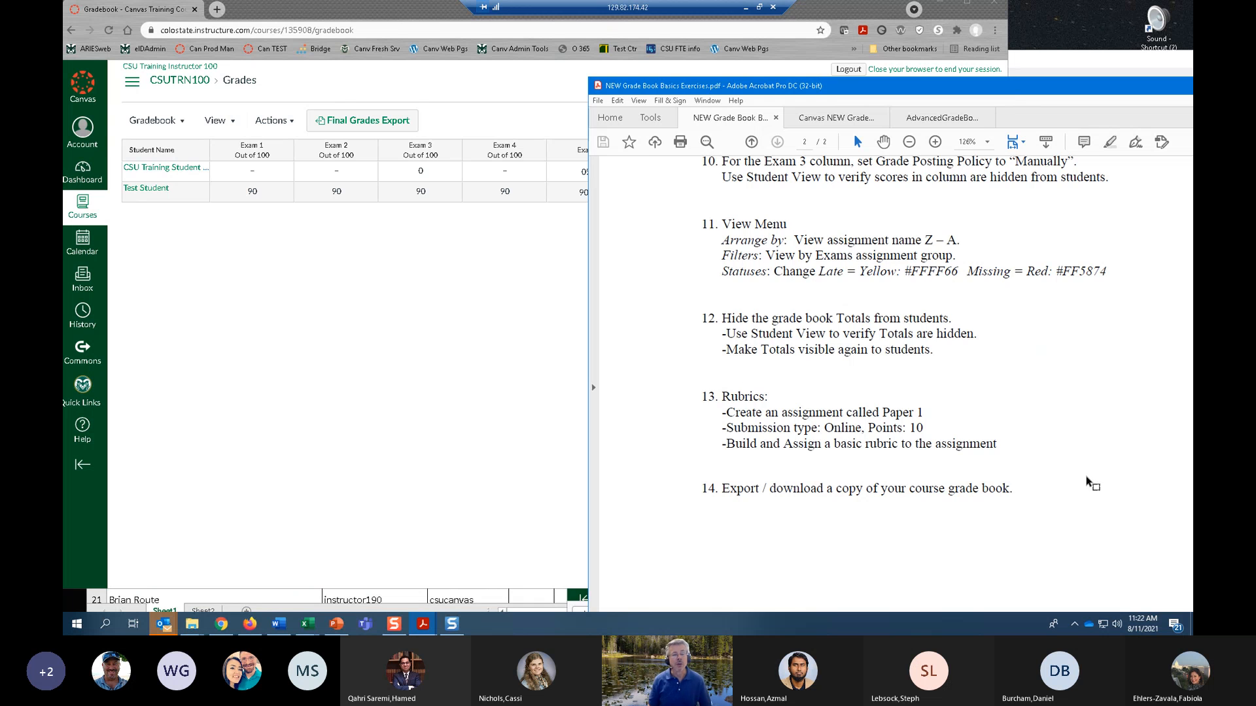
left_click(364, 344)
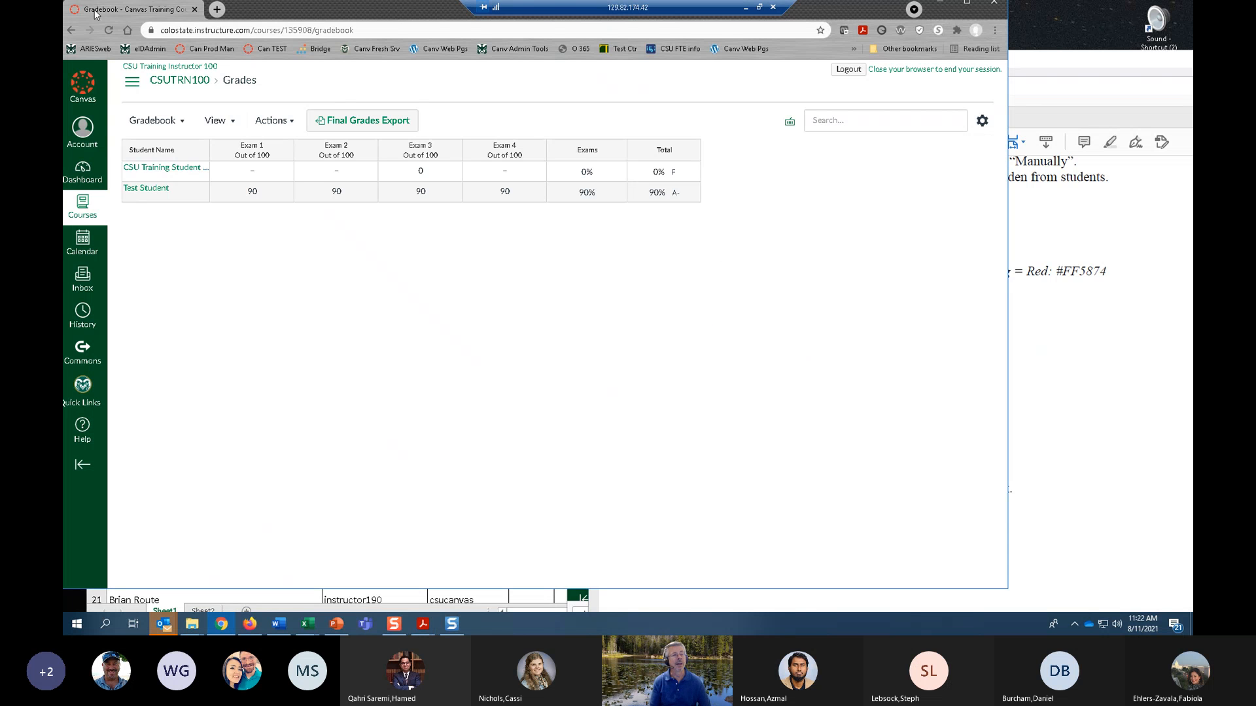
left_click(133, 83)
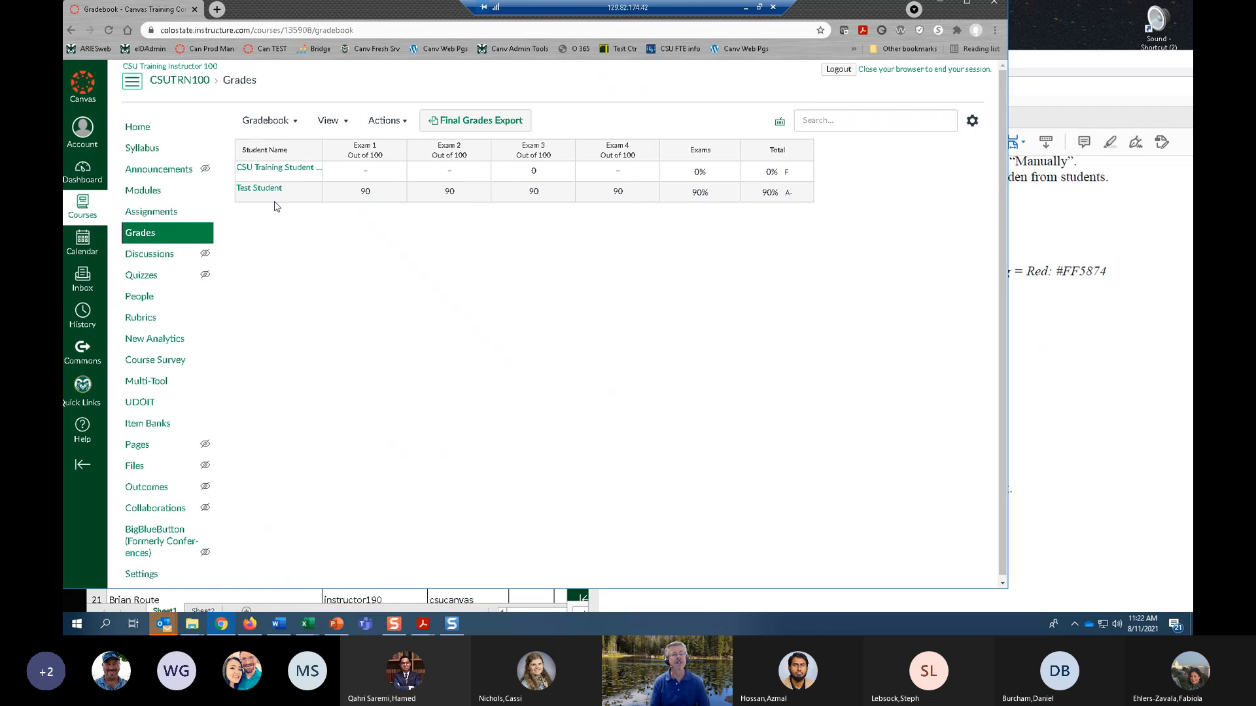
left_click(184, 215)
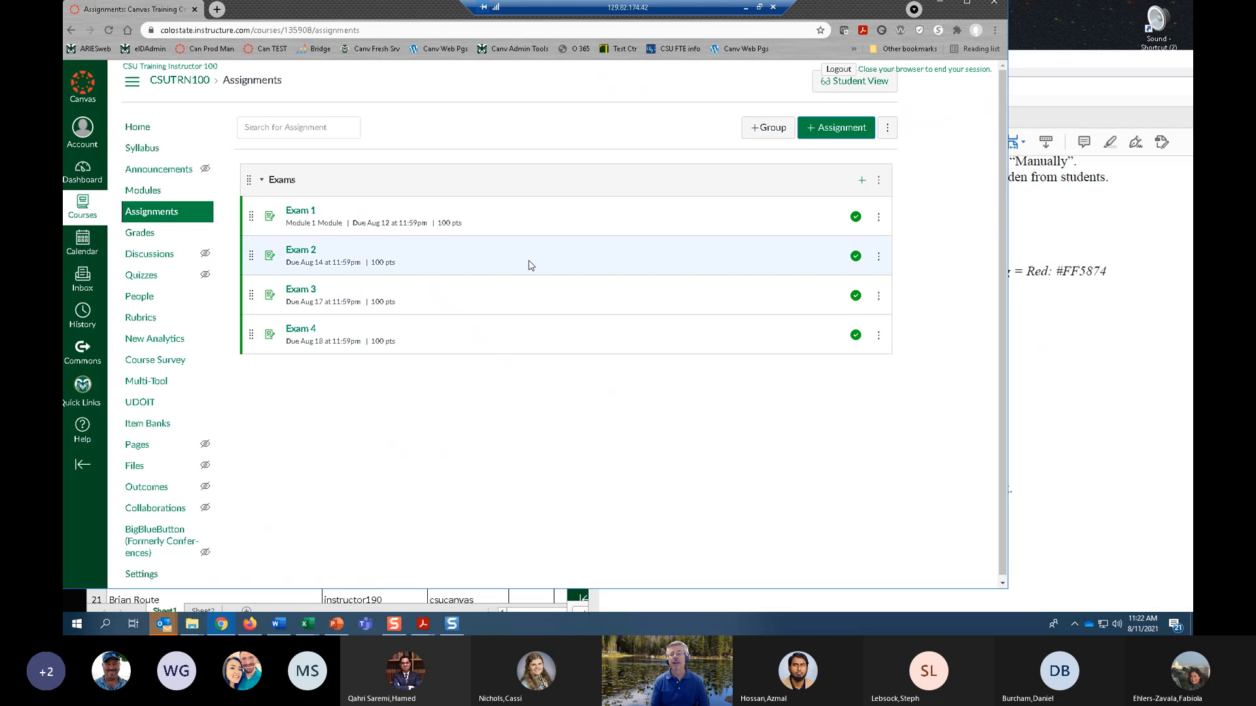
left_click(838, 130)
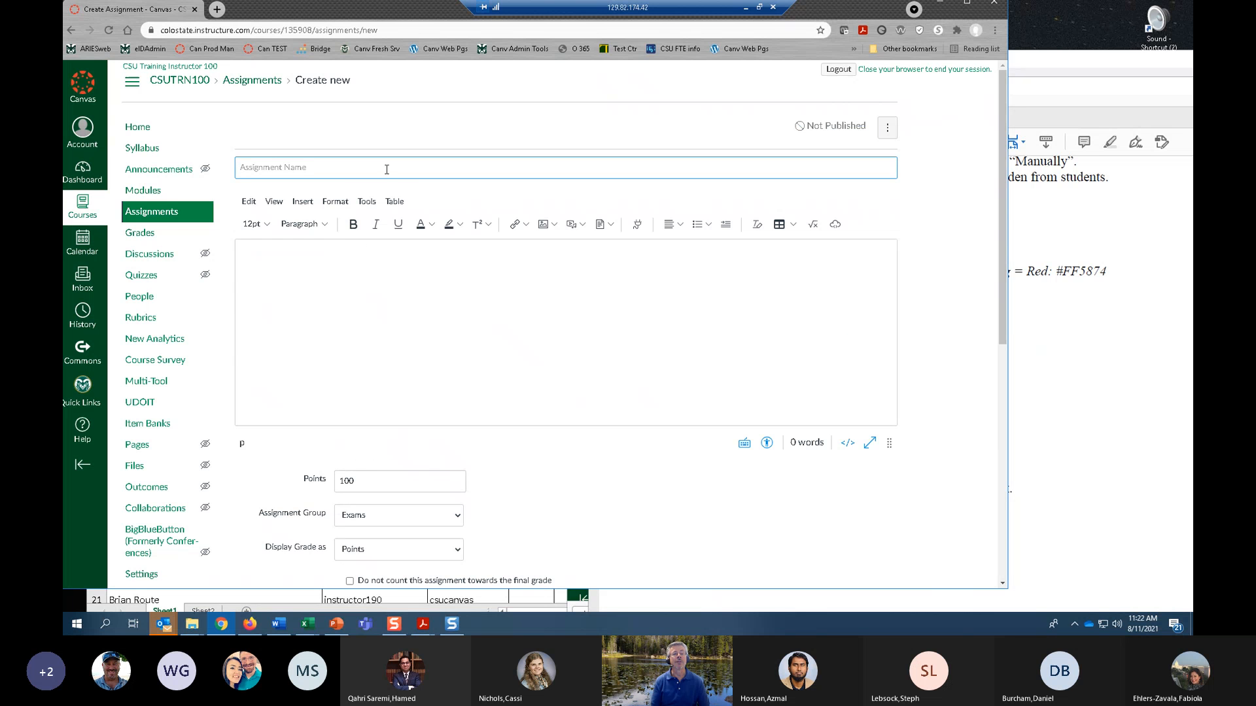
left_click(393, 172)
type("Paper 1")
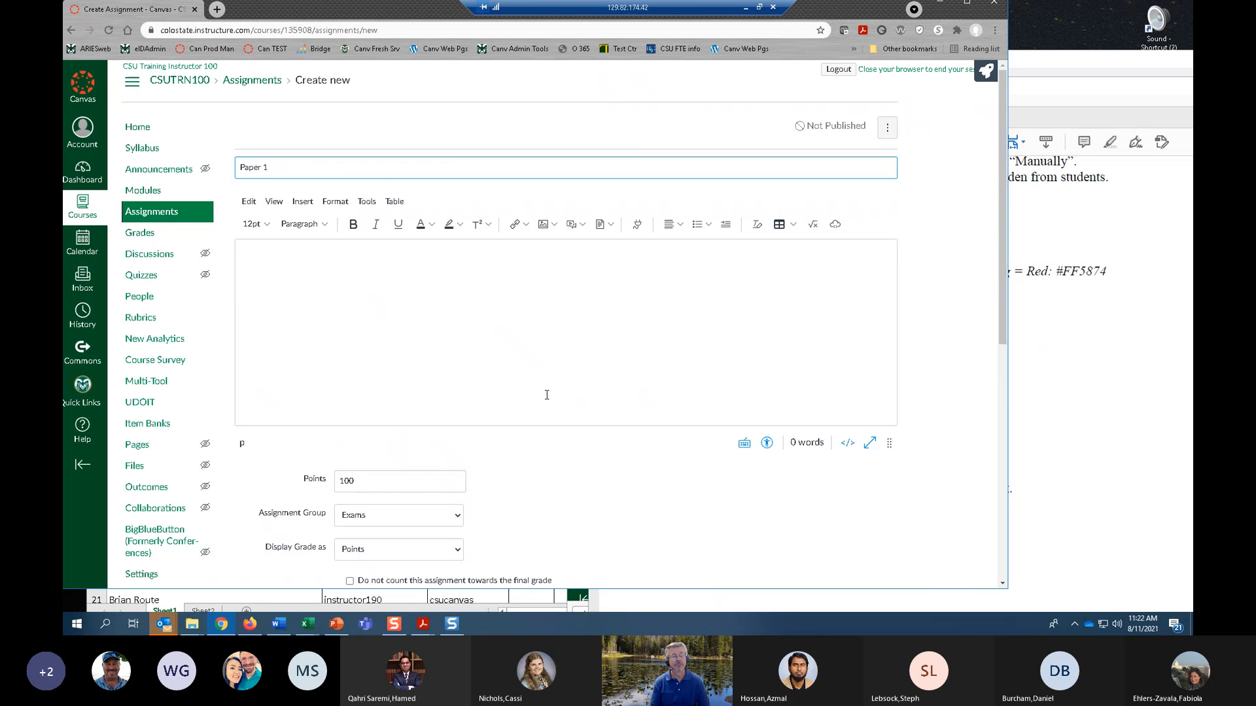
Keep the assignment in the Exams group and set its submission type to Online with File Uploads as the entry option.
scroll(547, 395, "down", 3)
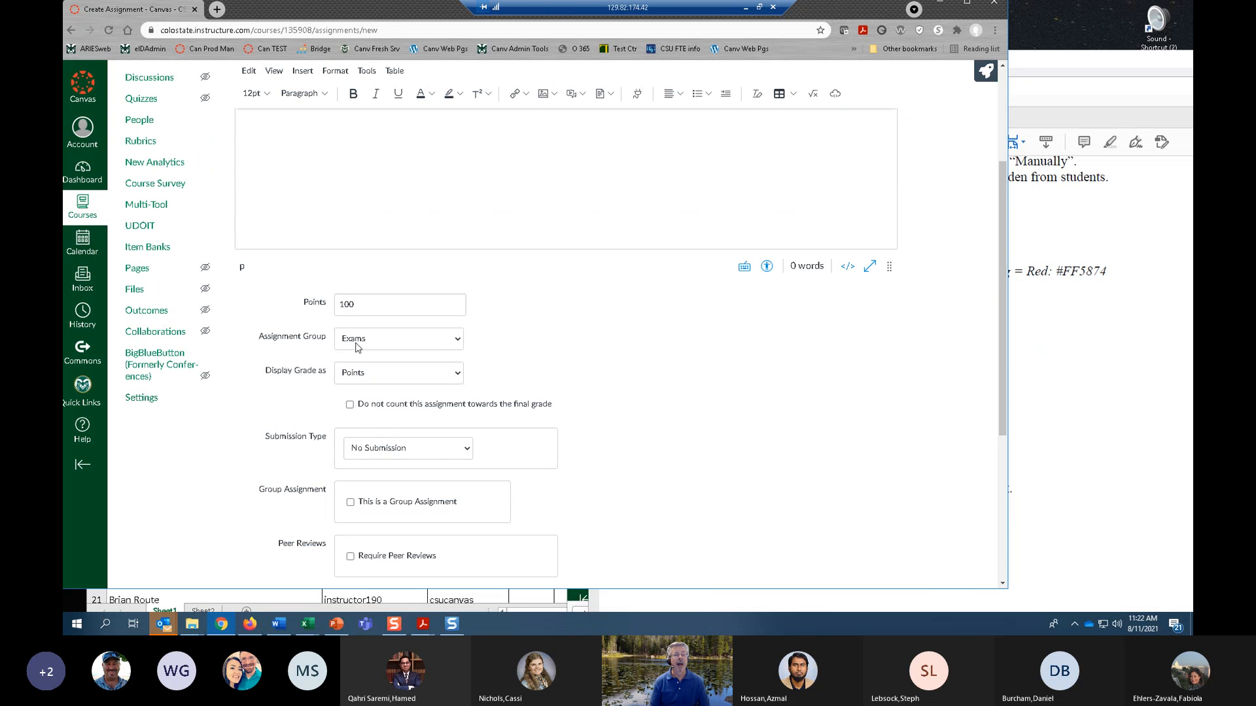
left_click(371, 349)
left_click(412, 337)
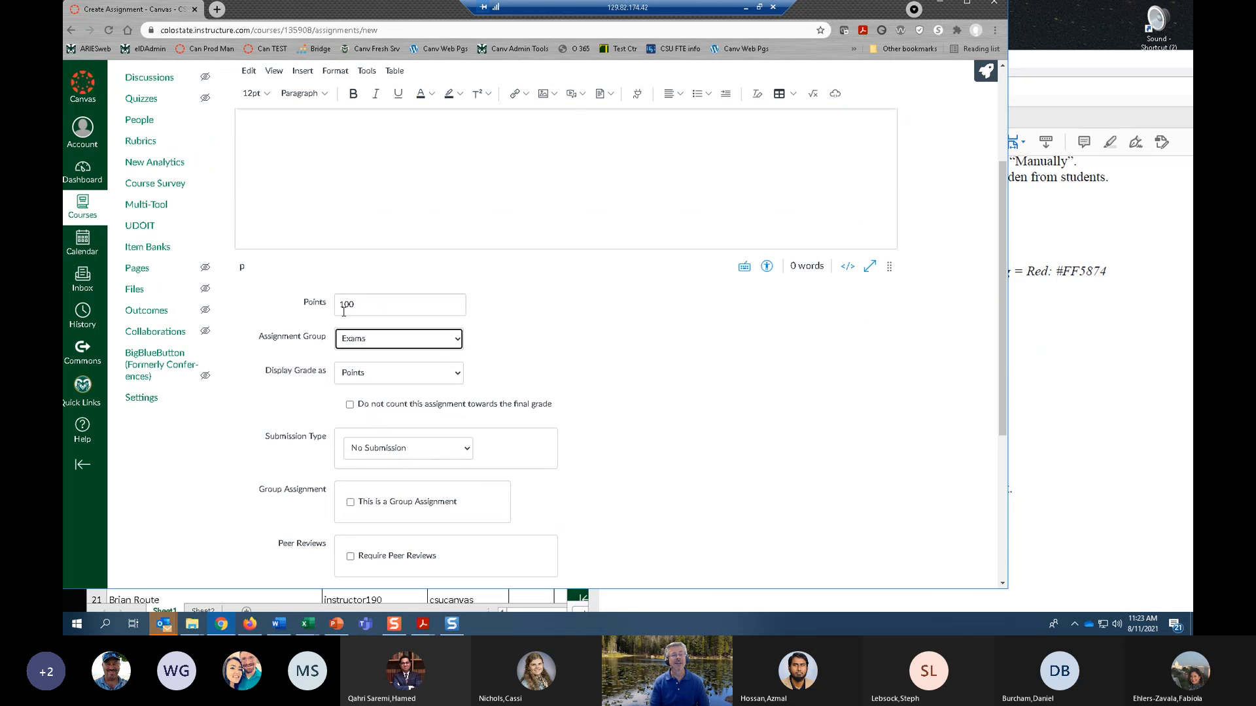
scroll(550, 341, "down", 2)
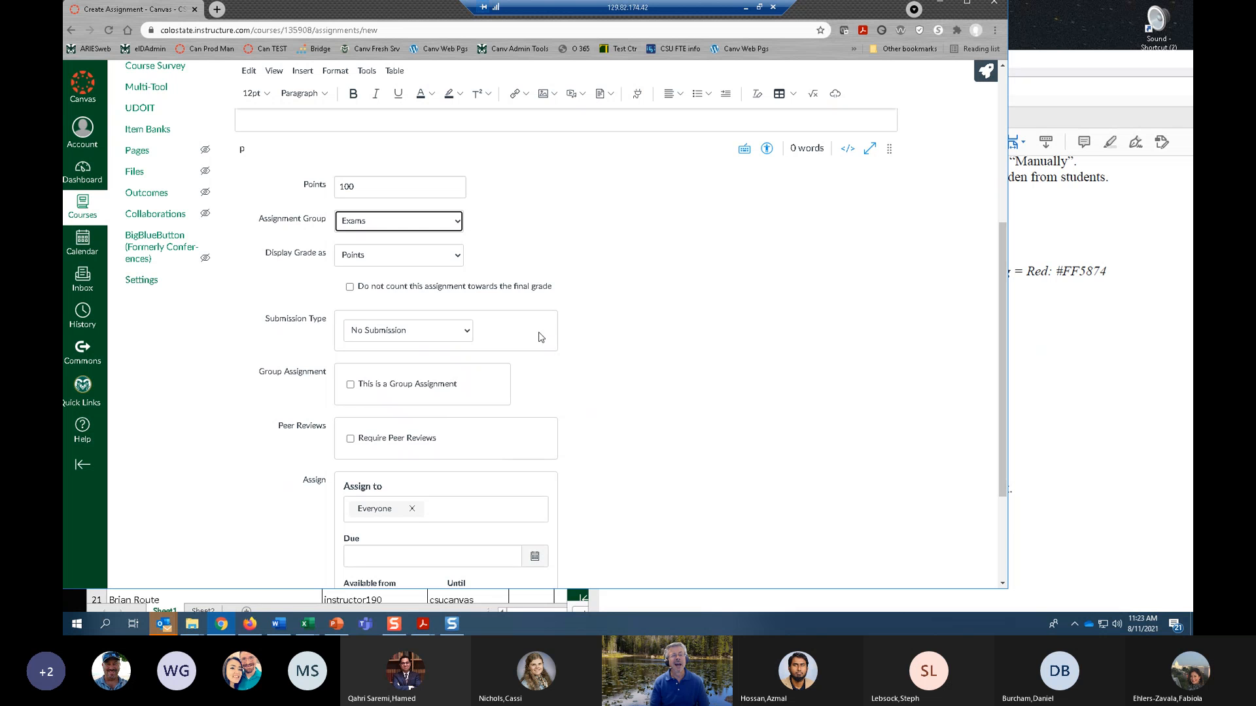
left_click(422, 336)
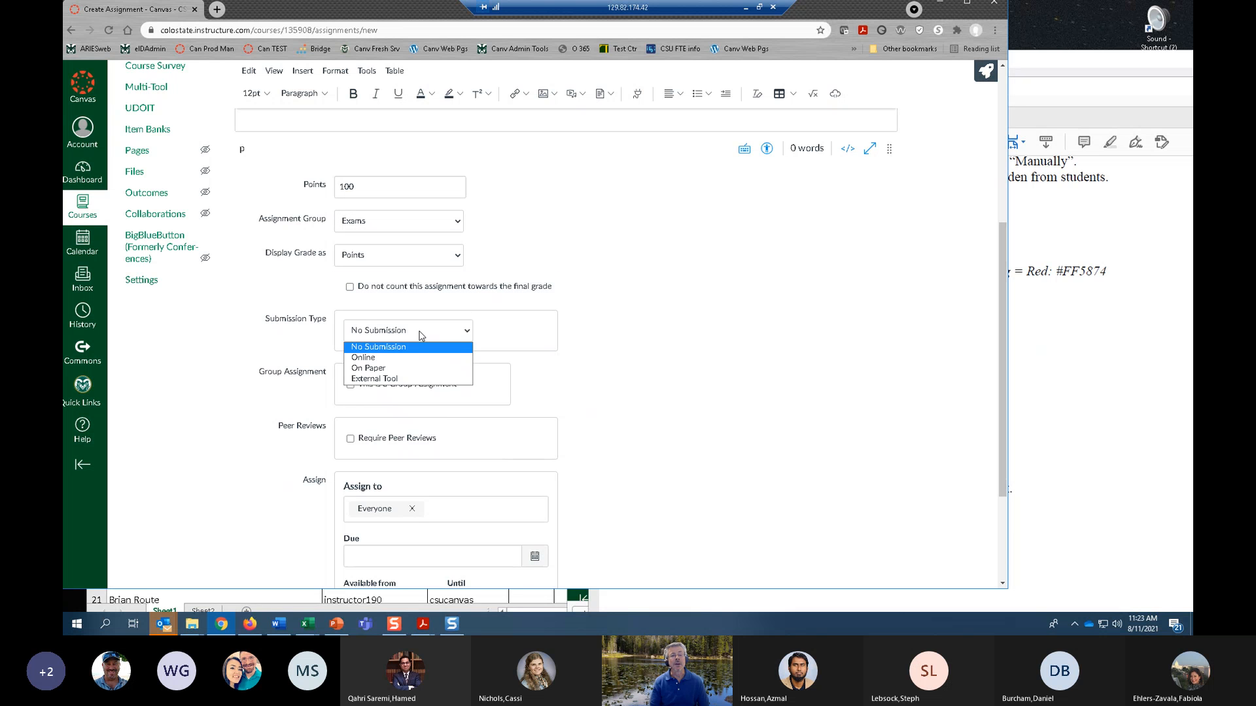
left_click(385, 359)
scroll(384, 360, "down", 2)
left_click(350, 358)
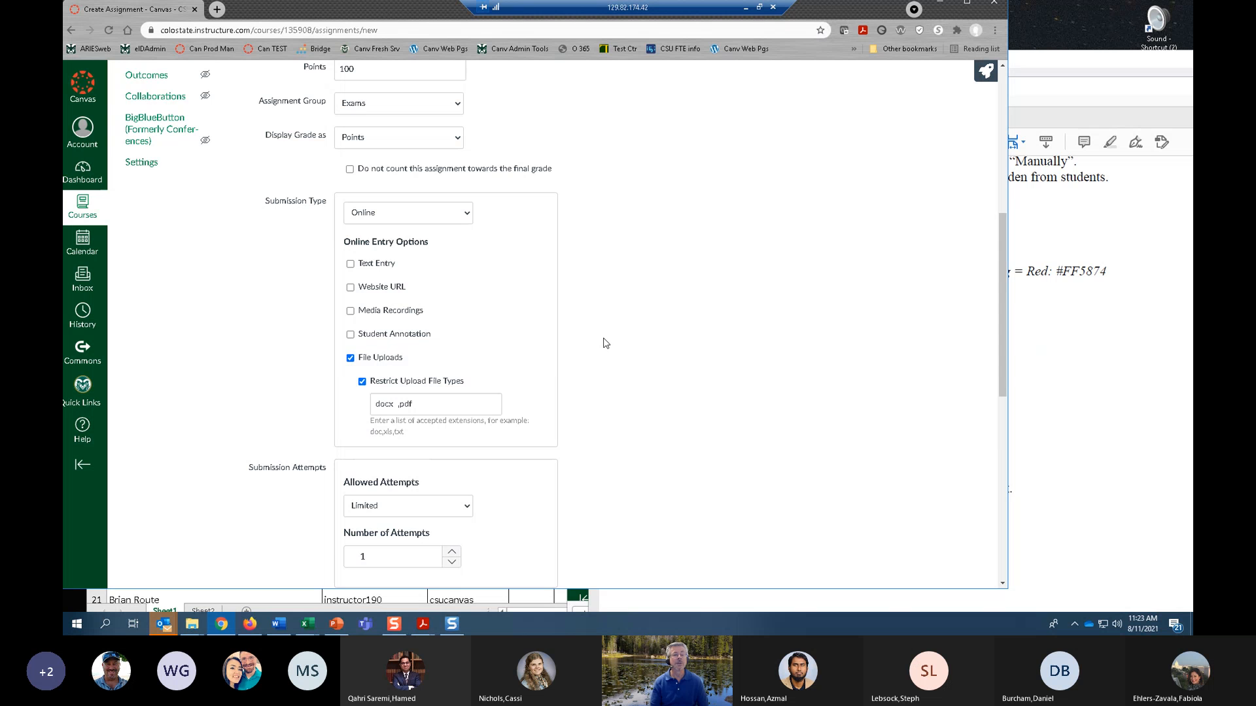
Set the assignment's due date to Aug 12 11:59pm for everyone.
scroll(580, 366, "down", 1)
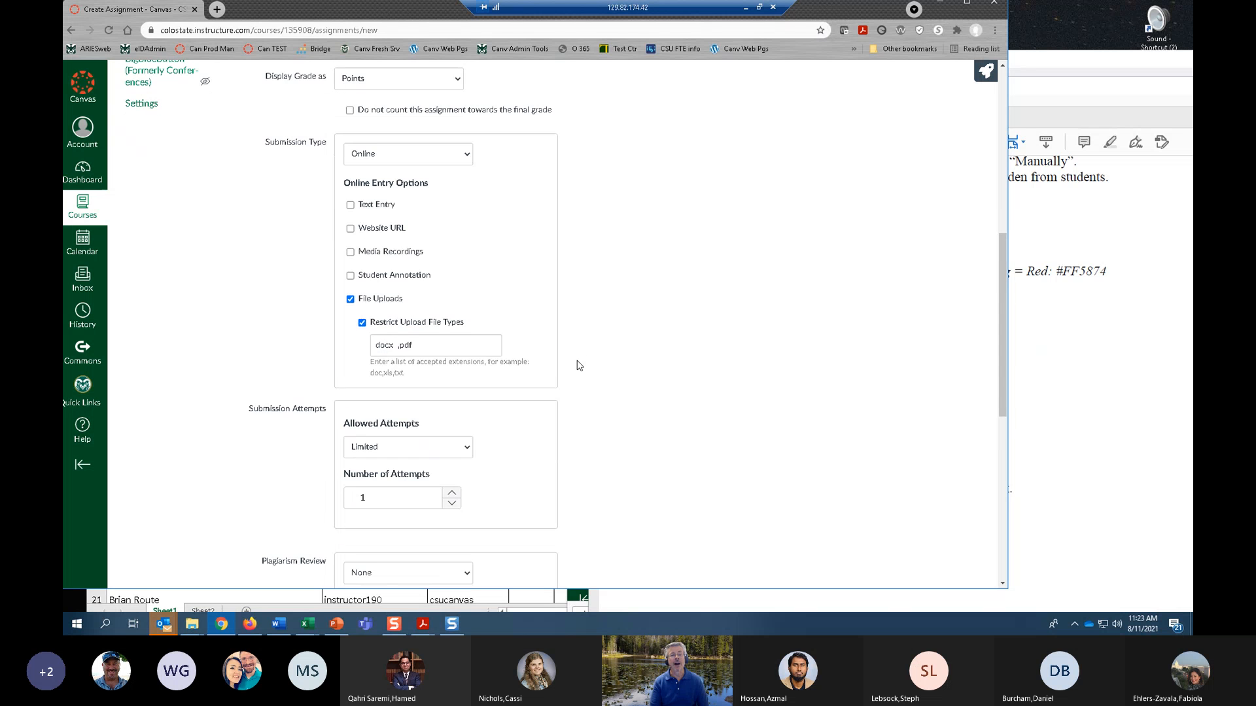
scroll(581, 365, "down", 2)
scroll(589, 363, "down", 6)
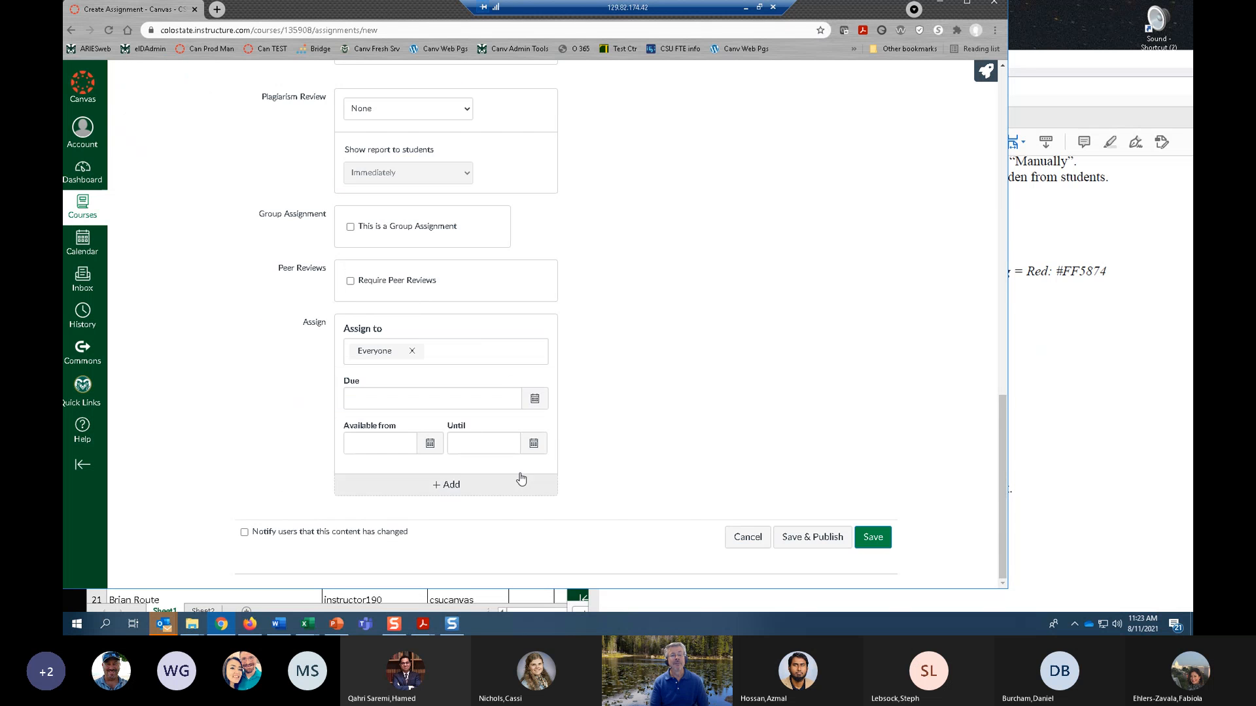
left_click(534, 398)
left_click(435, 474)
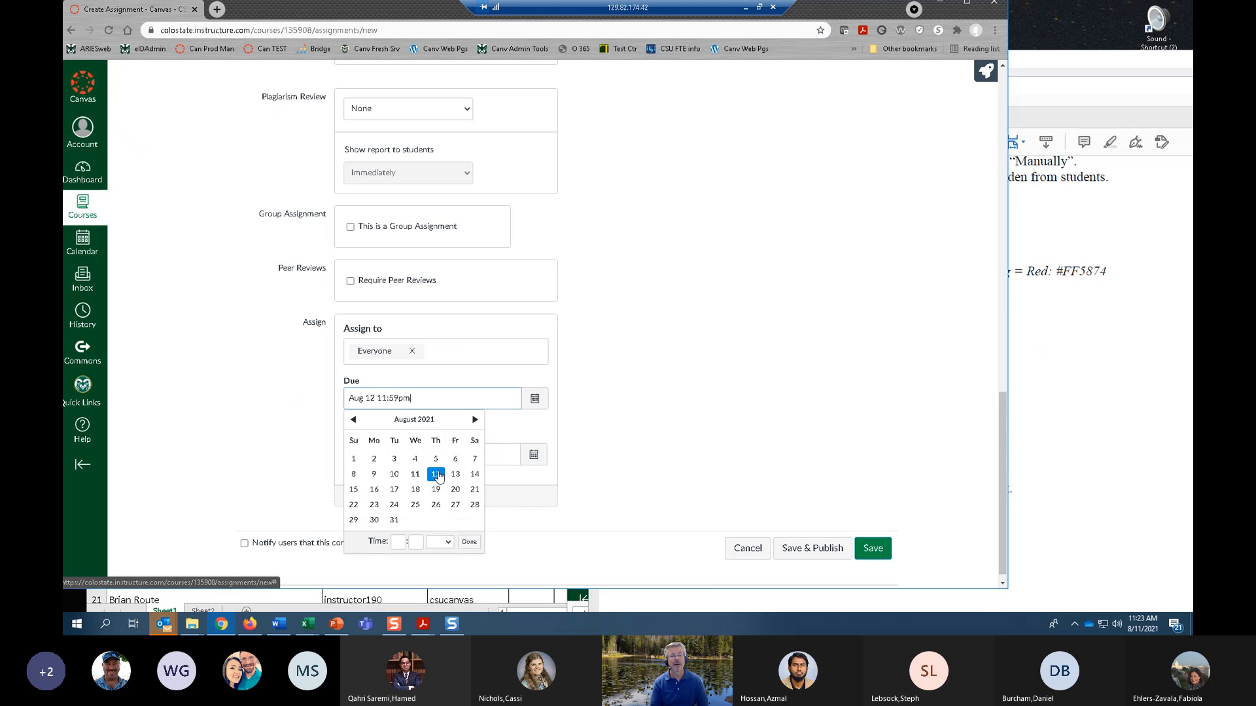
left_click(470, 542)
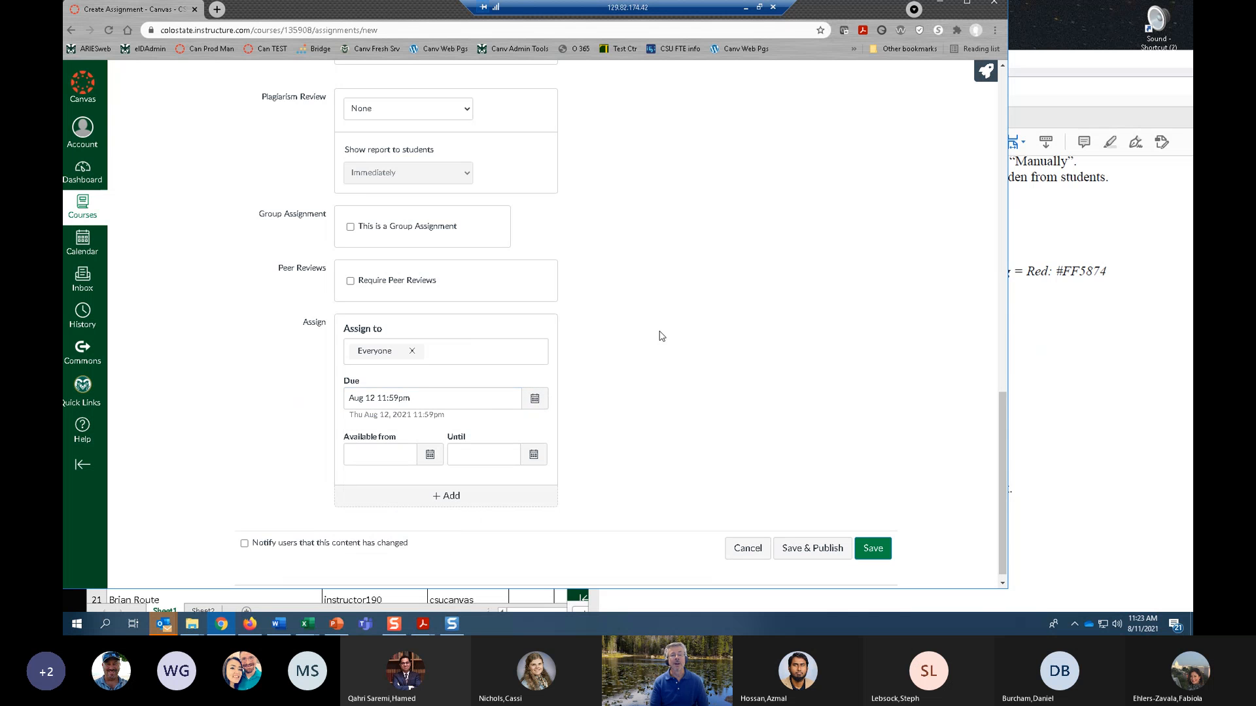
Save and publish the Paper 1 assignment, and reopen it from the Assignments list.
scroll(513, 273, "up", 2)
scroll(513, 272, "down", 2)
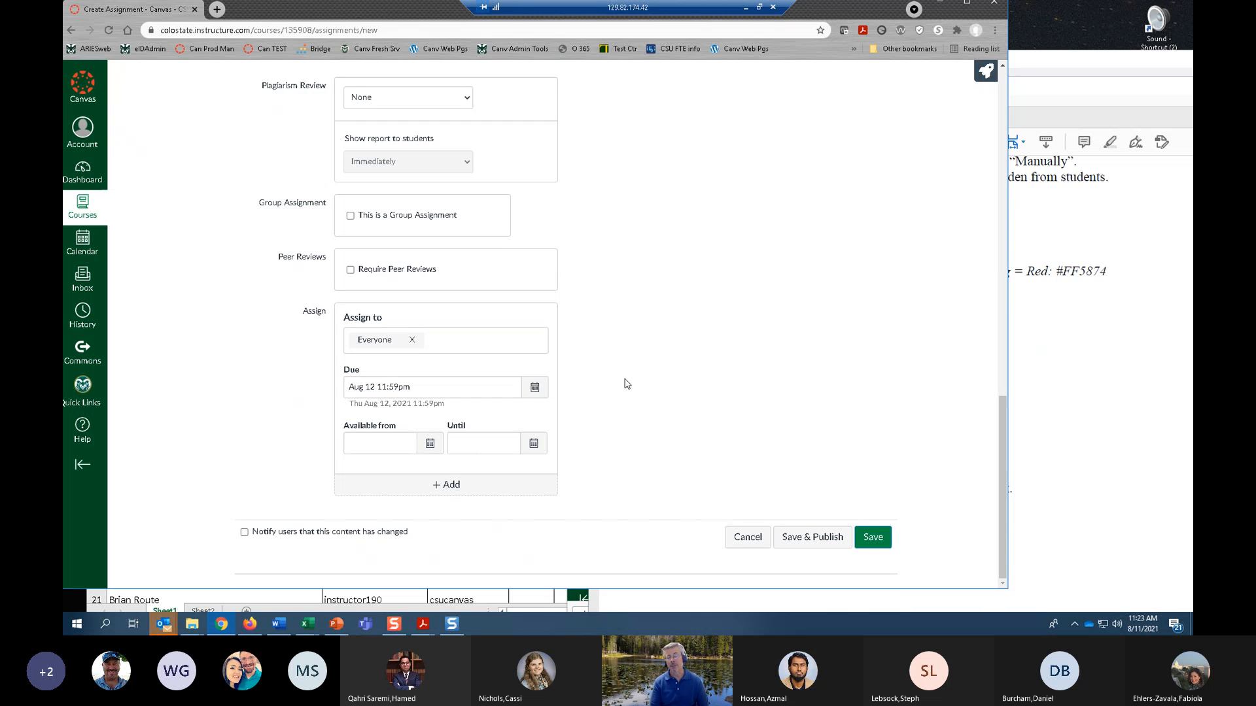
left_click(799, 537)
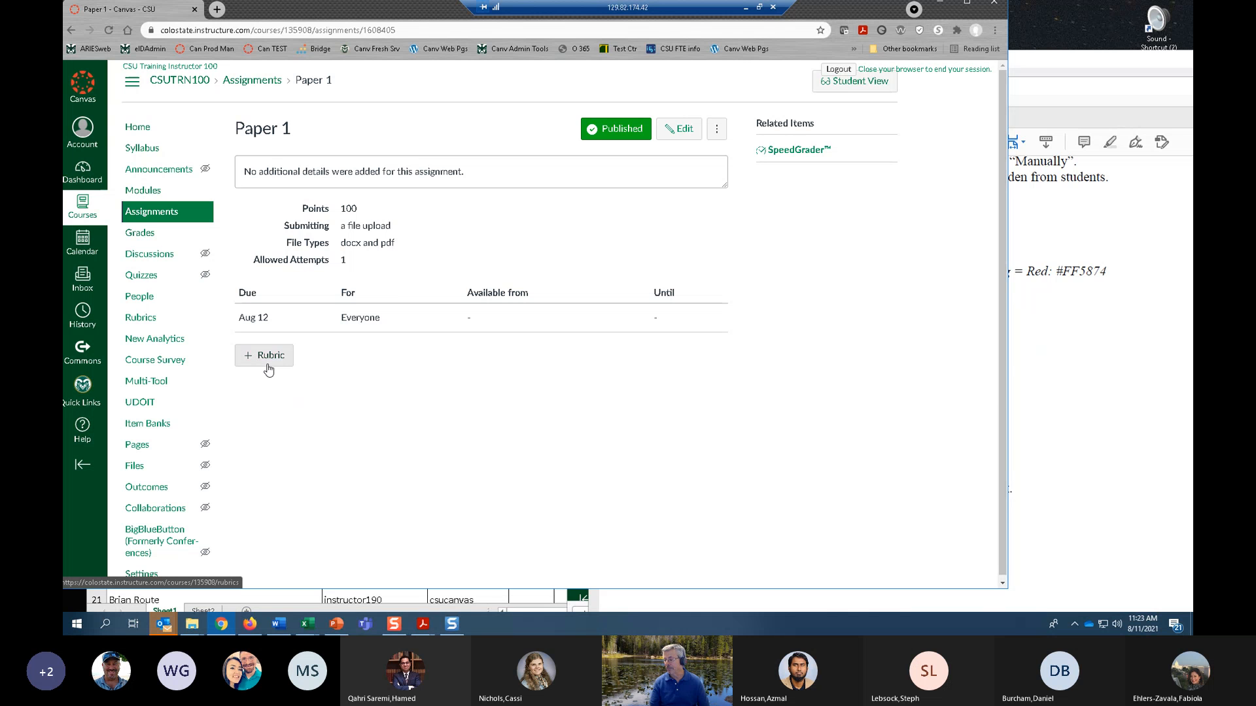
left_click(140, 217)
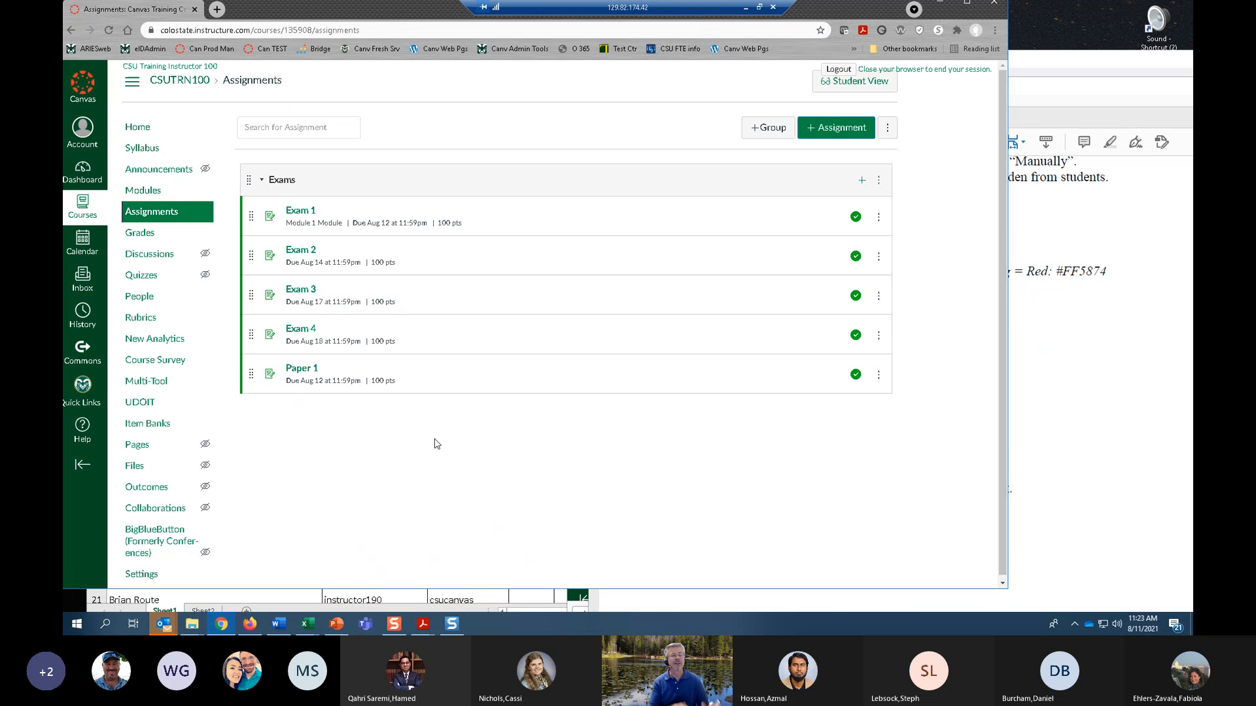
left_click(300, 370)
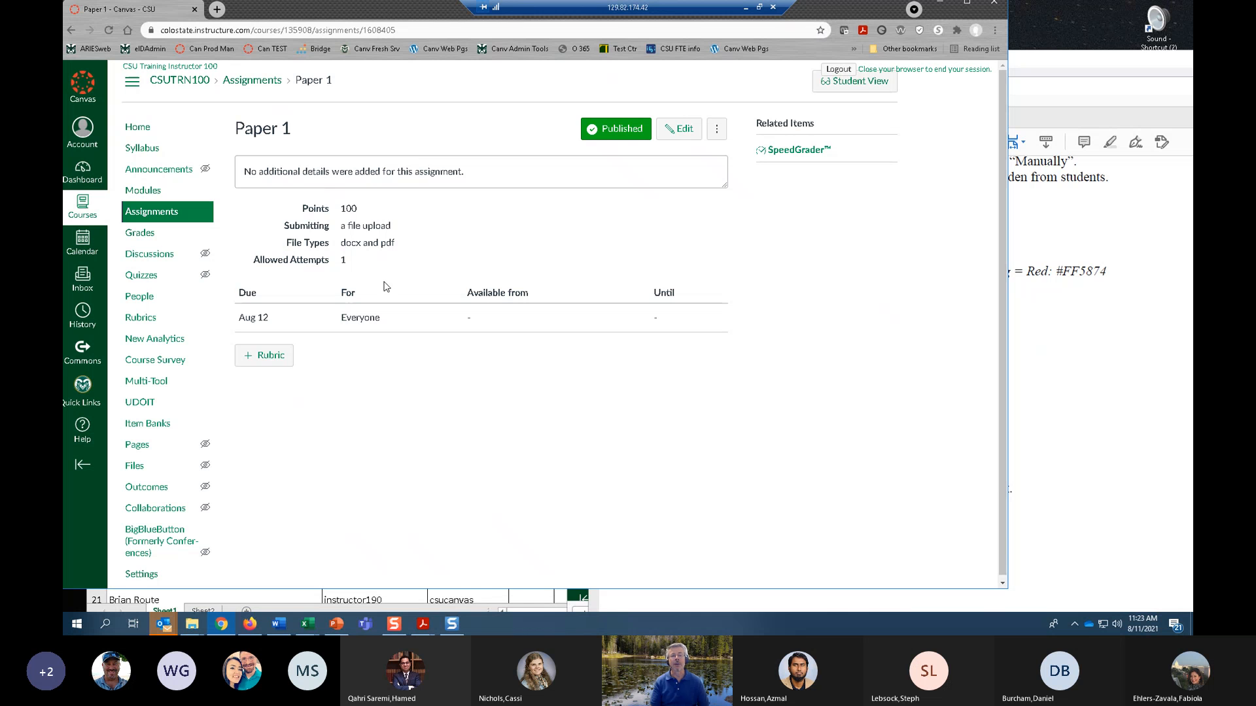
Start a new rubric for the Paper 1 assignment and check whether any existing rubrics can be reused.
left_click(267, 363)
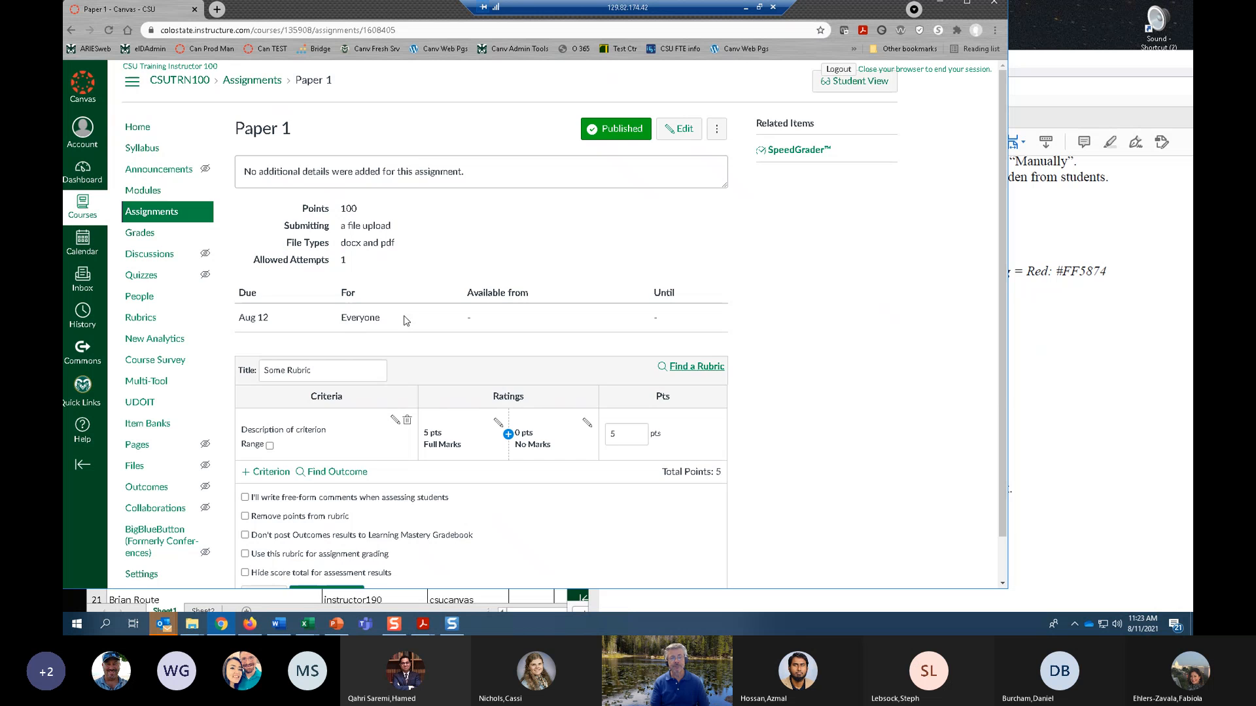
scroll(406, 319, "down", 1)
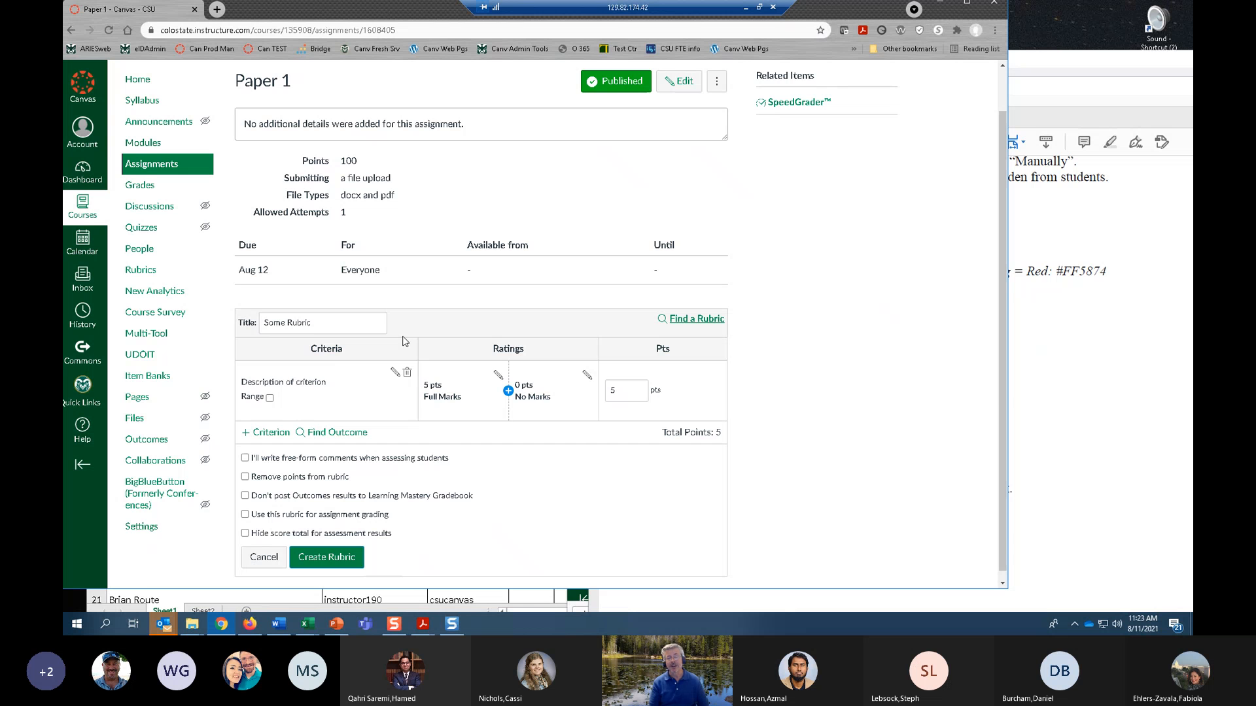
left_click(701, 325)
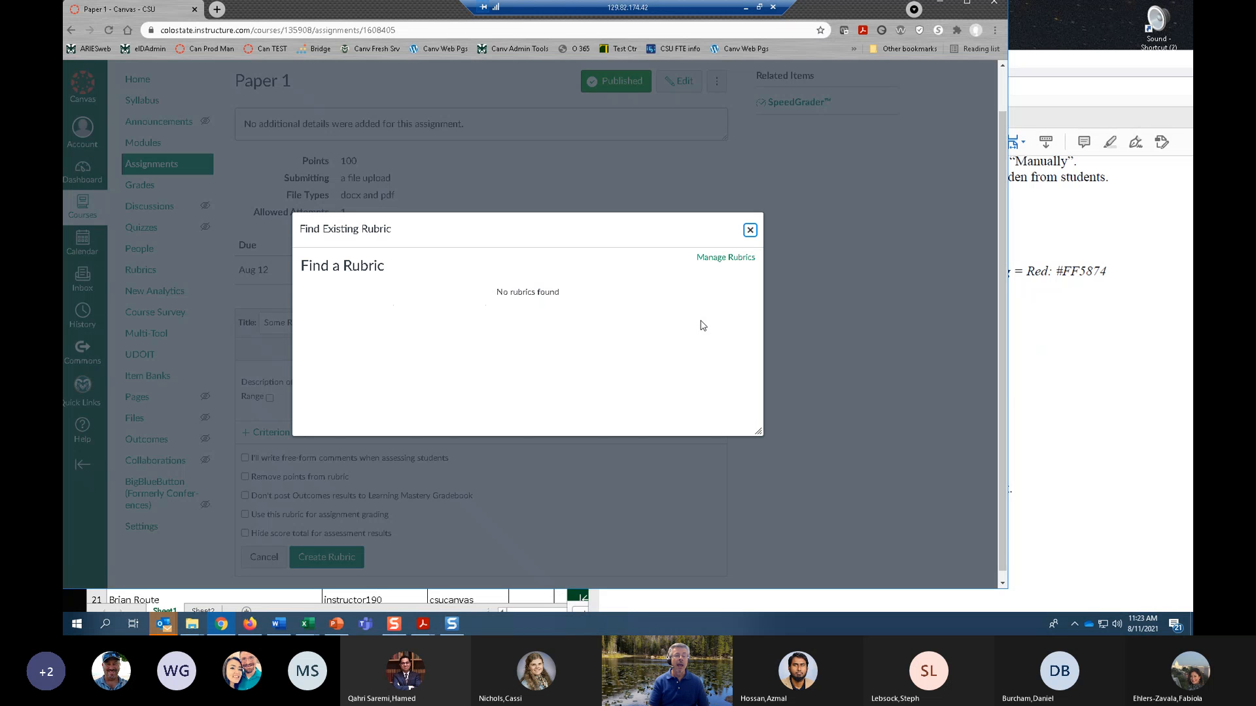
left_click(751, 227)
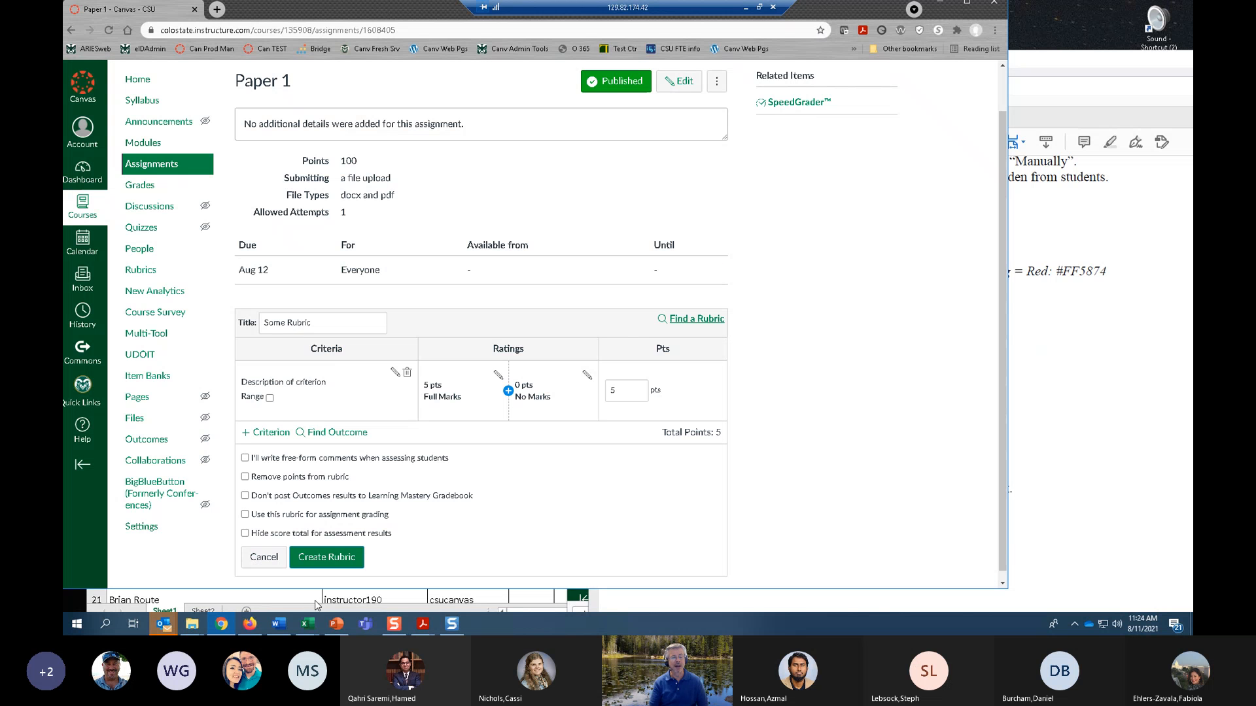
Switch to Firefox to review the example rubric on the Paper with Rubric assignment, and return to Paper 1 in Chrome.
left_click(249, 626)
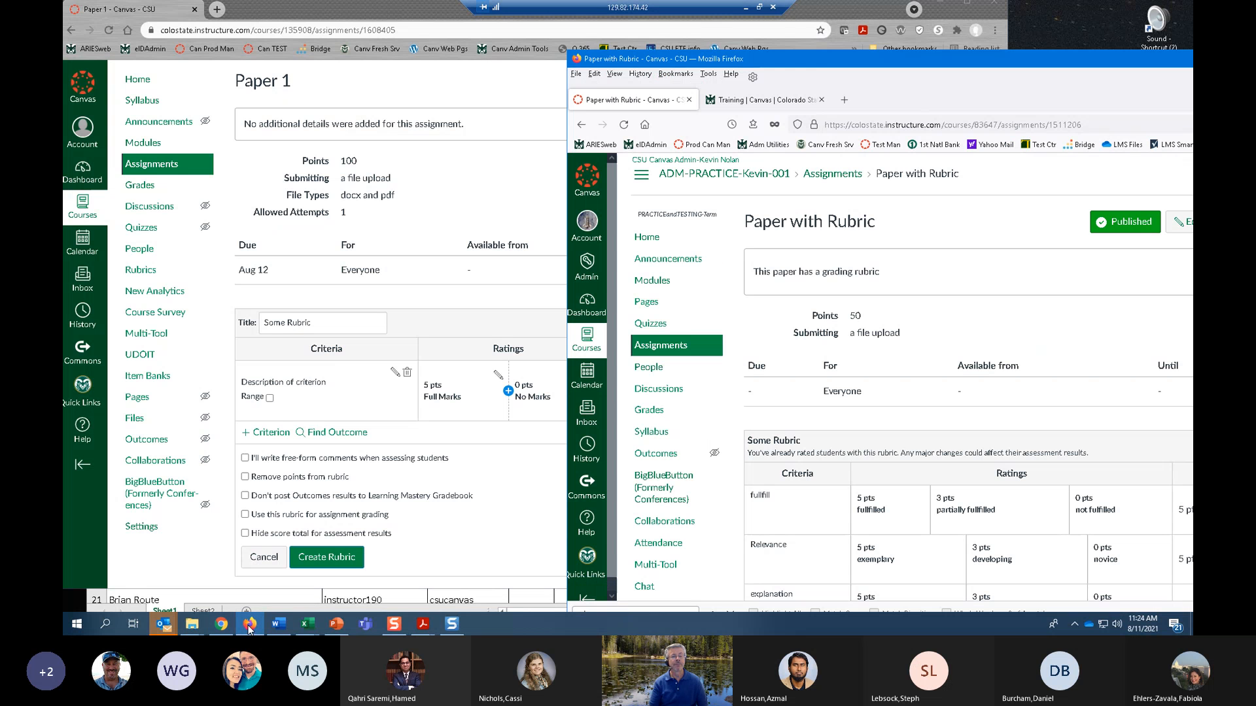
double_click(827, 66)
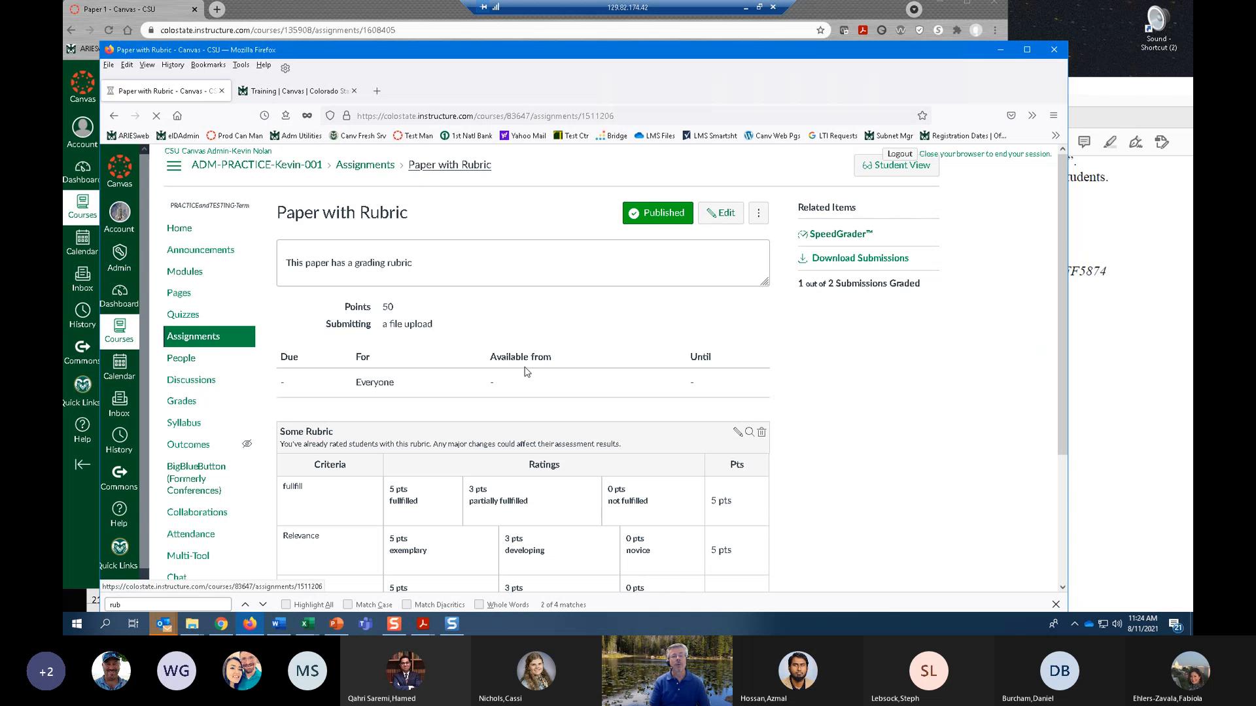
scroll(493, 407, "down", 1)
scroll(493, 407, "down", 3)
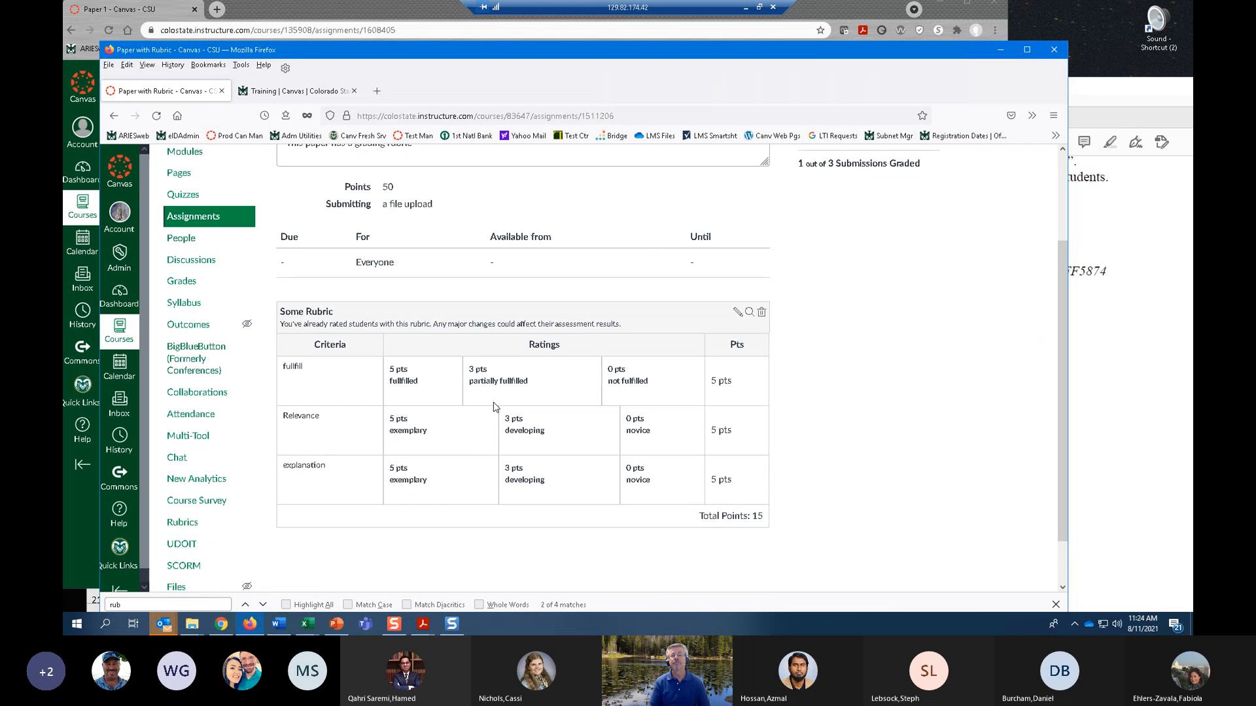
scroll(517, 398, "up", 3)
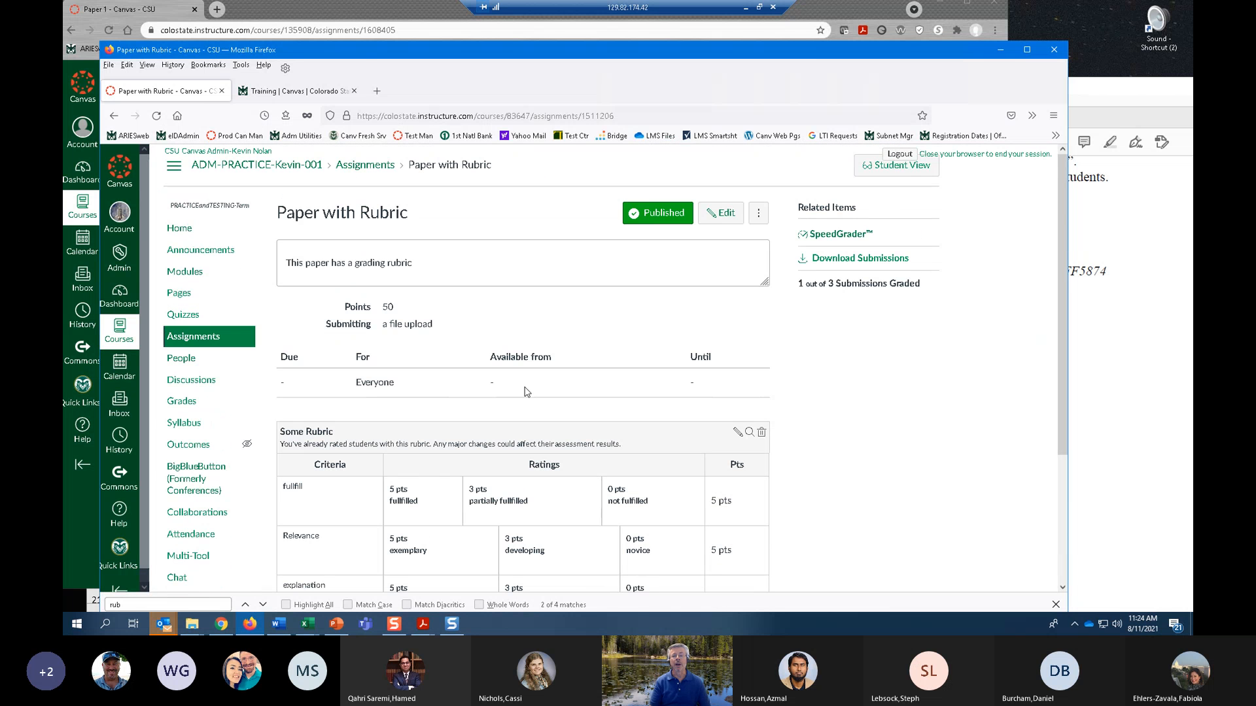
left_click_drag(567, 67, 955, 76)
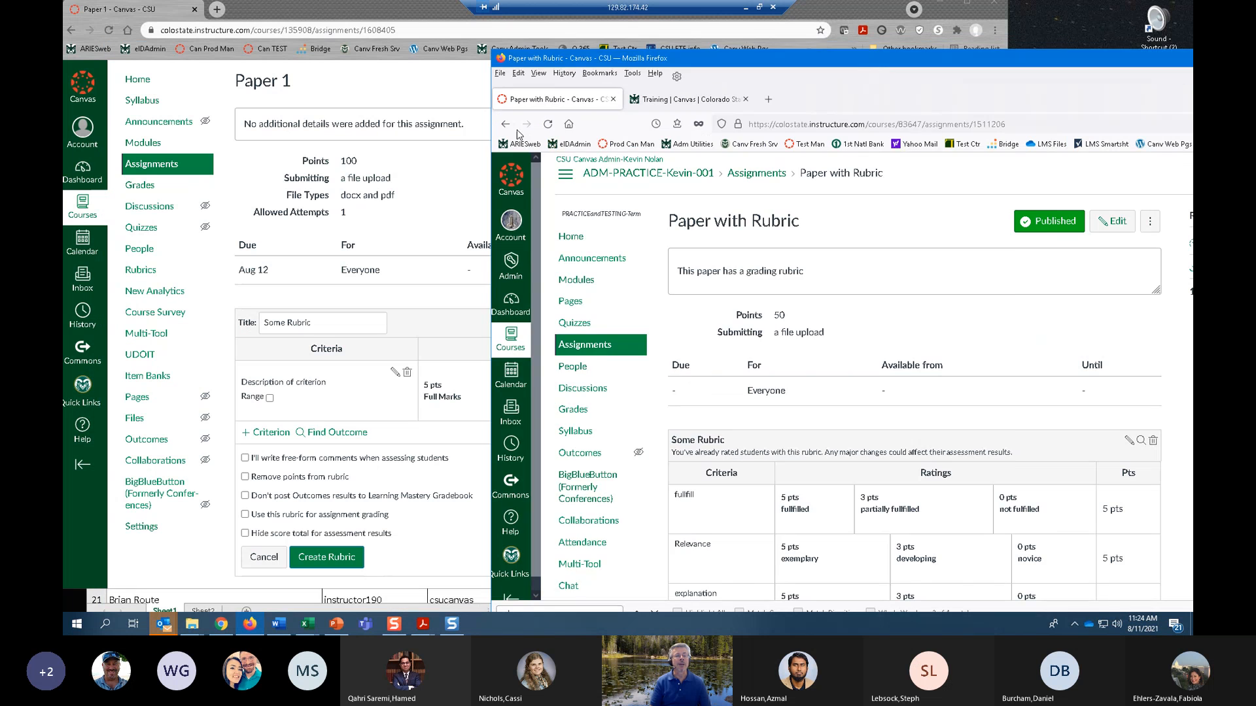
left_click(424, 241)
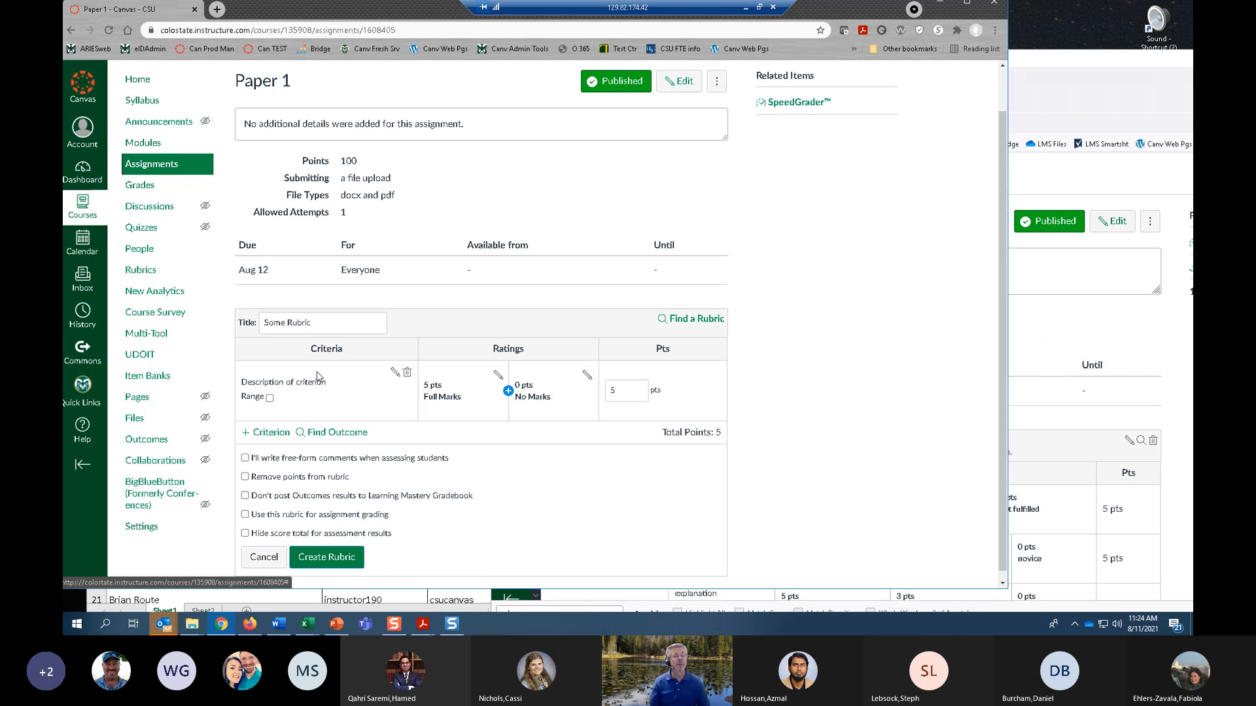
Set the new rubric's title to Rubric for Papers.
left_click_drag(329, 327, 258, 330)
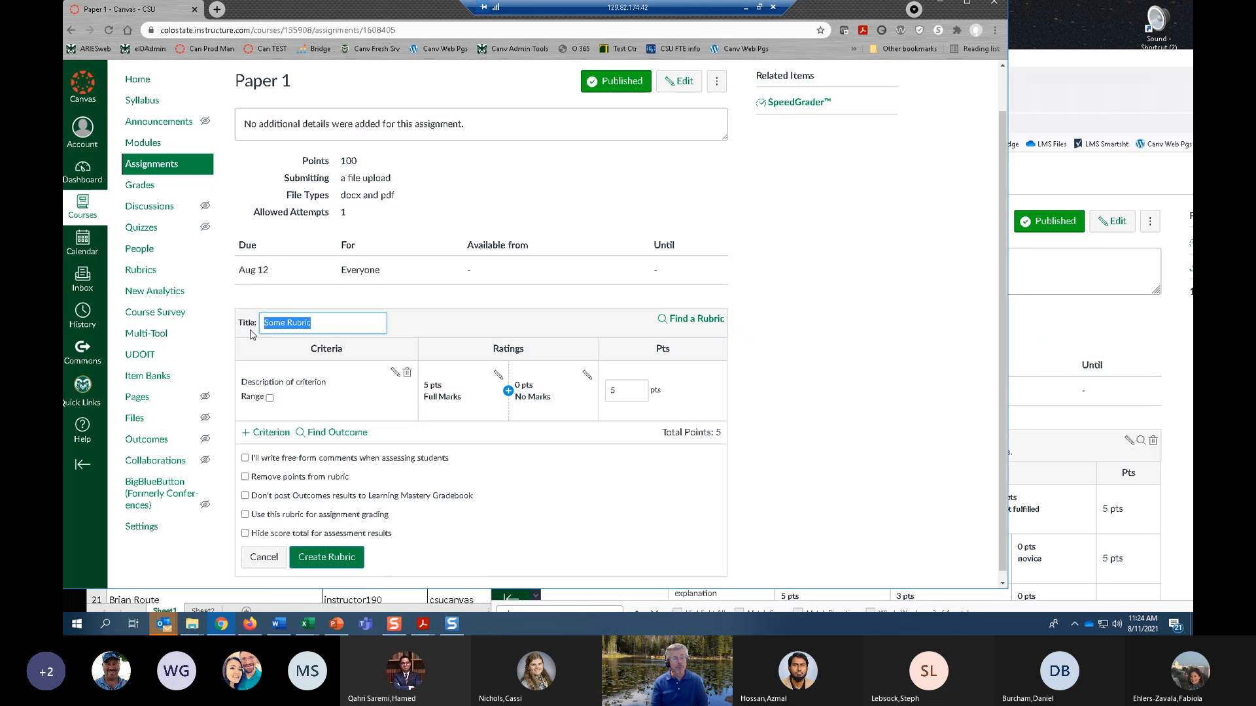
type("Rubric for P")
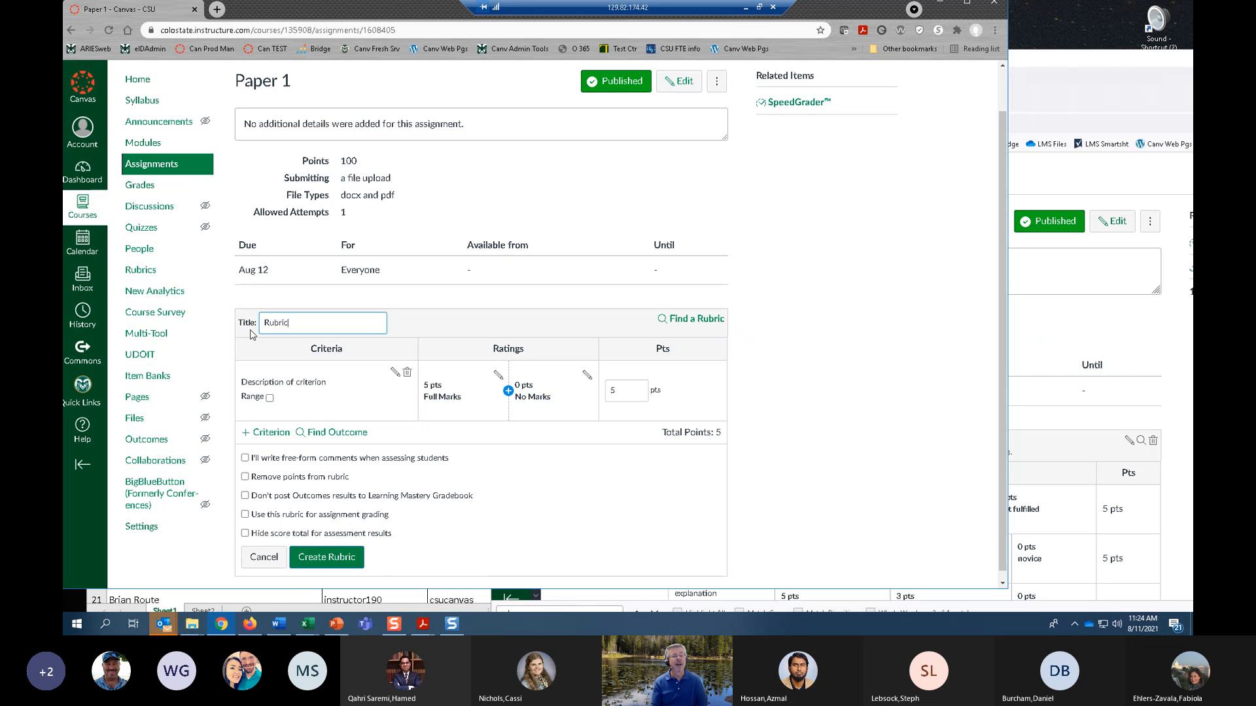
type("apers")
Set the first criterion's description to Grammar, and dismiss the e-mail notification.
scroll(474, 412, "down", 1)
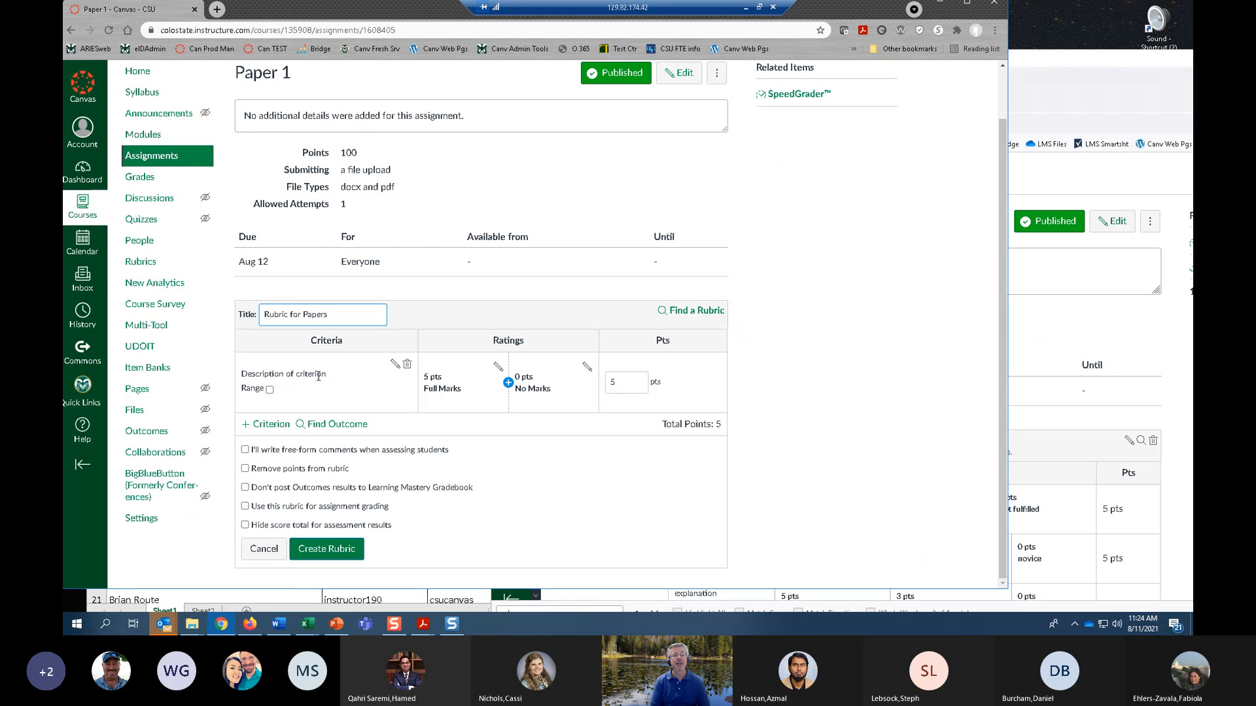
left_click(394, 365)
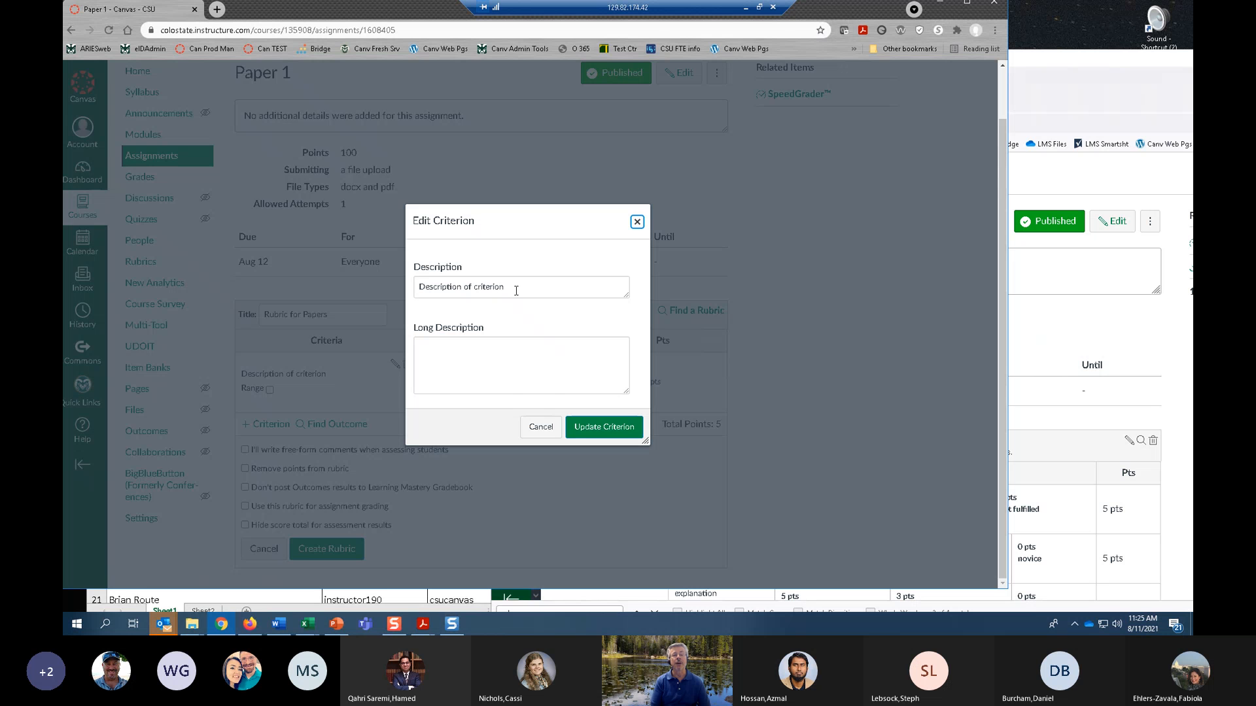
left_click(508, 290)
key("ctrl+a")
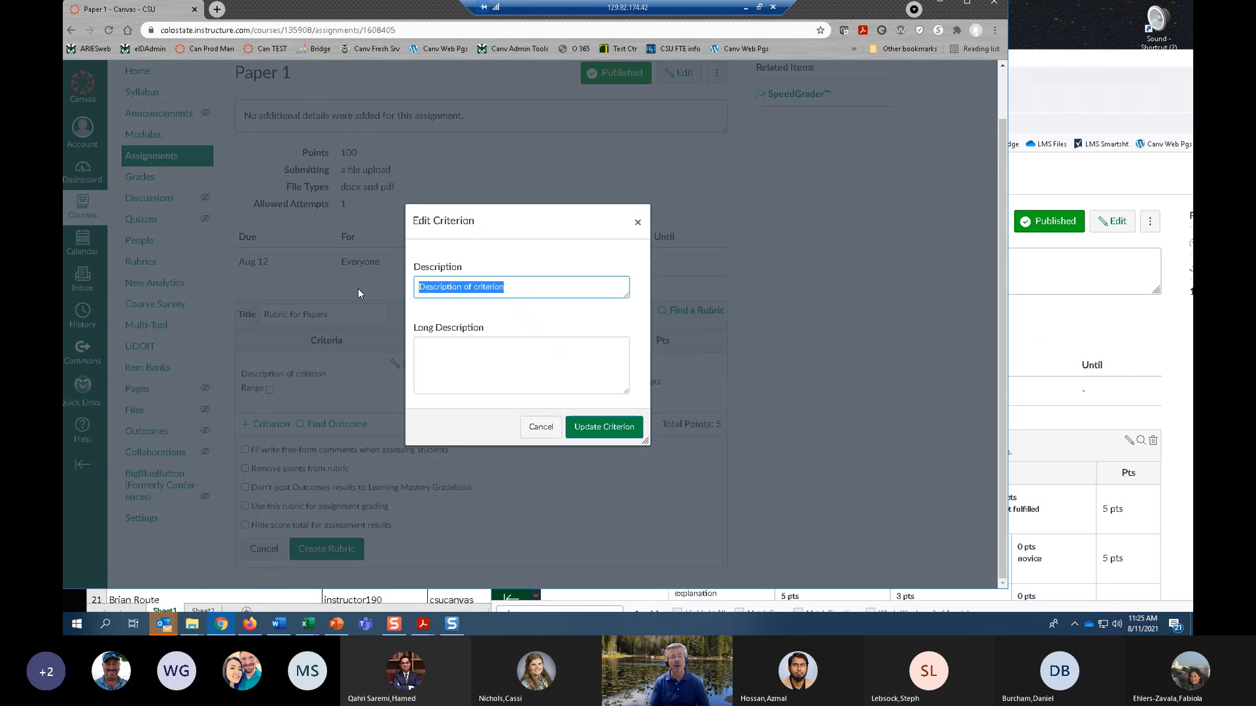
type("Gra")
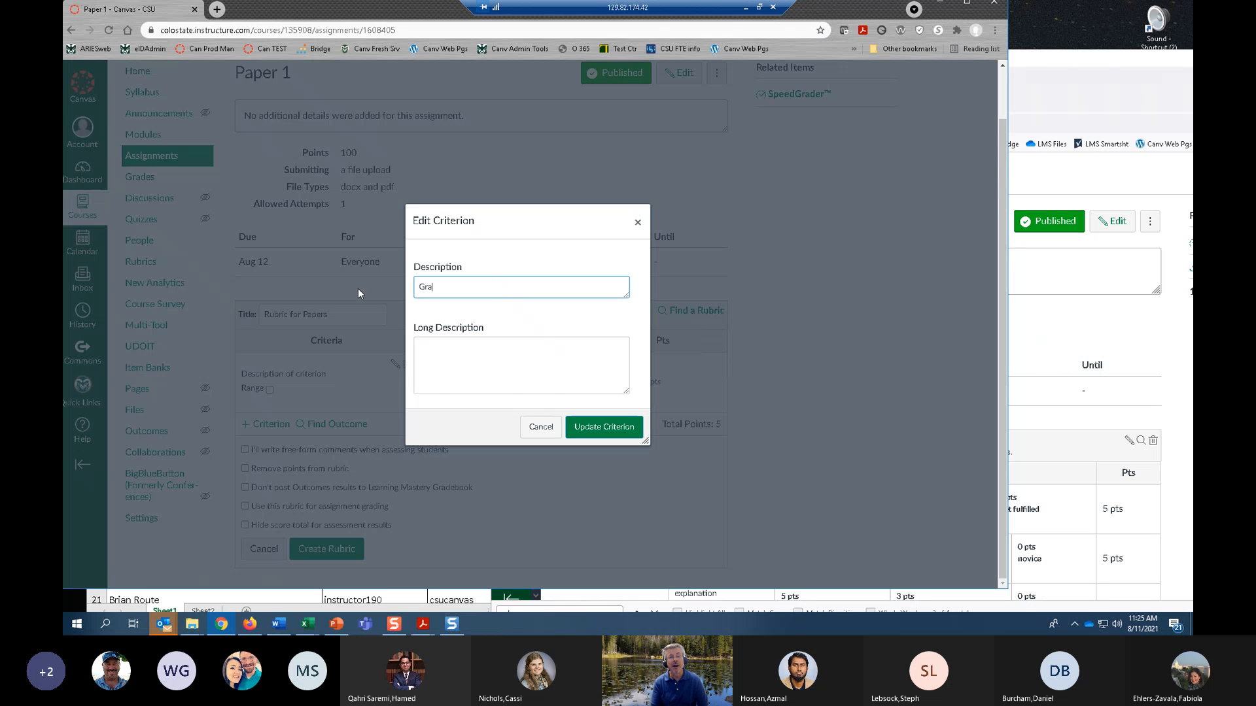
type("mmar")
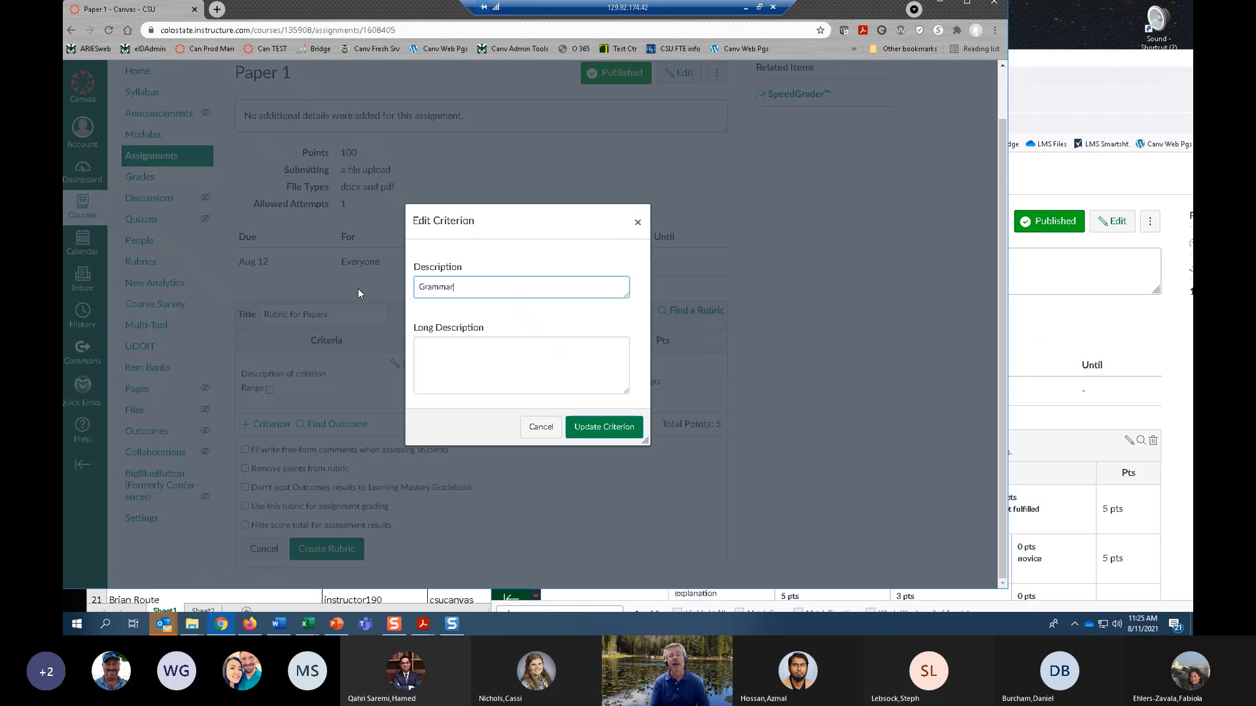
left_click(604, 428)
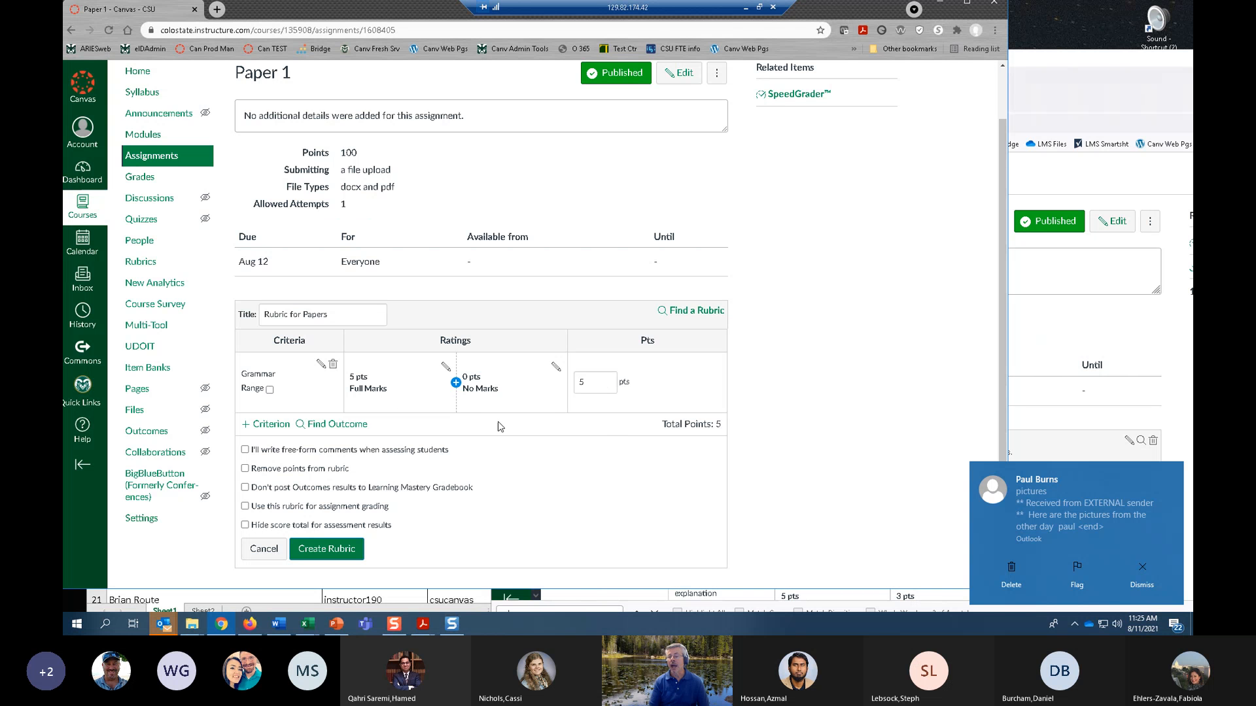
left_click(1143, 574)
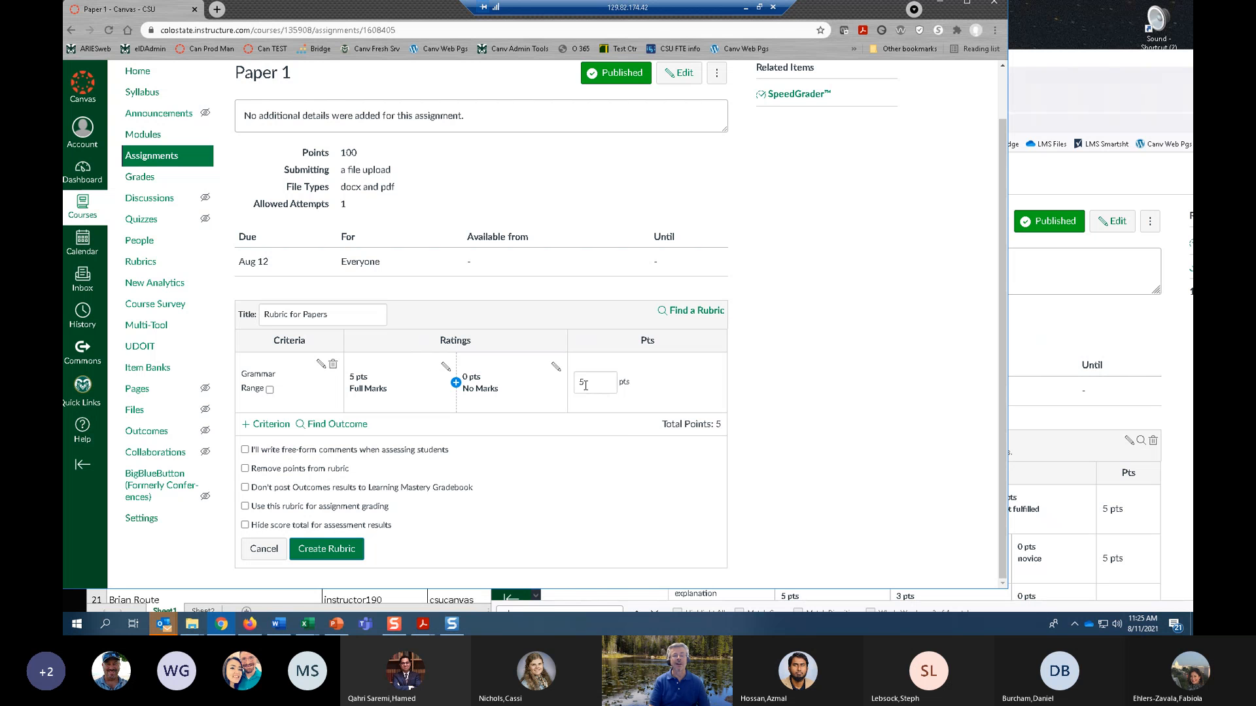
Add a 3-point rating titled Meets Basic Needs between the Grammar criterion's full and no marks ratings.
left_click(456, 383)
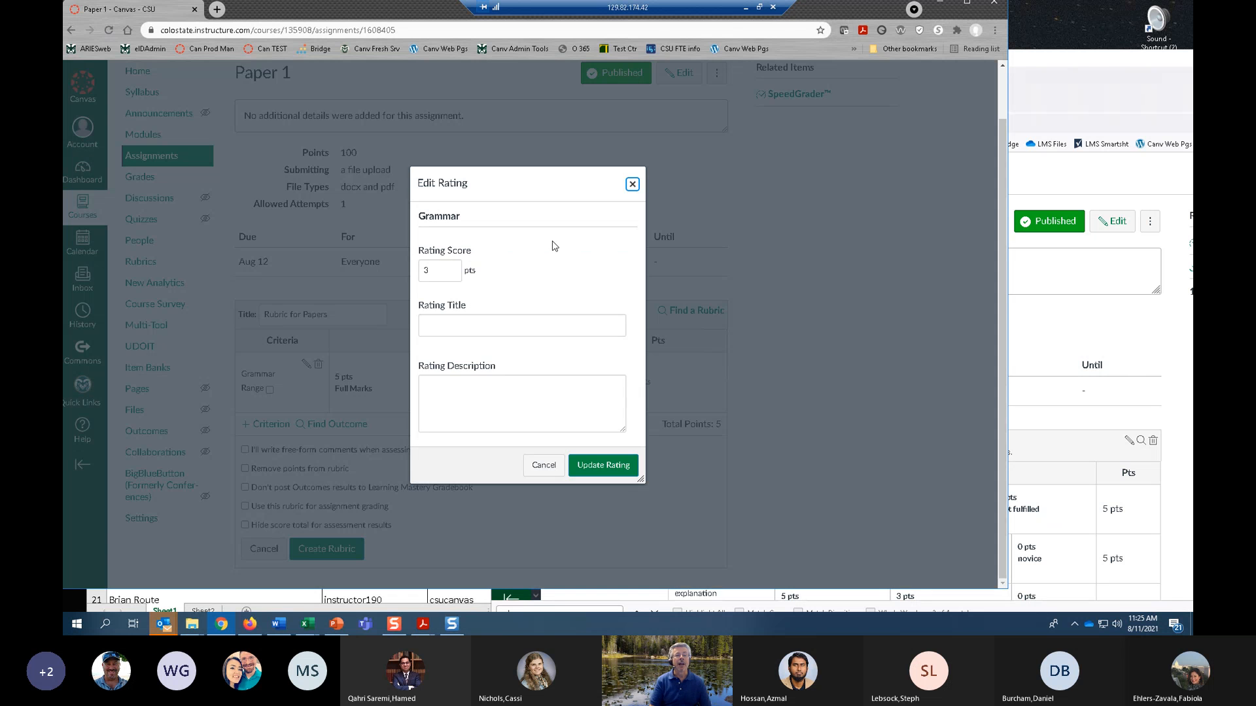
left_click(492, 326)
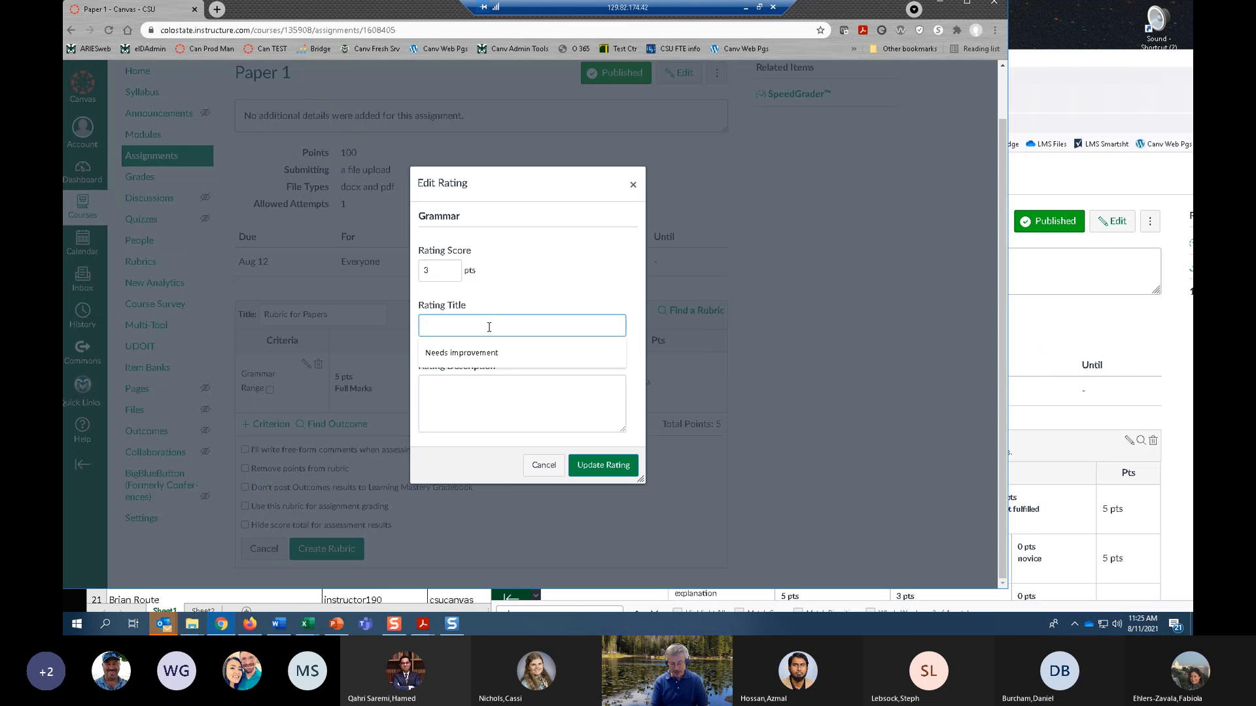
type("Meets")
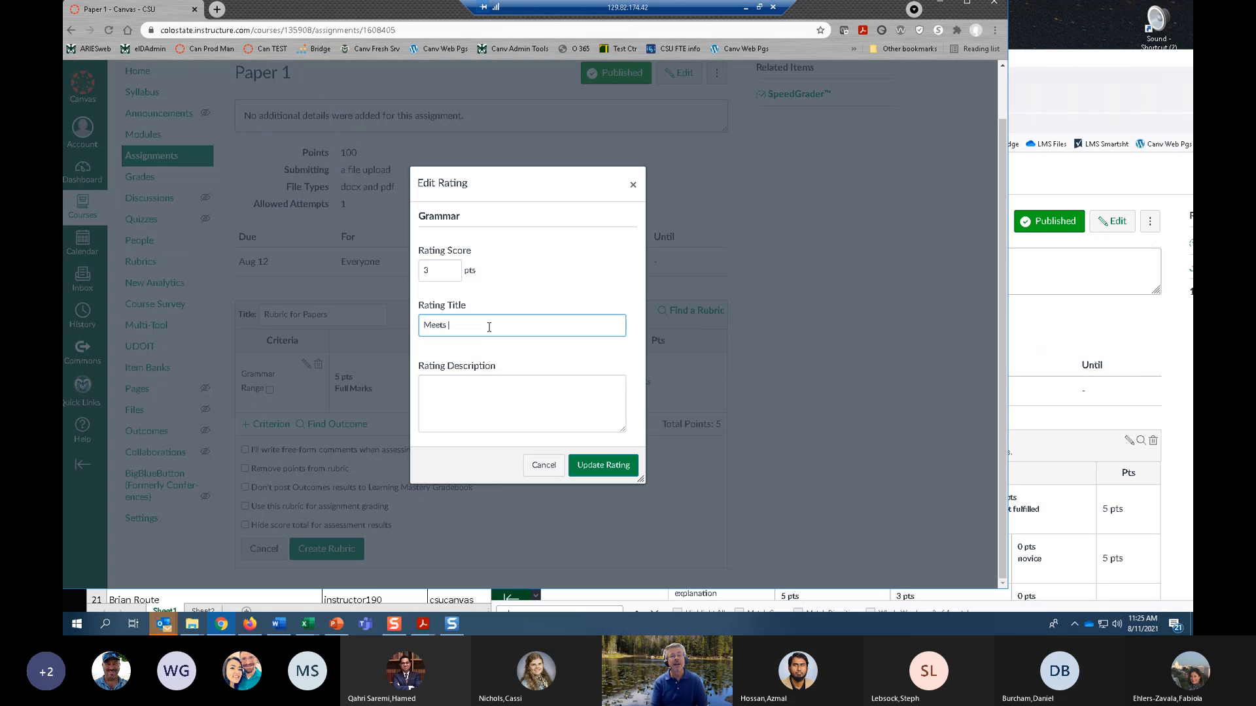
type(" Basic Needs")
left_click(600, 466)
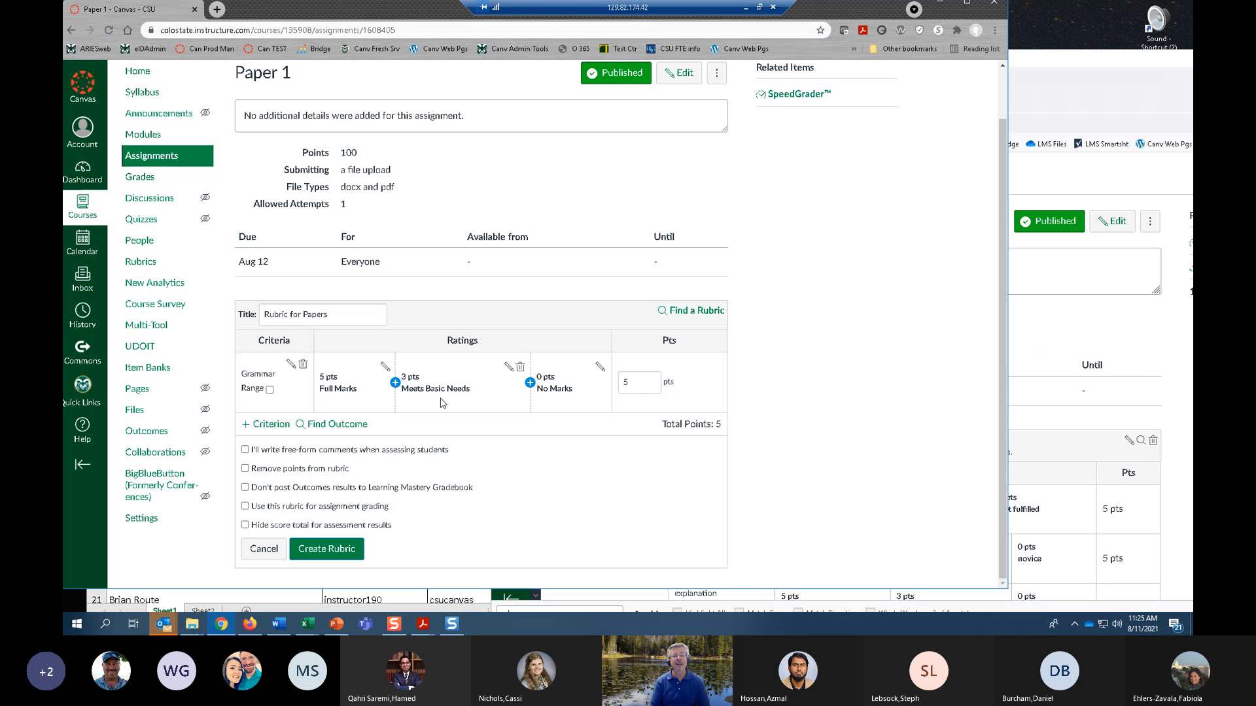
Retitle the Grammar criterion's 5-point rating as Exceeds Needs.
left_click(385, 368)
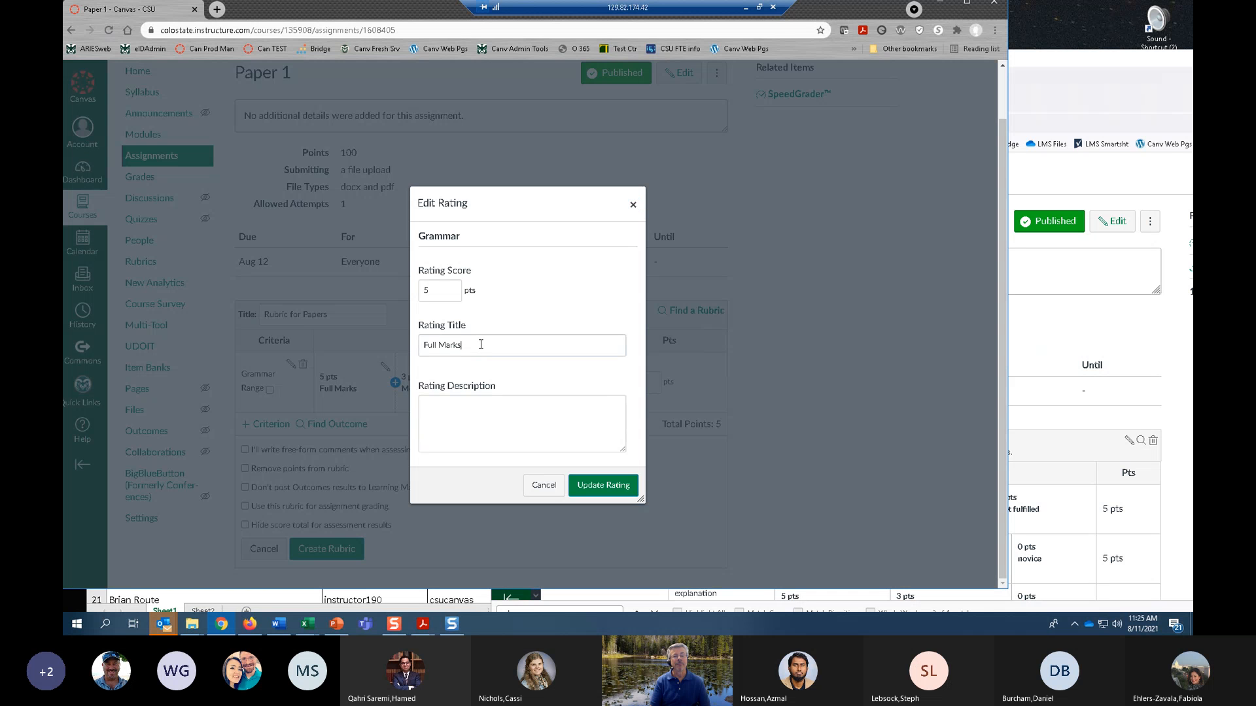
left_click_drag(479, 342, 400, 343)
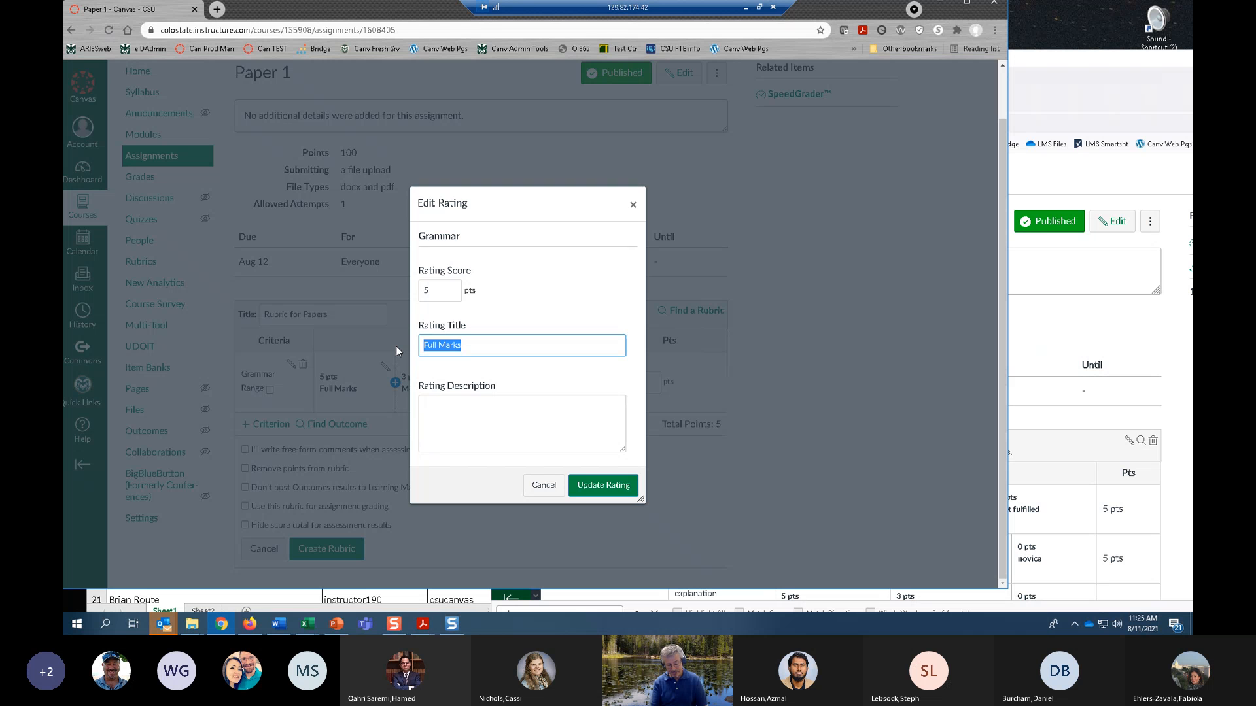
type("Exceeds ")
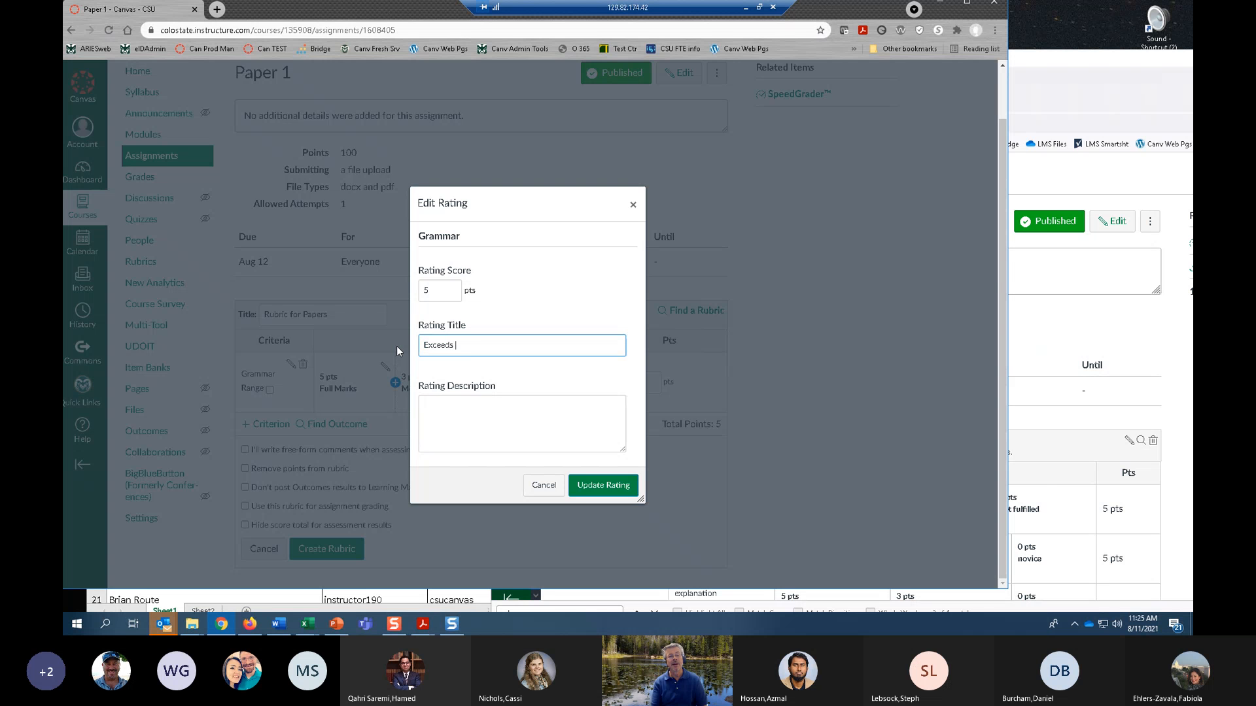
type("Needs")
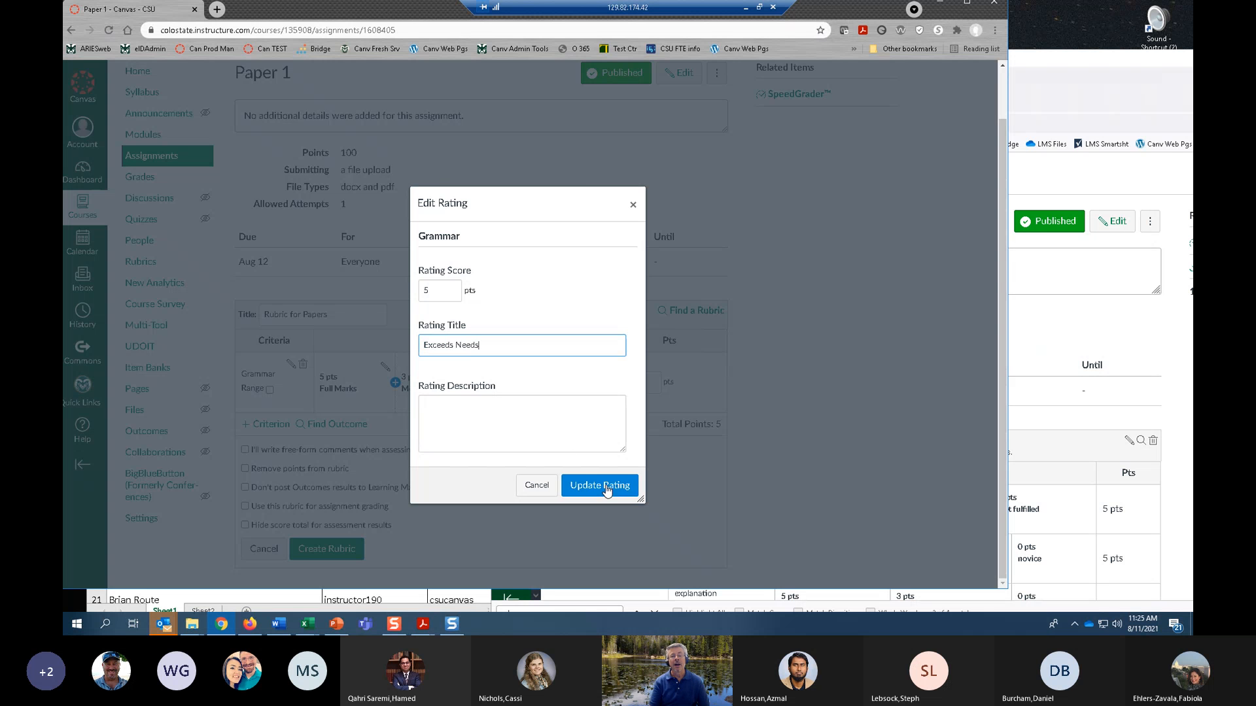
left_click(633, 489)
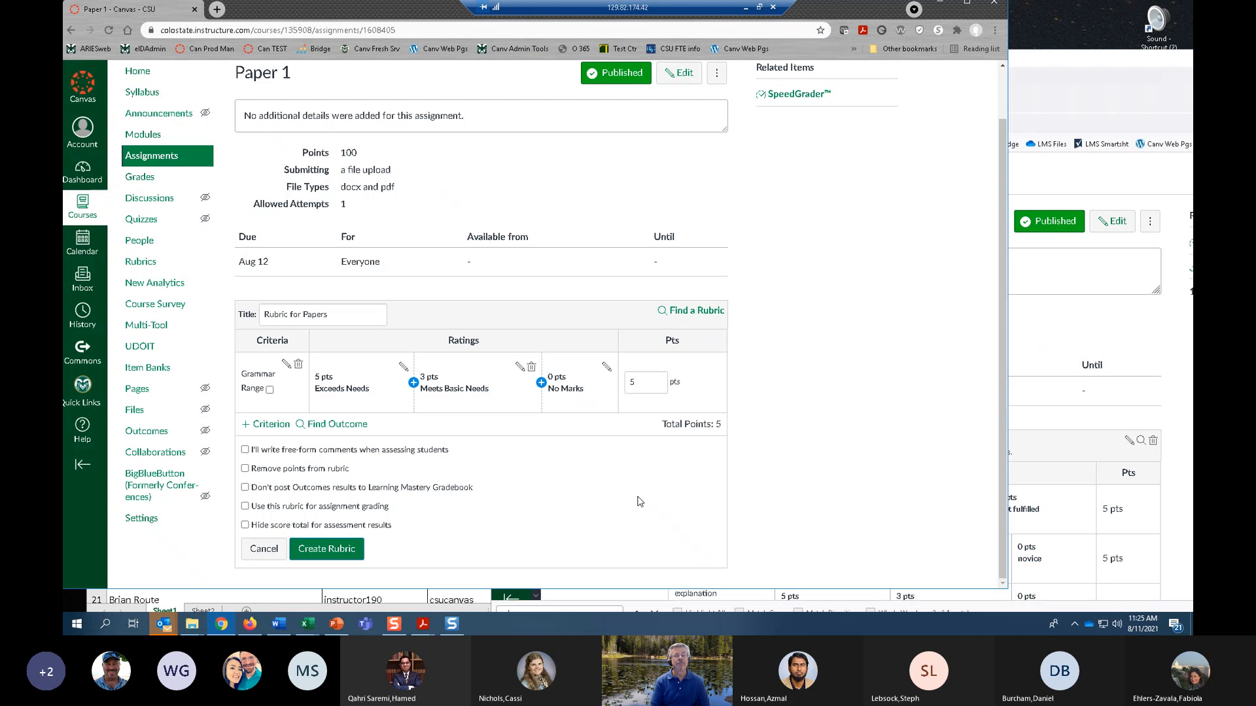
Retitle the Grammar criterion's 0-point rating as Needs improvement, and enable point ranges for the criterion.
left_click(606, 370)
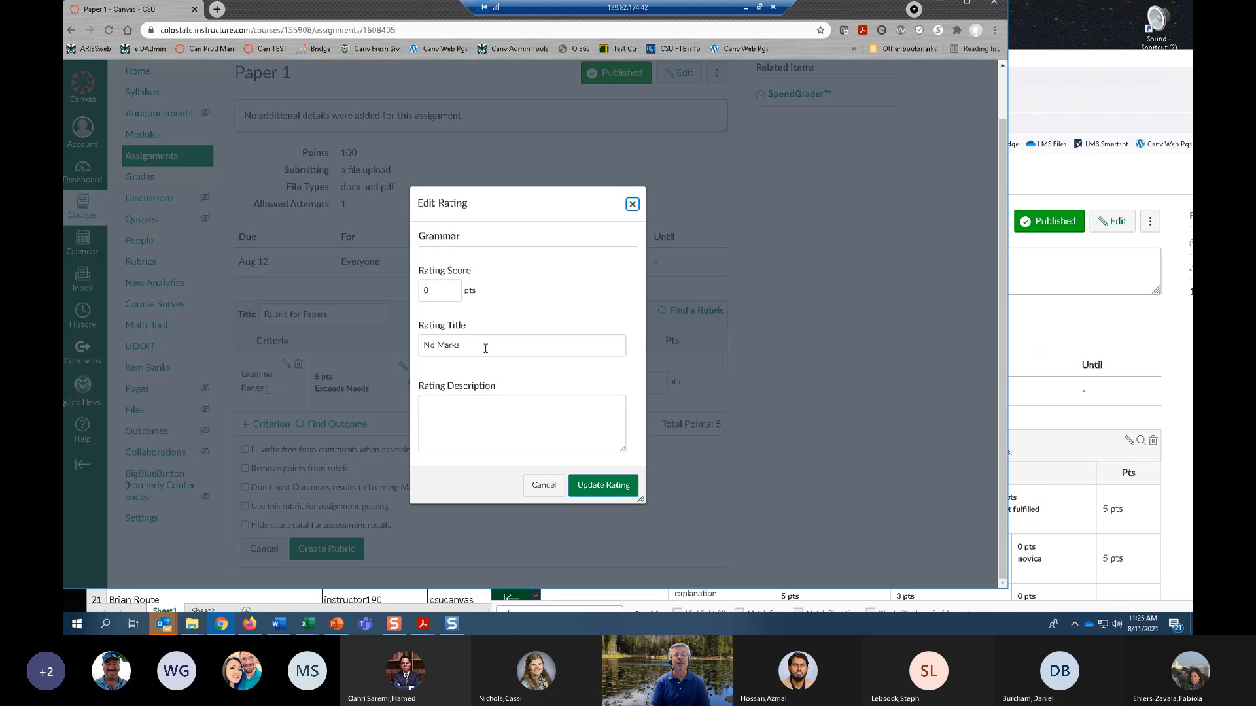
left_click_drag(484, 345, 387, 342)
type("Needs improvement")
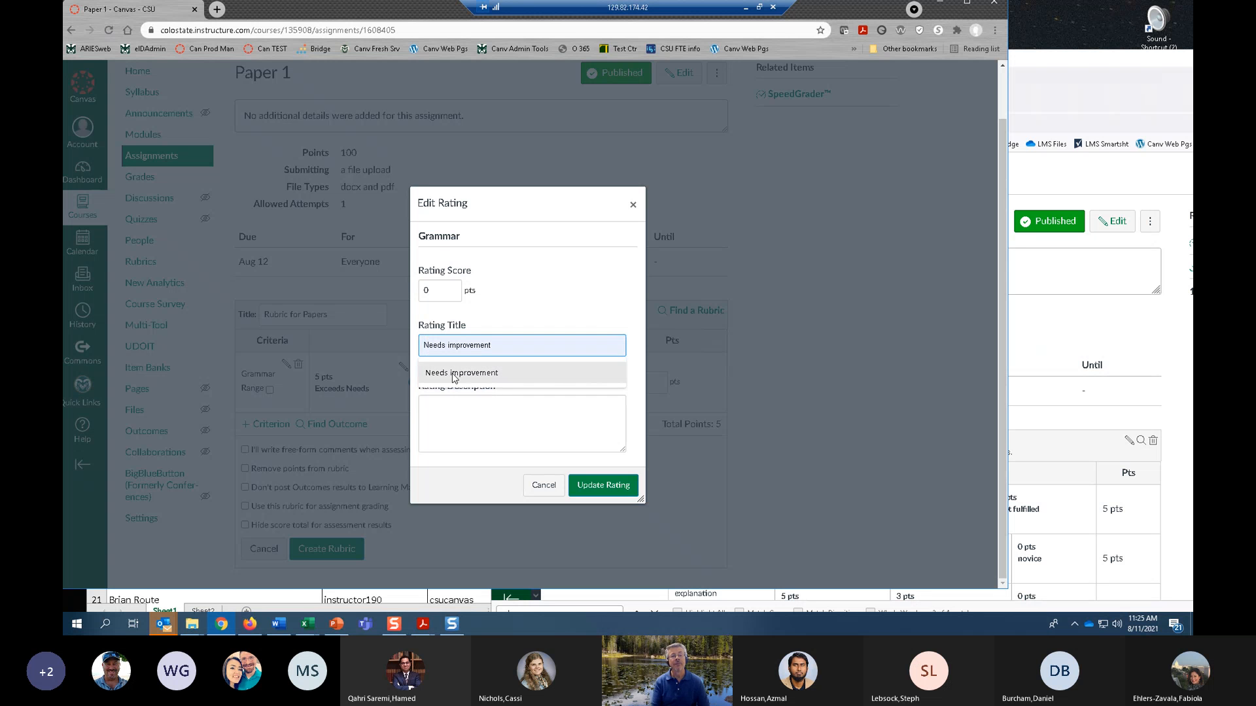
left_click(456, 377)
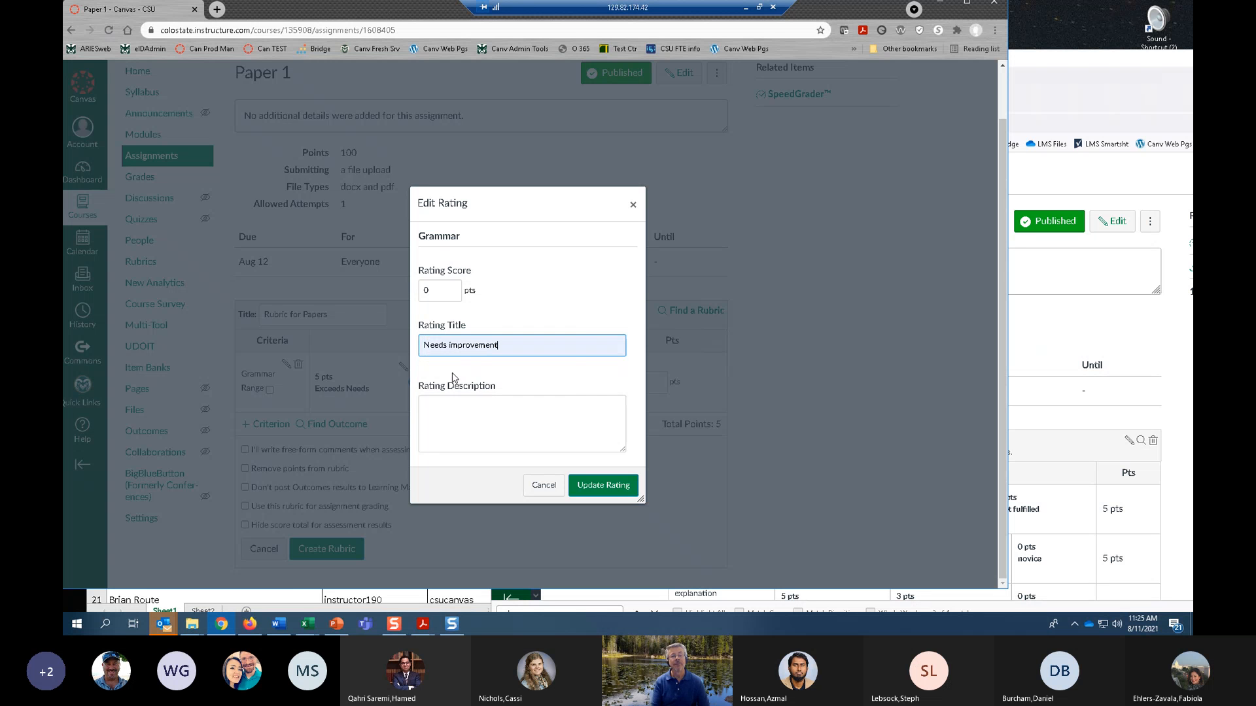
left_click(612, 486)
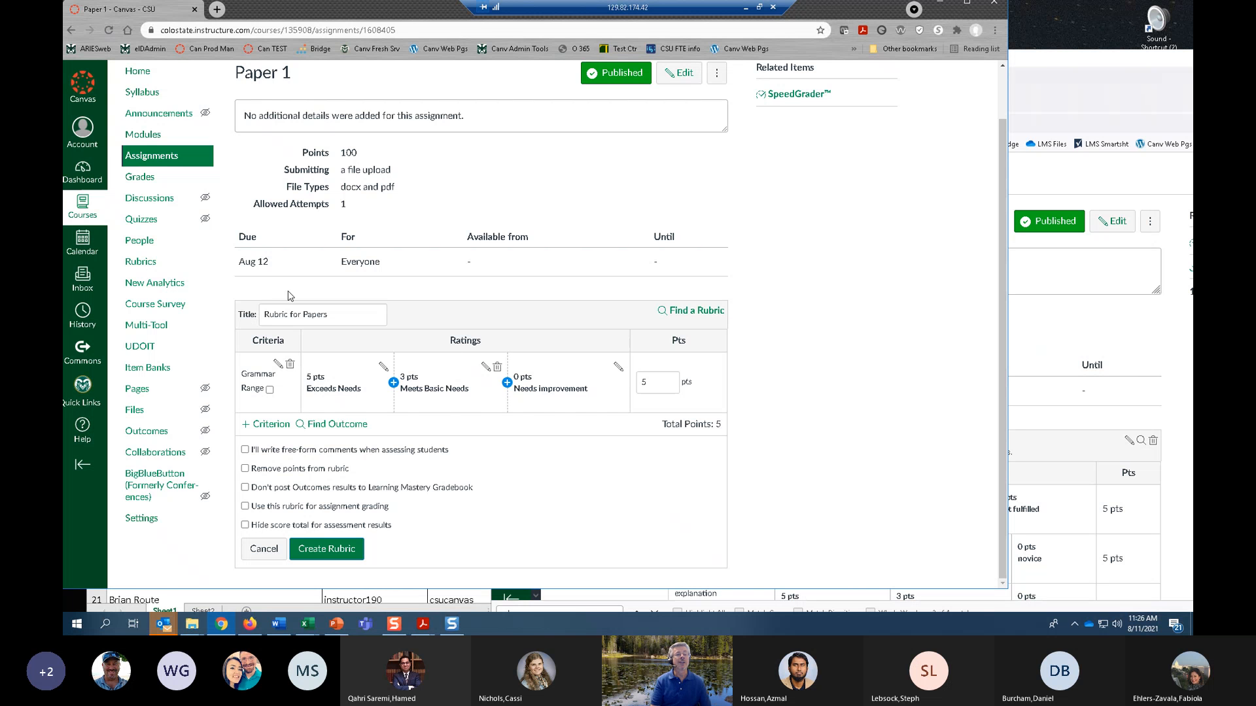
left_click(270, 391)
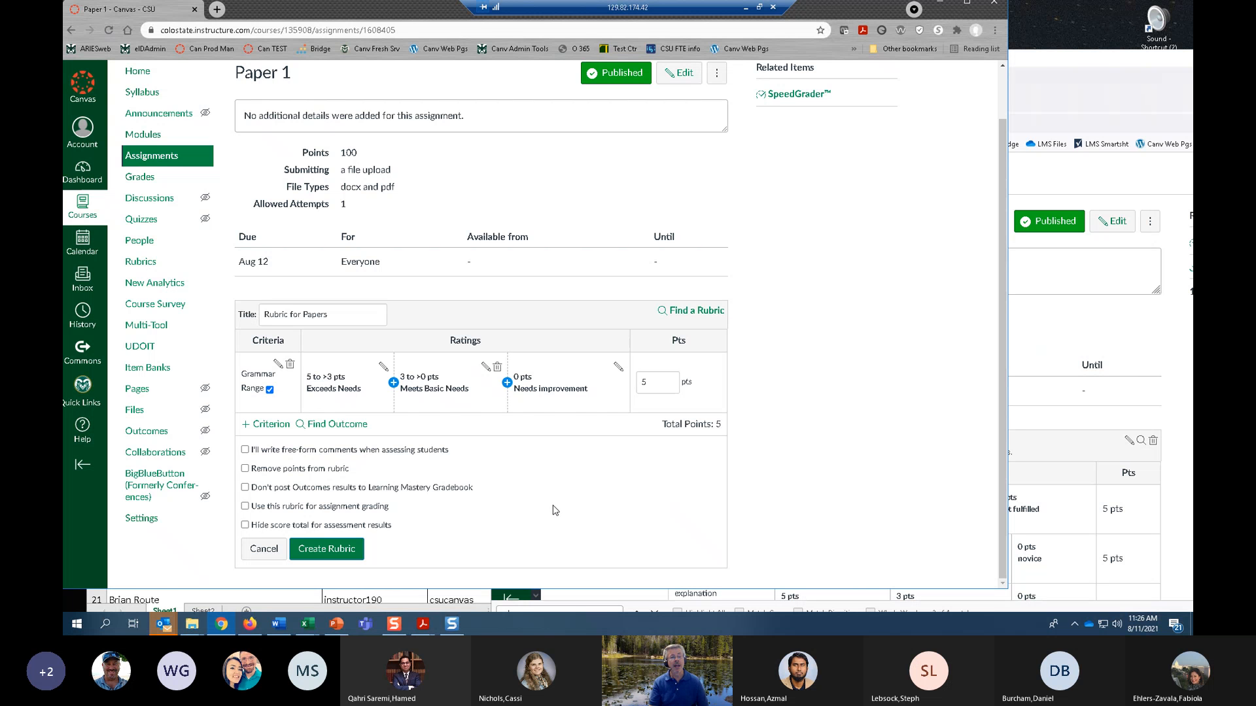
Duplicate the Grammar criterion and set the copy's description to Spelling.
left_click(279, 425)
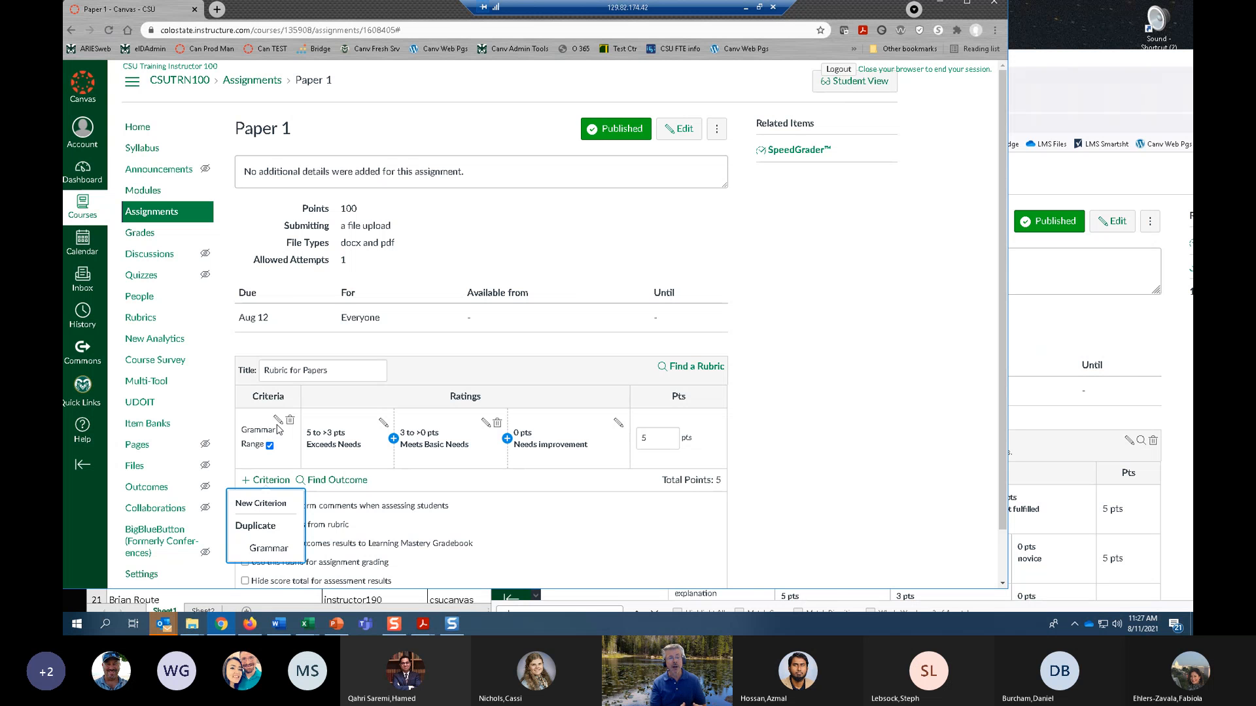
left_click(269, 549)
left_click_drag(480, 306, 401, 295)
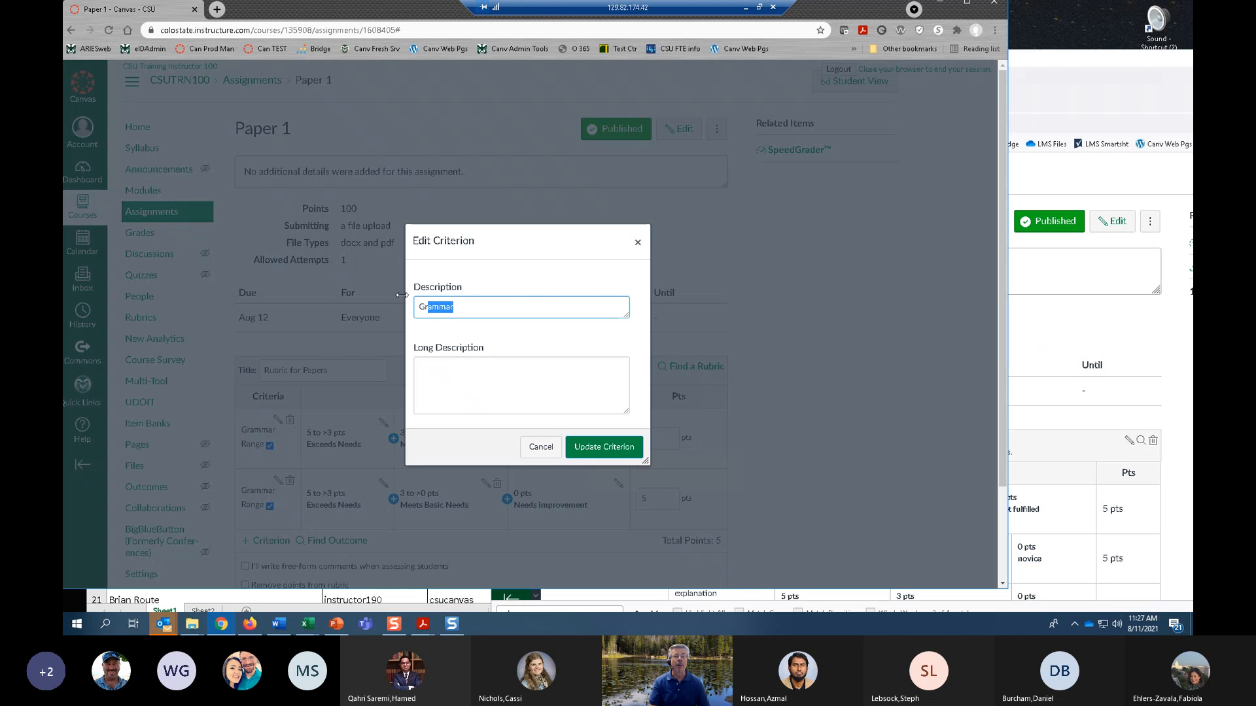
type("Spelling")
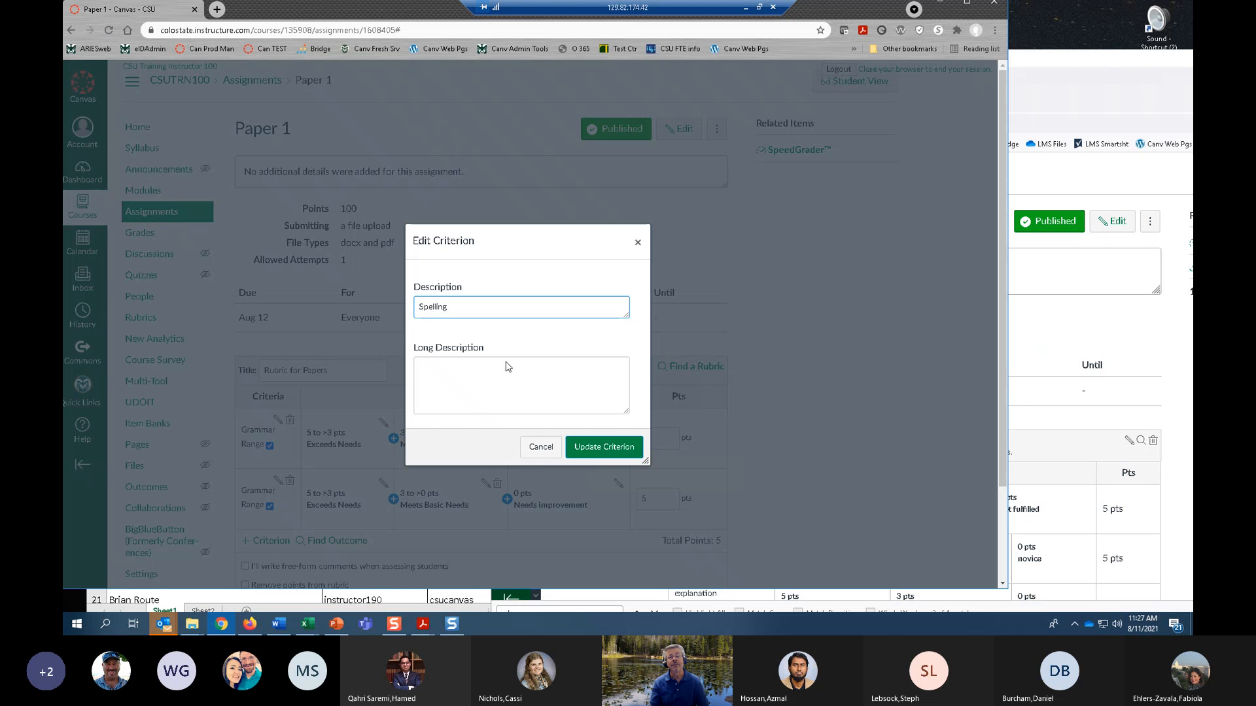
left_click(603, 446)
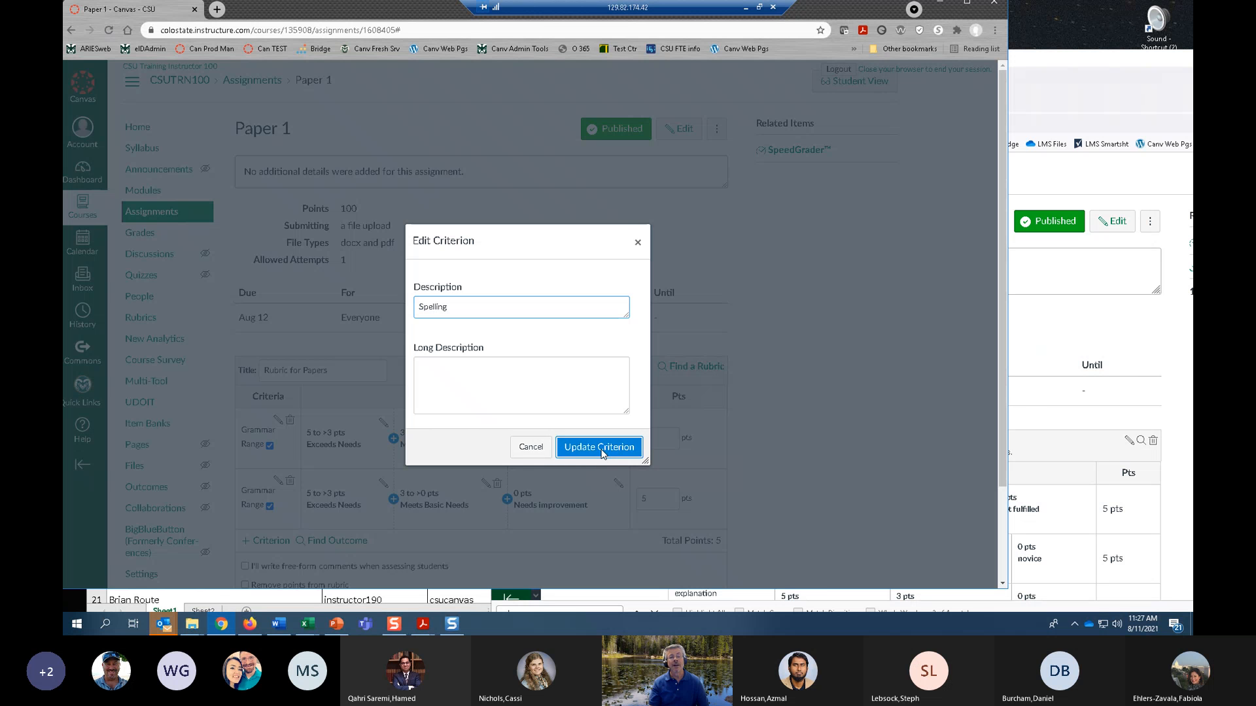
Set the Rubric for Papers to be used for assignment grading.
scroll(375, 531, "down", 2)
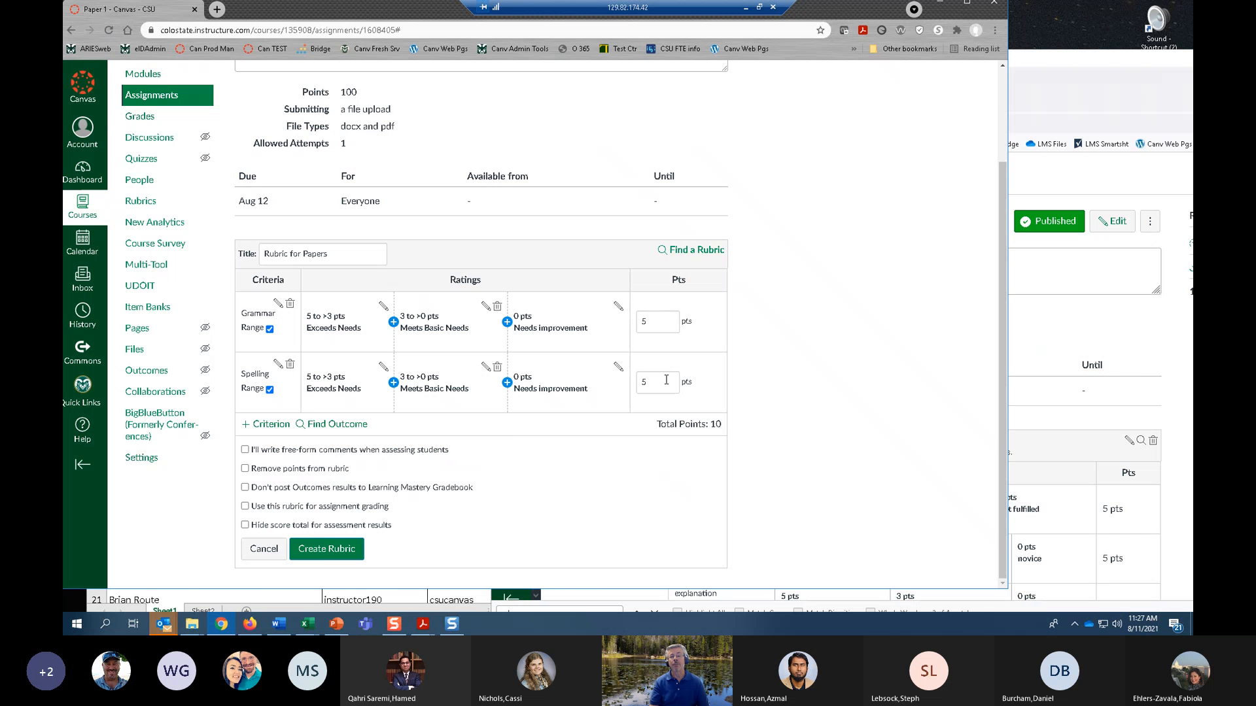
scroll(666, 380, "up", 2)
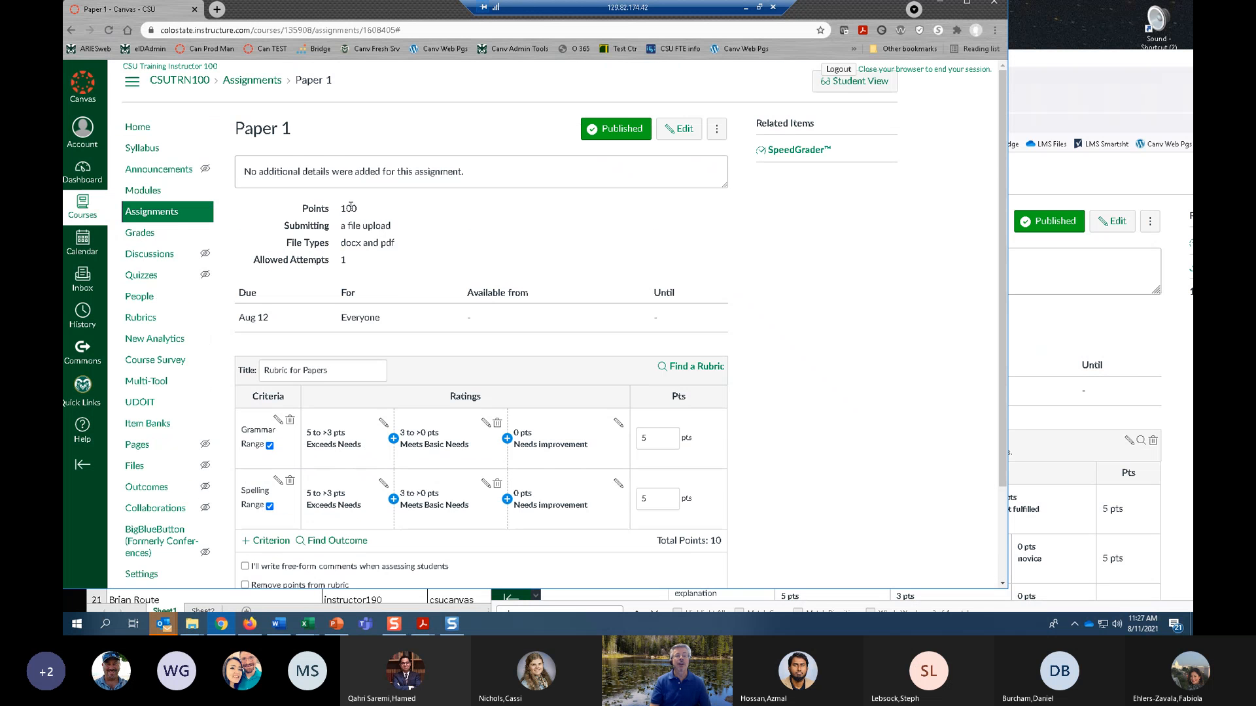
scroll(383, 336, "down", 2)
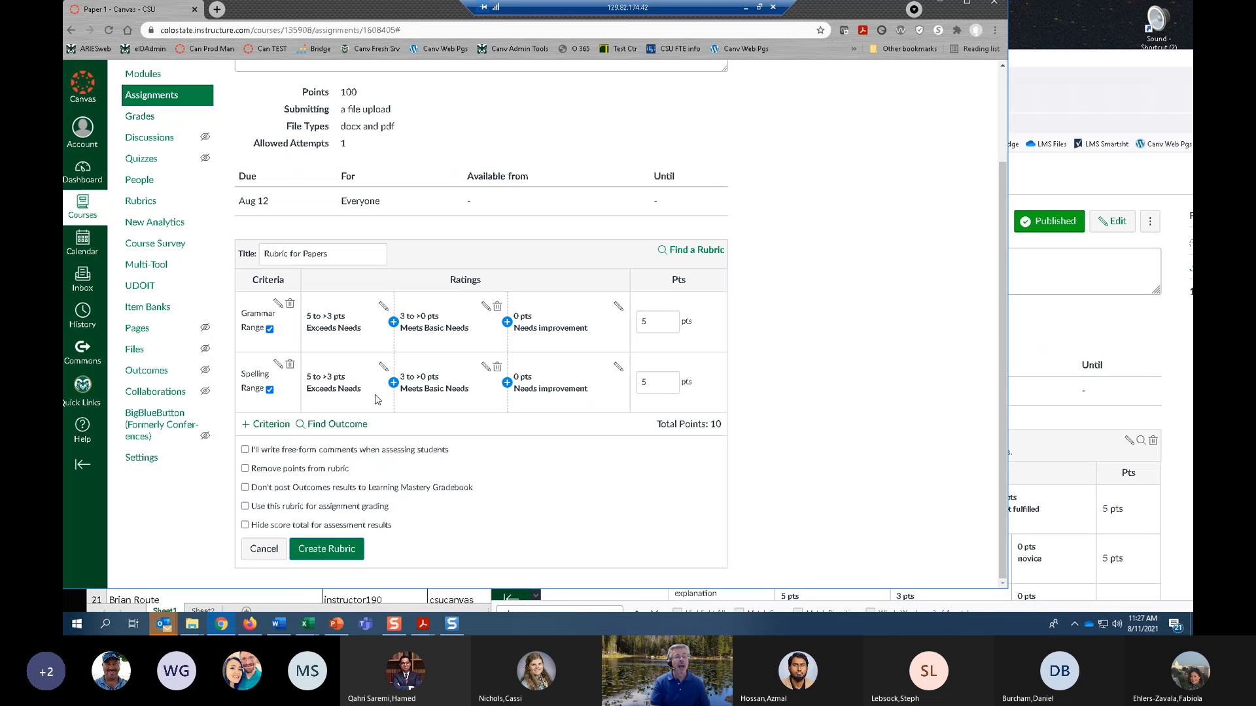
left_click(246, 507)
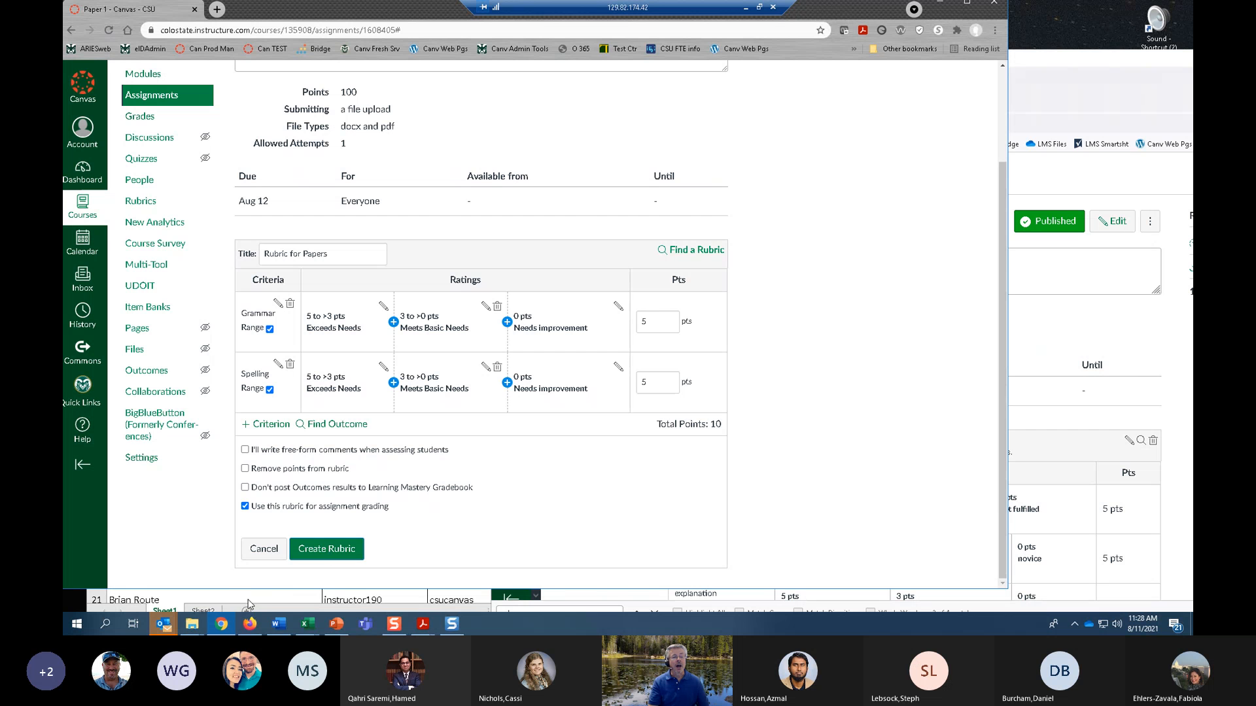
Switch to Firefox, search the practice course's assignment list for "rubri", and open the Paper with Rubric assignment.
left_click(250, 624)
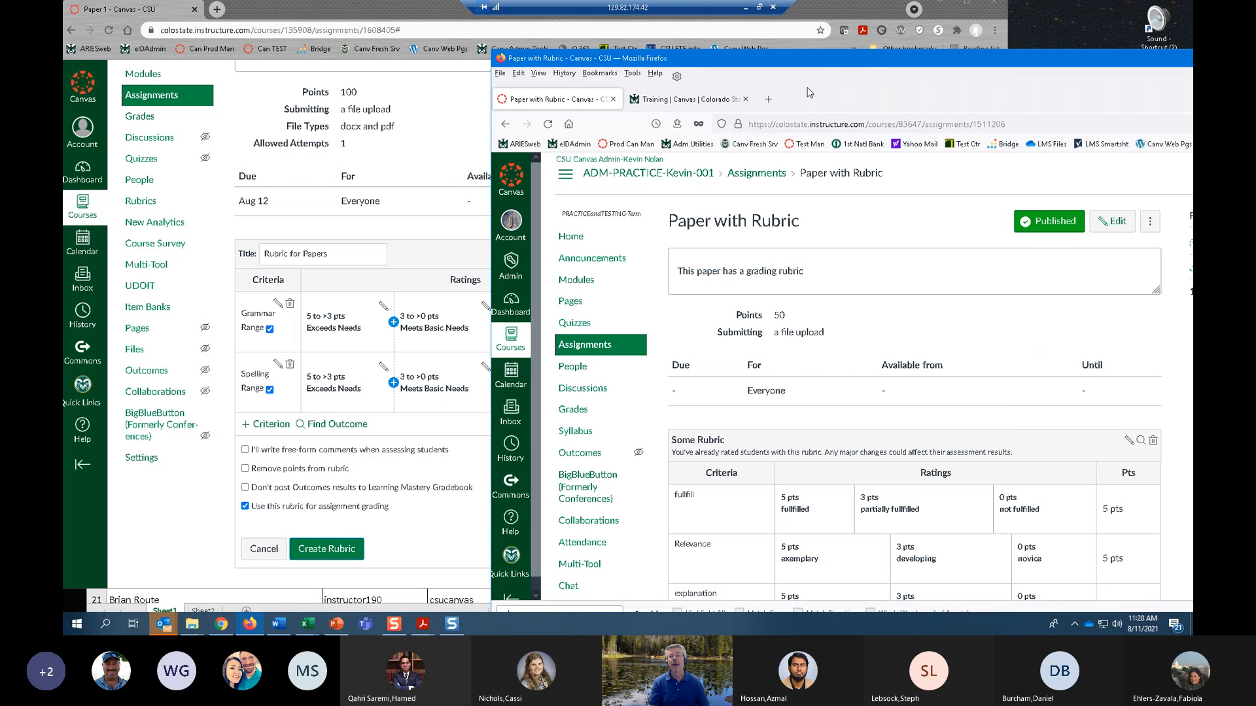
left_click_drag(828, 66, 400, 31)
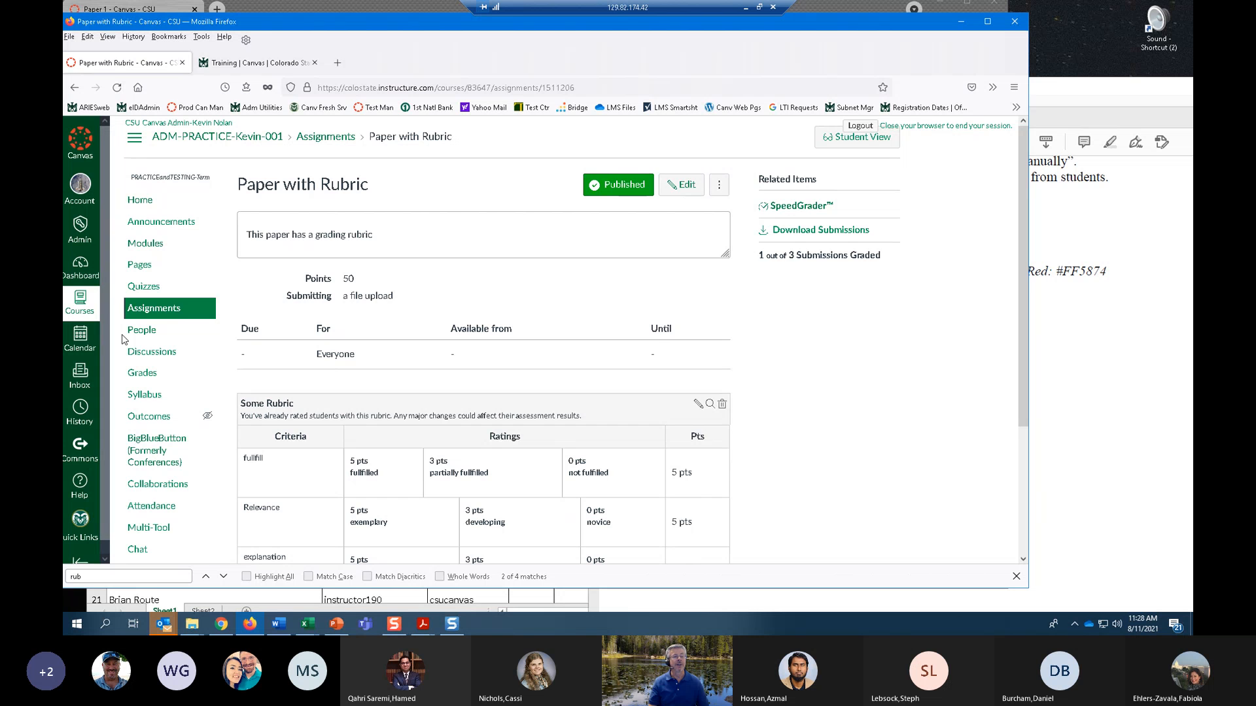
left_click(144, 312)
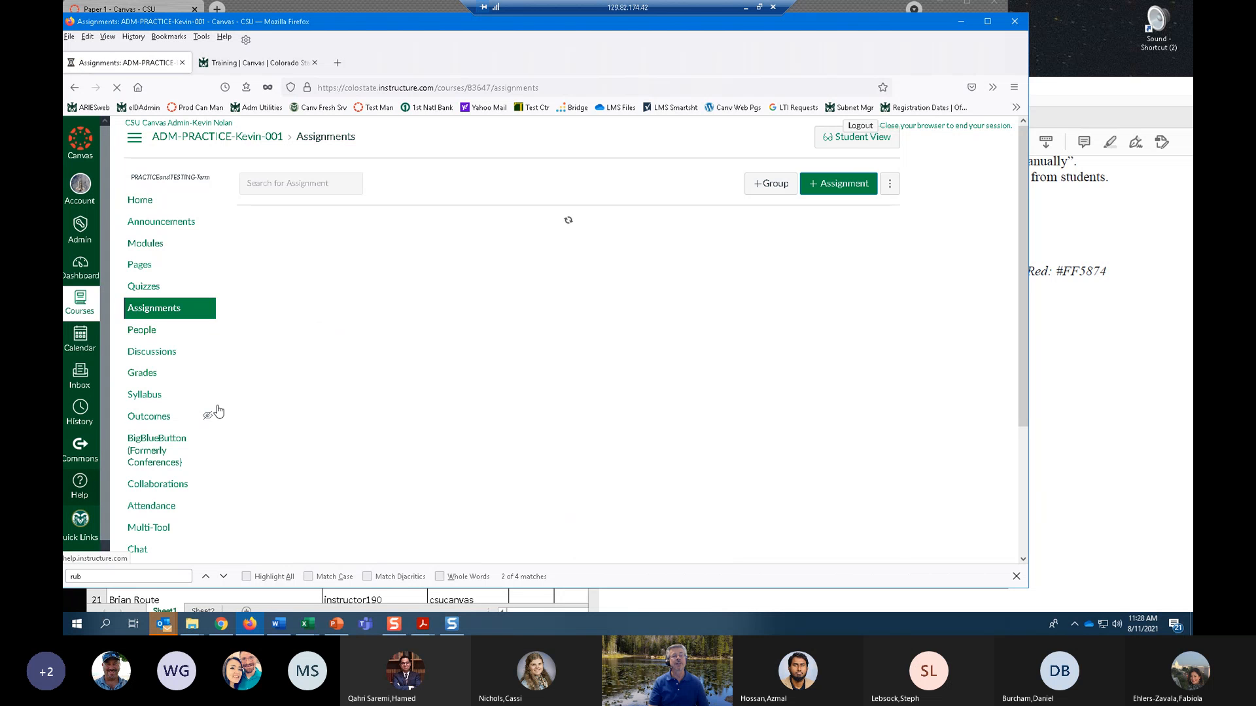
key("ctrl+f")
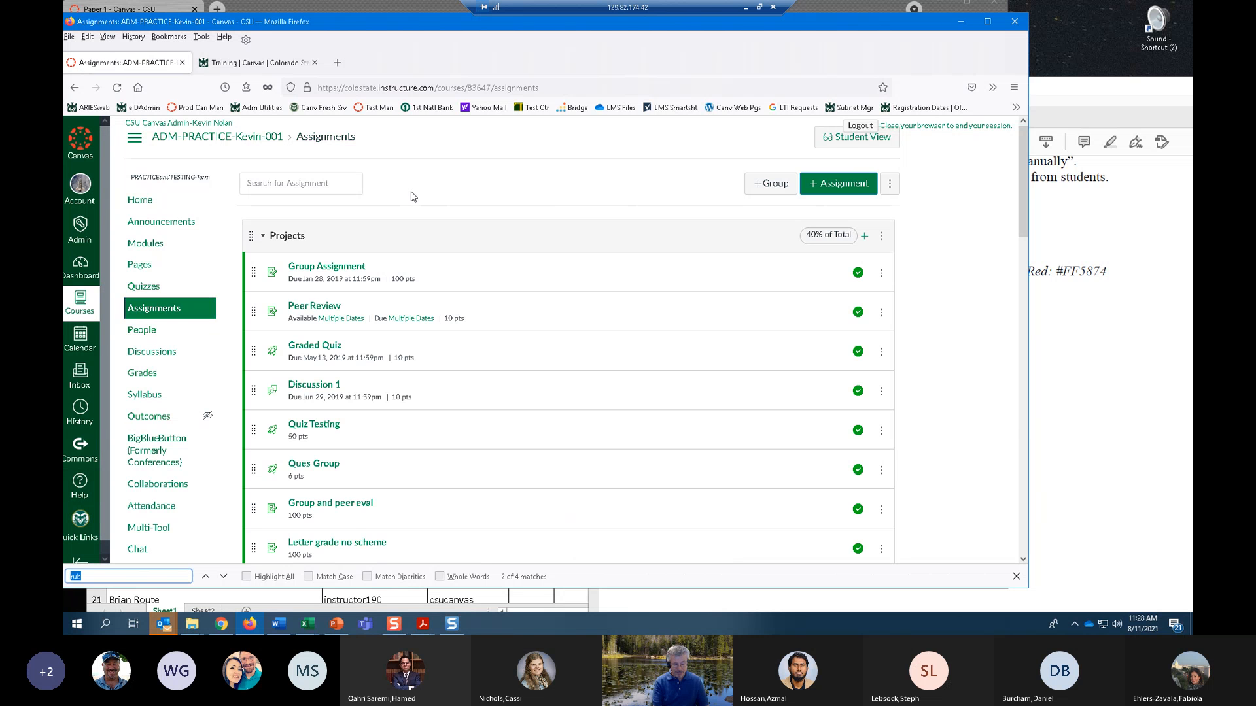
type("rub")
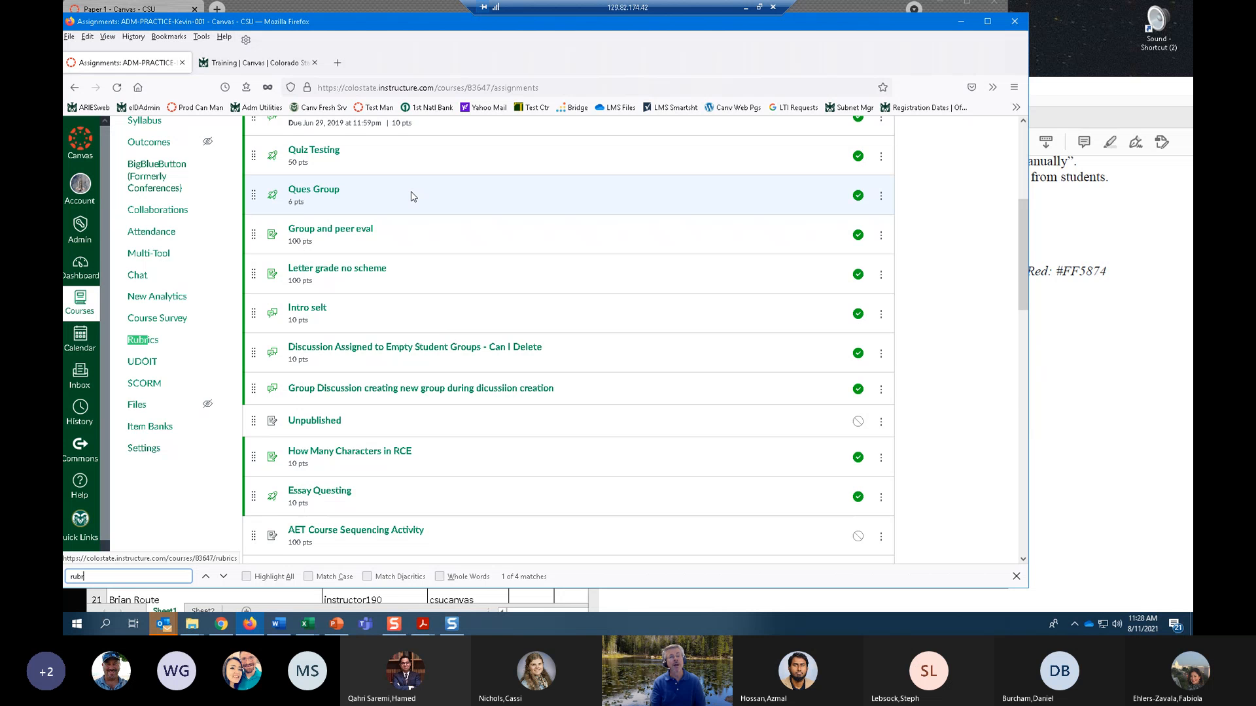
key("Return")
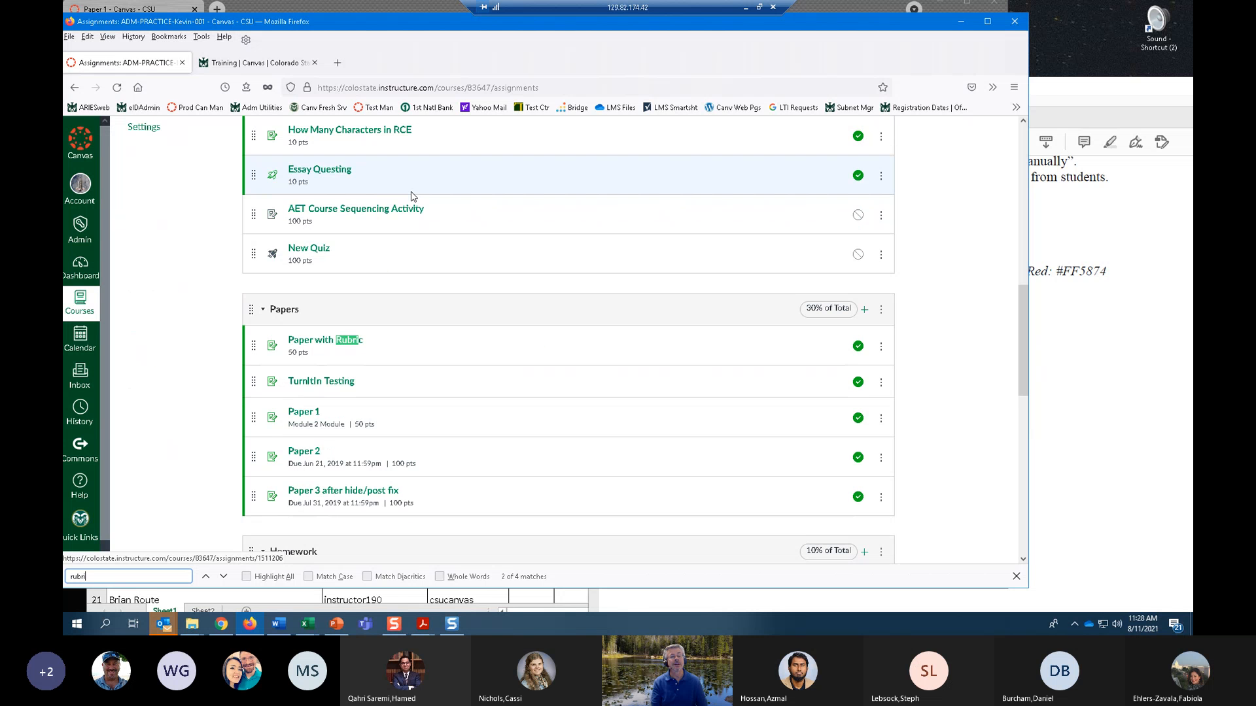
left_click(316, 347)
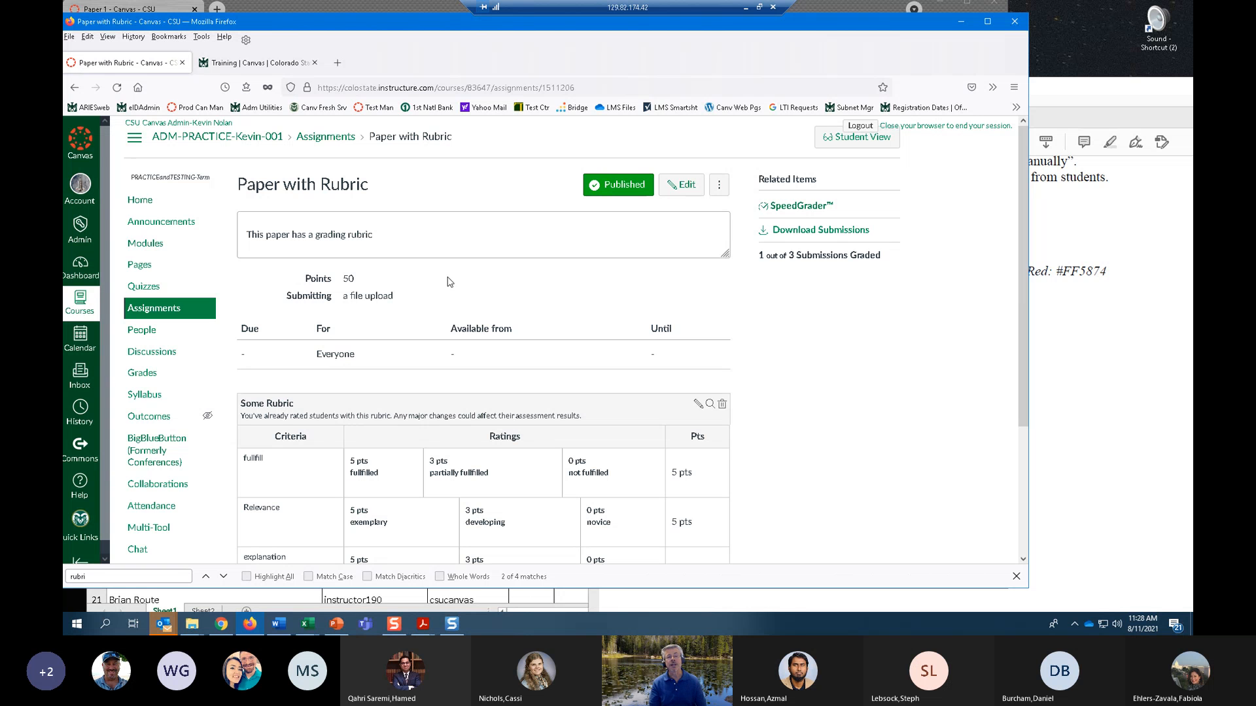
Open Paper with Rubric in SpeedGrader and bring up the submission from CSU Training Student 01.
left_click(801, 206)
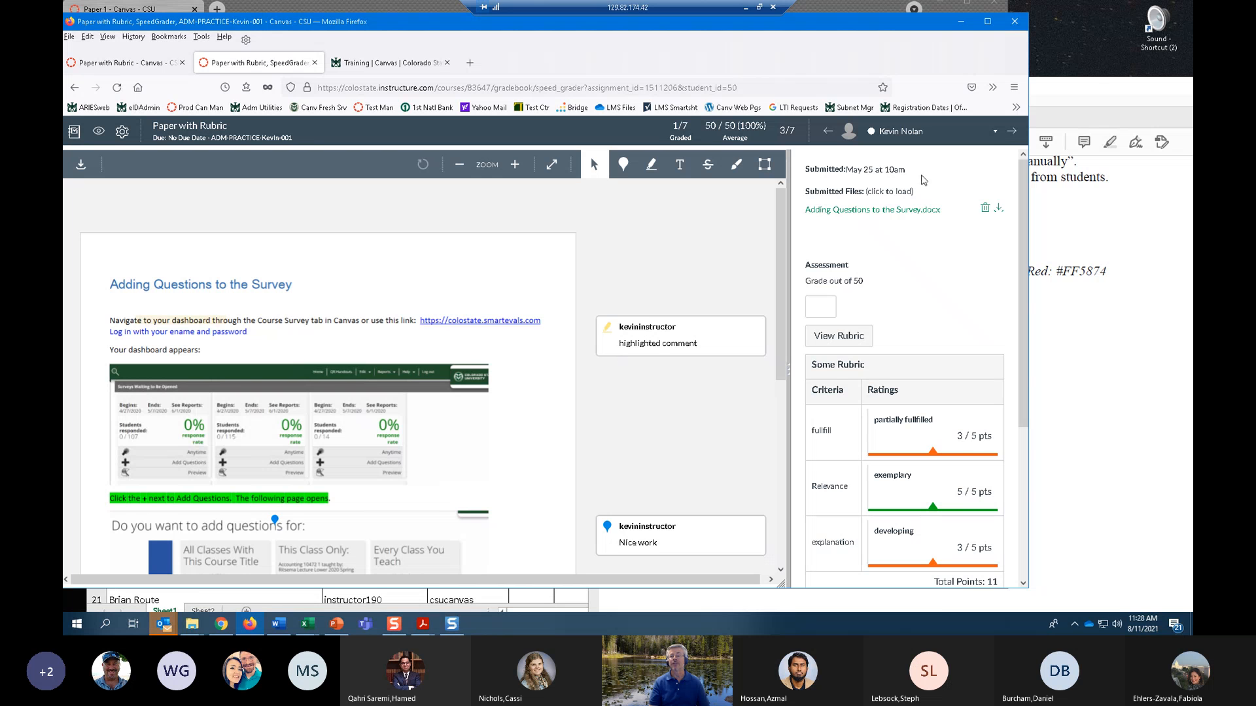
left_click(995, 131)
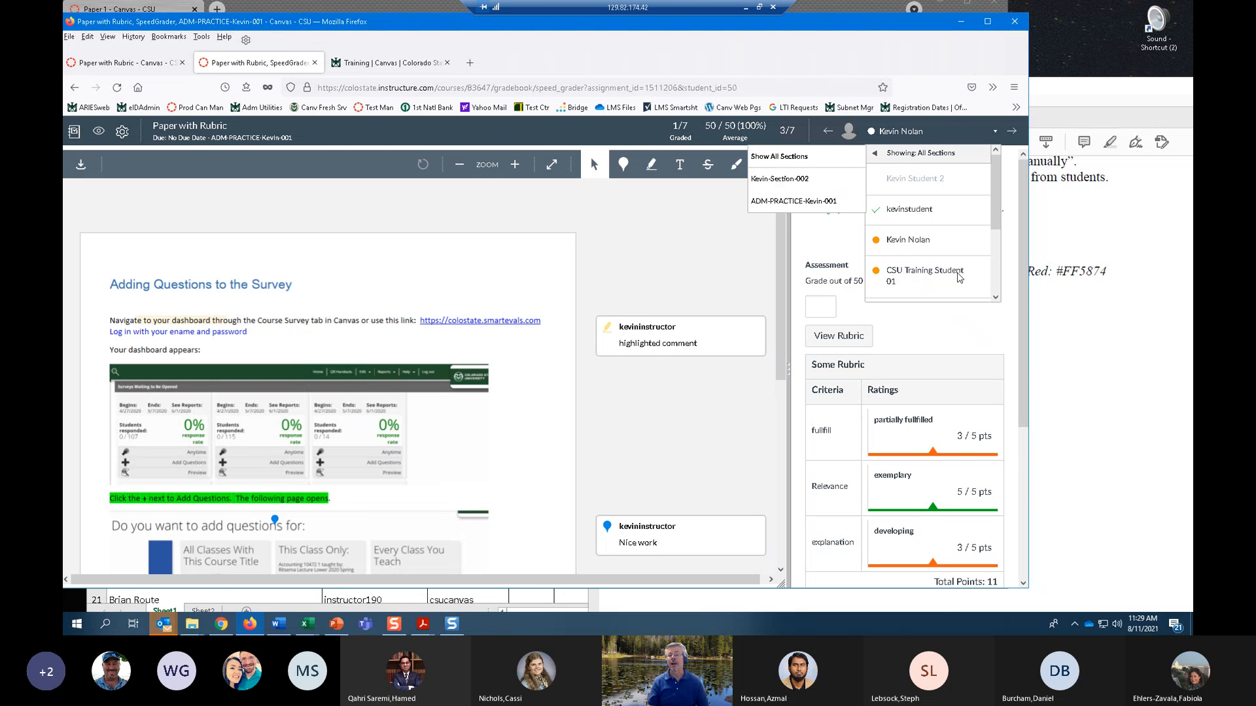
left_click(932, 278)
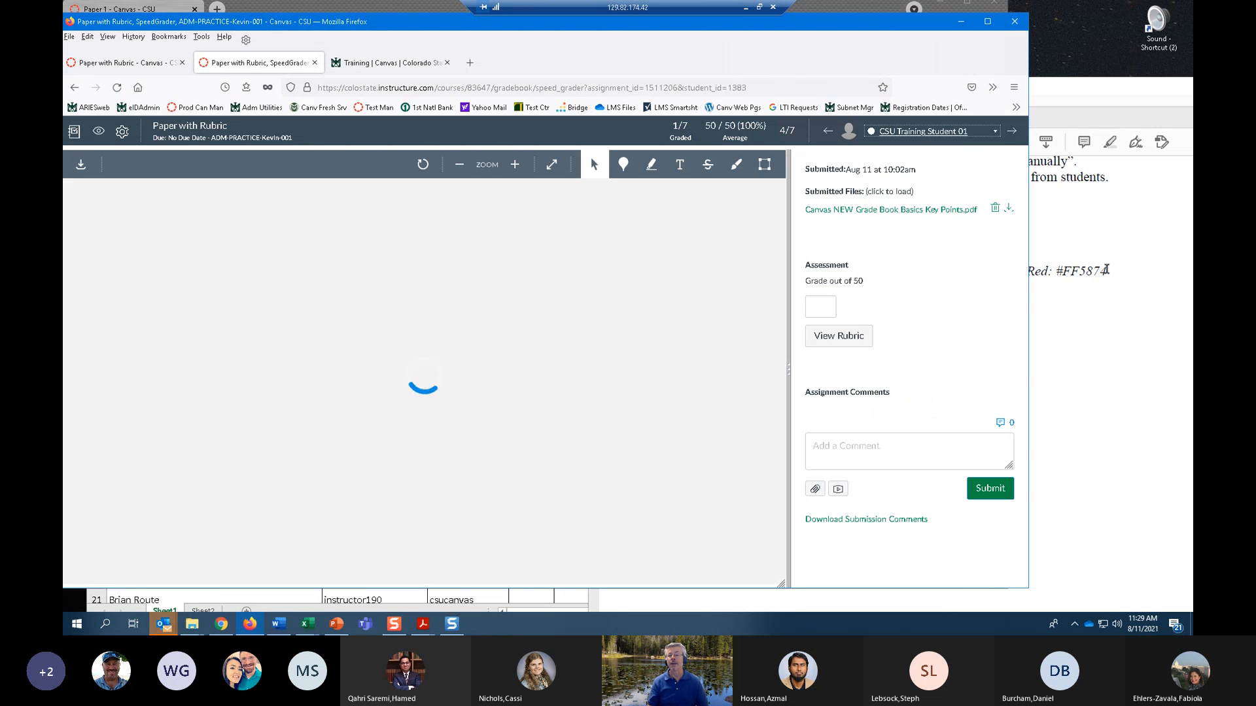
scroll(543, 382, "down", 4)
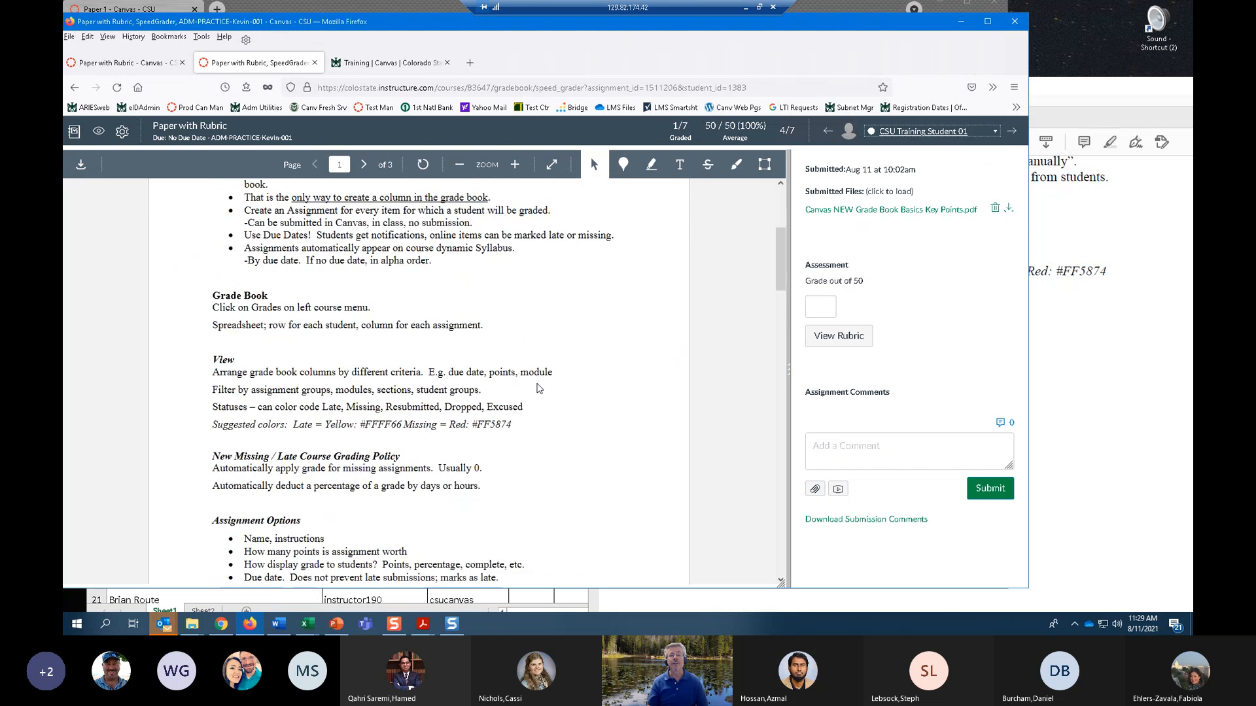
scroll(537, 366, "up", 4)
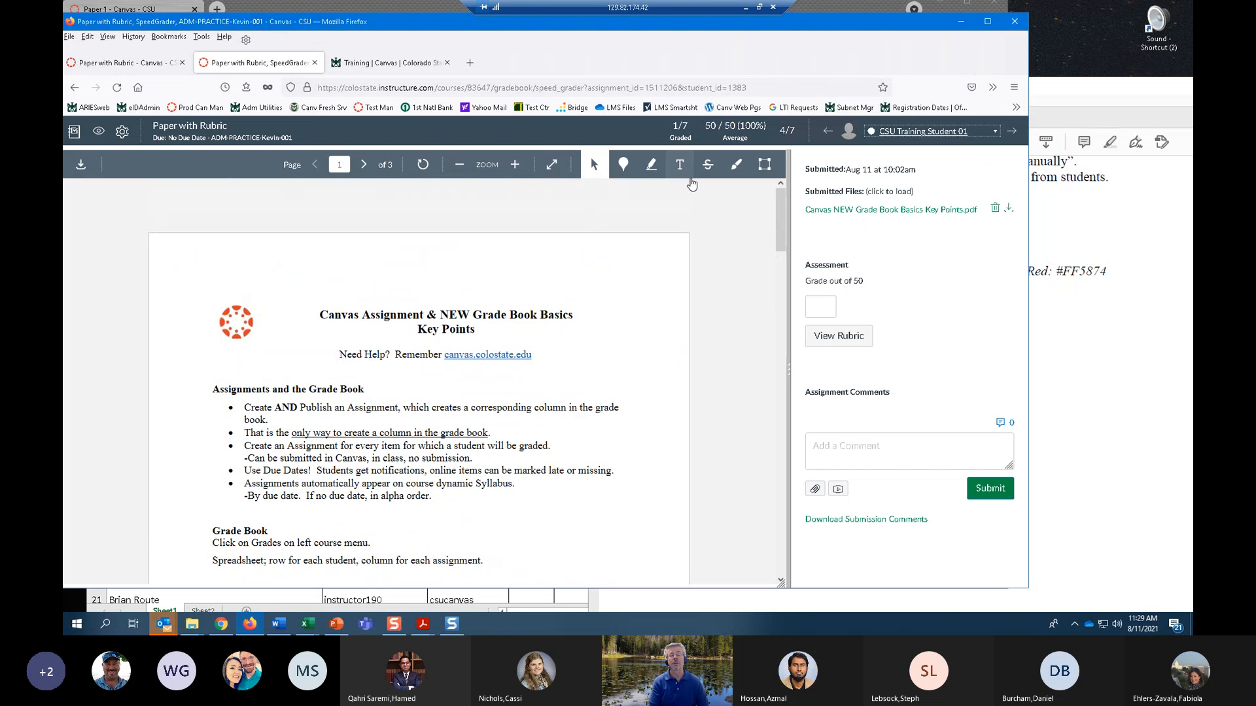
Place a point annotation beside the heading "Assignments and the Grade Book" with the comment "Remember headings".
left_click(622, 164)
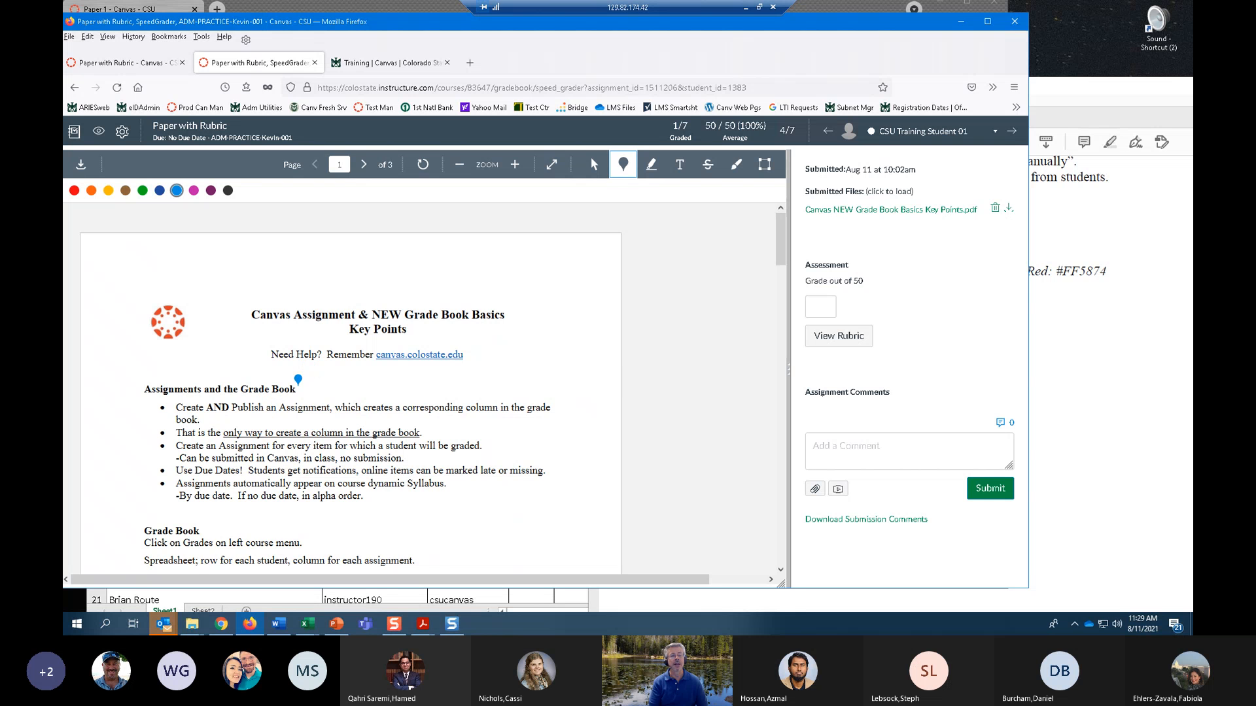
left_click(297, 384)
type("R")
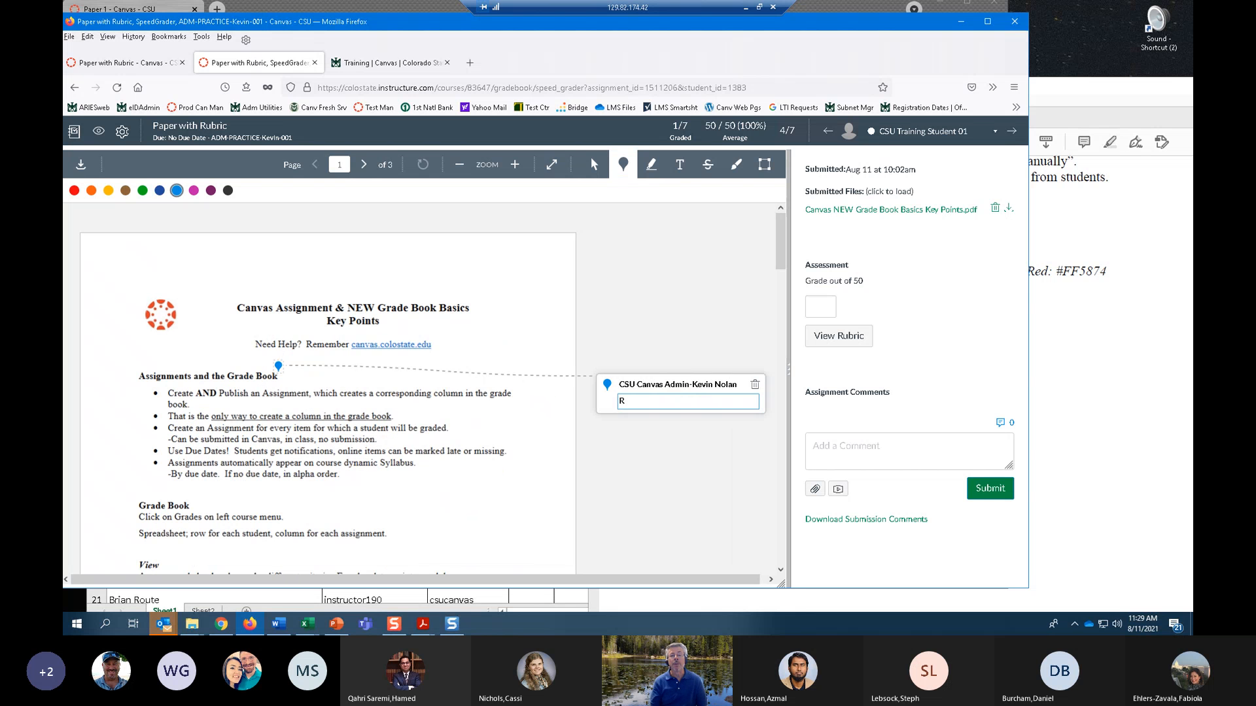
type("emember headings")
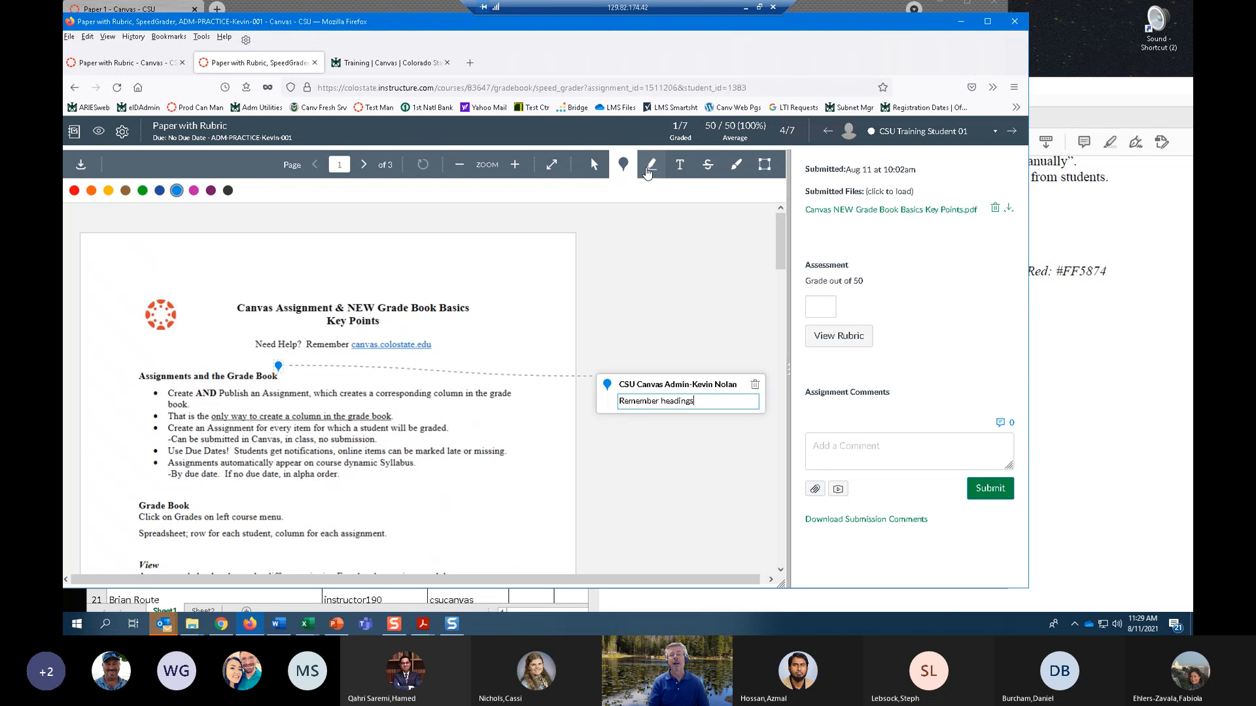
Highlight the passage "Students get notifications, online items can be marked" in yellow in the submitted document.
left_click(651, 167)
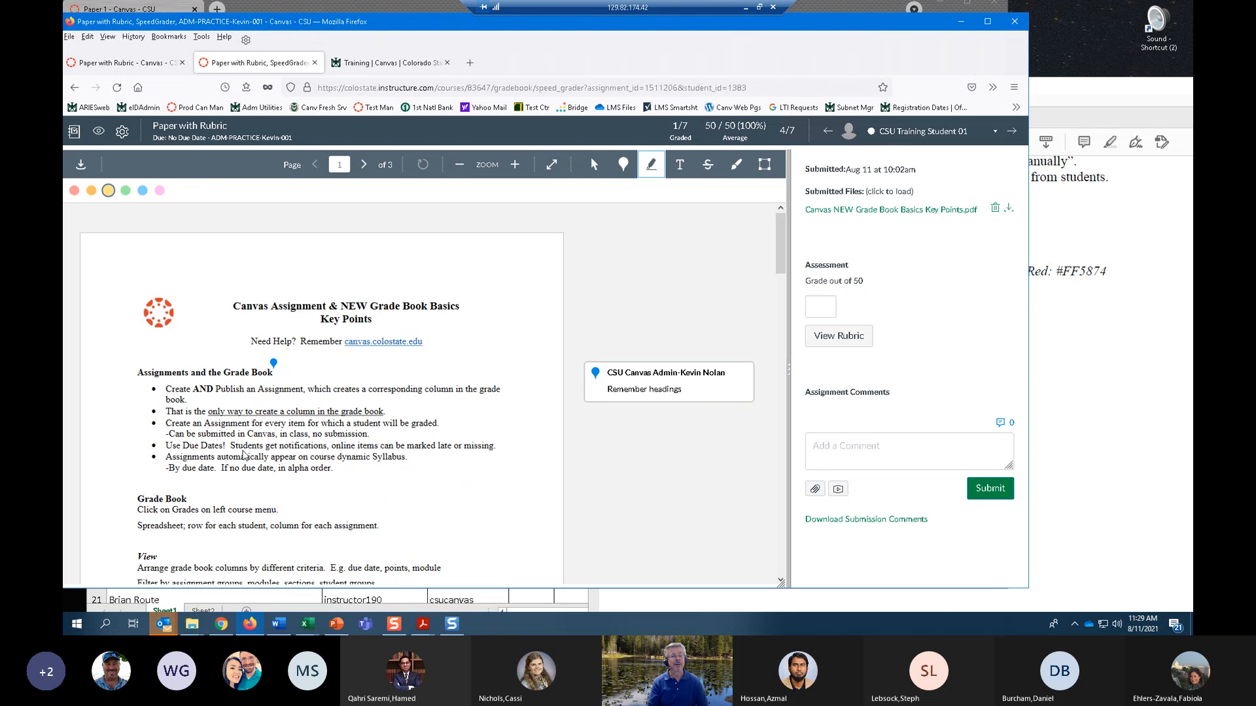
left_click_drag(230, 446, 327, 446)
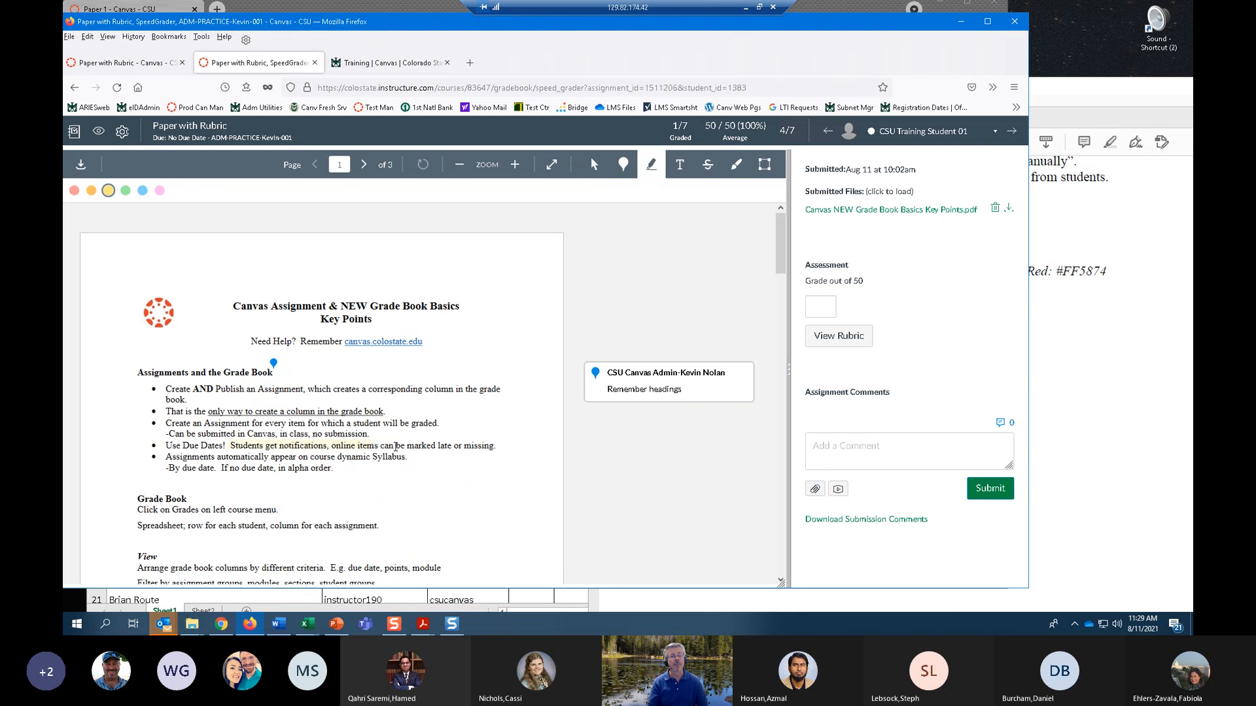
left_click_drag(432, 455, 467, 457)
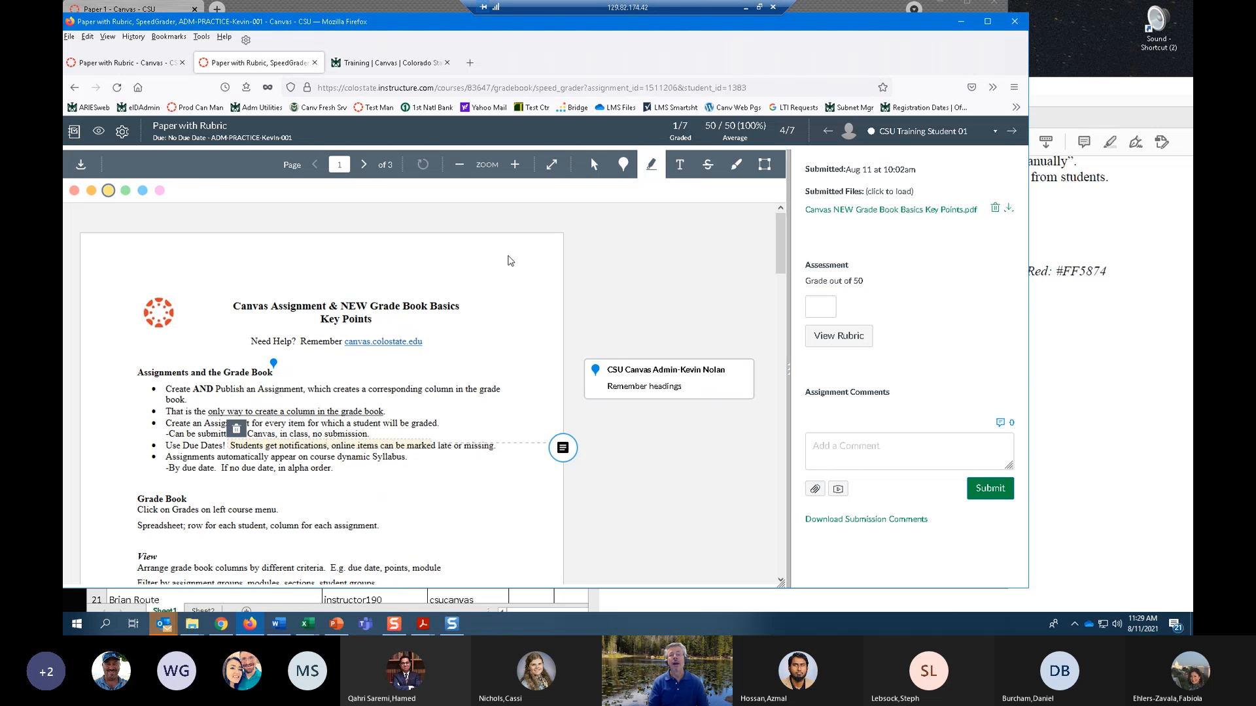
Add the free text annotation "Comment" on the page to the right of the bullet about due dates and alpha order.
left_click(681, 165)
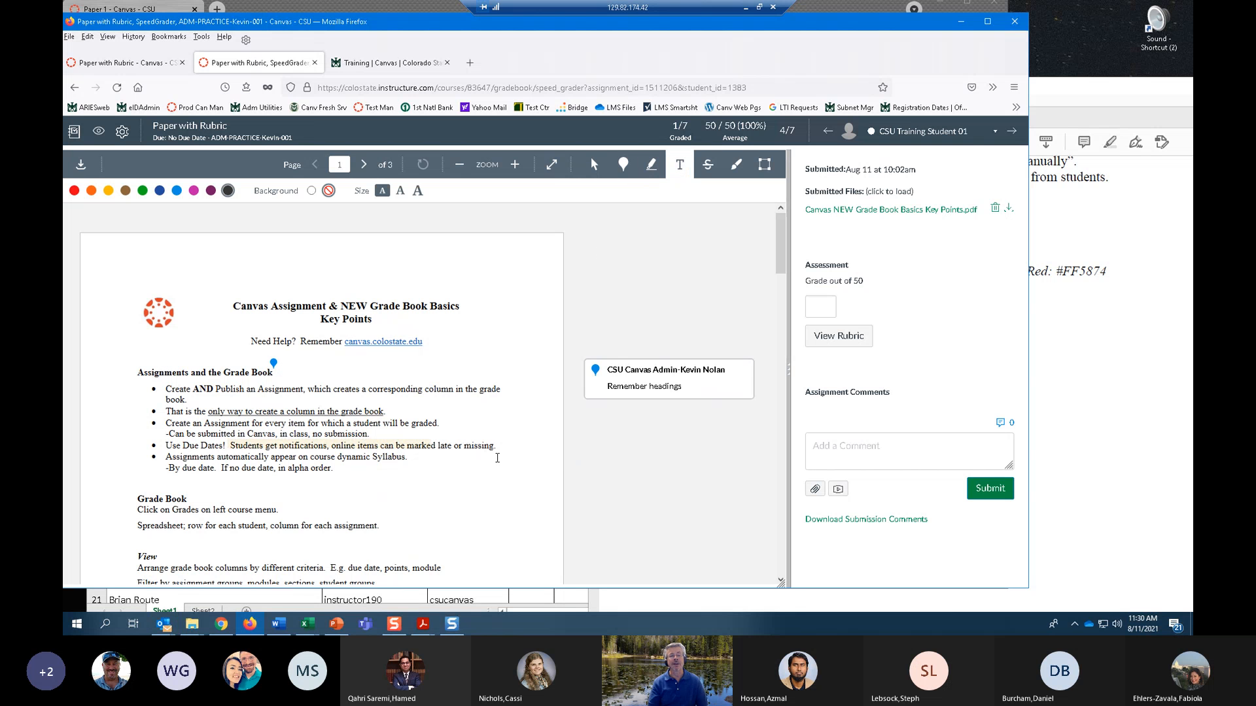
left_click(498, 479)
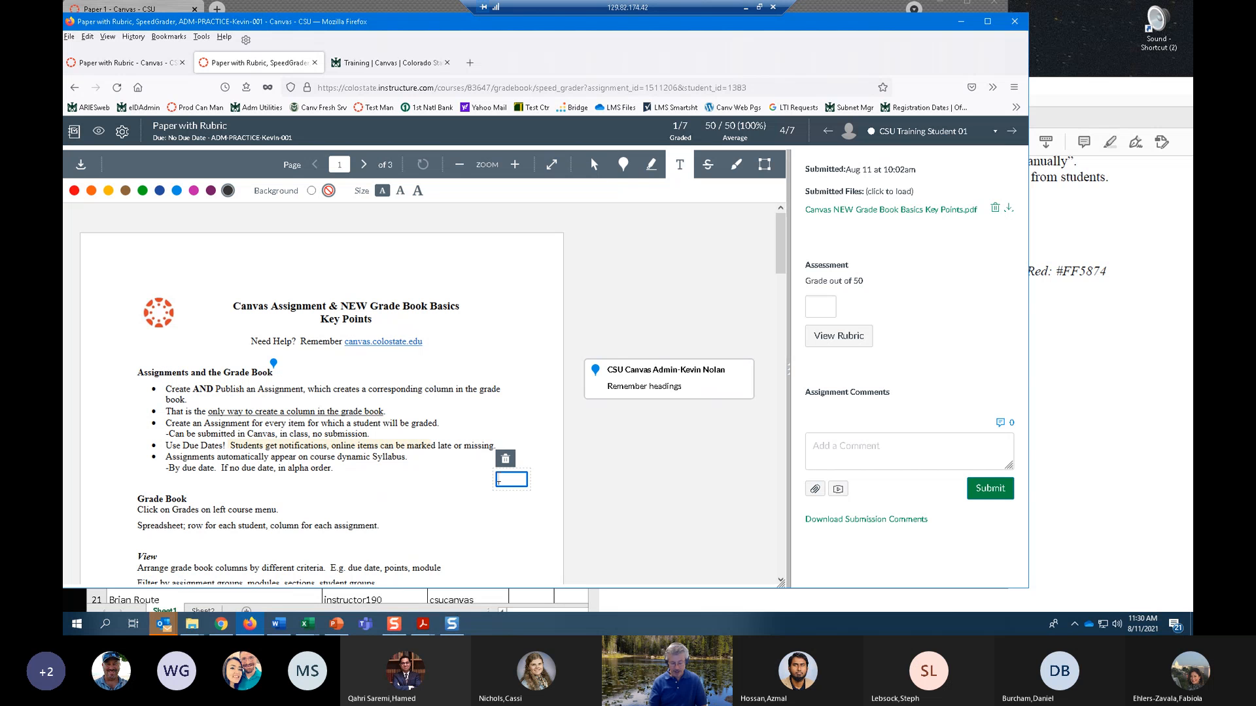
type("Comment")
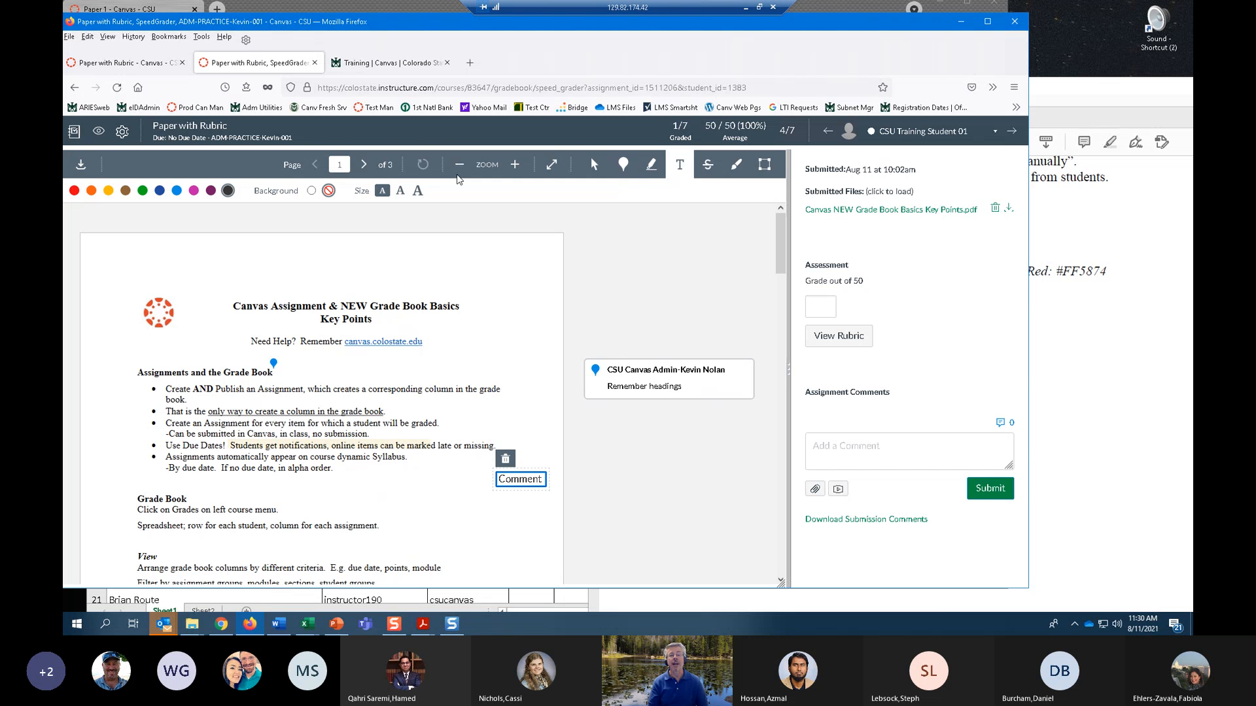
Open the grading rubric in a wider window and rate fullfill partially fullfilled (3 pts), Relevance exemplary (5 pts), and explanation novice (0 pts).
scroll(566, 396, "down", 4)
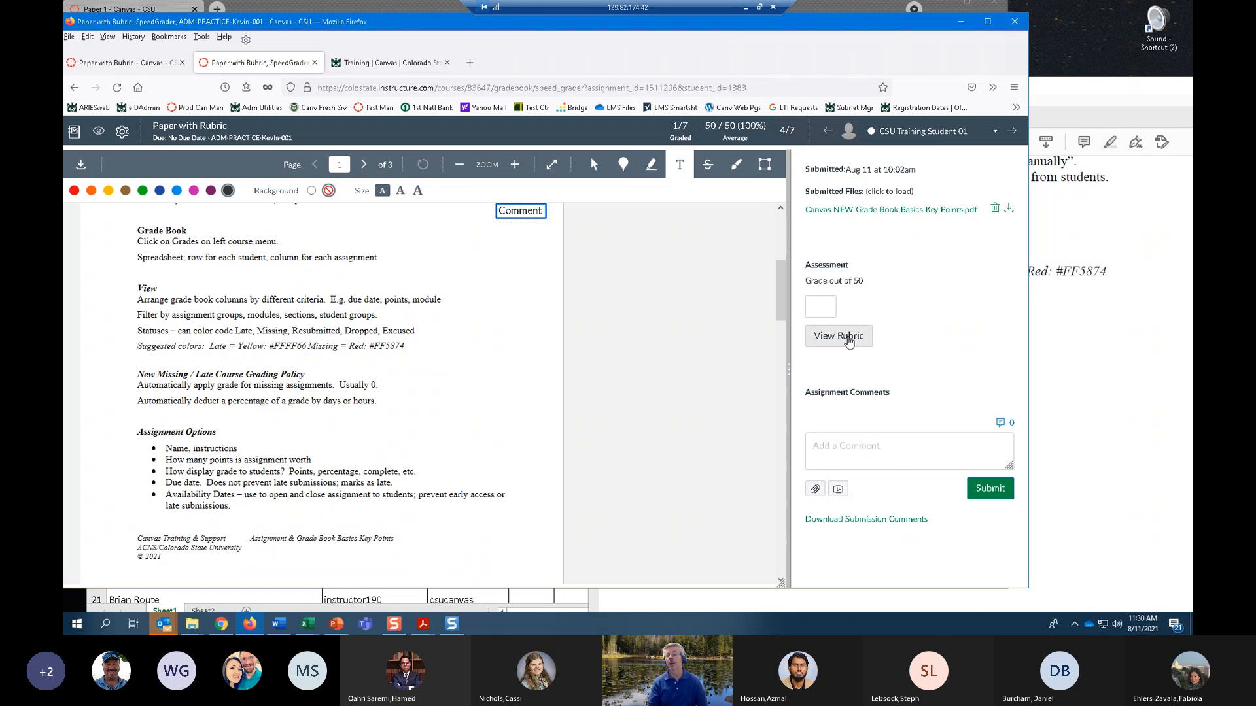
left_click(848, 338)
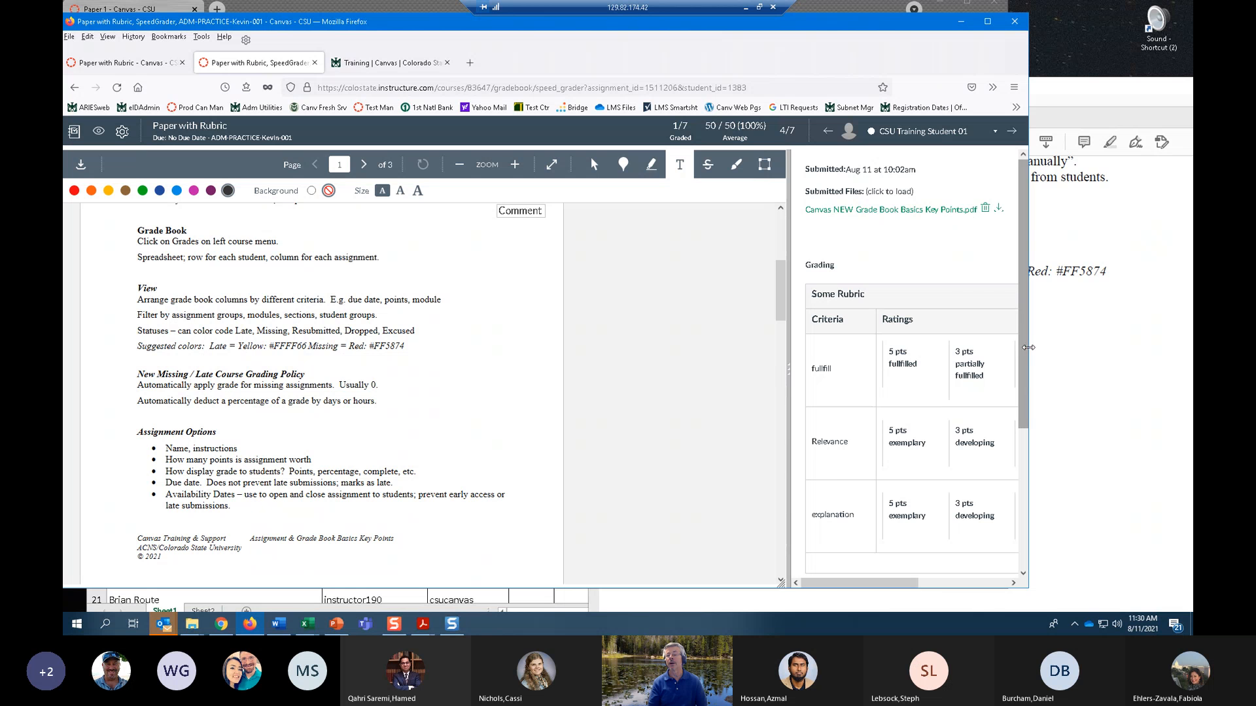
left_click_drag(1028, 347, 1177, 328)
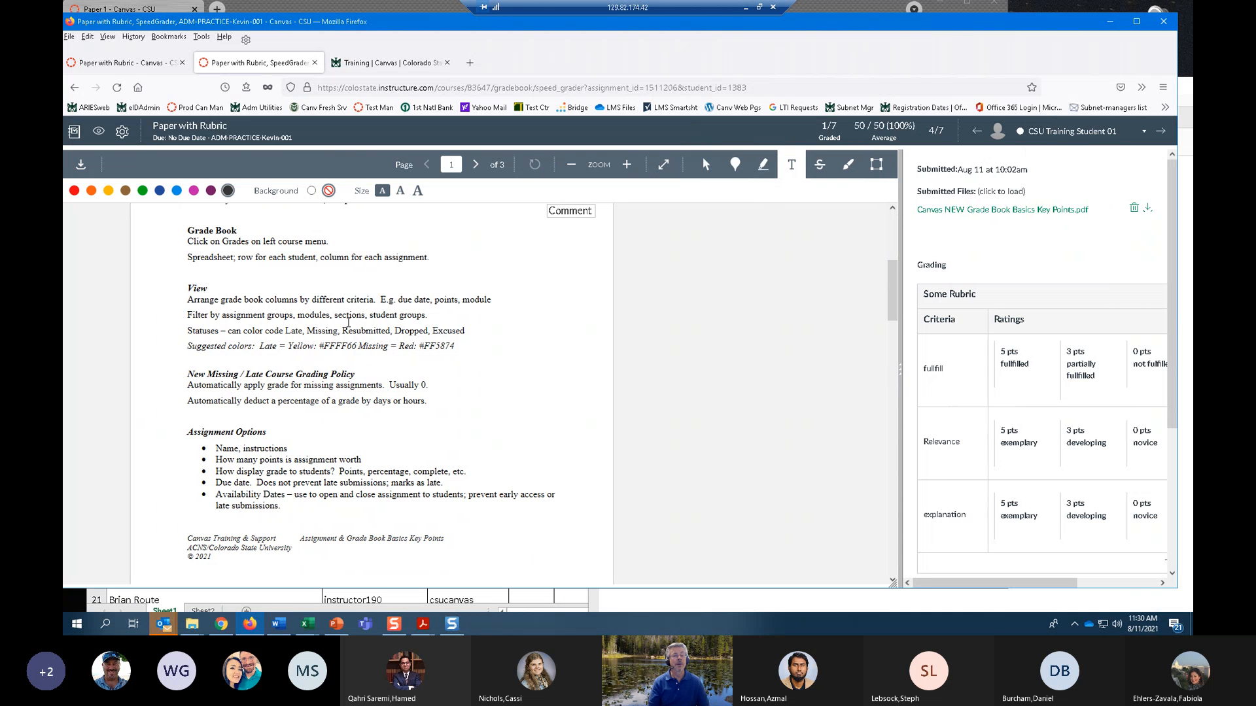
scroll(354, 397, "down", 1)
scroll(353, 397, "up", 3)
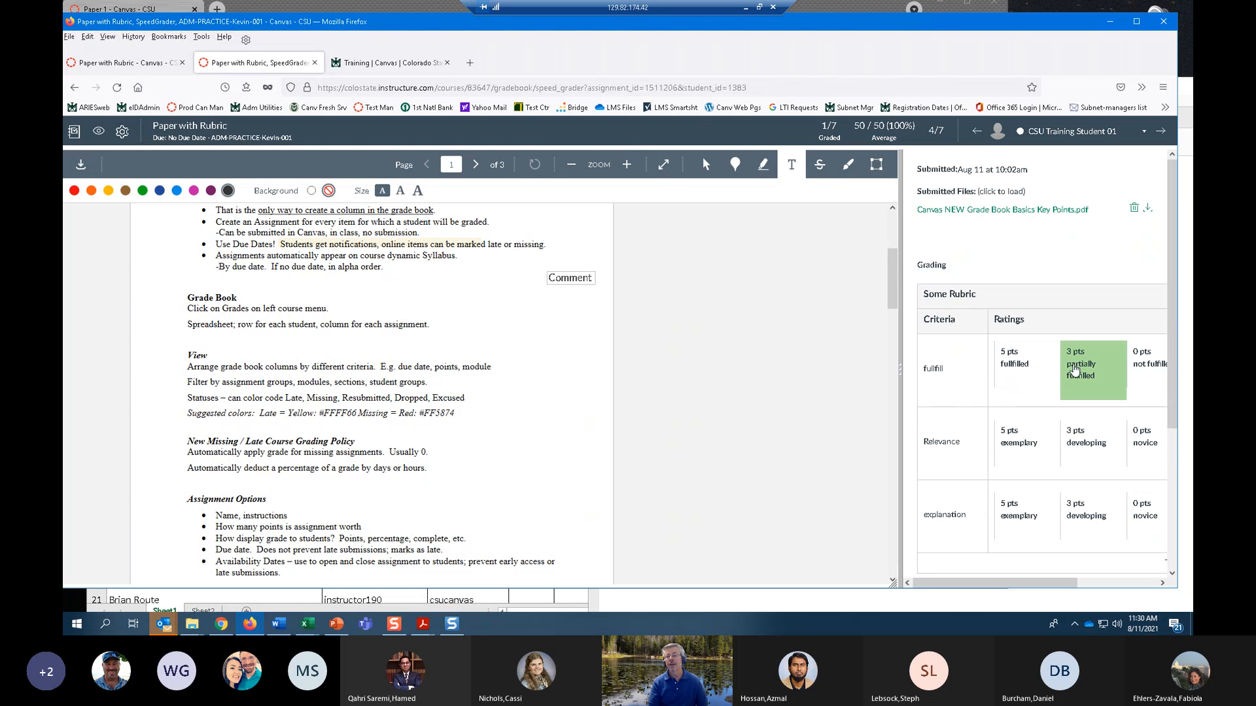
left_click(1078, 370)
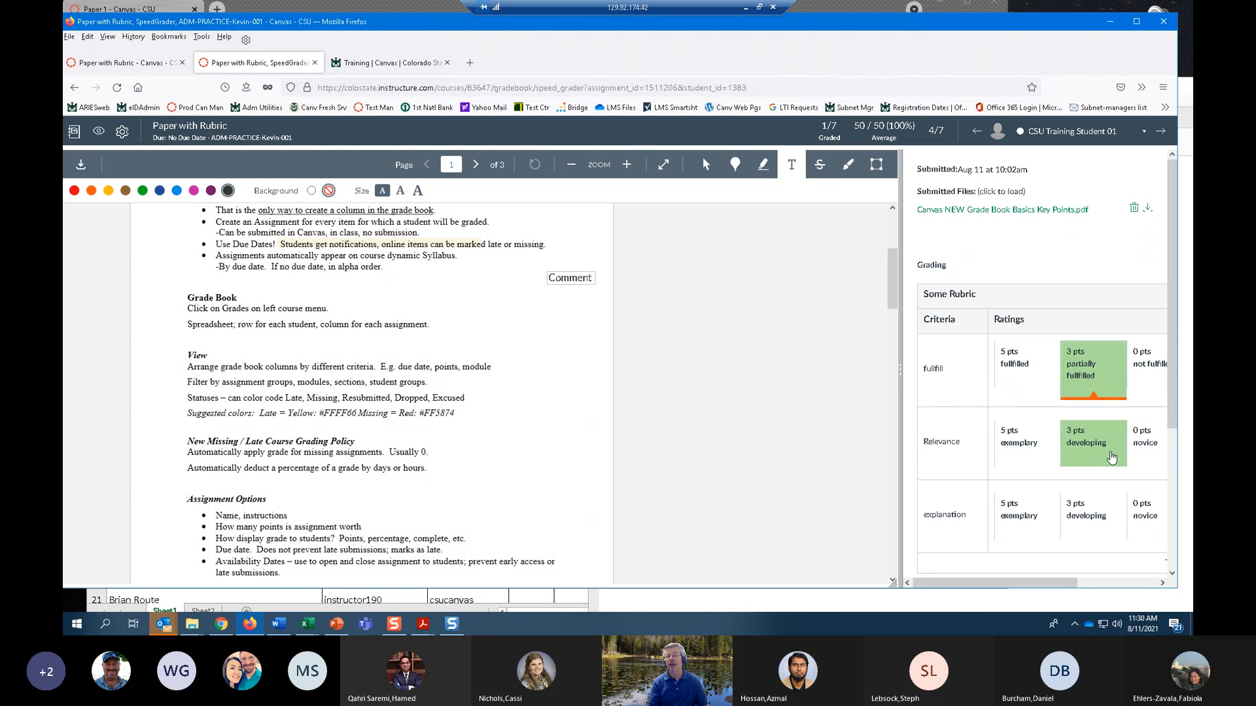
left_click(1021, 444)
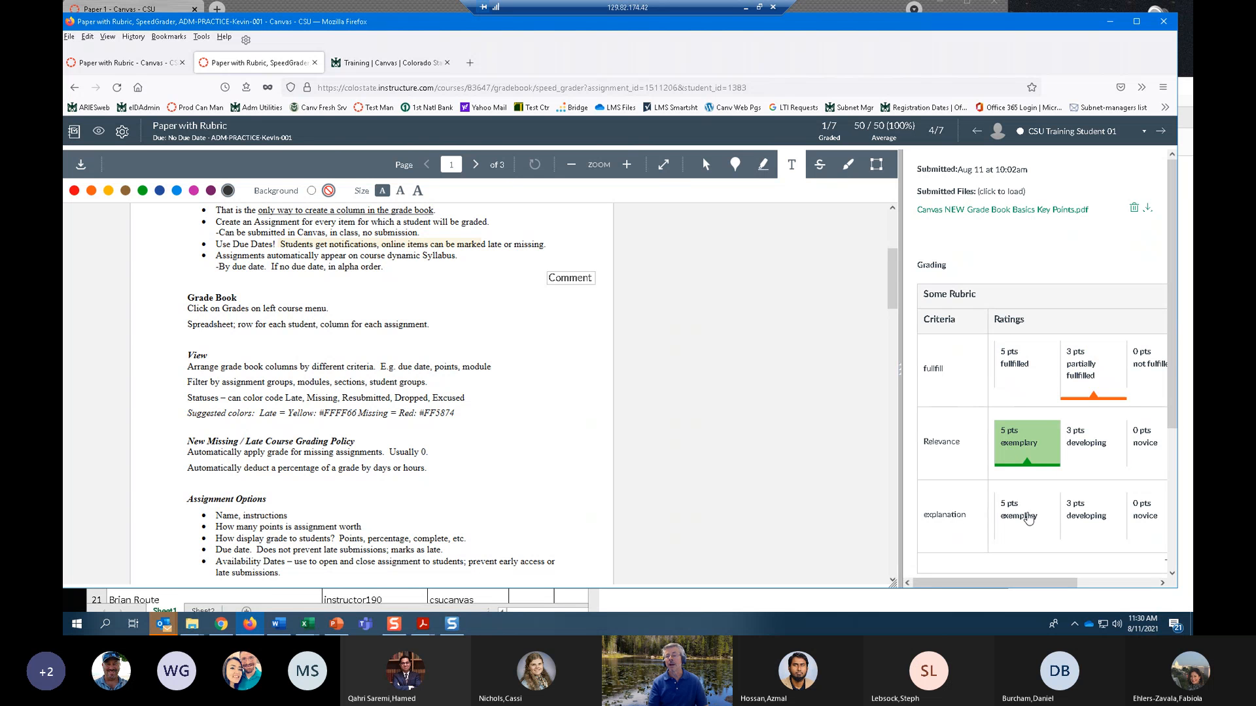
left_click(1143, 522)
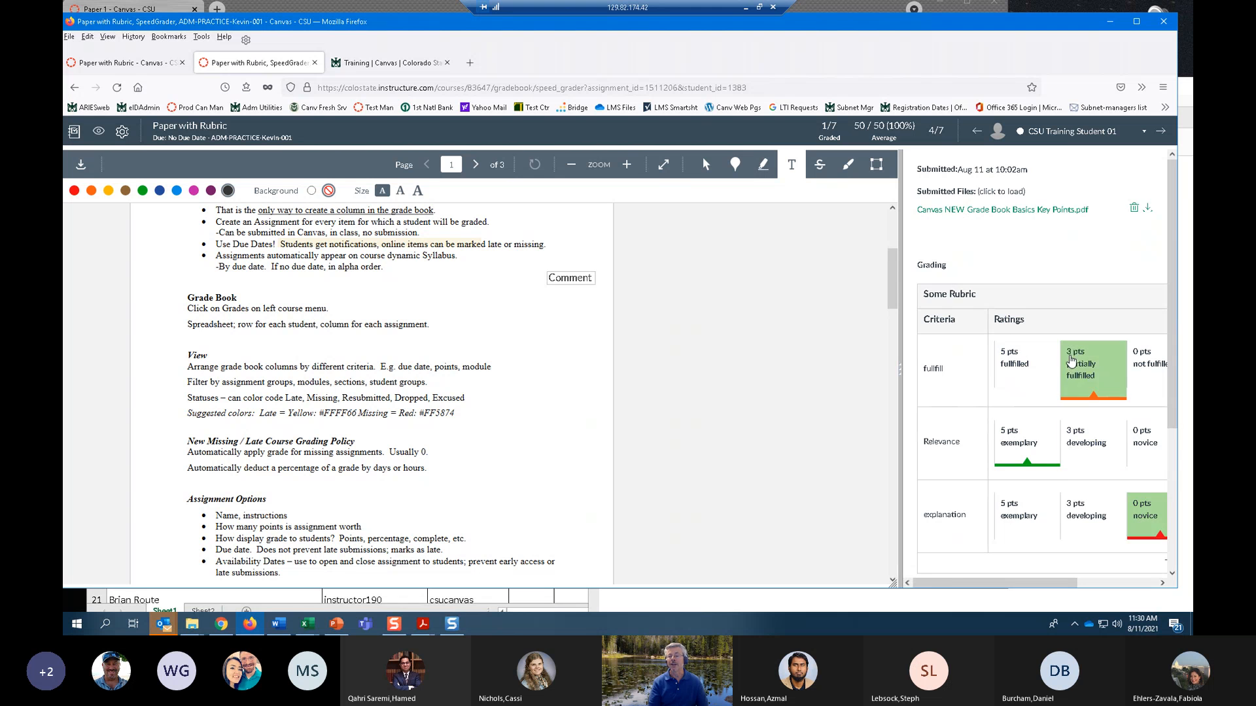
Check the rubric ratings for fullfill, Relevance and explanation and save the rubric assessment for this submission.
scroll(1065, 364, "down", 3)
scroll(1064, 364, "up", 3)
scroll(1063, 365, "down", 2)
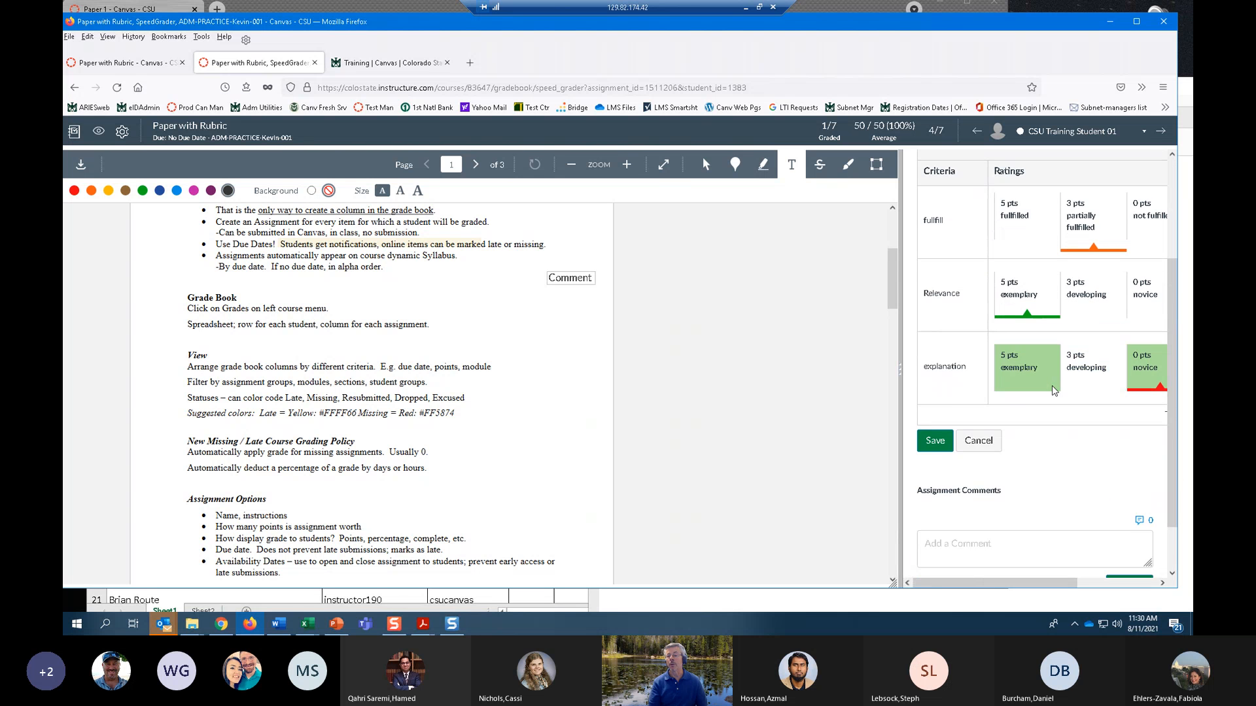
scroll(1061, 365, "down", 1)
left_click(935, 381)
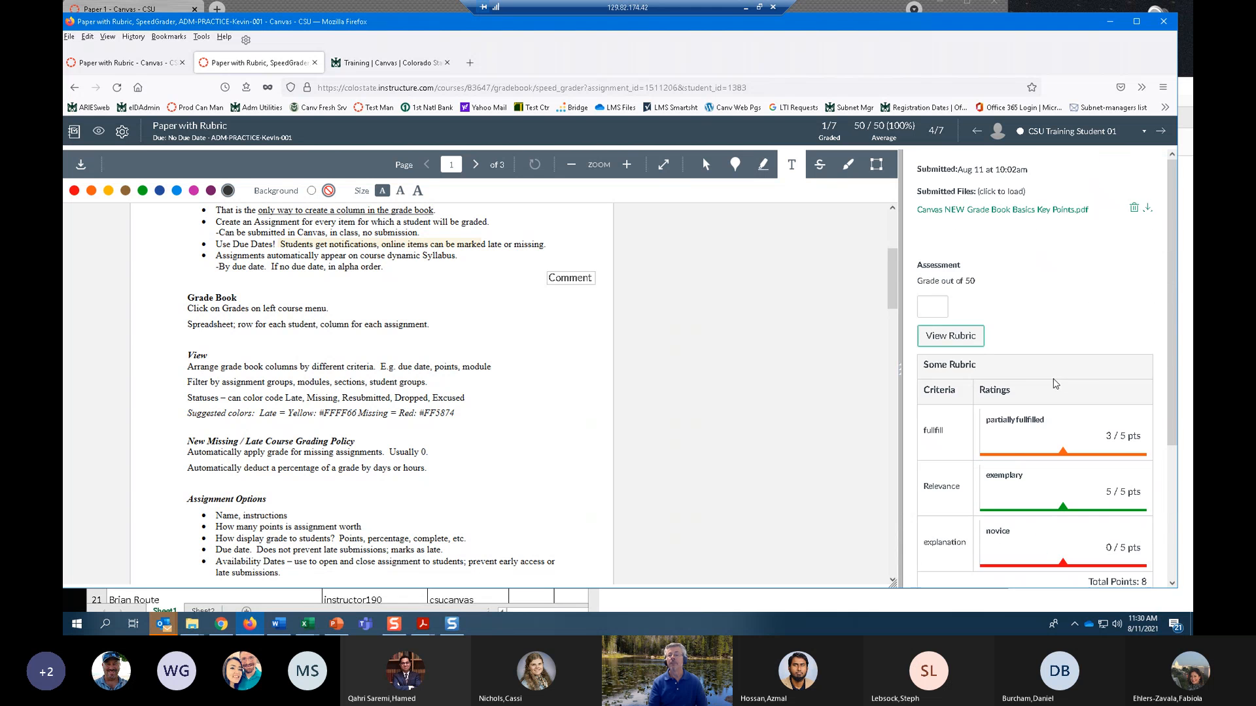
Submit the assignment comment "Nice" for this student's submission.
scroll(1103, 382, "down", 3)
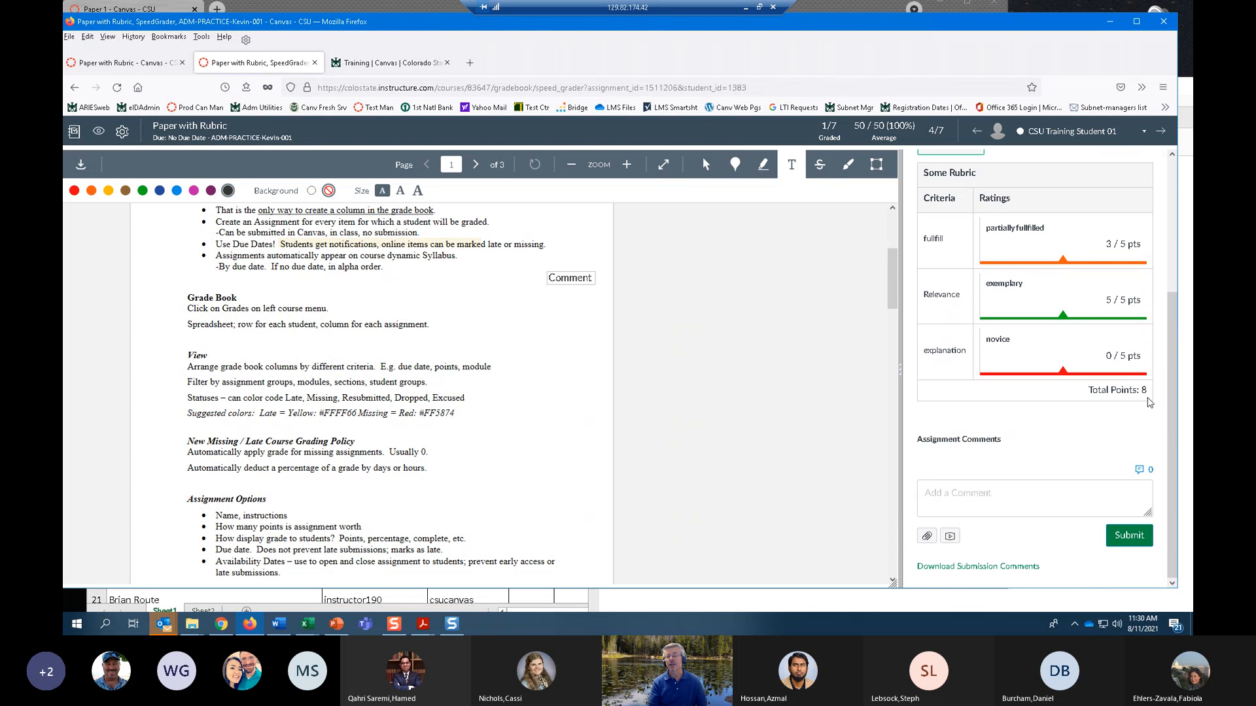
left_click(970, 494)
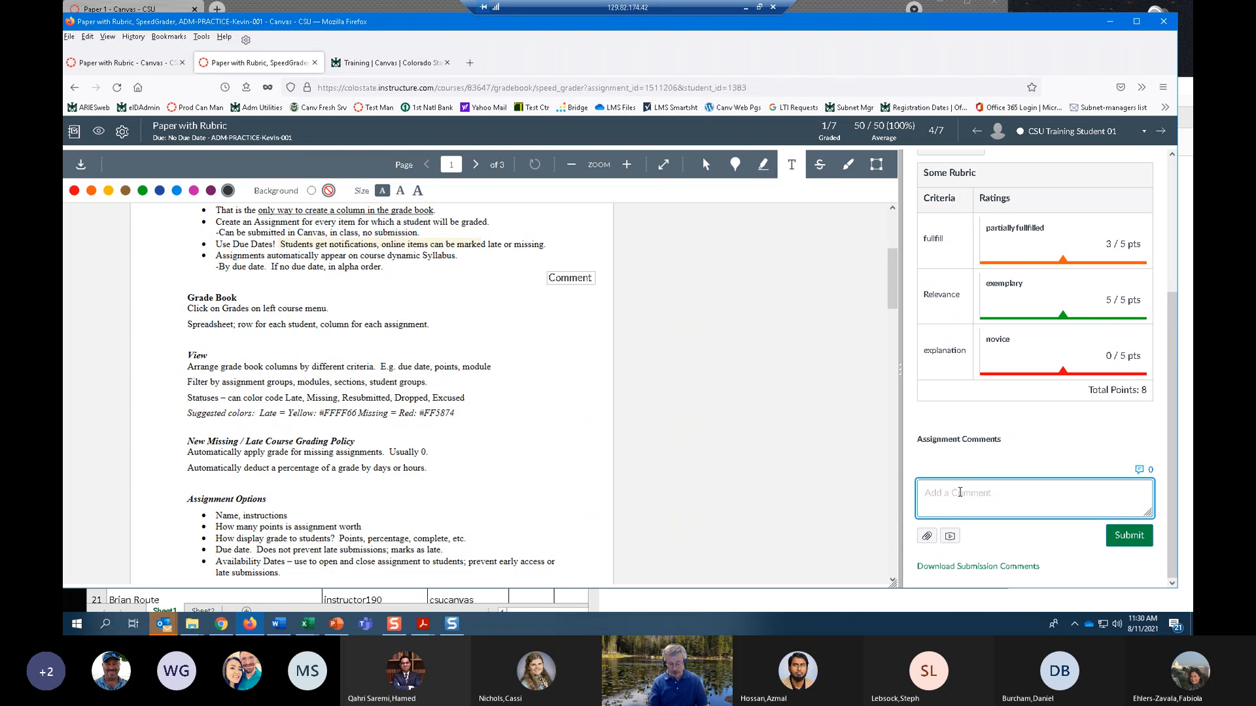
type("Nic")
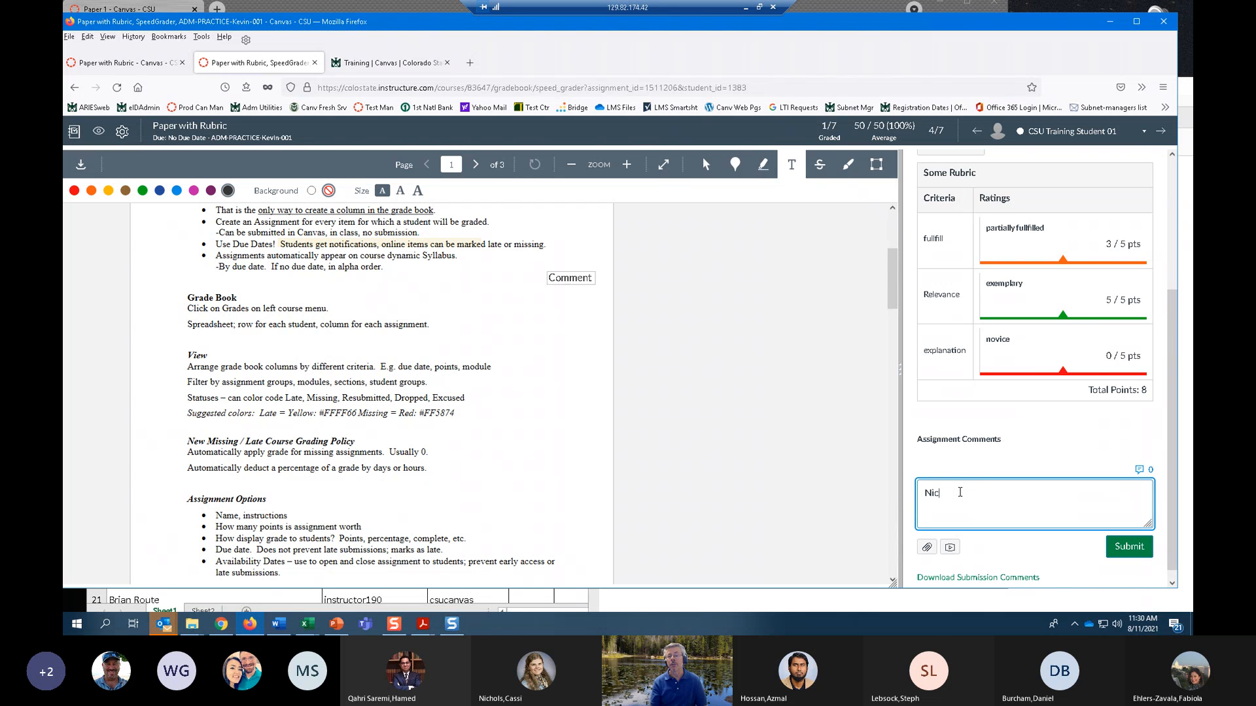
type("e")
left_click(1136, 551)
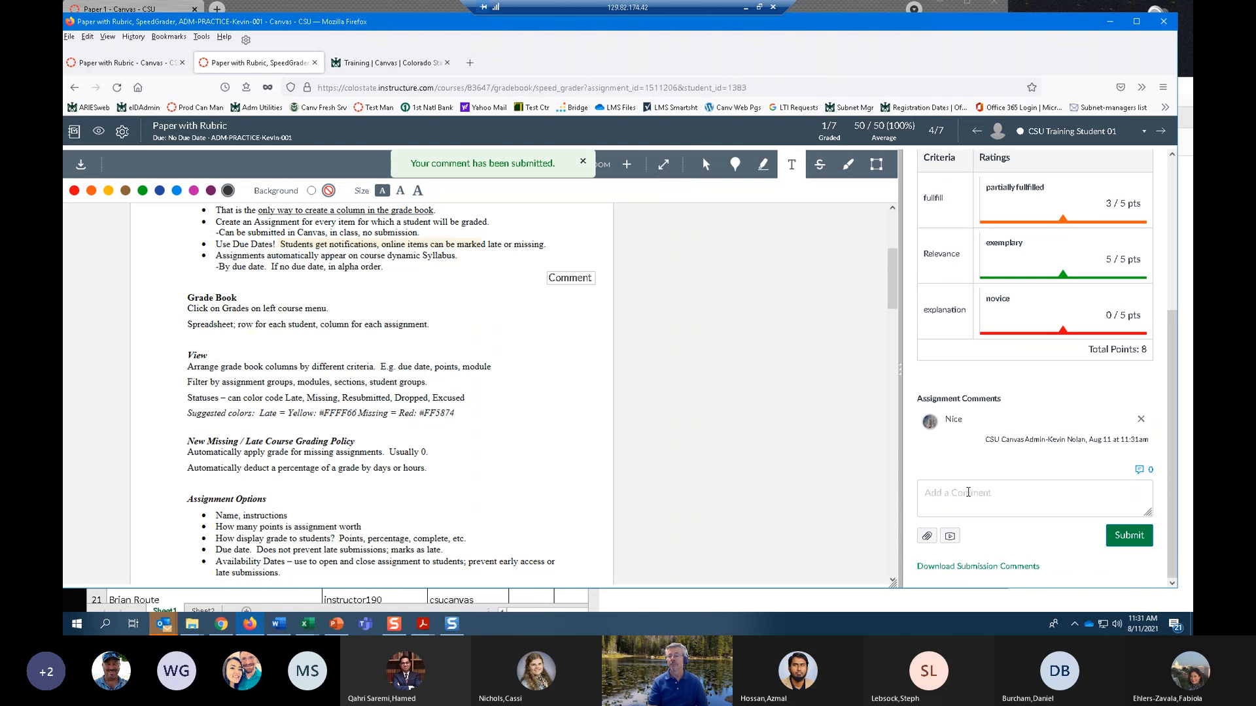
Submit a second assignment comment reading "iooji" on the same submission.
left_click(968, 492)
type("iooji")
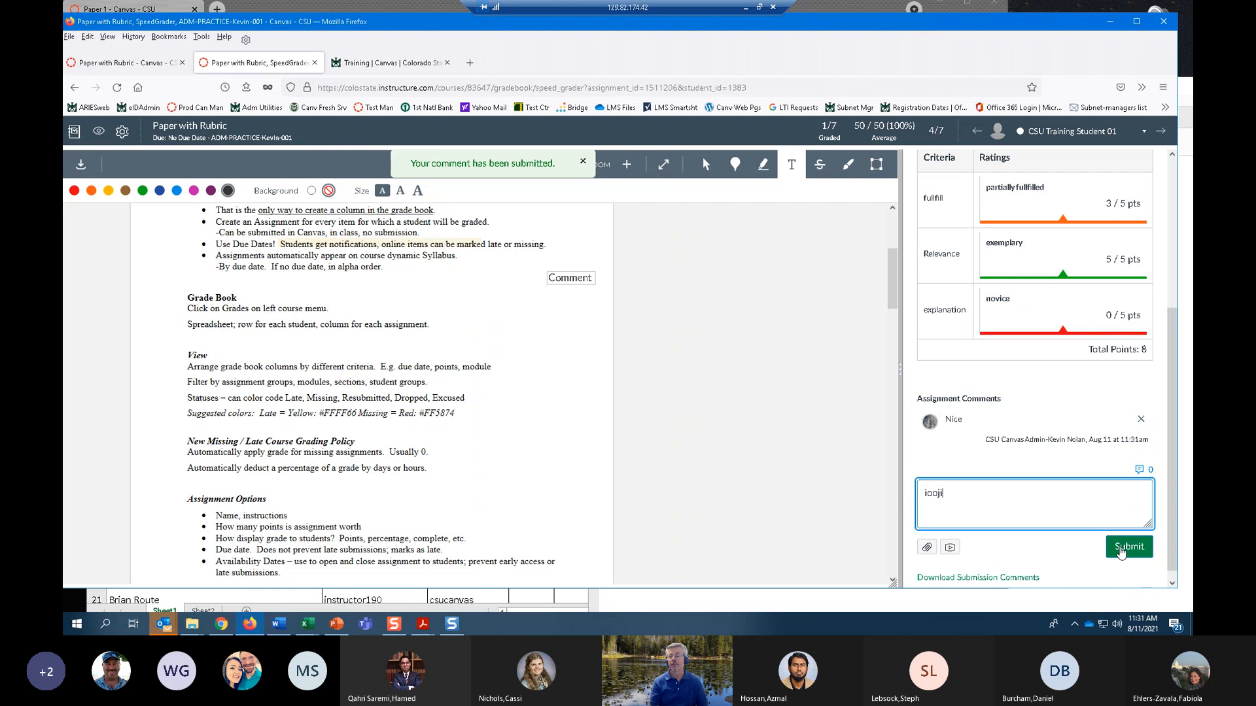
left_click(1121, 548)
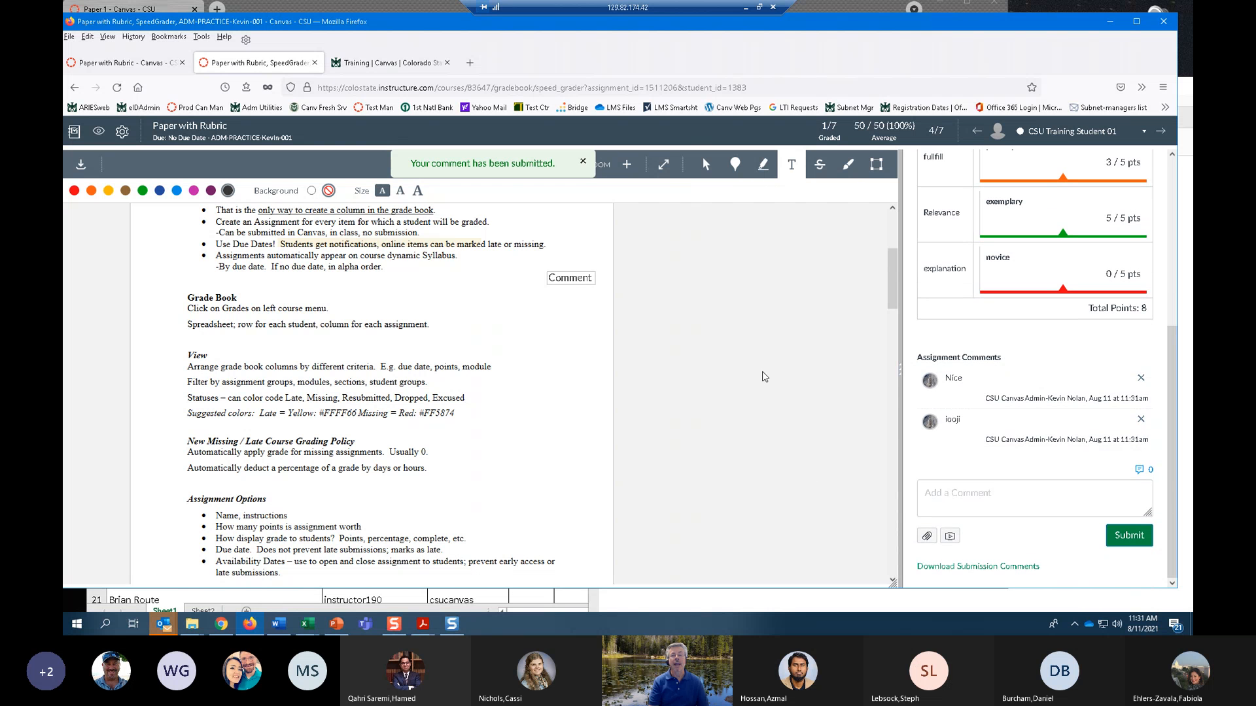
Switch to the student who submitted "Adding Questions to the Survey.docx" and review the annotations in that document.
scroll(756, 398, "up", 3)
scroll(969, 407, "up", 1)
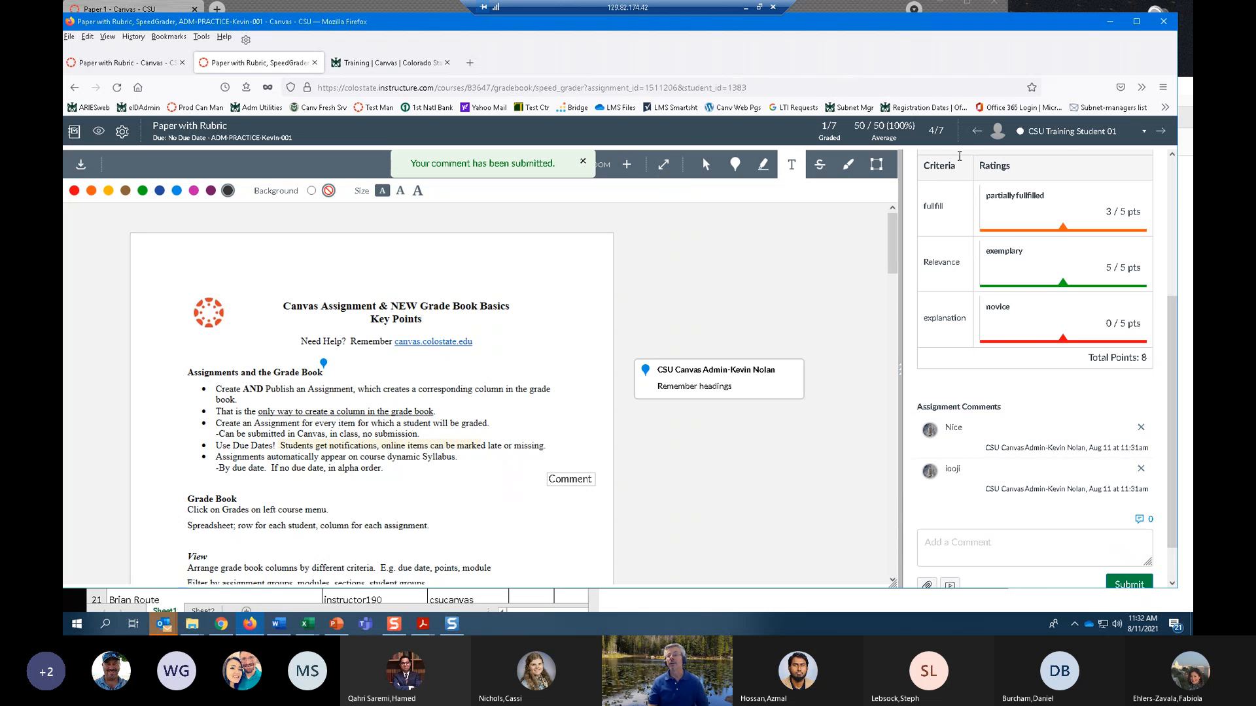
left_click(1145, 131)
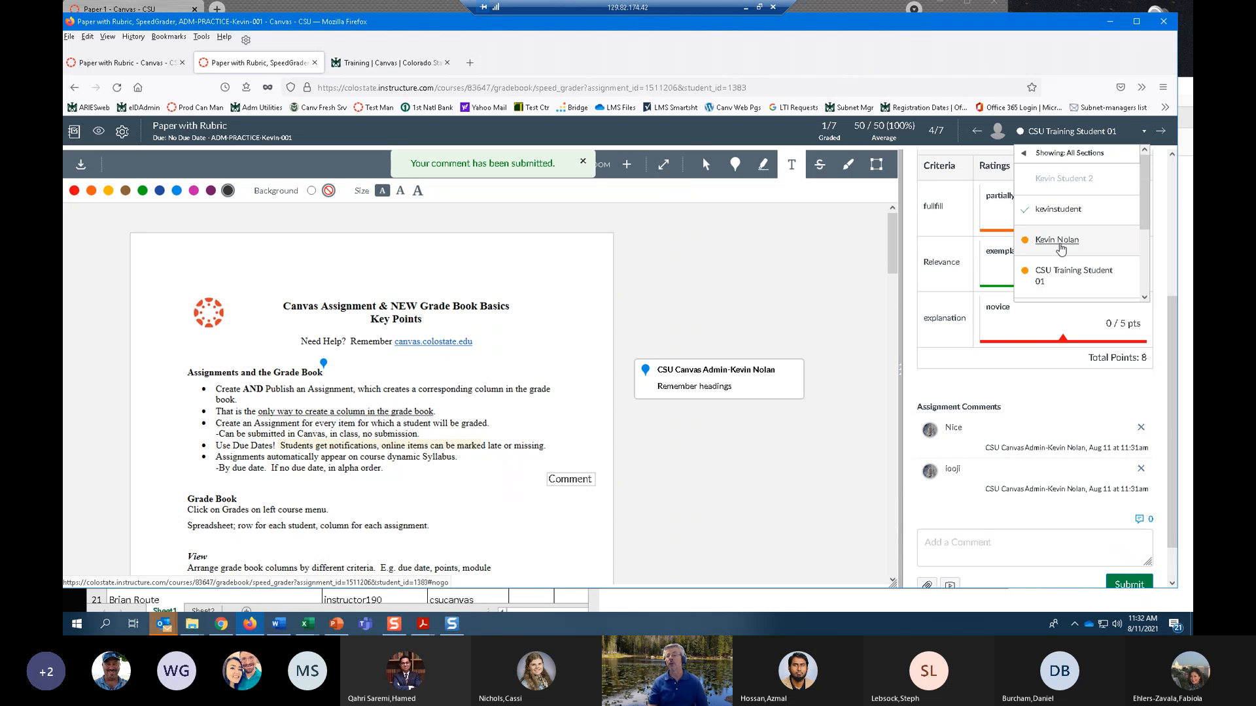
left_click(1057, 241)
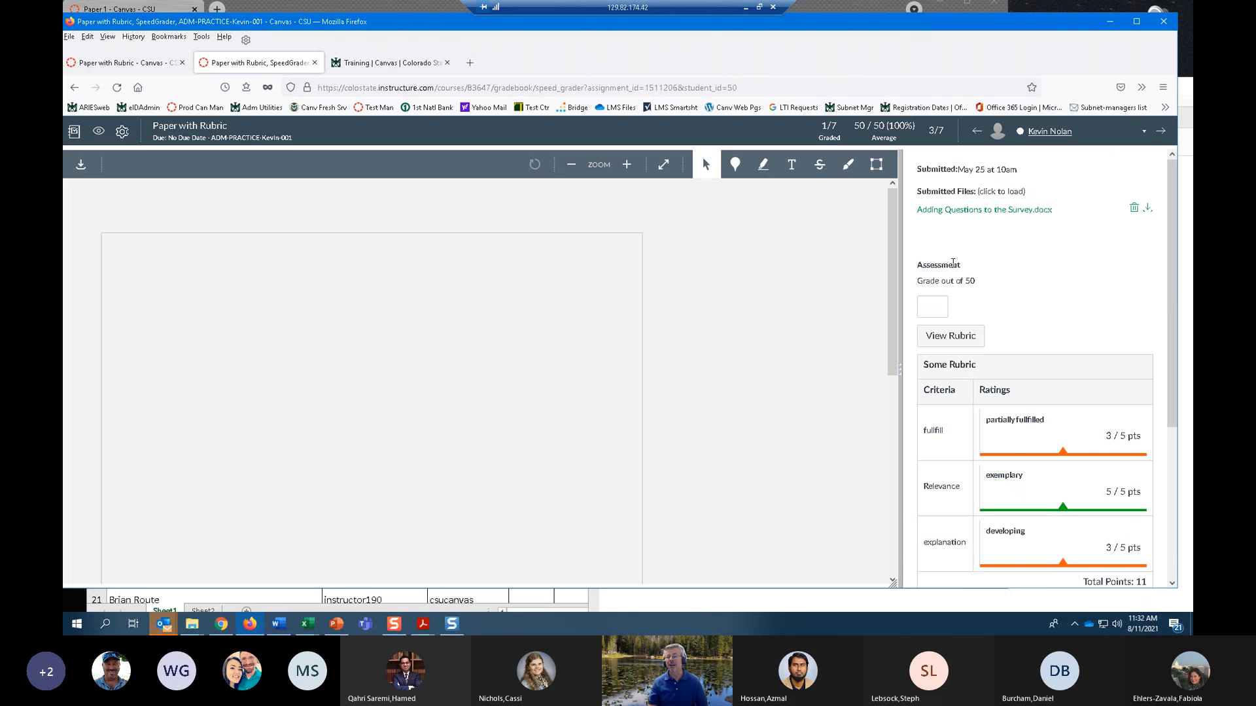
scroll(638, 370, "down", 3)
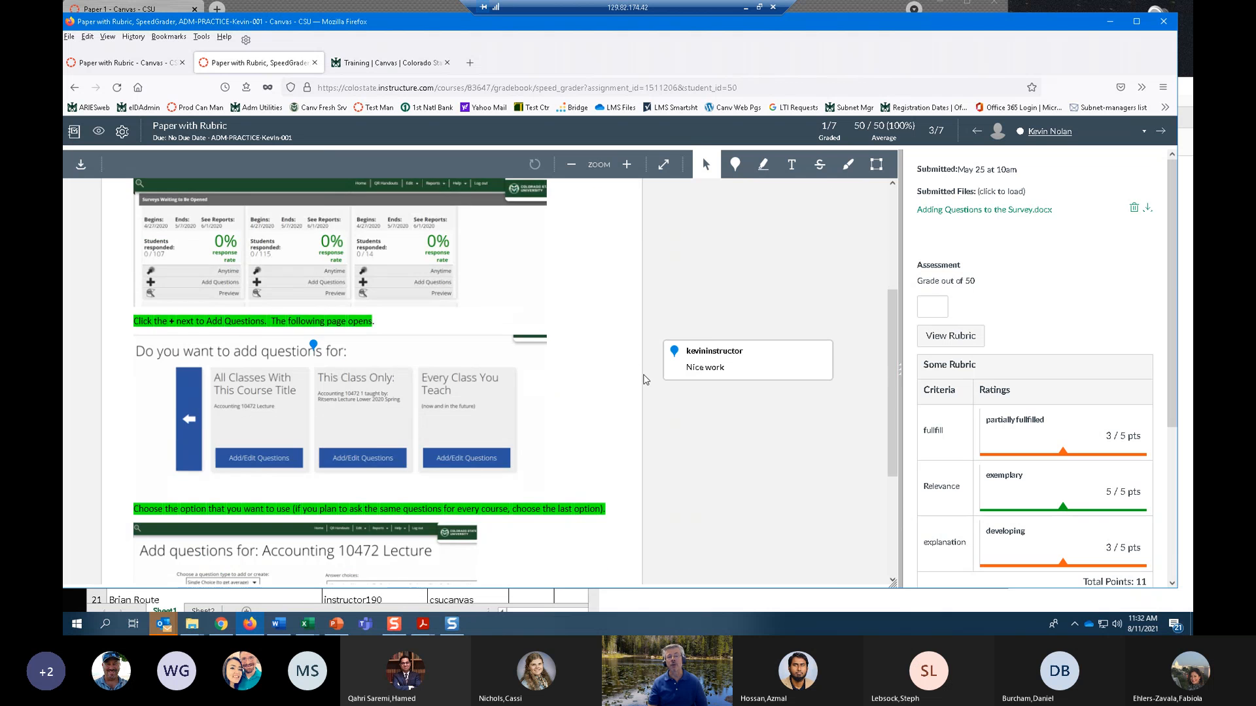
scroll(750, 298, "up", 3)
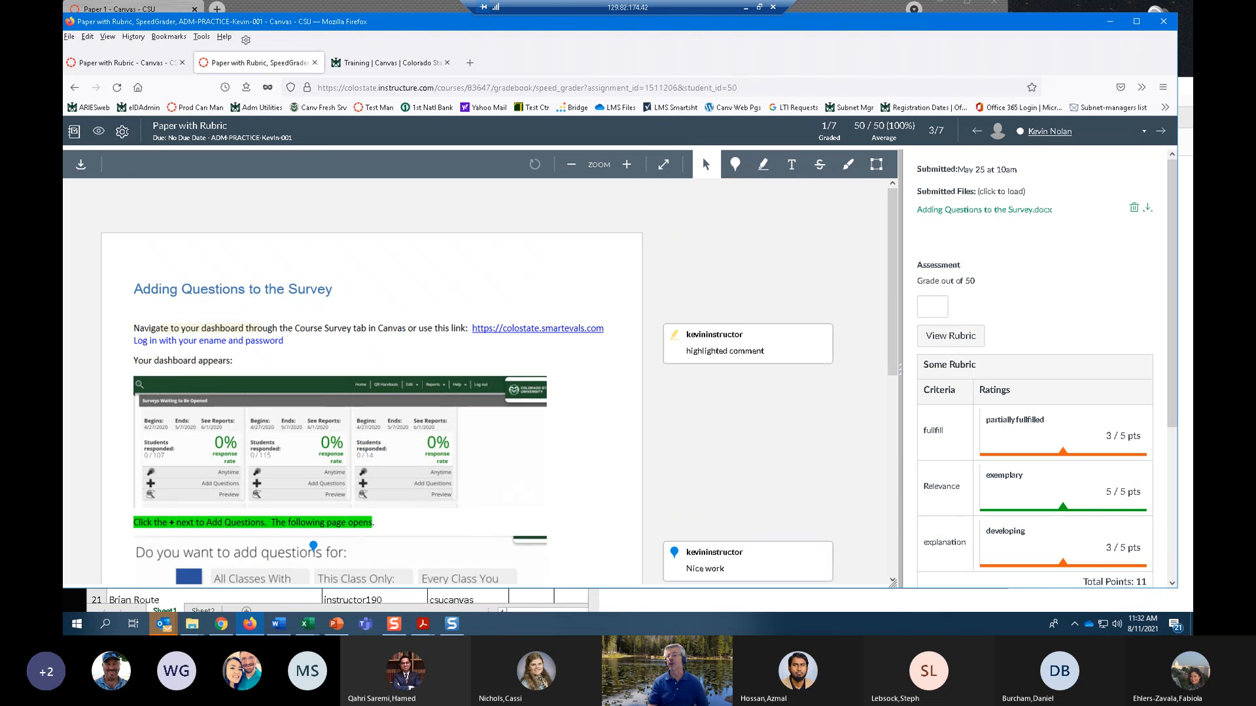
Minimize the SpeedGrader window, return to the Paper 1 assignment page, and cancel the unsaved "Rubric for Papers".
left_click(1143, 133)
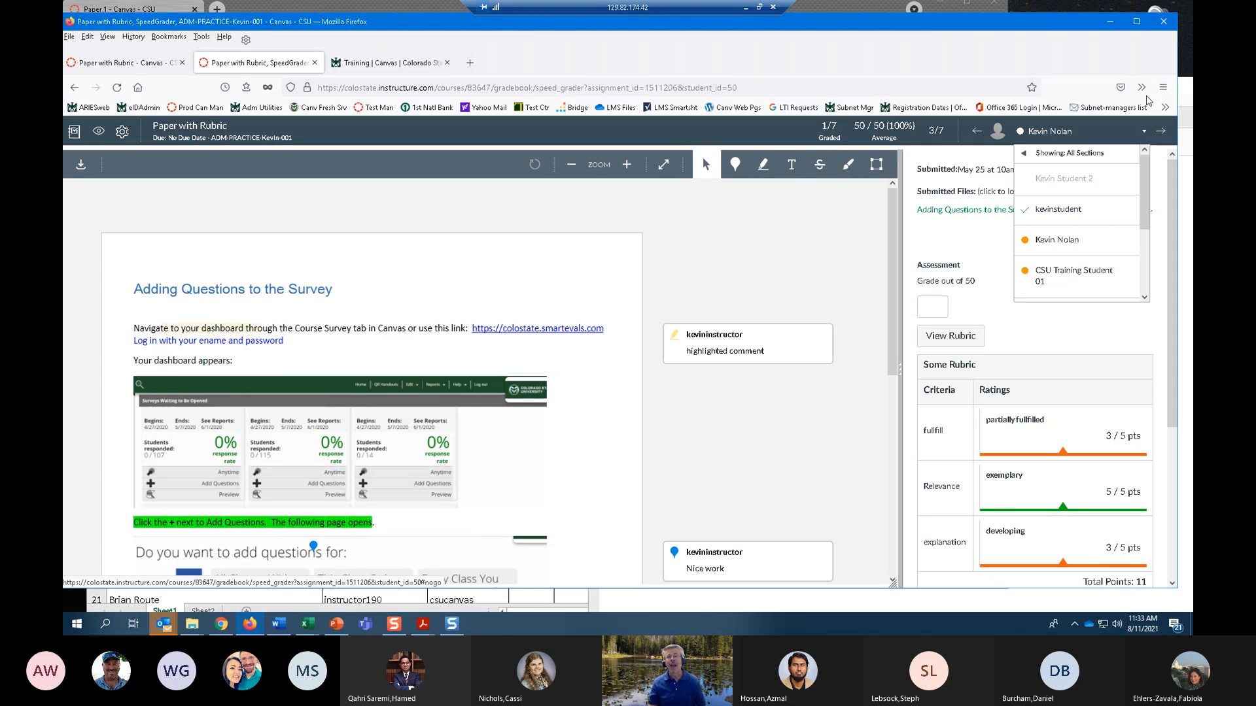
left_click_drag(788, 35, 714, 31)
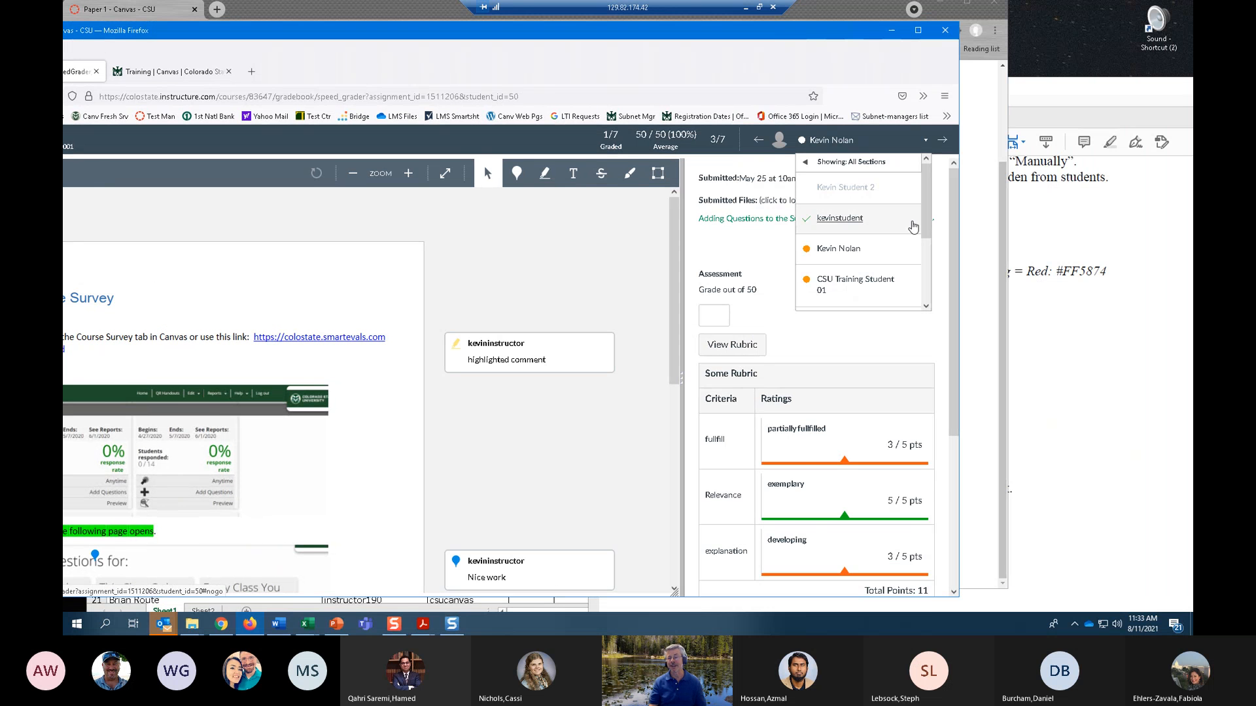
left_click(1091, 456)
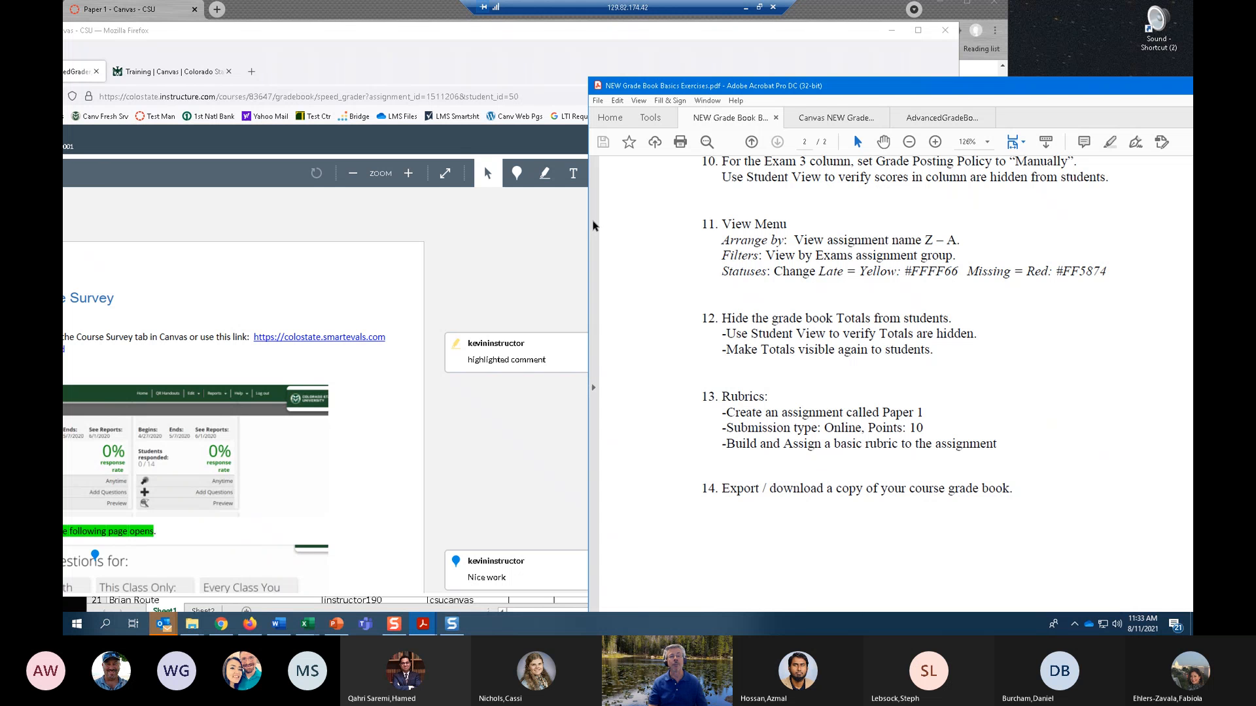
left_click(499, 37)
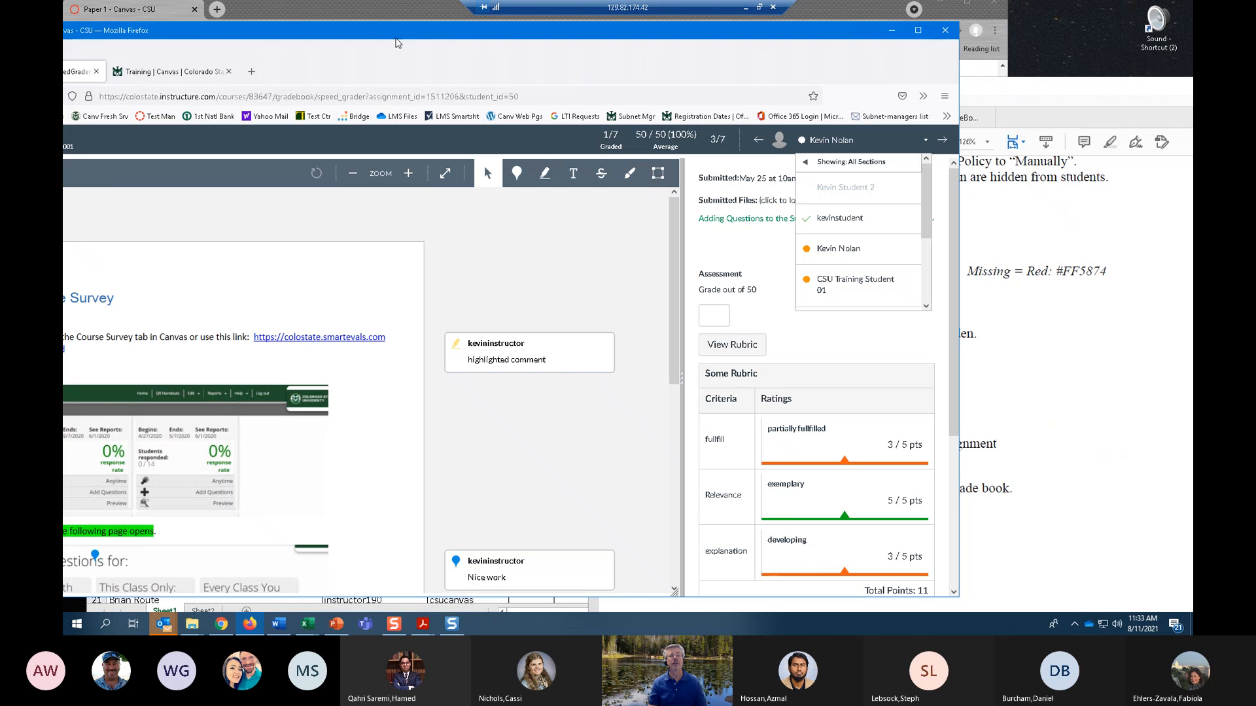
left_click_drag(399, 37, 652, 3)
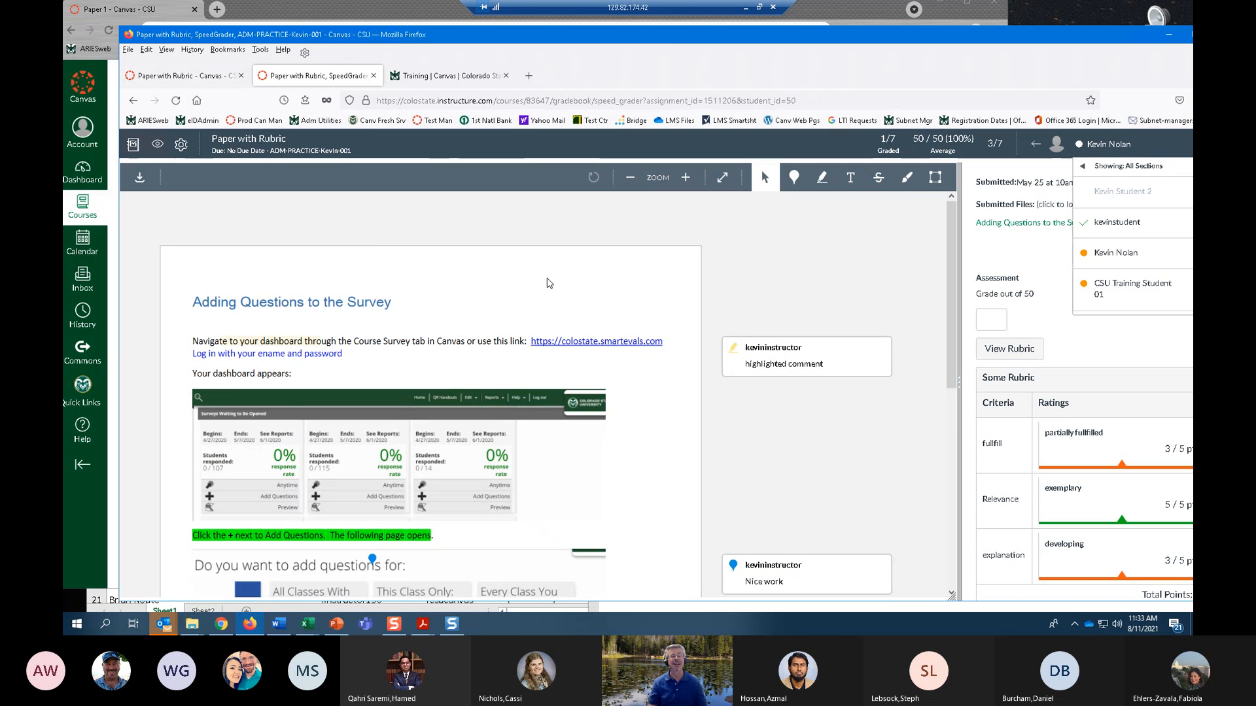
left_click(1169, 34)
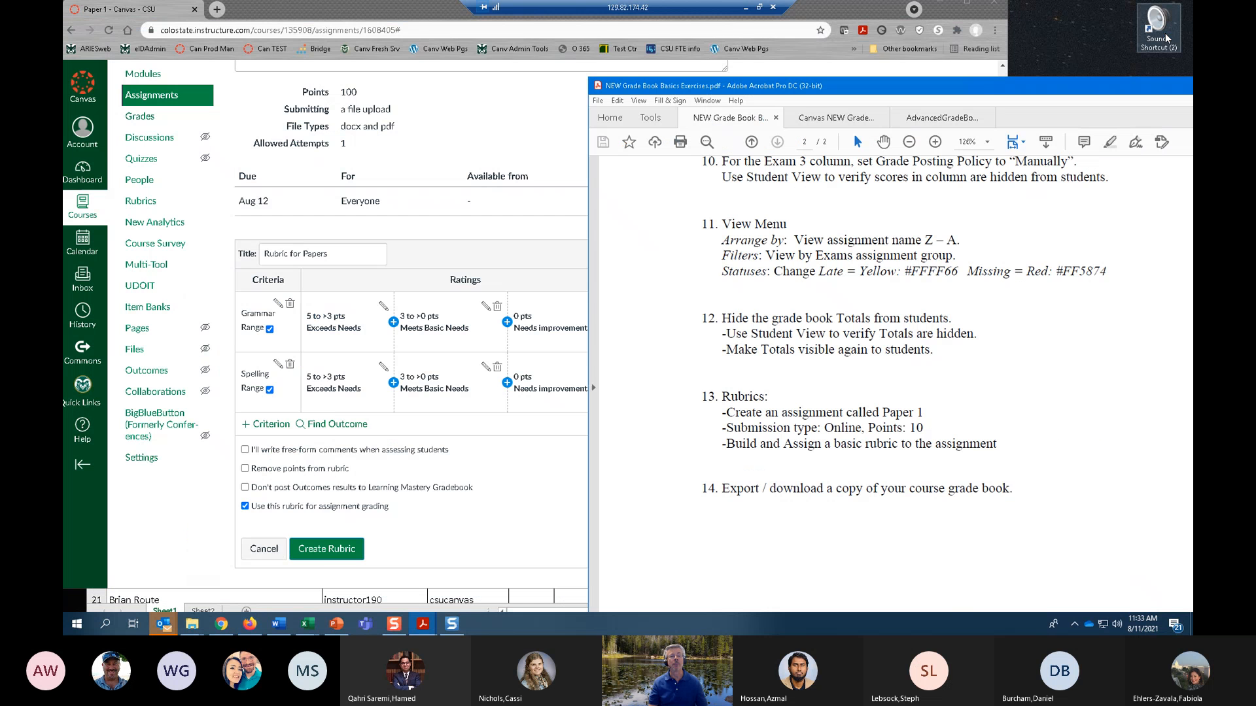
left_click(533, 547)
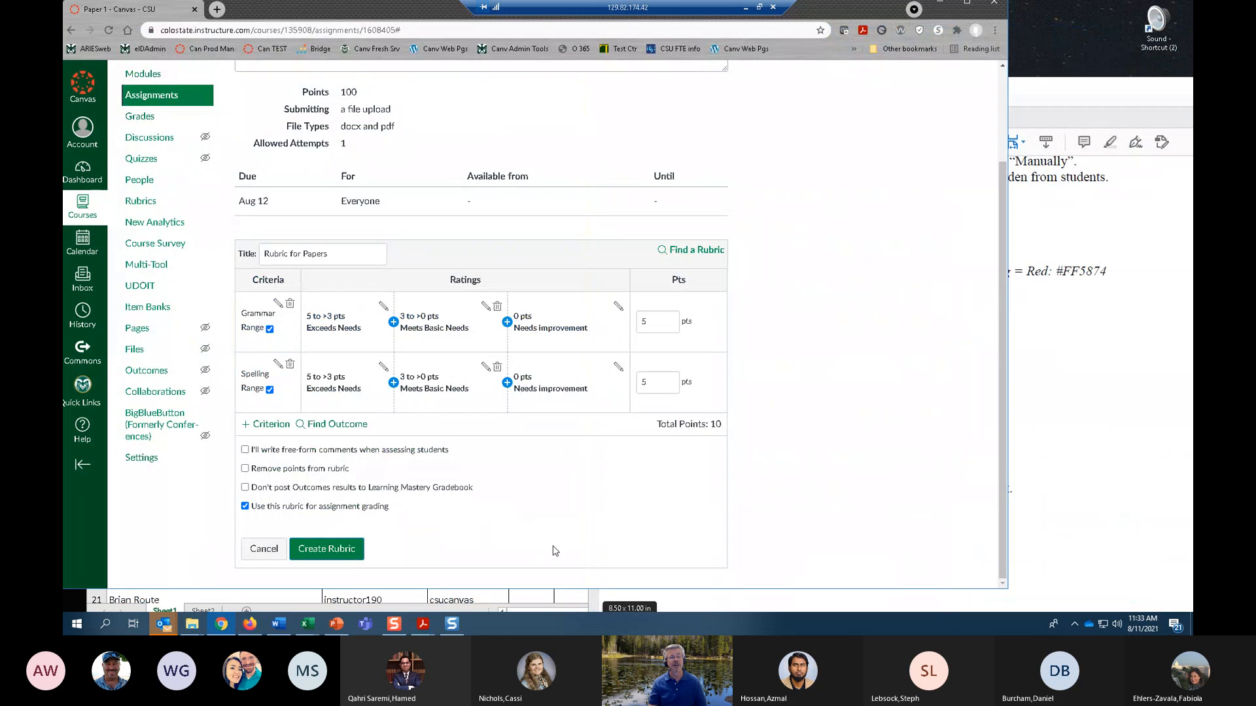
left_click(264, 550)
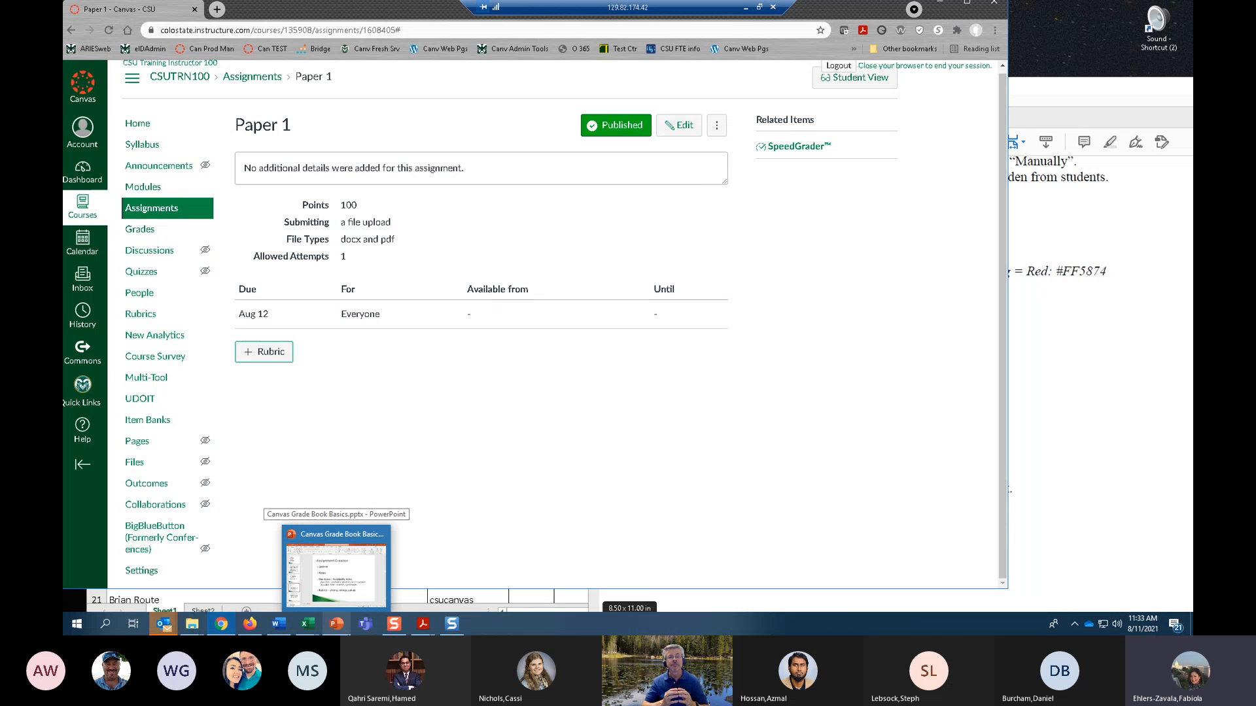
Start a new rubric for Paper 1 and add a 3-point rating titled "Meets Basic Needs" between Full Marks and No Marks.
left_click(263, 351)
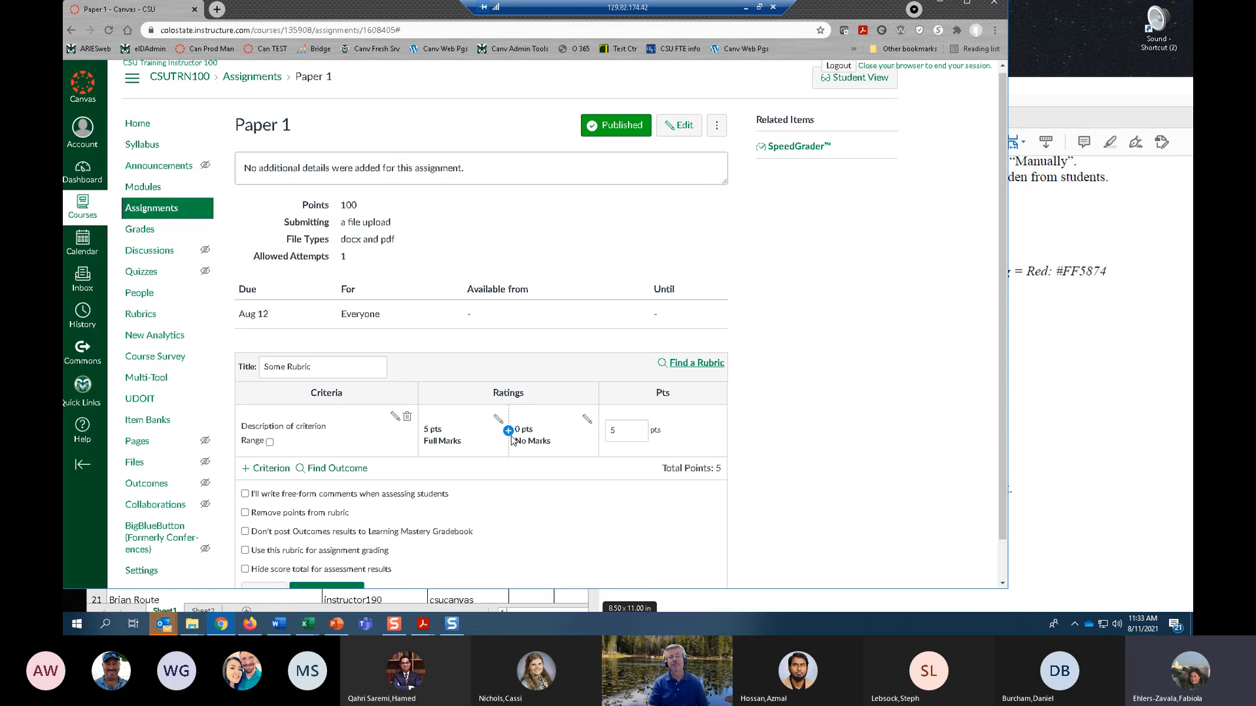
key("ctrl+plus")
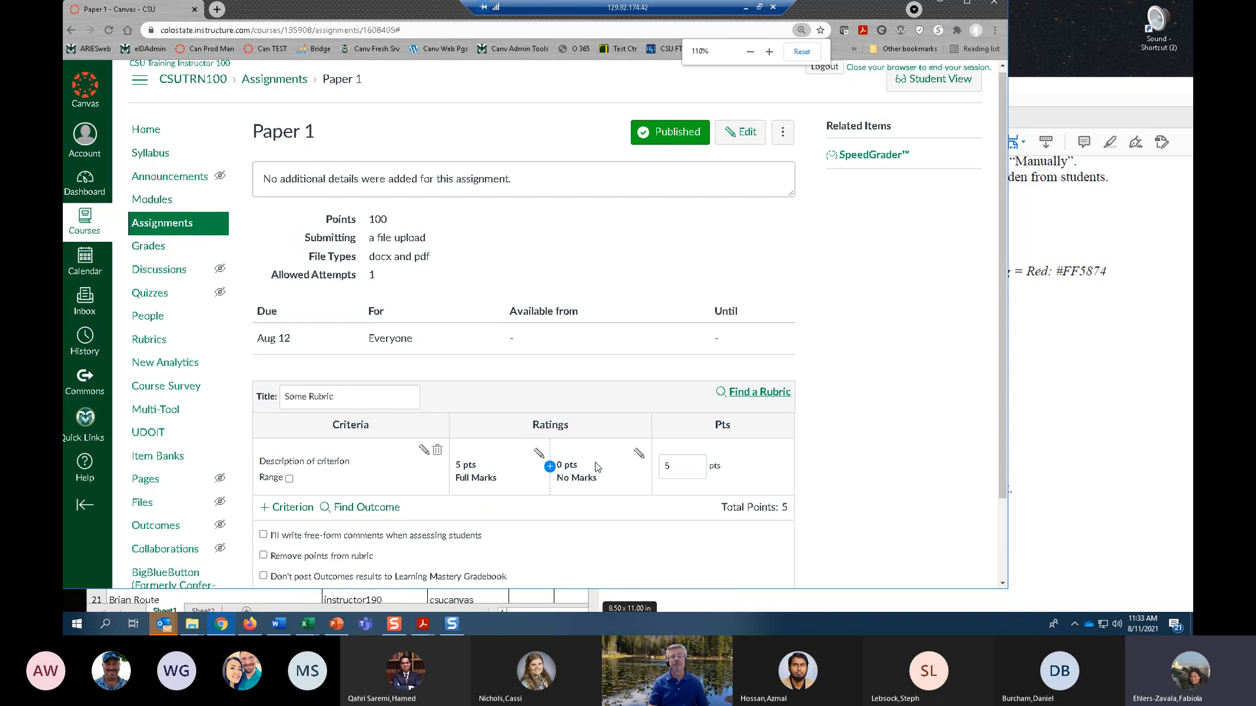
scroll(596, 468, "down", 2)
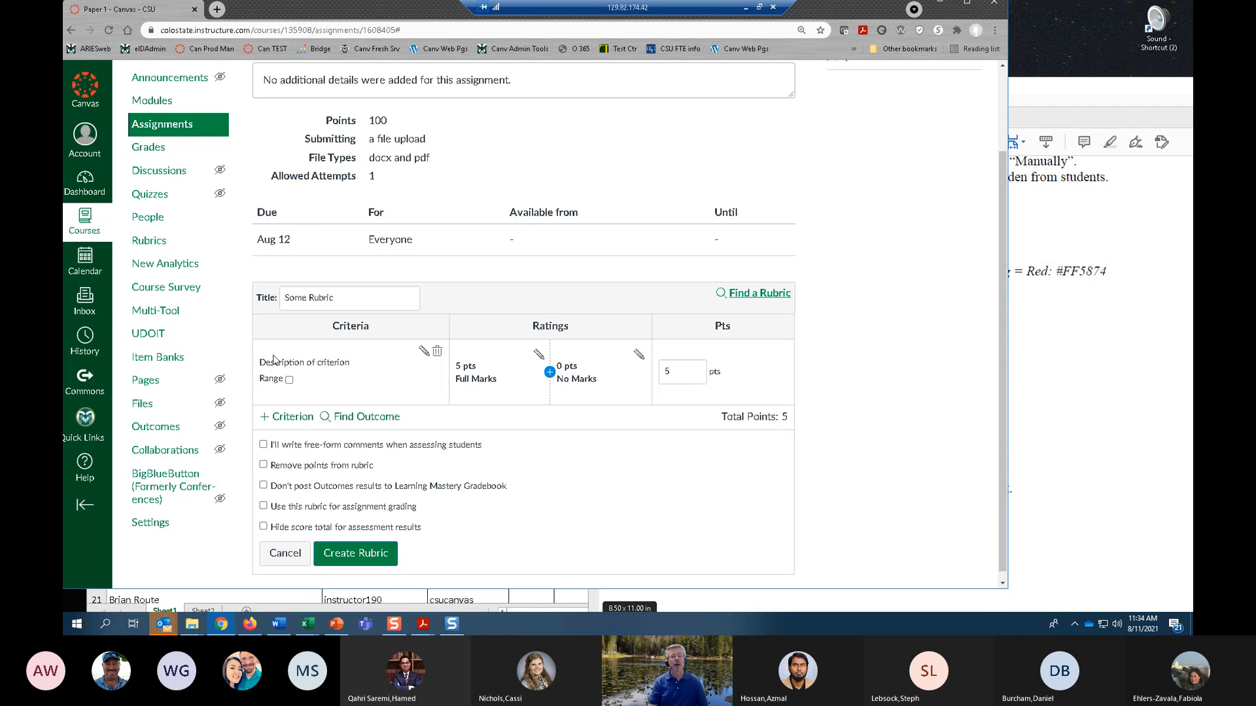
left_click(550, 372)
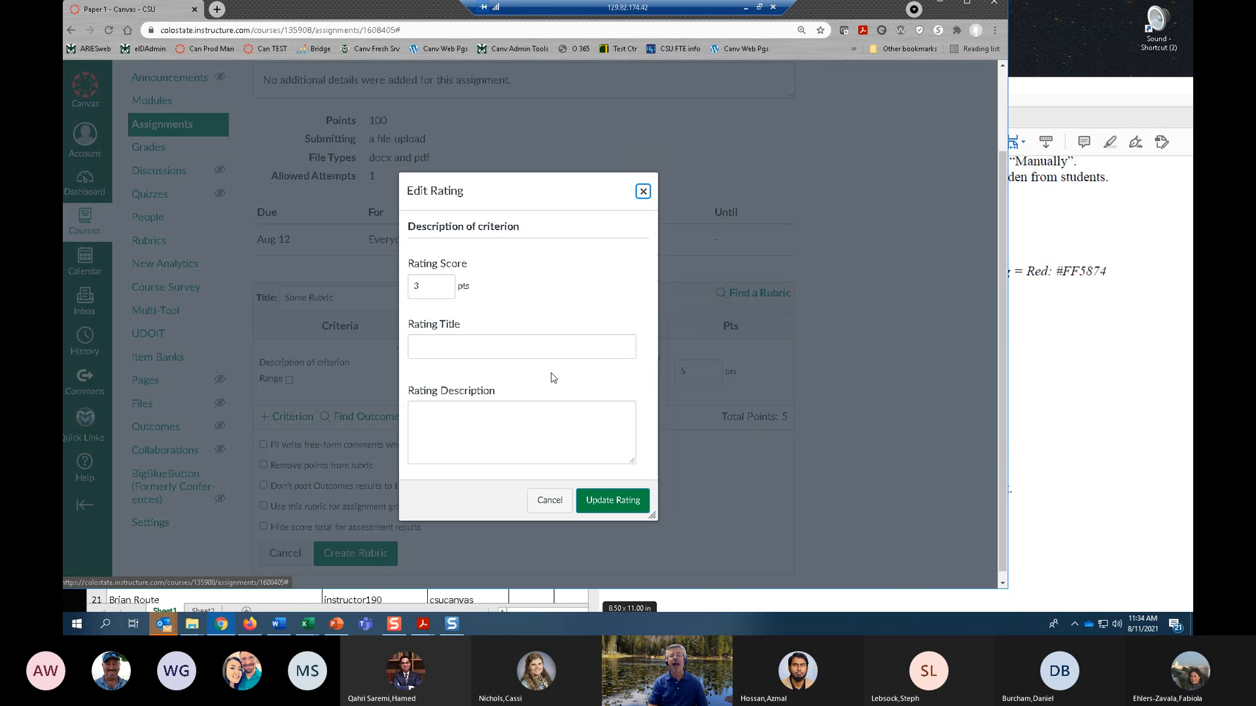
left_click(455, 347)
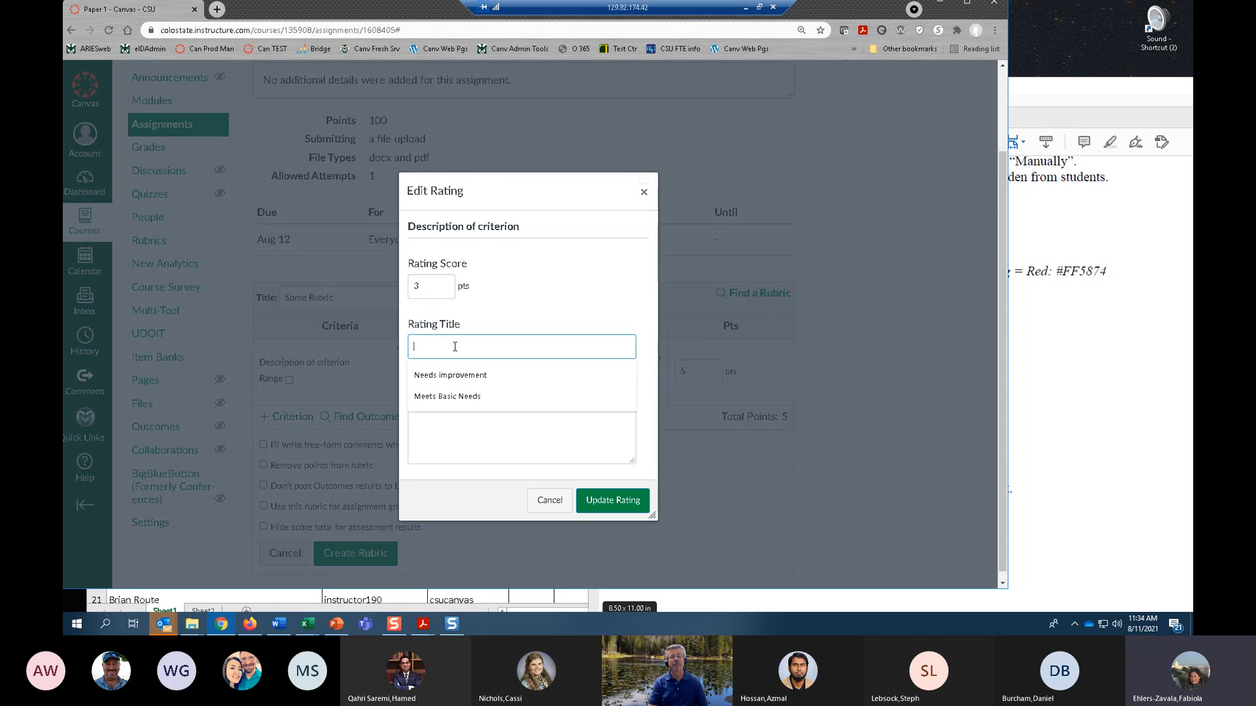
left_click(465, 398)
left_click(612, 509)
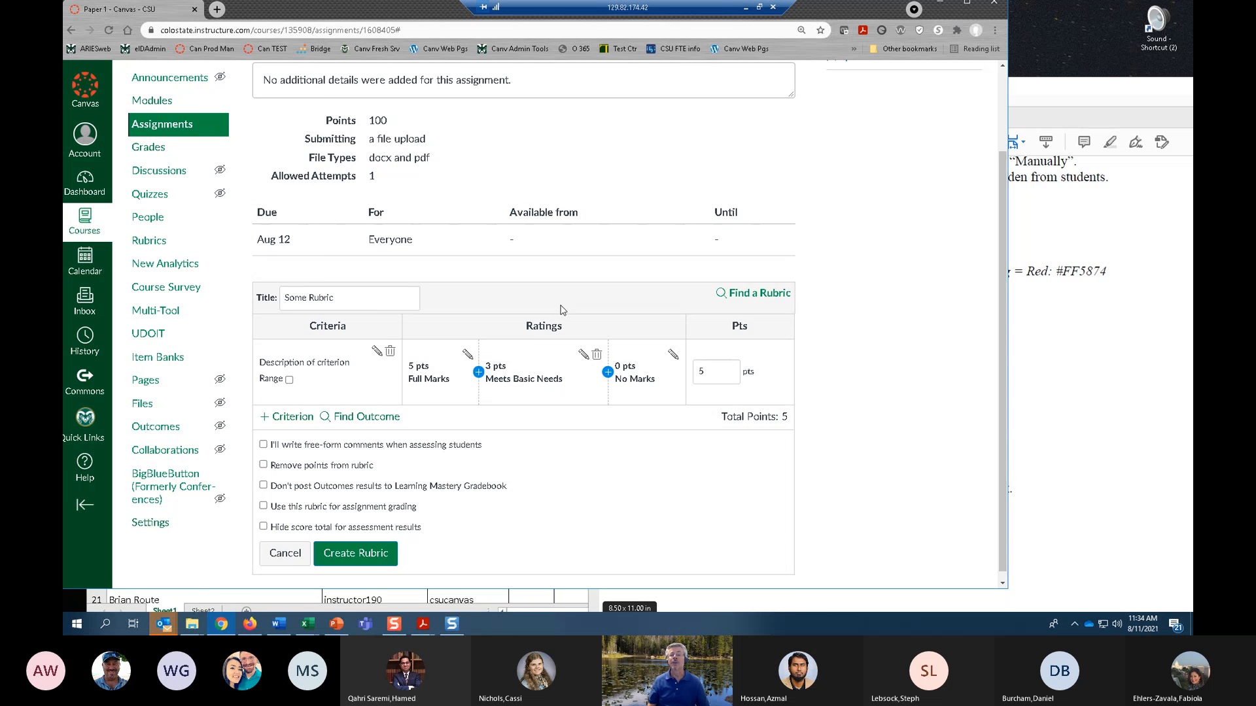
Export the CSUTRN100 grade book as a CSV file, look at it in Excel, and minimize the open workbooks.
scroll(556, 287, "up", 2)
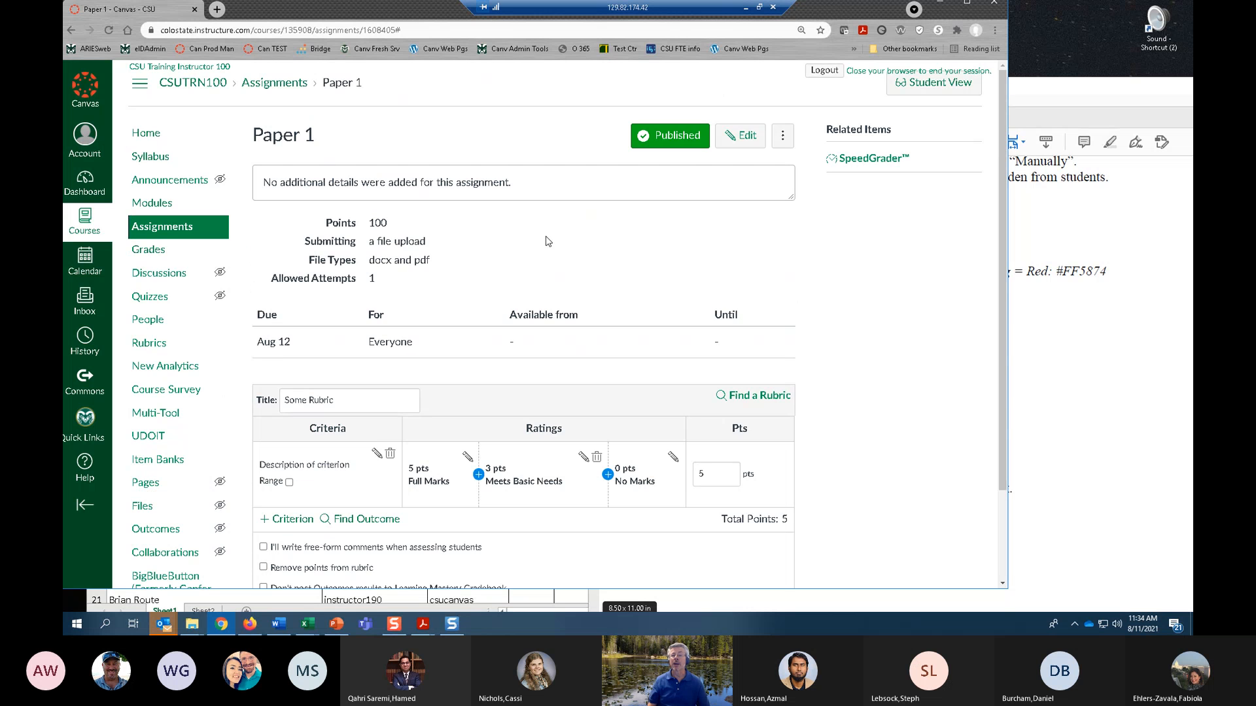
left_click(162, 257)
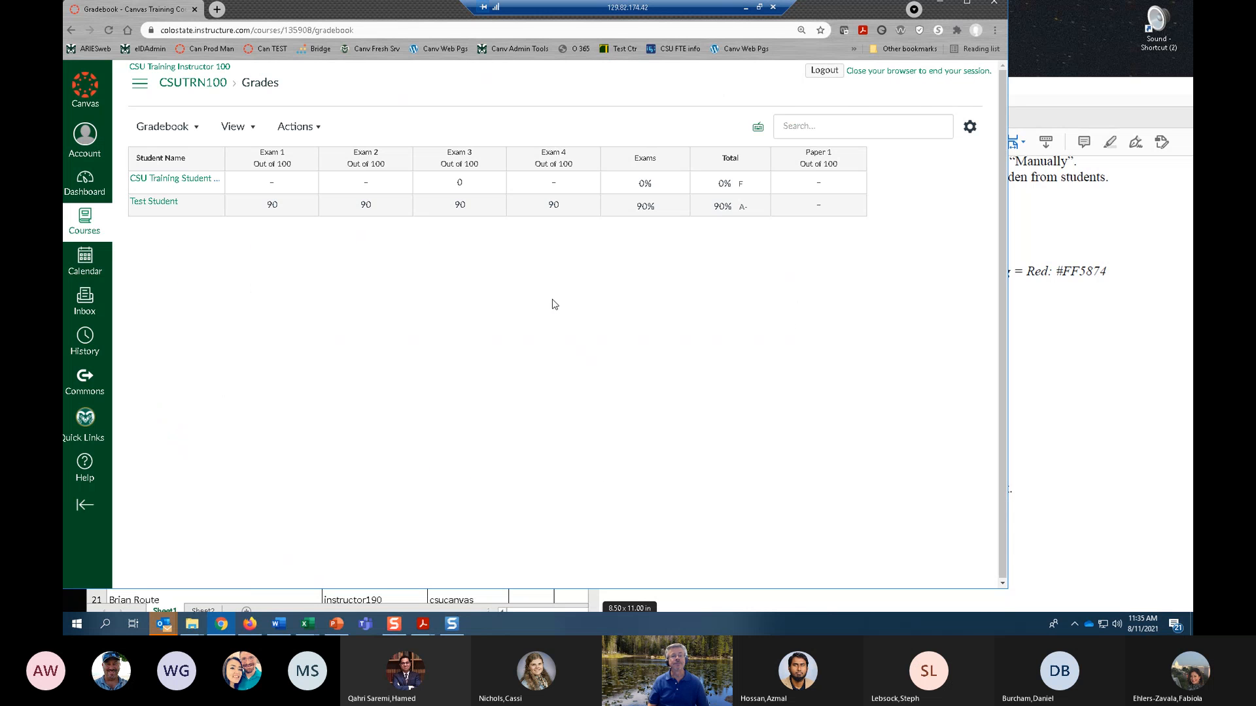
left_click(318, 133)
left_click(291, 183)
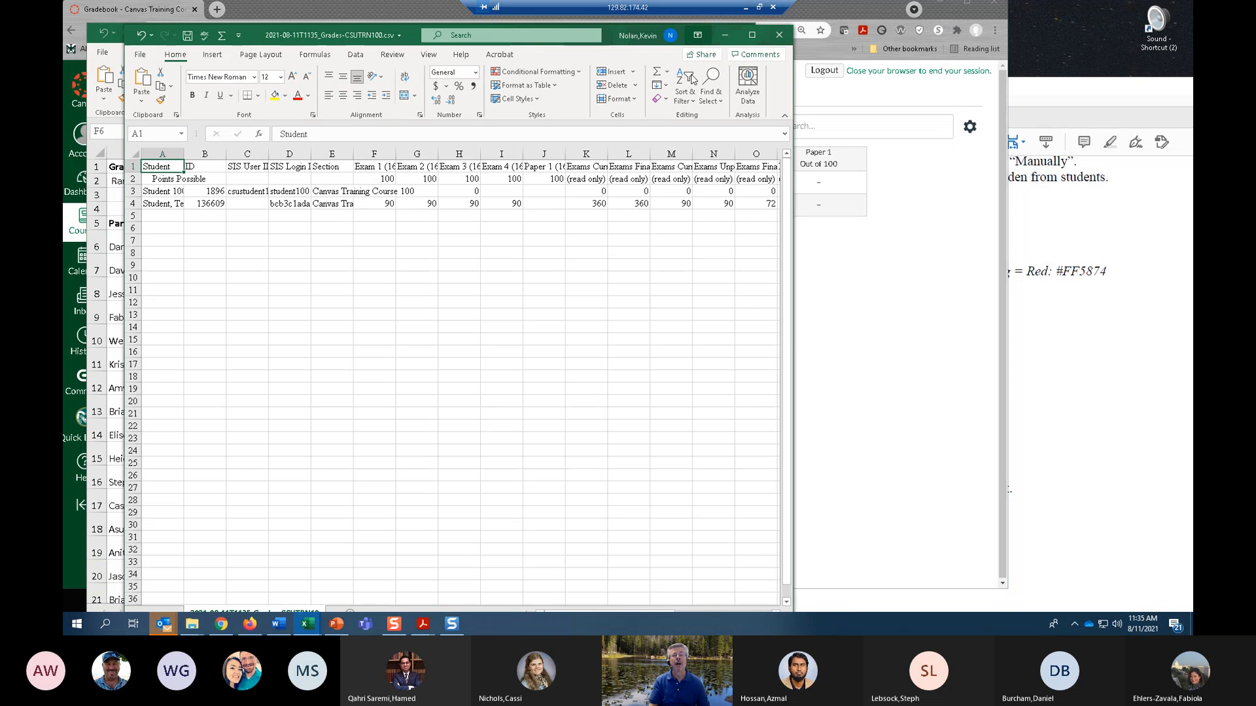
left_click(725, 35)
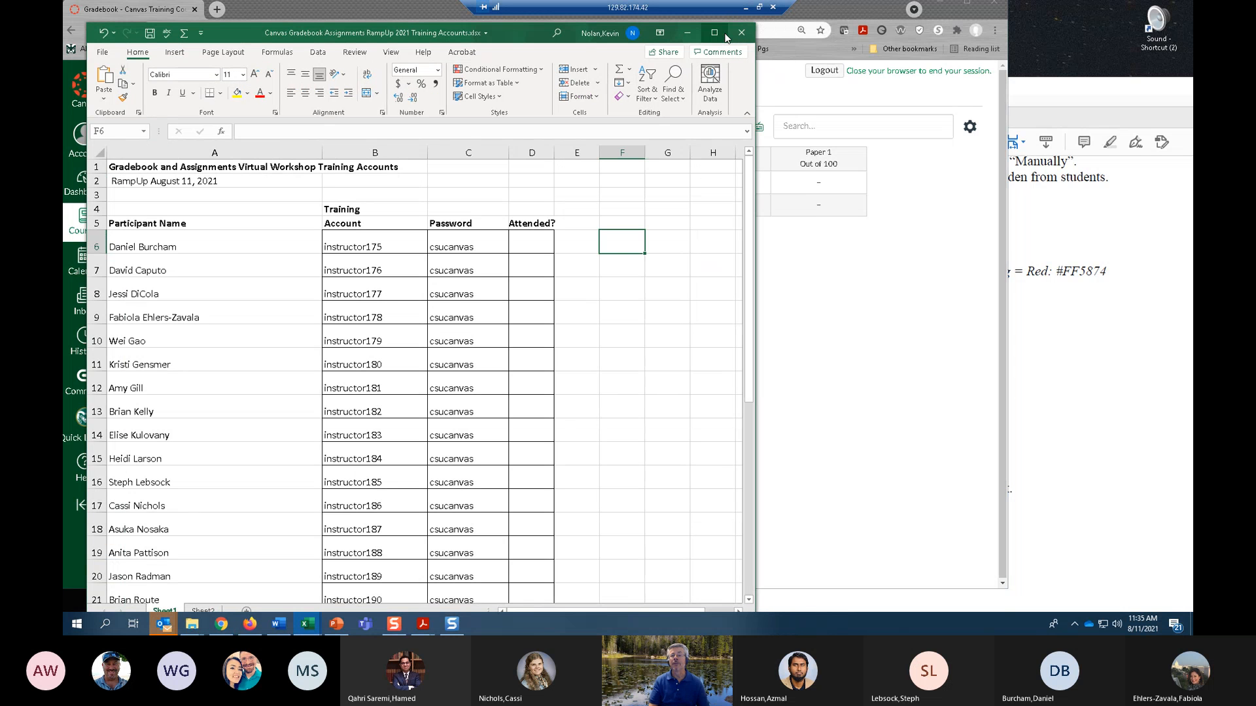
left_click(684, 33)
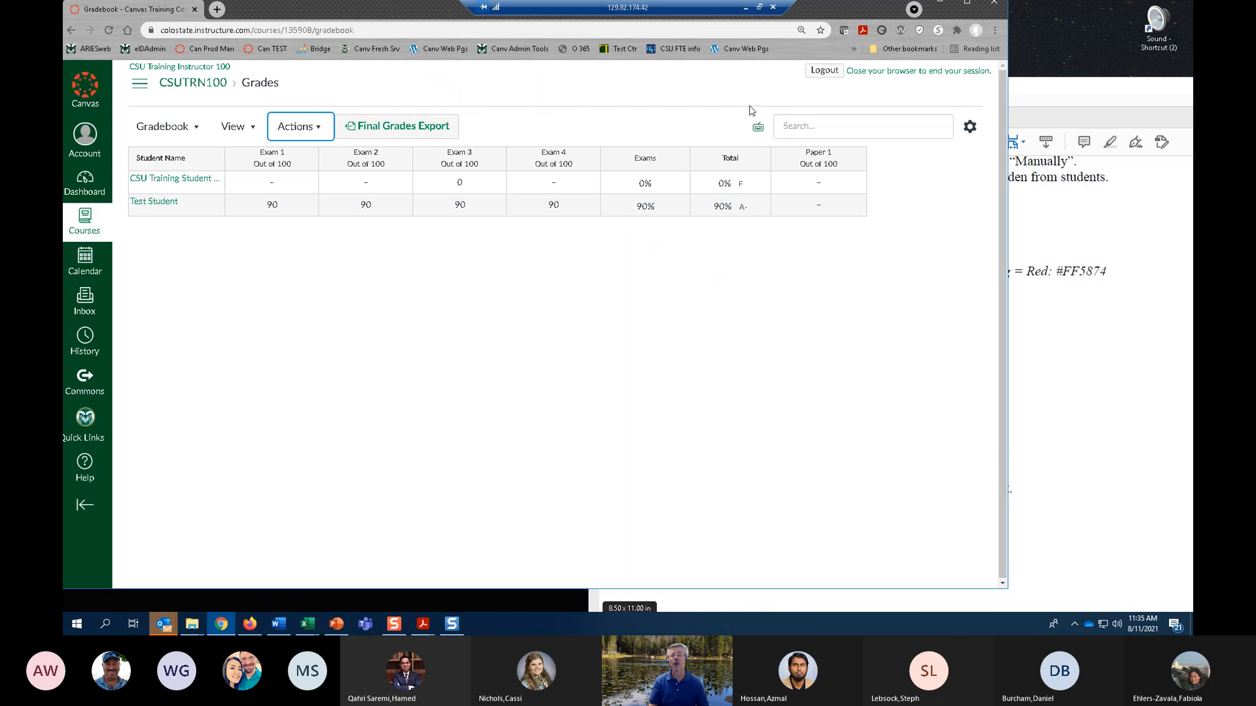
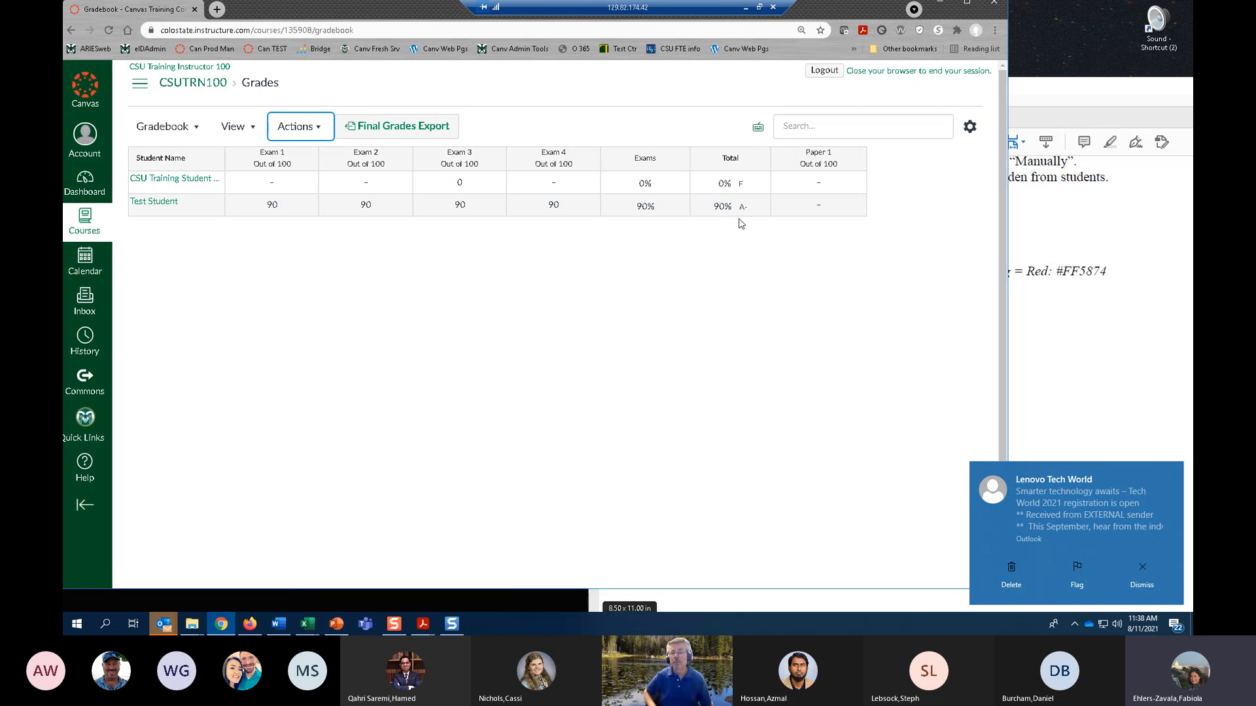
Dismiss the mail notification and move the Total column to the front of the CSUTRN100 grade book.
left_click(1144, 573)
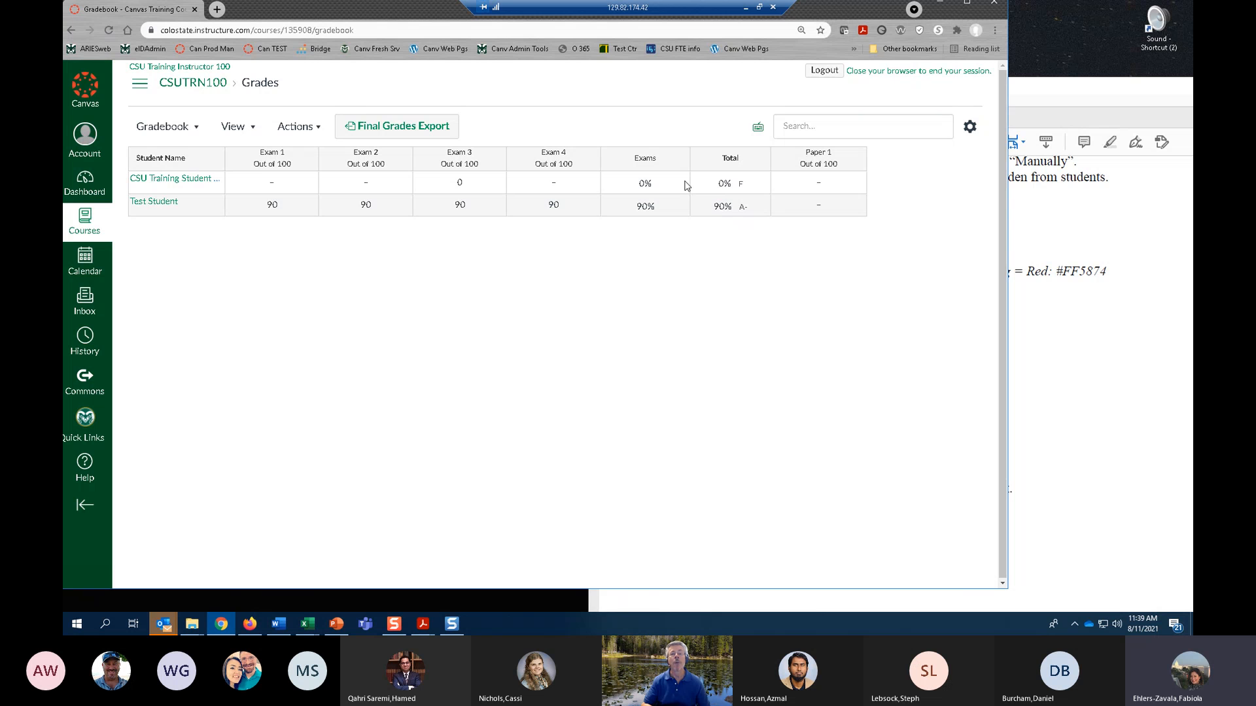
left_click_drag(403, 9, 456, 28)
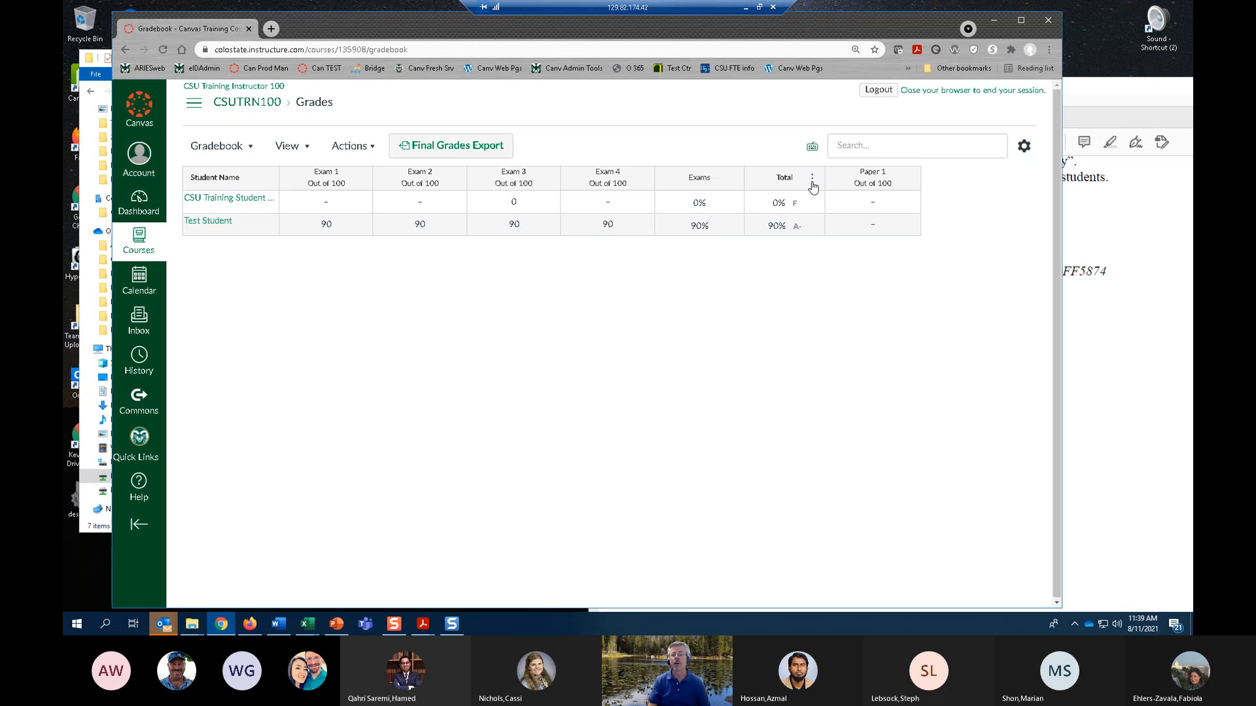
left_click(812, 185)
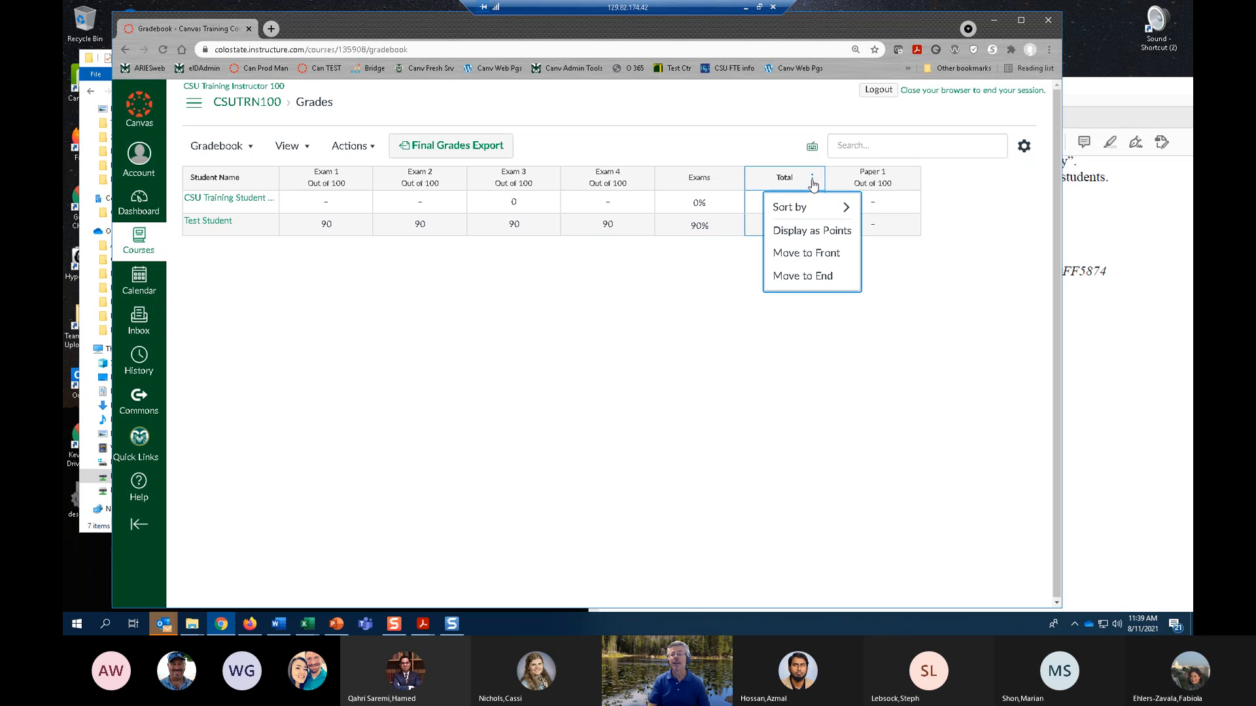
left_click(822, 259)
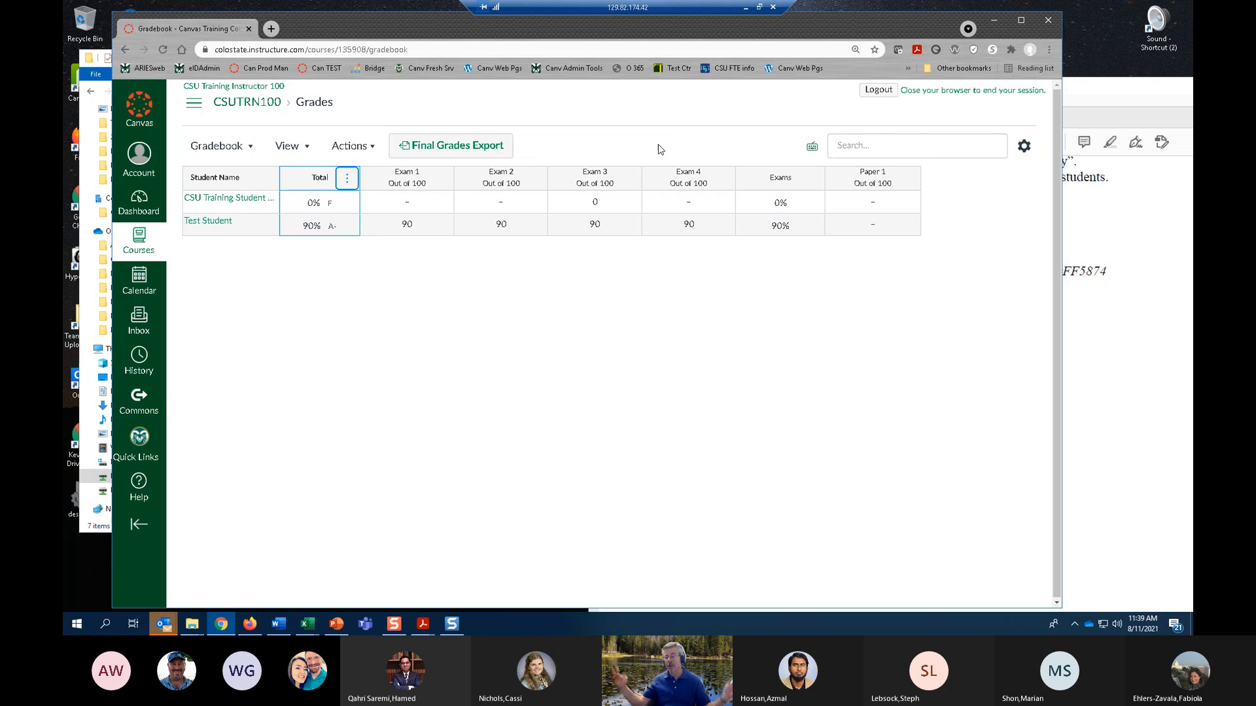
Search the grade book page for the word "total".
left_click(622, 125)
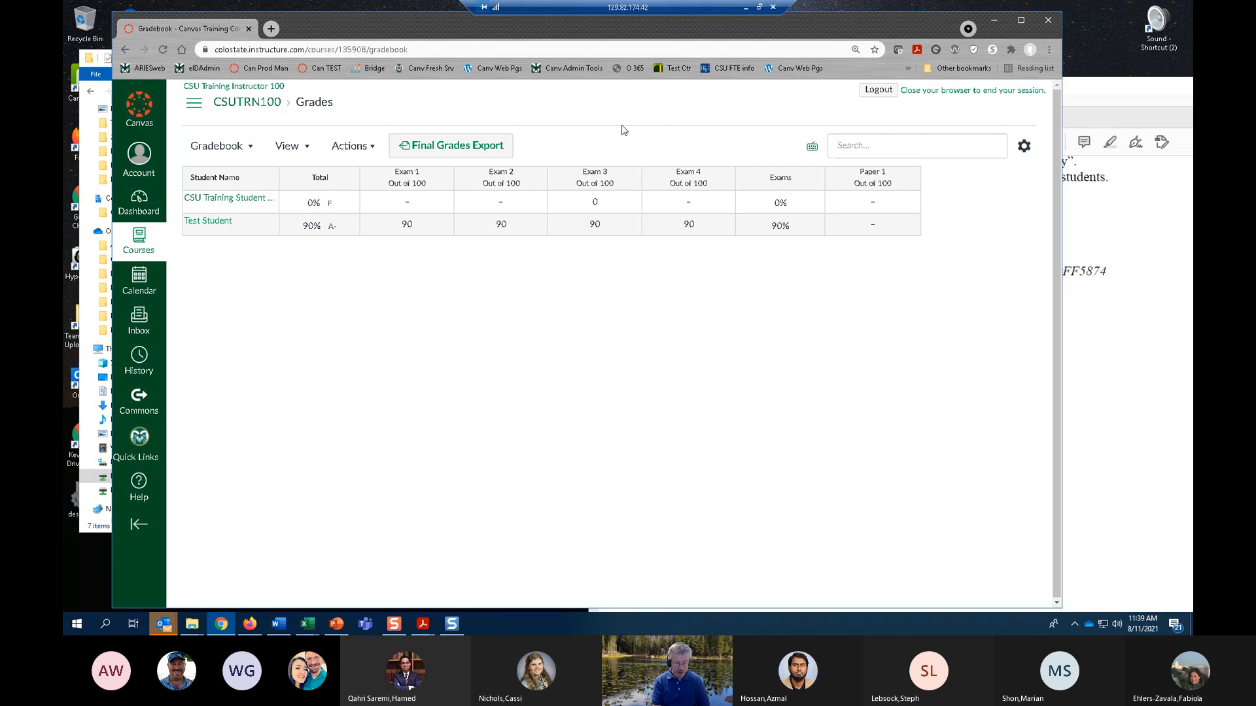
key("ctrl+f")
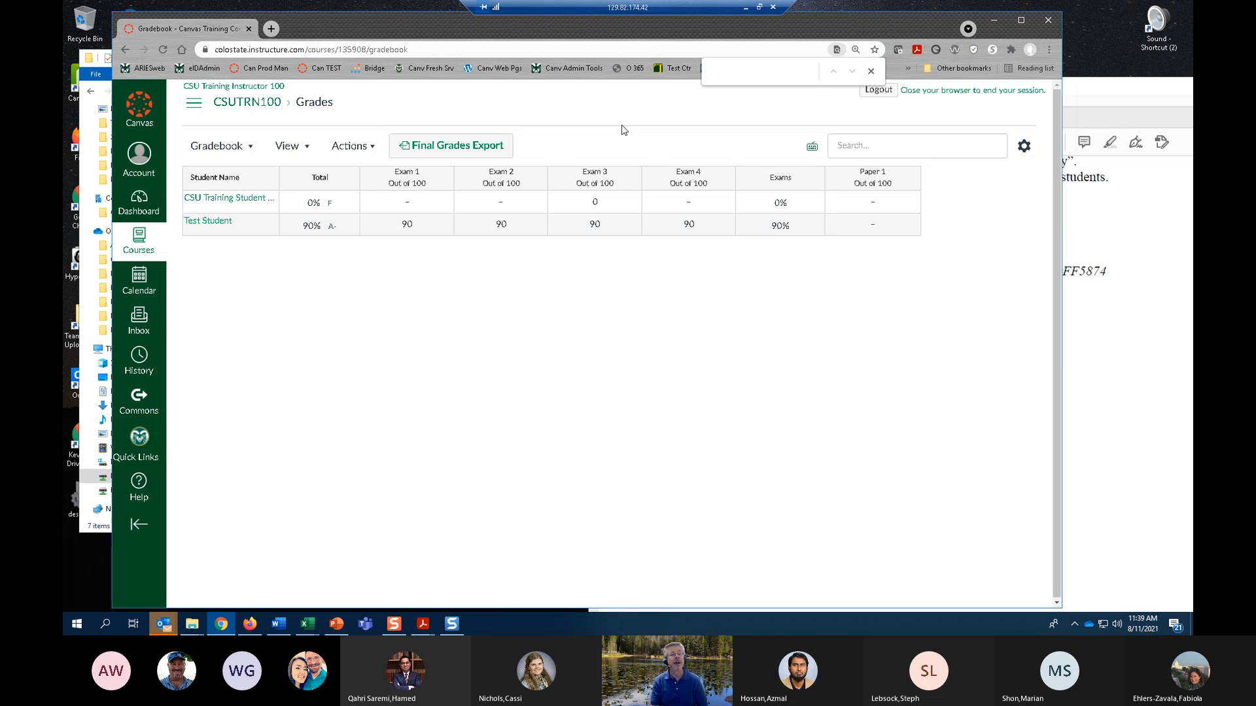
type("total")
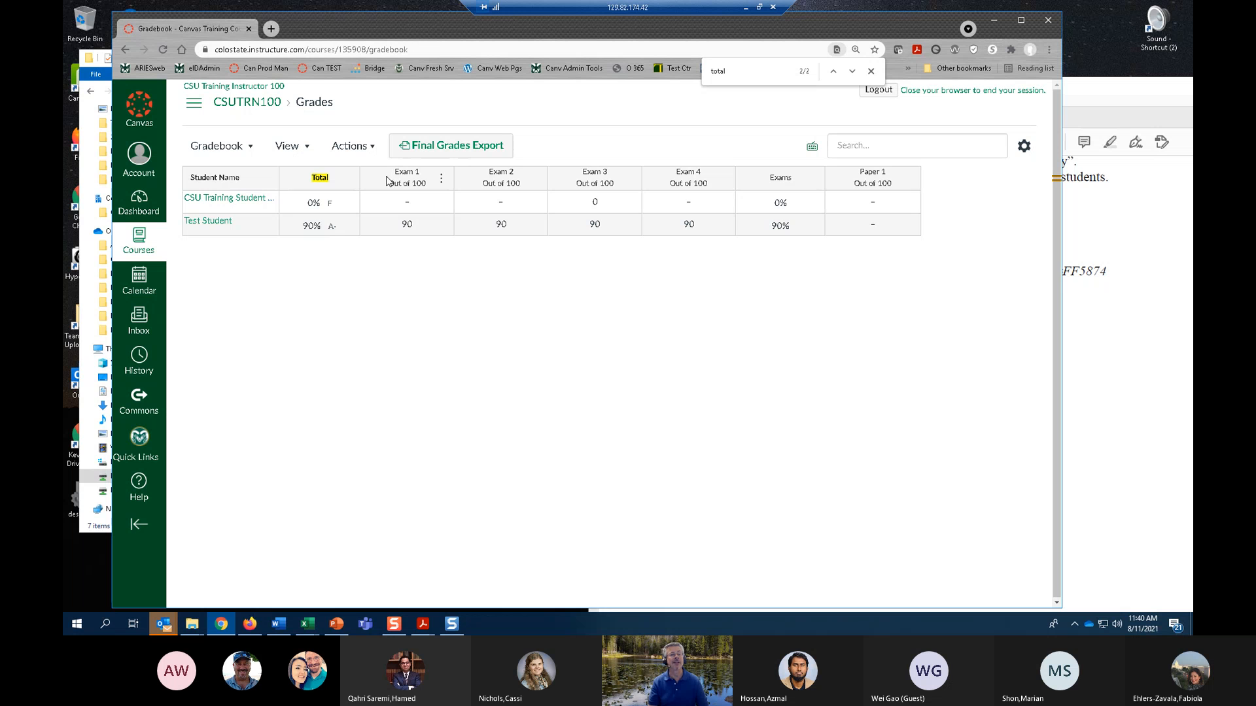
Open the CSUTRN100 course settings and locate the Grading Scheme option in the course details.
left_click(195, 104)
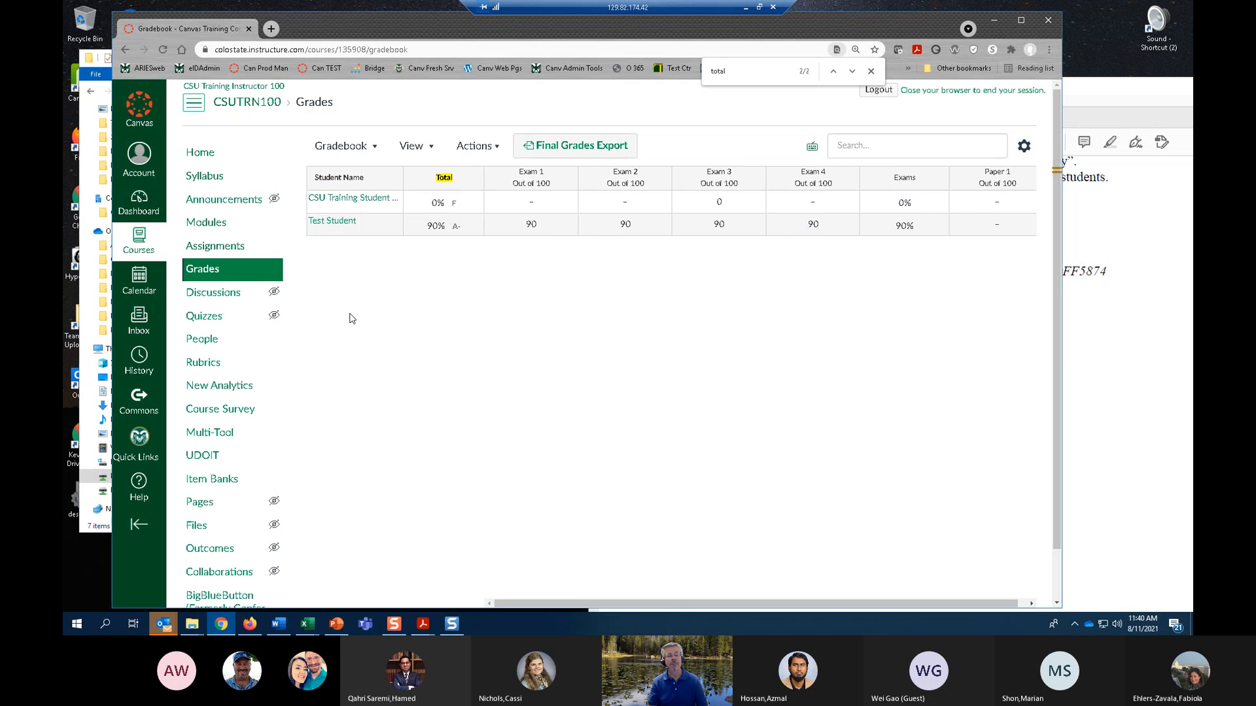
scroll(352, 319, "down", 1)
left_click(205, 589)
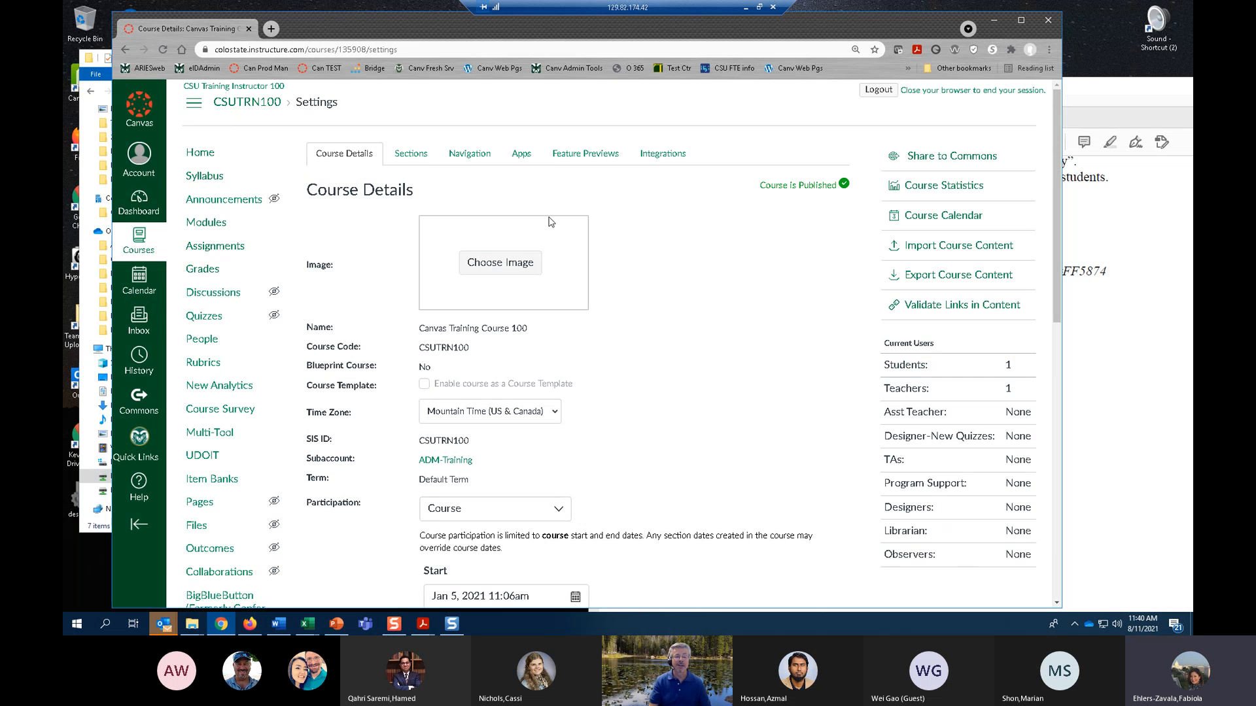
scroll(546, 226, "down", 6)
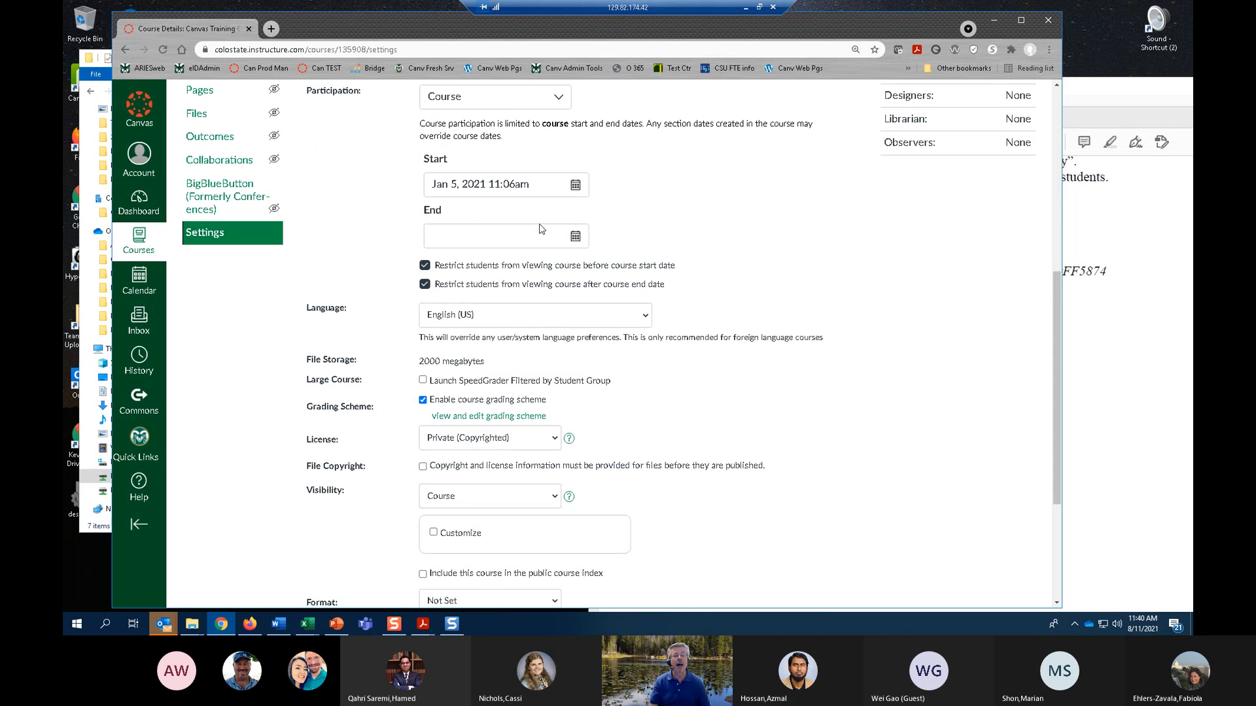
scroll(542, 229, "down", 1)
scroll(536, 242, "down", 1)
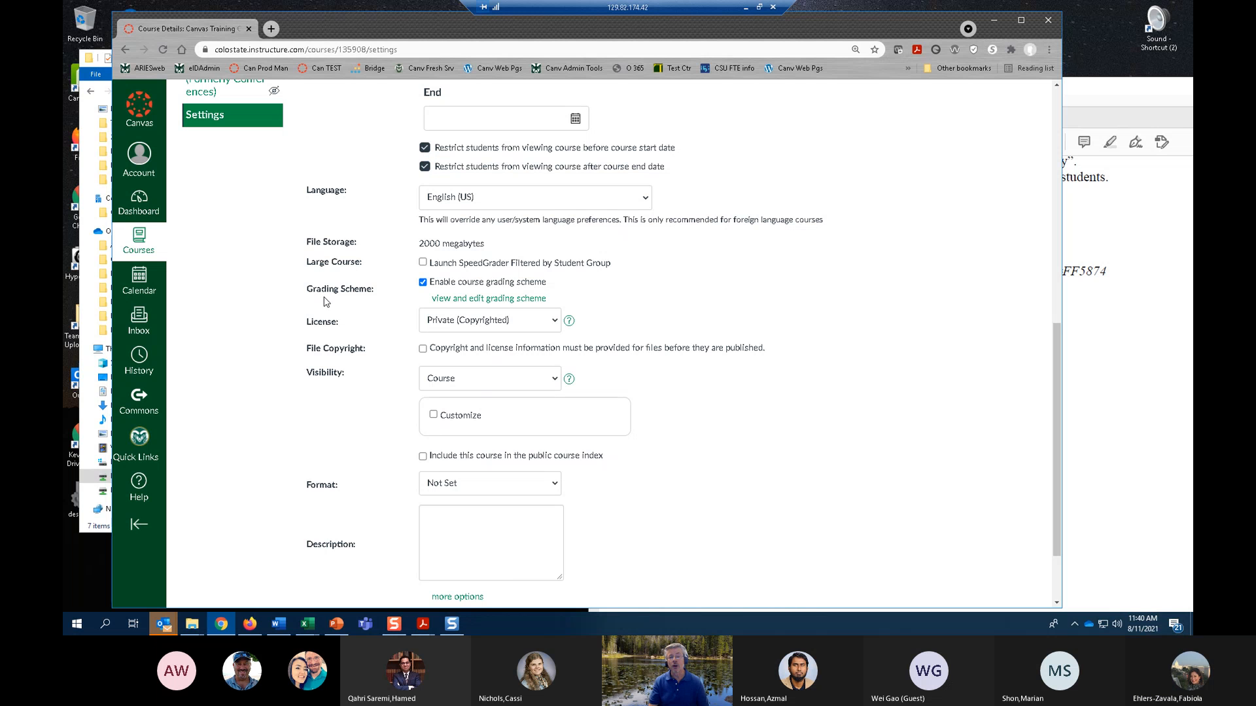
Disable the course grading scheme, review the remaining course details, and enable the scheme again.
left_click(424, 283)
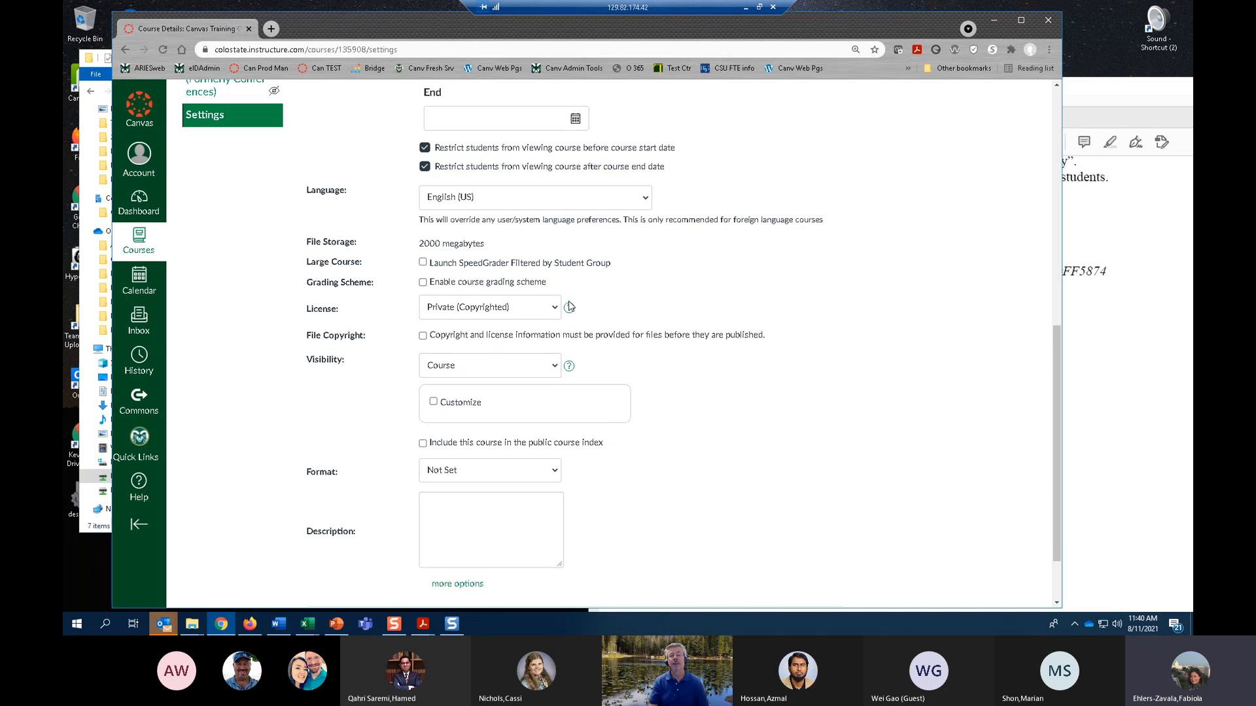
scroll(608, 444, "down", 2)
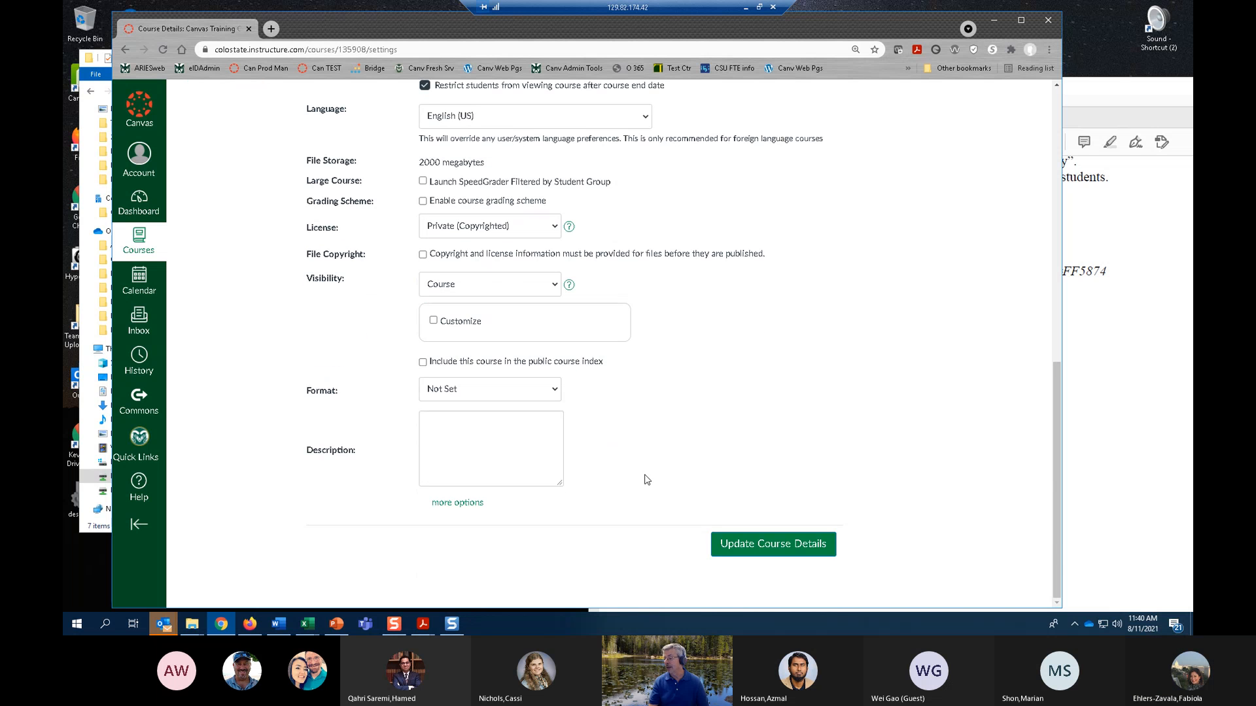
scroll(645, 478, "up", 4)
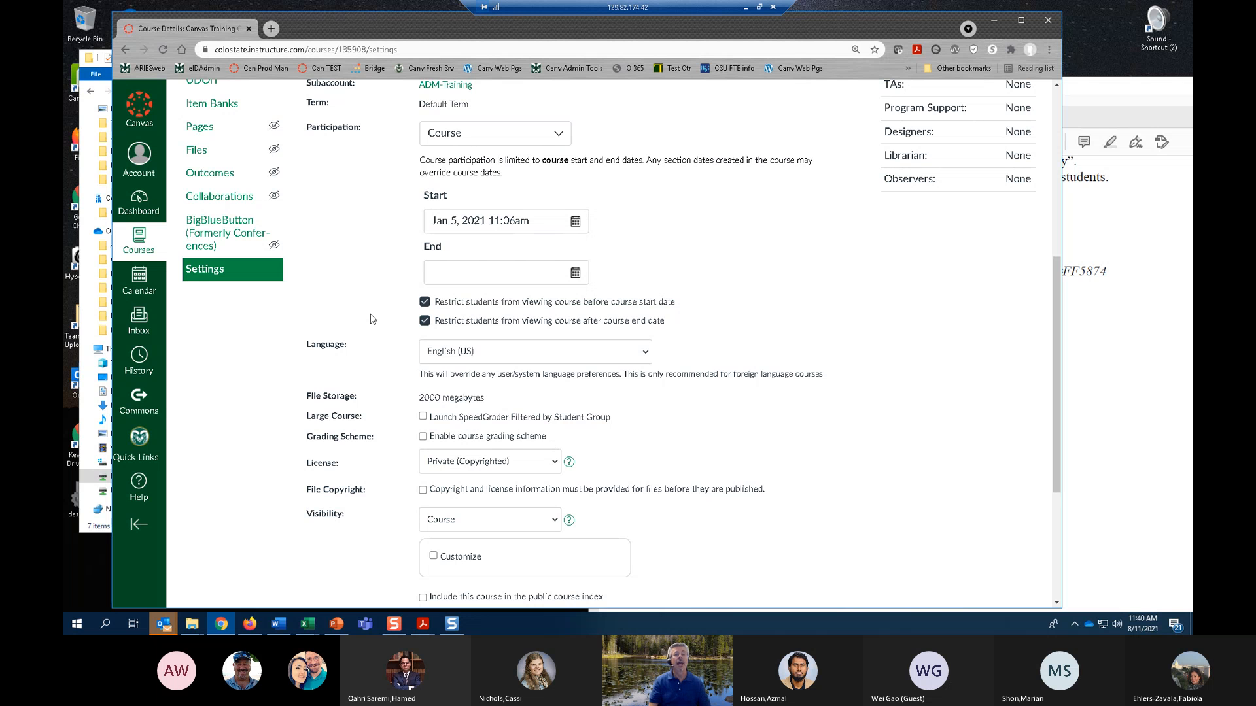
scroll(354, 473, "down", 2)
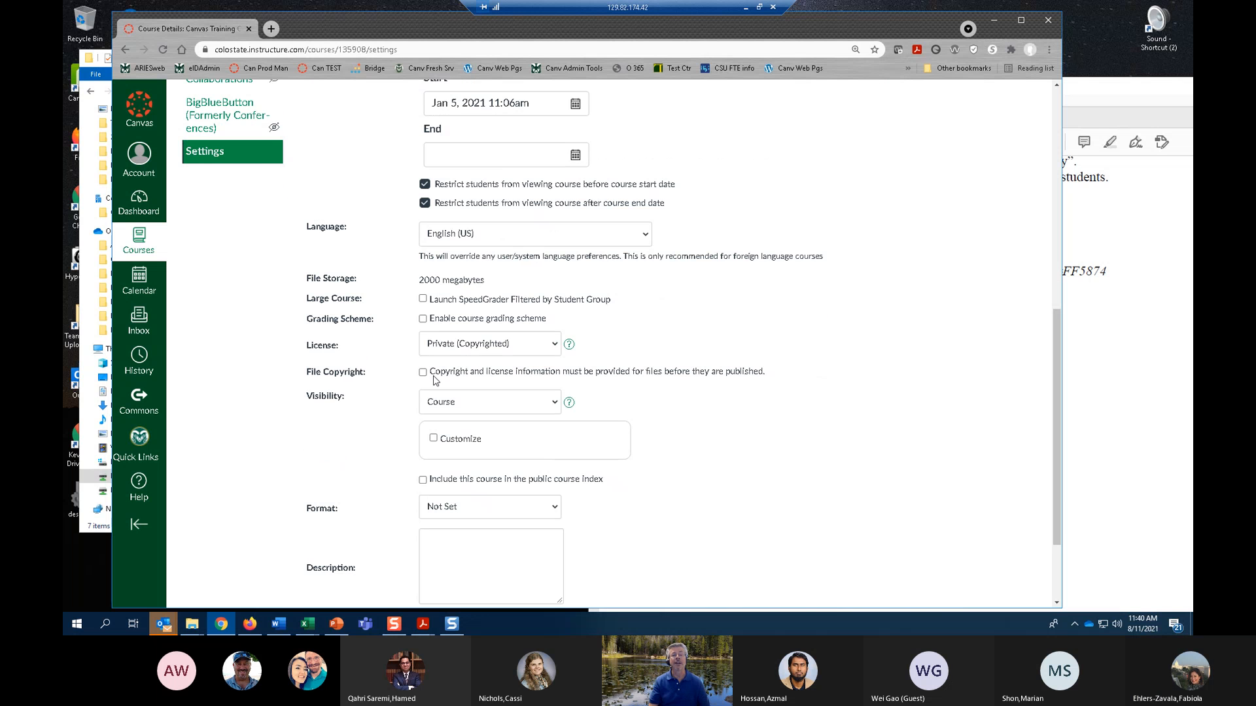
left_click(423, 318)
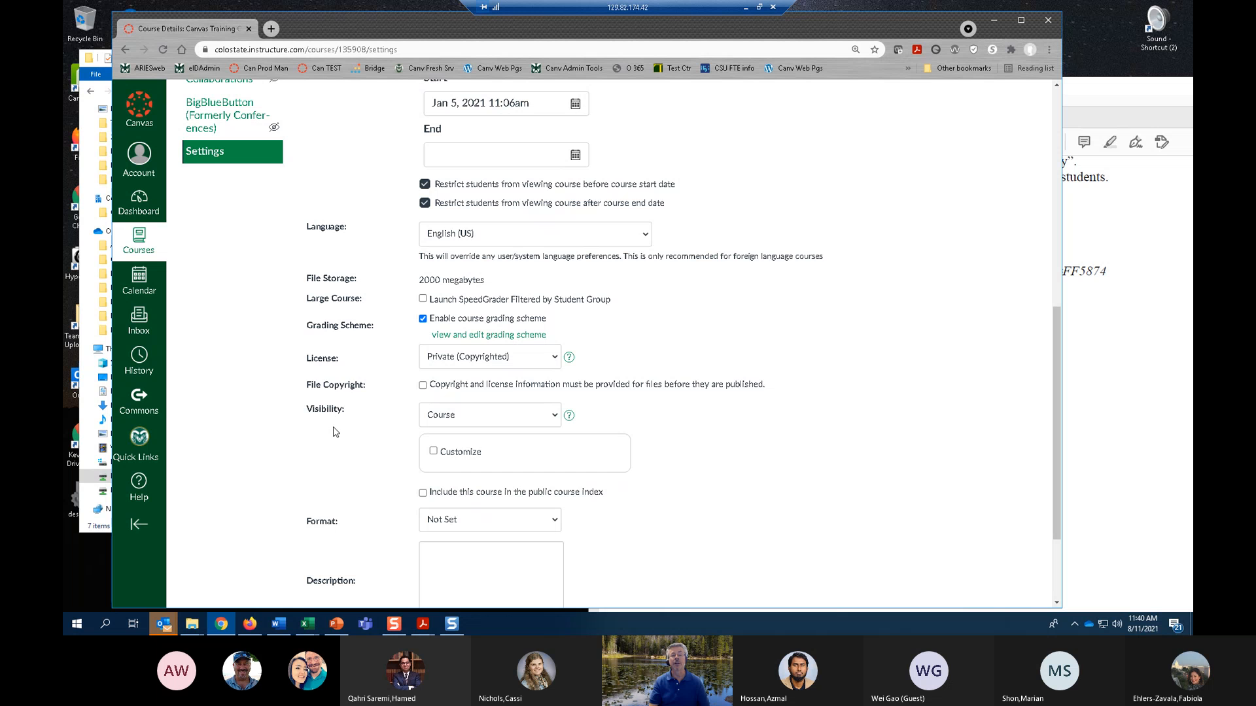
View the current grading scheme, preview the Colorado State University Basic Letter Grade 90/80/70/60 Scheme among the alternatives, and close the dialog.
left_click(476, 336)
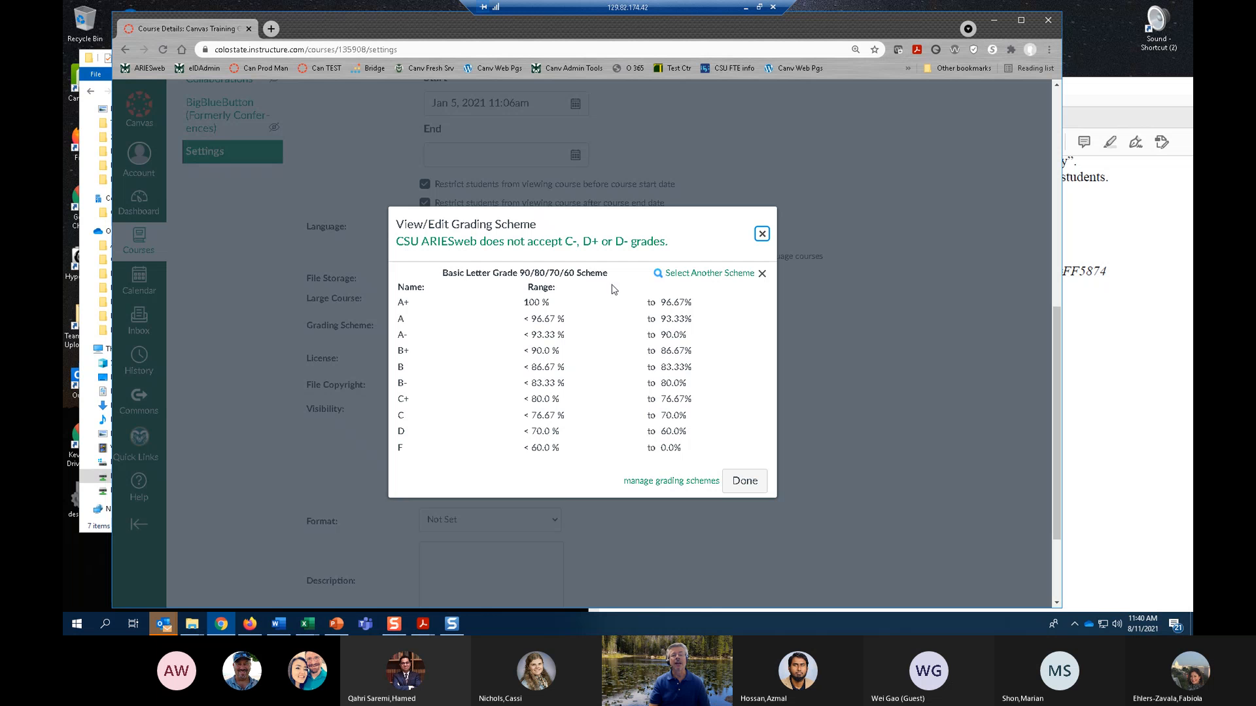
left_click(707, 276)
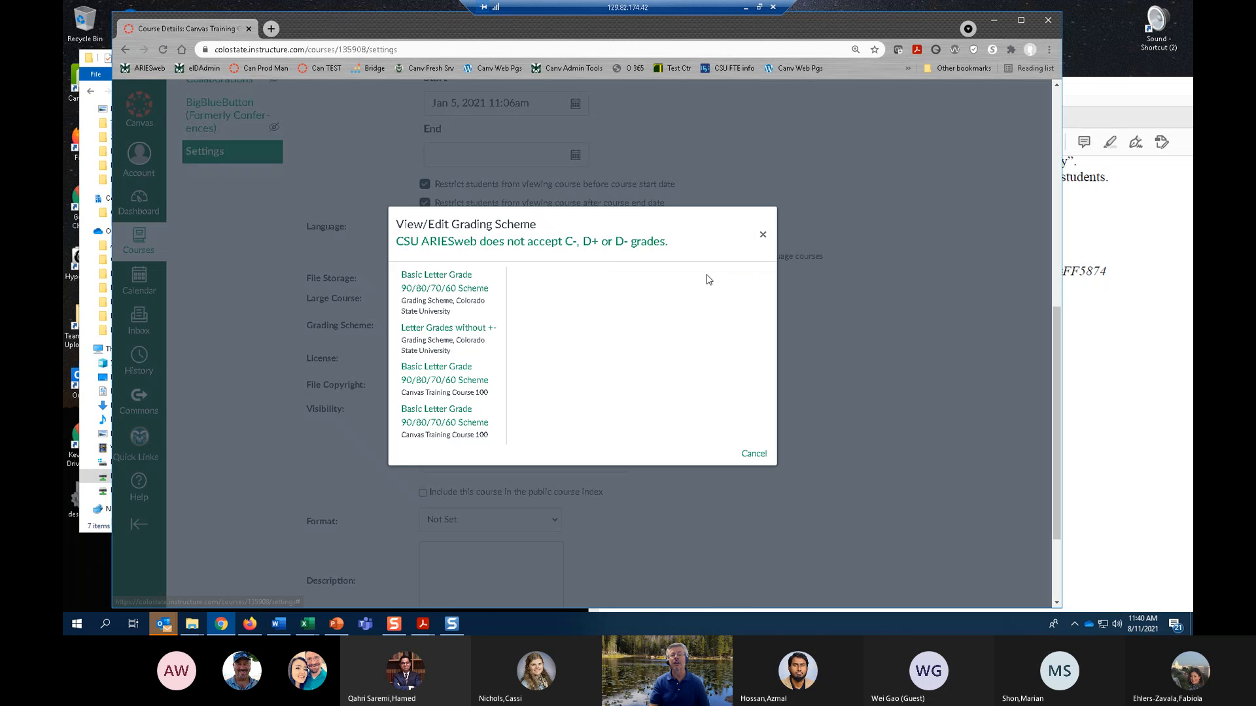
left_click(449, 296)
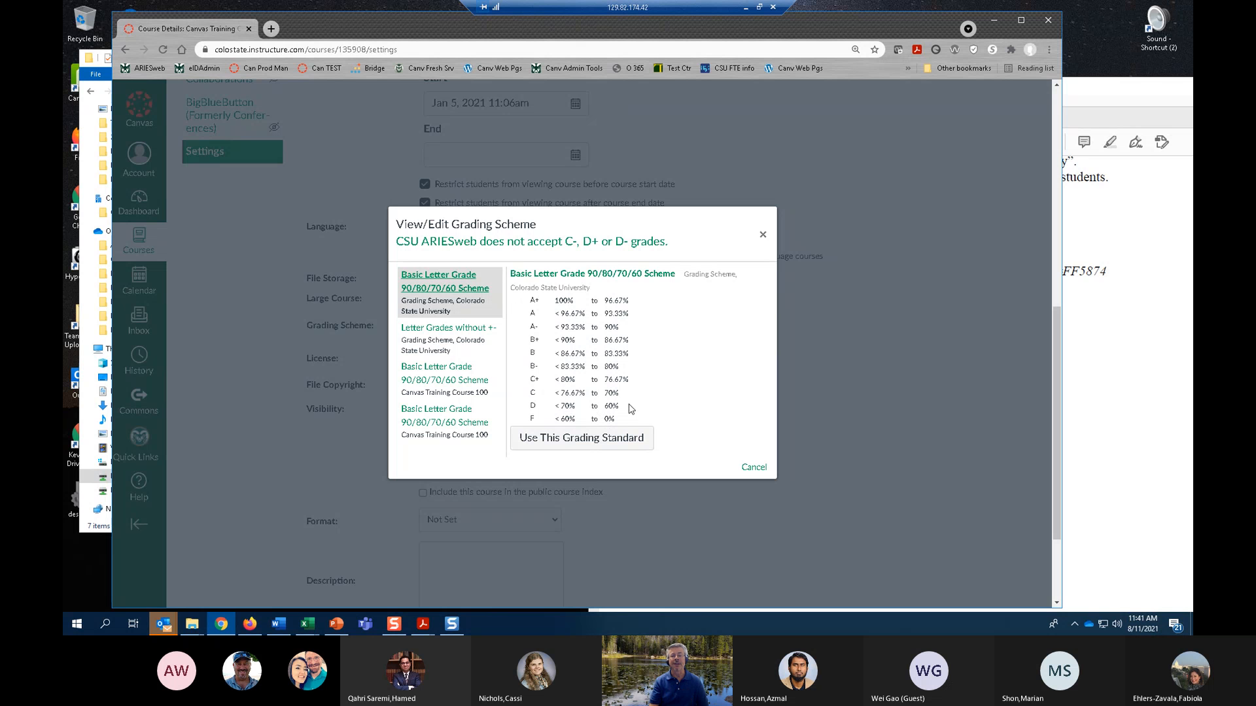
left_click(763, 235)
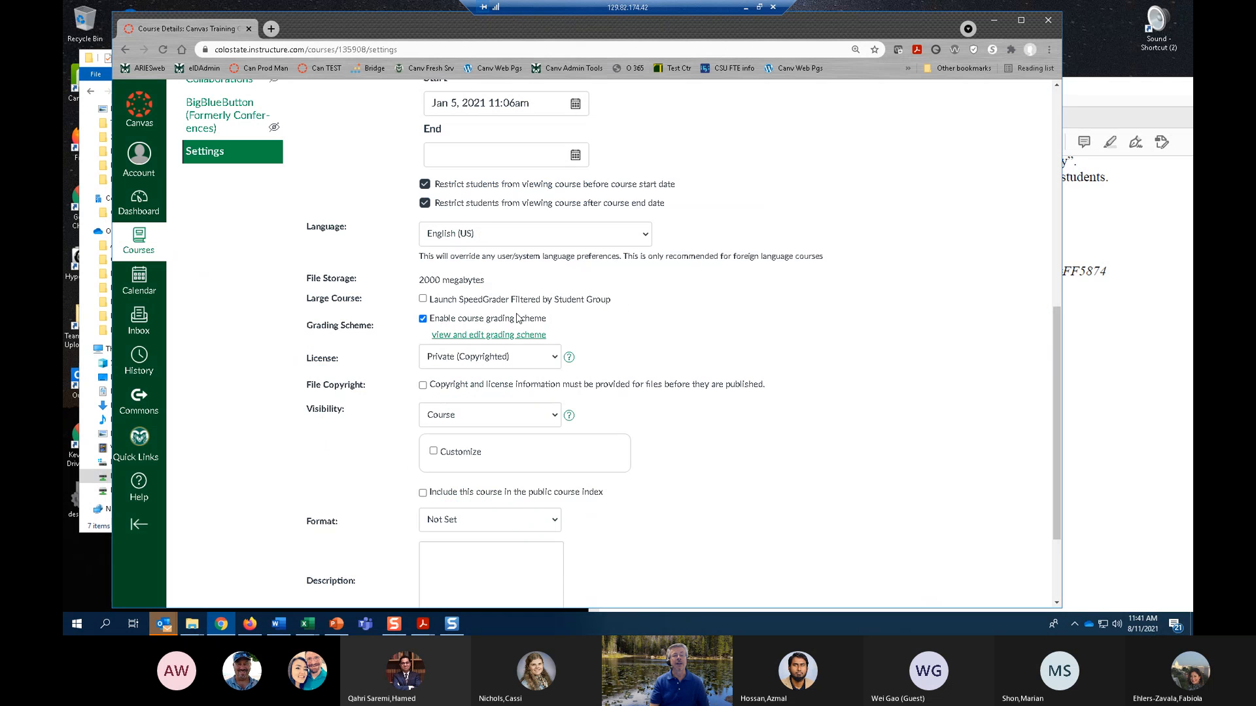
Apply the "Letter Grades without +-" scheme as the course's grading standard.
left_click(494, 336)
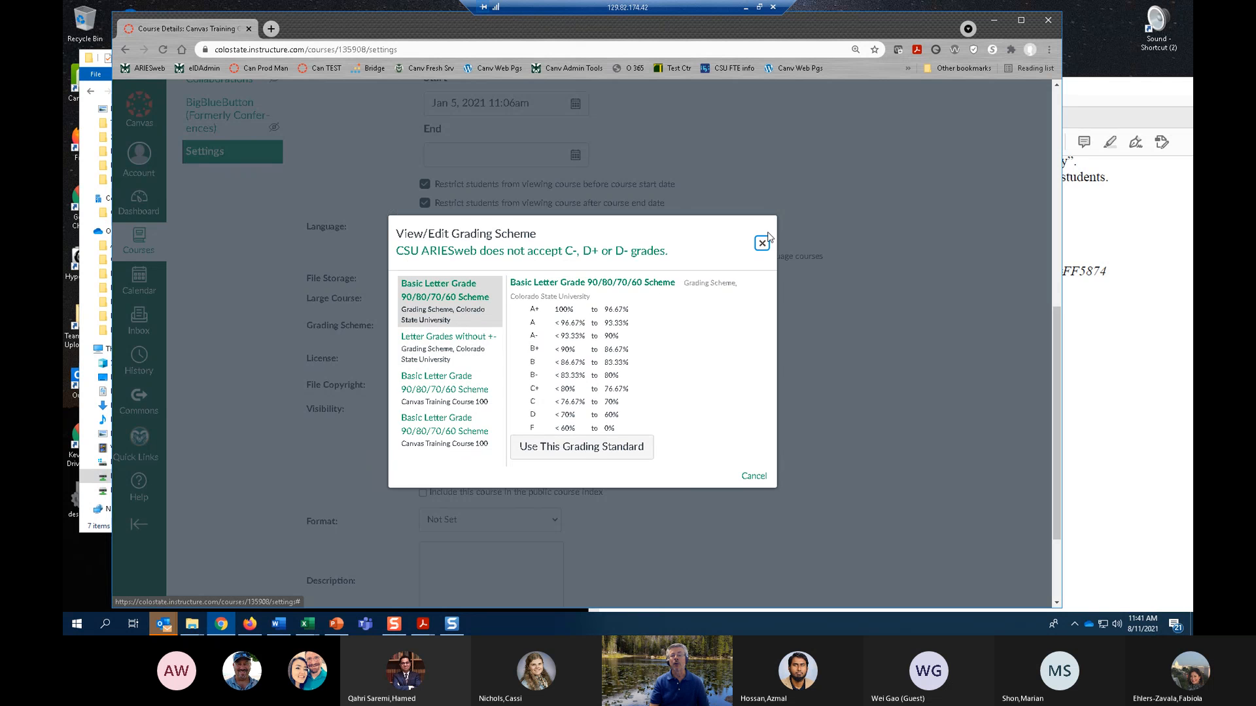
left_click(659, 286)
left_click(434, 344)
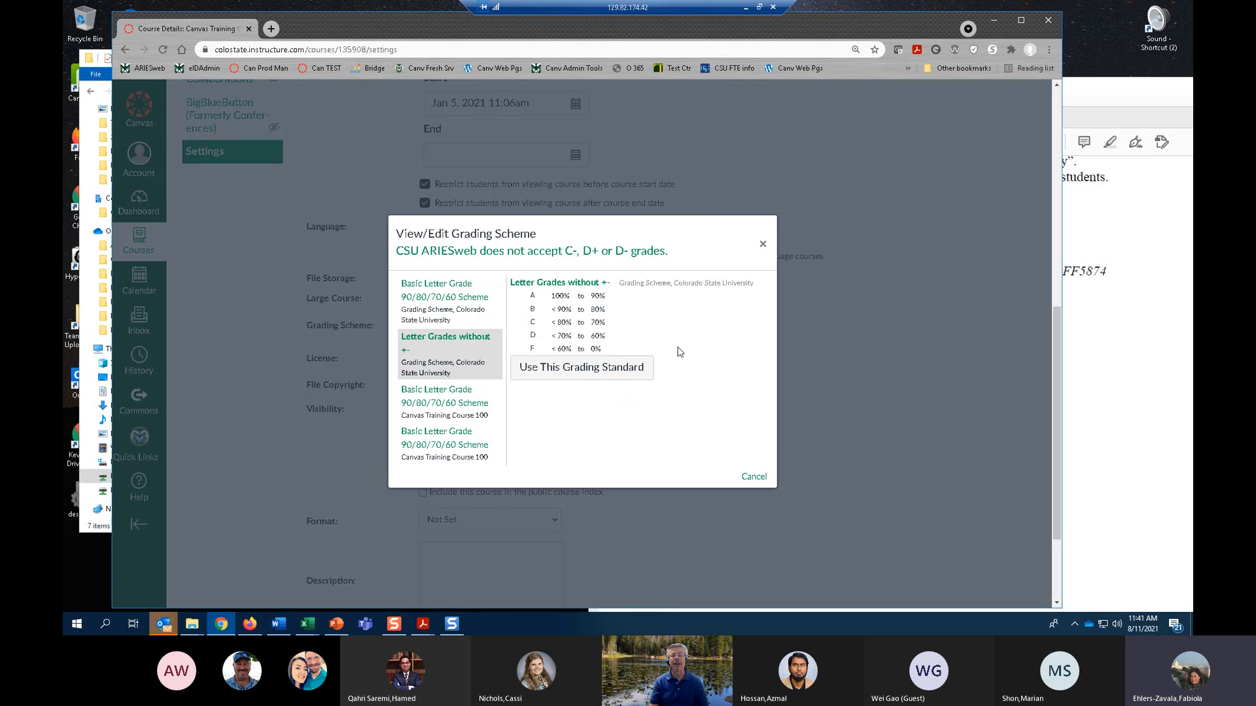
left_click(578, 371)
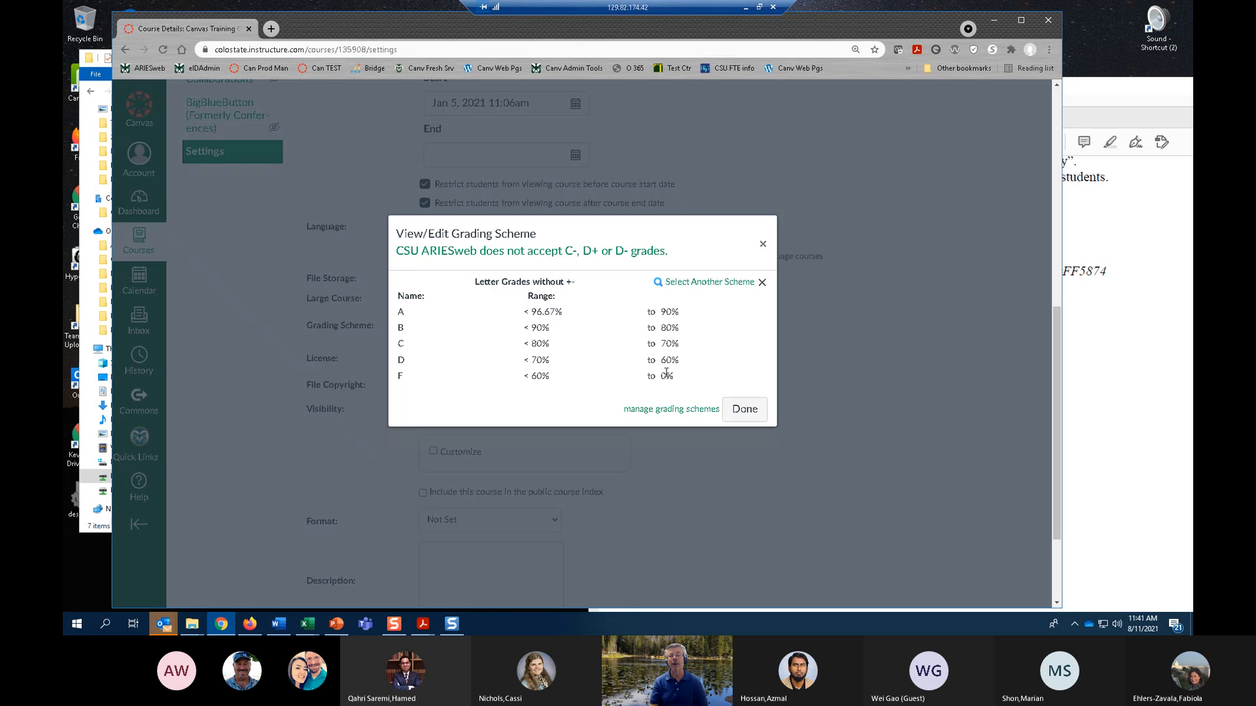
left_click(740, 409)
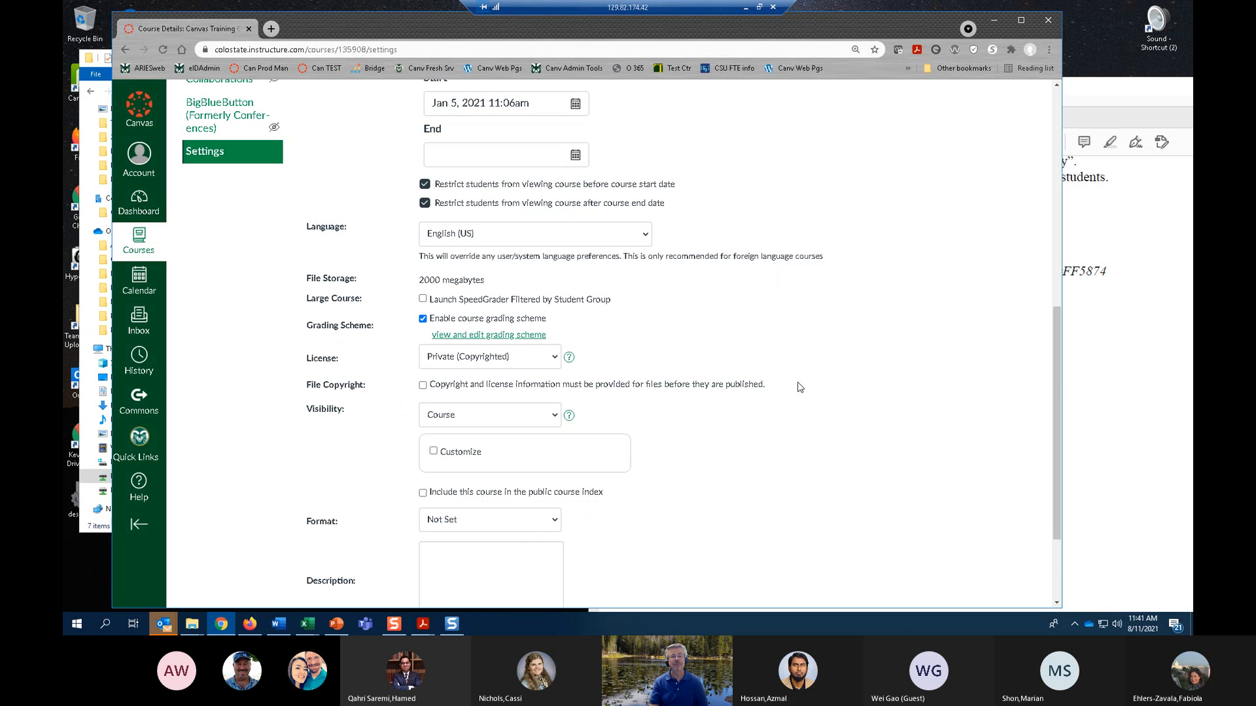
Review the course's selected grading scheme and open the page for managing grading schemes.
left_click(501, 337)
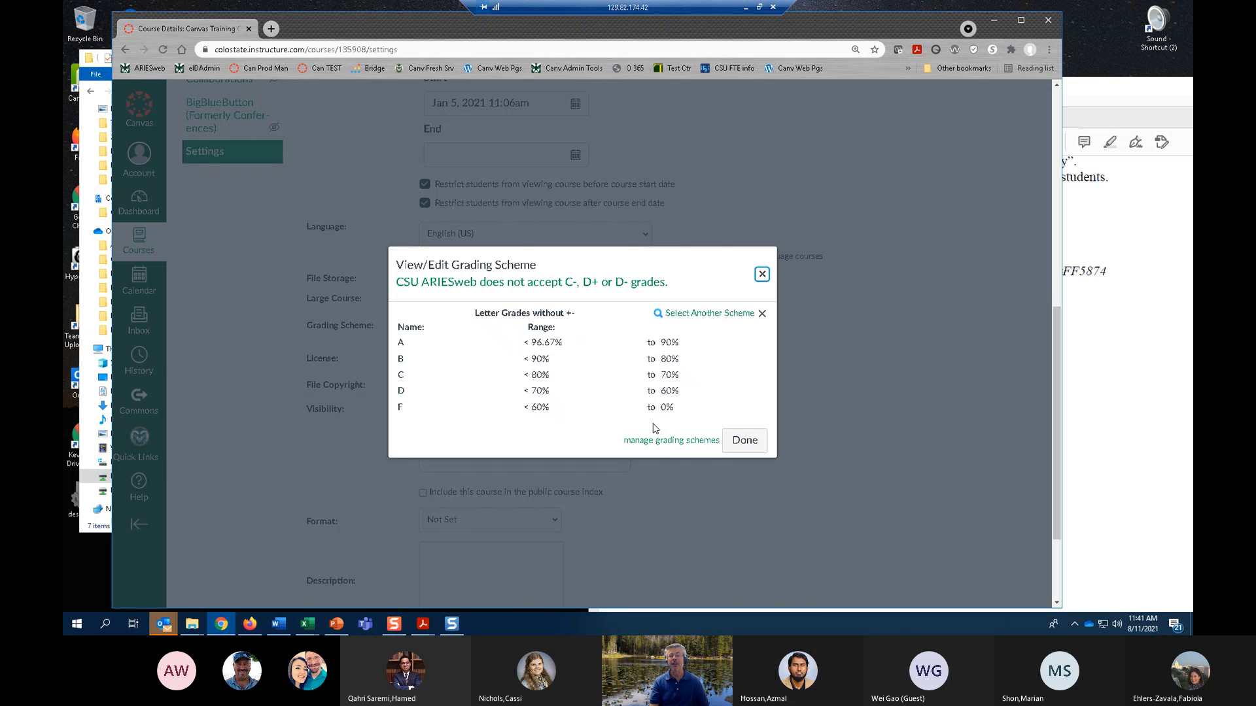
left_click(760, 274)
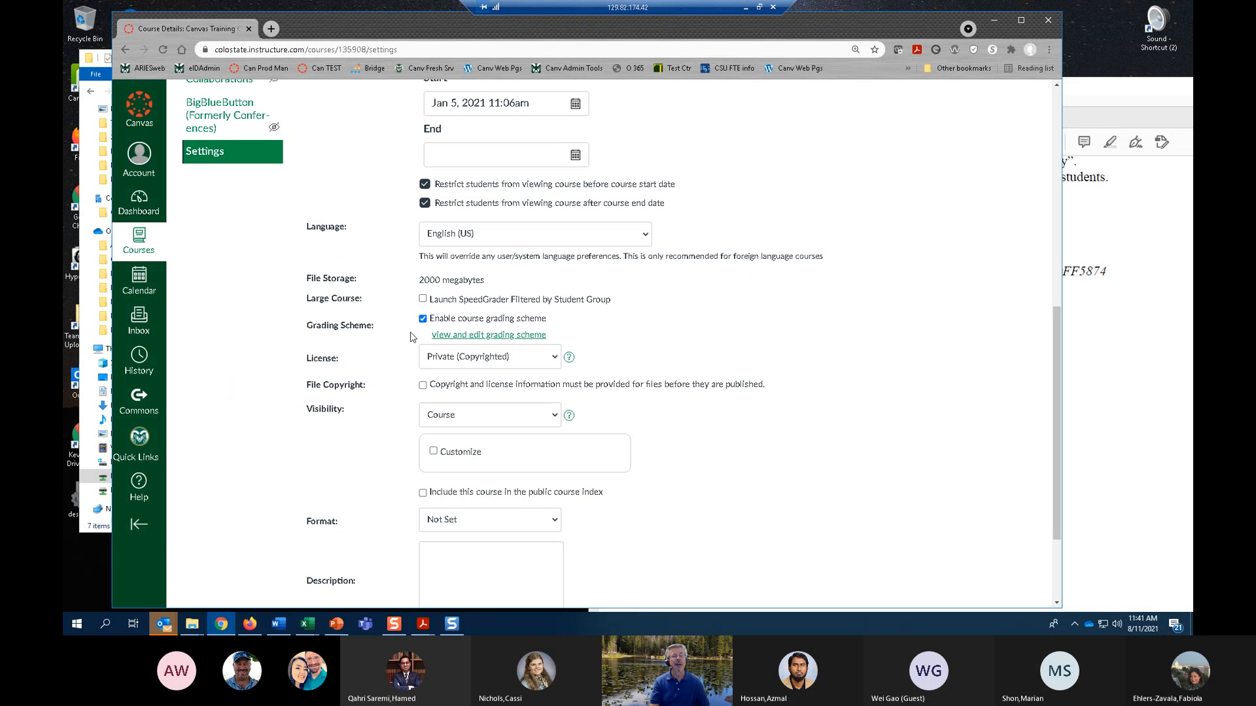
left_click(477, 336)
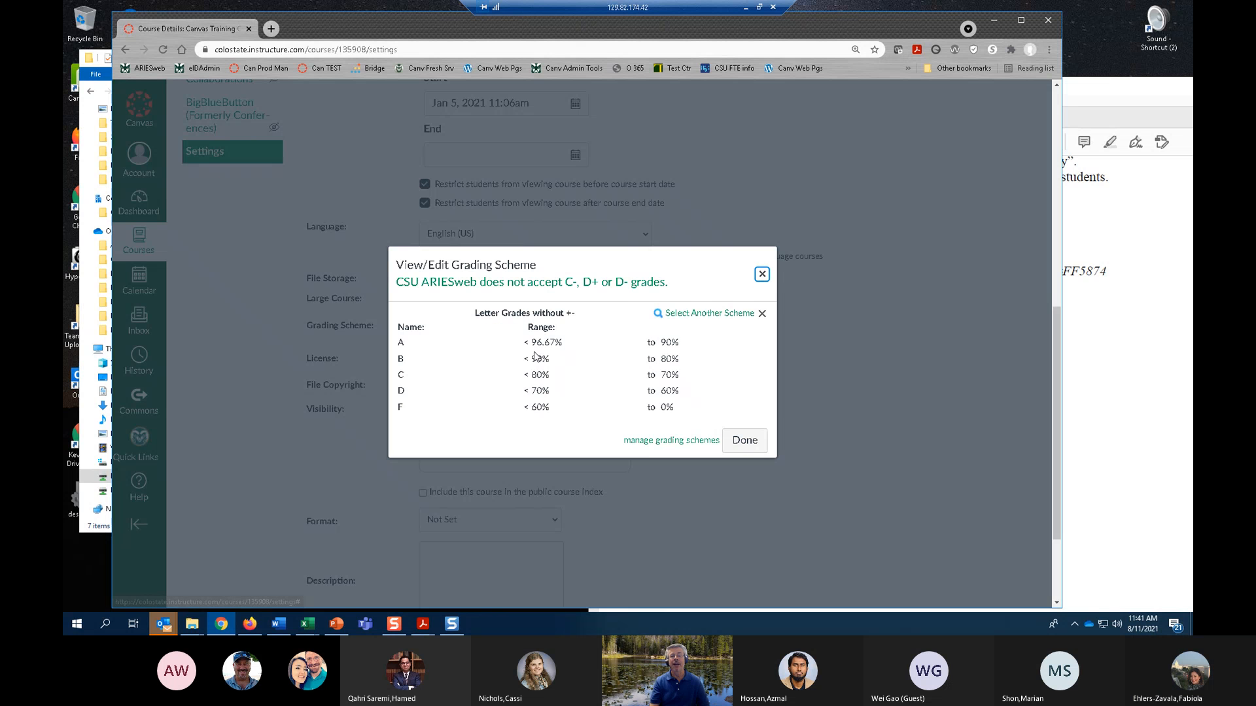
left_click(650, 442)
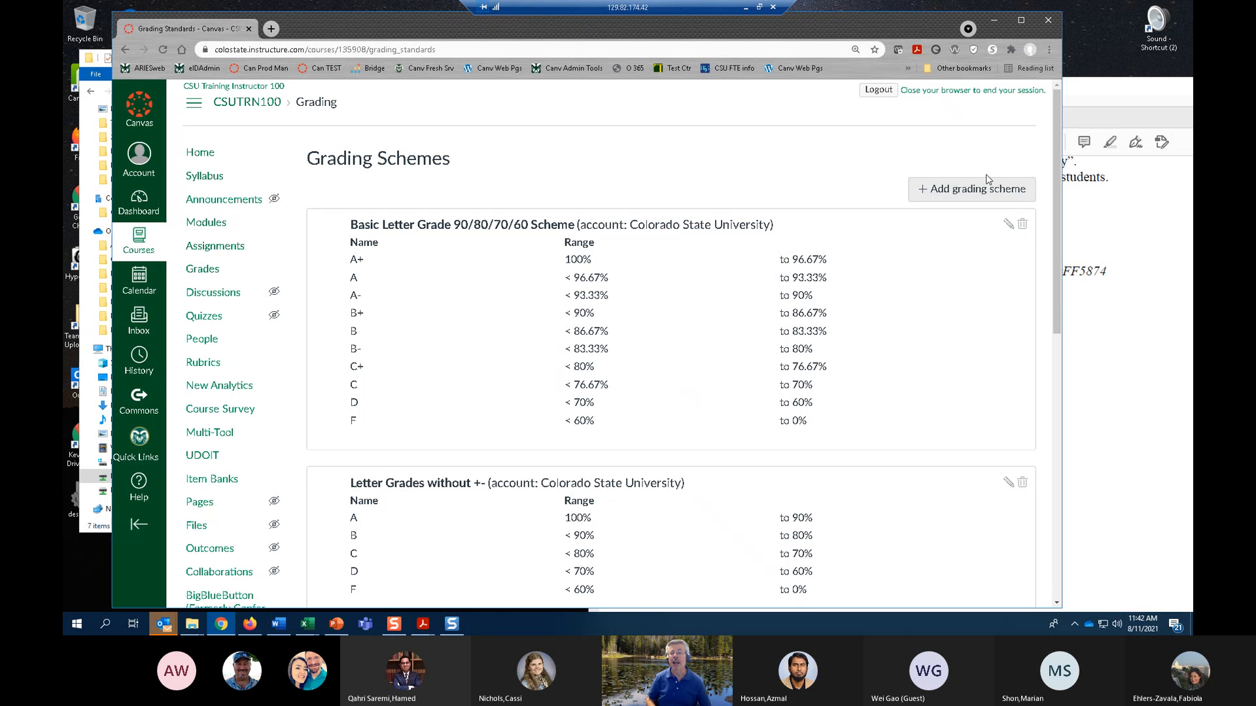
Start a new grading scheme with the A- lower limit set to 91%, and return to the course settings without saving it.
left_click(943, 193)
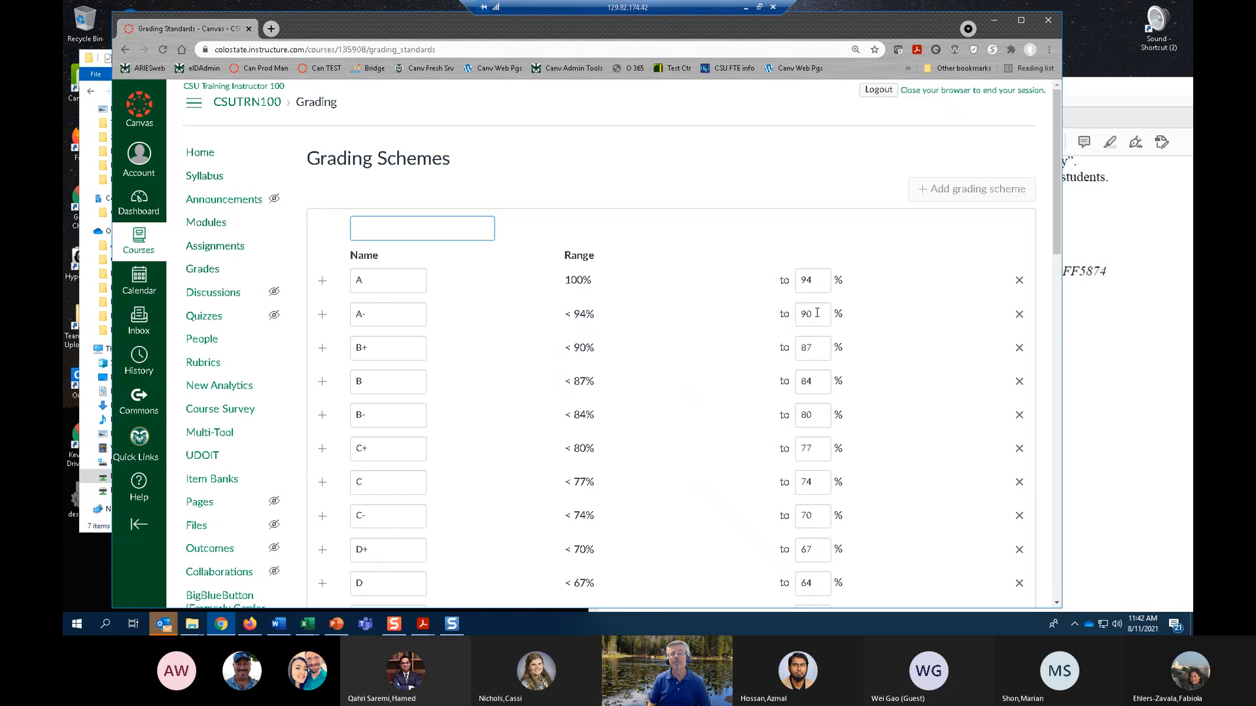
left_click(783, 315)
type("9")
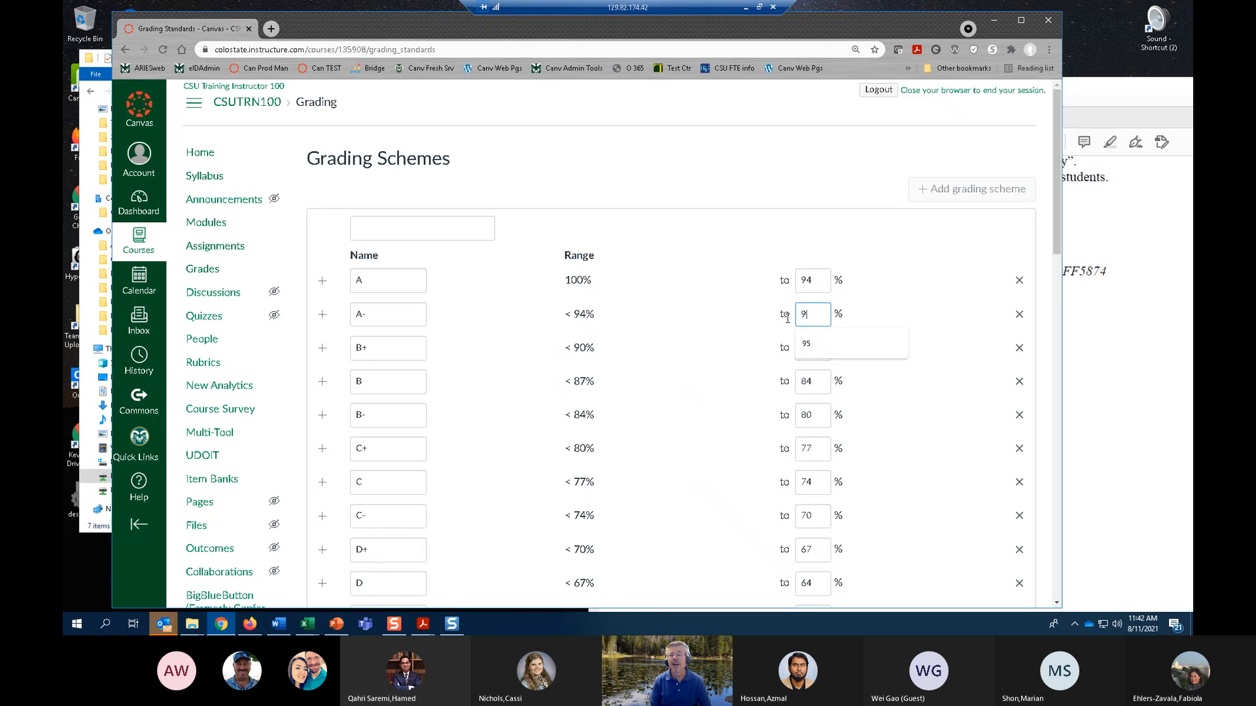
type("1")
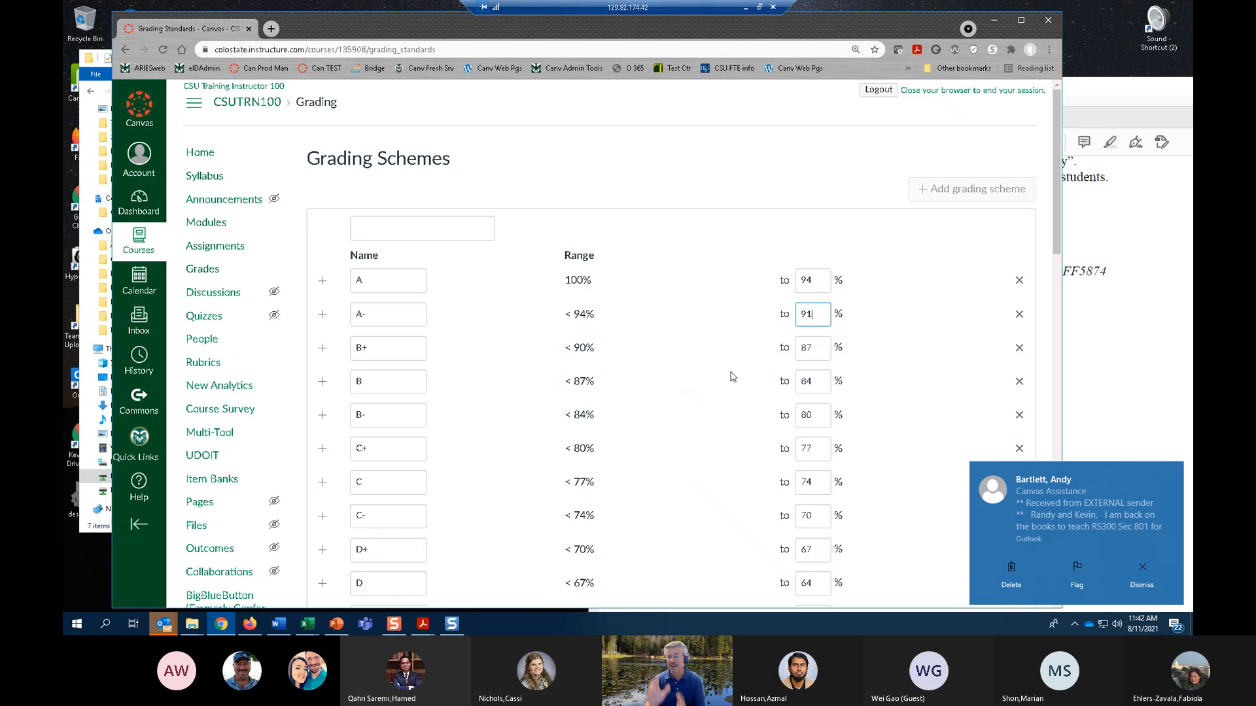
left_click(1144, 575)
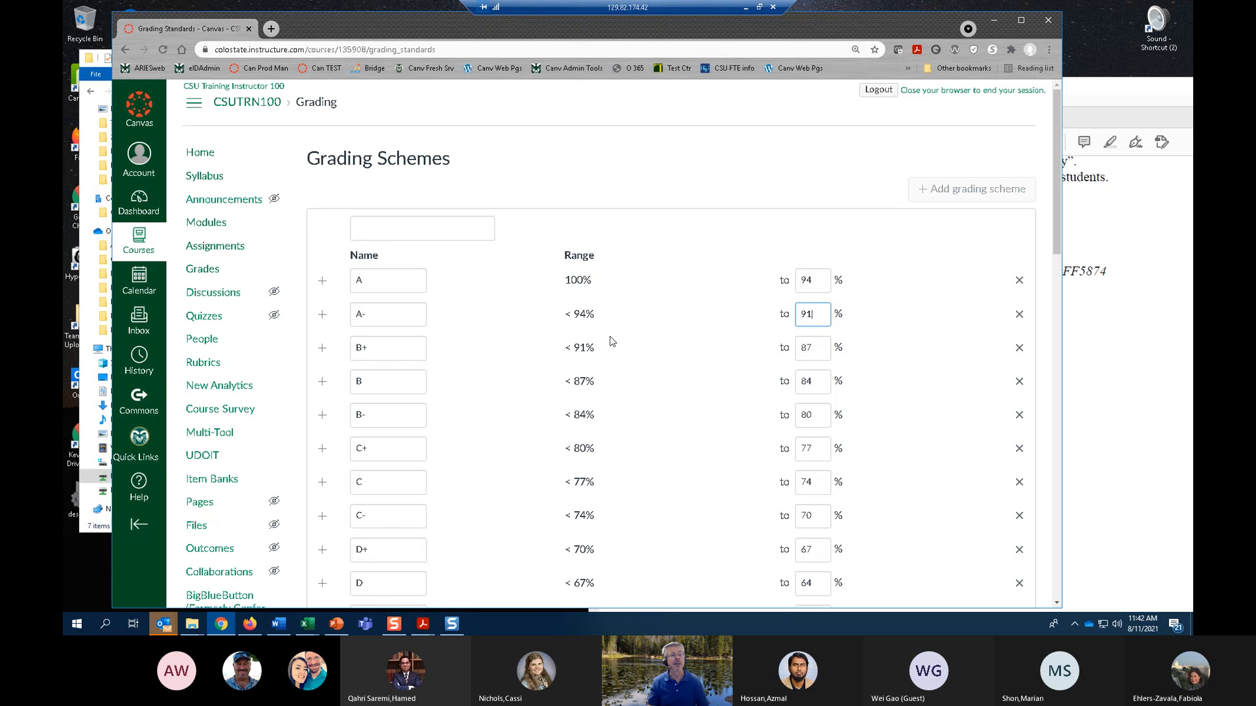
scroll(527, 316, "down", 5)
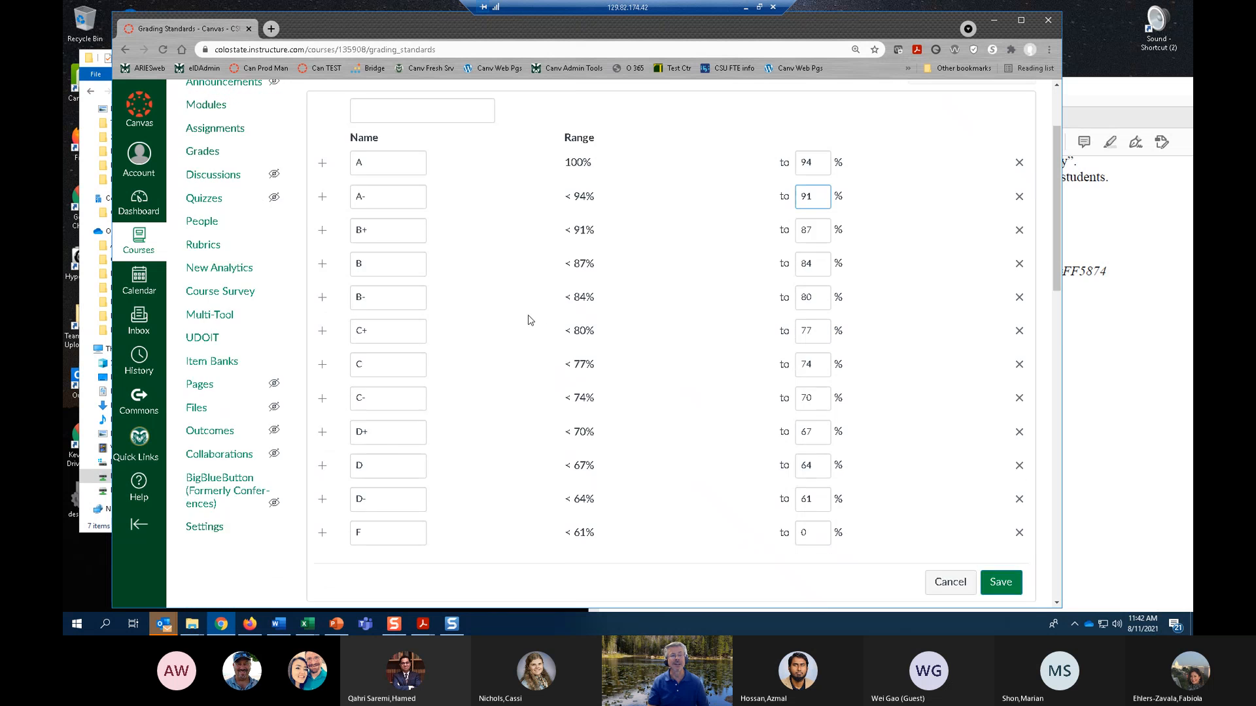
left_click(126, 45)
scroll(442, 362, "down", 2)
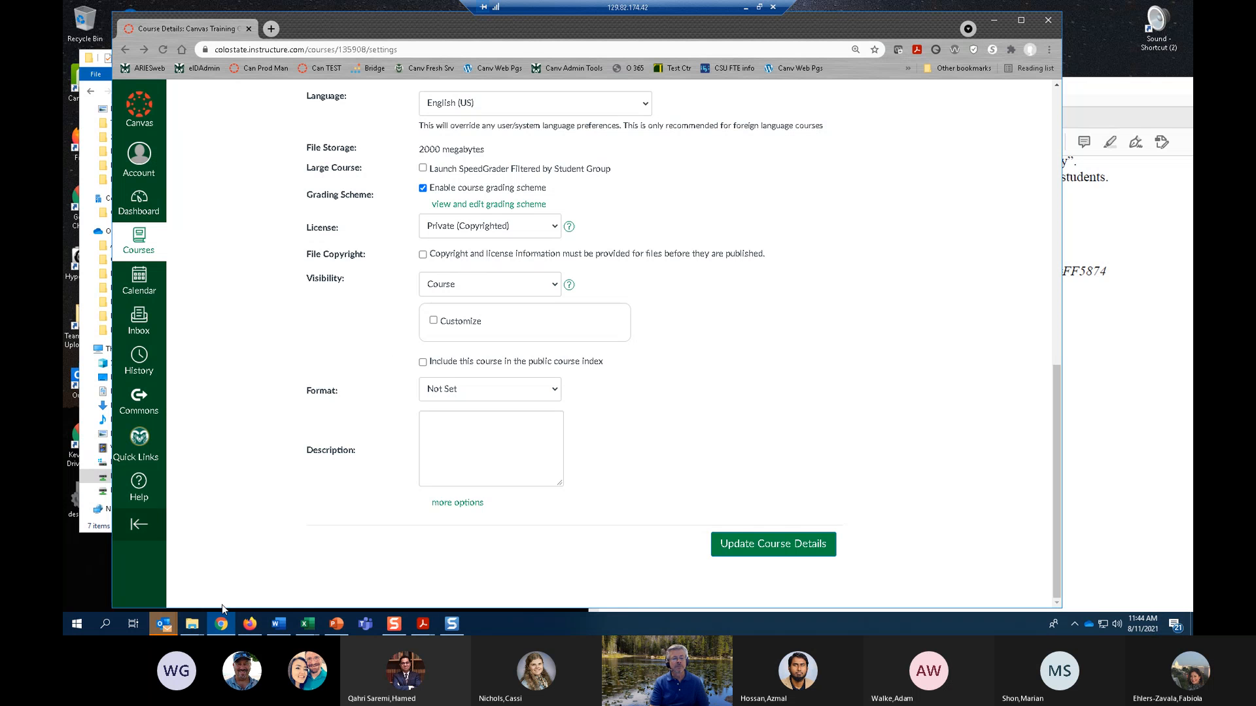
left_click(249, 630)
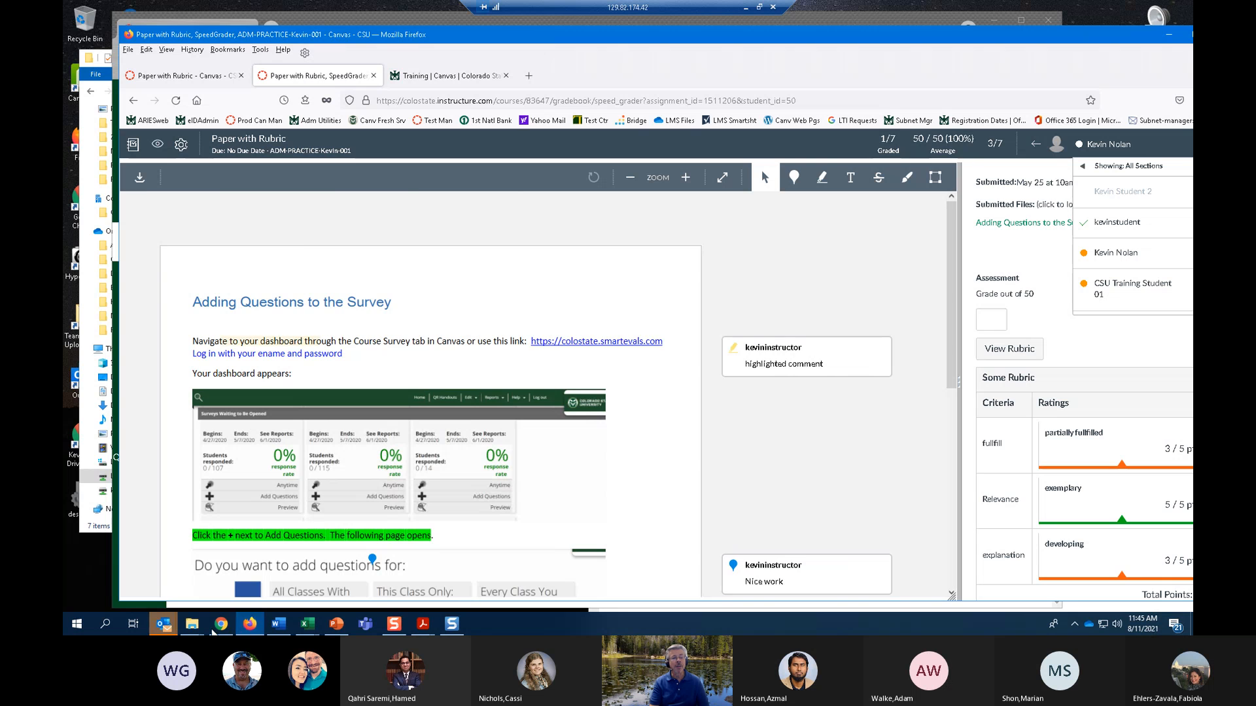
left_click(221, 628)
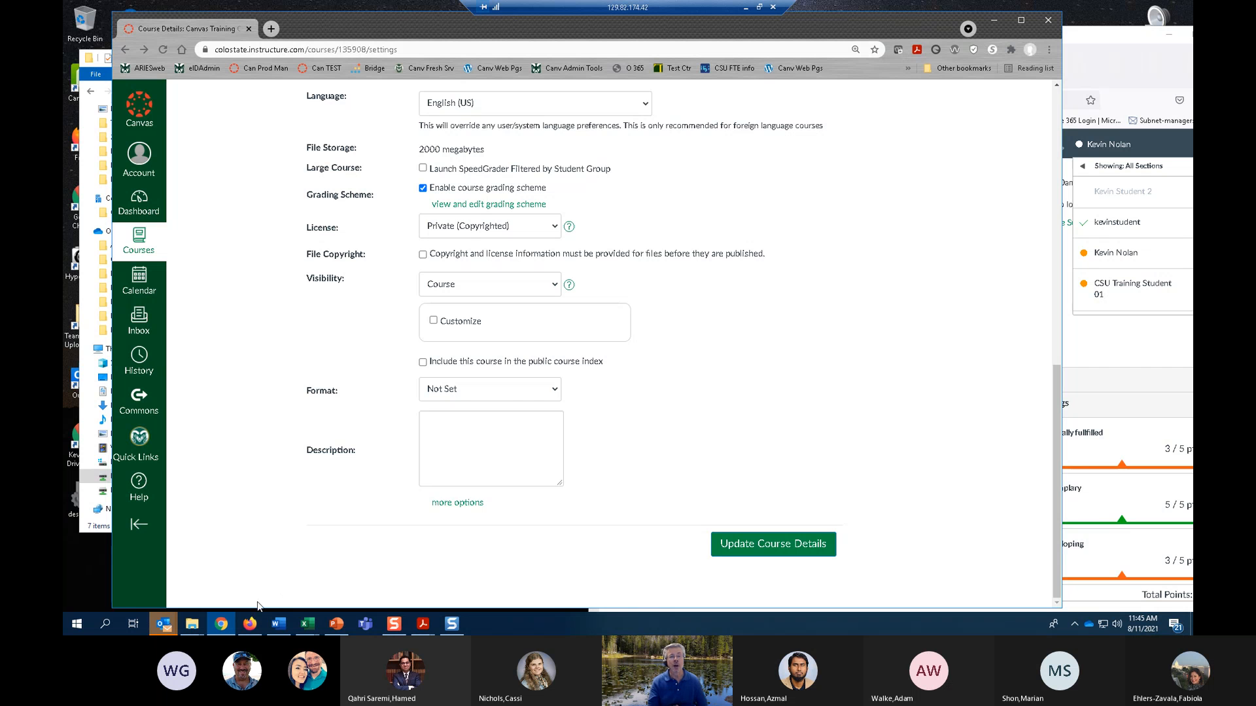
Go from the course's current grading scheme to the grading scheme management page and review the available schemes.
left_click(499, 205)
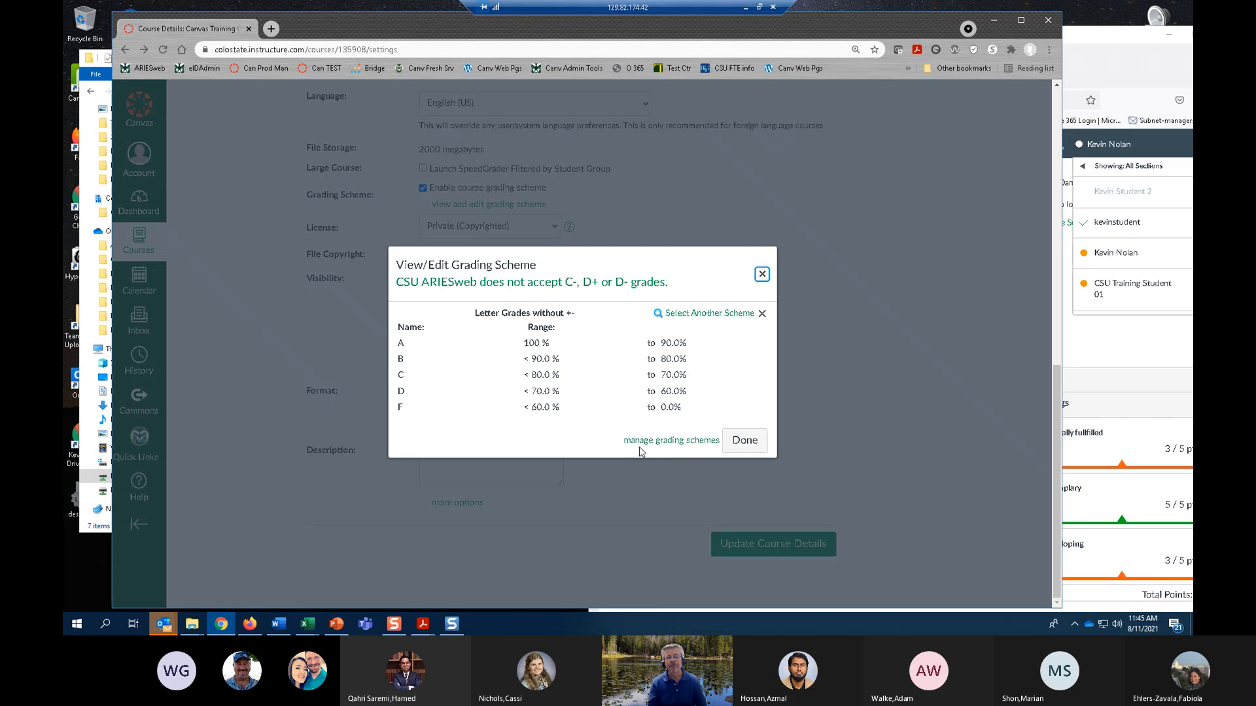
left_click(672, 443)
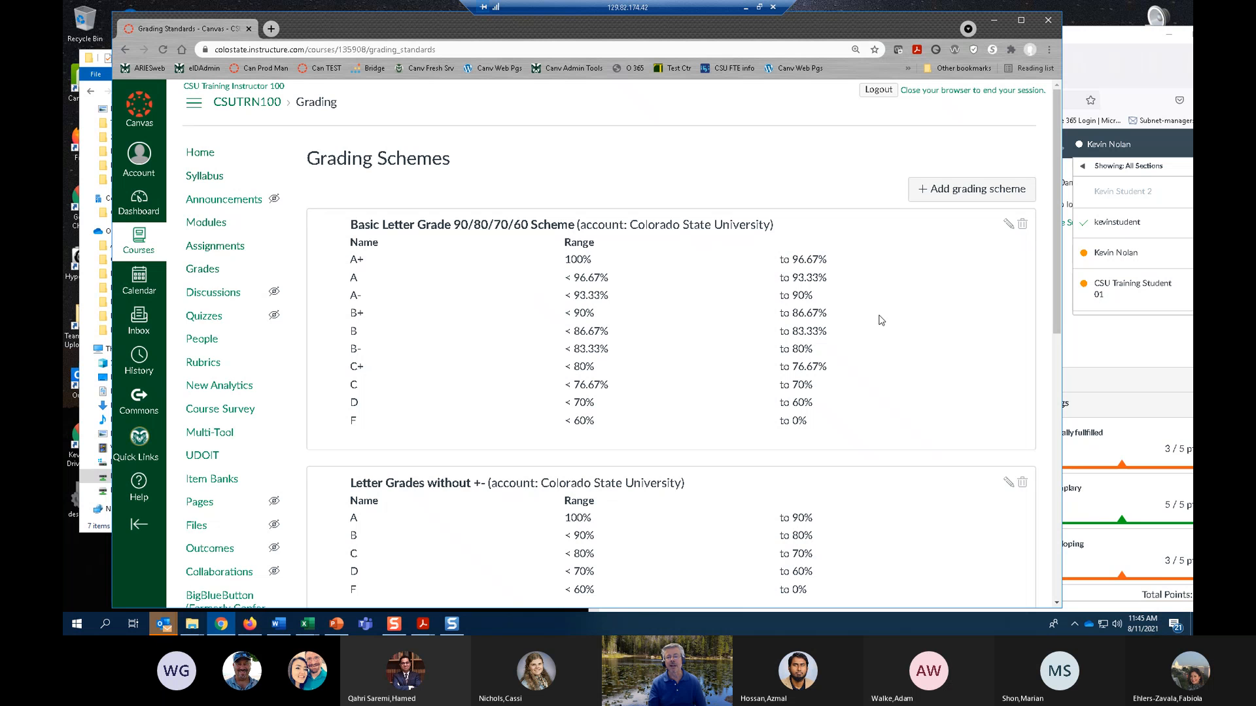
scroll(864, 356, "down", 3)
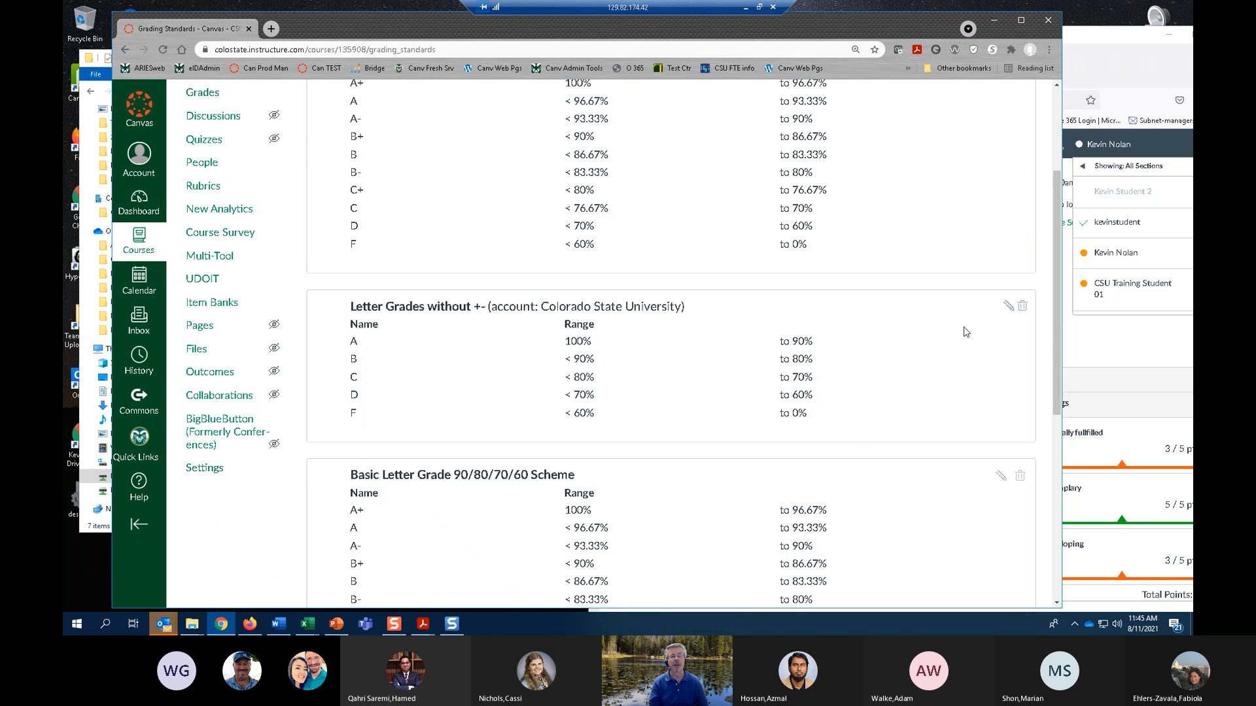
scroll(971, 333, "up", 3)
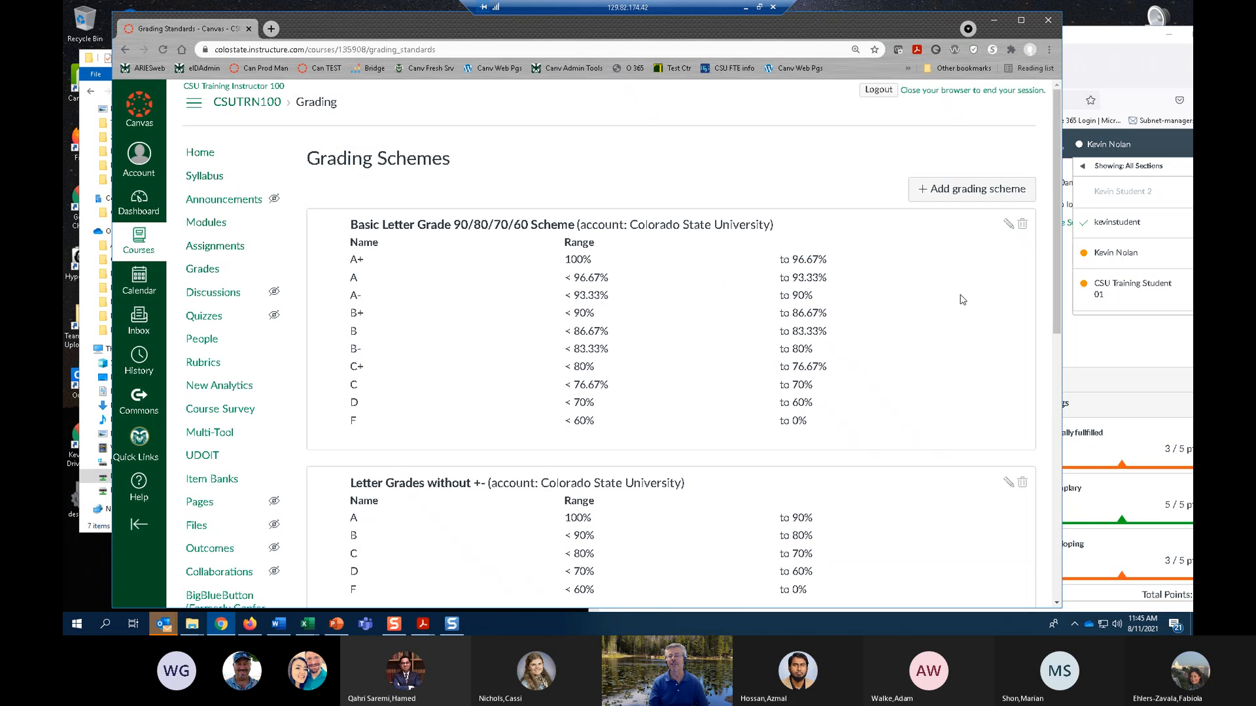
Start a new grading scheme and remove its D+ and C- grade rows.
left_click(959, 189)
scroll(713, 320, "down", 3)
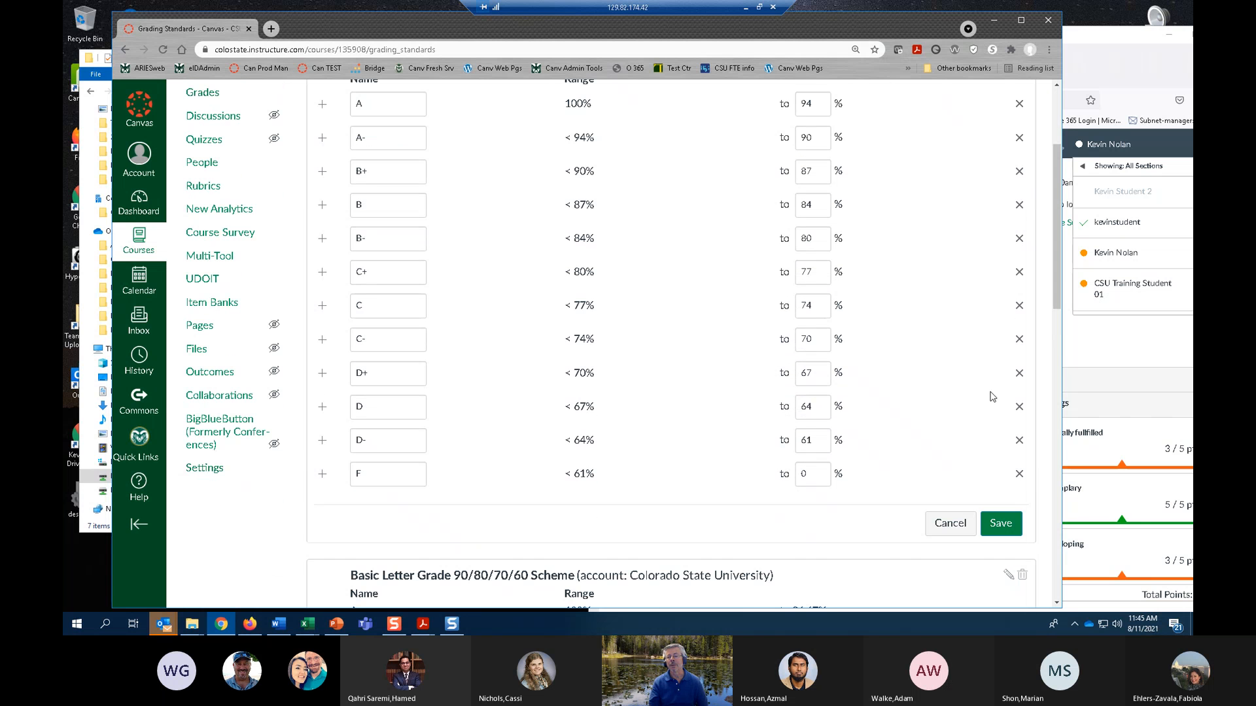
left_click(1019, 373)
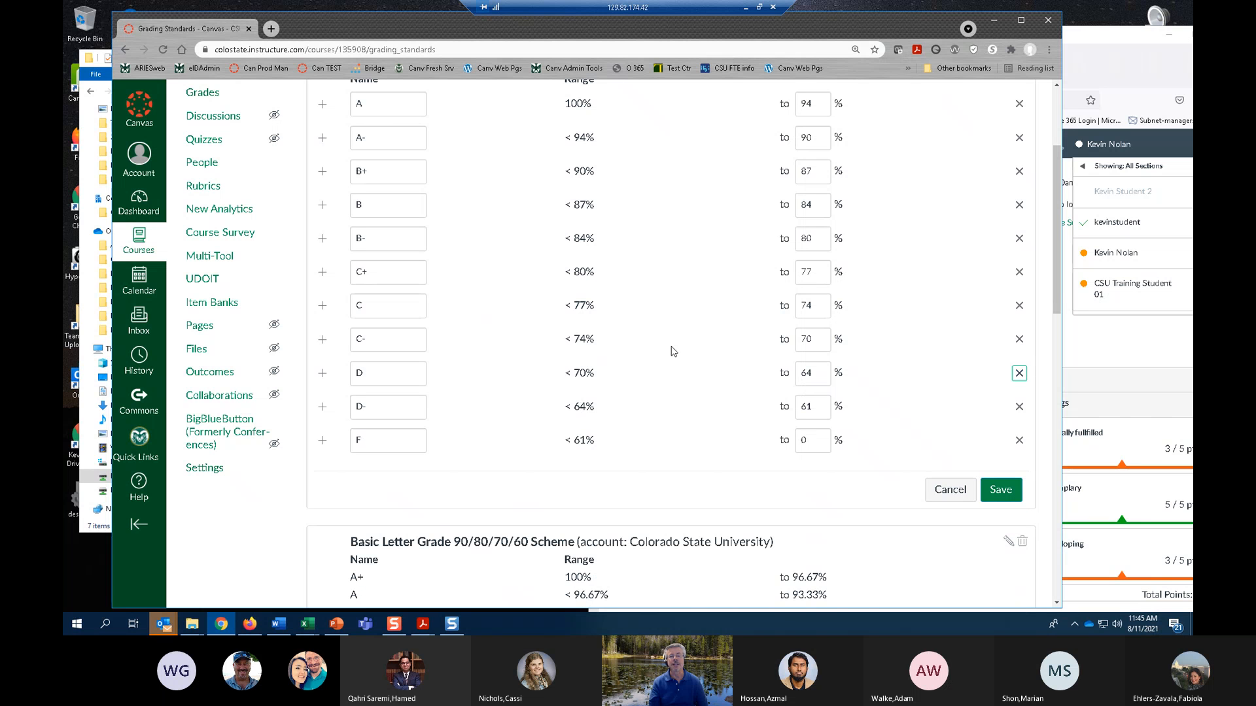
left_click(1019, 338)
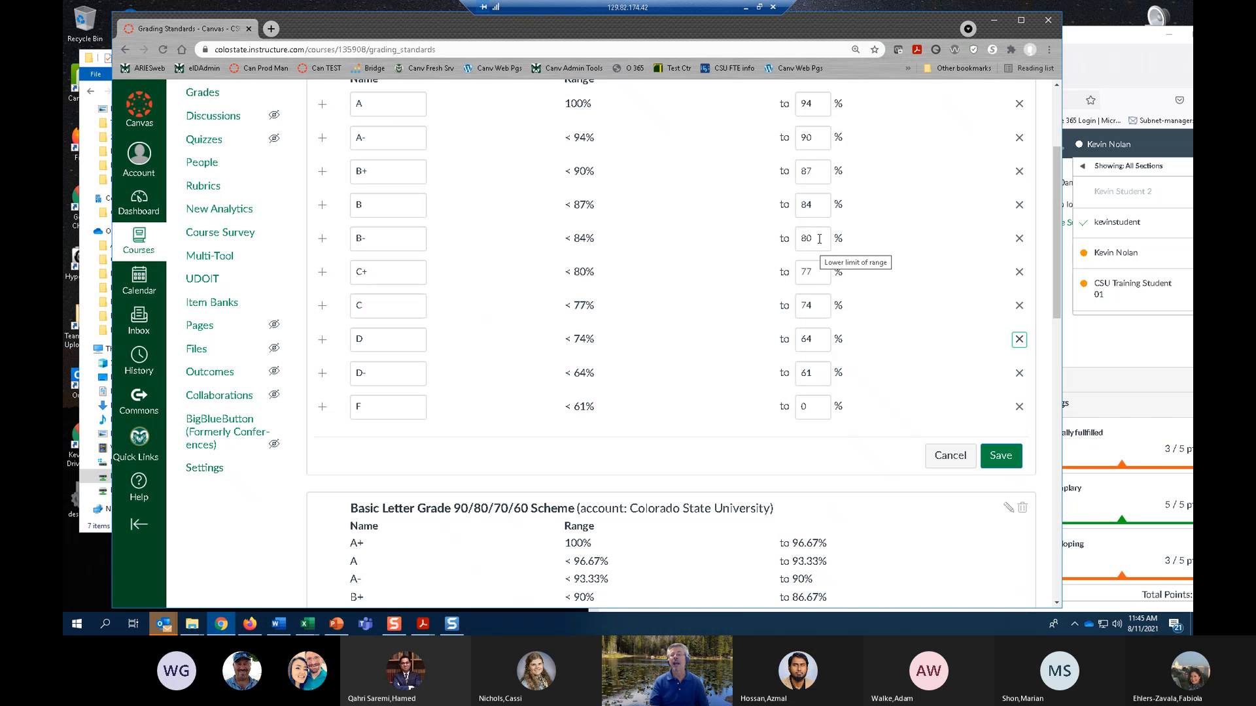
Set the lower limit of the B- range to 79.5% in the new grading scheme.
left_click_drag(815, 242, 796, 241)
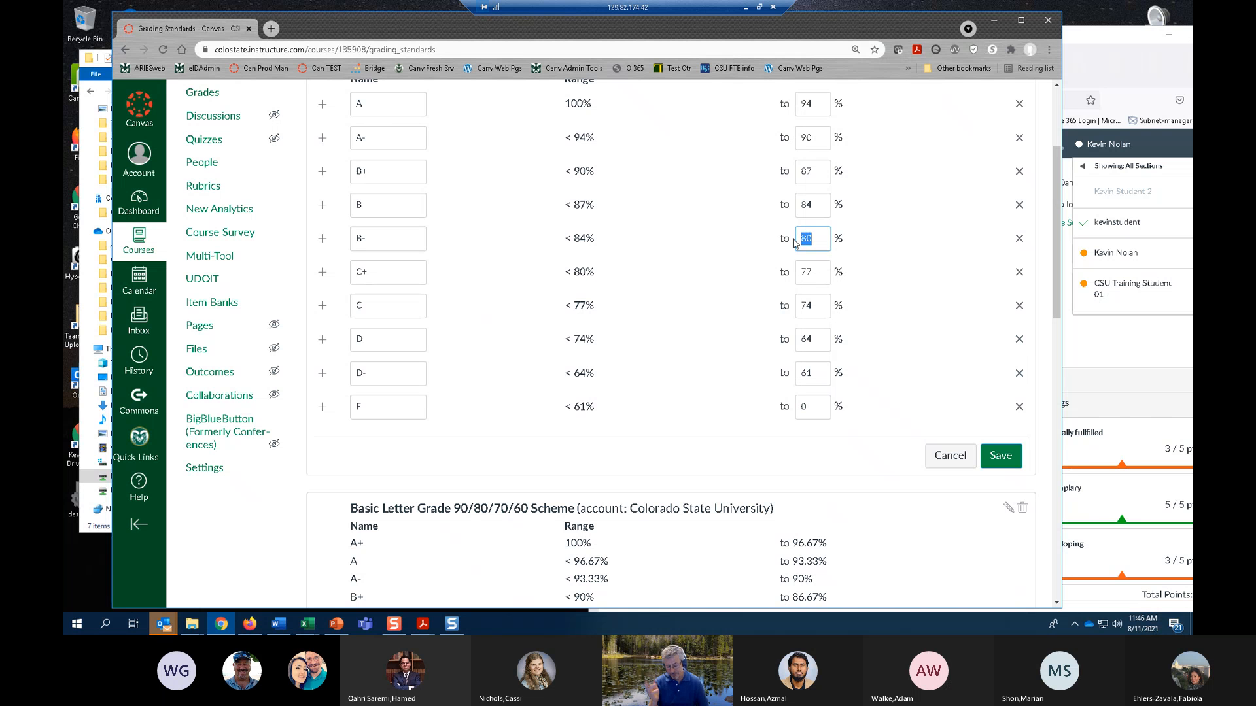
type("7")
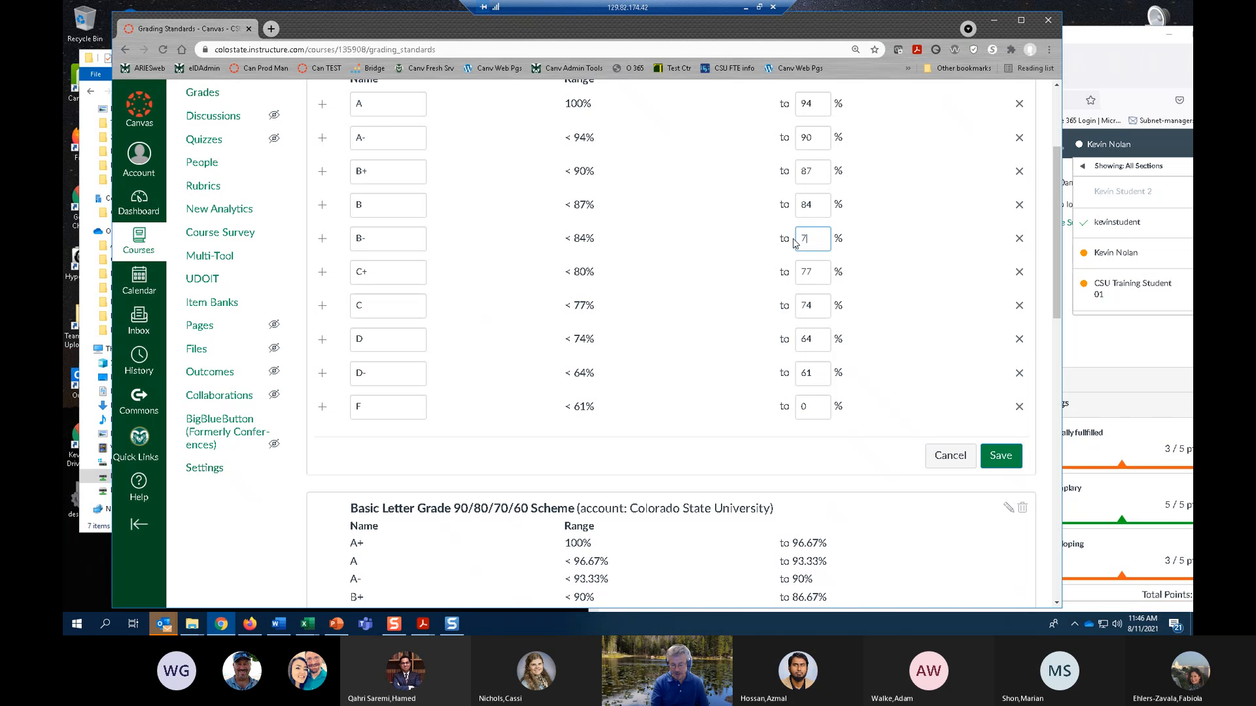
type("9.5")
left_click(925, 335)
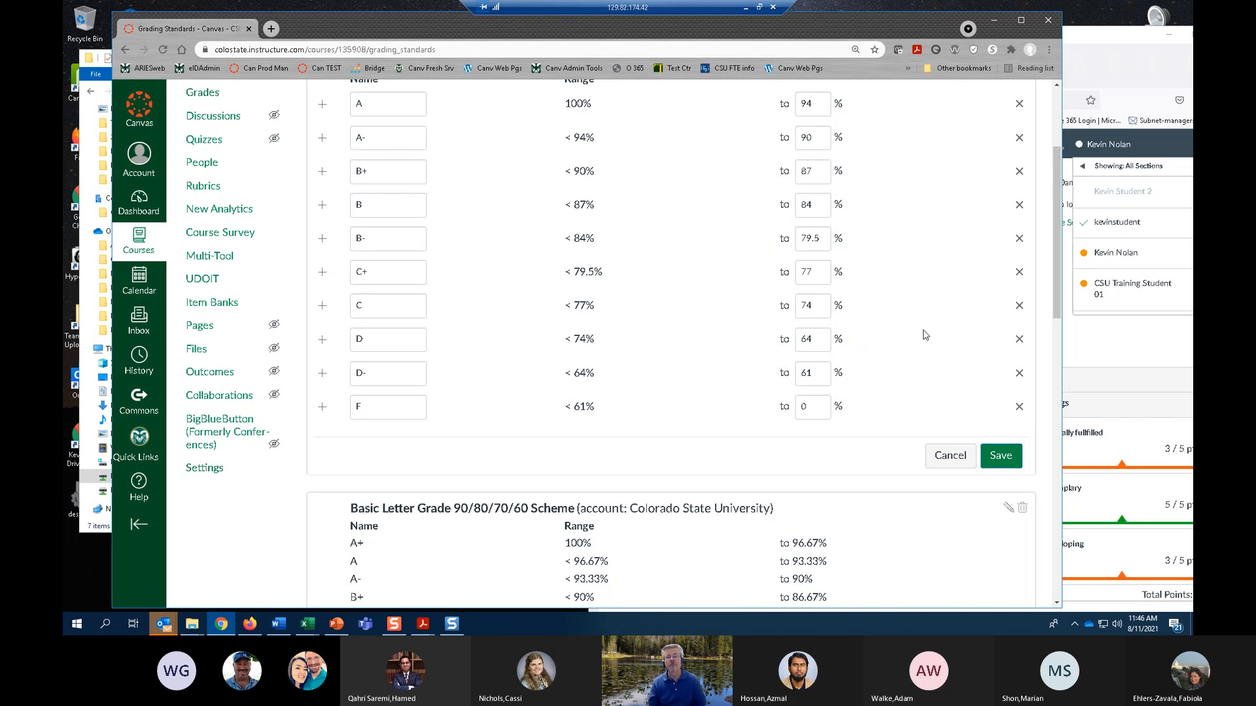
scroll(819, 321, "up", 3)
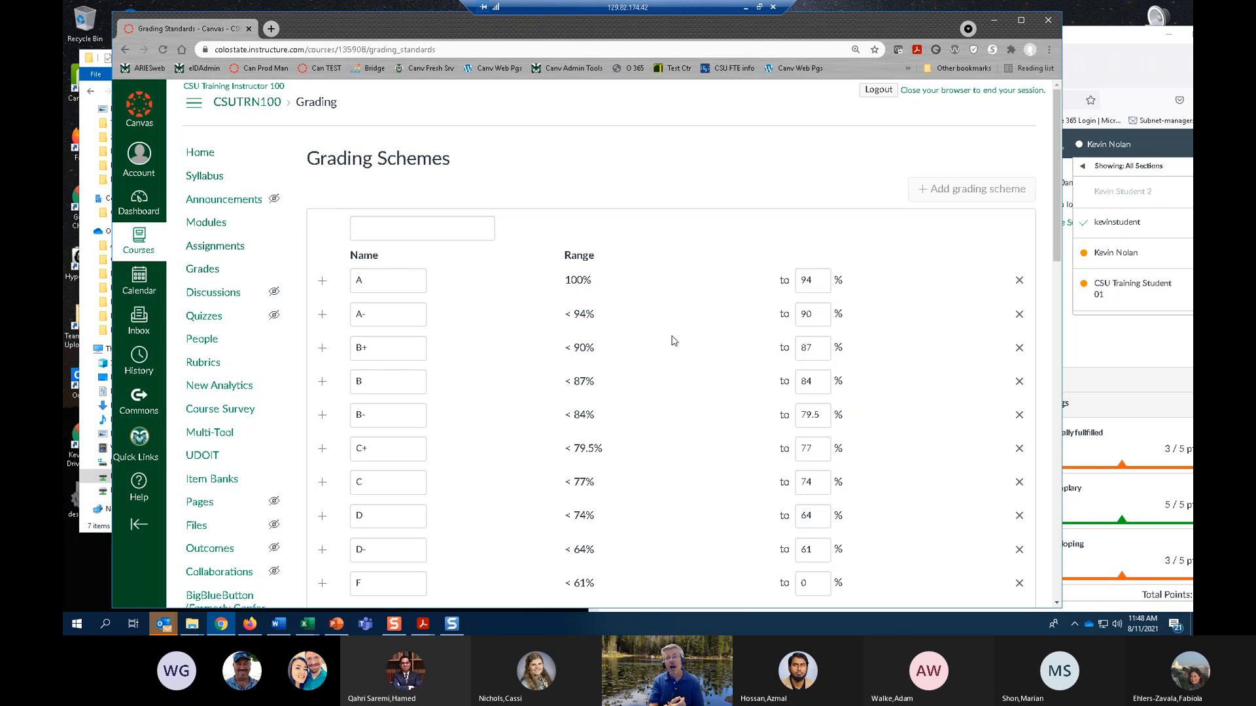
Open canvas.colostate.edu in a new browser tab and go to the support page for instructors.
left_click(272, 29)
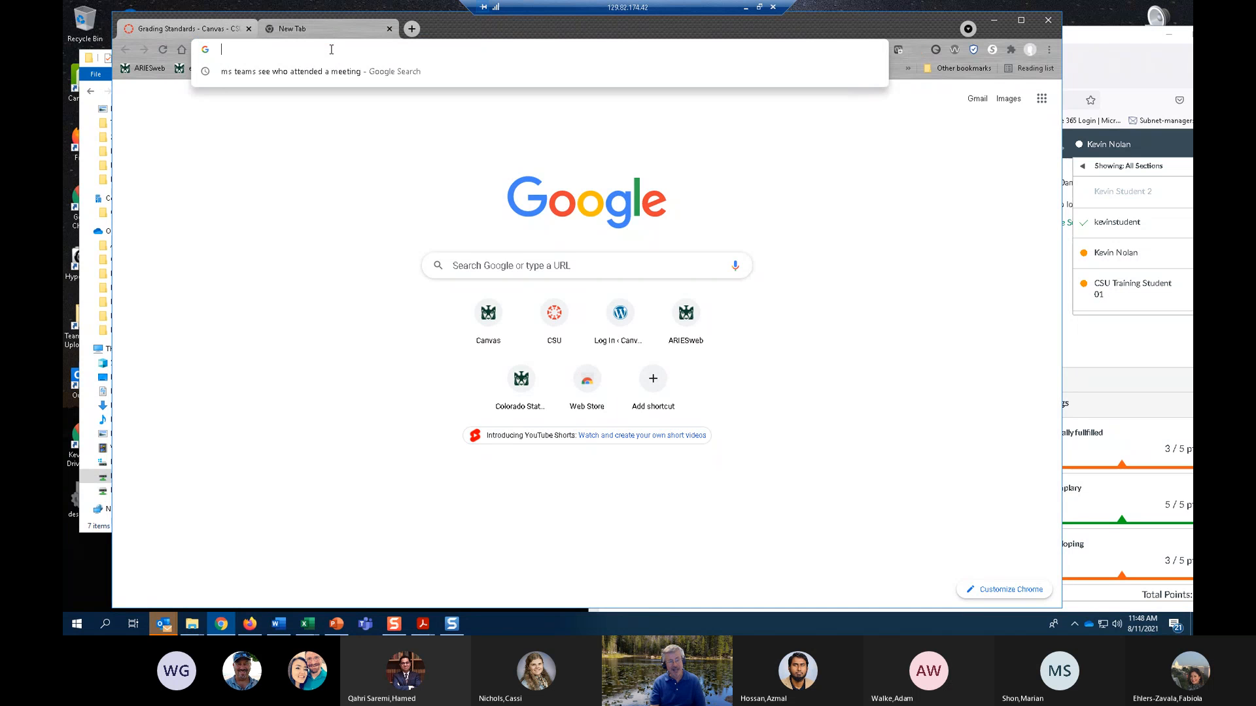
type("canvas.colostate.edu")
key("Return")
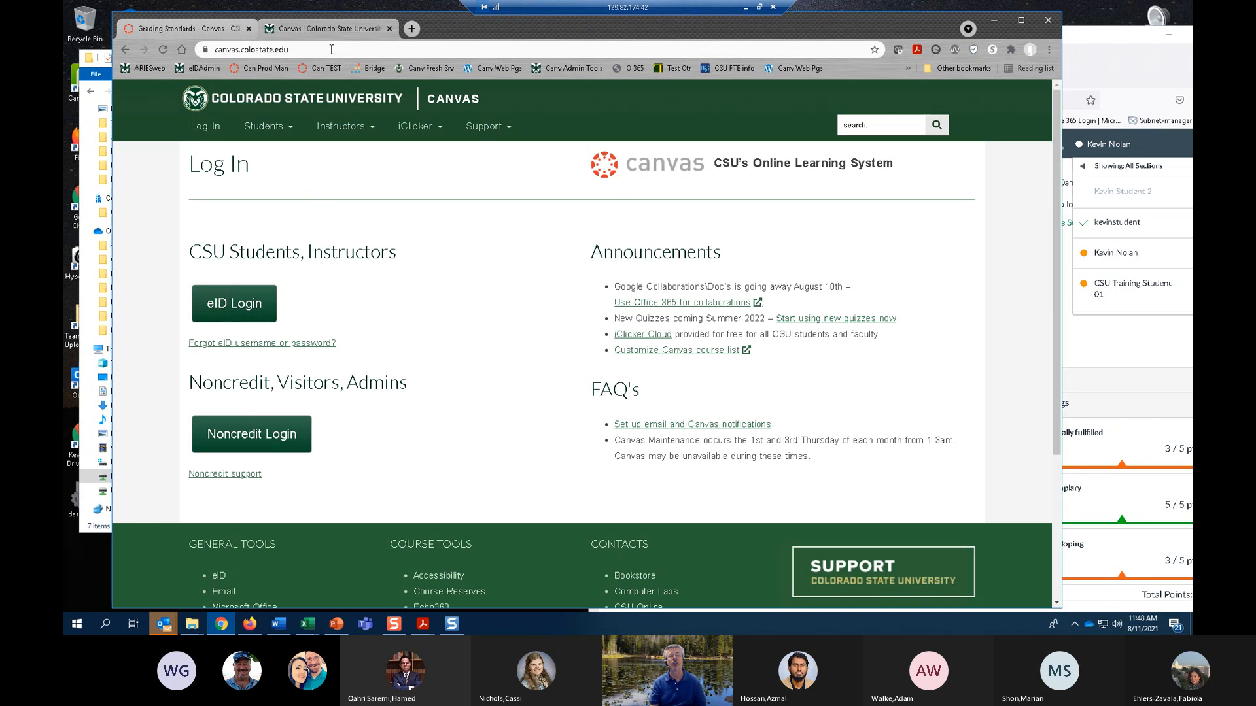
mouse_move(345, 134)
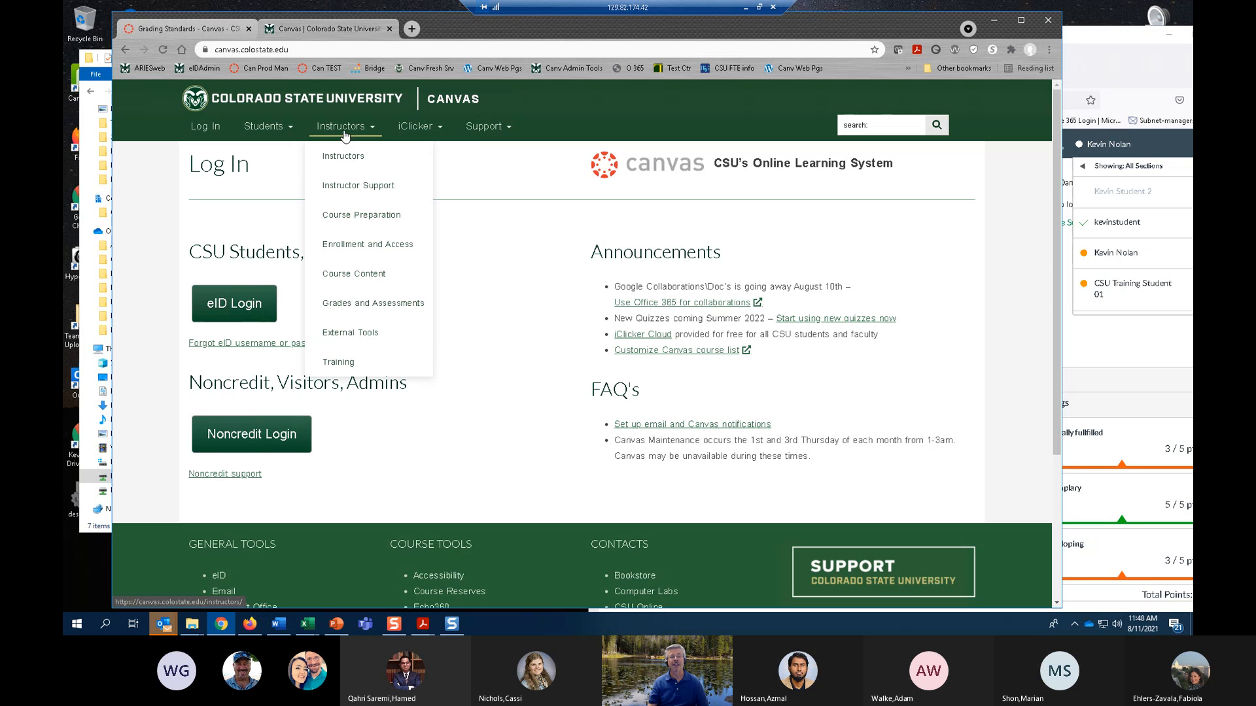
mouse_move(264, 134)
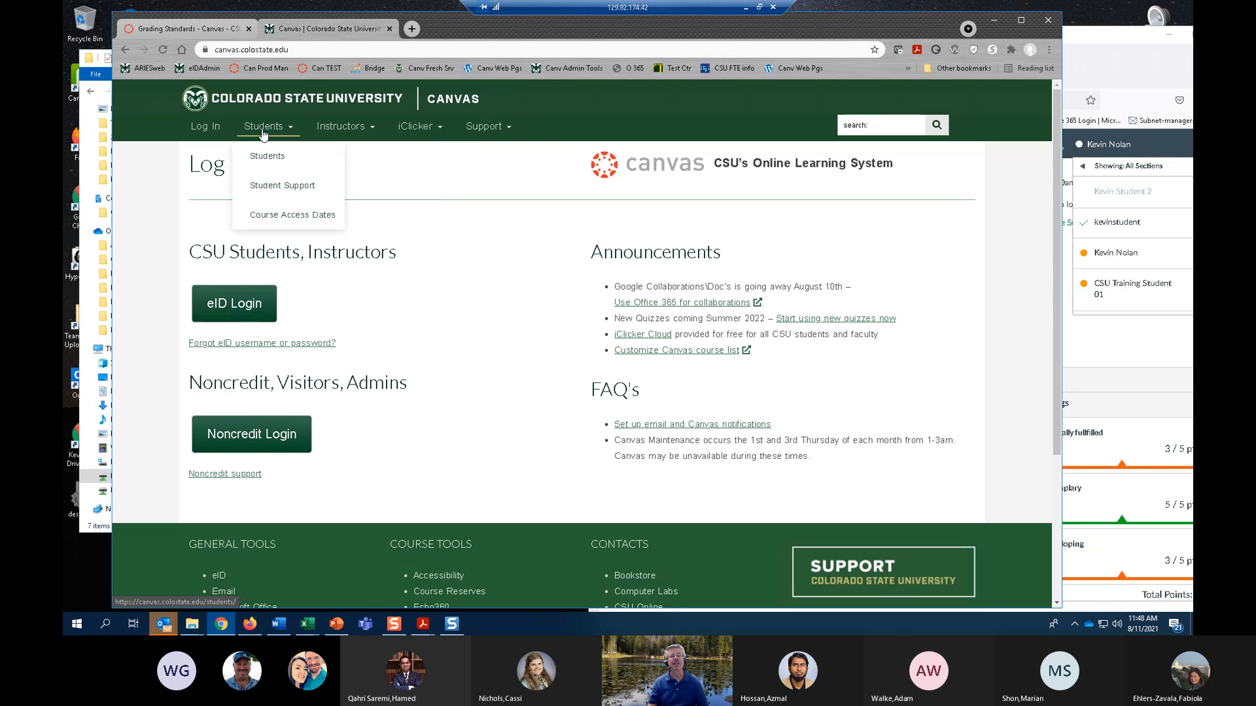
mouse_move(461, 140)
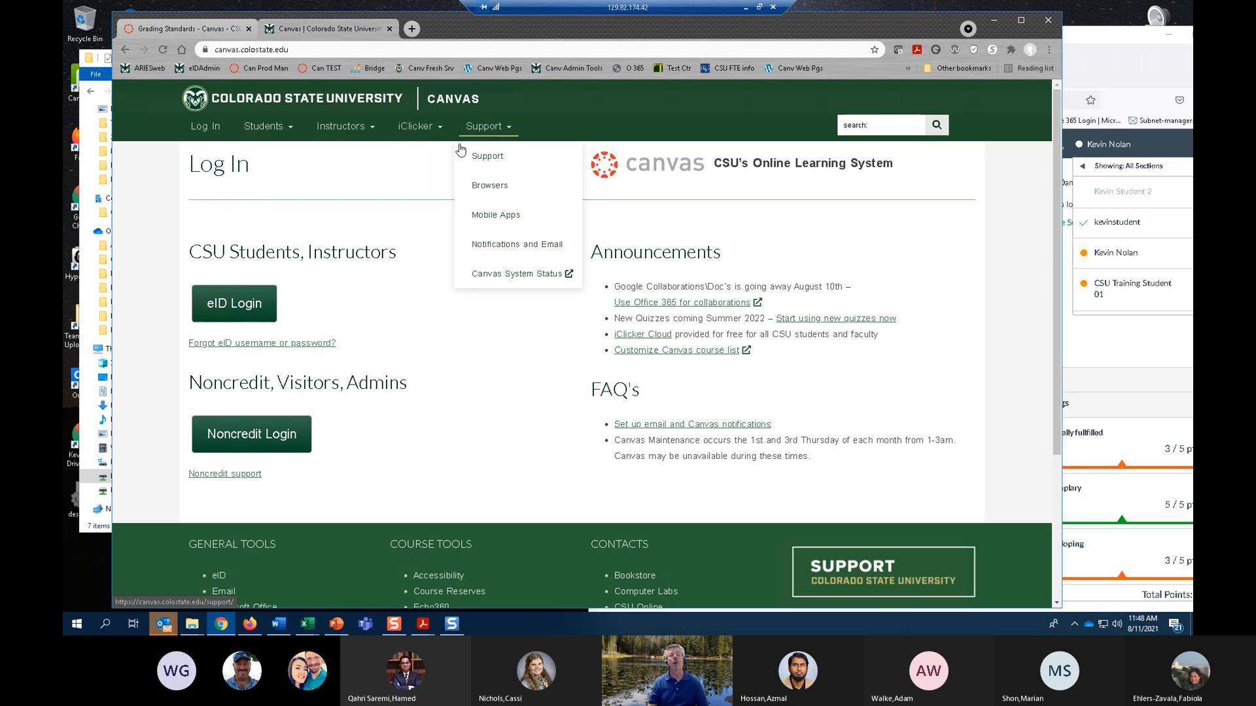
left_click(487, 156)
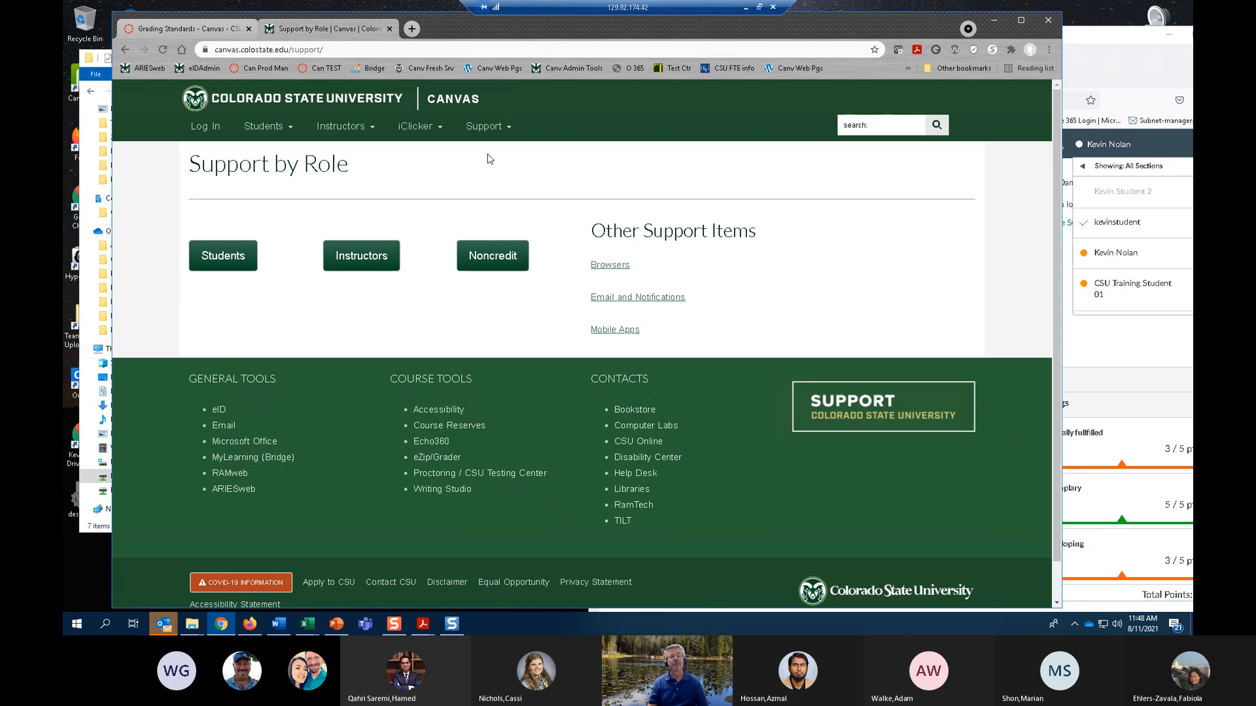
left_click(356, 261)
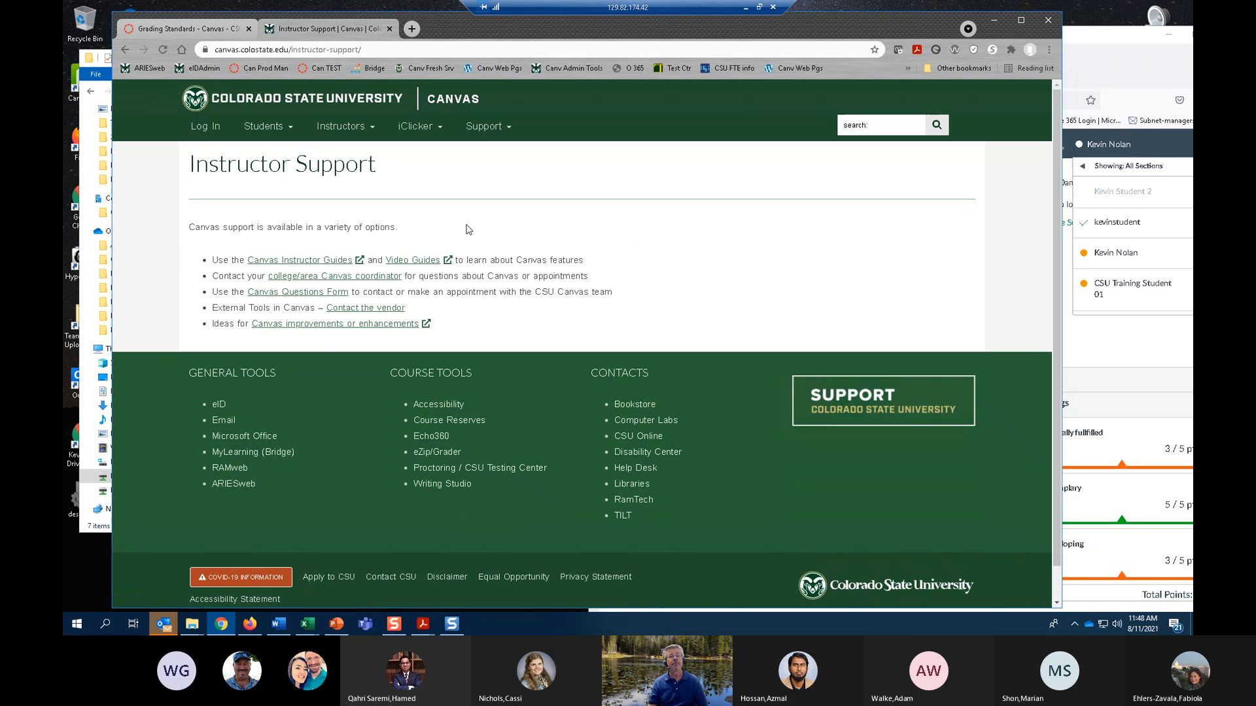
View the list of college/area Canvas coordinators, and return to the unfinished grading scheme in the course.
scroll(469, 229, "down", 1)
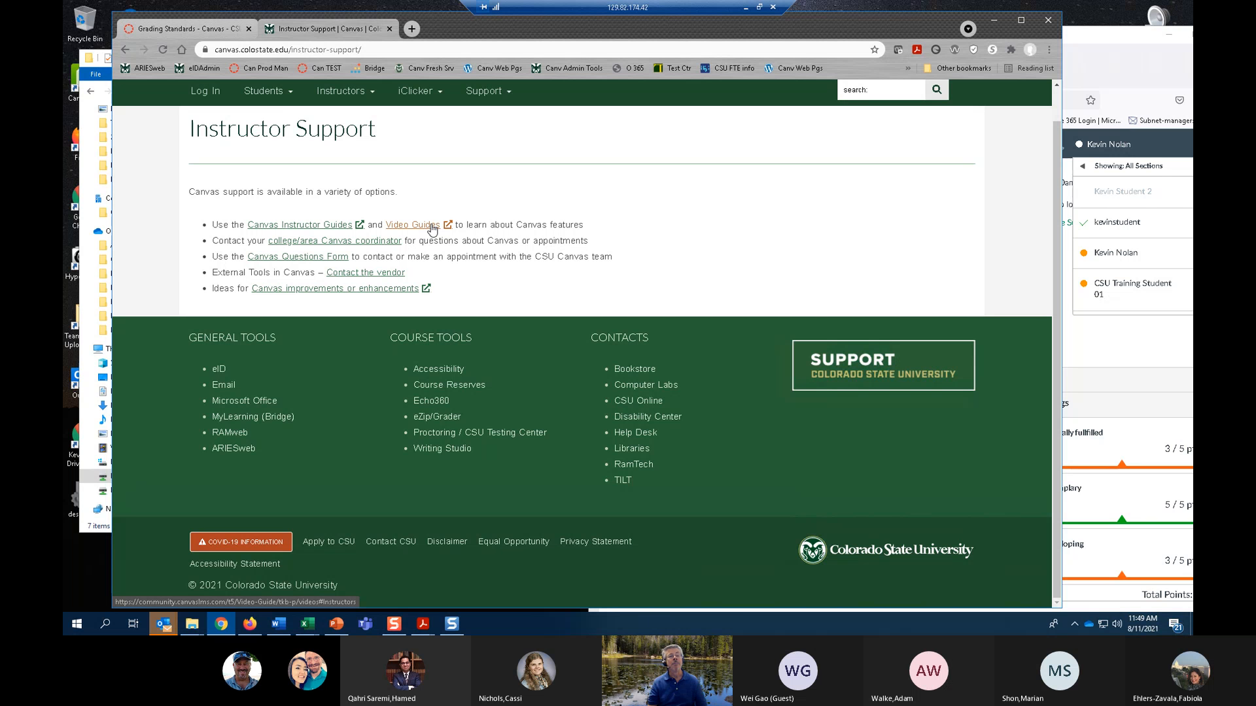
left_click(311, 242)
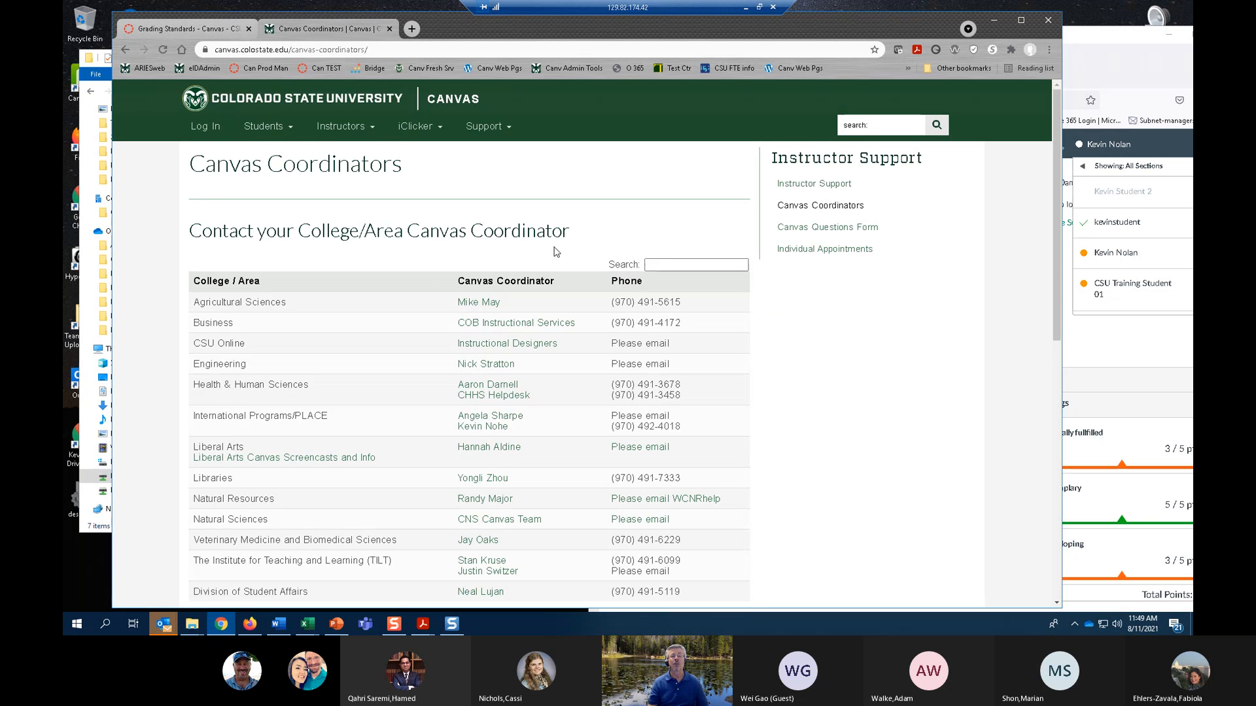
scroll(555, 252, "down", 2)
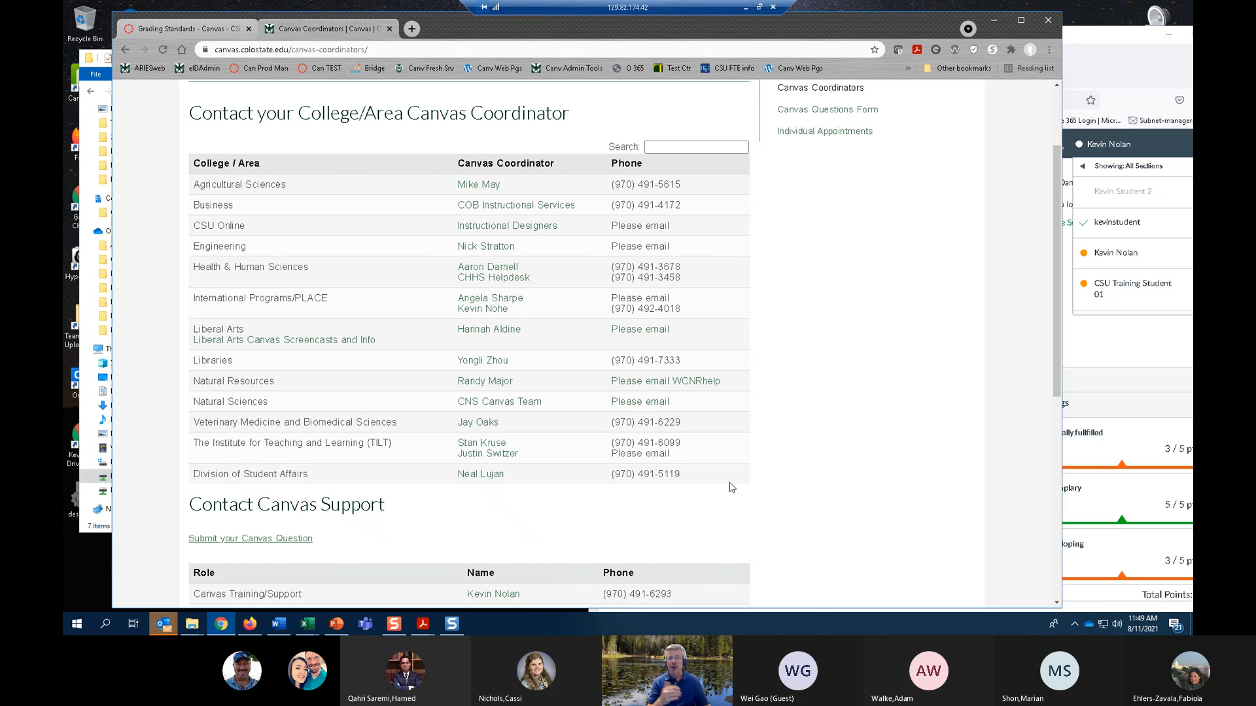
left_click(125, 49)
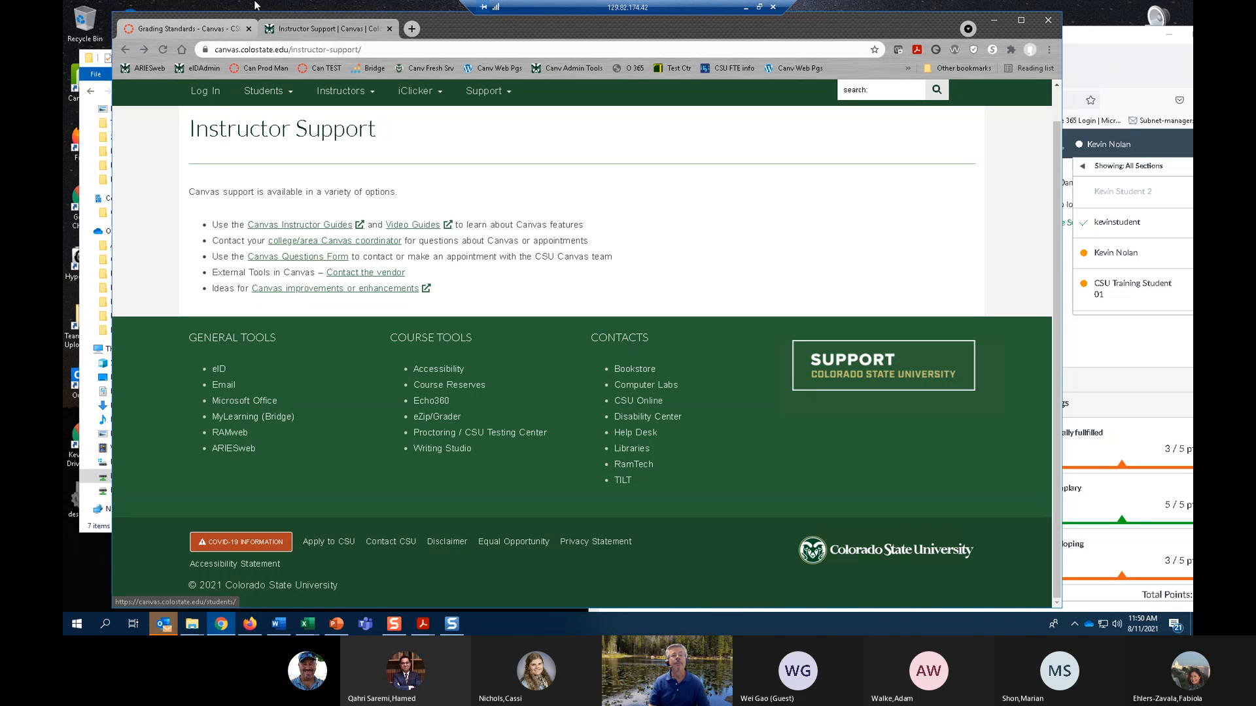
left_click(194, 34)
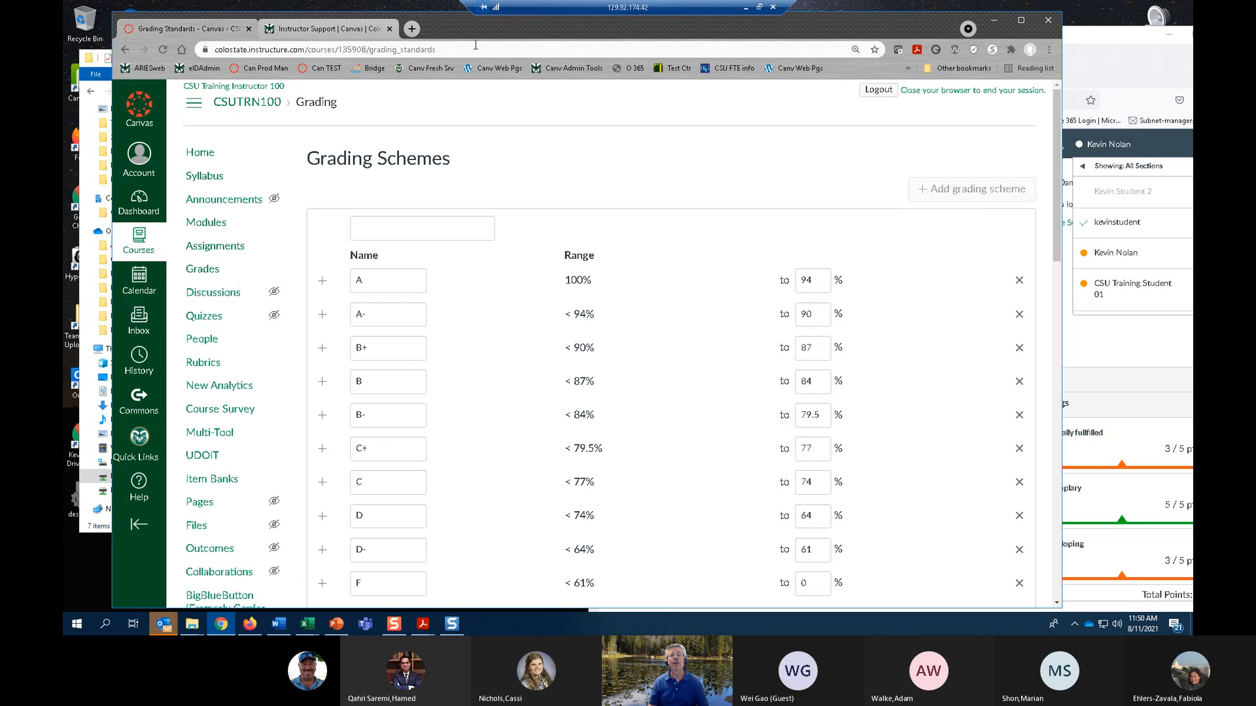
Move the Chrome window aside, switch to Firefox and open the practice course's assignment list.
left_click_drag(451, 27, 1083, 86)
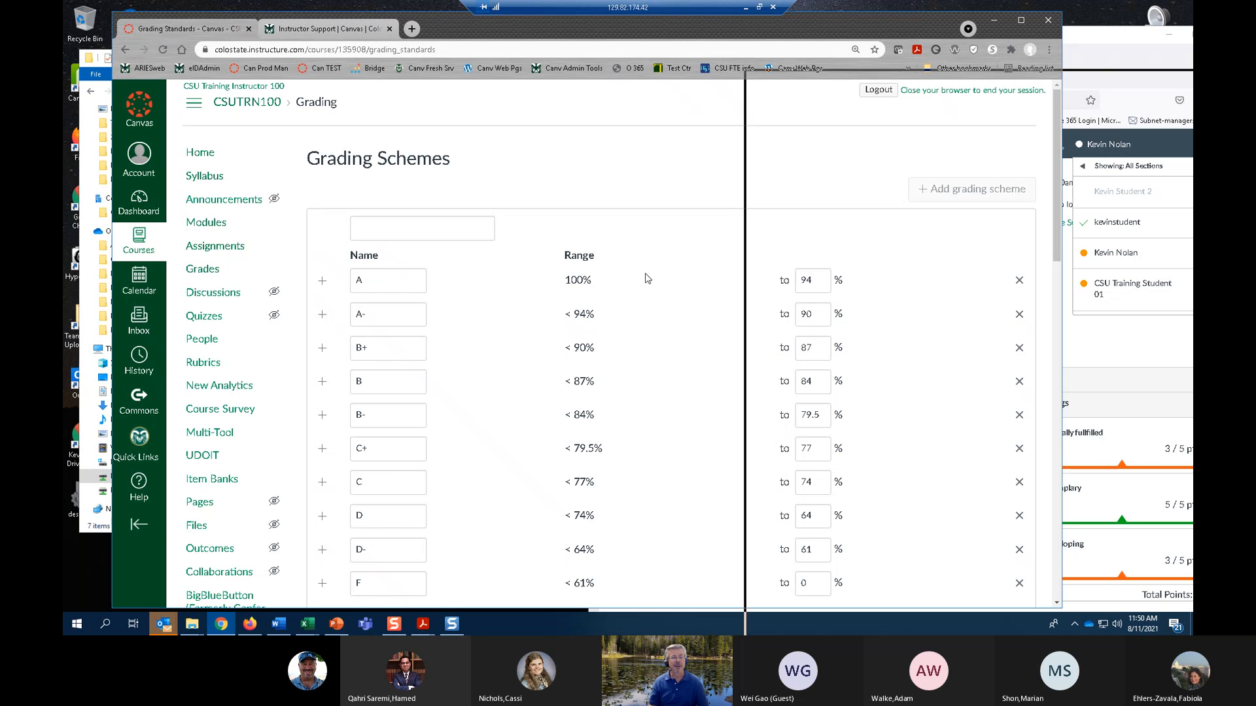
left_click(251, 625)
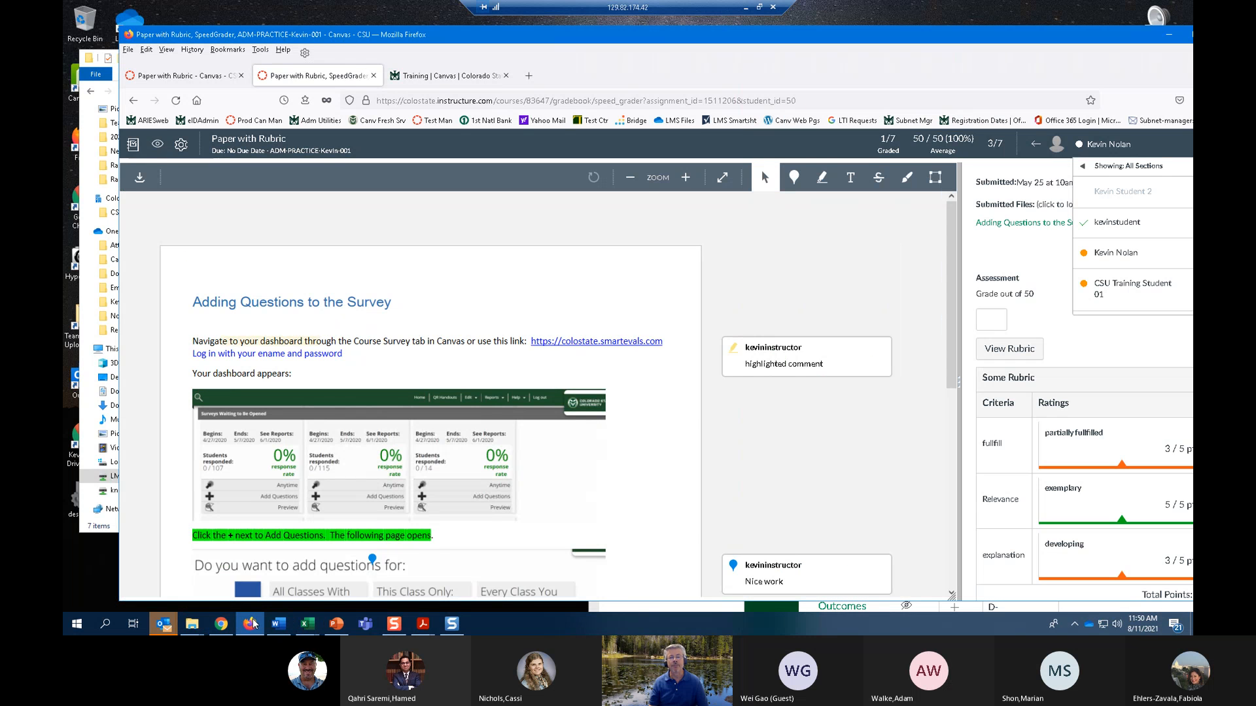
left_click(207, 77)
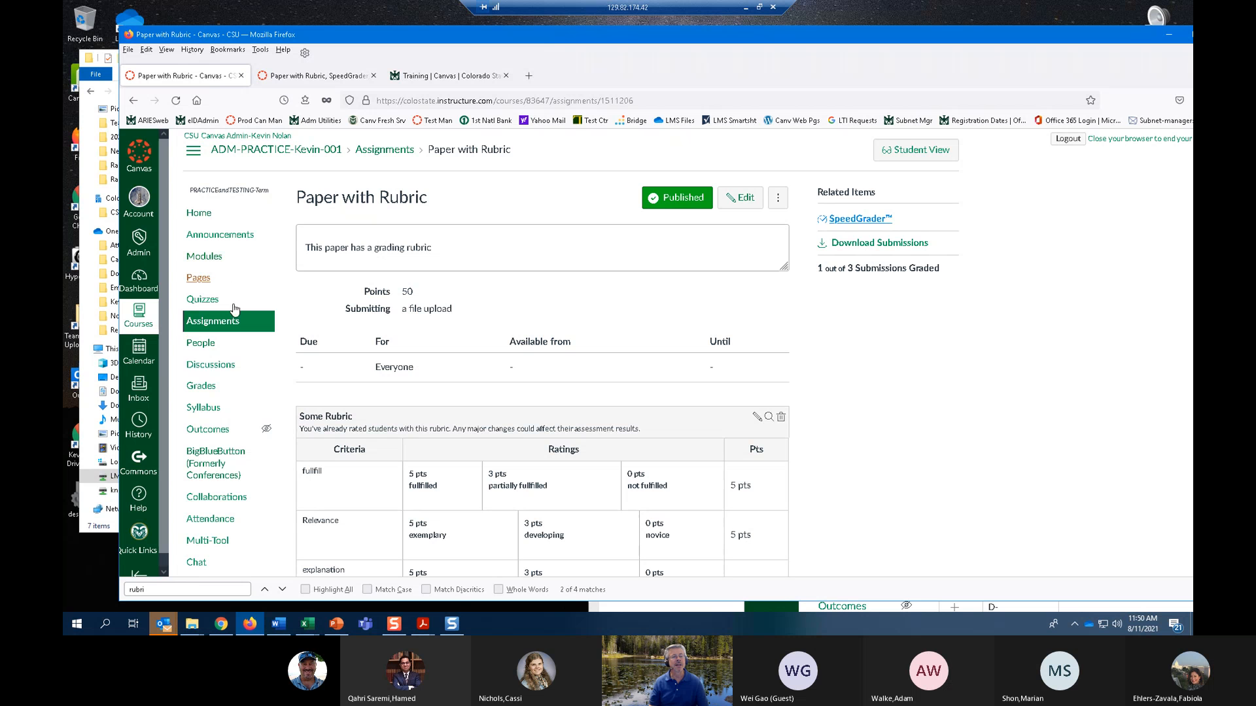
left_click(211, 323)
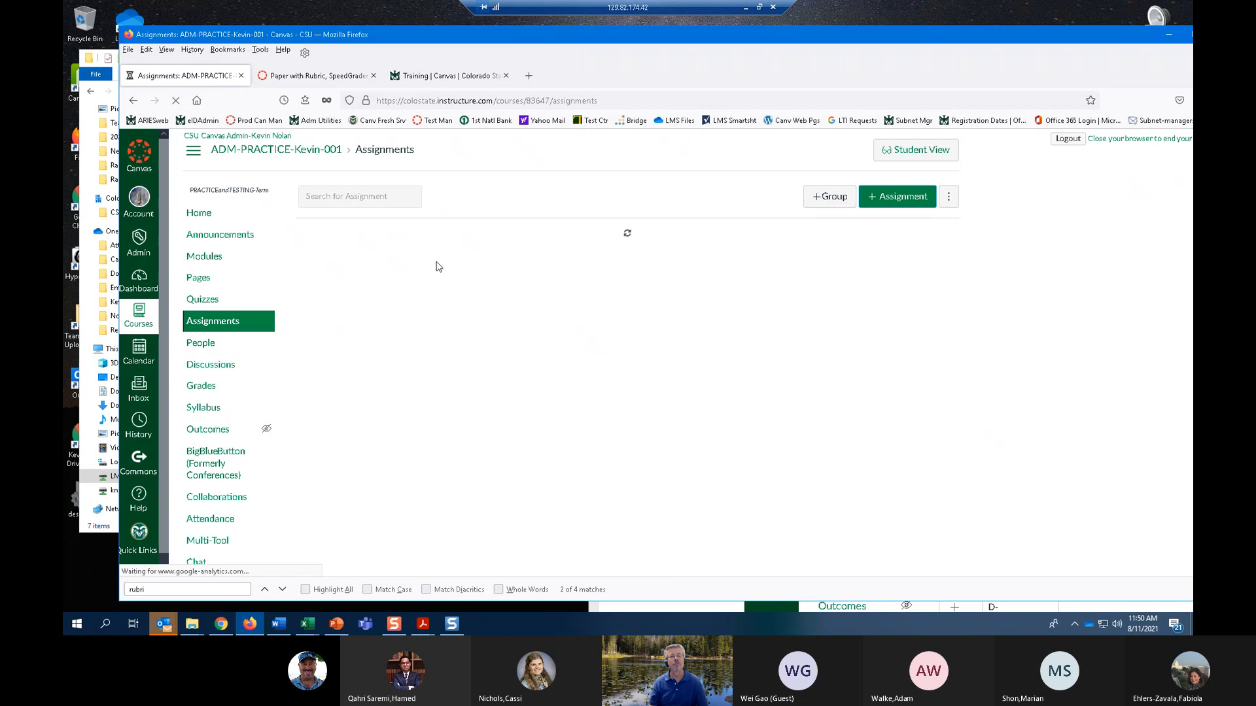
Examine the practice course's assignment groups and their percentages of the total grade.
scroll(456, 259, "down", 10)
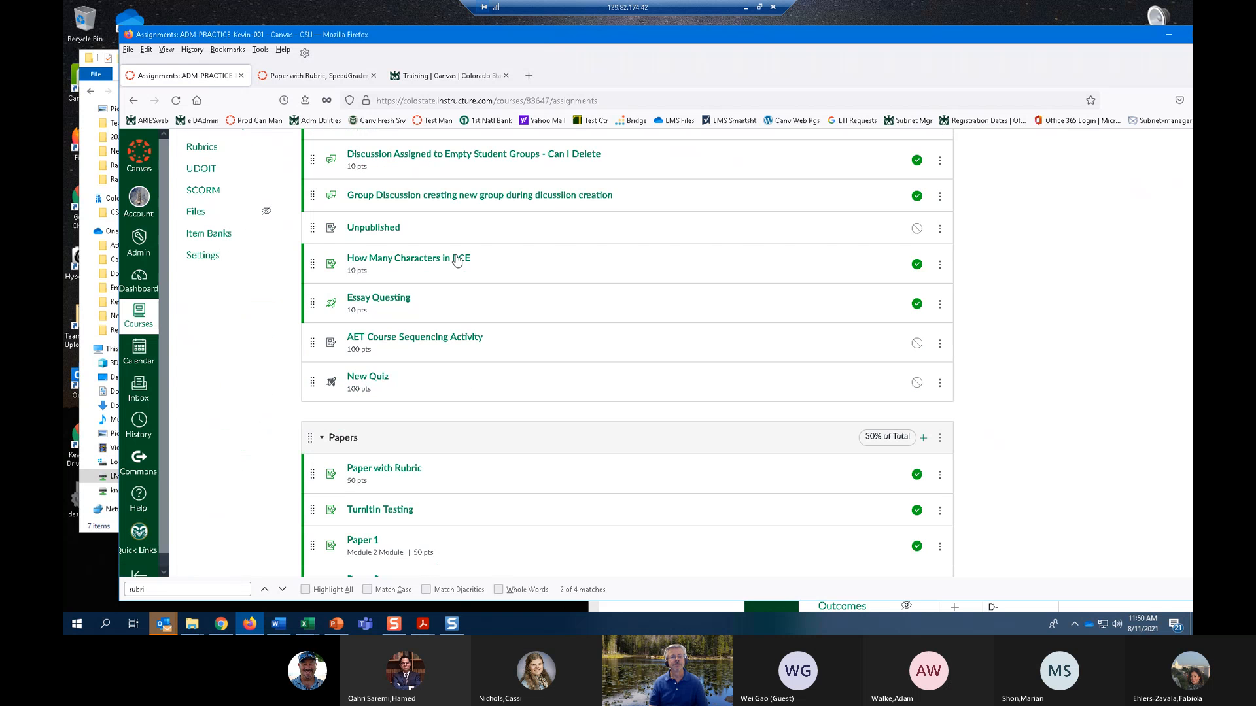
scroll(456, 259, "up", 2)
scroll(455, 260, "down", 4)
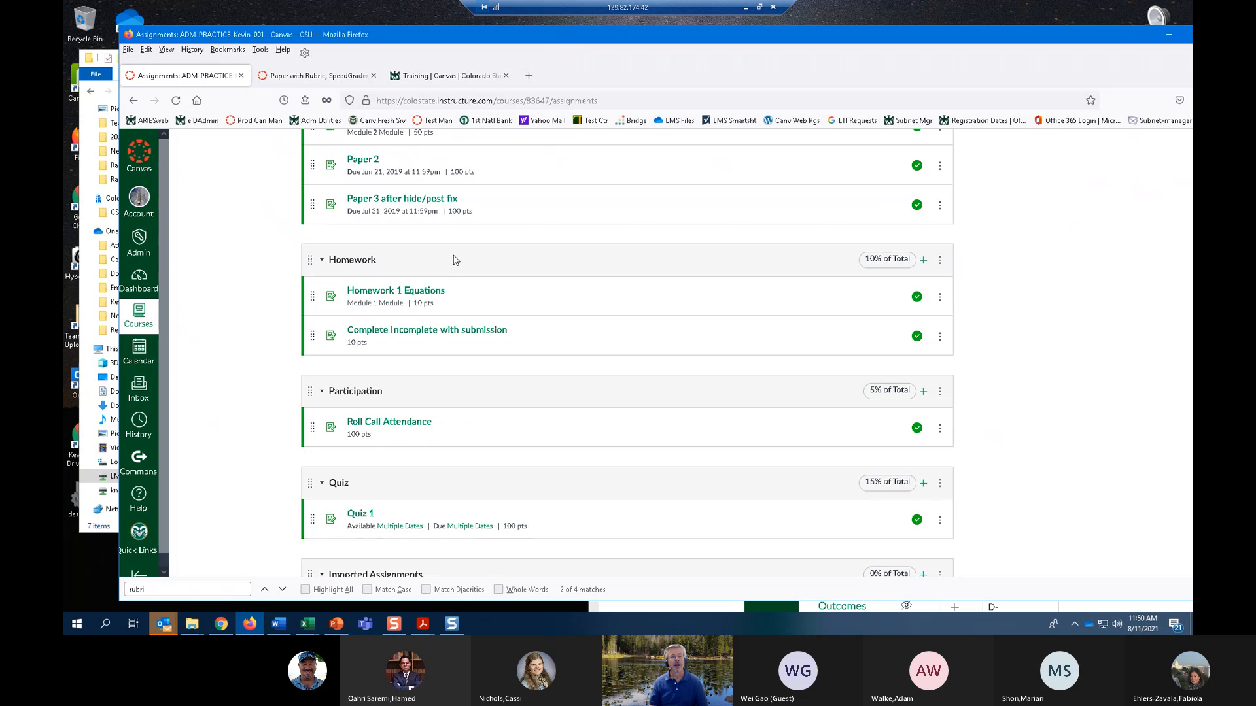
scroll(456, 260, "down", 4)
scroll(457, 257, "up", 8)
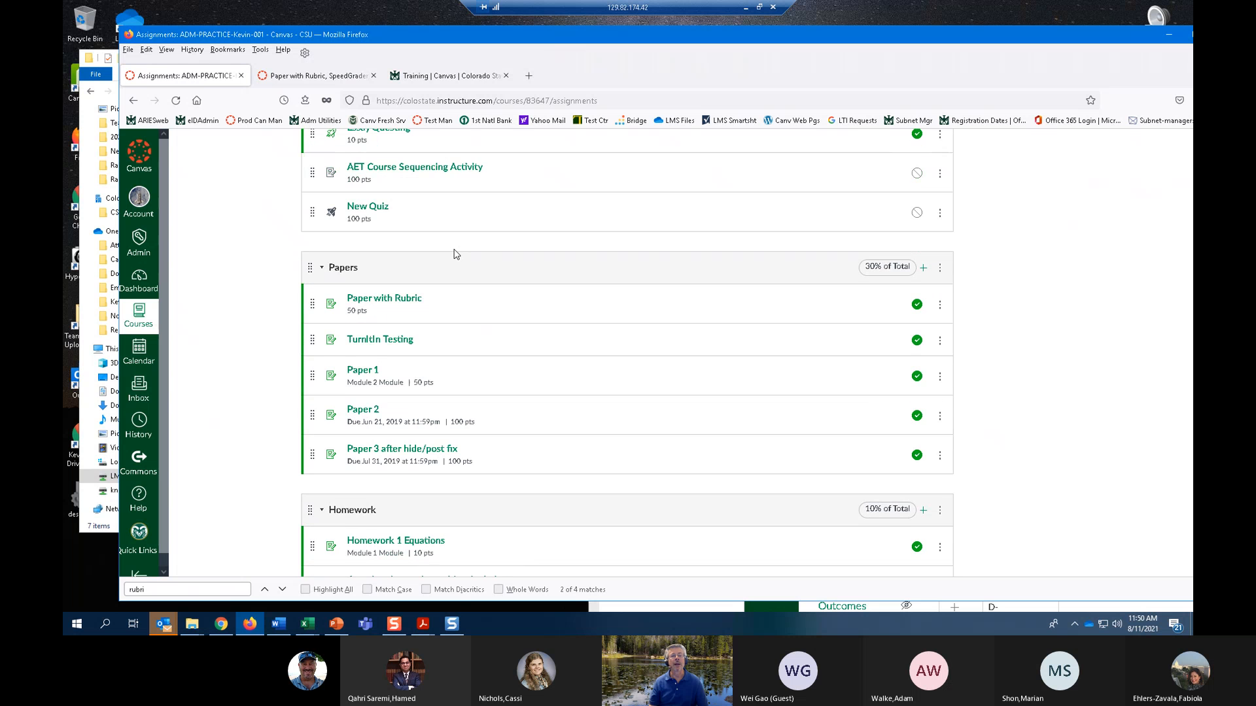
scroll(455, 254, "up", 3)
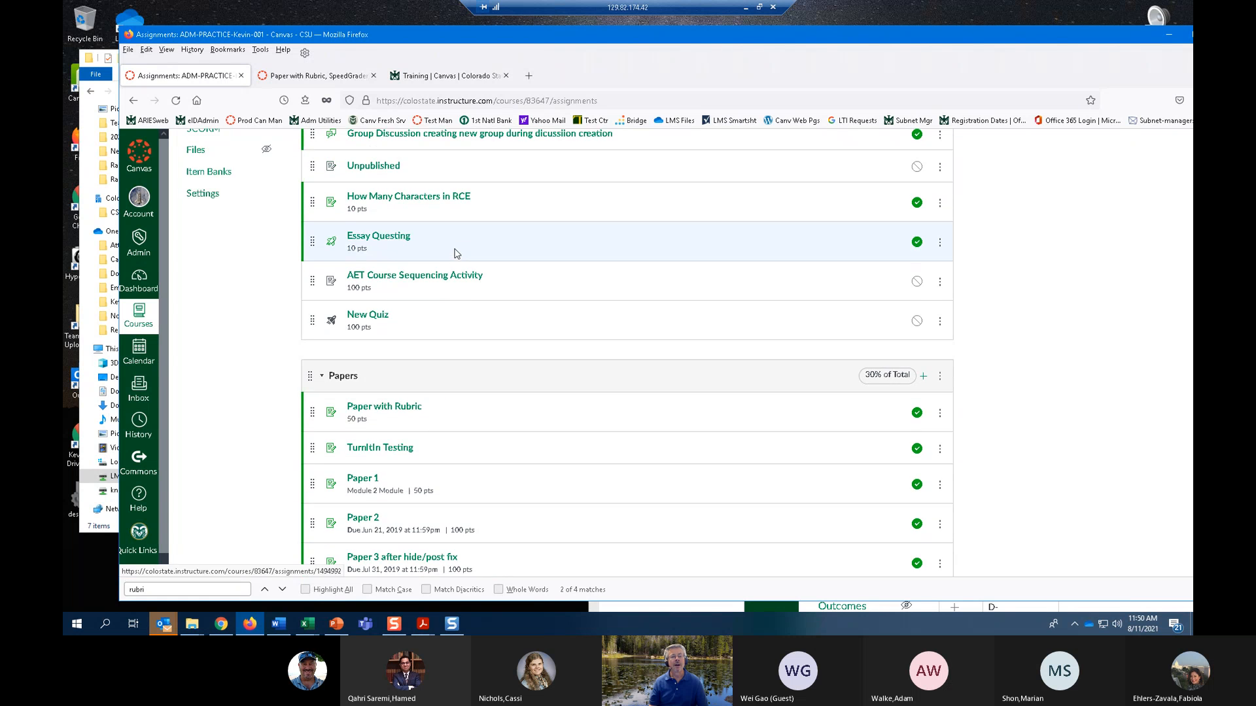
scroll(362, 289, "down", 1)
scroll(362, 290, "down", 1)
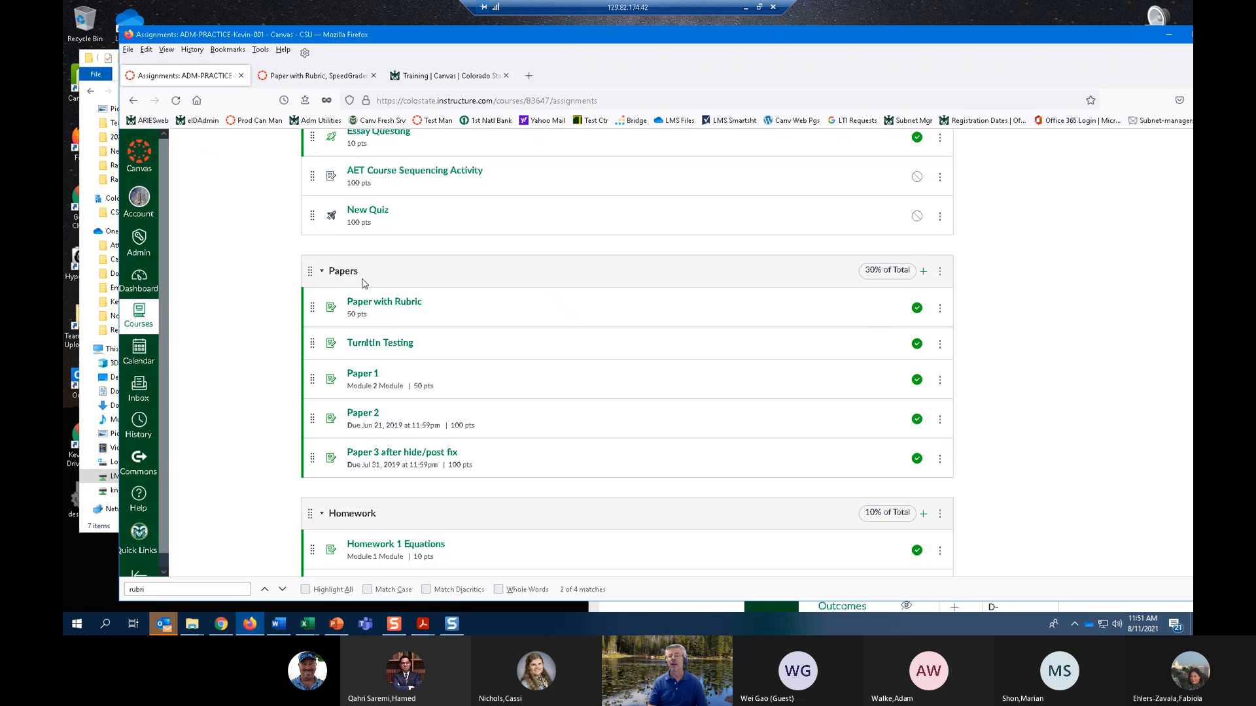
Try ignoring the 2 lowest scores for each student in the Papers assignment group, and leave its settings without saving.
left_click(941, 274)
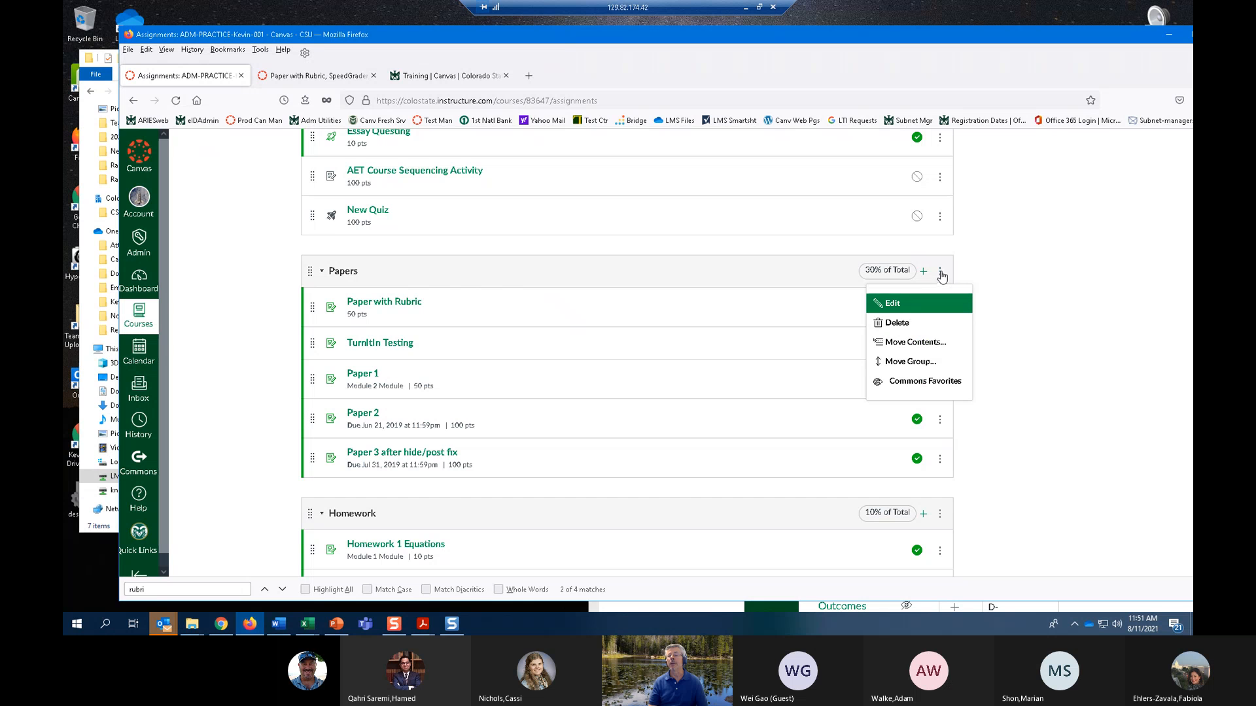
left_click(915, 300)
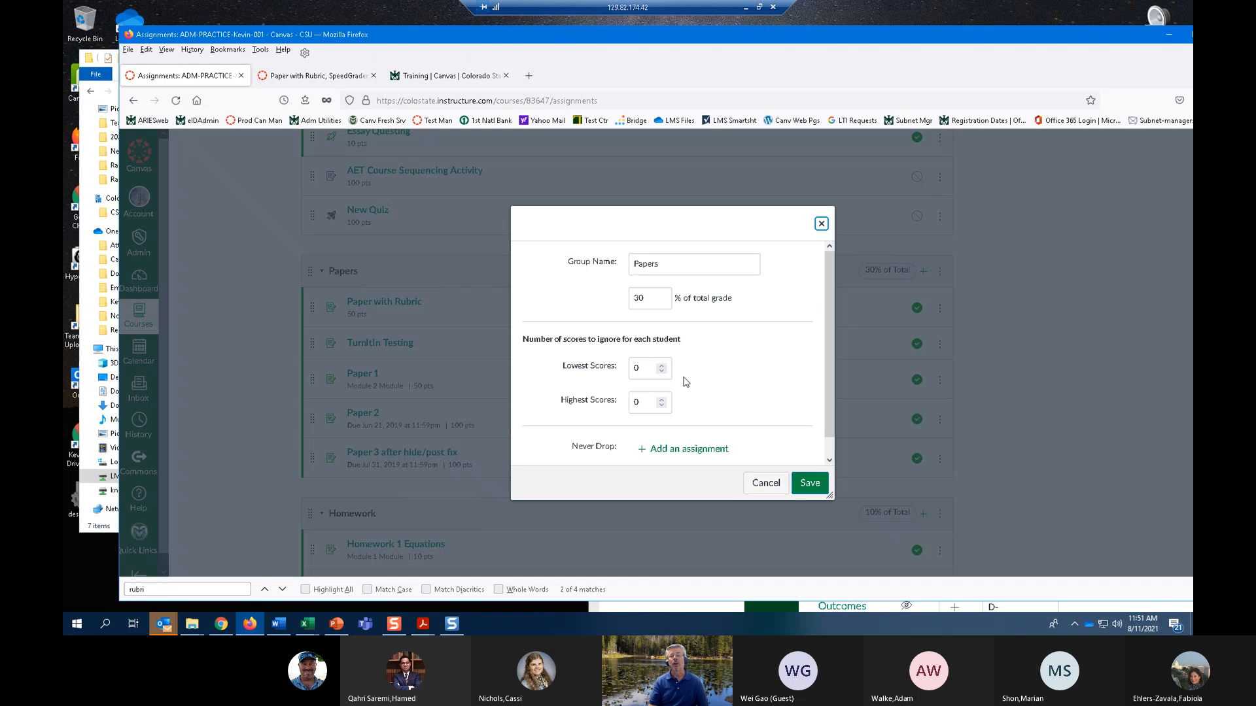
left_click(661, 365)
left_click(662, 366)
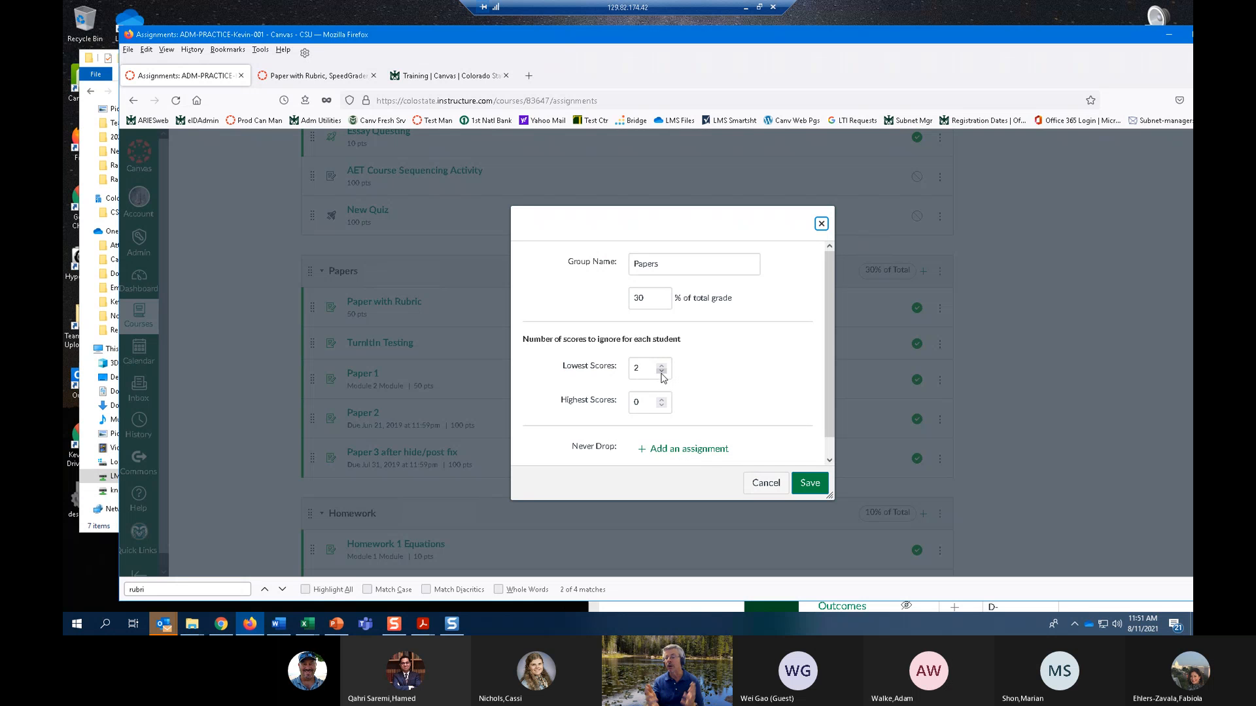
left_click(765, 482)
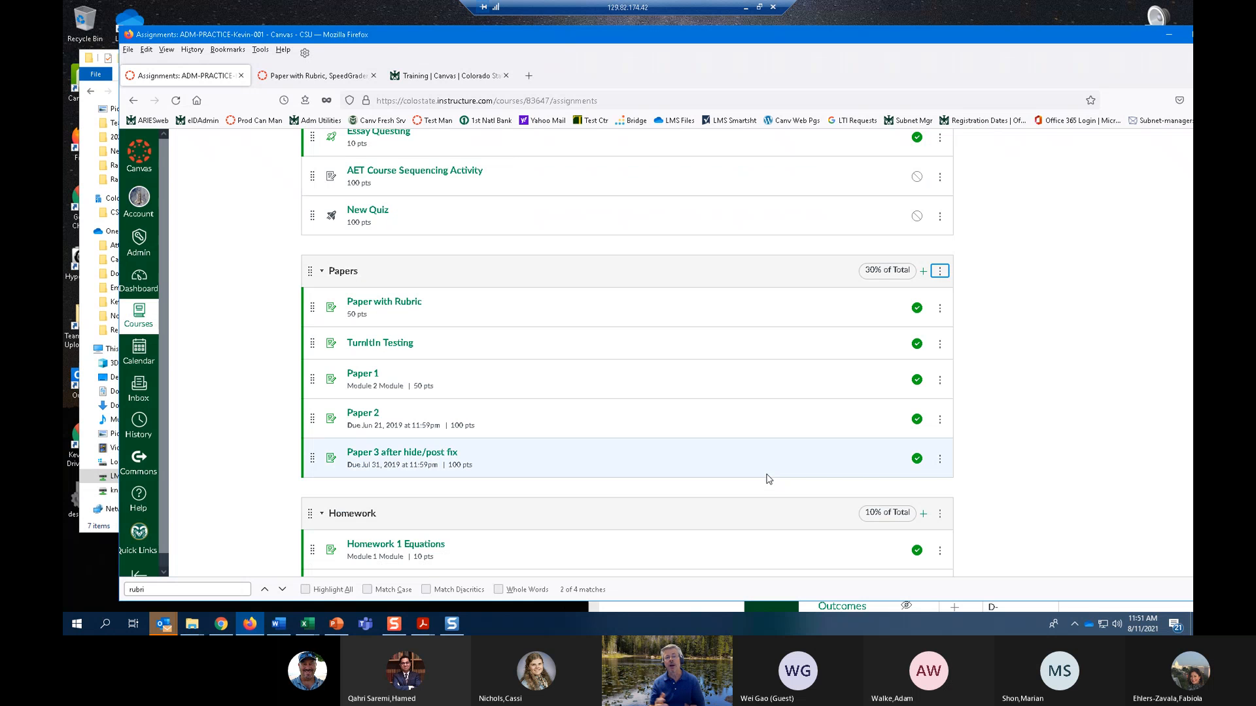
scroll(713, 435, "up", 3)
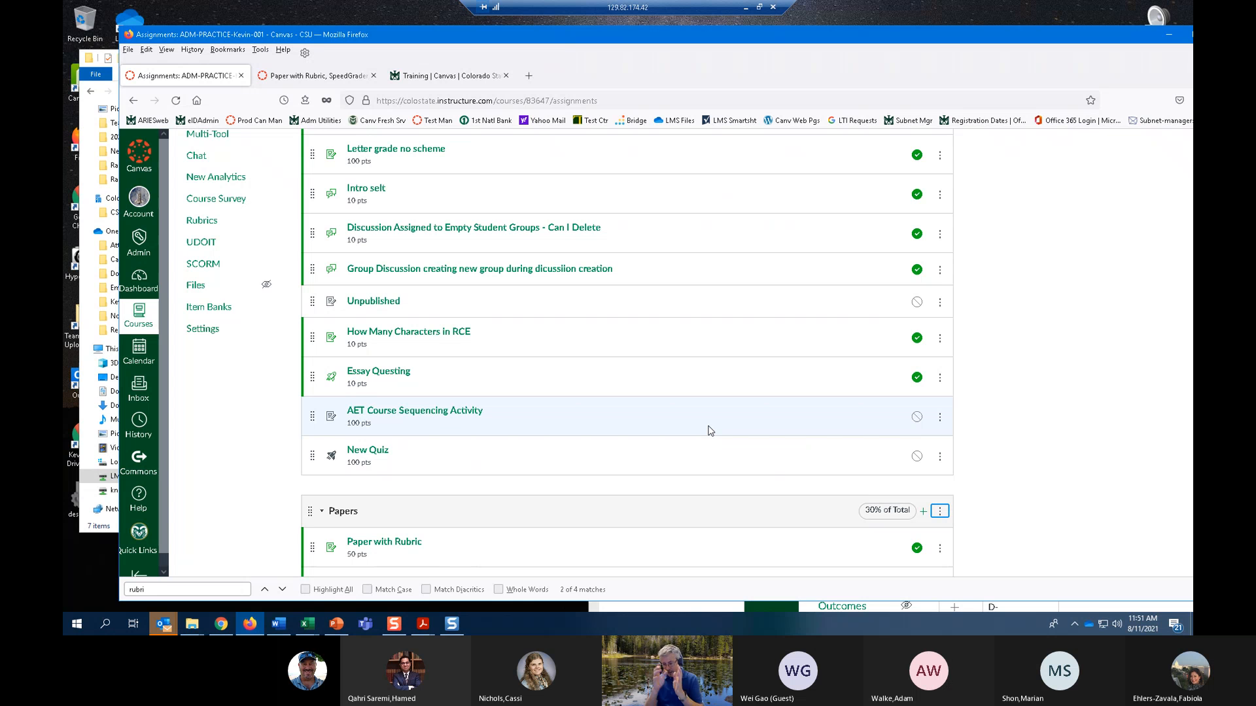